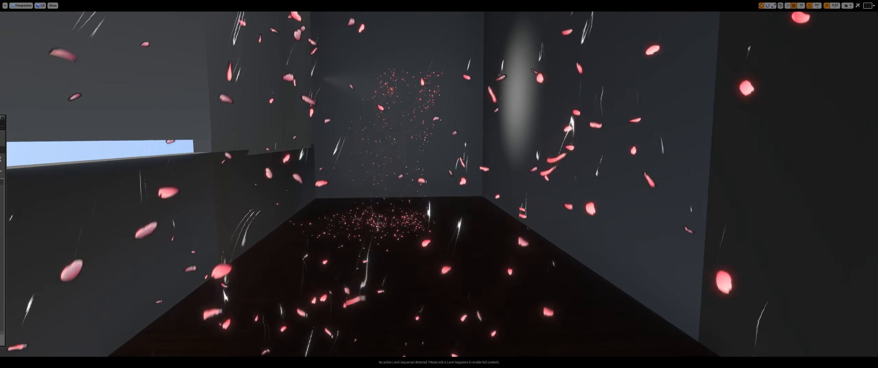
Examine the falling petal particle effect in the dark room from a distance, from floor level and looking upward.
mouse_move(439, 184)
right_down()
mouse_move(439, 246)
mouse_move(437, 189)
right_up()
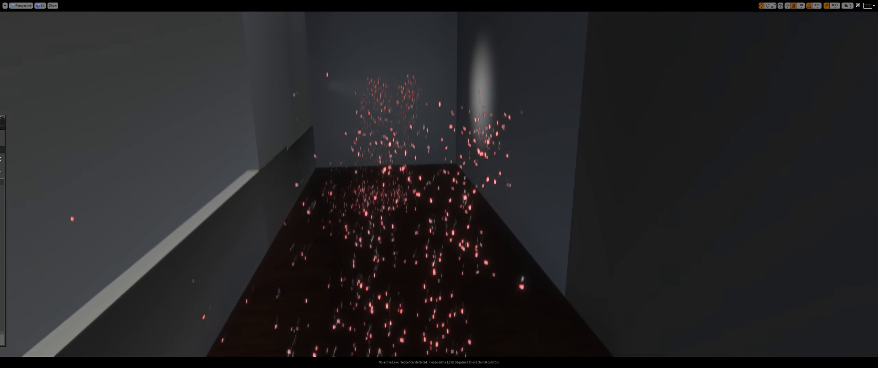
mouse_move(367, 322)
right_down()
mouse_move(364, 339)
mouse_move(368, 314)
mouse_move(336, 326)
mouse_move(366, 321)
right_up()
key(q)
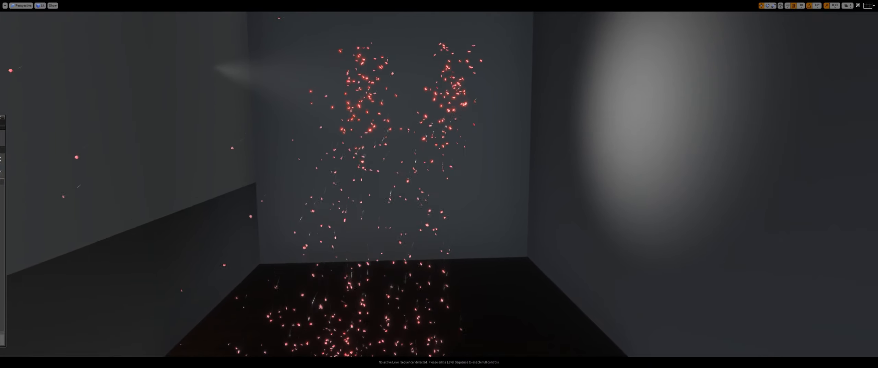
right_drag(367, 321, 365, 248)
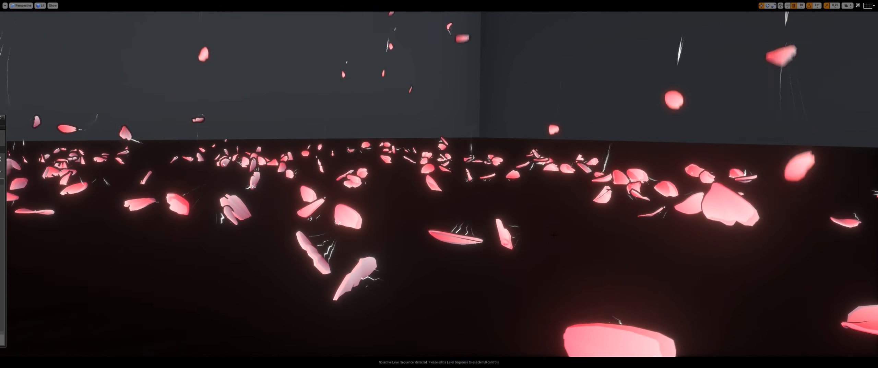
right_drag(637, 179, 614, 178)
key(a)
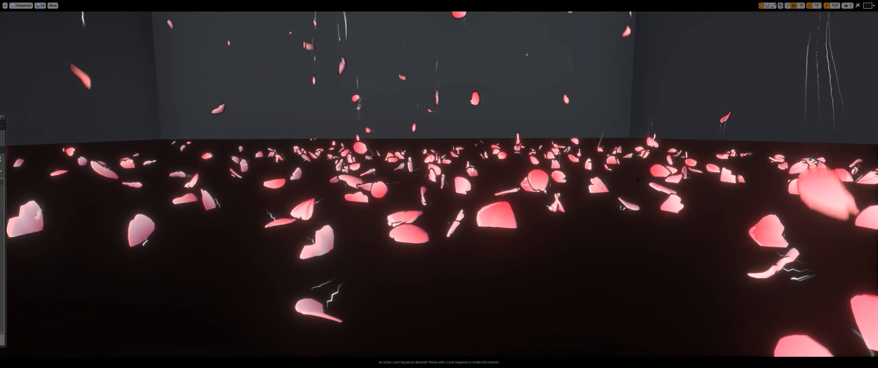
right_drag(637, 179, 628, 150)
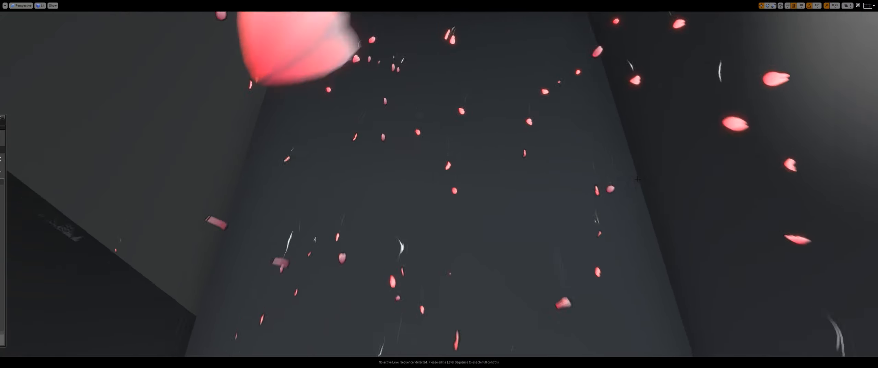
key(w)
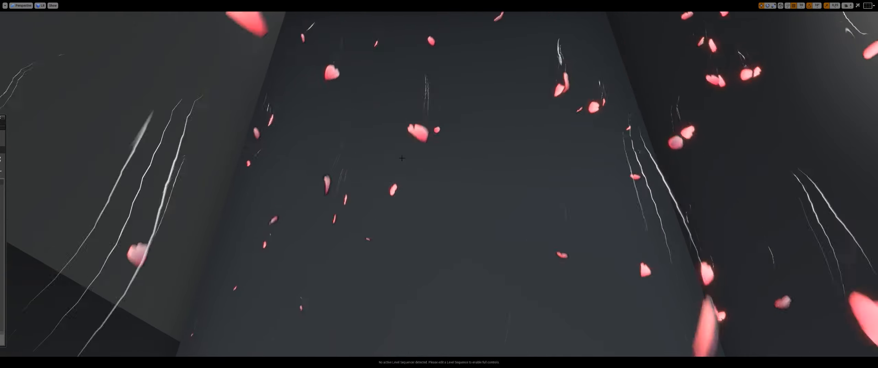
right_drag(406, 176, 382, 186)
Select the point light beside the glowing petal, shift it sideways, and check the petal's lighting from another angle.
key(F11)
key(g)
click(386, 140)
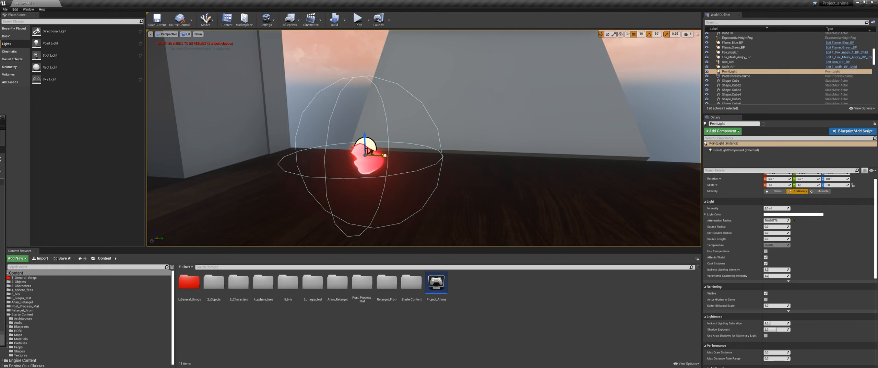
mouse_move(345, 153)
mouse_down()
mouse_move(270, 153)
mouse_move(349, 148)
mouse_up()
mouse_move(458, 159)
mouse_down()
mouse_move(491, 158)
mouse_move(470, 158)
mouse_up()
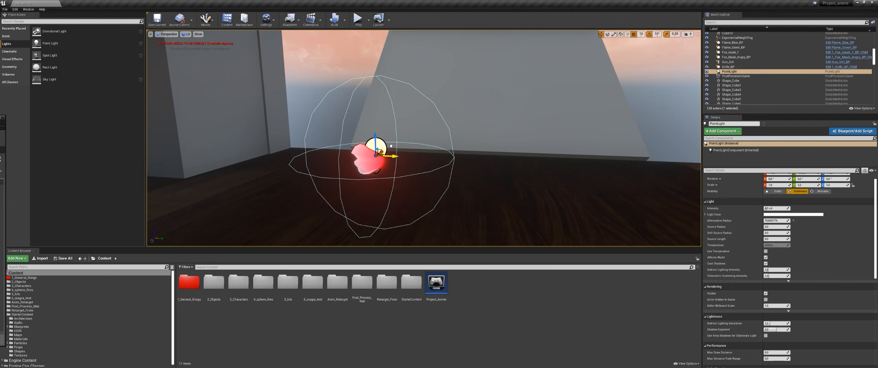
drag(391, 146, 301, 165)
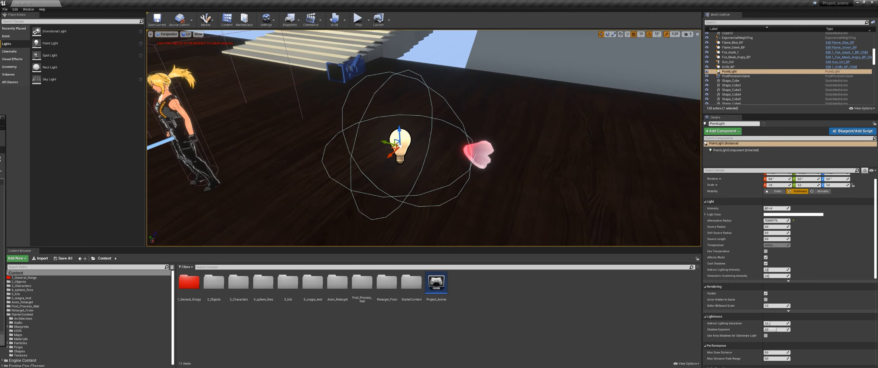
scroll(522, 179, up, 3)
scroll(482, 164, up, 2)
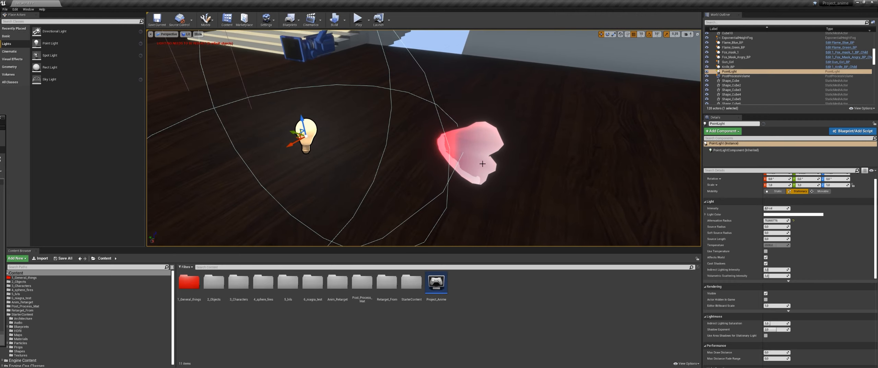
click(469, 154)
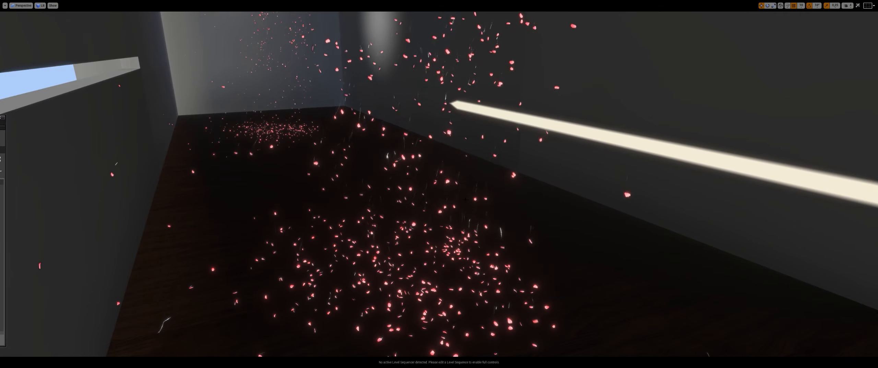
Inspect how the petals fall and gather on the floor in the long dark hall and beside the character.
right_drag(439, 184, 456, 175)
right_drag(506, 234, 505, 267)
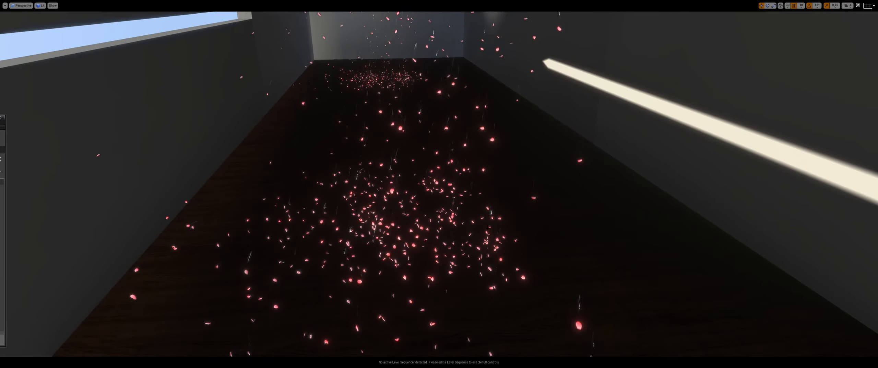
middle_drag(488, 227, 508, 273)
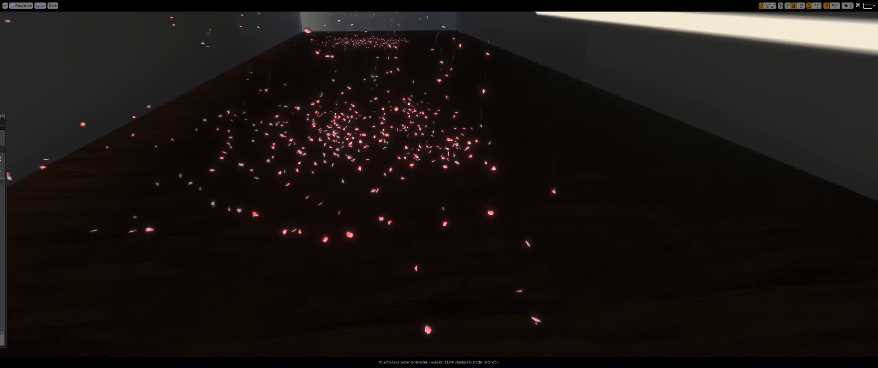
key(w)
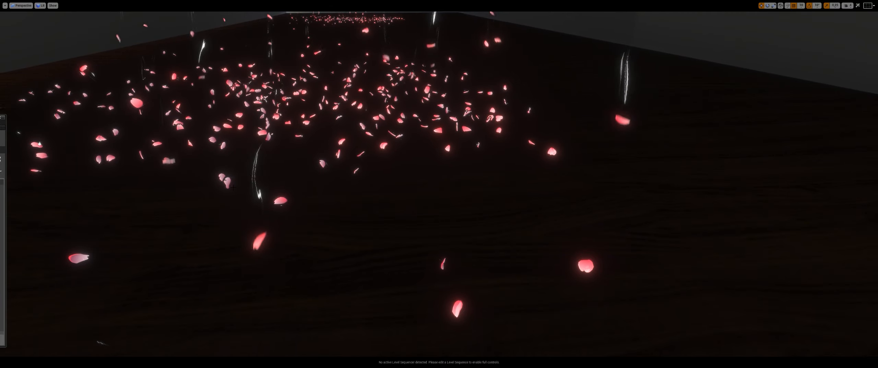
middle_drag(403, 202, 377, 180)
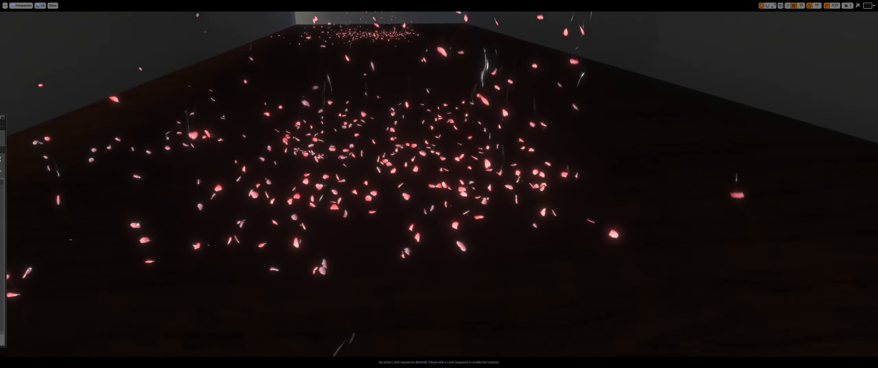
key(s)
middle_drag(404, 202, 414, 171)
right_drag(413, 214, 398, 208)
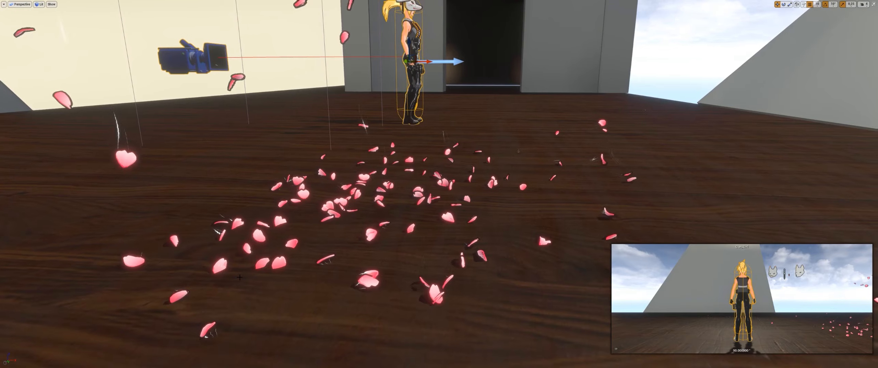
right_drag(268, 277, 239, 276)
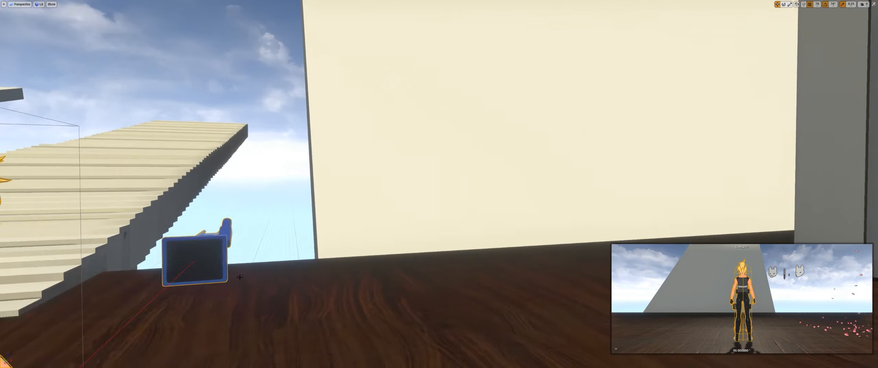
Switch to the cinematic viewport and view the green and blue flame effects lighting the dark room.
key(w)
right_drag(240, 277, 240, 277)
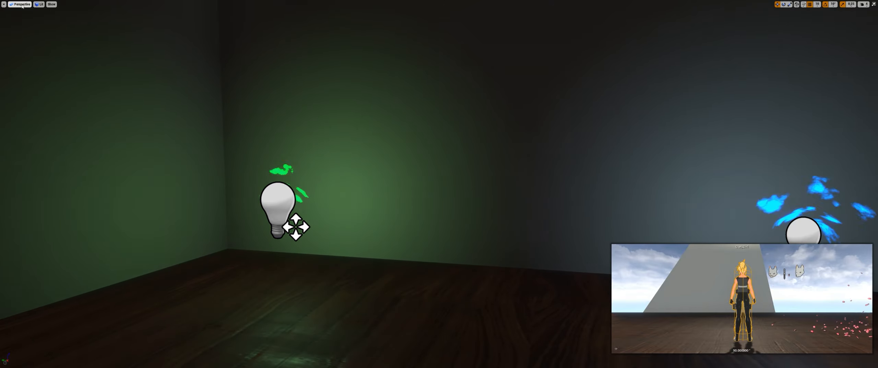
click(32, 67)
right_drag(350, 141, 350, 141)
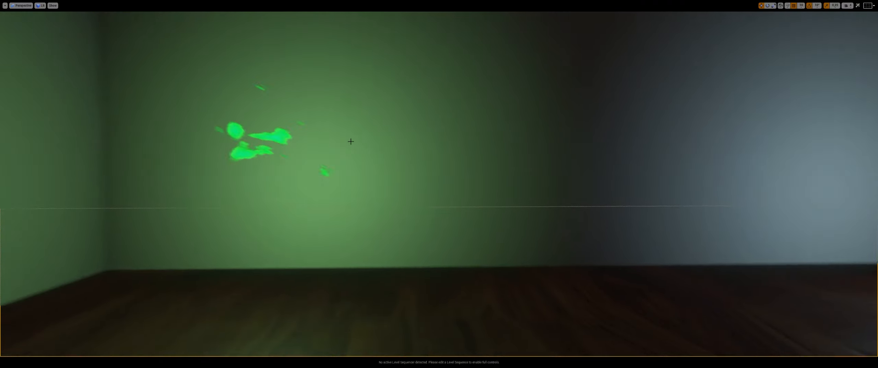
right_drag(351, 141, 351, 142)
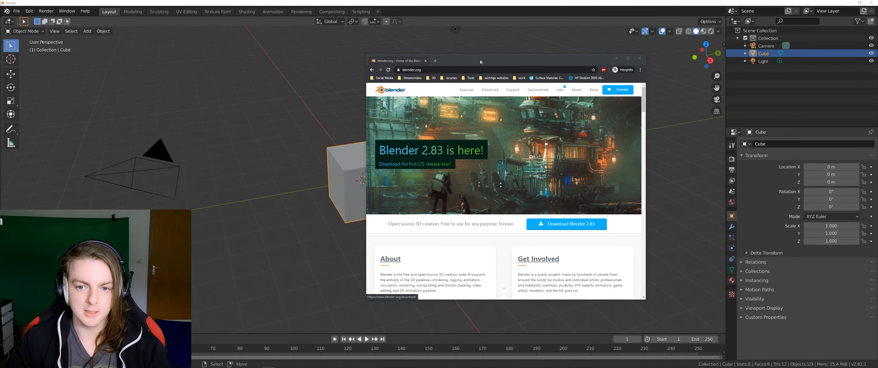
Reposition and minimize the browser window showing blender.org, then view the default cube in Blender from different angles.
drag(479, 62, 428, 56)
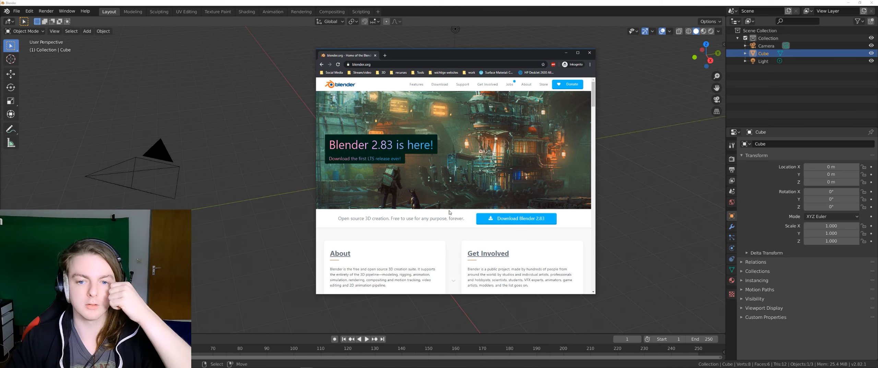
drag(557, 49, 577, 47)
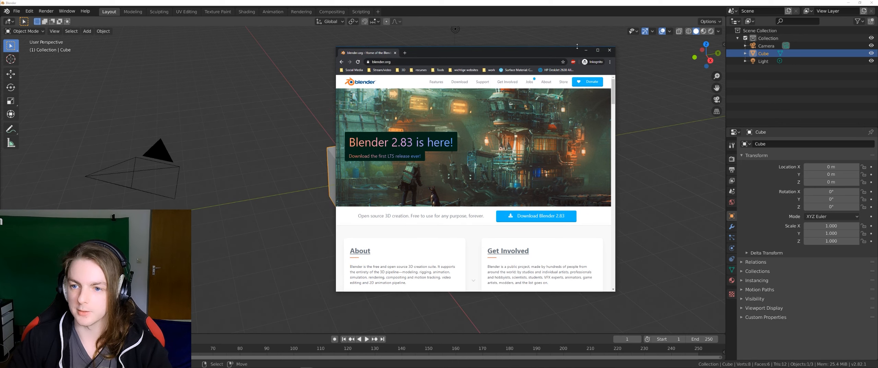
click(585, 51)
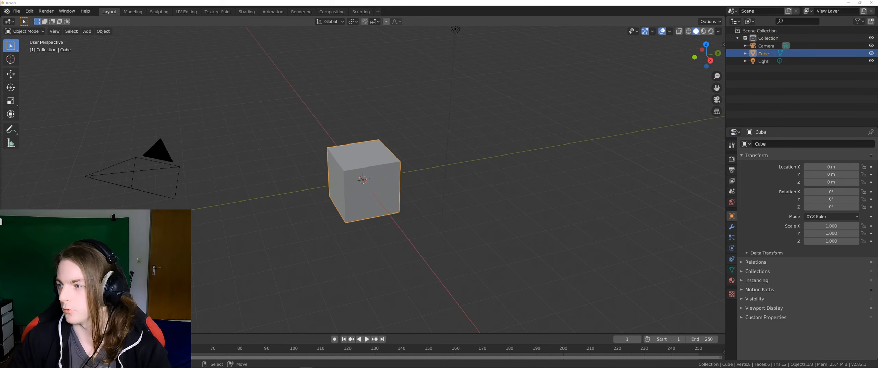
middle_drag(566, 178, 457, 182)
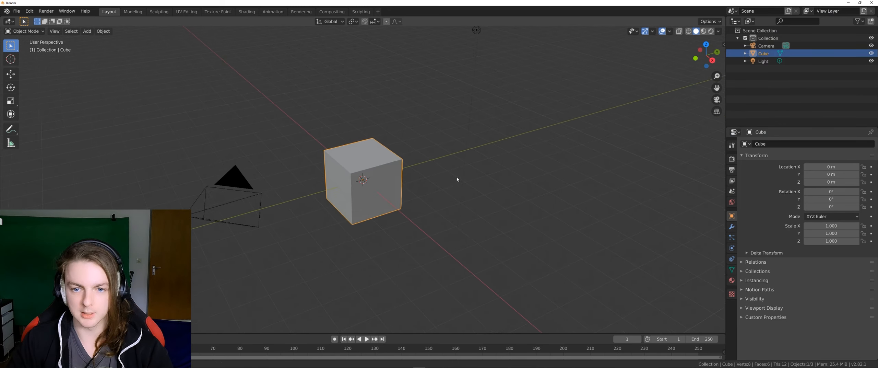
middle_drag(355, 176, 408, 175)
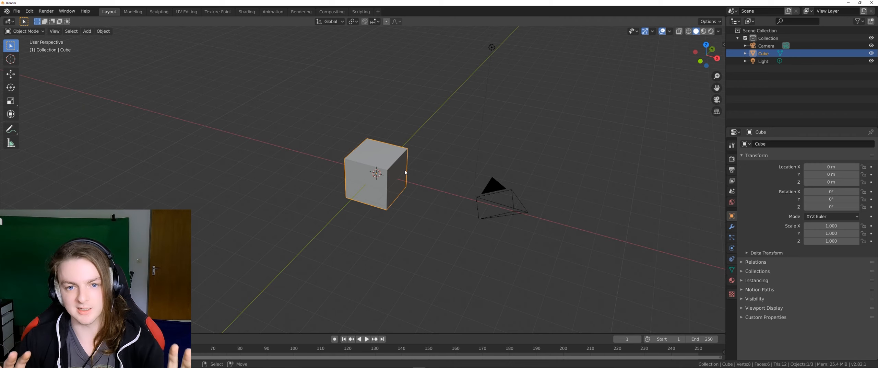
Open the preferences and show the keymap settings.
click(30, 11)
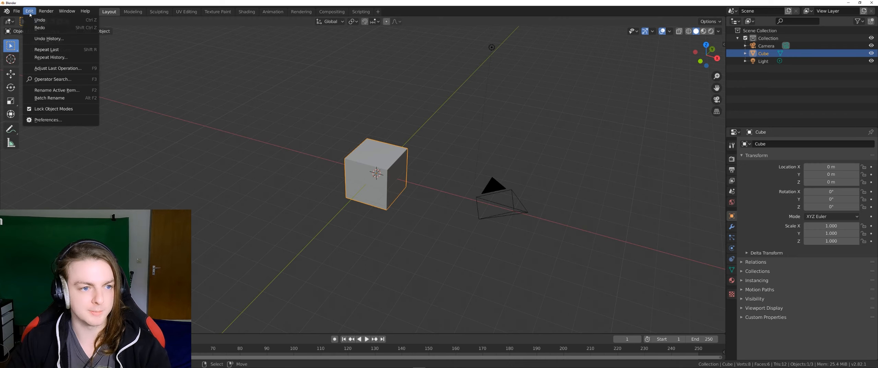
click(47, 119)
click(181, 109)
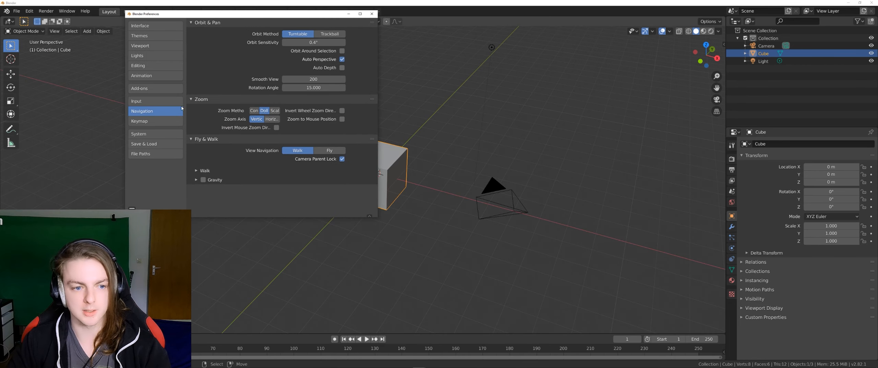
click(149, 124)
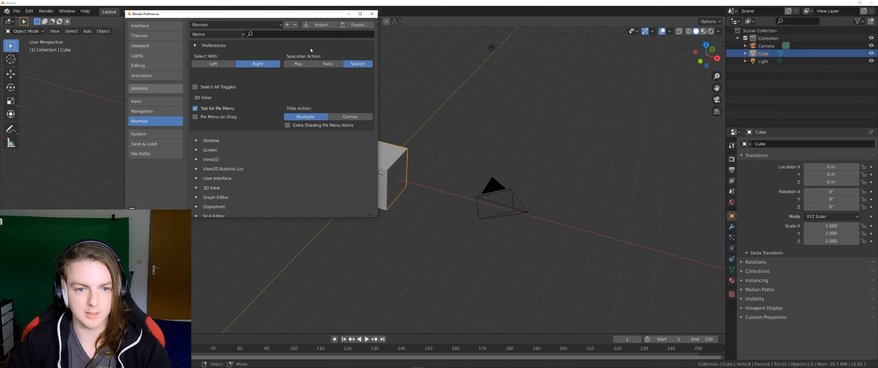
Search the add-ons for "pie", review the pie menu hotkeys of 3D Viewport Pie Menus, and close the preferences.
click(152, 87)
click(338, 34)
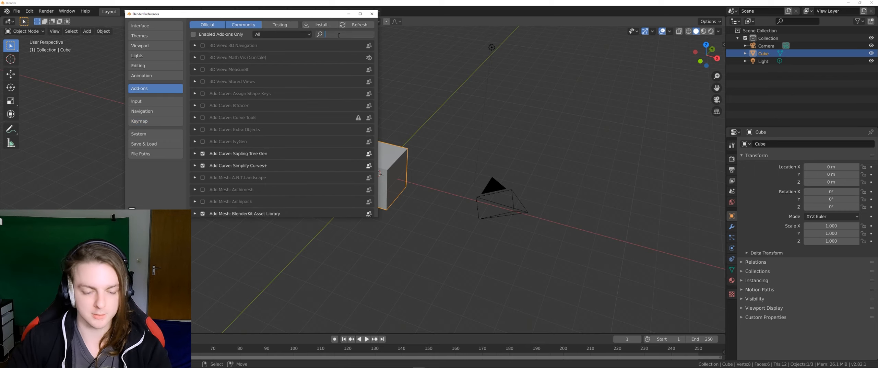
text(pie)
key(Return)
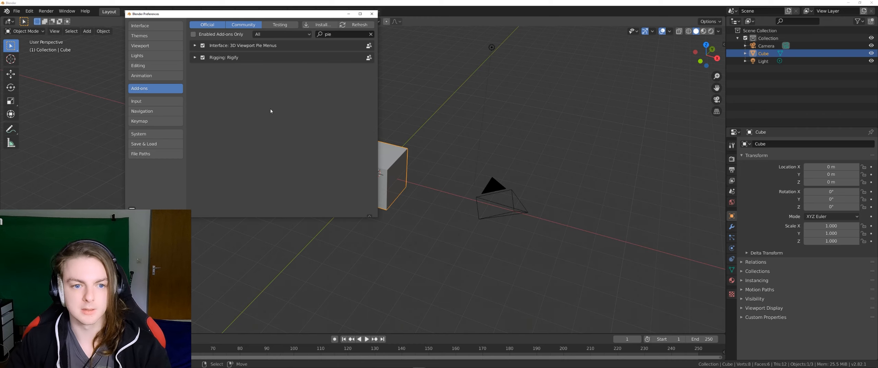
click(196, 45)
scroll(324, 178, down, 10)
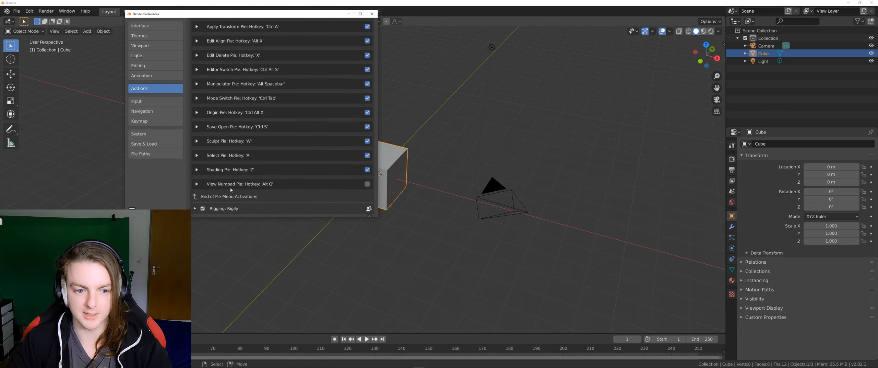
click(372, 14)
Add the Metaball entry of the Add menu to the Quick Favorites.
middle_drag(343, 85, 321, 166)
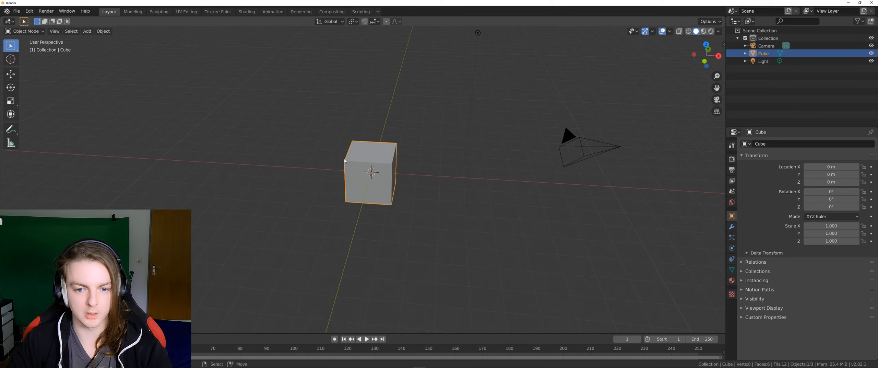
key(q)
middle_drag(422, 156, 263, 110)
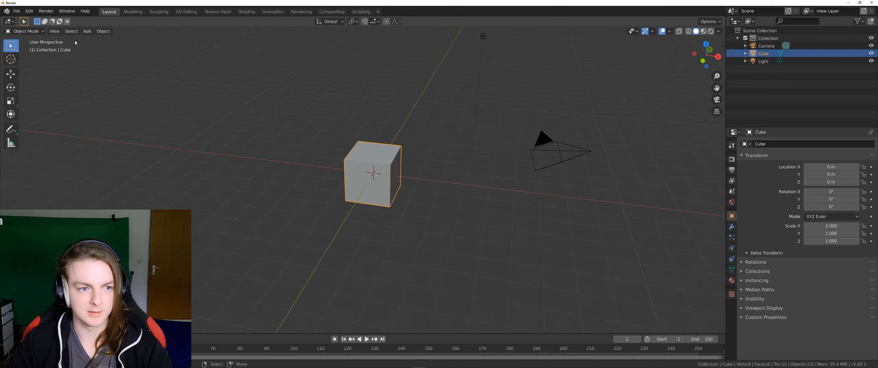
click(71, 31)
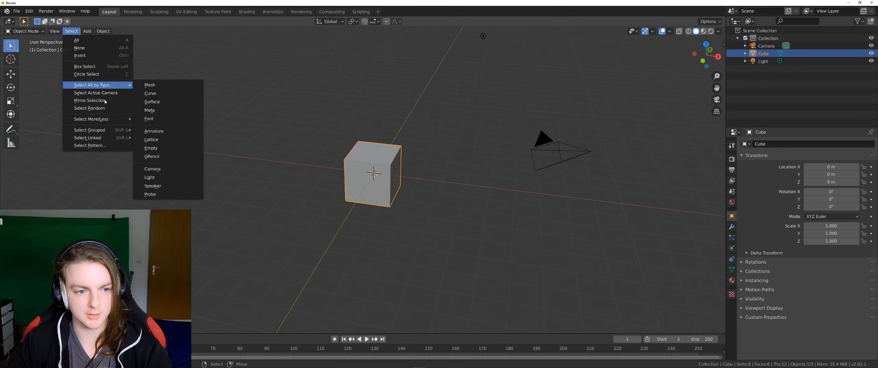
mouse_move(87, 31)
right_click(101, 62)
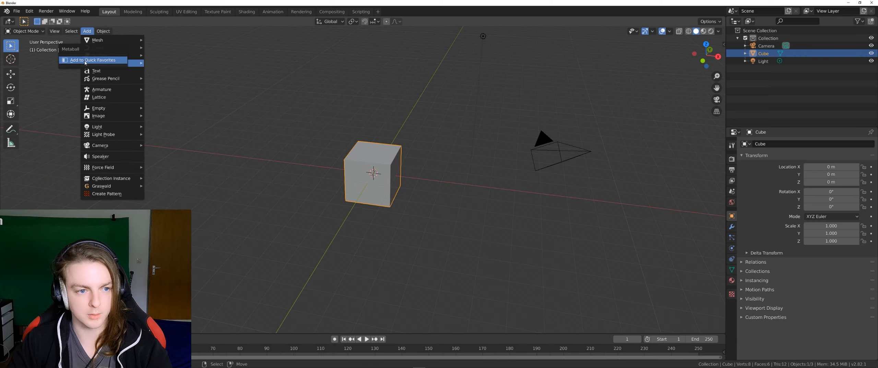
click(86, 60)
middle_drag(411, 179, 448, 181)
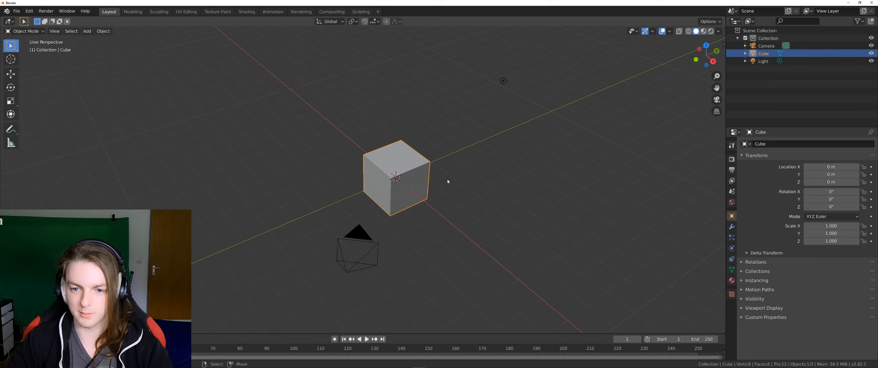
Show the viewport sidebar and start the Shortcut VUr add-on to display mouse and keyboard input on screen.
key(n)
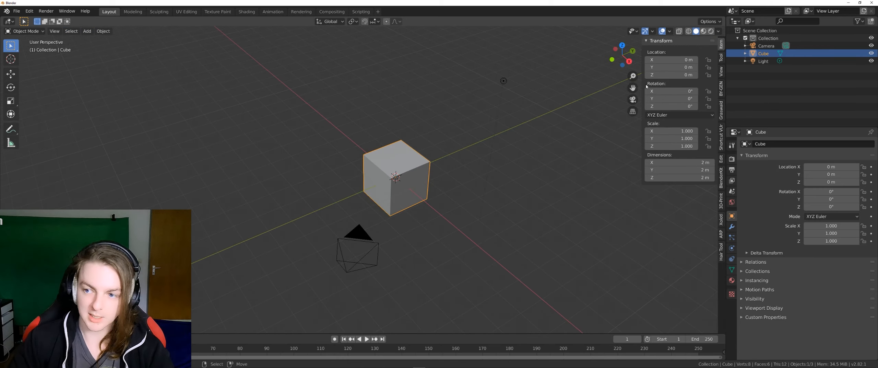
click(721, 137)
click(682, 52)
middle_drag(299, 182, 291, 184)
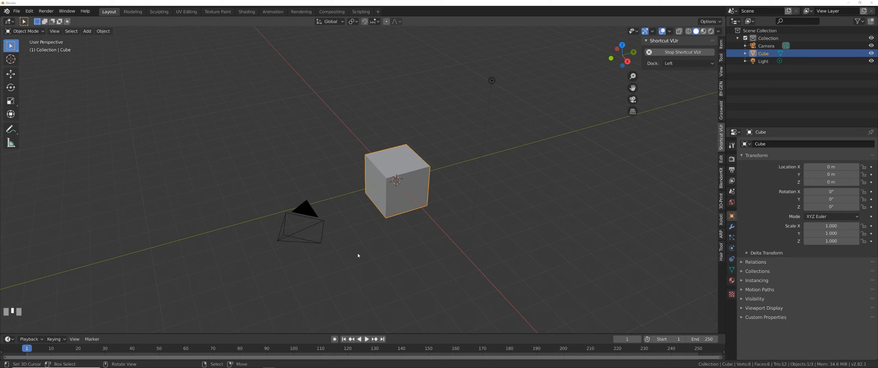
middle_drag(357, 255, 389, 232)
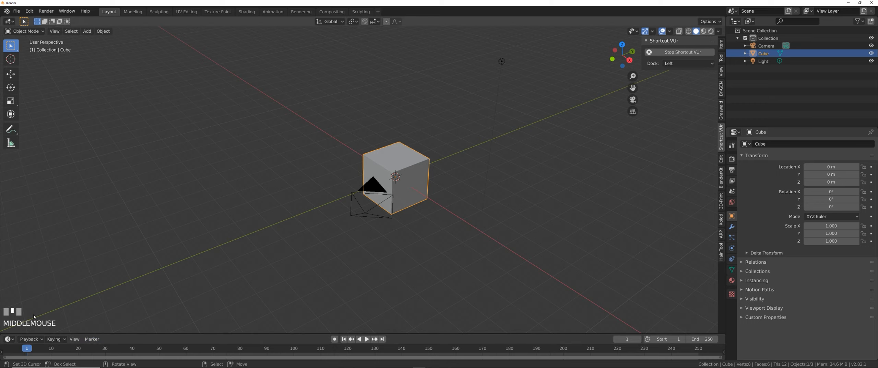
middle_drag(408, 237, 425, 235)
Select all default objects in the scene (camera, cube and light) and delete them.
key(a)
key(a)
key(x)
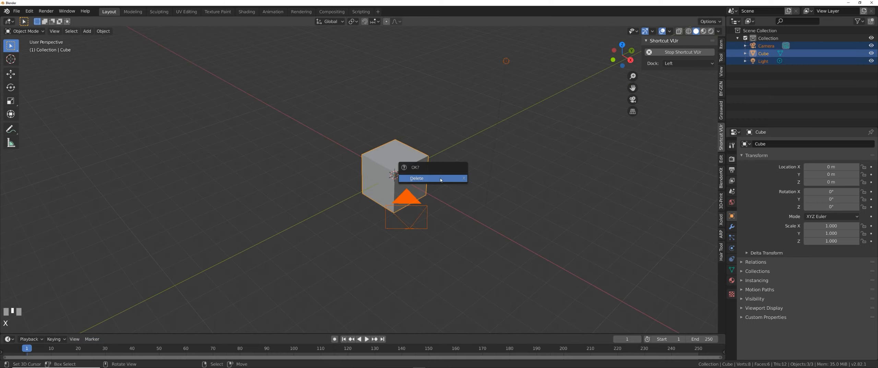
click(441, 178)
Add a mesh plane at the world origin and view it from the top in orthographic projection.
middle_drag(351, 204, 419, 226)
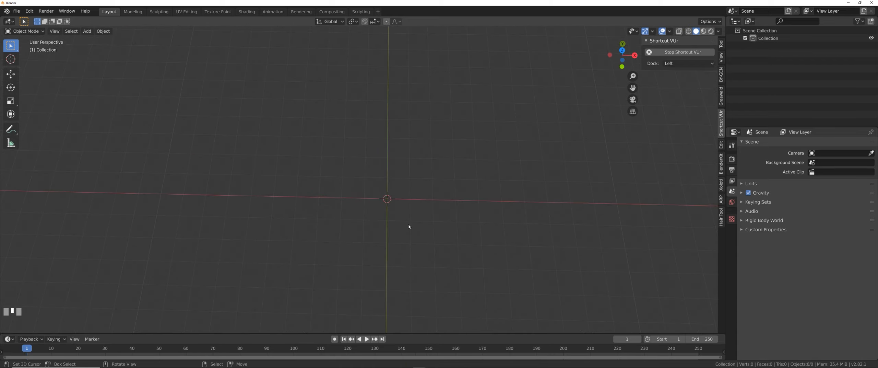
mouse_move(408, 226)
middle_down()
mouse_move(421, 231)
mouse_move(419, 221)
middle_up()
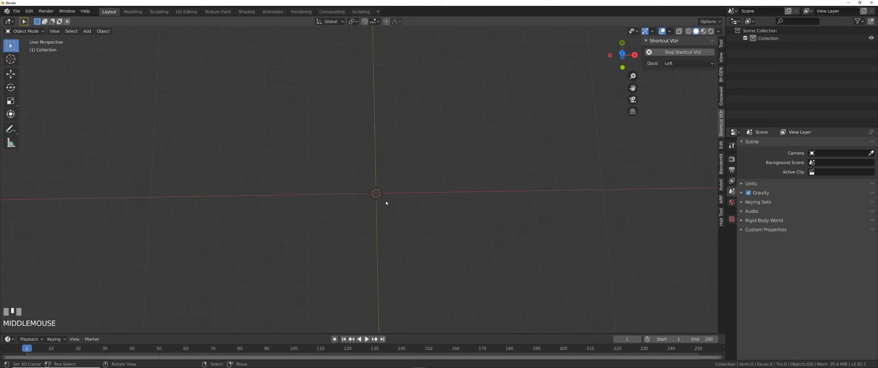
key(shift+a)
mouse_move(386, 202)
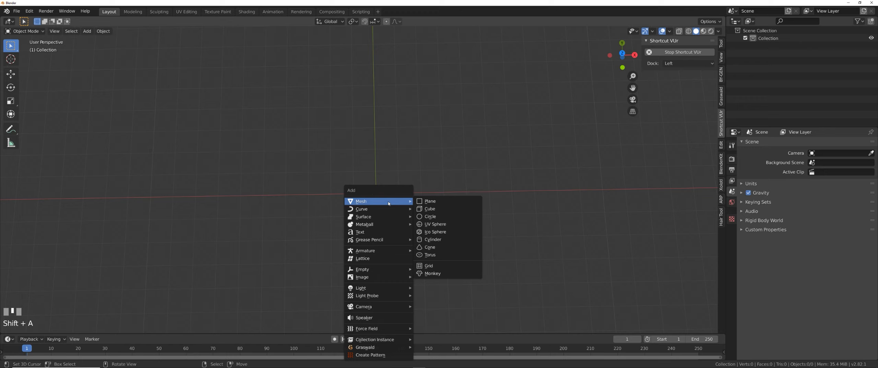
click(422, 205)
middle_drag(421, 206, 419, 233)
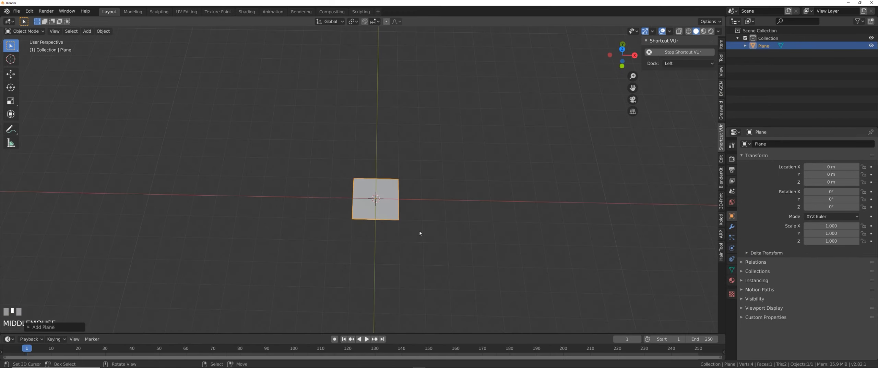
key(KP_7)
scroll(419, 230, up, 4)
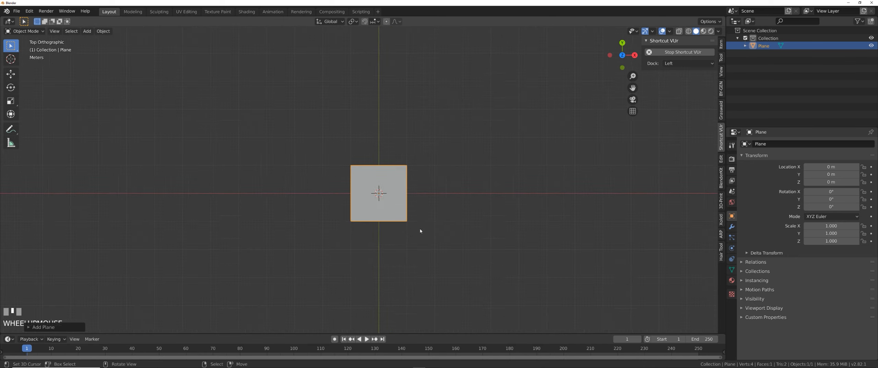
shift+middle_drag(418, 231, 387, 224)
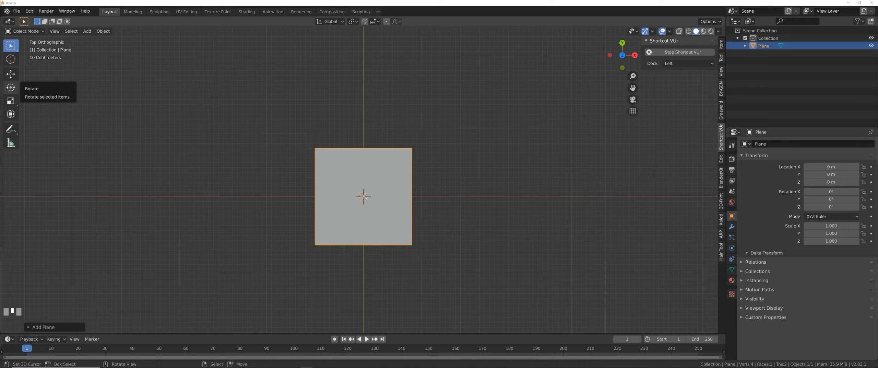
Show the browser window with cherry blossom reference images, move it away again and return to the top view of the plane.
drag(0, 172, 264, 79)
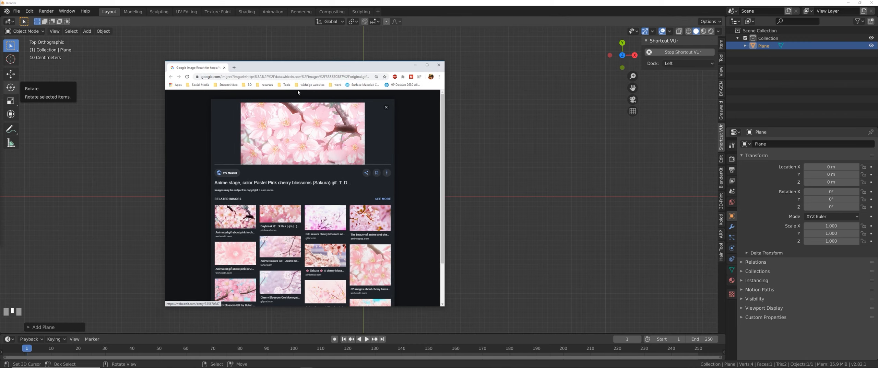
drag(311, 69, 877, 65)
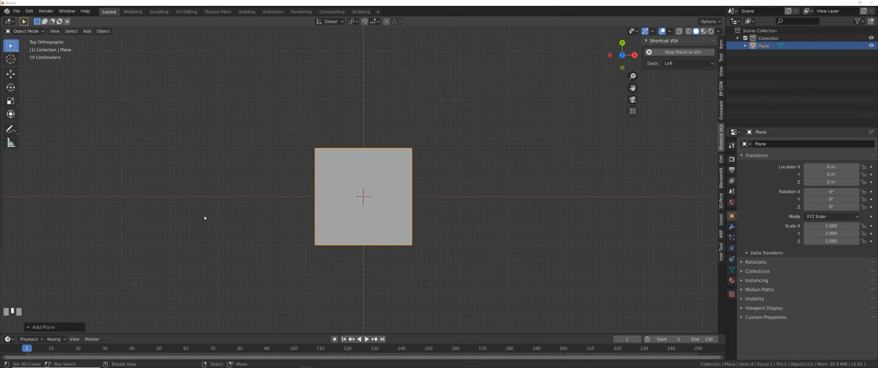
middle_drag(244, 217, 304, 218)
key(KP_7)
Split the 3D viewport into two side-by-side areas and turn the left one into an Image Editor.
drag(724, 18, 290, 33)
click(8, 21)
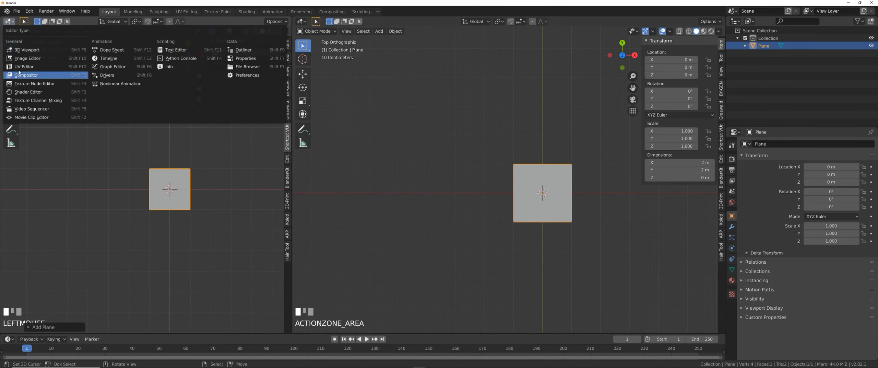
click(27, 58)
Switch the plane to Edit Mode and look at it in the orthographic top view.
middle_drag(470, 200, 472, 199)
key(ctrl+Tab)
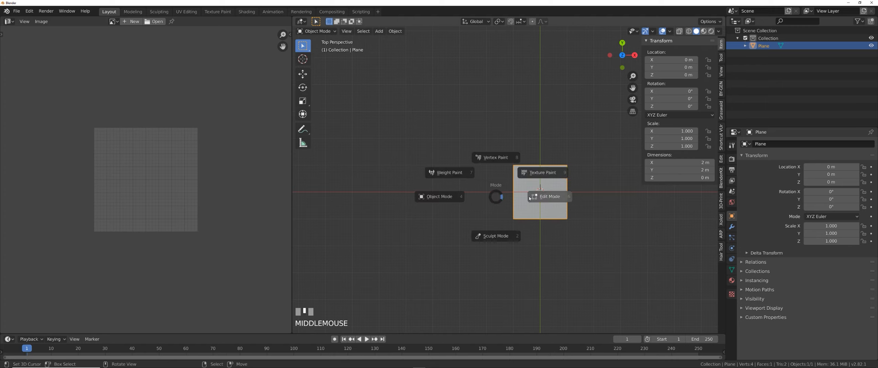
key(Tab)
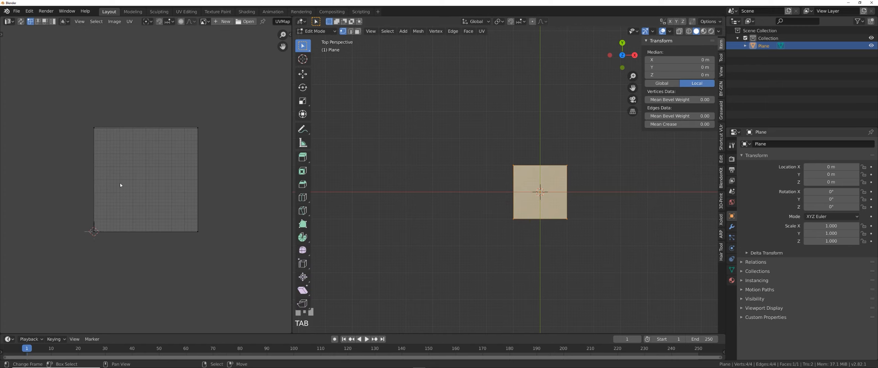
middle_drag(514, 206, 518, 202)
key(KP_7)
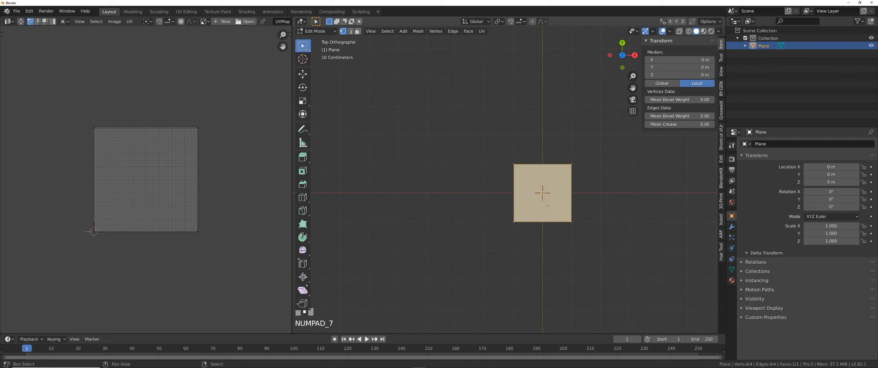
Add a vertical loop cut through the middle of the plane.
scroll(497, 209, up, 2)
shift+middle_drag(469, 212, 522, 185)
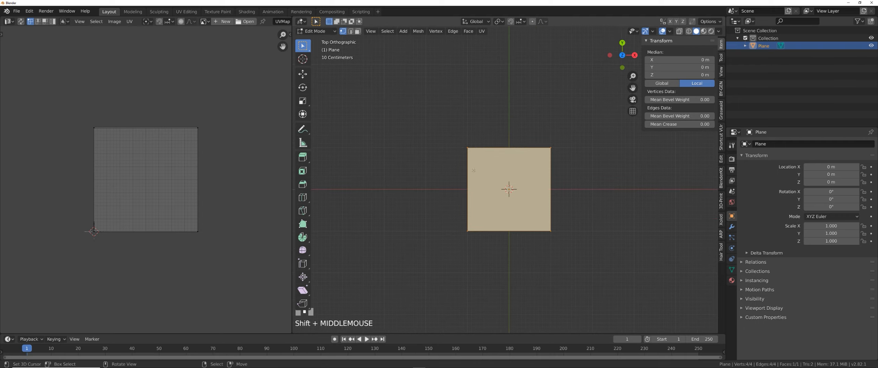
shift+middle_drag(505, 179, 502, 180)
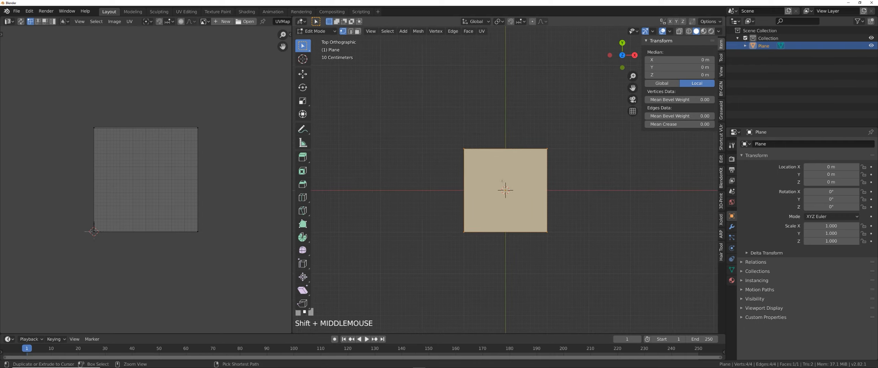
key(ctrl+r)
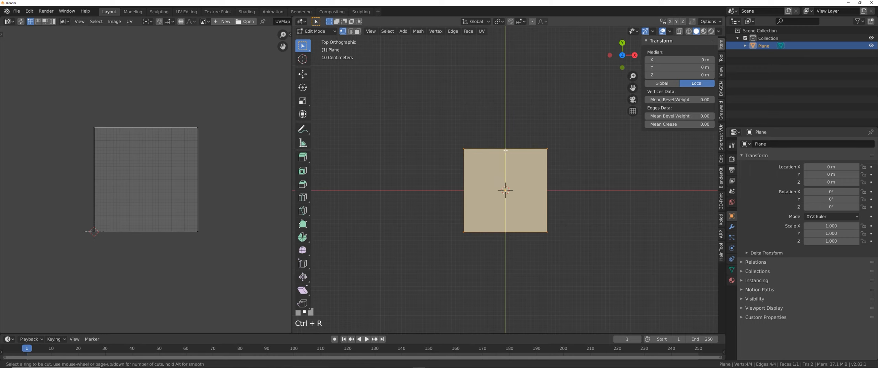
click(505, 149)
Move the plane's two upper corner vertices down and inward, the right one to about X 0.94, Y 0.79 m, and raise the upper middle vertex.
scroll(473, 166, up, 1)
shift+middle_drag(477, 169, 471, 165)
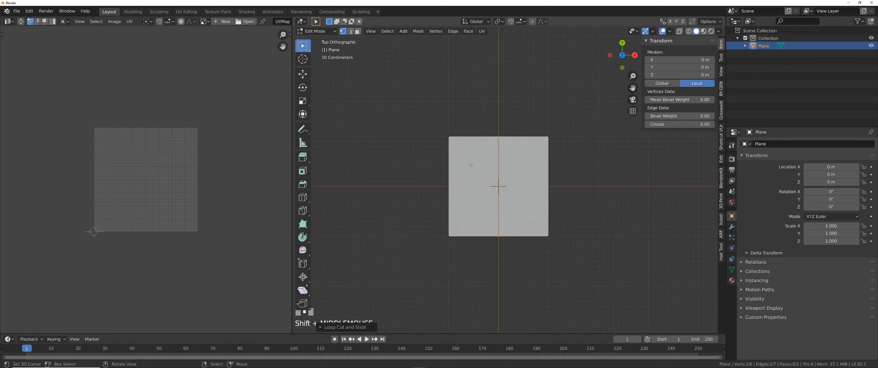
right_click(450, 139)
key(g)
click(451, 151)
right_click(497, 138)
key(g)
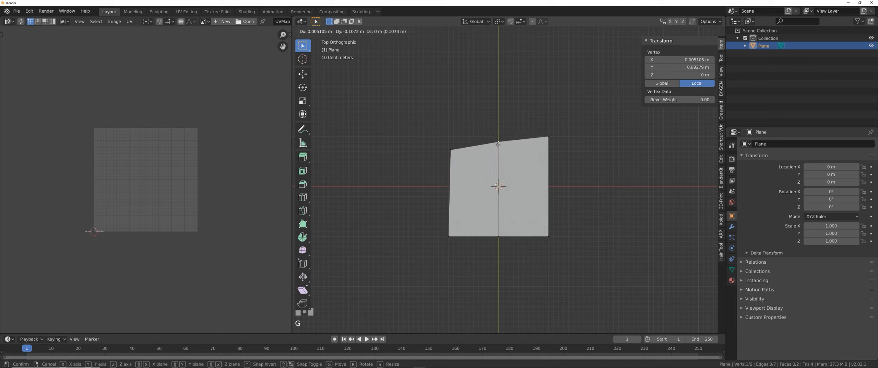
click(495, 134)
right_click(548, 137)
key(g)
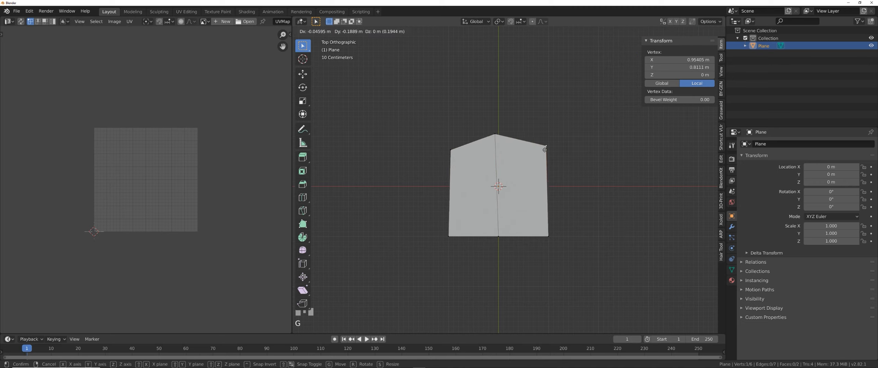
click(545, 149)
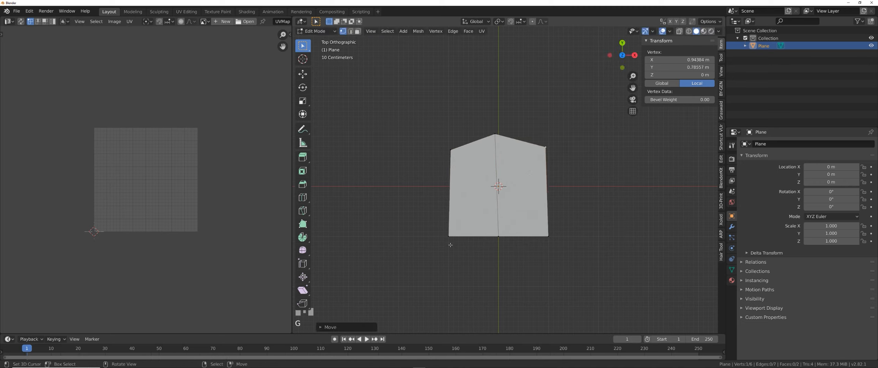
Scale the lower edge in to a narrow petal base and move its middle vertex down along Y to about -1.06 m.
alt+right_click(482, 235)
key(s)
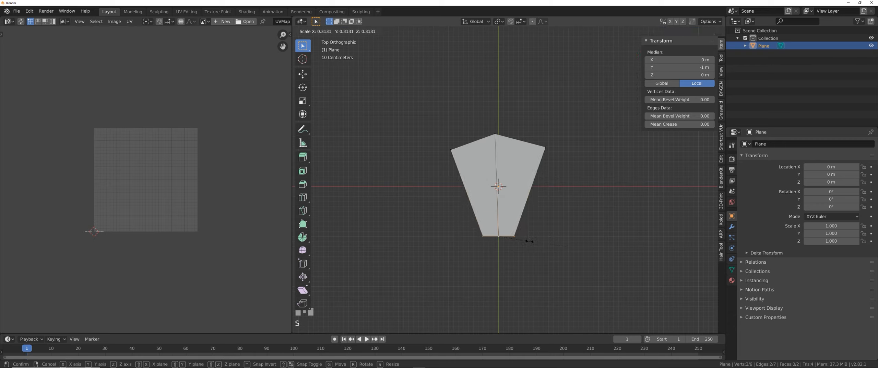
click(515, 240)
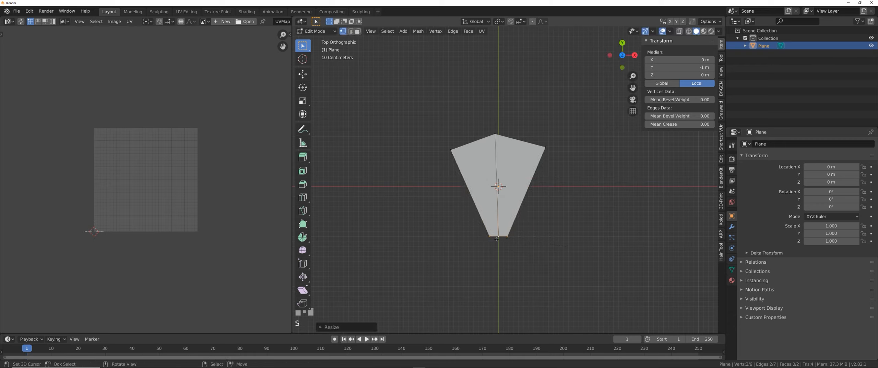
right_click(498, 237)
key(g)
key(y)
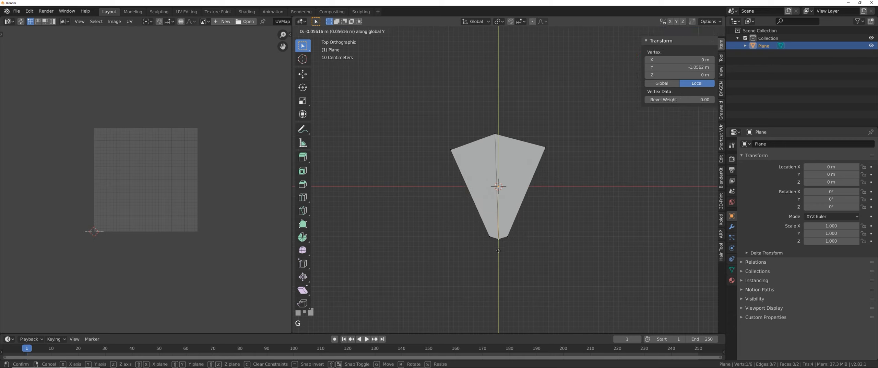
click(498, 251)
Move the petal's upper middle vertex down along Y to about 0.48 m to form a notch.
shift+middle_drag(490, 216, 475, 220)
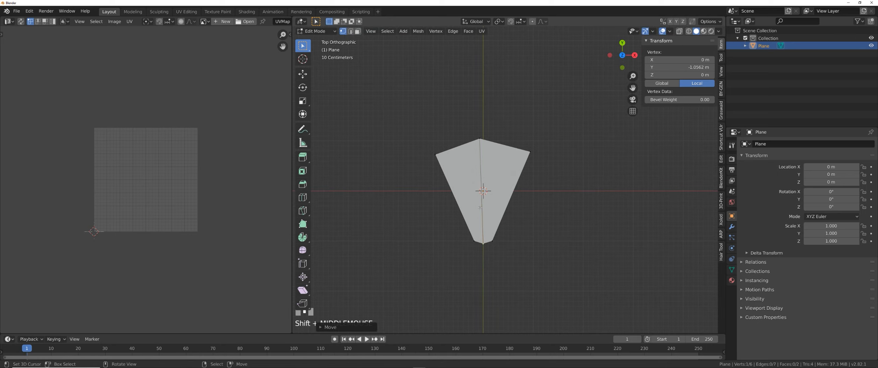
right_click(480, 139)
key(g)
key(y)
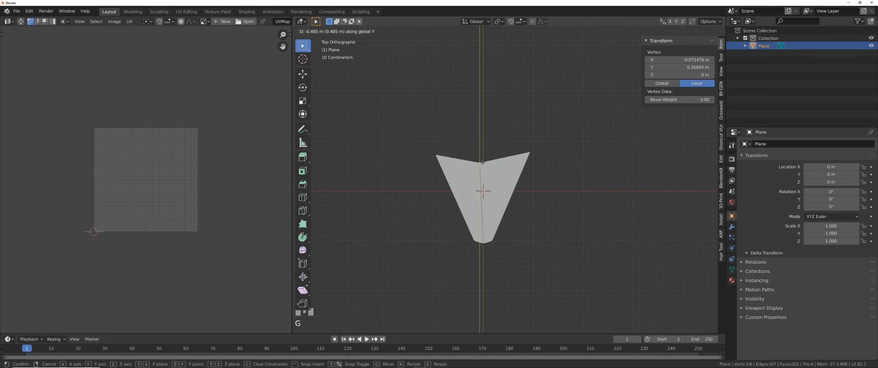
Add a lengthwise loop cut in the petal's right half, slid toward the centre line, and select its upper vertex.
key(ctrl+r)
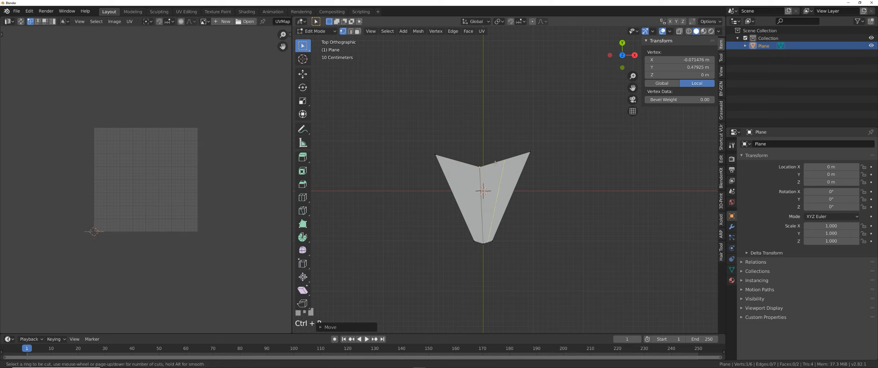
click(487, 165)
click(487, 164)
click(494, 161)
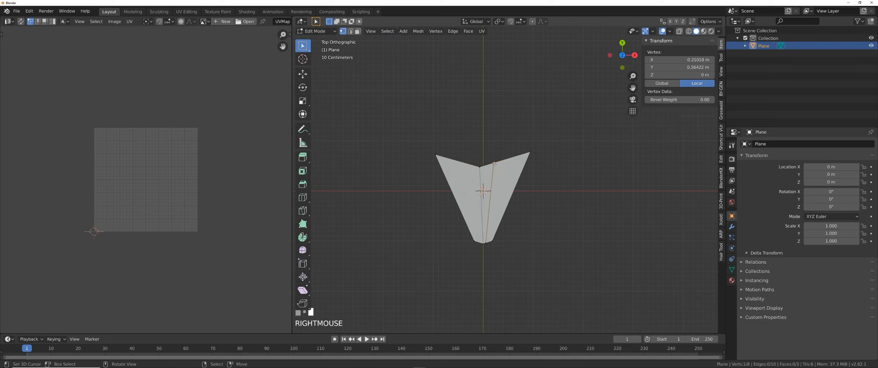
Raise the right cut's upper vertex to about X 0.12, Y 1.00 m, and add a matching left cut with its upper vertex at about X -0.33, Y 1.01 m.
key(g)
click(489, 141)
key(ctrl+r)
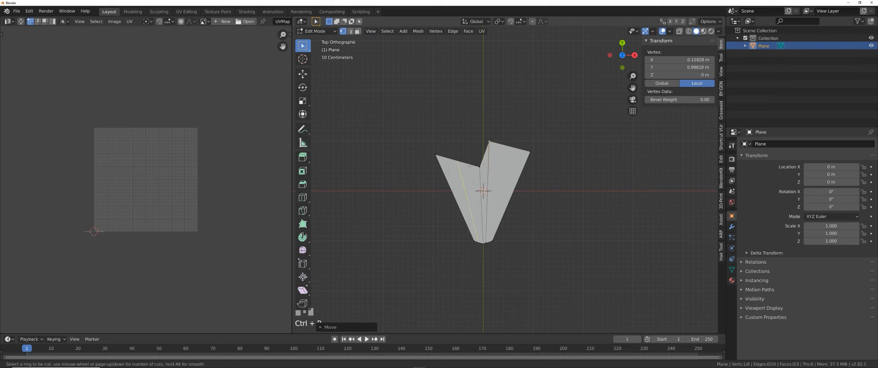
click(457, 162)
click(461, 163)
click(461, 162)
key(g)
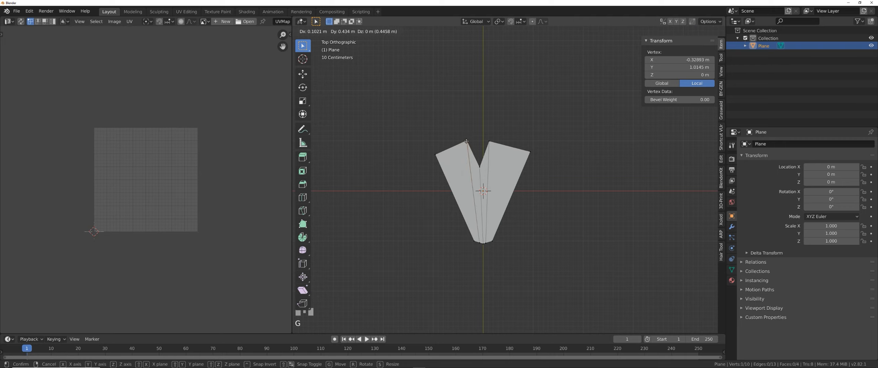
click(466, 141)
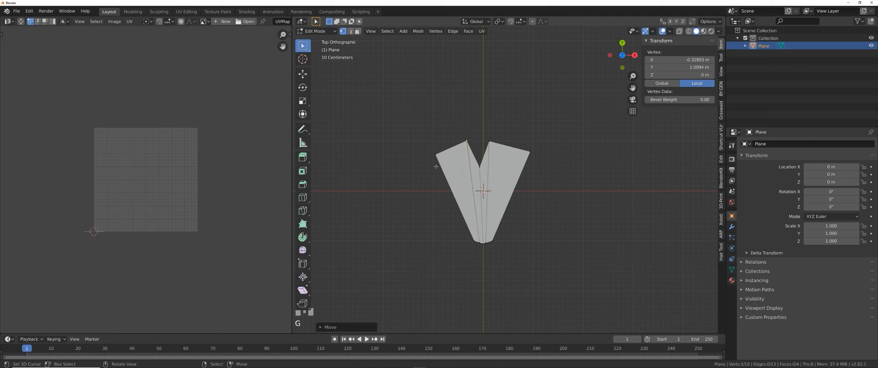
Add a Subdivision Surface modifier to the petal plane.
click(731, 227)
click(751, 144)
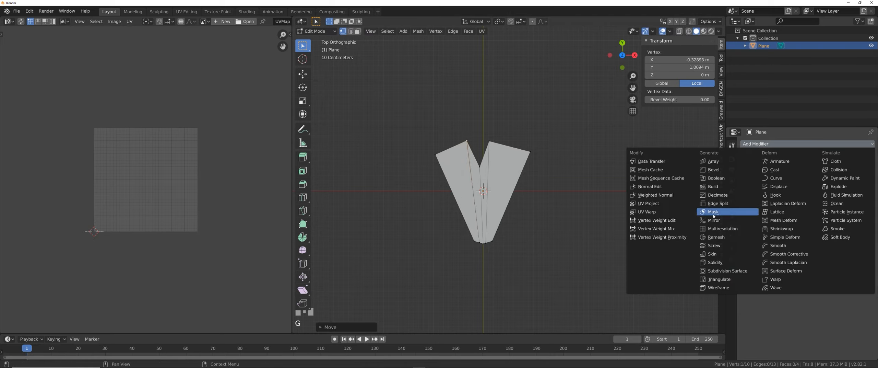
click(726, 271)
Add a loop cut across the middle of the petal and scale it outward along X to widen the petal's sides.
scroll(514, 219, up, 1)
shift+middle_drag(515, 219, 513, 212)
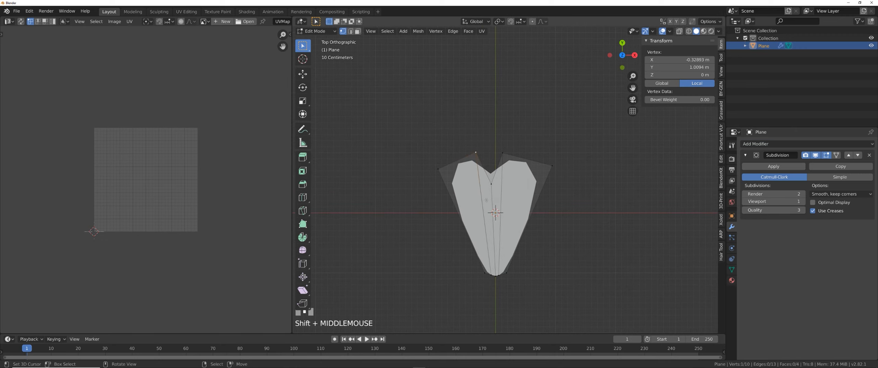
key(ctrl+r)
click(449, 223)
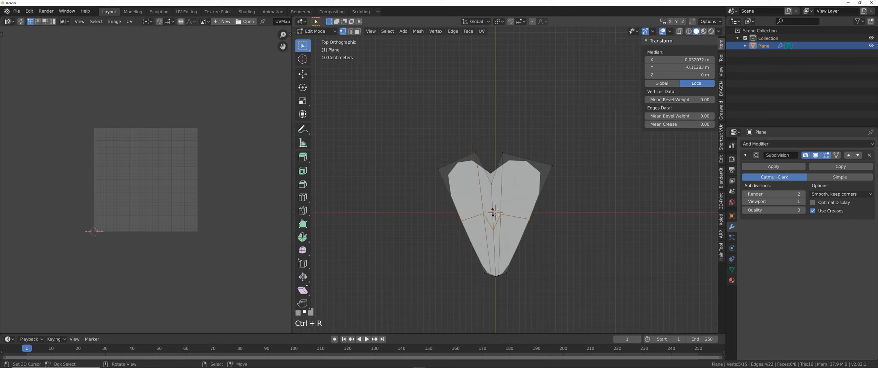
key(s)
key(x)
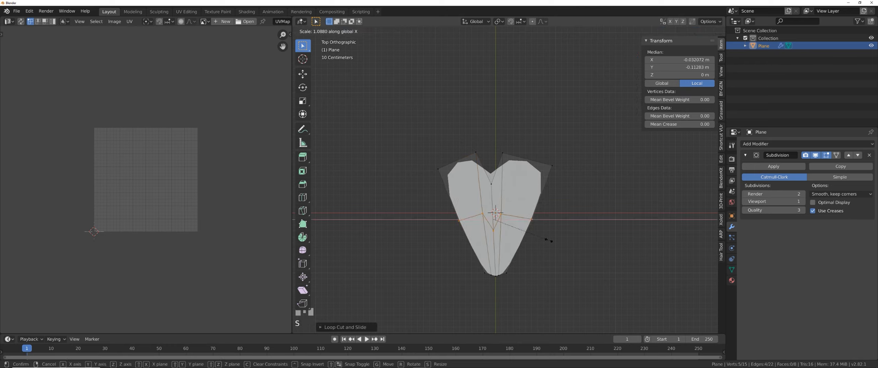
click(575, 243)
Add a lengthwise loop cut in the right half, lower its upper vertex, and raise the neighbouring inner vertex to about X 0.11, Y 1.13 m.
shift+middle_drag(517, 225, 499, 221)
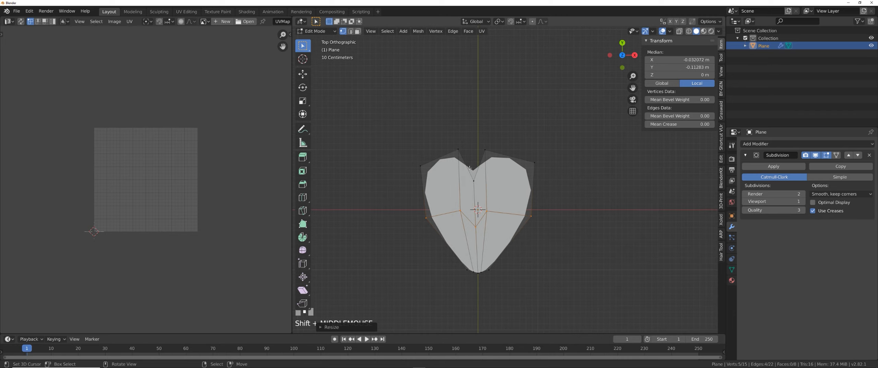
key(ctrl+r)
click(512, 160)
click(512, 160)
right_click(510, 157)
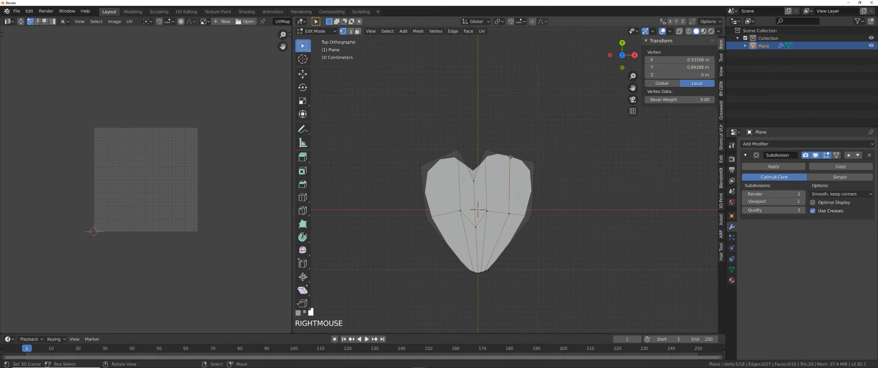
key(g)
click(507, 171)
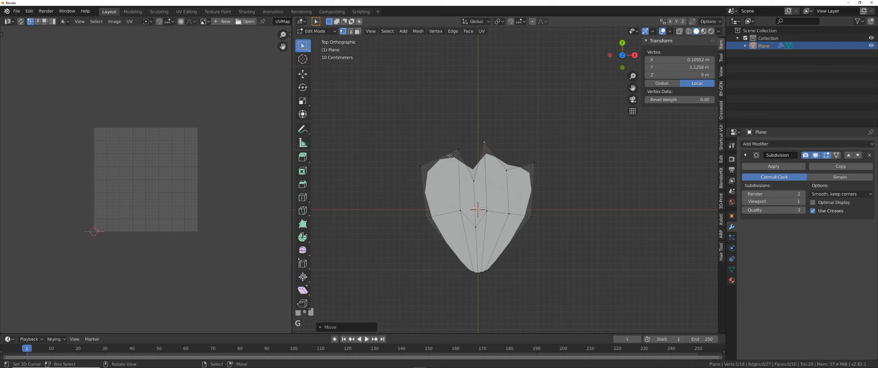
Add a lengthwise loop cut in the petal's left half and move its upper vertex up and outward to round the lobe.
key(ctrl+r)
click(440, 160)
right_click(440, 160)
click(439, 158)
key(g)
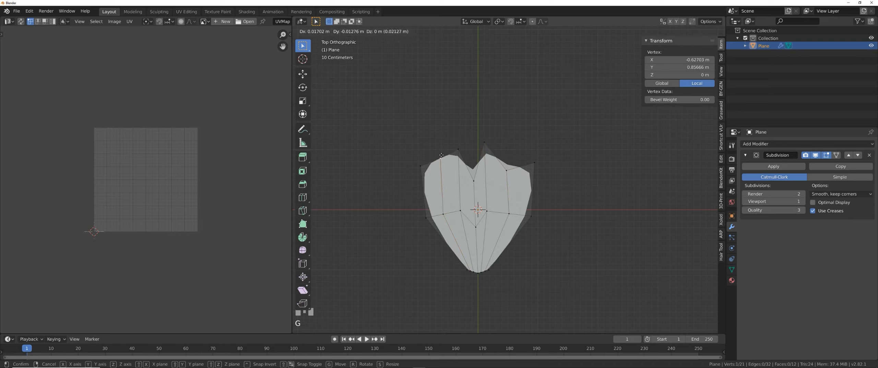
click(425, 164)
Move the petal's left outer corner down and outward to about X -1.17 m, and the right outer corner to about X 0.96, Y 0.73 m.
click(421, 165)
key(g)
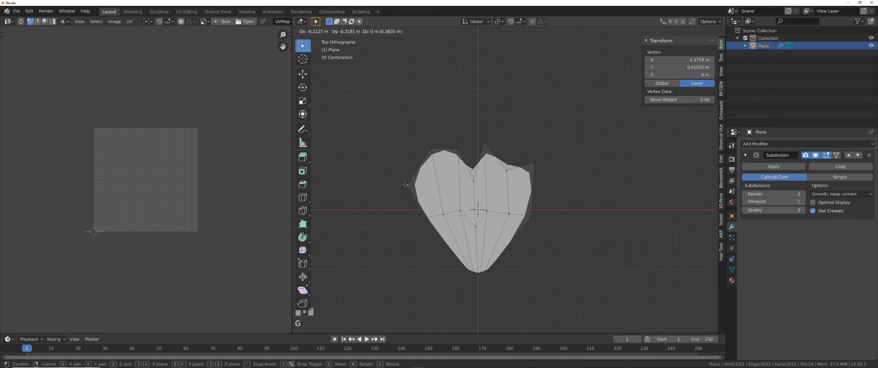
click(406, 182)
right_click(534, 163)
key(g)
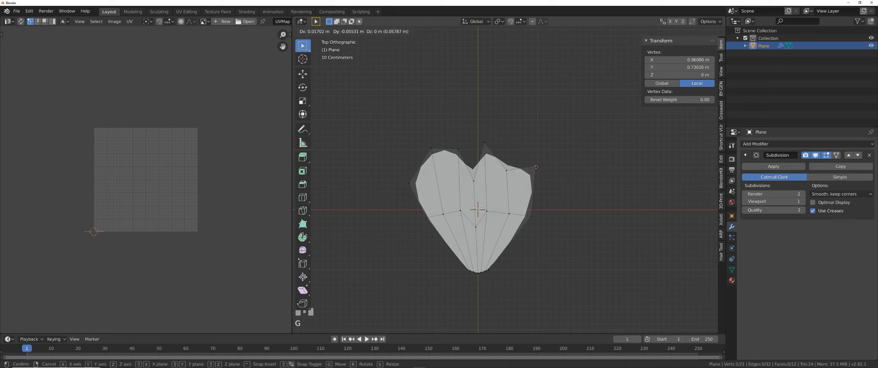
click(531, 168)
Select the middle vertex of the petal's narrow base and turn on proportional editing with Smooth falloff.
middle_drag(477, 206, 533, 156)
key(Tab)
key(Tab)
click(559, 156)
scroll(556, 165, up, 2)
middle_drag(555, 230, 546, 220)
shift+middle_drag(545, 220, 442, 217)
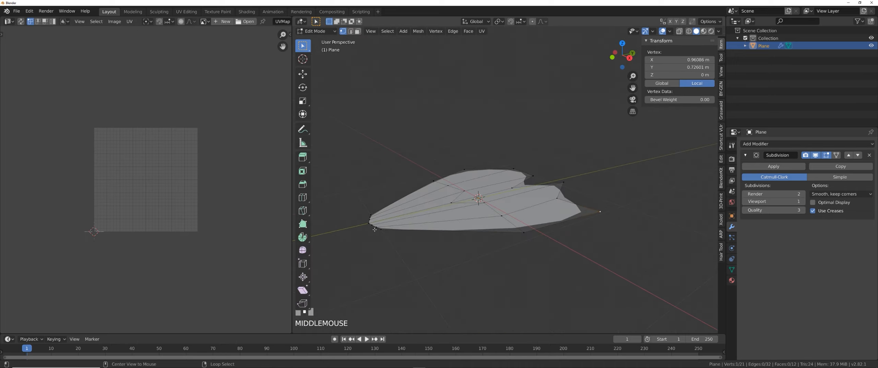
alt+click(368, 224)
scroll(446, 226, up, 2)
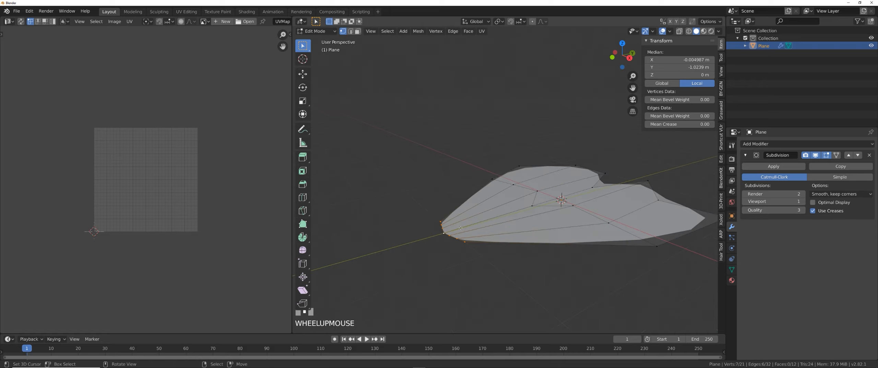
shift+middle_drag(446, 228, 465, 229)
click(472, 219)
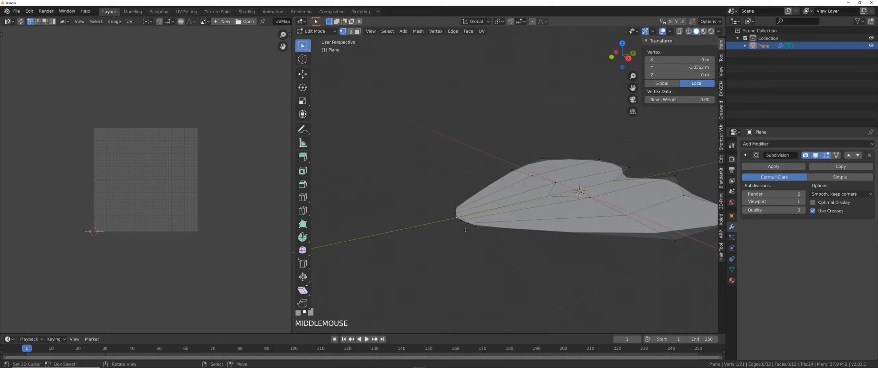
click(545, 24)
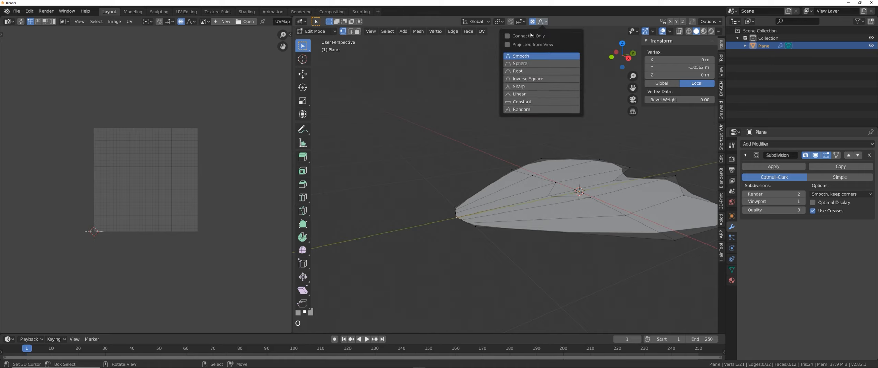
click(529, 58)
middle_drag(446, 170, 437, 173)
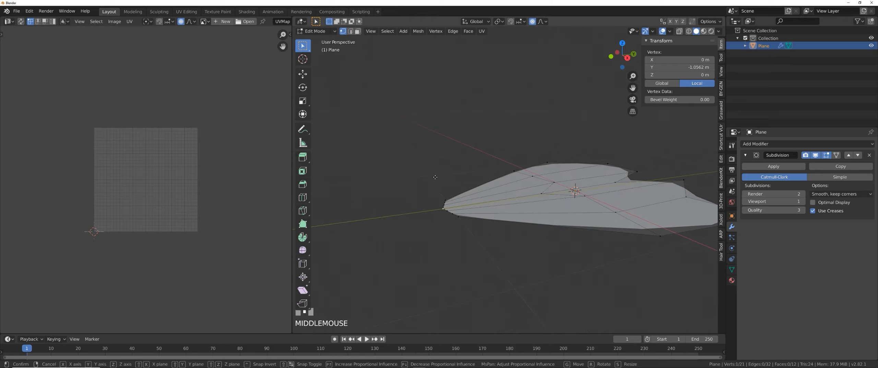
key(g)
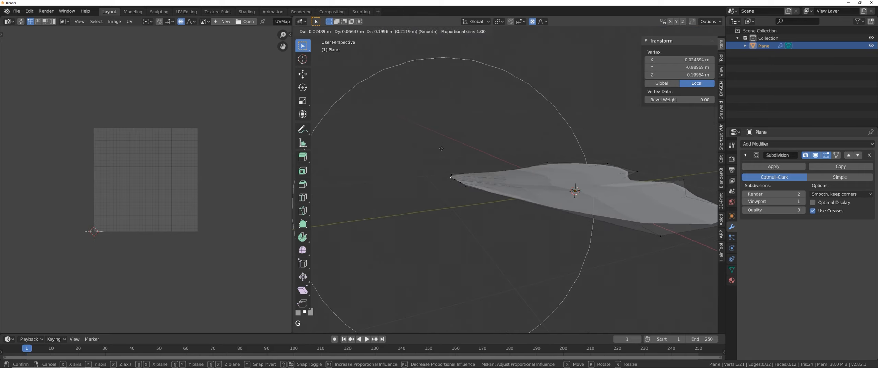
scroll(452, 171, up, 15)
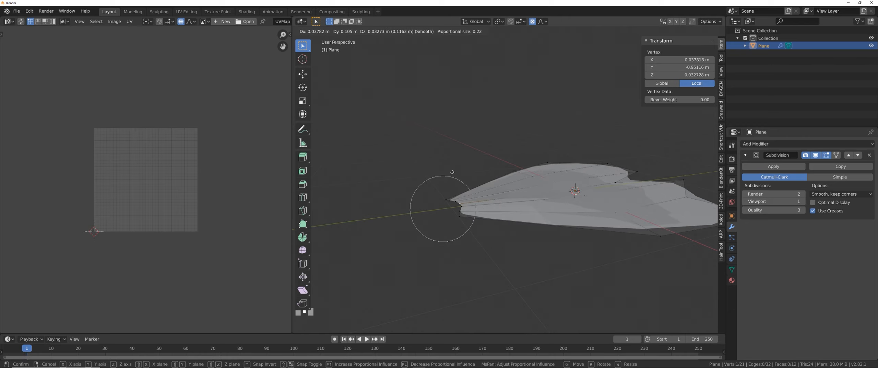
right_click(417, 194)
Lower the base's middle vertex along Z to about -0.07 m with a proportional size of 0.51.
key(g)
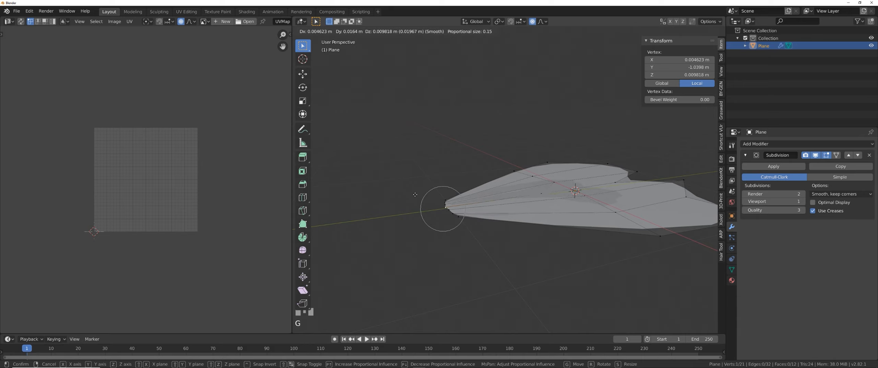
key(z)
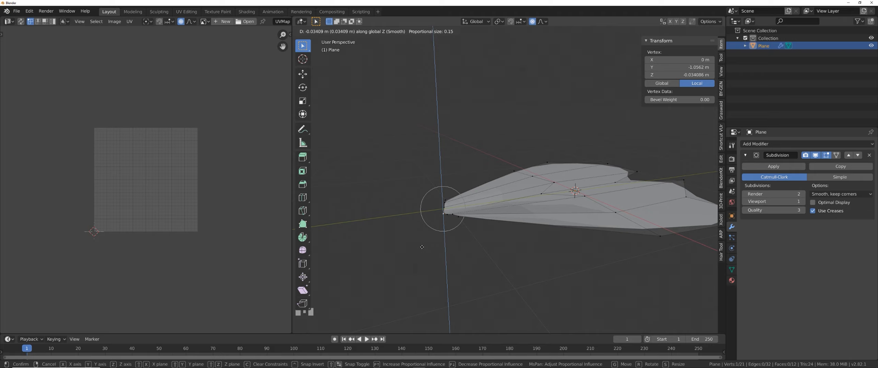
scroll(422, 246, down, 1)
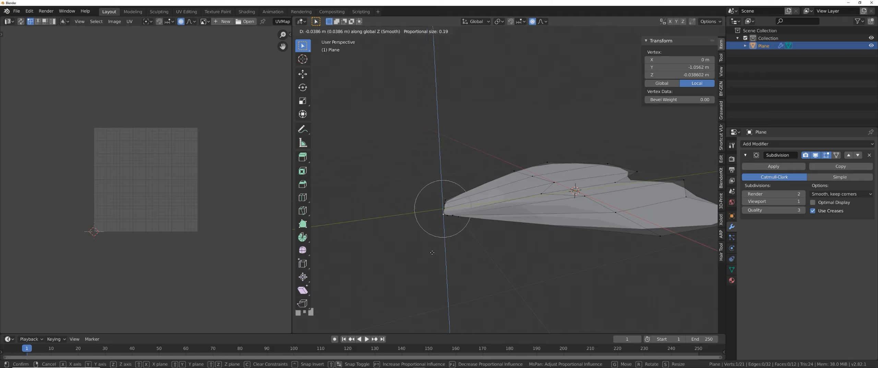
scroll(432, 256, down, 1)
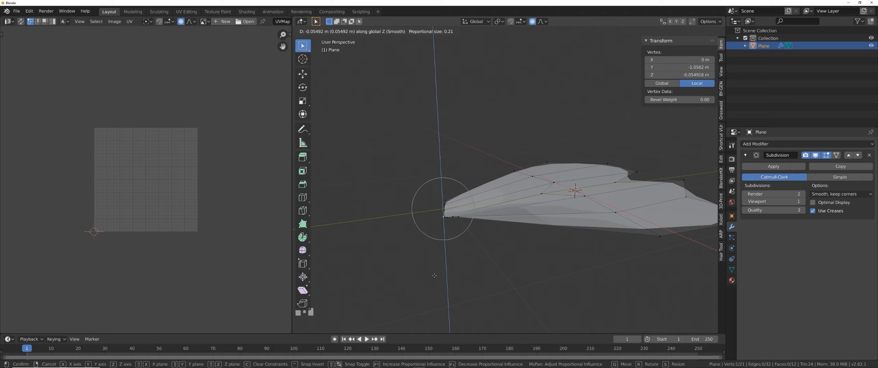
scroll(435, 282, down, 9)
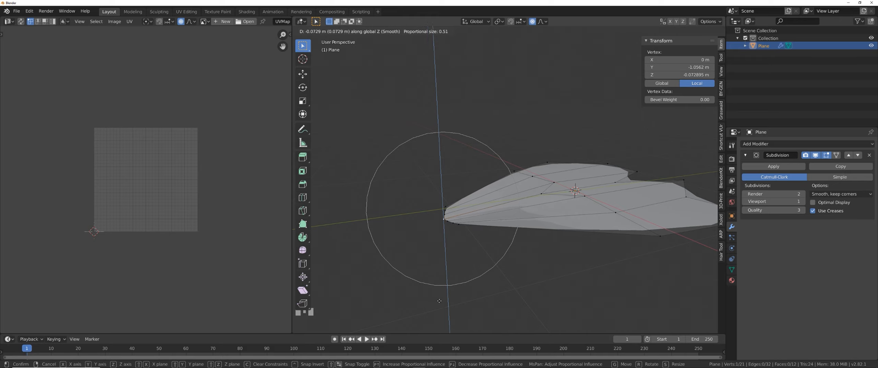
click(439, 301)
Turn off proportional editing, clear the selection, and enable vertex and edge selection together.
middle_drag(440, 301, 545, 221)
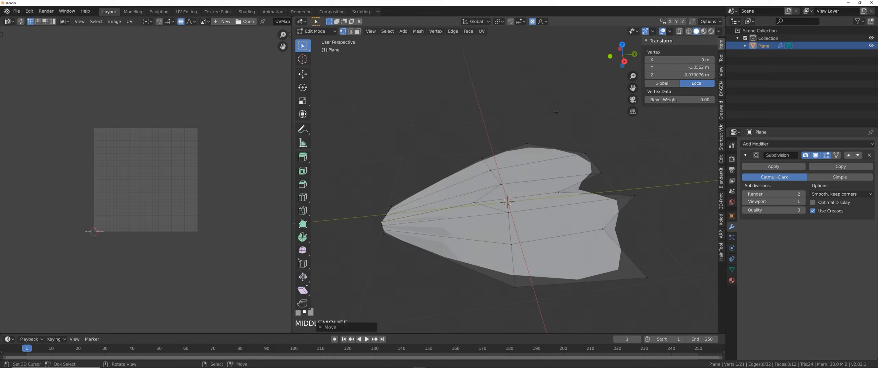
key(o)
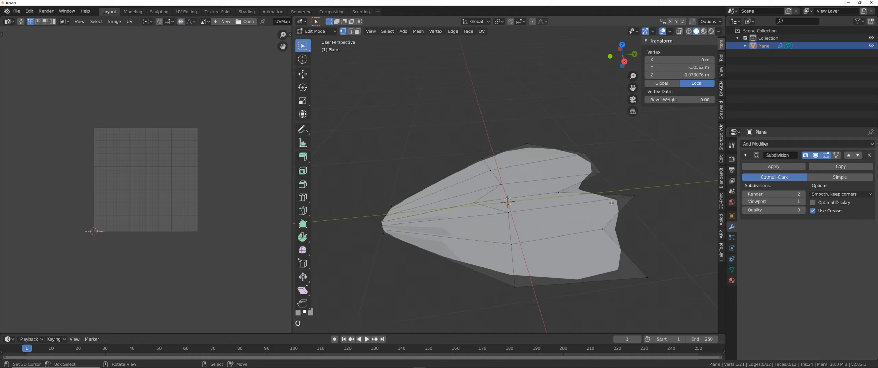
right_click(558, 205)
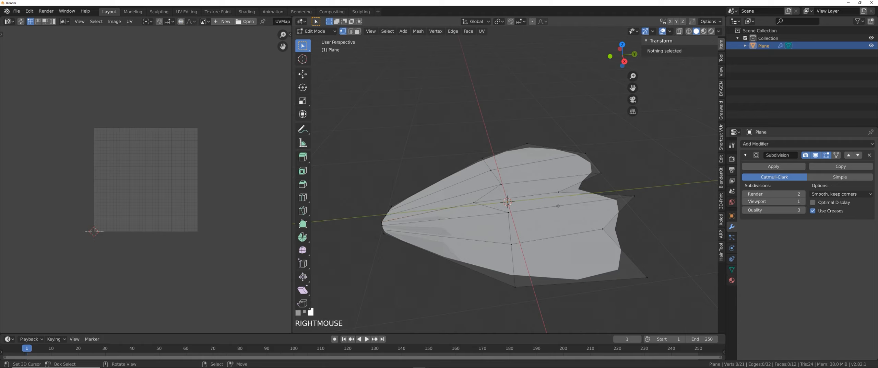
shift+click(350, 32)
click(342, 32)
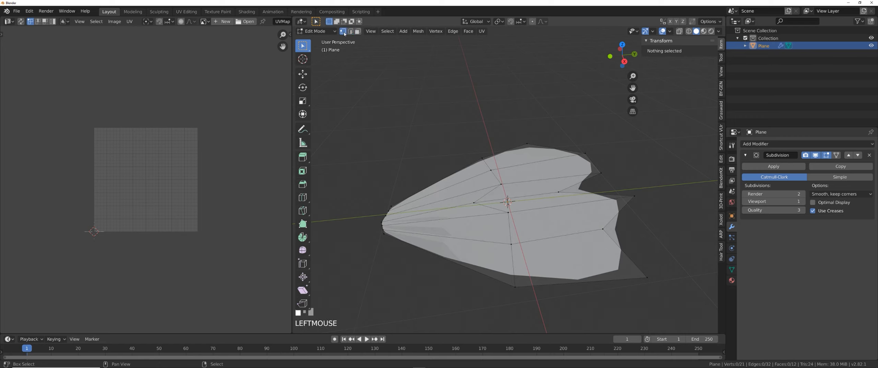
shift+click(351, 32)
Raise the right half's inner upper lengthwise edge along Z to about 0.04 m, and raise the middle lengthwise edge beside it.
click(527, 208)
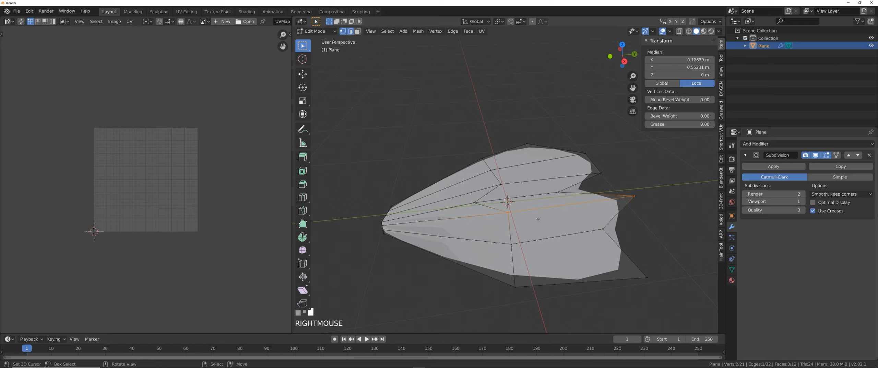
key(g)
key(z)
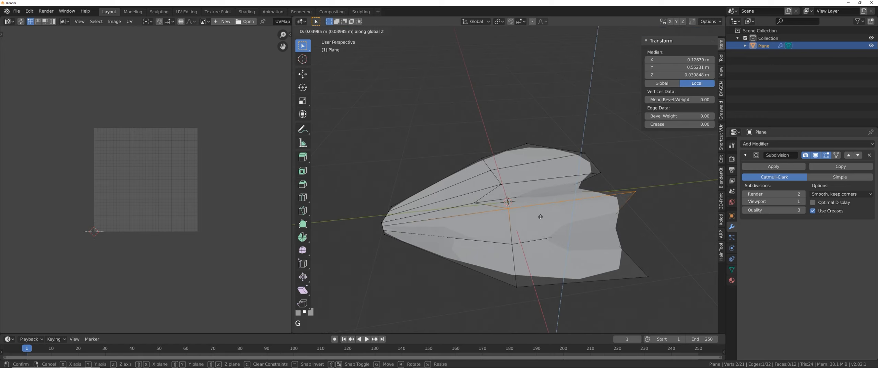
click(540, 216)
right_click(547, 241)
key(g)
key(z)
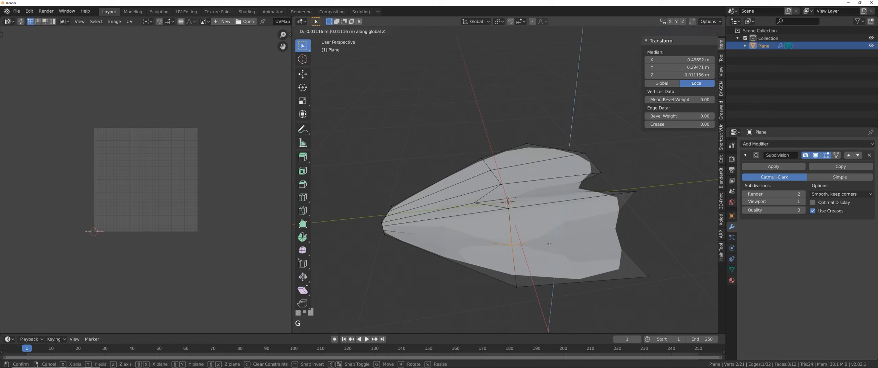
click(548, 236)
Raise the right half's outer rim edge along Z to about 0.08 m.
right_click(567, 281)
key(g)
key(z)
click(567, 272)
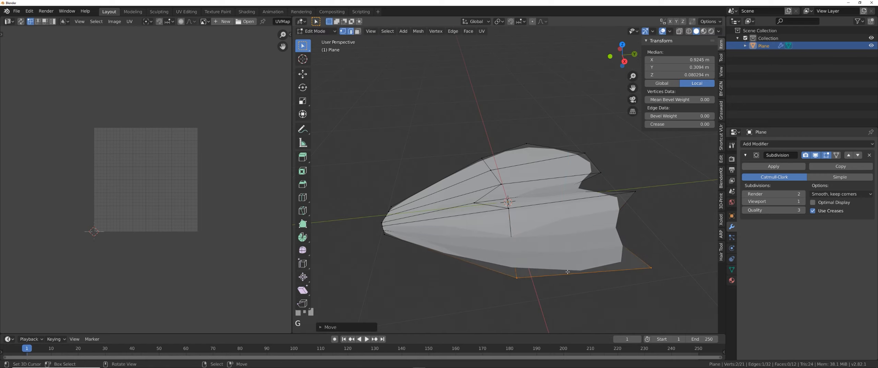
Raise the left half's inner upper lengthwise edge along Z, and raise the middle lengthwise edge beside it.
middle_drag(567, 272, 668, 285)
right_click(493, 164)
middle_drag(493, 165, 519, 160)
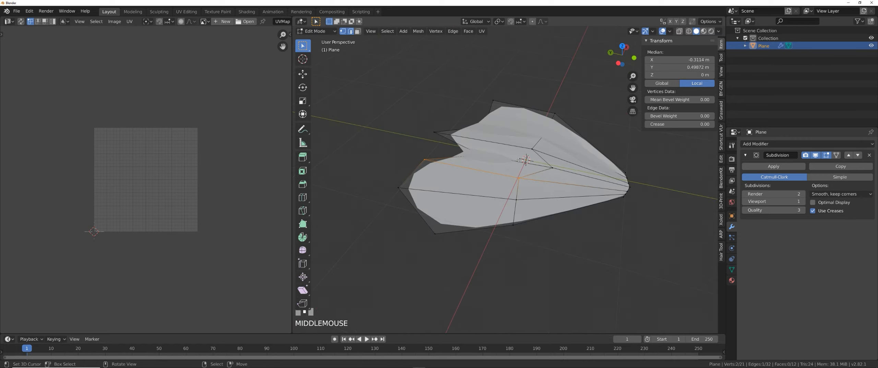
key(g)
key(z)
click(520, 155)
right_click(470, 192)
key(g)
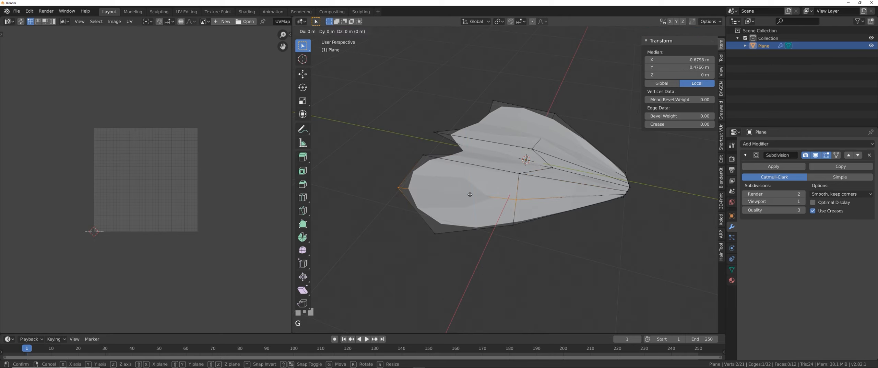
key(z)
click(473, 198)
Raise the left half's outer rim edge along Z to about 0.06 m and check the petal in Object Mode.
right_click(470, 229)
key(g)
key(z)
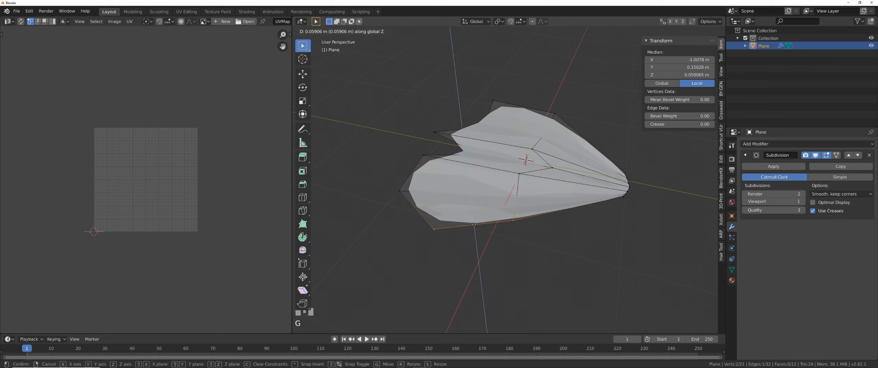
click(470, 220)
middle_drag(456, 204, 444, 180)
key(ctrl+Tab)
click(453, 186)
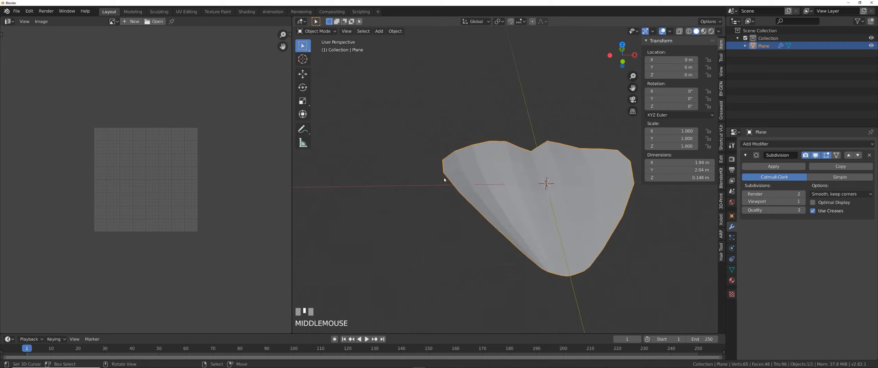
shift+middle_drag(517, 179, 421, 178)
Raise the right half's outer rim edge further along Z, and its inner upper lengthwise edge to about 0.1 m.
key(Tab)
middle_drag(473, 174, 484, 180)
right_click(535, 156)
key(g)
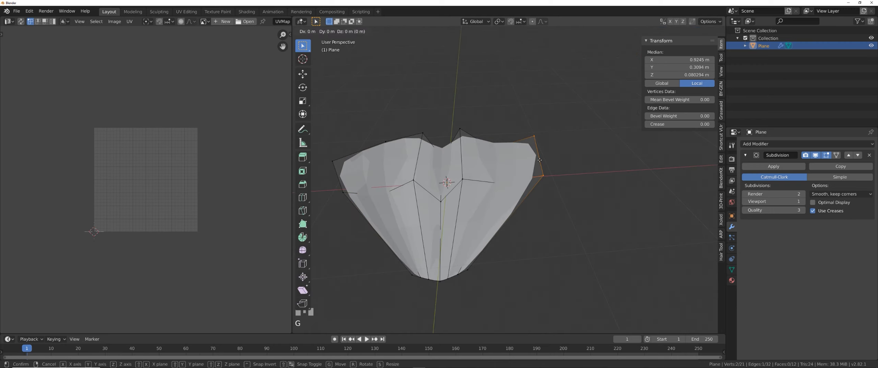
key(z)
click(471, 165)
right_click(463, 165)
key(g)
key(z)
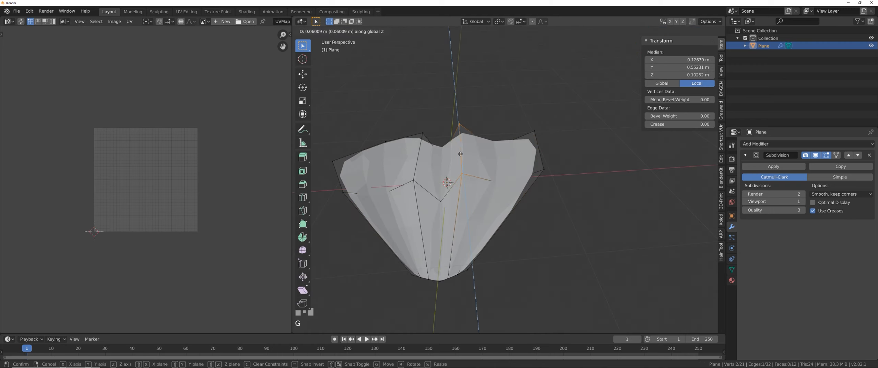
click(462, 159)
Raise the left half's inner upper lengthwise edge along Z to about 0.11 m, and raise its outer rim edge further.
right_click(416, 164)
key(g)
key(z)
click(416, 159)
middle_drag(413, 161, 425, 165)
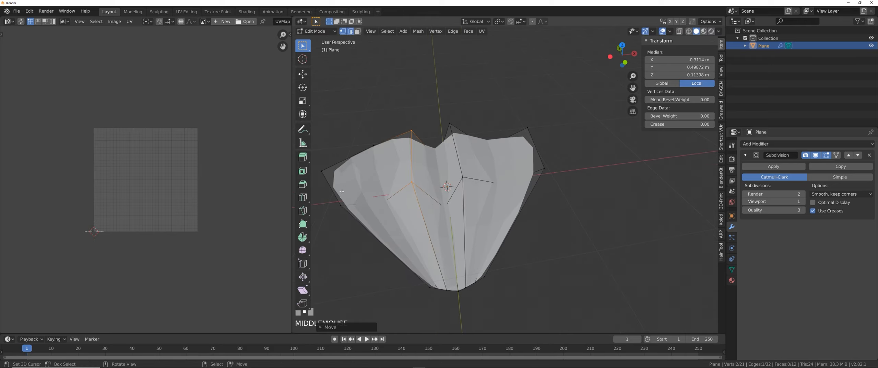
right_click(334, 192)
key(g)
key(z)
click(333, 182)
Apply the Subdivision modifier to the petal in Object Mode and return to Edit Mode.
middle_drag(333, 182, 345, 182)
shift+middle_drag(344, 181, 426, 212)
key(Tab)
click(392, 183)
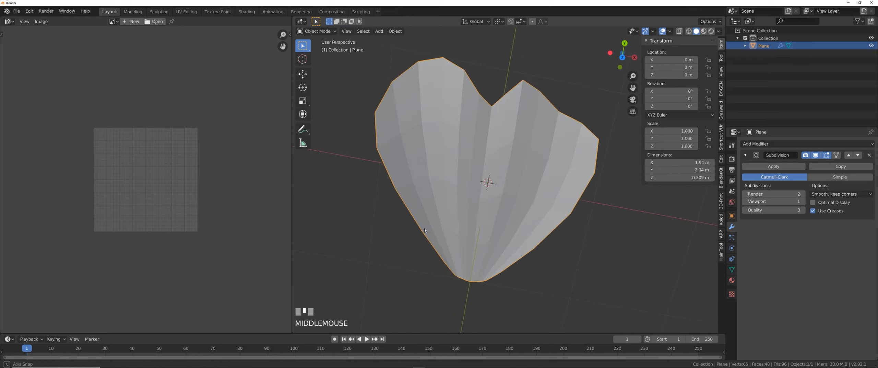
mouse_move(482, 197)
shift+middle_down()
mouse_move(468, 202)
mouse_move(489, 207)
shift+middle_up()
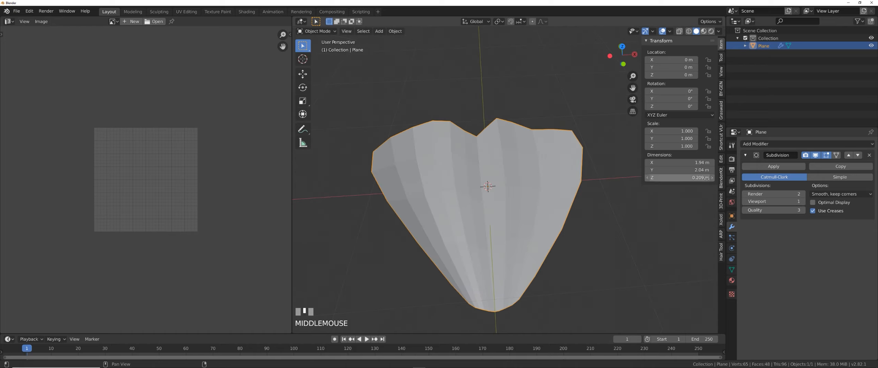
click(761, 171)
key(Tab)
click(510, 198)
Dissolve the lengthwise edge loop just right of the petal's centre line.
middle_drag(510, 198, 453, 184)
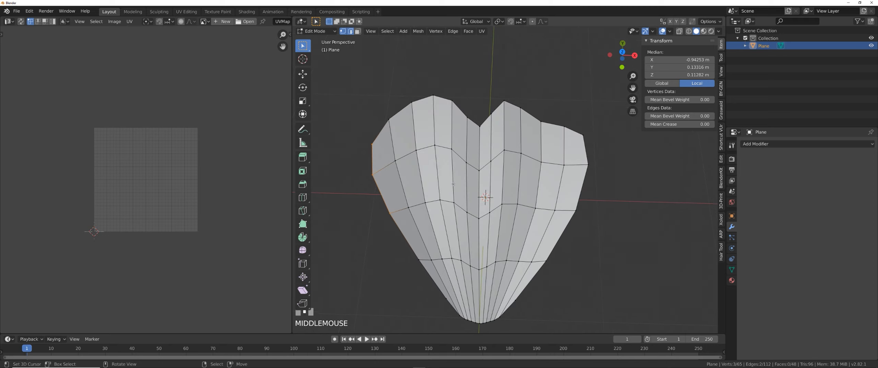
shift+middle_drag(428, 155, 449, 174)
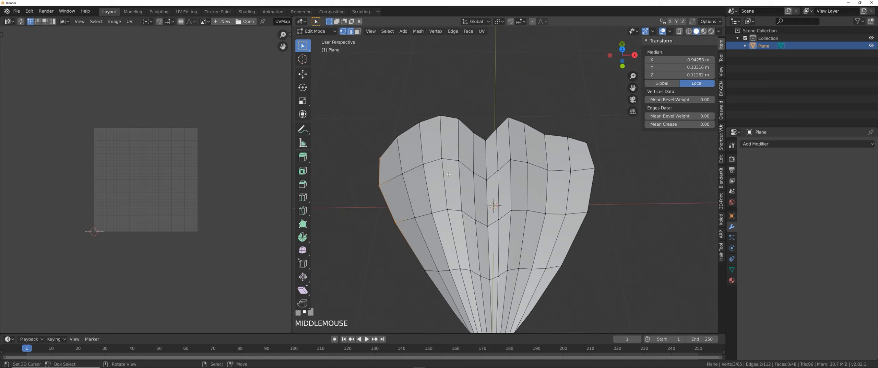
alt+right_click(503, 198)
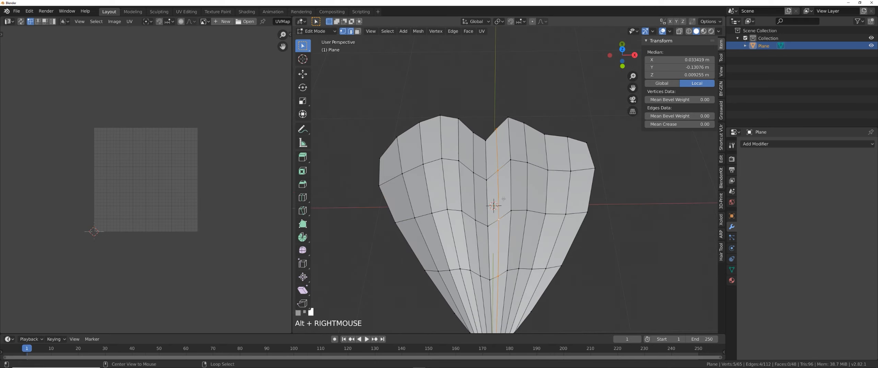
shift+middle_drag(503, 198, 511, 174)
key(x)
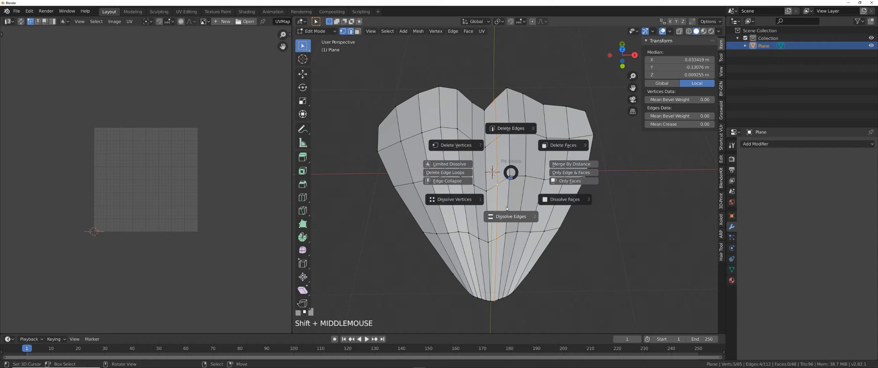
click(510, 215)
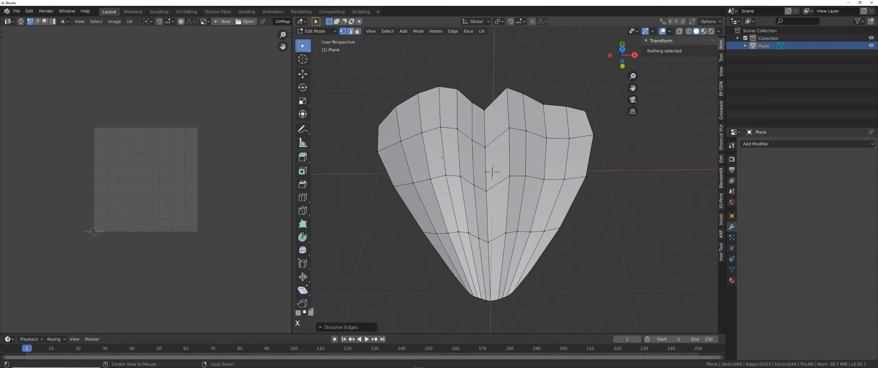
Dissolve further surplus lengthwise edge loops in both halves of the petal.
mouse_move(445, 157)
middle_down()
mouse_move(454, 192)
mouse_move(459, 154)
middle_up()
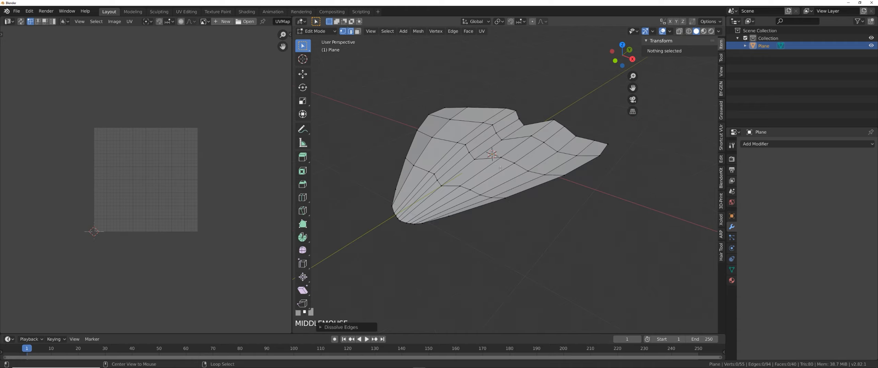
alt+right_click(494, 174)
key(x)
click(494, 209)
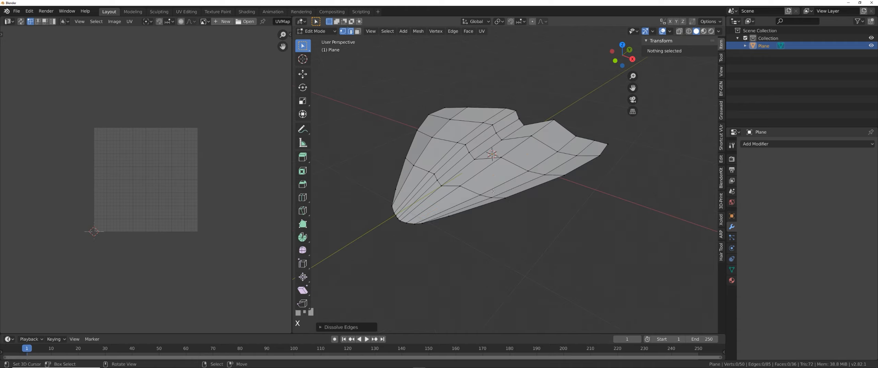
middle_drag(478, 185, 544, 174)
alt+right_click(474, 175)
key(x)
click(476, 209)
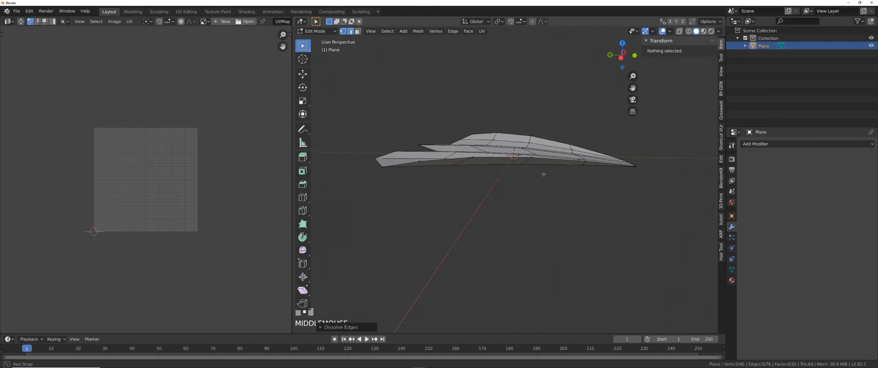
Add a centred lengthwise loop cut in the right half's wide inner strip and nudge its rim vertex into place.
key(Tab)
middle_drag(472, 177, 493, 205)
key(Tab)
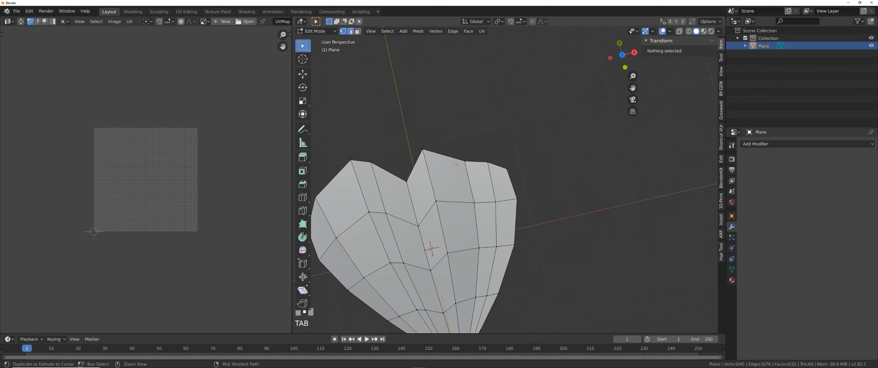
key(ctrl+r)
click(453, 201)
right_click(453, 201)
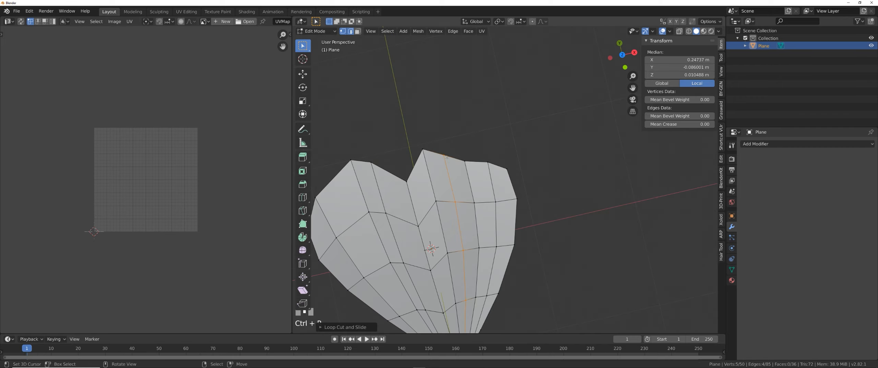
right_click(443, 155)
key(g)
click(445, 154)
Examine the simplified petal in Object Mode from different angles and distances.
key(Tab)
middle_drag(366, 155, 419, 169)
scroll(419, 168, down, 3)
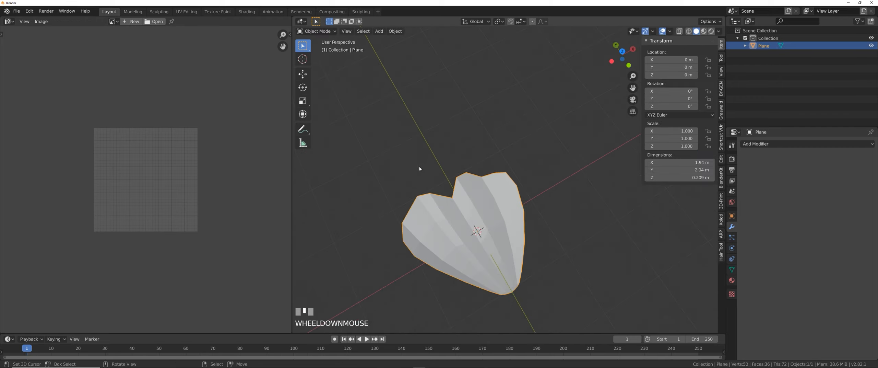
shift+middle_drag(492, 230, 500, 213)
scroll(503, 208, down, 4)
scroll(480, 220, up, 9)
shift+middle_drag(442, 229, 522, 175)
scroll(524, 223, up, 7)
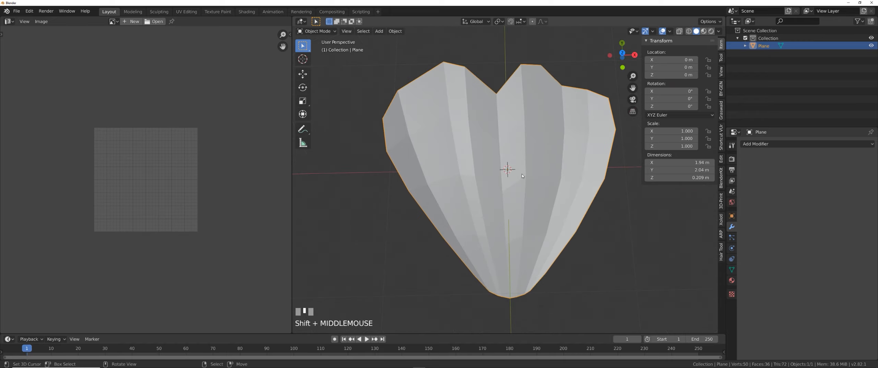
Apply smooth shading to the petal.
middle_drag(555, 204, 553, 201)
key(z)
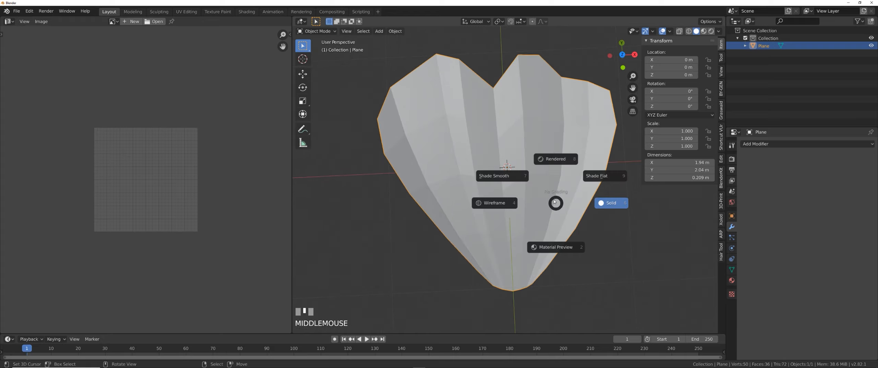
click(517, 180)
mouse_move(518, 180)
middle_down()
mouse_move(444, 151)
mouse_move(497, 173)
middle_up()
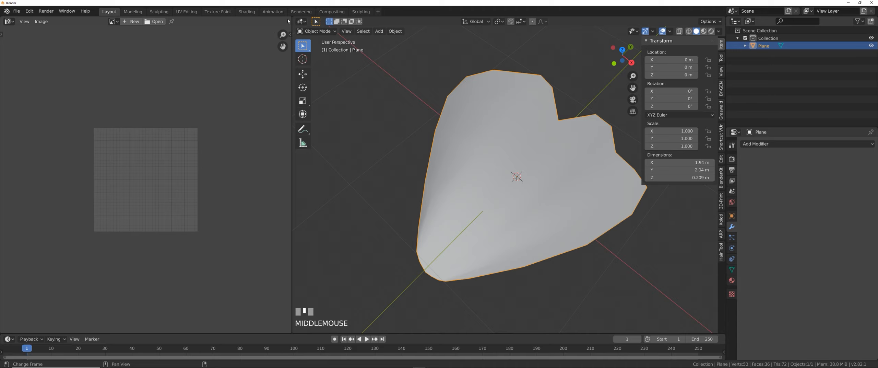
Split the image editor area in two horizontally and turn the upper part into a Shader Editor.
drag(288, 21, 144, 150)
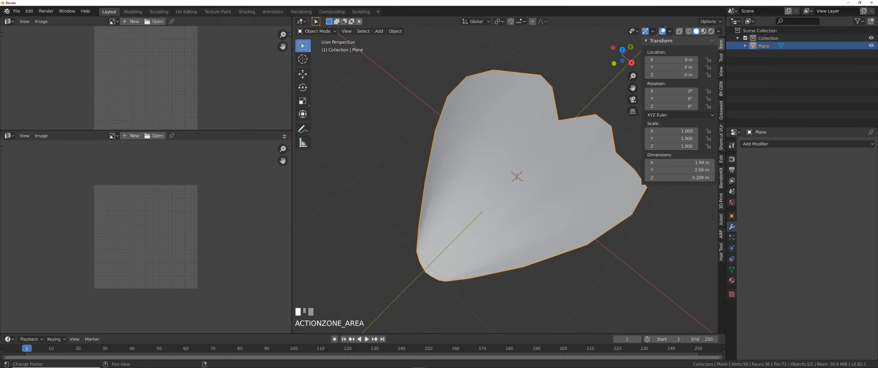
click(9, 22)
click(26, 93)
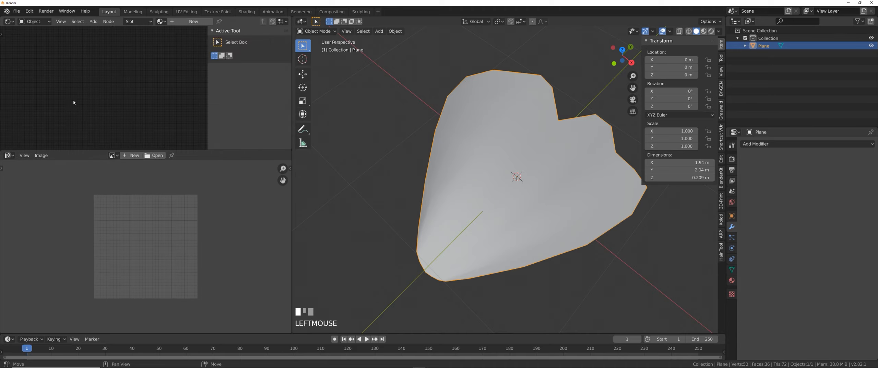
Create a new material for the petal and delete its Principled BSDF node.
click(731, 281)
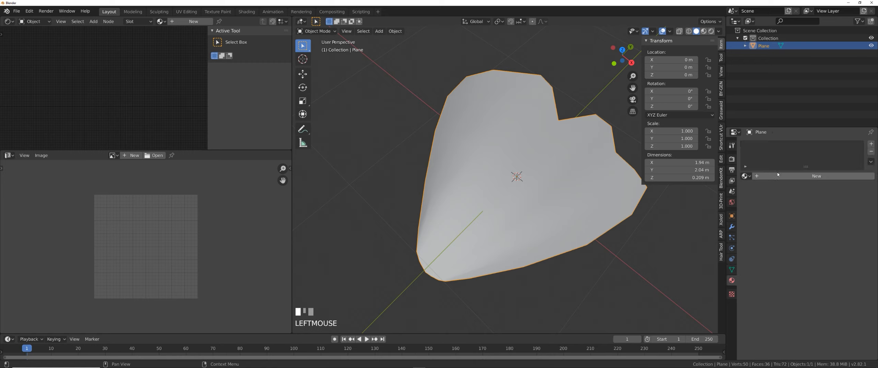
click(816, 176)
scroll(133, 66, up, 1)
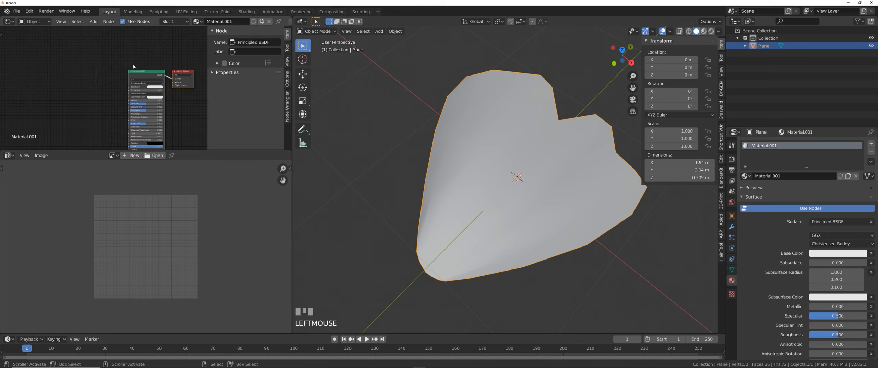
key(x)
key(ctrl+z)
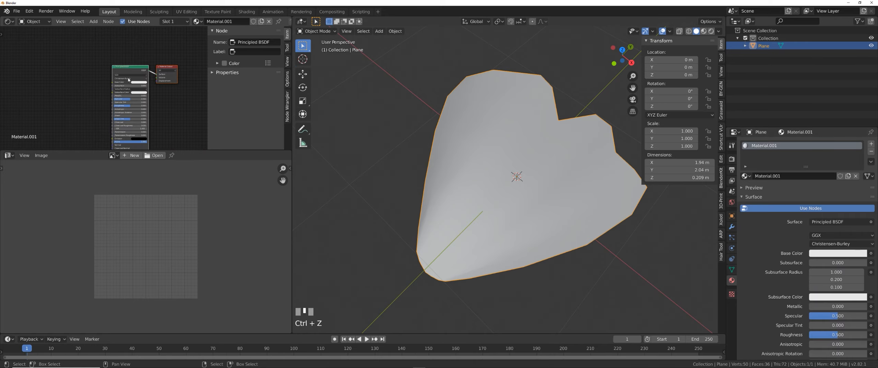
click(121, 73)
key(x)
middle_drag(105, 96, 143, 92)
Add a UV Map node to the petal's material and place it well ahead of the output node.
key(shift+a)
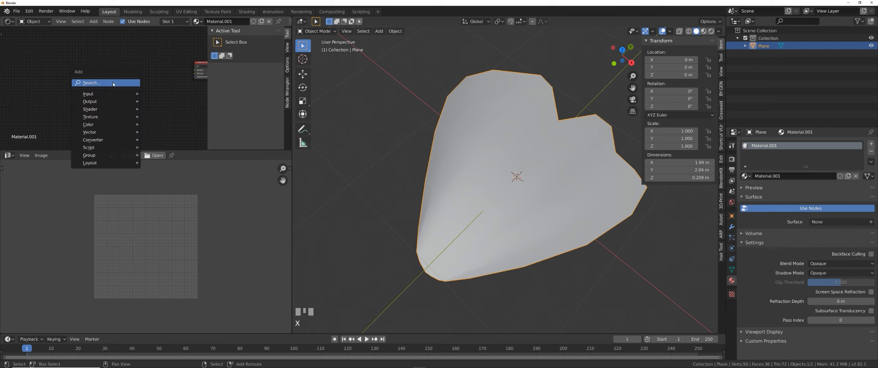
click(126, 82)
text(uv)
click(126, 98)
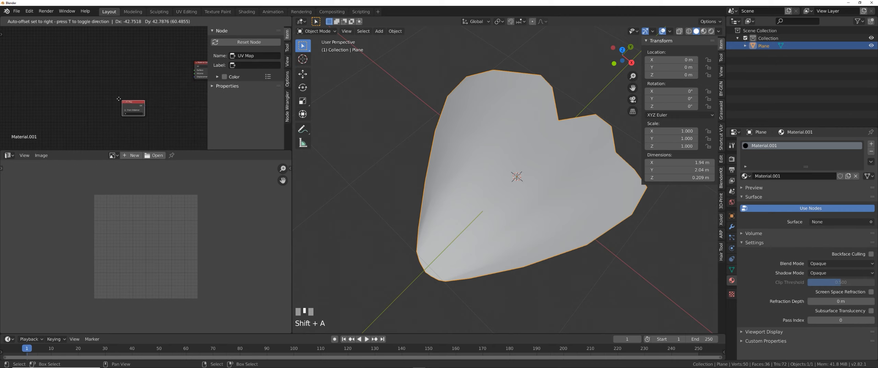
click(64, 74)
scroll(74, 97, up, 4)
Select the whole petal mesh in Edit Mode to check its UV layout, and return to Object Mode.
key(ctrl+Tab)
click(455, 143)
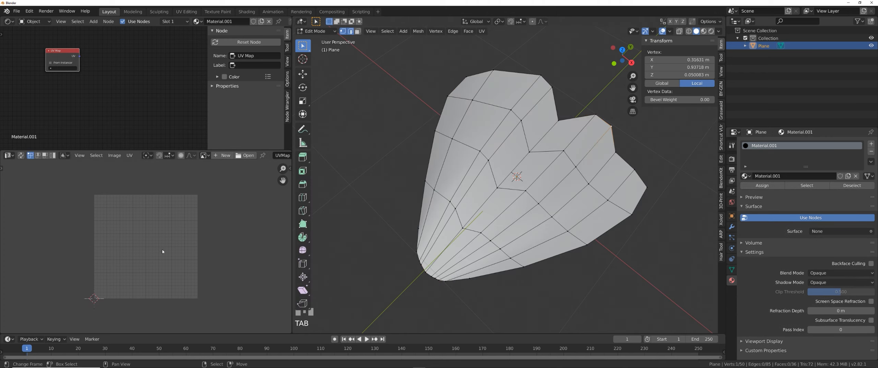
key(b)
right_click(445, 143)
key(a)
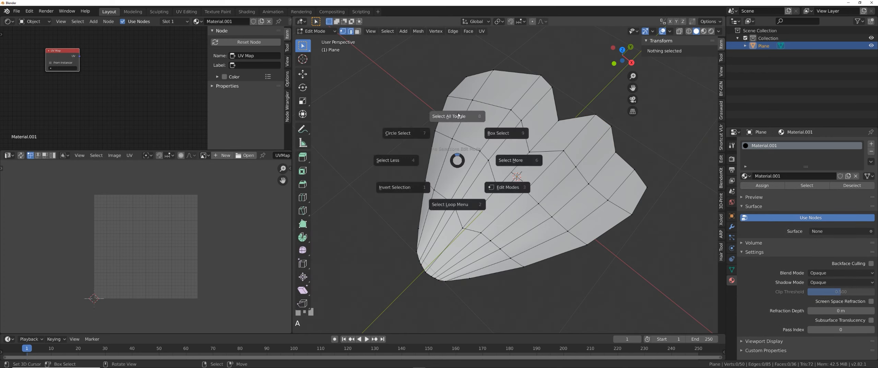
click(457, 116)
middle_drag(331, 187, 344, 182)
key(Tab)
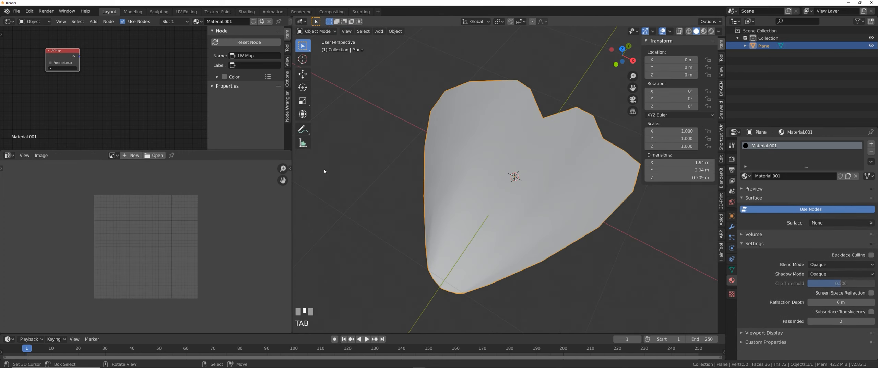
Move the UV Map node slightly farther from the material output.
drag(60, 52, 51, 52)
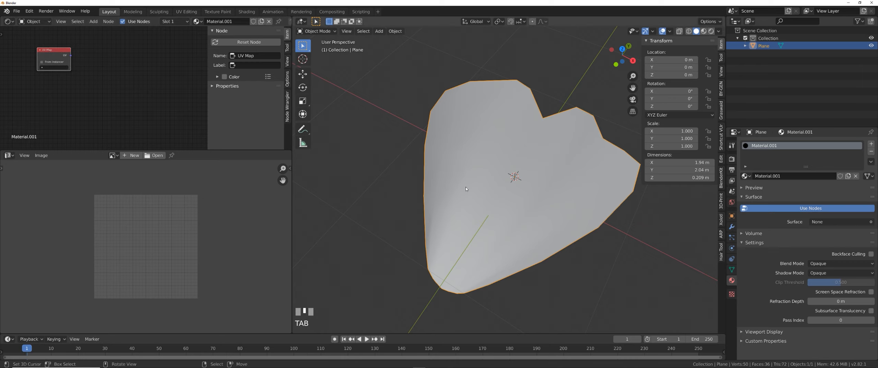
middle_drag(545, 169, 526, 172)
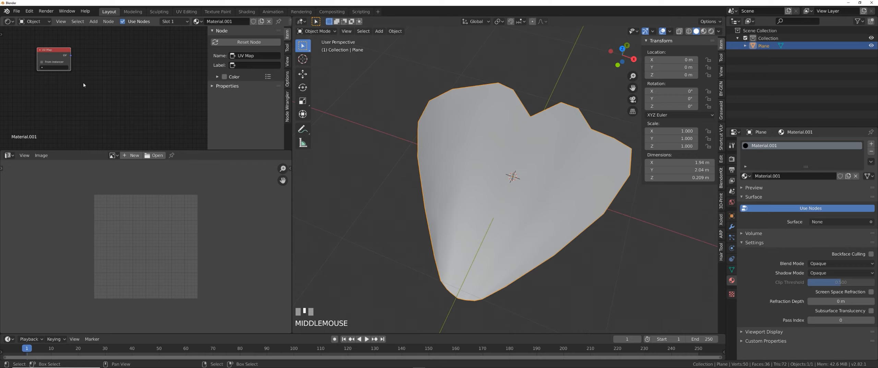
Set the UV Map node to use the UVMap layer.
middle_drag(78, 68, 62, 70)
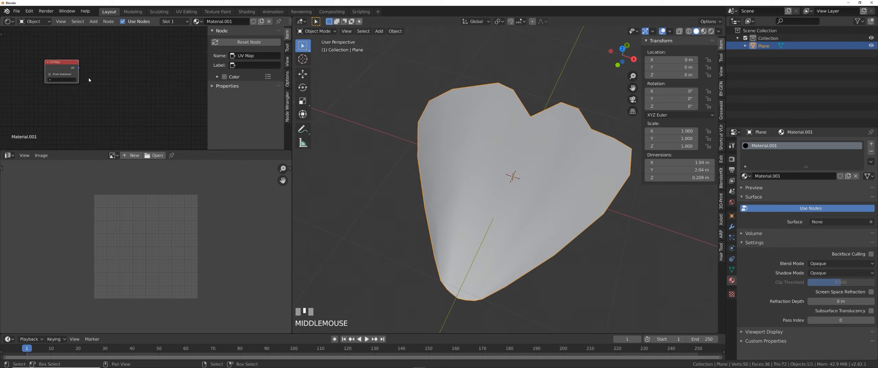
middle_drag(82, 95, 117, 108)
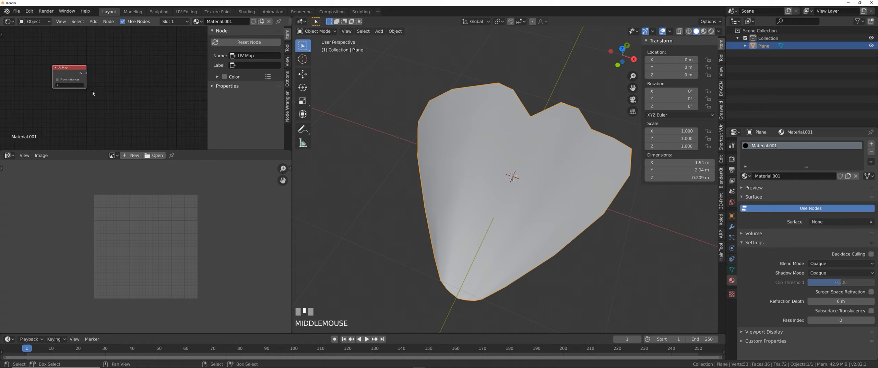
click(70, 91)
mouse_move(93, 85)
middle_down()
mouse_move(78, 89)
mouse_move(93, 91)
middle_up()
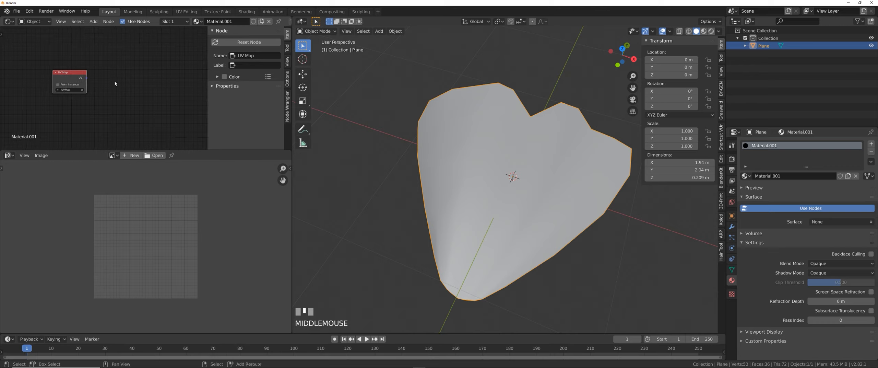
Add a Separate RGB node after the UV Map node and connect the UV output to its Image input.
key(shift+a)
click(115, 82)
text(sep)
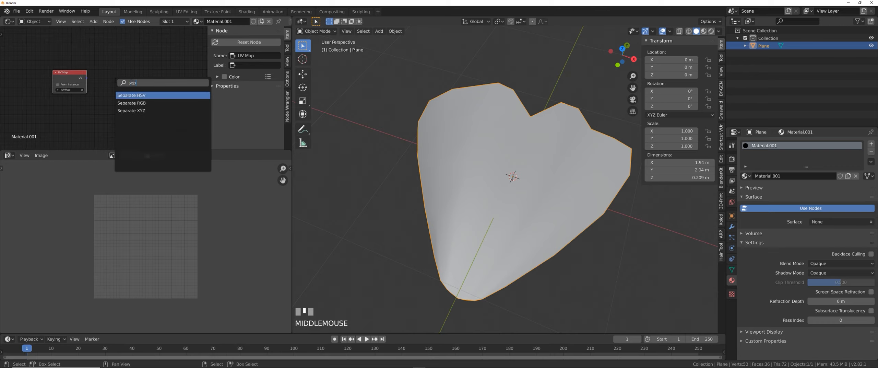
key(Down)
key(Return)
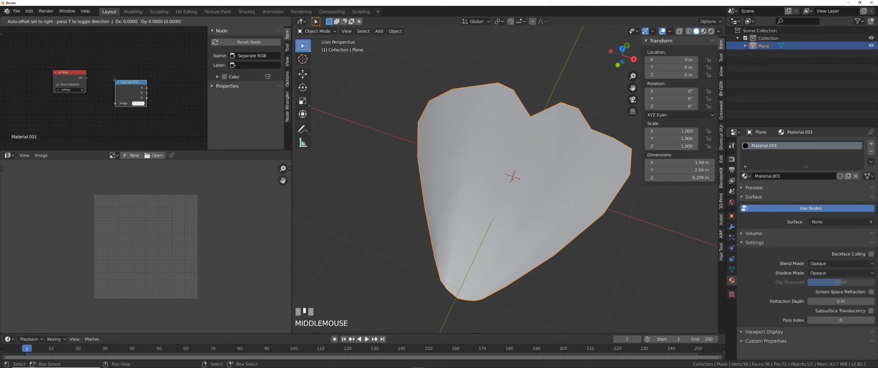
drag(85, 78, 61, 78)
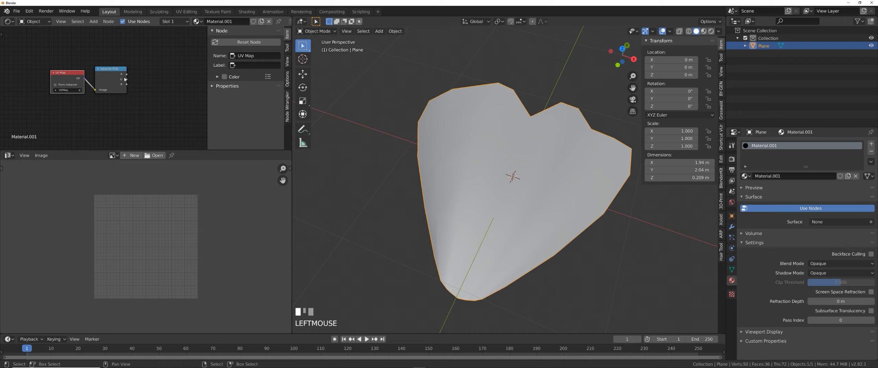
middle_drag(114, 85, 89, 94)
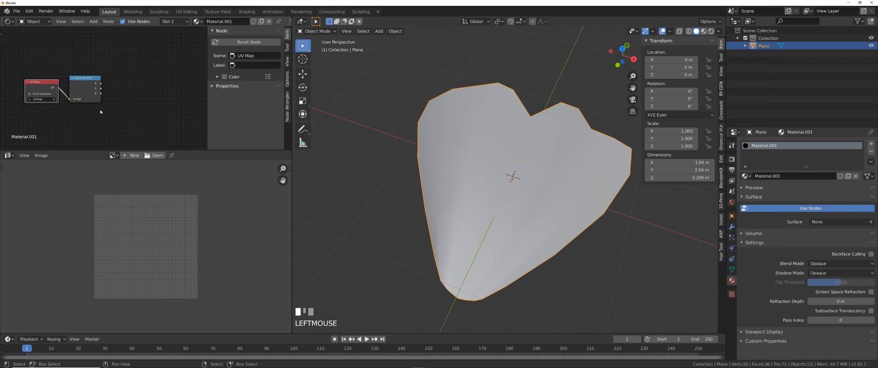
drag(82, 89, 85, 94)
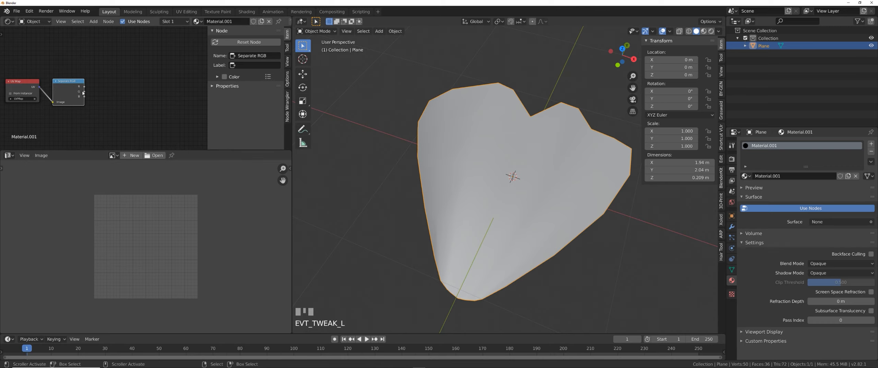
middle_drag(84, 108, 69, 108)
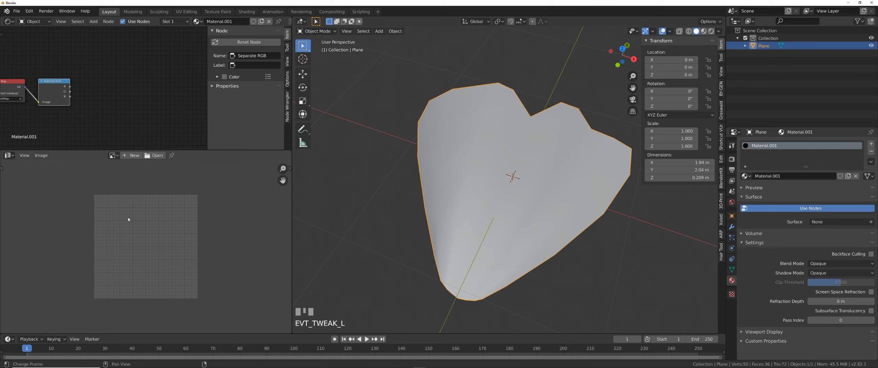
Display the petal in Material Preview shading and preview the Separate RGB node's R and G outputs on it.
mouse_move(61, 86)
middle_down()
mouse_move(84, 86)
mouse_move(65, 94)
middle_up()
ctrl+shift+click(64, 94)
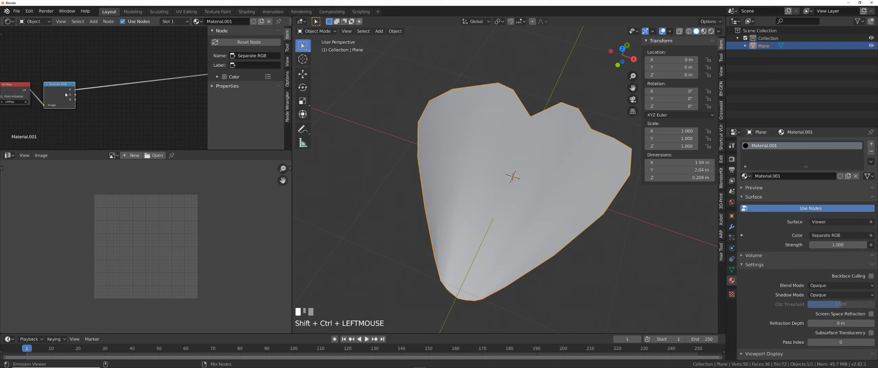
click(703, 32)
middle_drag(492, 157, 418, 167)
middle_drag(97, 104, 118, 104)
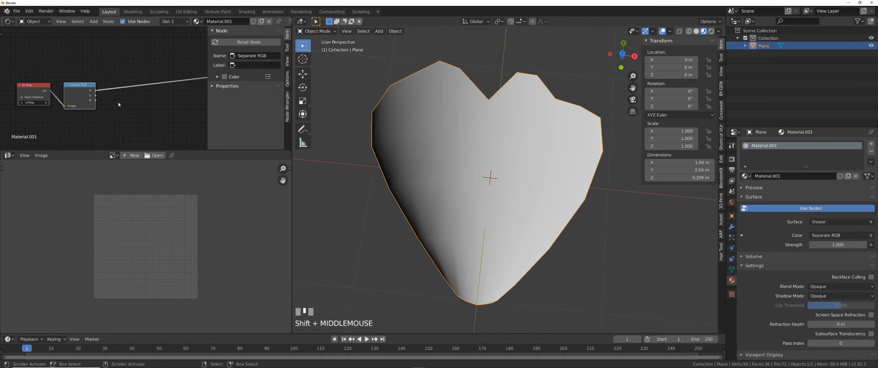
ctrl+shift+click(85, 98)
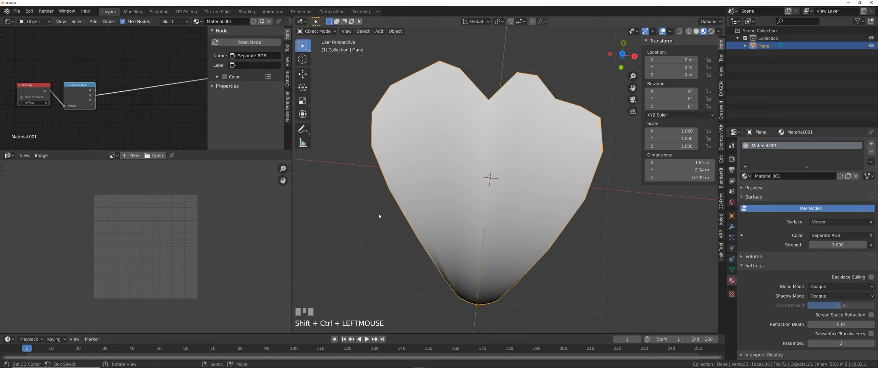
Insert a Vector Math node between the Separate RGB's G output and the Viewer, and set its operation to Multiply.
mouse_move(90, 114)
middle_down()
mouse_move(81, 114)
mouse_move(94, 105)
middle_up()
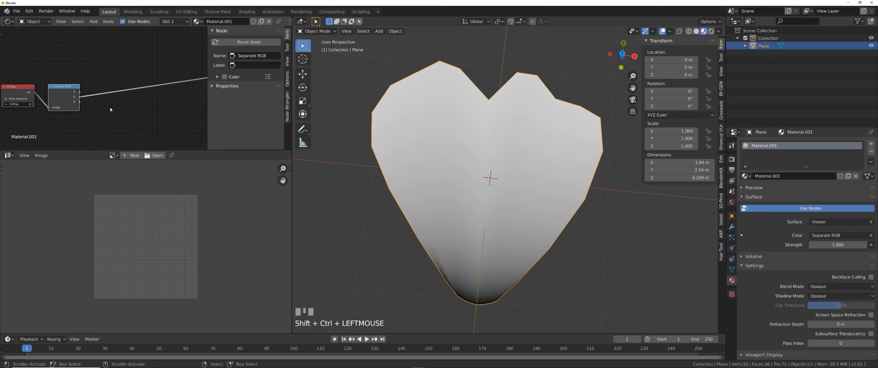
key(shift+a)
text(math)
key(Down)
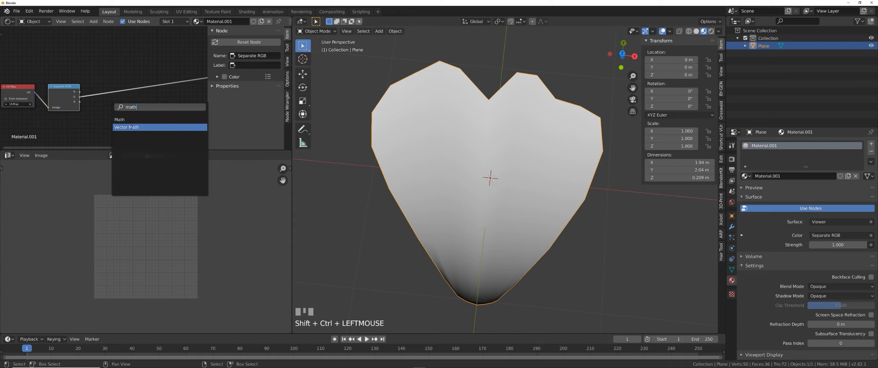
key(Return)
click(123, 86)
click(122, 86)
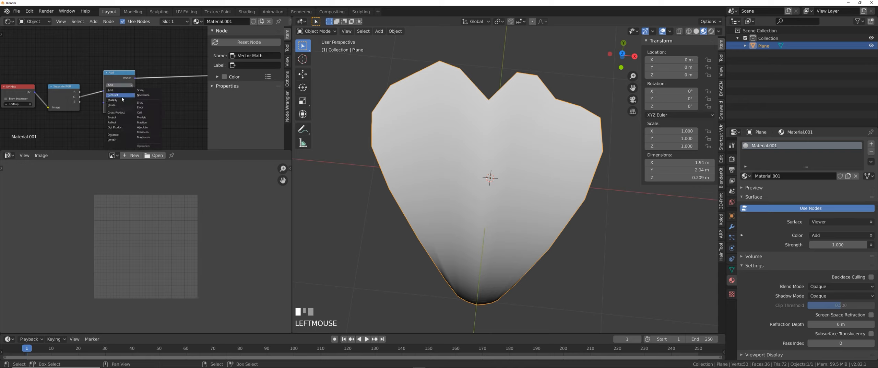
click(121, 103)
click(120, 85)
click(120, 100)
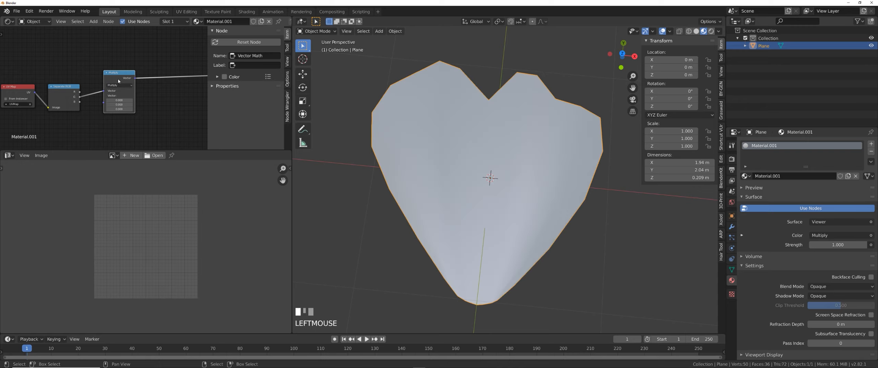
drag(118, 78, 121, 89)
Add an RGB node, connect it to the Multiply node's second vector input, and set its color to pink.
middle_drag(101, 109, 125, 81)
key(shift+a)
click(102, 109)
text(rgb)
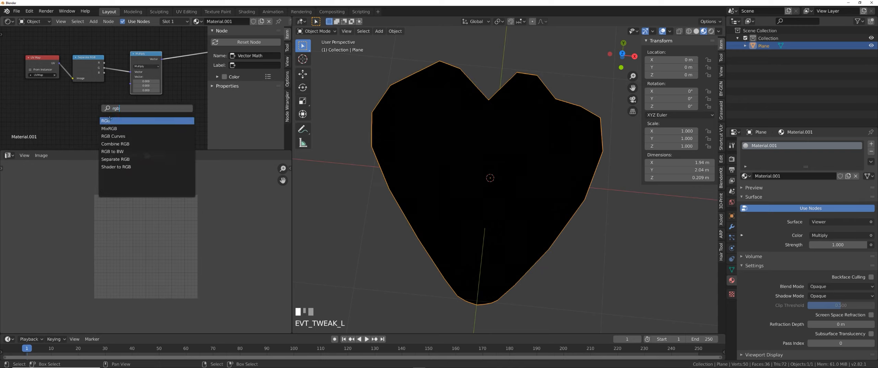
click(109, 120)
drag(119, 106, 130, 76)
click(103, 125)
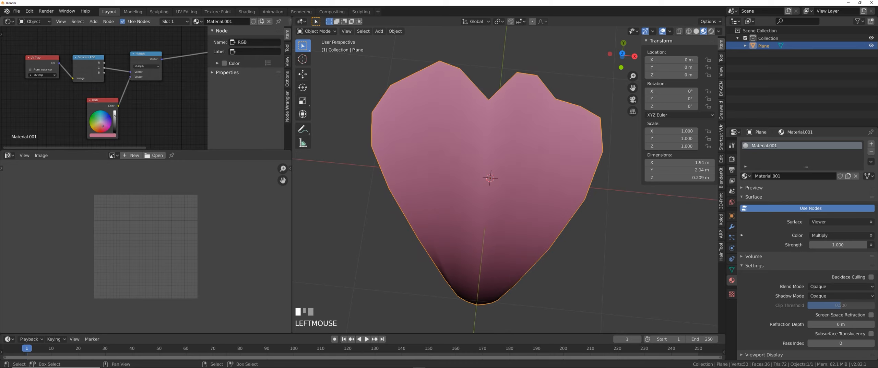
Tidy the placement of the pink RGB node and the Multiply node.
middle_drag(482, 164, 476, 165)
middle_drag(129, 99, 149, 99)
drag(120, 103, 116, 101)
middle_drag(151, 83, 118, 90)
drag(129, 61, 125, 64)
drag(83, 105, 81, 100)
Add an Invert node above the Multiply node and feed its Color input from the Separate RGB's G output.
middle_drag(118, 77, 106, 117)
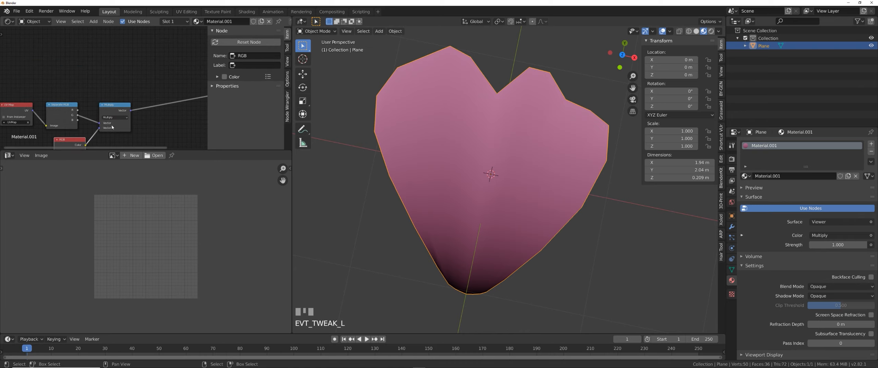
key(shift+a)
click(105, 97)
text(inv)
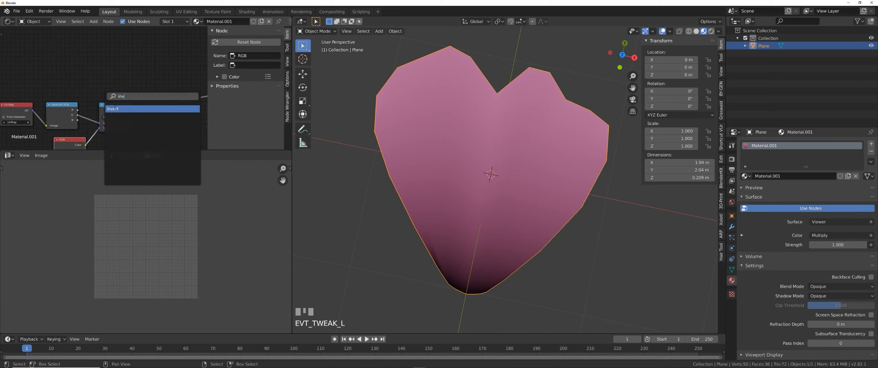
key(Return)
click(112, 80)
drag(78, 115, 101, 88)
middle_drag(127, 95, 108, 98)
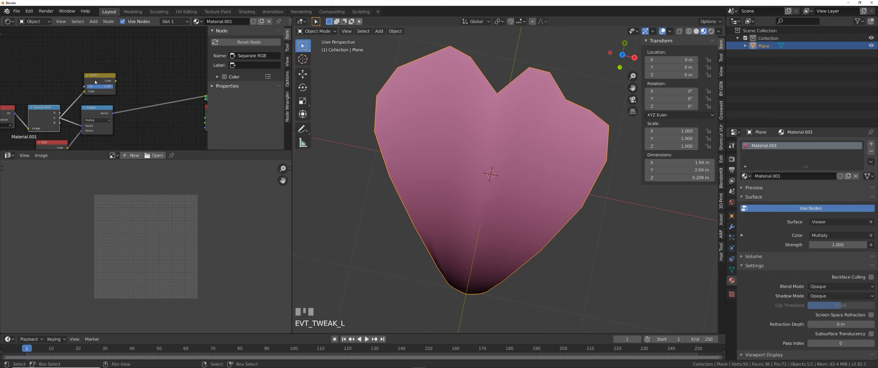
Duplicate the Multiply and pink RGB nodes, and connect the Invert output to the duplicate Multiply's first vector input.
middle_drag(75, 135, 71, 150)
key(shift+d)
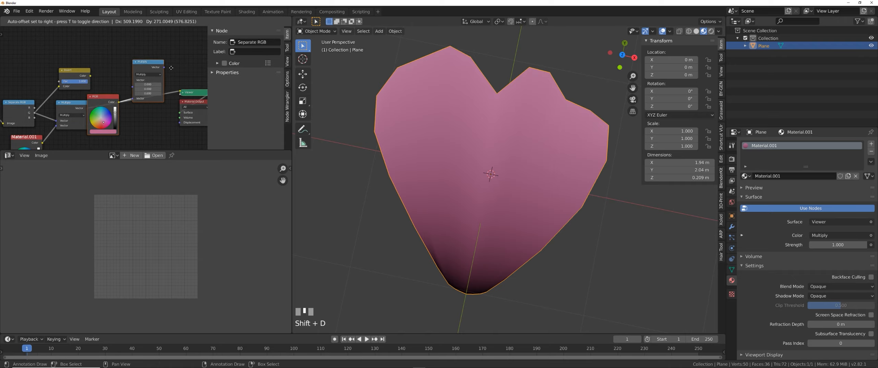
drag(90, 75, 135, 81)
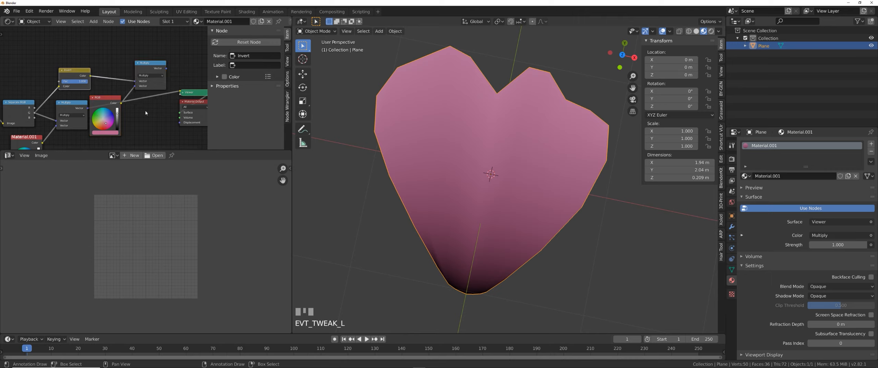
Move the Invert node and the duplicated Multiply and RGB nodes up, clear of the original Multiply branch.
drag(151, 109, 79, 34)
key(g)
click(95, 73)
drag(114, 55, 141, 96)
key(g)
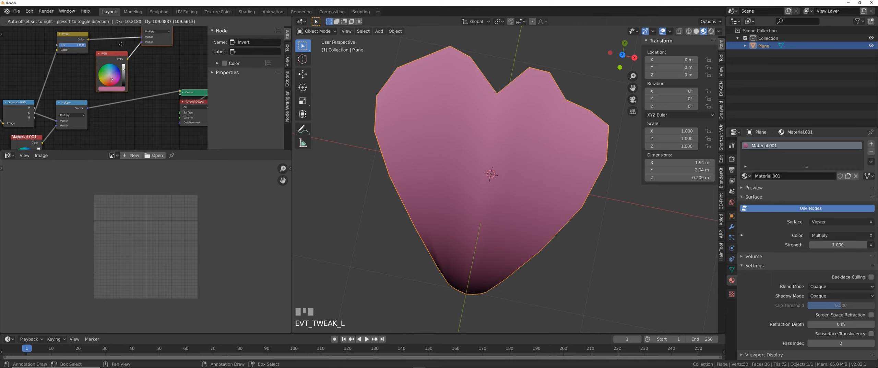
click(136, 81)
Set the duplicated RGB node's color to white and preview the second Multiply node's output on the petal.
middle_drag(136, 81, 135, 94)
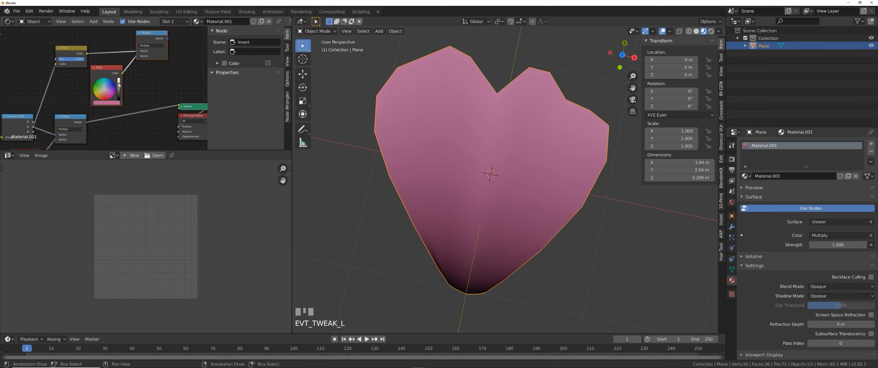
drag(119, 83, 119, 76)
click(103, 103)
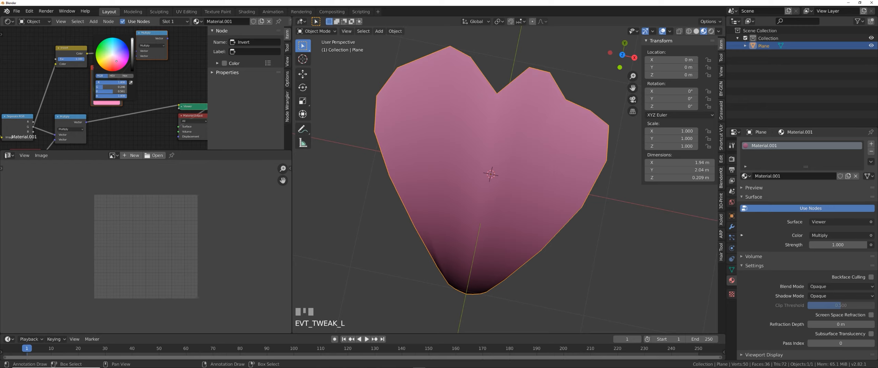
middle_drag(156, 86, 131, 94)
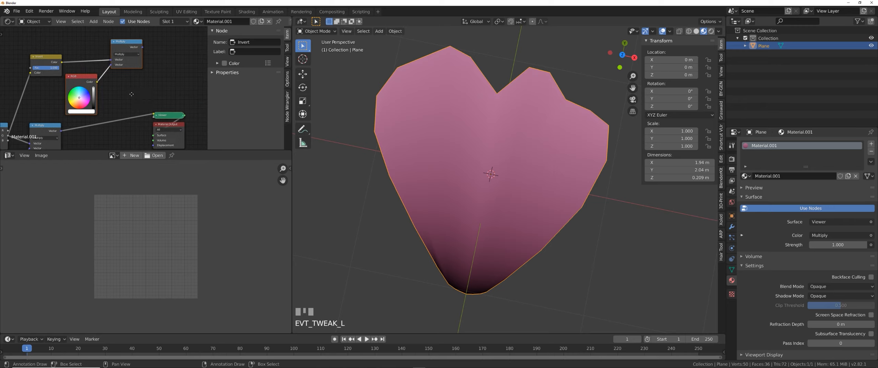
ctrl+shift+click(126, 55)
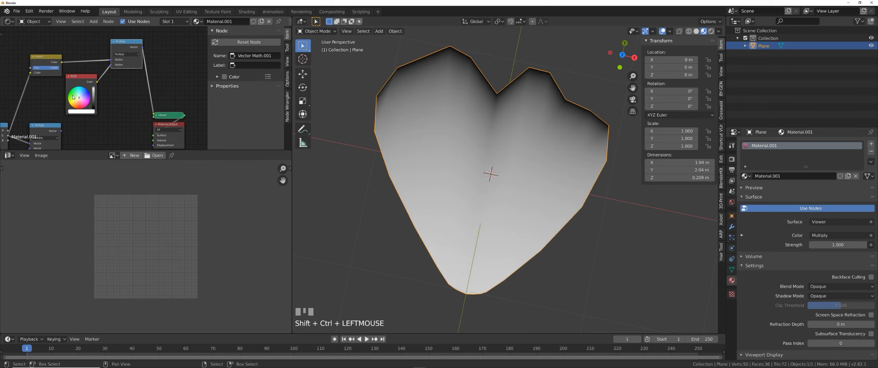
Shift the inverted white branch farther from the material output, and preview the pink Multiply node again.
middle_drag(72, 96, 119, 87)
key(g)
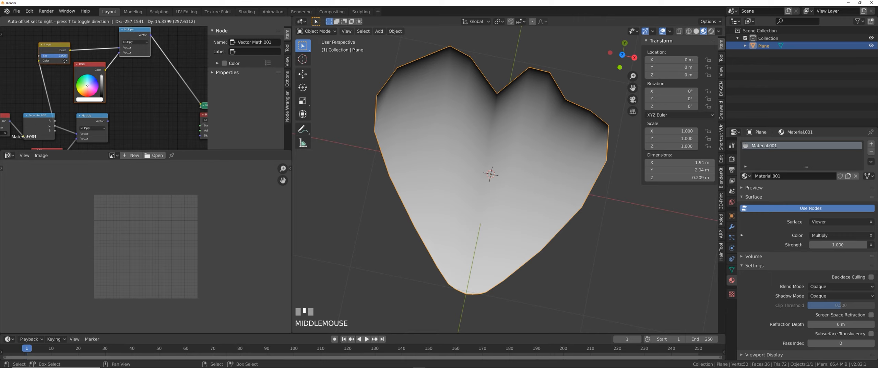
click(65, 61)
middle_drag(163, 37, 148, 40)
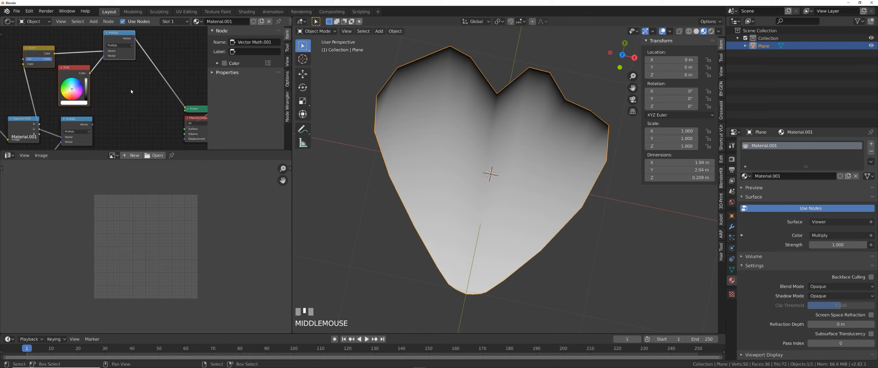
middle_drag(101, 106, 92, 95)
ctrl+shift+click(92, 102)
middle_drag(116, 75, 87, 91)
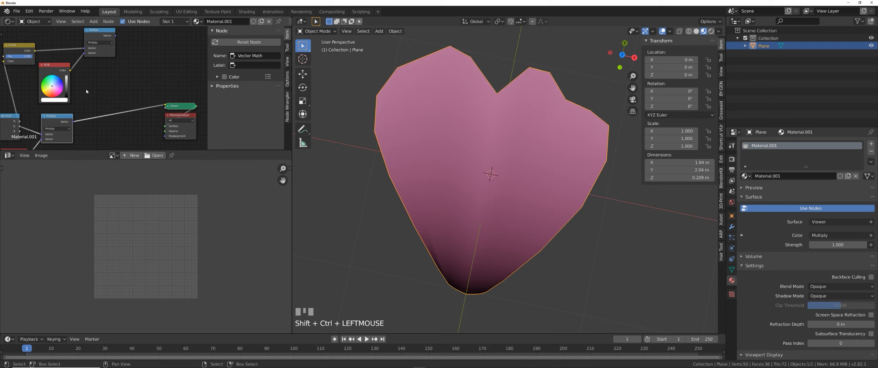
Duplicate the pink Multiply node before the Viewer, set the copy to Add, and feed it the white Multiply's output as well.
drag(57, 123, 58, 123)
key(shift+d)
click(131, 105)
click(128, 109)
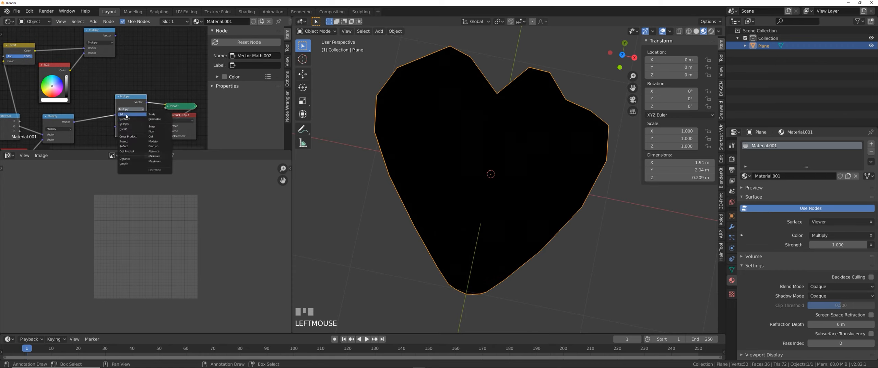
click(126, 115)
drag(131, 97, 148, 66)
drag(116, 35, 133, 85)
Compare the pink Multiply output with the combined Add output on the petal.
middle_drag(110, 108, 163, 83)
ctrl+shift+click(98, 102)
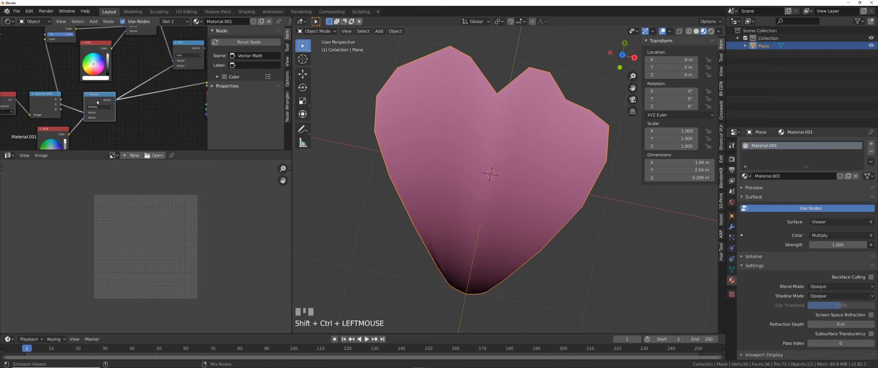
middle_drag(155, 108, 117, 131)
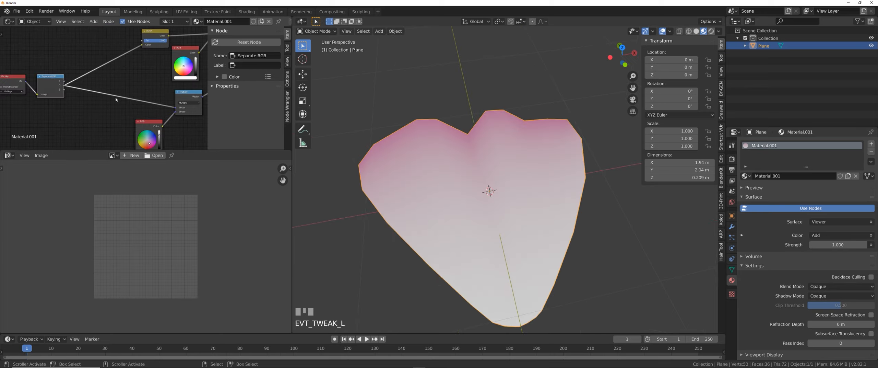
middle_drag(115, 98, 142, 98)
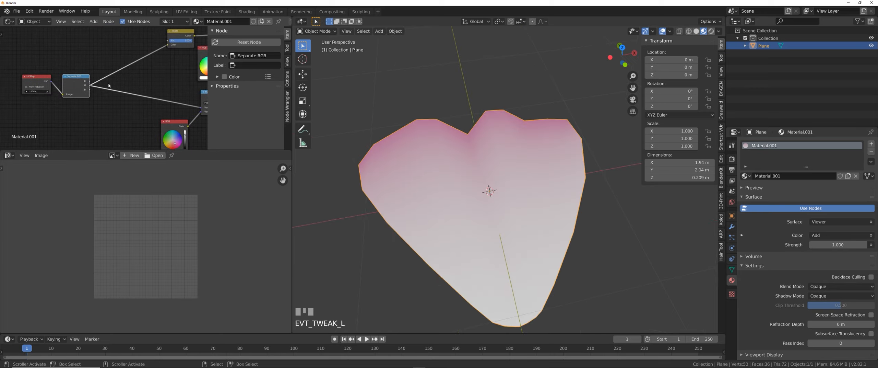
Reposition the Separate RGB node and add a Math node beside its output links.
middle_drag(429, 138, 417, 146)
middle_drag(103, 104, 144, 103)
drag(55, 64, 88, 74)
middle_drag(89, 73, 55, 75)
key(shift+a)
click(86, 94)
text(math)
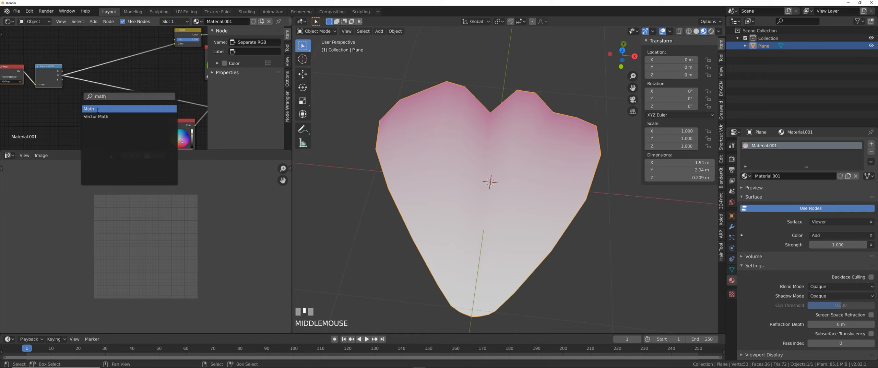
click(97, 108)
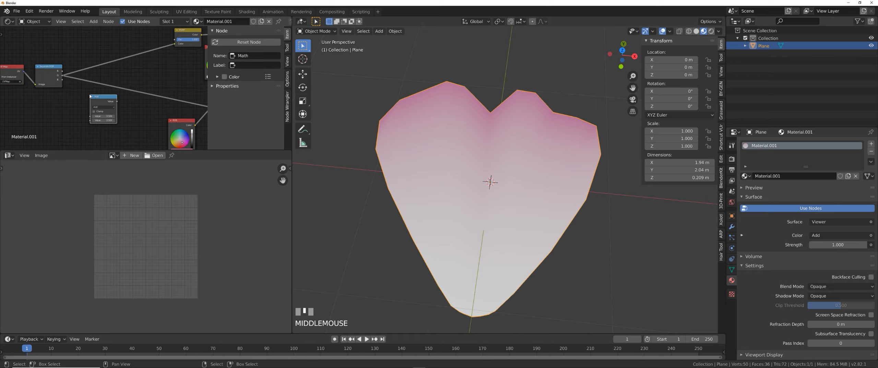
Route the Separate RGB channel through the Math node into both the Invert node and the pink Multiply node.
drag(66, 75, 86, 96)
middle_drag(85, 97, 69, 106)
drag(83, 104, 103, 95)
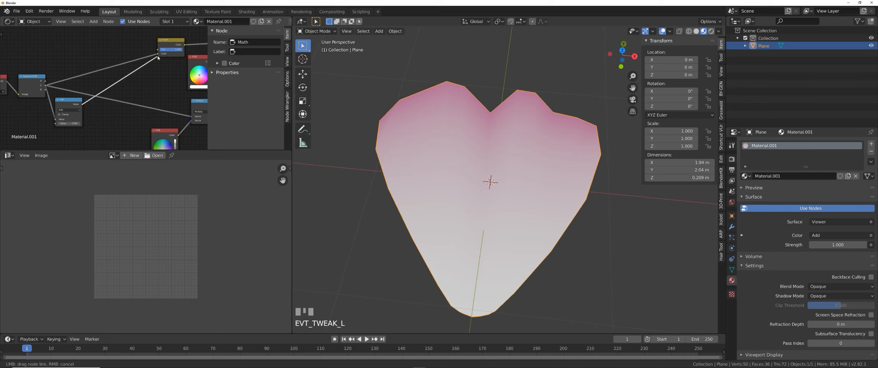
drag(158, 57, 158, 54)
drag(83, 103, 191, 116)
Place the Math Add node between Separate RGB and the two color branches, and set its value to 0.
middle_drag(101, 115, 84, 111)
drag(52, 96, 56, 65)
scroll(51, 110, up, 3)
middle_drag(58, 94, 100, 89)
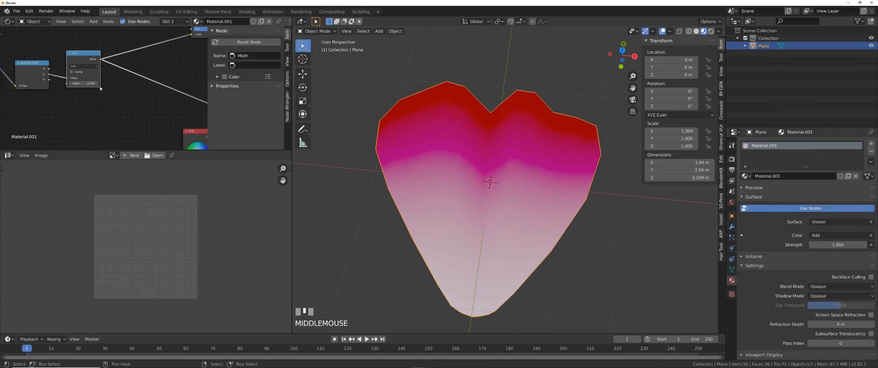
key(Return)
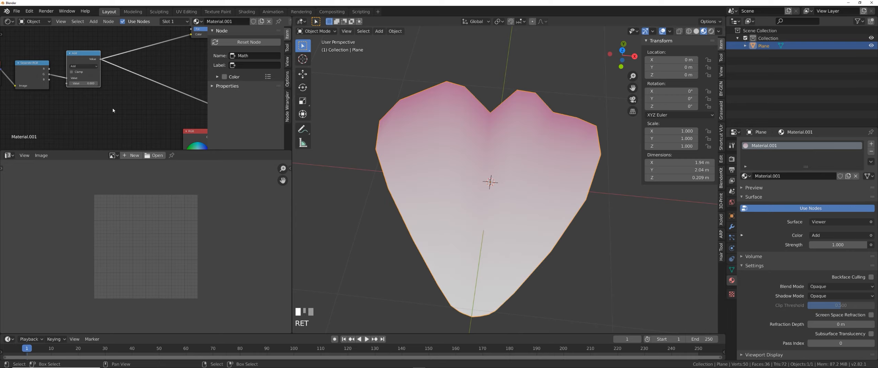
Duplicate the Math Add node and change the copy's operation to Multiply.
middle_drag(113, 110, 116, 126)
key(shift+d)
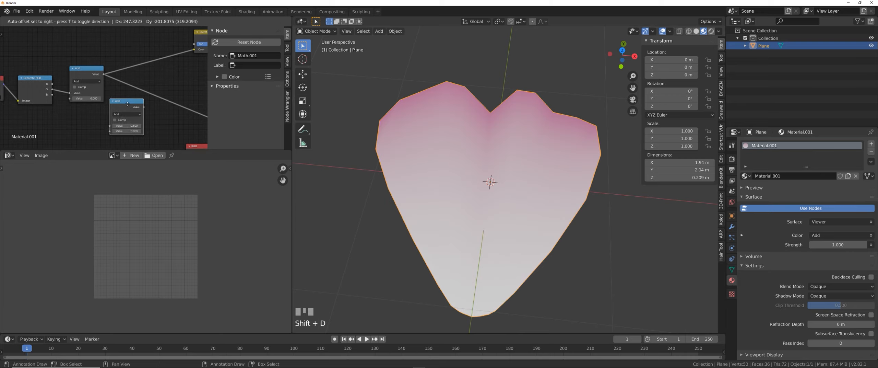
click(127, 106)
click(126, 113)
click(122, 131)
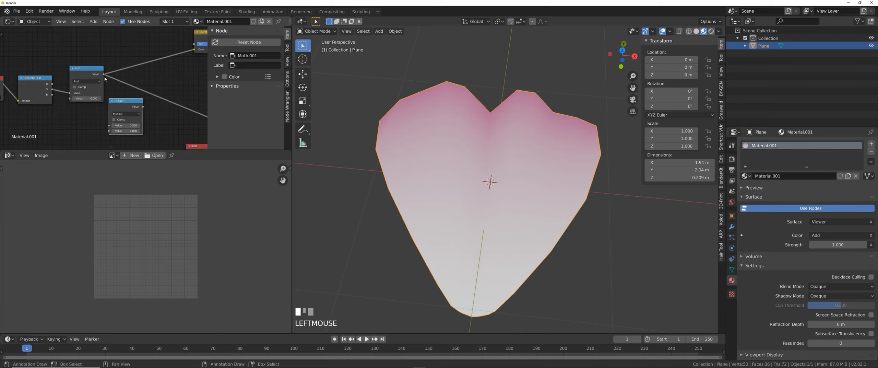
Connect Math Add into the new Math Multiply, feed its output to Invert and the pink Multiply, and align it in the chain.
drag(103, 75, 109, 126)
middle_drag(161, 122, 108, 109)
drag(89, 93, 120, 63)
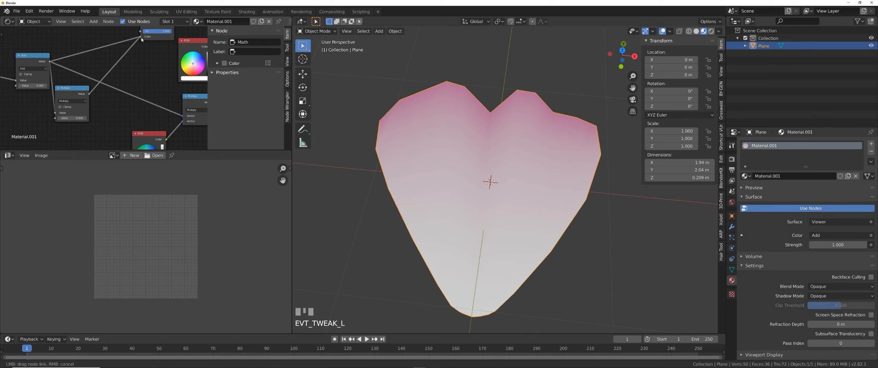
drag(142, 39, 140, 37)
drag(88, 97, 77, 49)
middle_drag(77, 50, 129, 56)
drag(84, 64, 89, 70)
middle_drag(135, 63, 105, 89)
Set the Math Multiply node's value to 1.
click(107, 68)
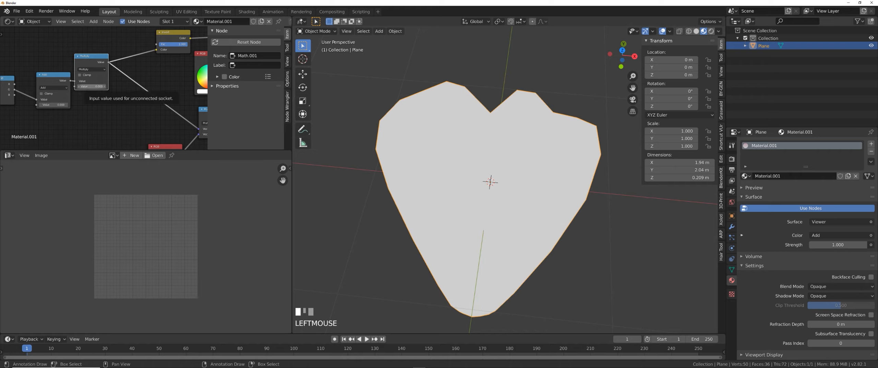
click(93, 87)
text(1)
key(Return)
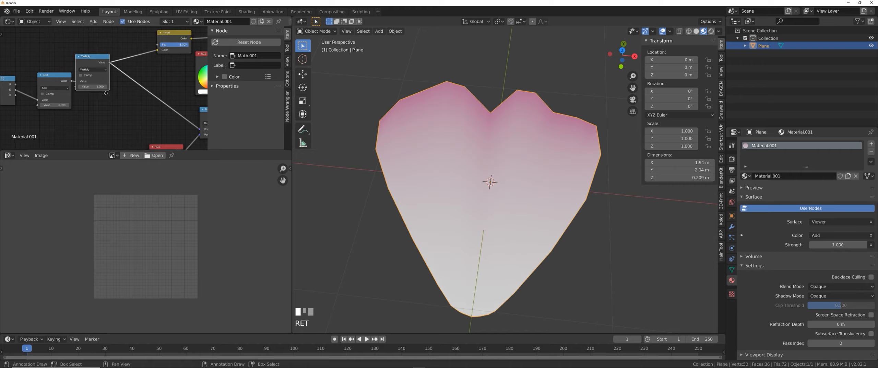
Try a higher Math Multiply value and a shifted Add value on the gradient, and reset the Add value to 0.
middle_drag(117, 109, 131, 99)
drag(103, 76, 133, 76)
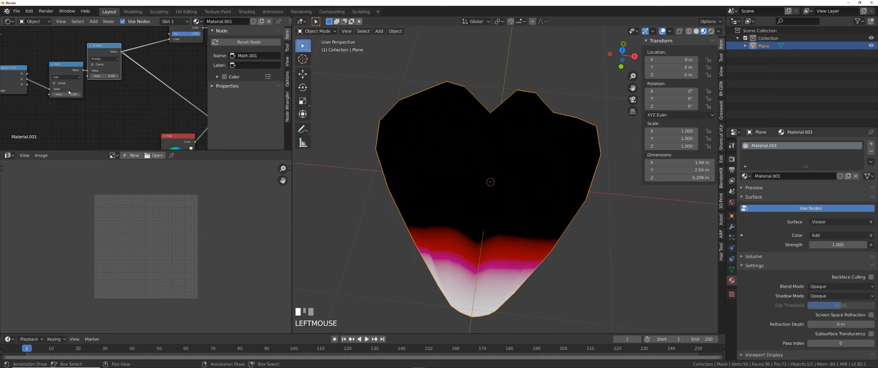
shift+drag(65, 94, 68, 96)
text(0)
key(Return)
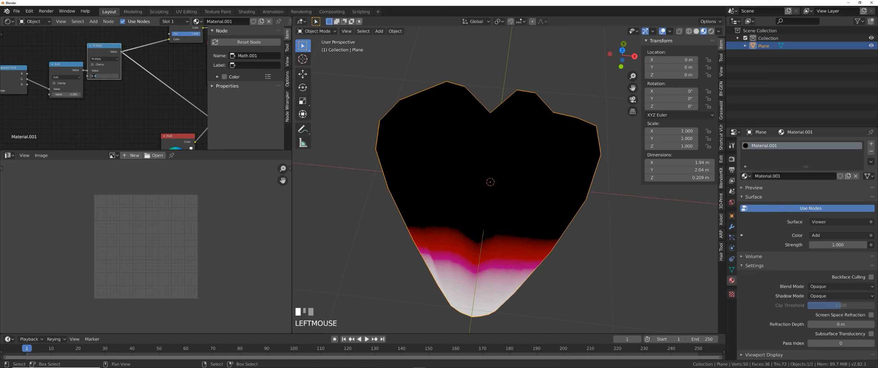
Move the Math Add and Multiply nodes together away from Invert to make room for another node.
click(497, 253)
middle_drag(498, 253, 491, 255)
middle_drag(95, 96, 129, 104)
drag(141, 120, 110, 84)
middle_drag(139, 89, 70, 98)
key(g)
click(83, 100)
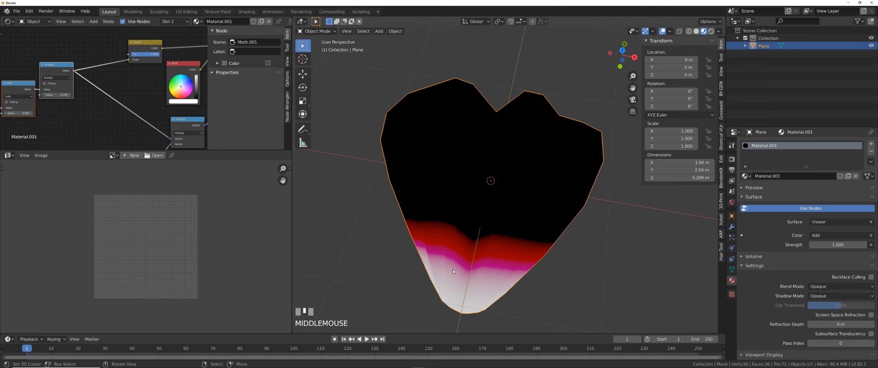
mouse_move(148, 82)
middle_down()
mouse_move(72, 75)
mouse_move(136, 77)
middle_up()
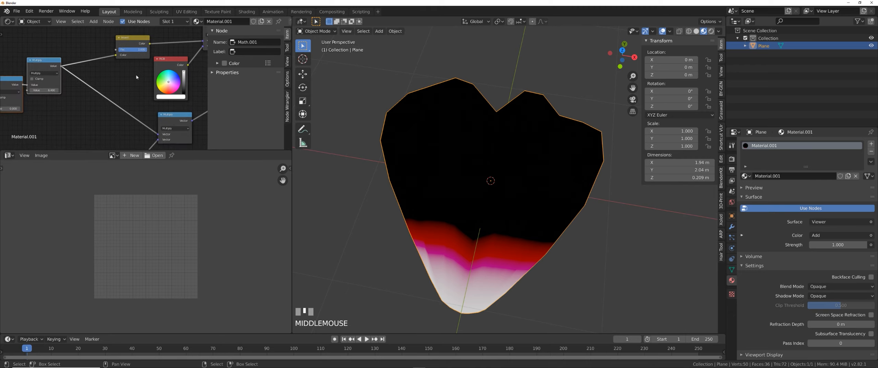
Add a Clamp node after Math Multiply and feed its result to both the Invert node and the pink Multiply node.
key(shift+a)
click(94, 78)
text(cl)
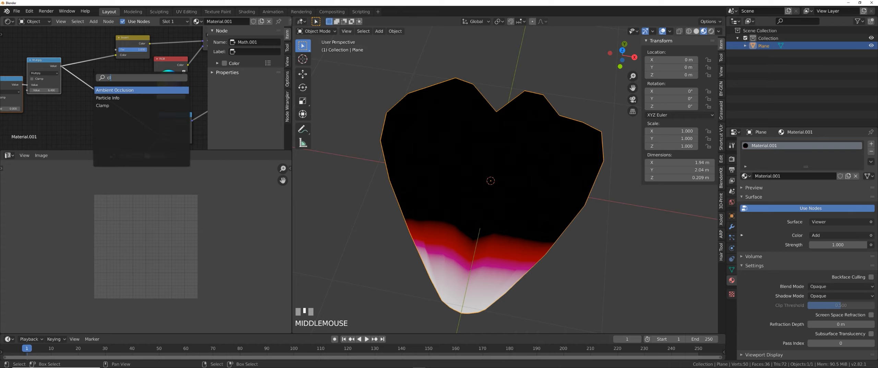
click(102, 106)
click(71, 125)
drag(61, 66, 115, 55)
middle_drag(120, 95, 77, 40)
drag(55, 57, 115, 78)
middle_drag(58, 65, 88, 94)
drag(66, 81, 71, 35)
Set the Math Multiply value to 1 and adjust the Add value to shift the clamped gradient on the petal.
middle_drag(69, 68, 119, 79)
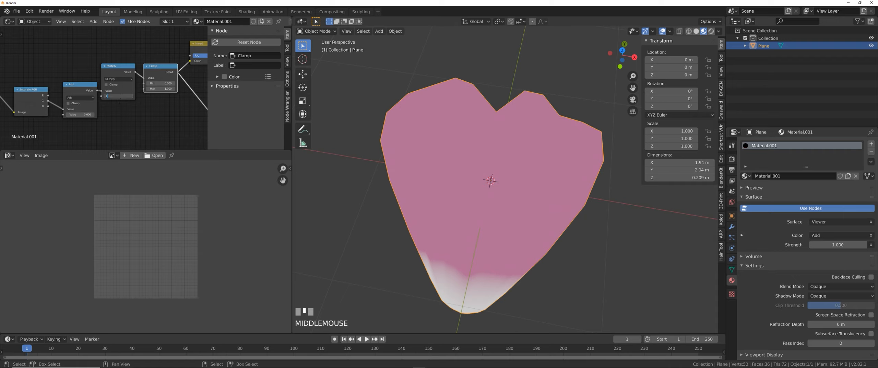
text(1)
key(Return)
middle_drag(118, 106, 155, 97)
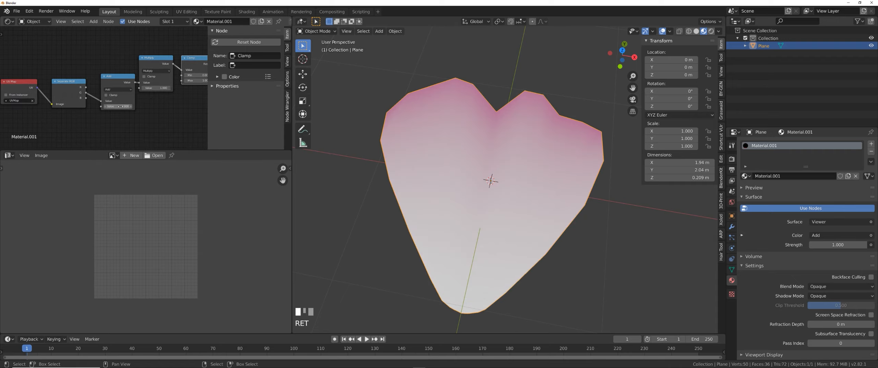
shift+drag(118, 106, 155, 88)
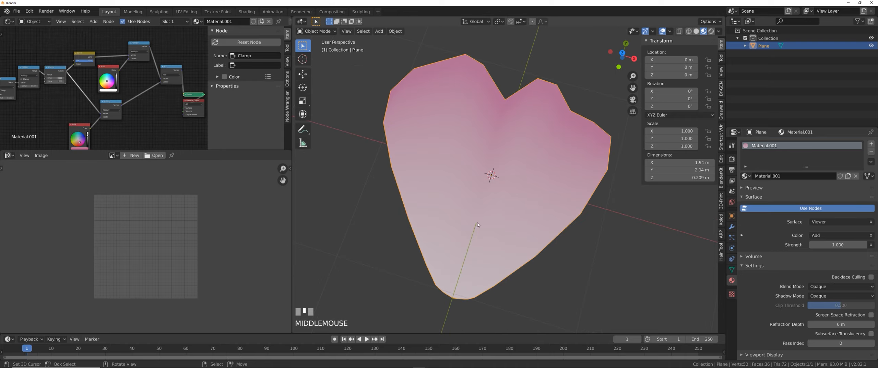
middle_drag(454, 152, 461, 156)
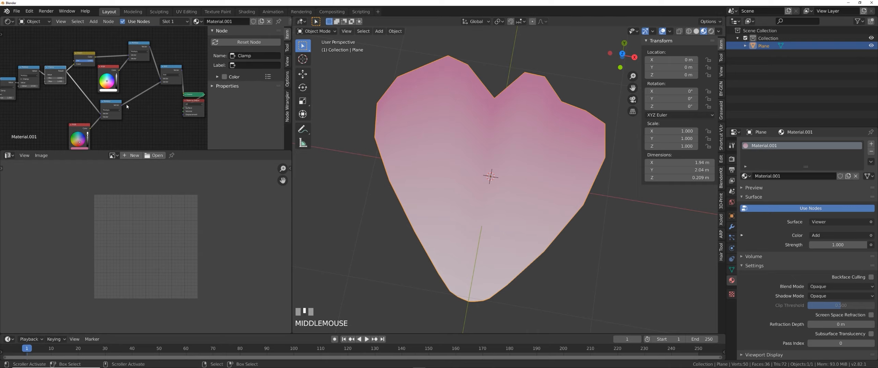
Swap the RGB node colors, pasting pink onto the inverted branch's RGB node and white onto the other.
middle_drag(72, 109, 63, 76)
scroll(83, 104, up, 3)
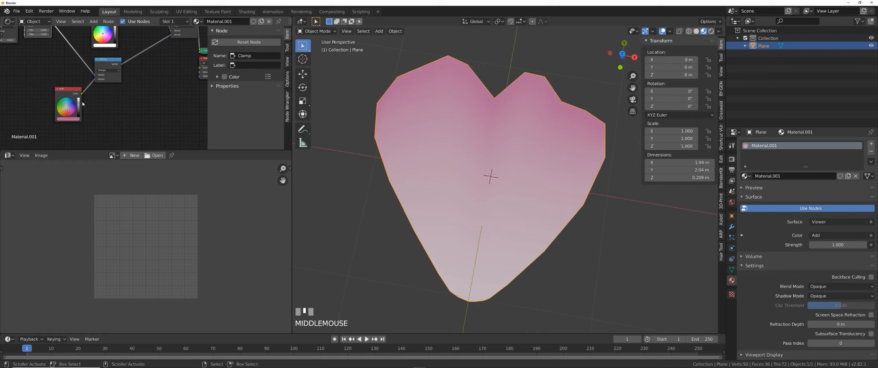
middle_drag(73, 120, 75, 134)
key(ctrl+v)
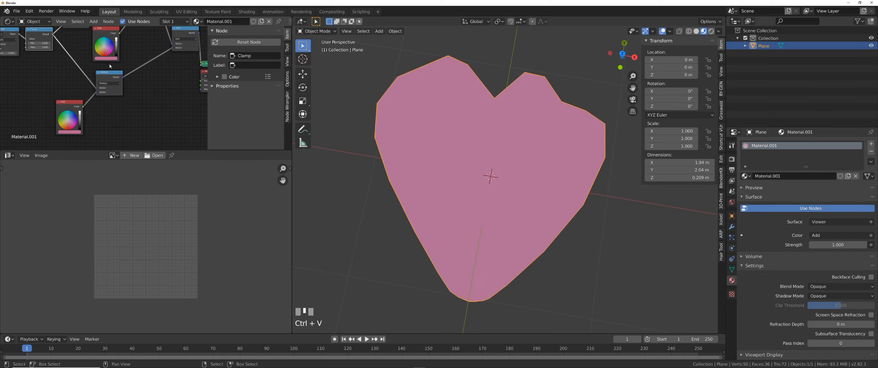
click(72, 133)
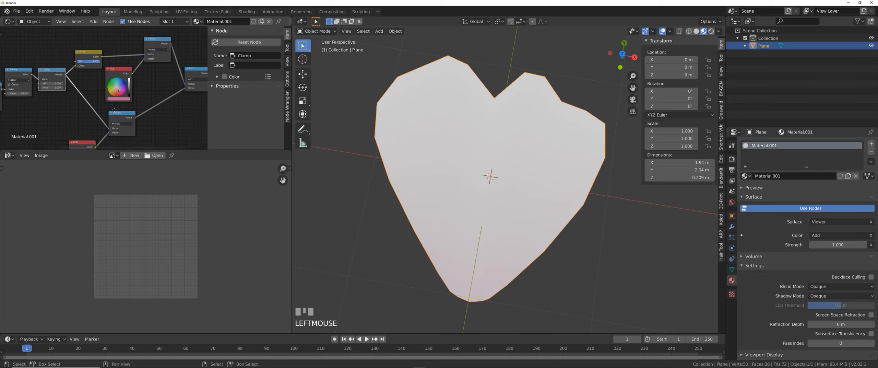
Lower the Math Add node's value to shift the pink area along the petal.
middle_drag(73, 92, 110, 106)
scroll(110, 106, up, 1)
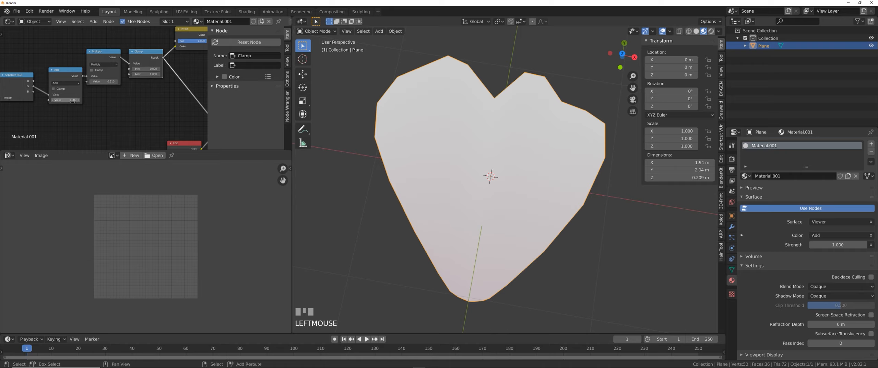
shift+drag(65, 100, 35, 100)
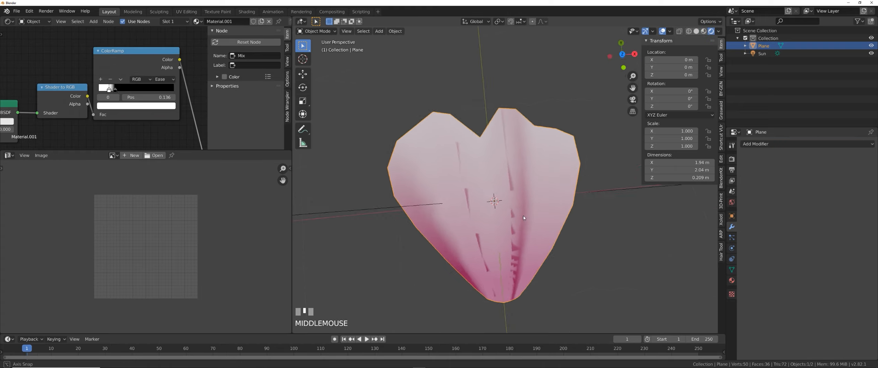
Scale the petal down uniformly to about 0.027.
middle_drag(519, 215, 504, 202)
scroll(510, 205, down, 2)
scroll(505, 202, up, 1)
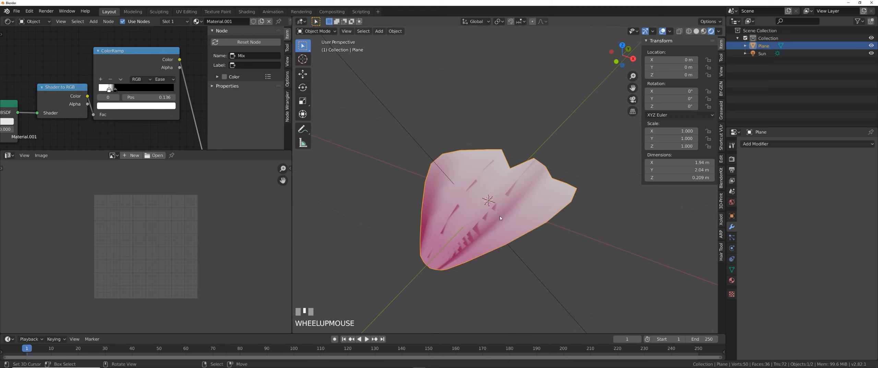
scroll(507, 217, down, 1)
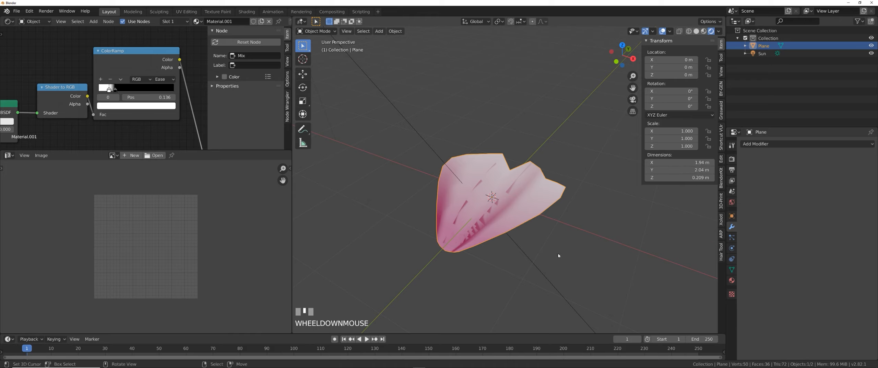
middle_drag(558, 252, 579, 260)
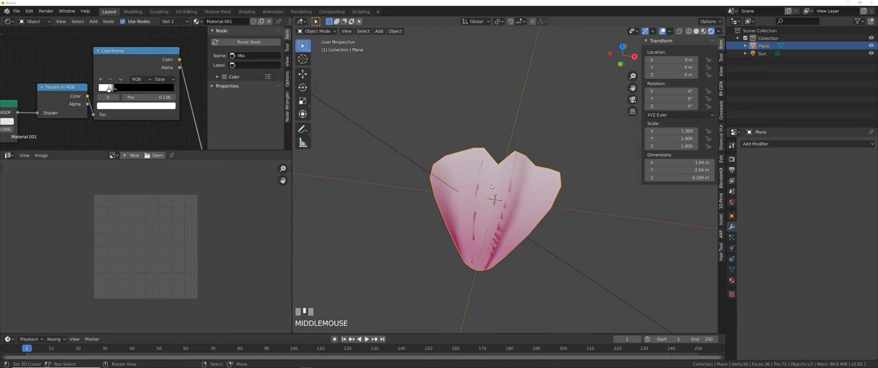
middle_drag(491, 183, 525, 196)
key(s)
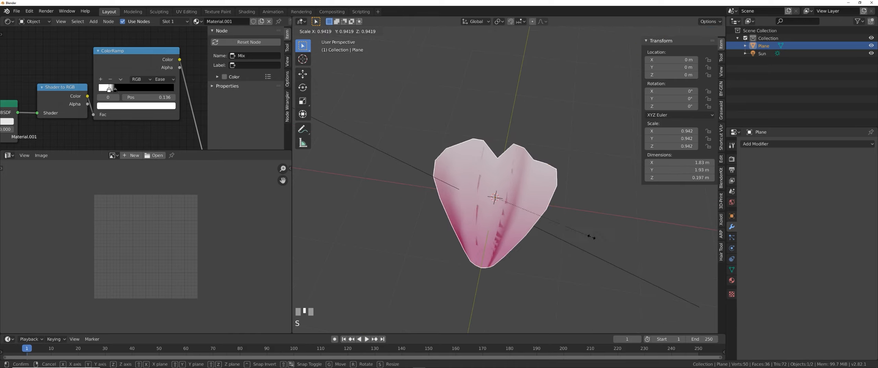
click(497, 197)
scroll(514, 206, up, 6)
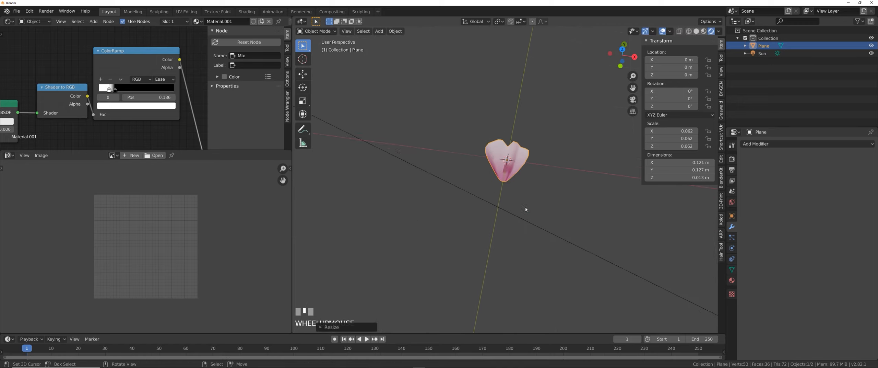
scroll(525, 208, up, 2)
key(s)
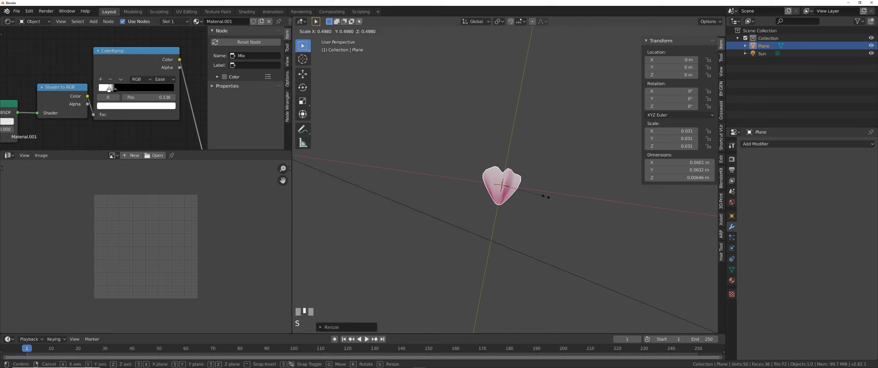
click(541, 195)
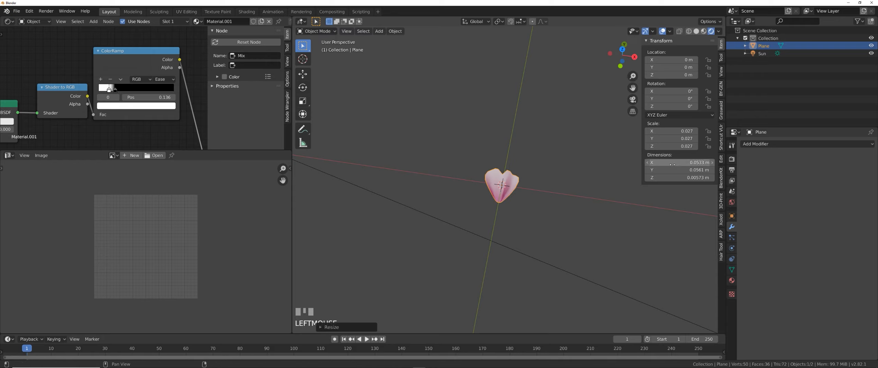
Set the scene's length unit to centimeters.
click(731, 191)
click(749, 184)
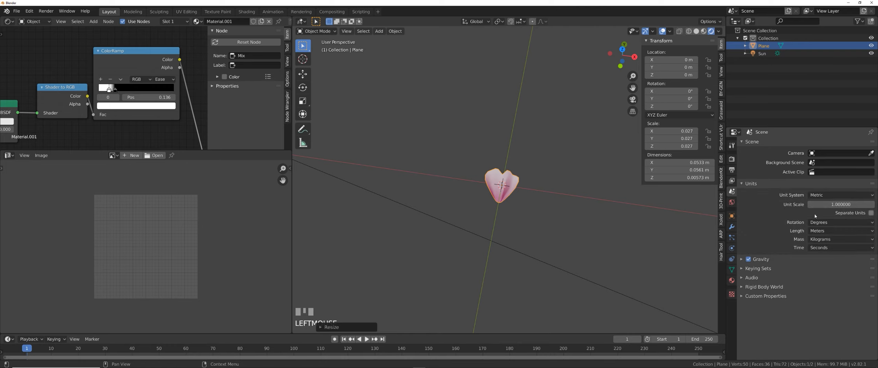
click(823, 232)
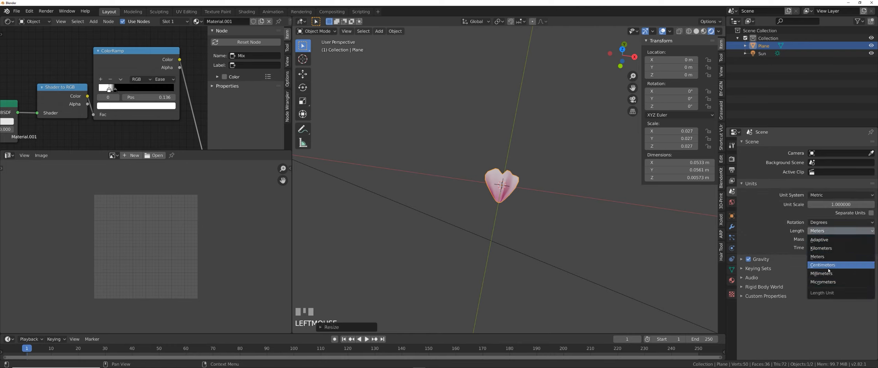
click(828, 267)
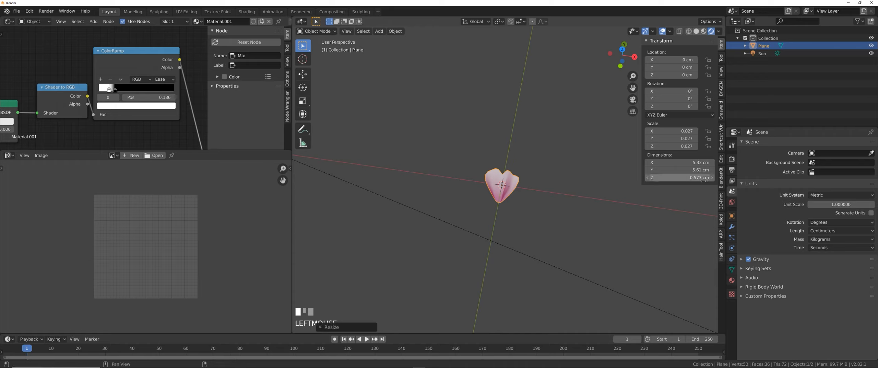
click(684, 162)
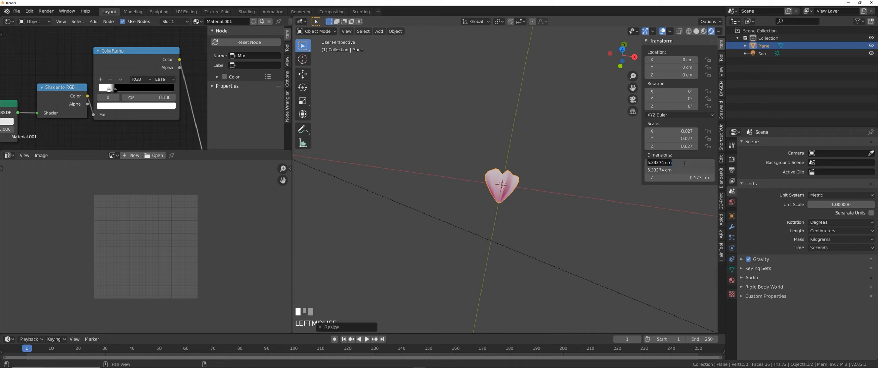
click(681, 206)
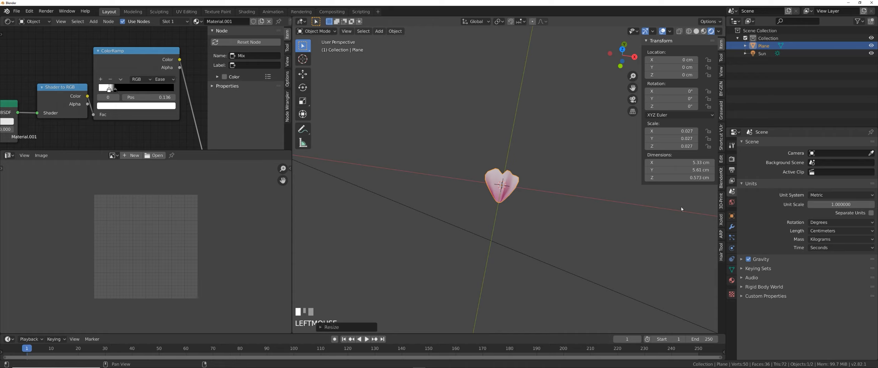
click(691, 162)
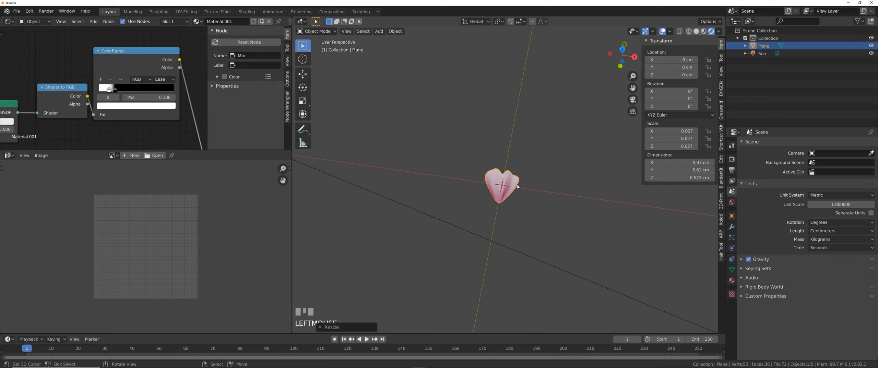
Scale the petal down uniformly to about 0.015.
key(s)
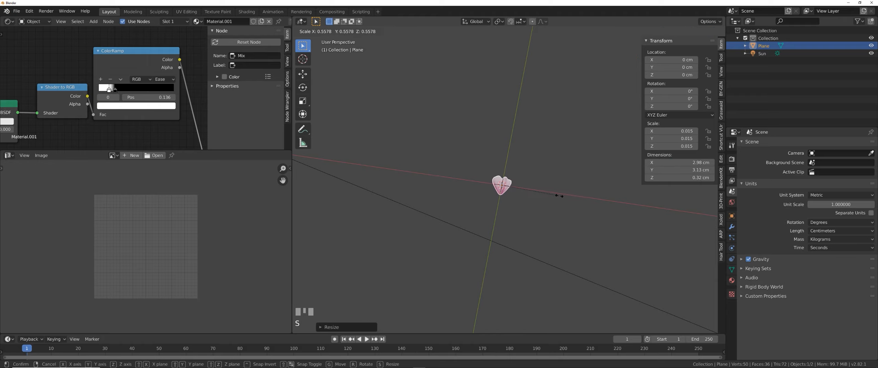
click(558, 195)
key(KP_Decimal)
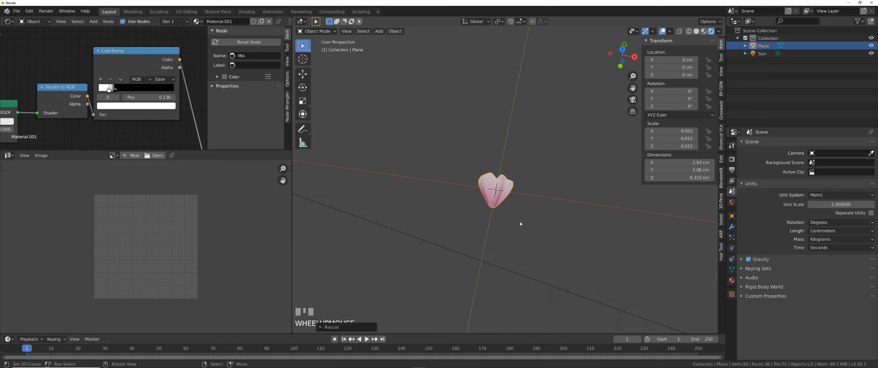
middle_drag(552, 220, 524, 209)
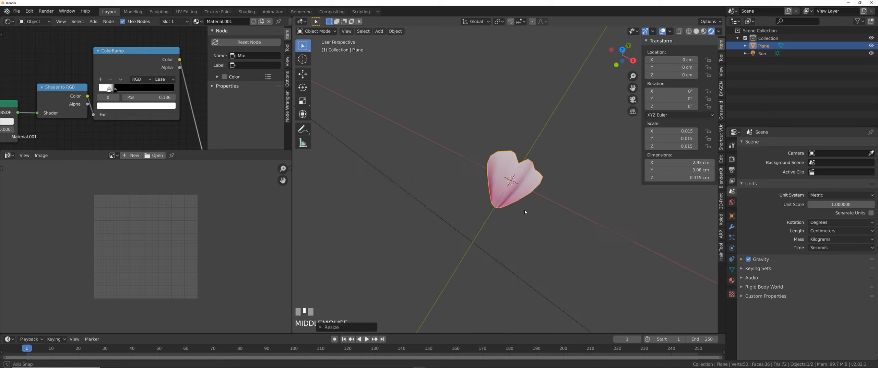
Apply the petal's rotation and scale transforms.
key(ctrl+a)
click(527, 172)
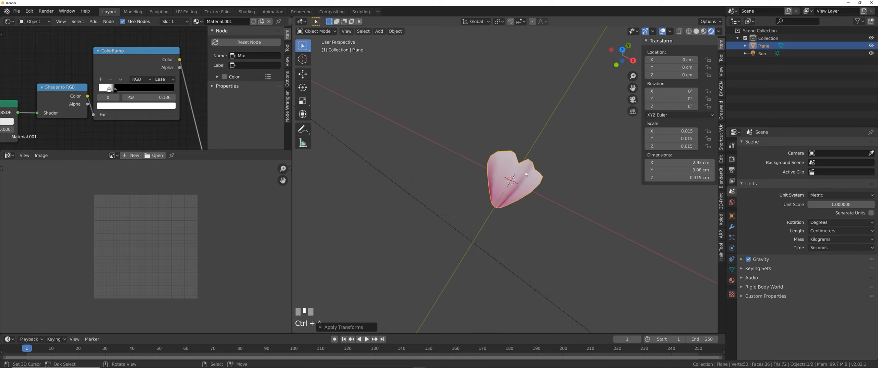
key(ctrl+a)
click(563, 153)
mouse_move(524, 204)
middle_down()
mouse_move(559, 168)
mouse_move(524, 197)
middle_up()
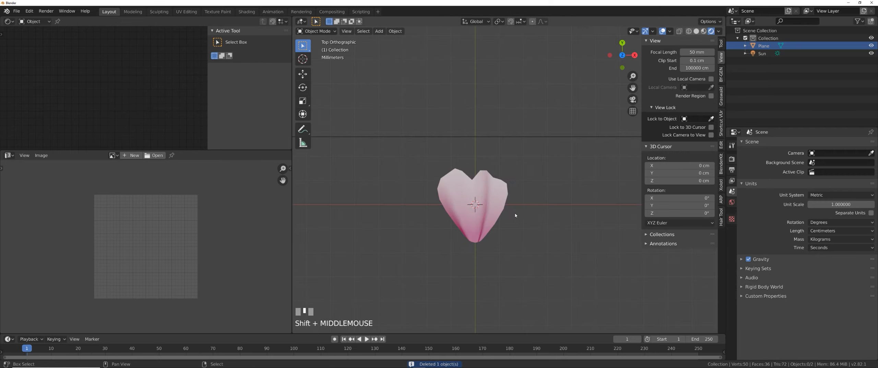
Add a new mesh plane and scale it down to roughly the size of the petal.
key(shift+a)
mouse_move(521, 210)
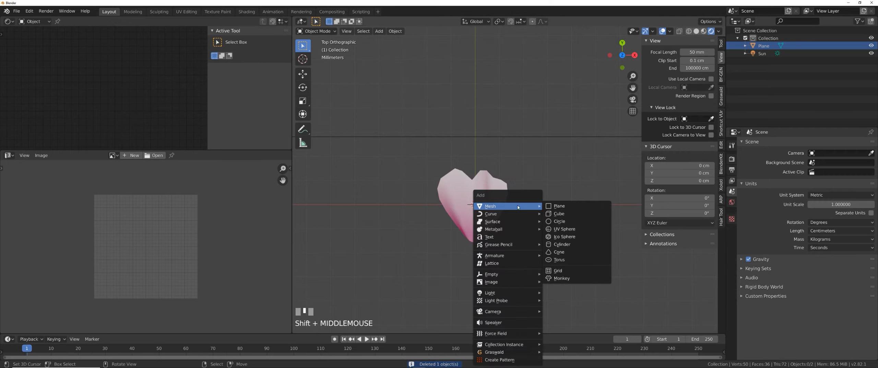
click(559, 206)
key(s)
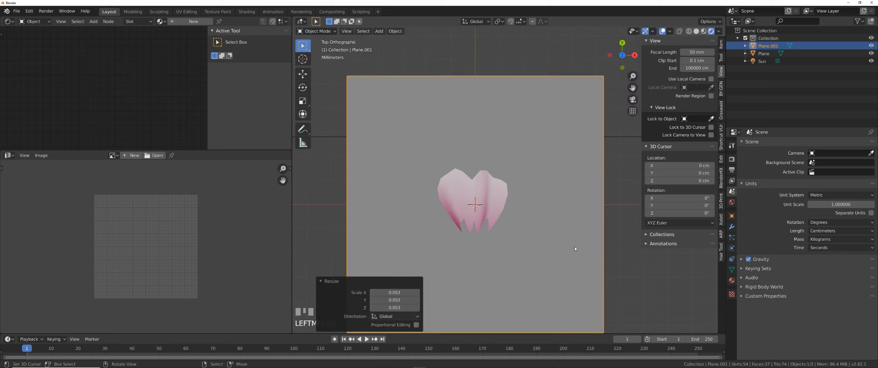
click(500, 214)
Move the new plane about 3.6 cm along X beside the petal and apply its scale.
key(g)
middle_click(515, 213)
click(568, 213)
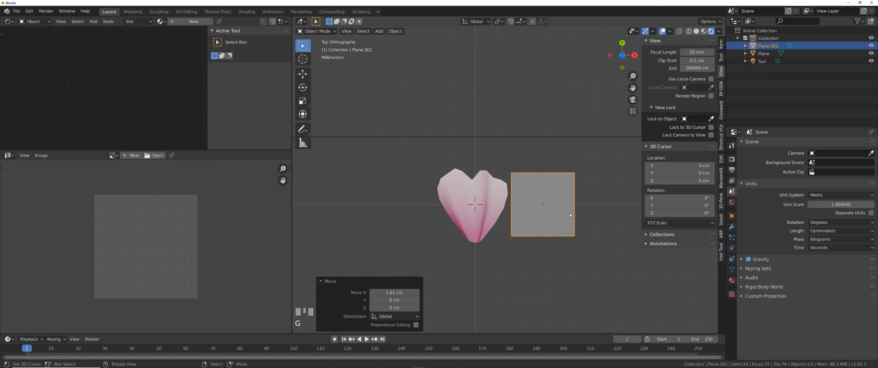
shift+middle_drag(568, 212, 473, 210)
key(g)
middle_click(478, 212)
click(483, 213)
key(ctrl+a)
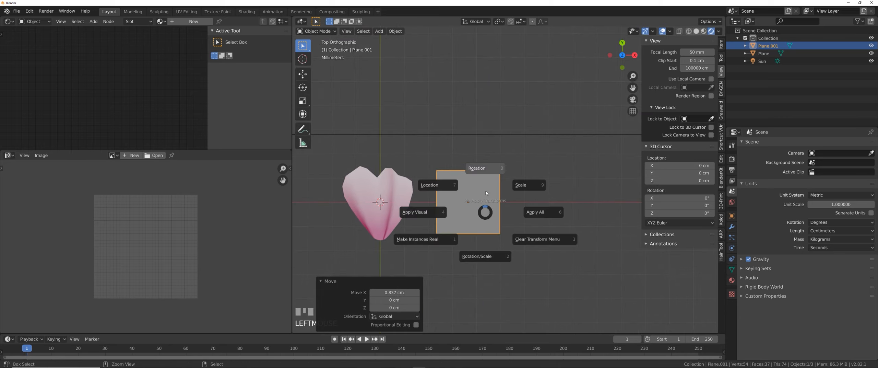
click(521, 185)
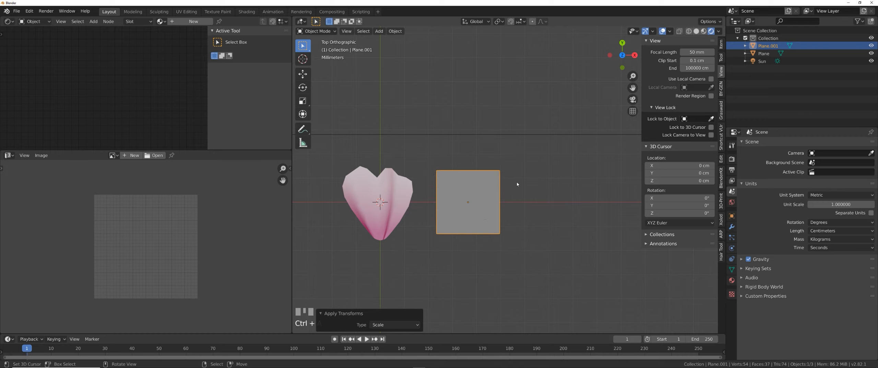
In Edit Mode, scale the plane's top edge to about 0.65 and its bottom edge to 0.203.
scroll(515, 184, up, 3)
key(ctrl+Tab)
click(545, 203)
shift+middle_drag(477, 206, 530, 203)
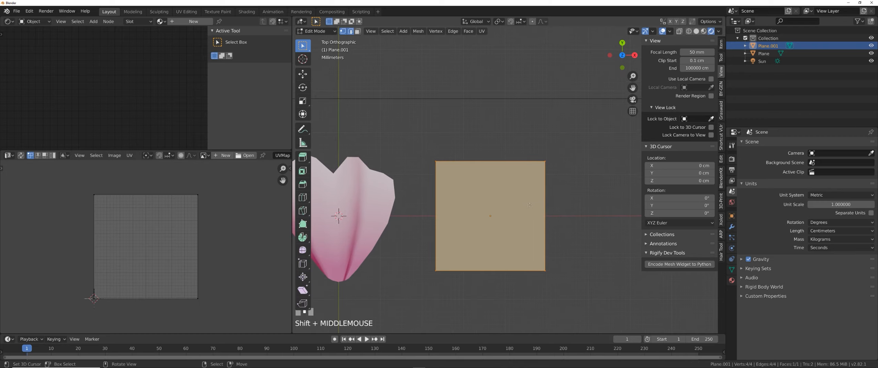
click(507, 161)
key(s)
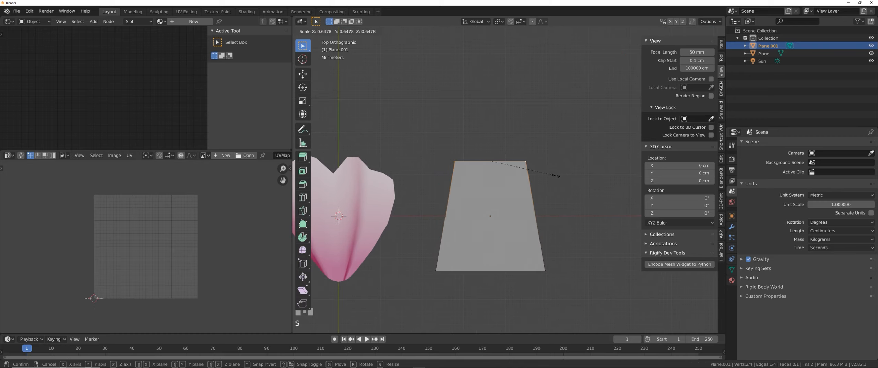
click(534, 240)
right_click(498, 270)
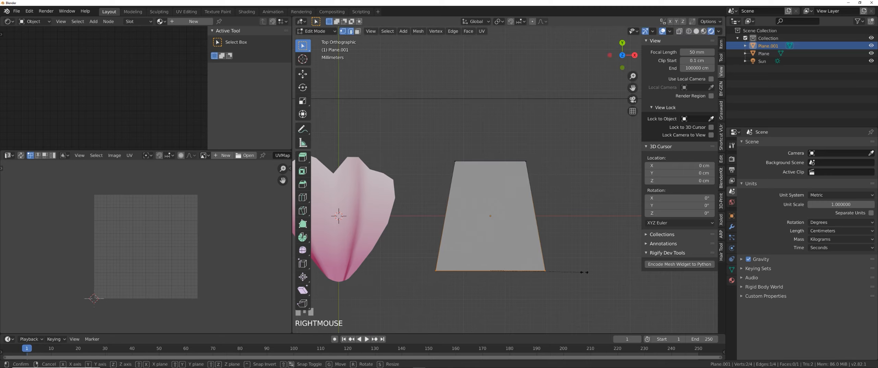
key(s)
click(505, 258)
Add a horizontal loop cut near the bottom edge with factor 0.522 and widen it about 3 times.
key(ctrl+r)
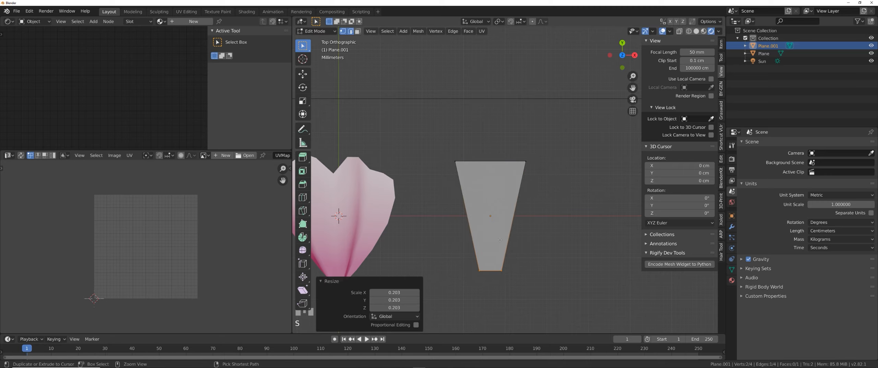
click(500, 239)
click(497, 267)
key(s)
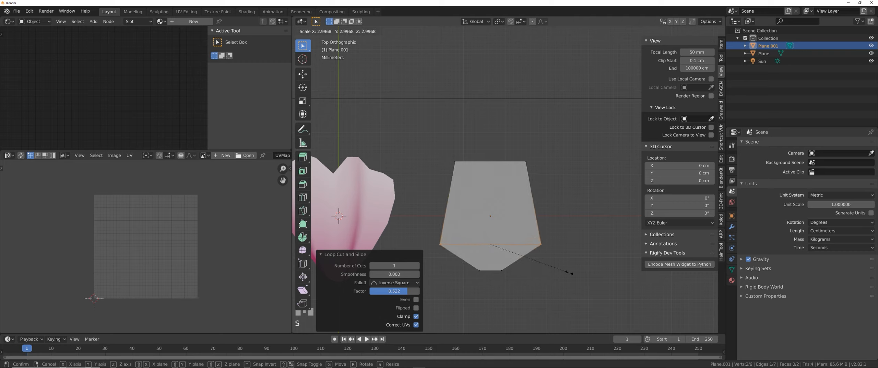
click(569, 273)
Add a loop cut across the upper half widened about 1.1 times, and narrow the top edge by factors of 0.813 and 0.796.
key(s)
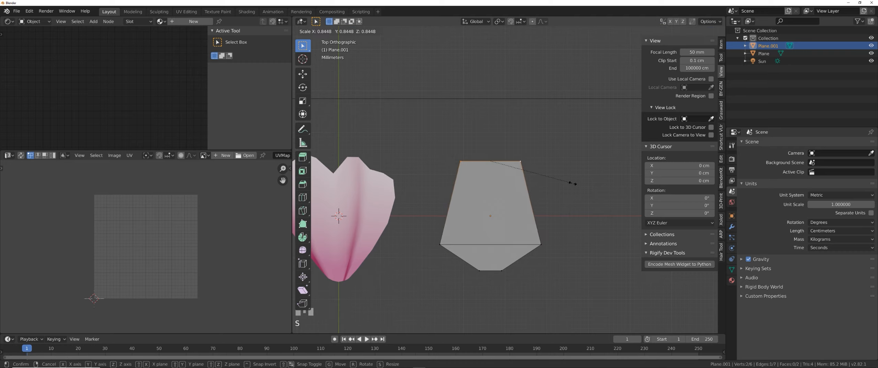
click(569, 182)
key(ctrl+r)
click(525, 207)
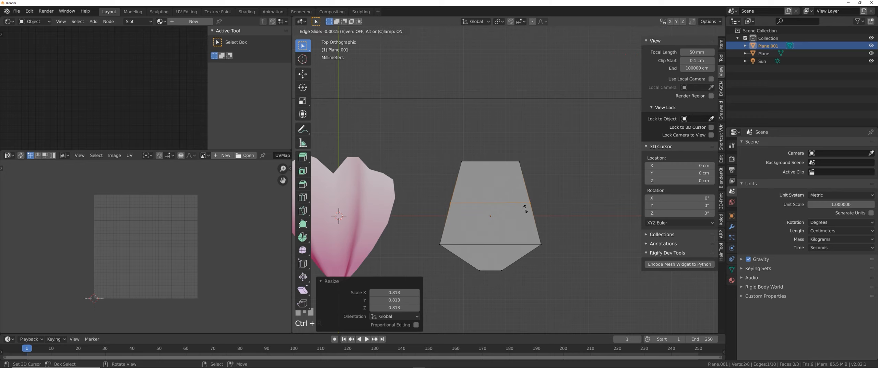
click(524, 205)
key(s)
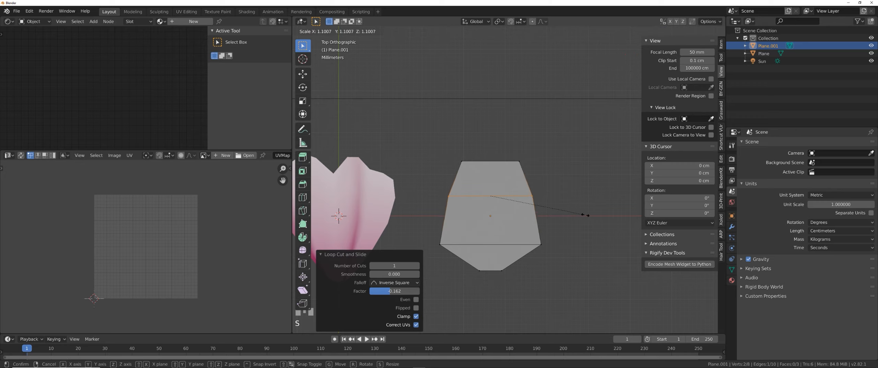
click(552, 181)
Add a centered vertical loop cut and a horizontal loop cut near the top, sliding the latter slightly toward the top edge.
key(ctrl+r)
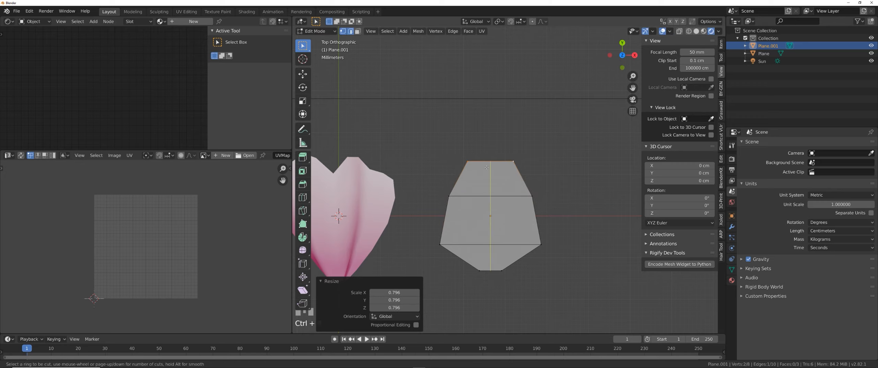
click(487, 165)
right_click(492, 160)
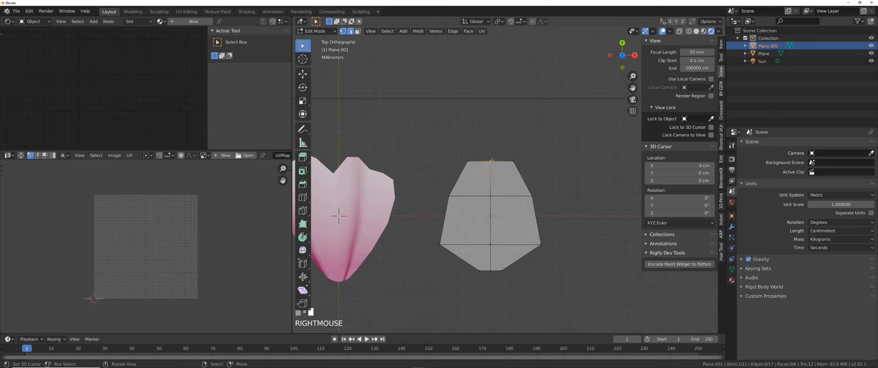
key(ctrl+r)
click(491, 178)
right_click(490, 178)
key(g)
key(g)
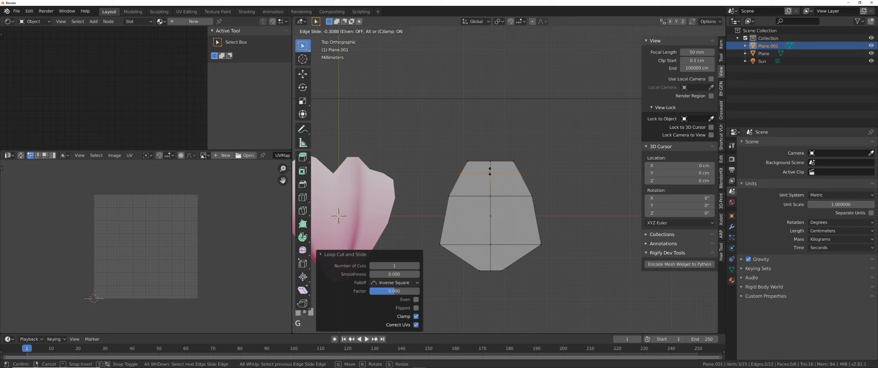
Rip the top center vertex to open a notch, and scale the left lobe's top edge to 0.385.
right_click(492, 161)
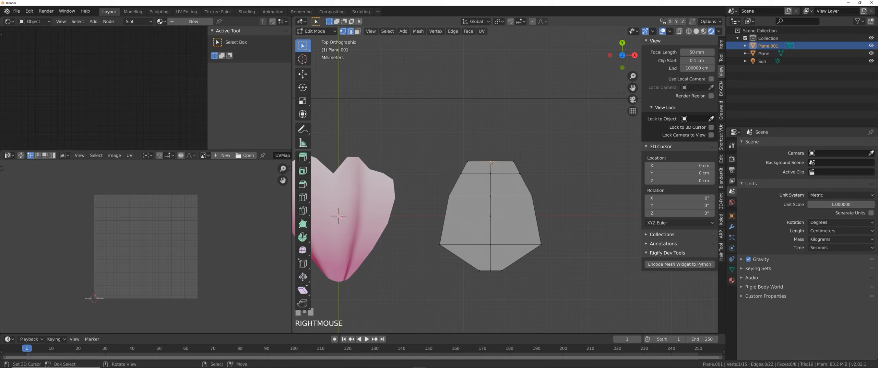
key(v)
click(530, 179)
right_click(481, 162)
key(g)
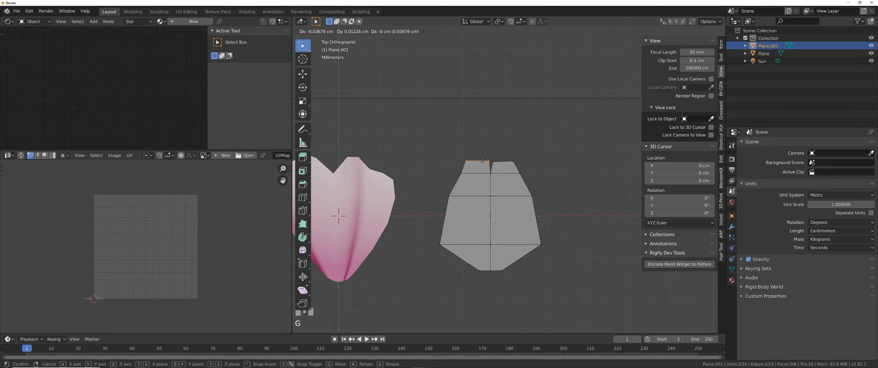
click(546, 176)
key(s)
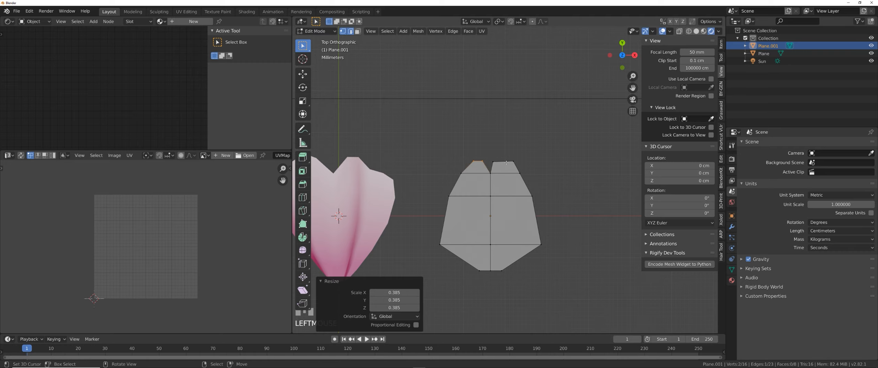
Shape the right lobe's top edge by scaling it to 0.649, rotating it -10.2°, and shrinking it again by about 0.7.
click(538, 168)
key(g)
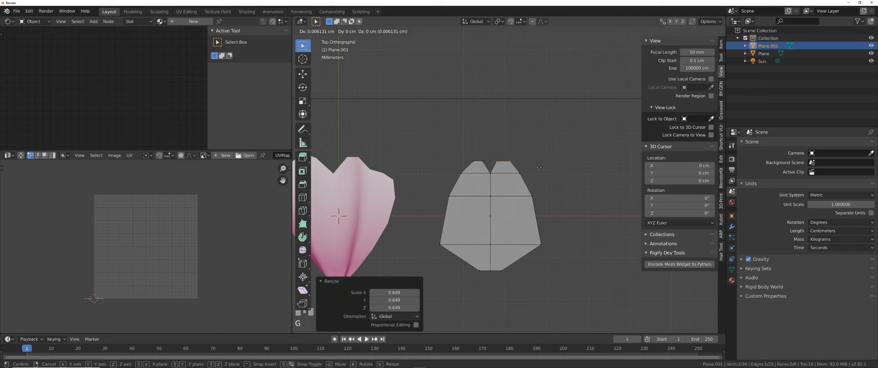
click(536, 167)
key(r)
click(558, 167)
key(s)
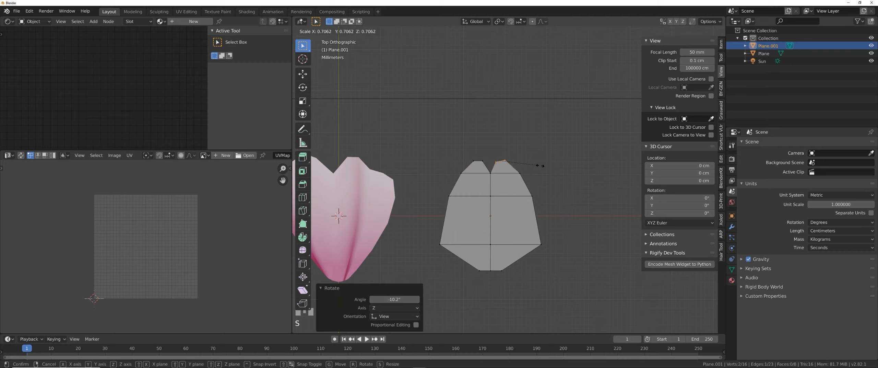
click(539, 165)
Rescale the left lobe's top edge and scale the wide lower edge loop to 0.922.
drag(481, 161, 482, 161)
key(s)
click(510, 165)
alt+right_click(510, 244)
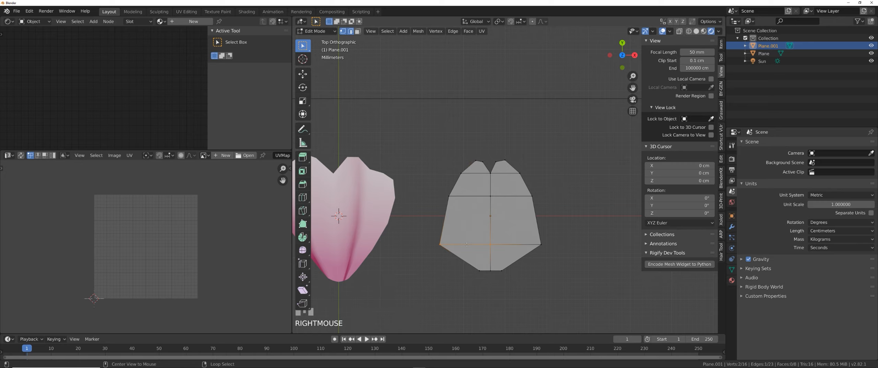
key(s)
click(605, 260)
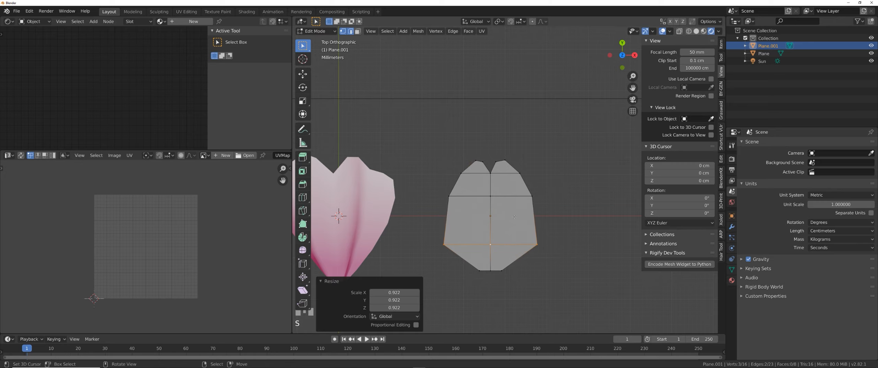
Add a centered vertical loop cut through the left half and move its selected vertices along Z.
key(ctrl+r)
click(479, 163)
right_click(480, 163)
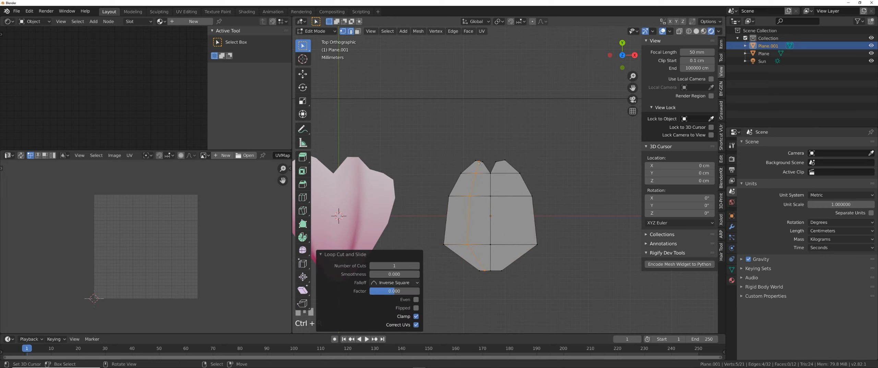
ctrl+right_click(478, 172)
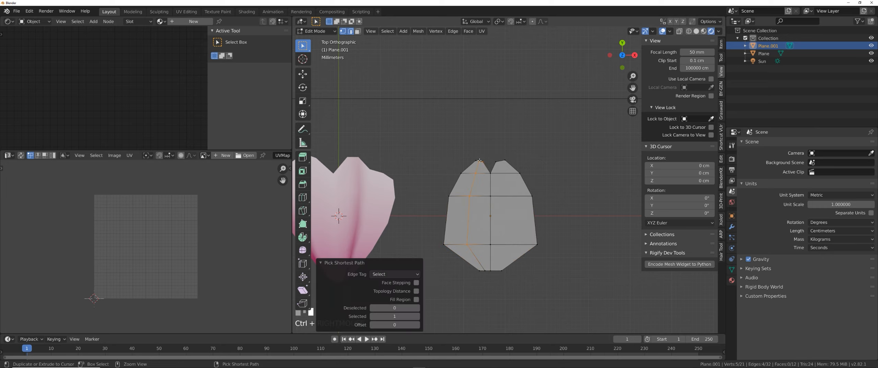
shift+right_click(483, 162)
mouse_move(509, 209)
middle_down()
mouse_move(543, 133)
mouse_move(530, 182)
mouse_move(508, 200)
middle_up()
key(g)
key(z)
click(539, 143)
Add a centered vertical loop cut through the right half and move it -0.0538 cm along Z, excluding its bottom vertex.
key(ctrl+r)
click(506, 198)
right_click(506, 198)
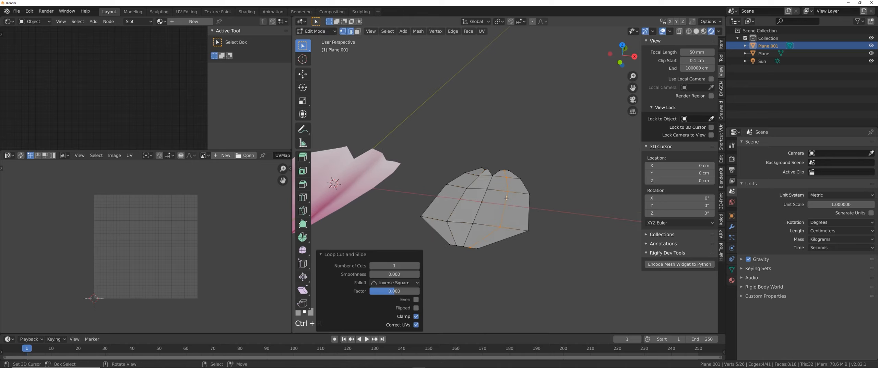
shift+right_click(477, 246)
middle_drag(480, 245, 526, 221)
key(g)
key(z)
click(565, 198)
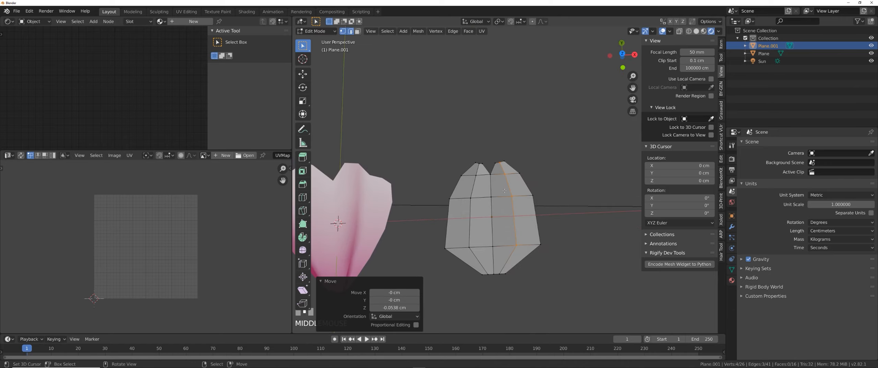
Viewed from the top, move the left lobe's top edge -0.0245 cm along Y.
key(KP_7)
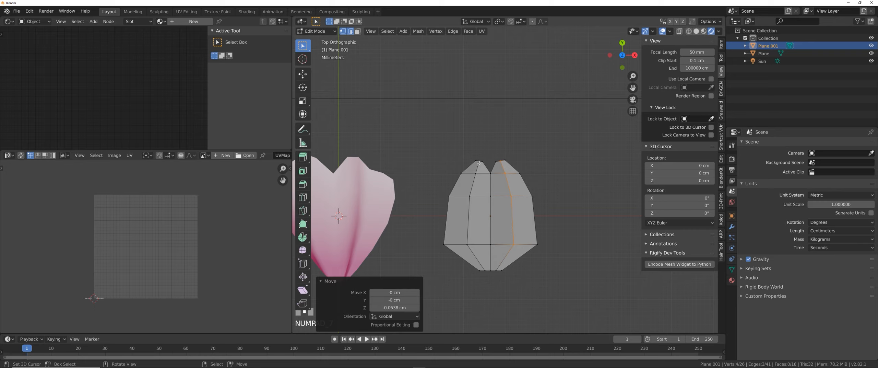
right_click(475, 160)
shift+right_click(504, 160)
key(r)
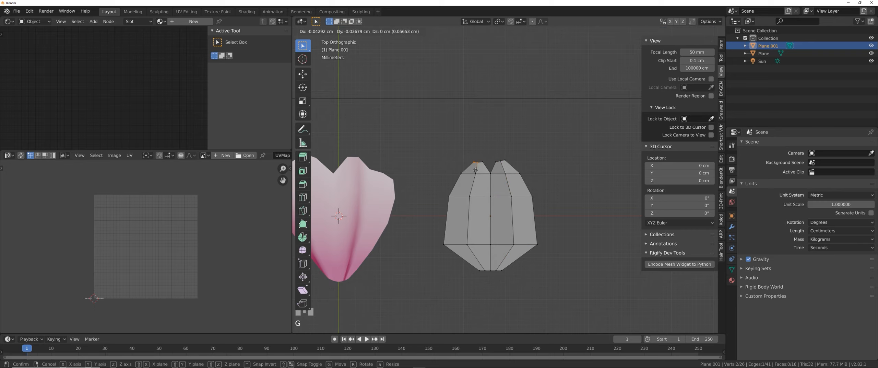
click(523, 157)
key(g)
click(523, 158)
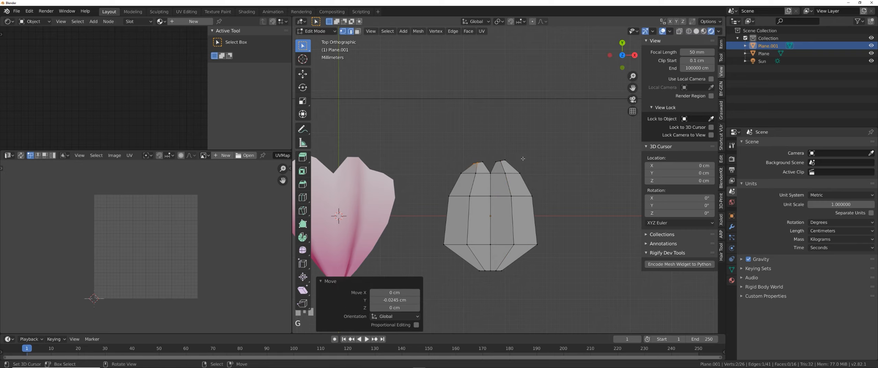
Adjust the lobe tips' vertices, moving the left tip's vertex -0.00613 cm in X and 0.00613 cm in Y.
right_click(473, 164)
key(g)
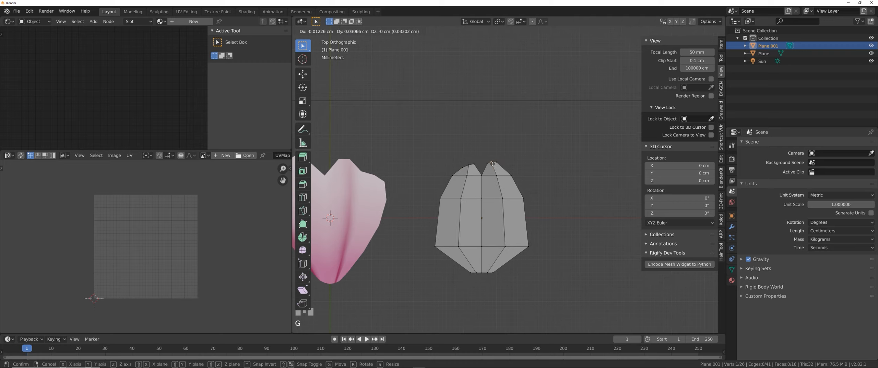
click(493, 164)
key(g)
click(469, 164)
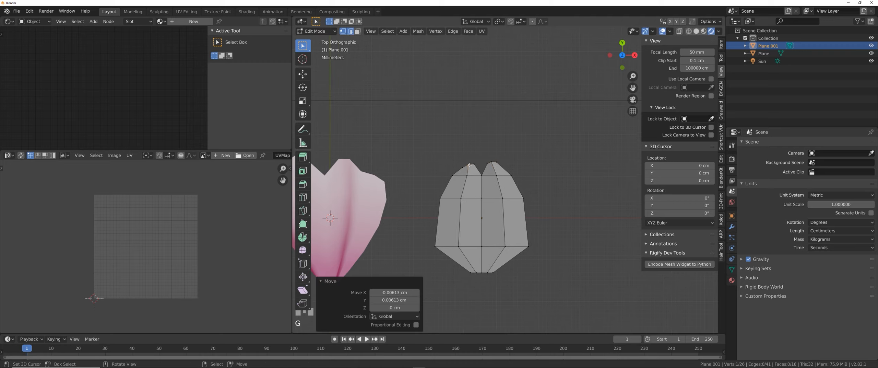
Add a centered horizontal loop cut across the petal's middle and scale it by about 1.039.
shift+middle_drag(480, 202, 461, 195)
key(ctrl+r)
double_click(493, 219)
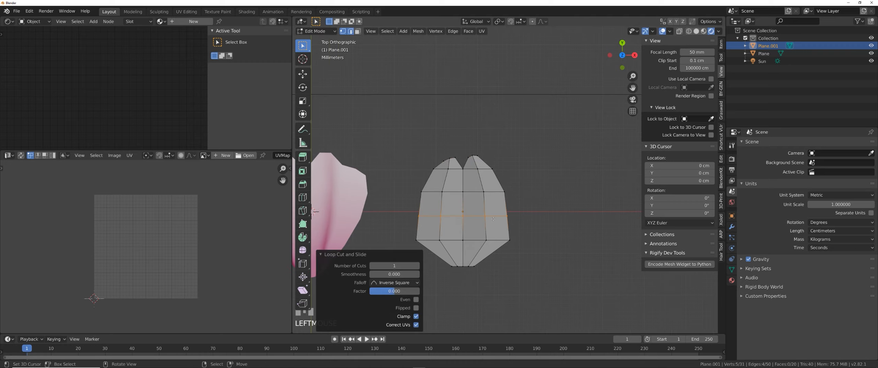
key(s)
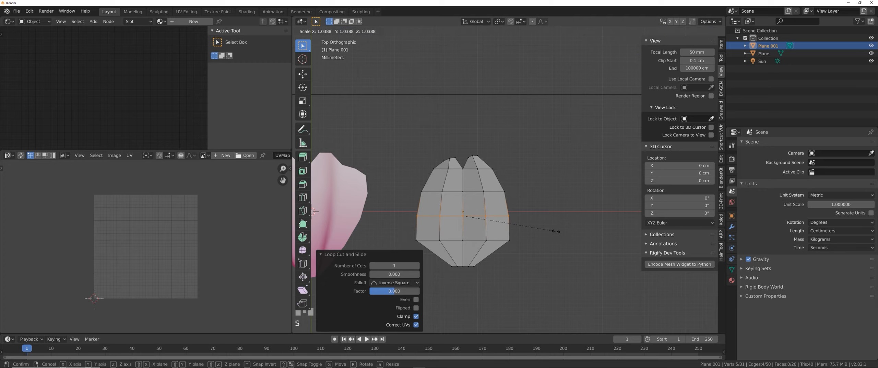
click(558, 232)
Link the heart-shaped petal's material to the second petal in Object Mode.
key(Tab)
scroll(497, 247, down, 1)
shift+middle_drag(497, 247, 504, 249)
shift+middle_drag(380, 217, 396, 226)
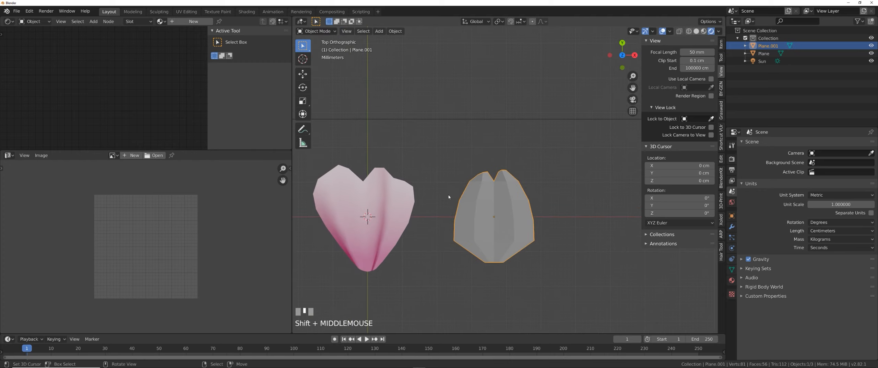
shift+right_click(367, 213)
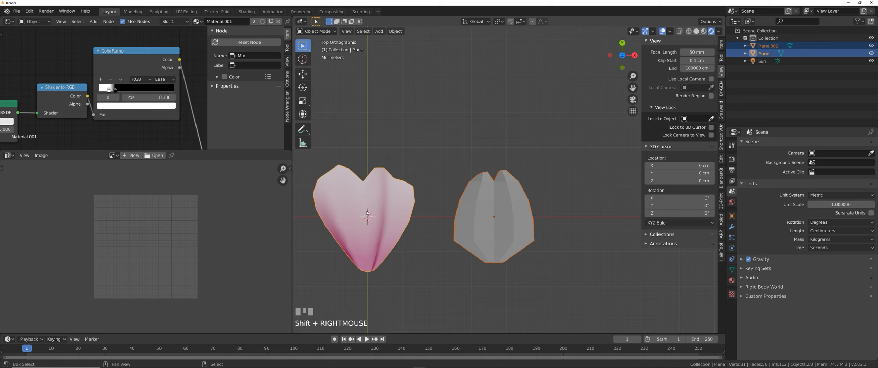
key(ctrl+l)
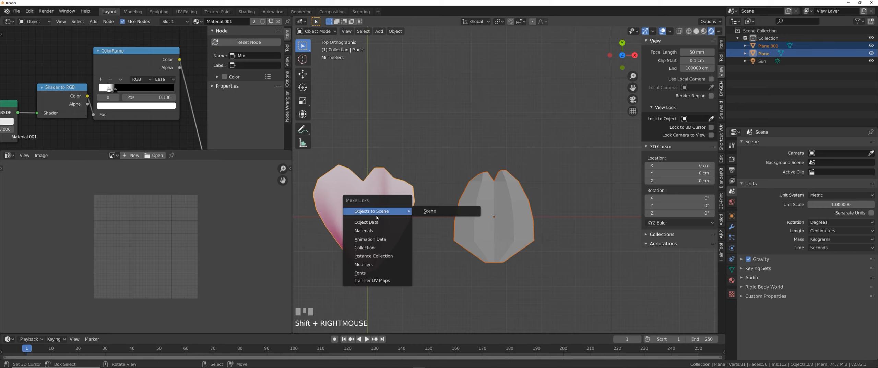
click(363, 230)
shift+middle_drag(484, 243, 475, 240)
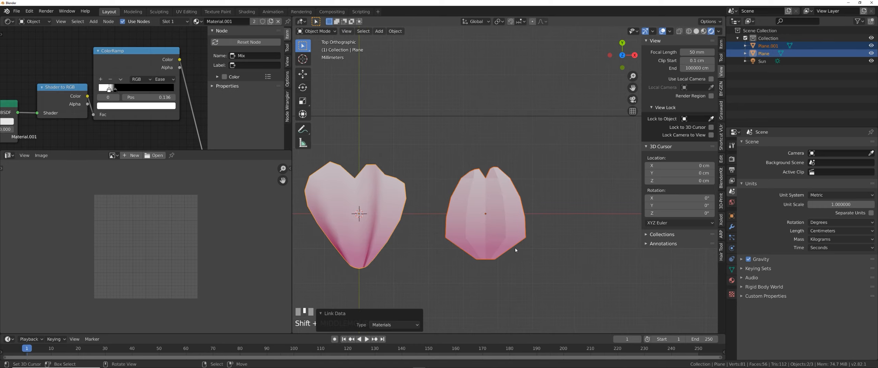
Select only the second petal and shade it smooth.
right_click(498, 229)
key(z)
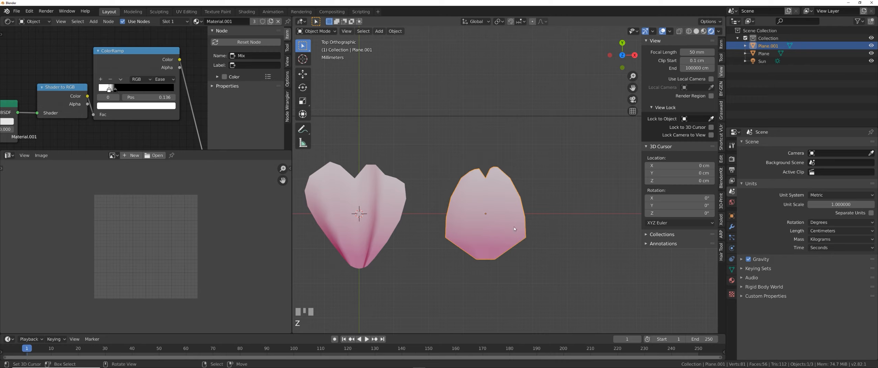
shift+middle_drag(515, 229, 531, 235)
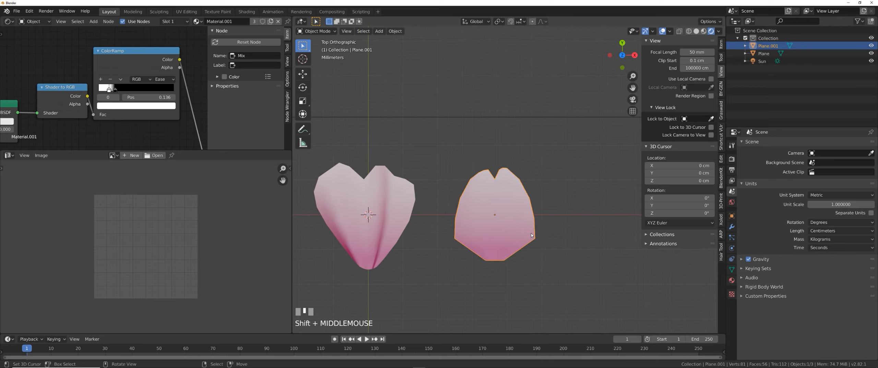
Move the second petal's central vertical edge loop -0.138 cm along Z, excluding its bottom vertex.
middle_drag(531, 236, 456, 217)
key(Tab)
scroll(455, 217, up, 3)
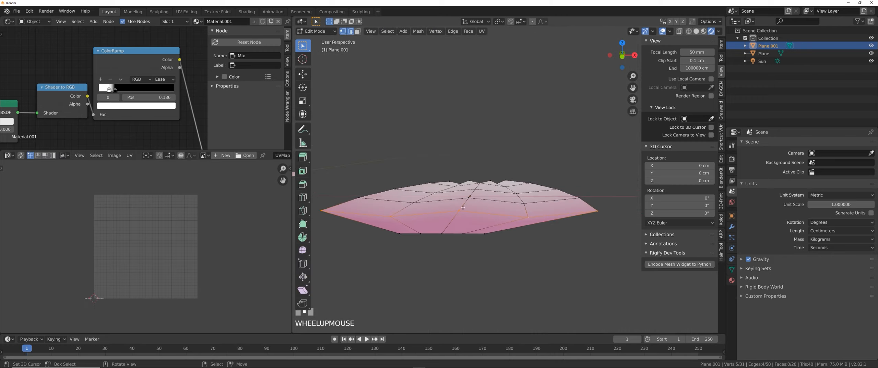
alt+right_click(456, 217)
shift+right_click(442, 233)
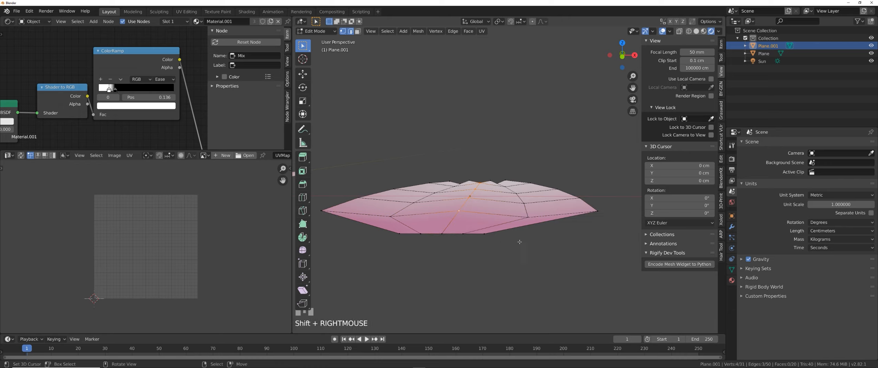
key(g)
key(z)
click(530, 242)
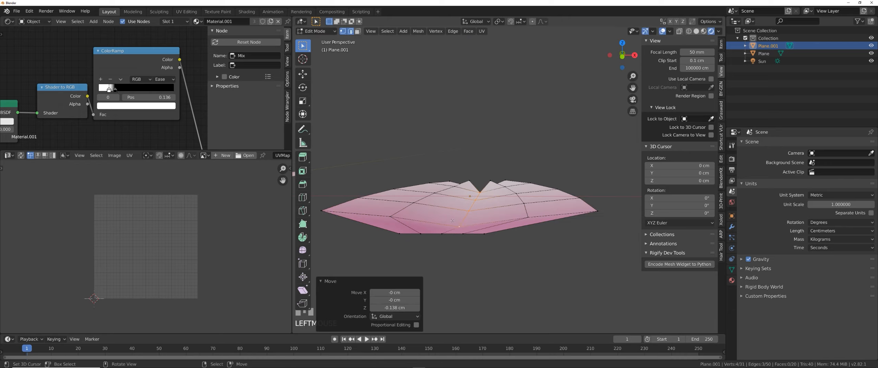
Fine-tune individual vertices of the center crease along Z, raising the lowest one 0.0454 cm.
right_click(458, 220)
key(g)
key(z)
click(458, 220)
right_click(468, 211)
key(g)
key(z)
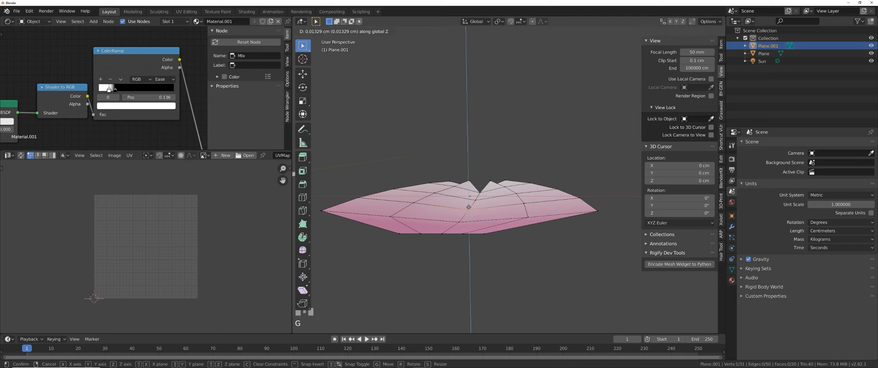
click(468, 207)
right_click(461, 221)
key(g)
key(z)
click(461, 217)
middle_drag(461, 217, 480, 228)
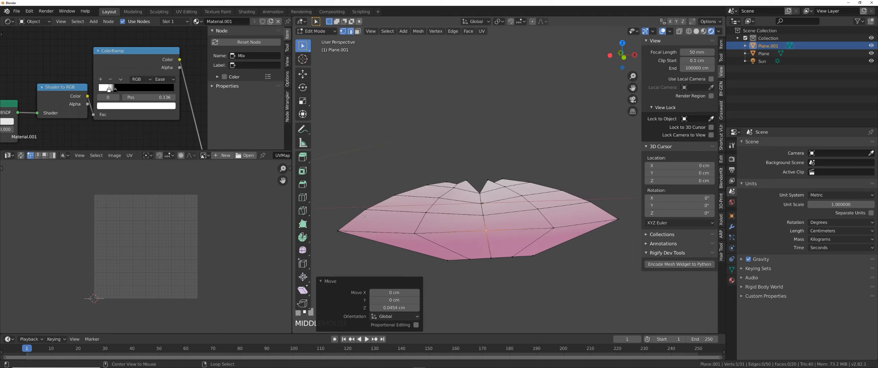
Rotate the petal's left outer edge loop about 9° around Y with smooth proportional editing enabled.
alt+right_click(345, 216)
middle_drag(370, 245, 407, 240)
scroll(407, 241, down, 4)
scroll(407, 241, down, 2)
scroll(446, 236, up, 5)
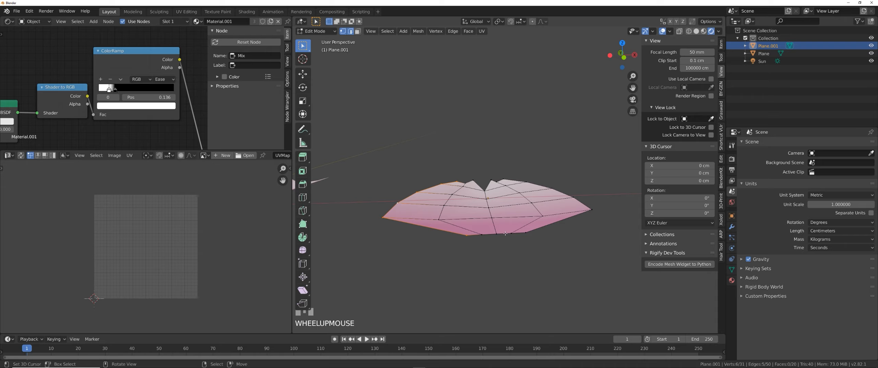
key(o)
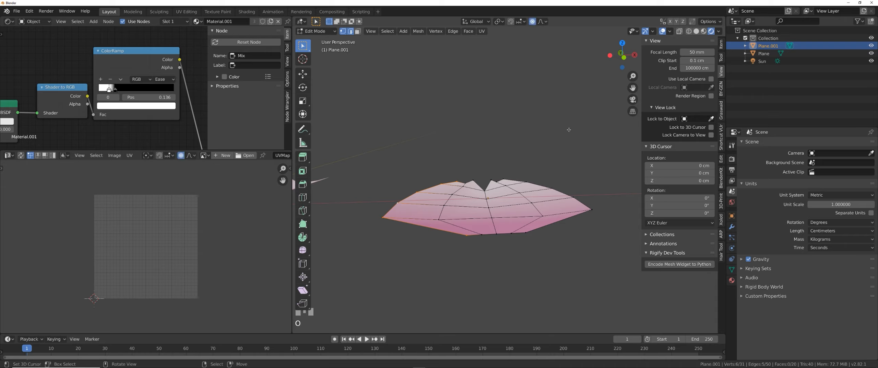
key(r)
key(y)
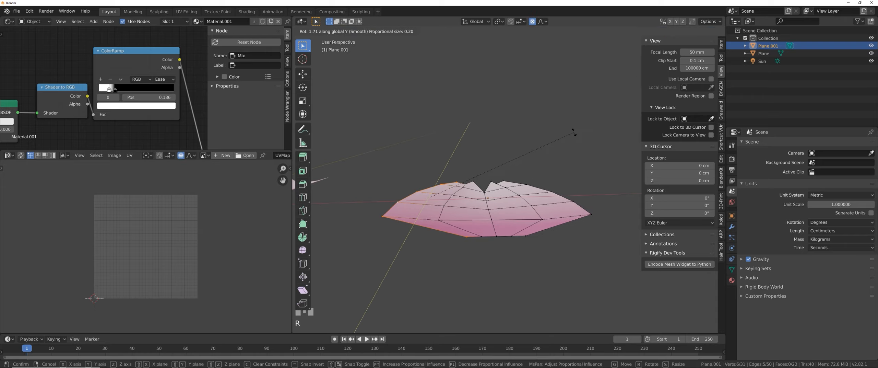
scroll(571, 142, up, 10)
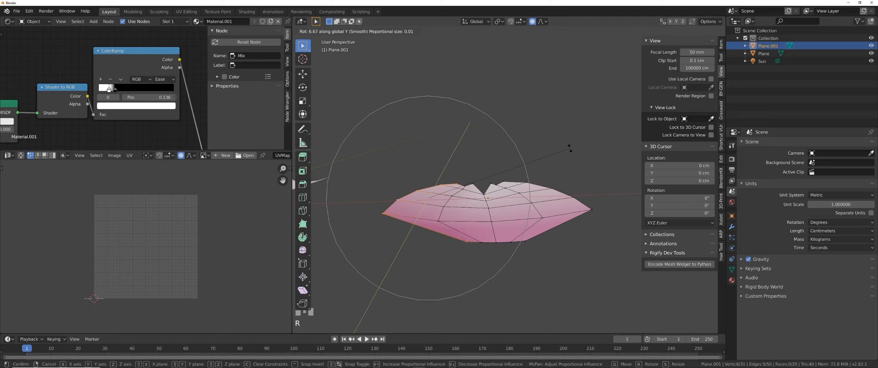
scroll(567, 146, up, 4)
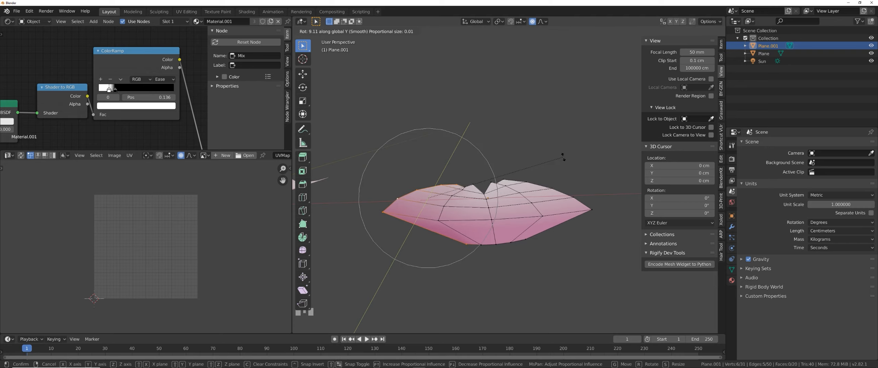
click(560, 160)
Rotate the petal's right outer edge loop around Y with proportional editing.
key(r)
key(y)
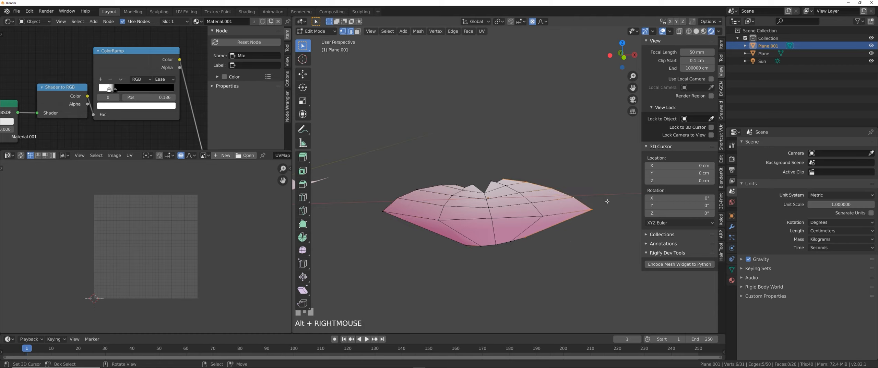
click(608, 183)
Add a Subdivision Surface modifier to the second petal and apply it.
key(Tab)
middle_drag(605, 187, 535, 209)
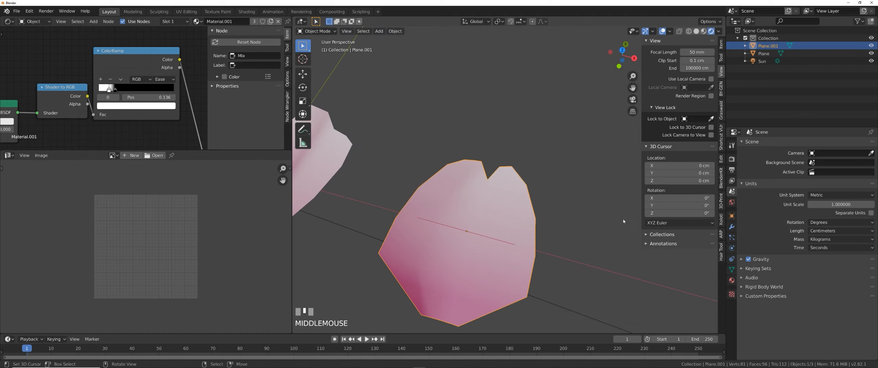
click(731, 226)
click(760, 144)
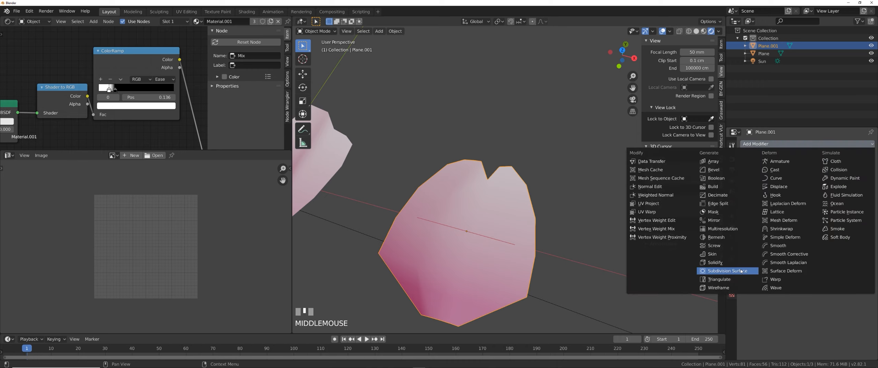
click(727, 270)
middle_drag(504, 240, 499, 223)
shift+middle_drag(499, 223, 523, 171)
key(Tab)
key(Tab)
click(774, 166)
Dissolve three horizontal edge loops across the subdivided petal's upper, middle and lower body.
key(Tab)
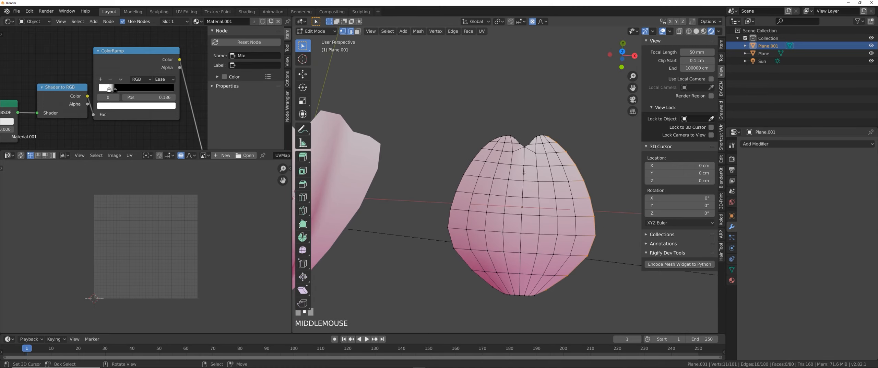
alt+right_click(501, 164)
alt+shift+right_click(500, 195)
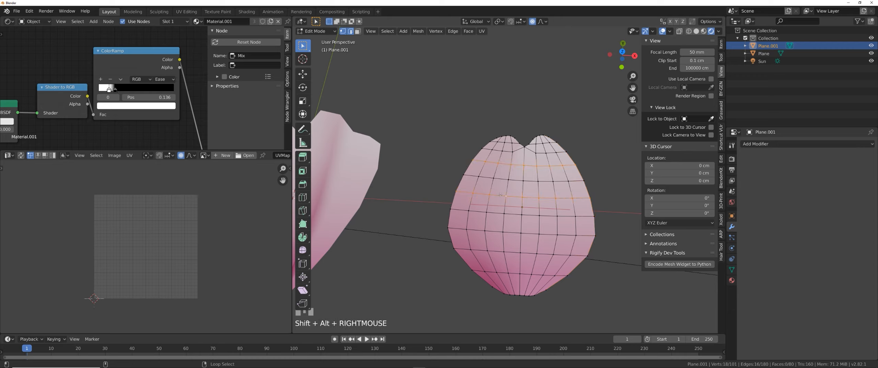
alt+shift+right_click(497, 232)
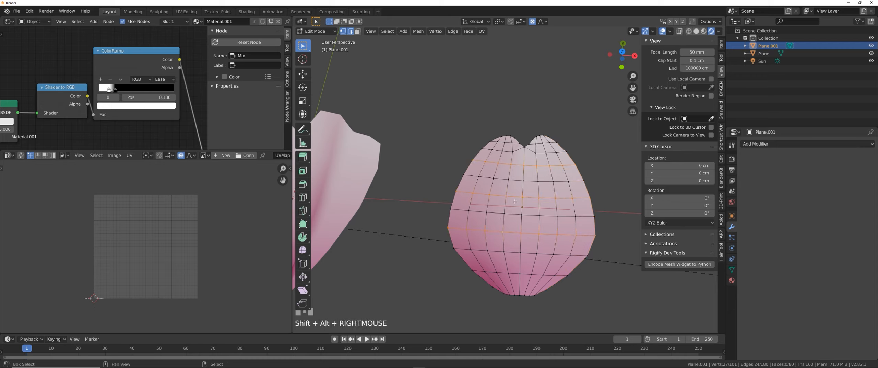
shift+middle_drag(515, 201, 482, 207)
key(ctrl+x)
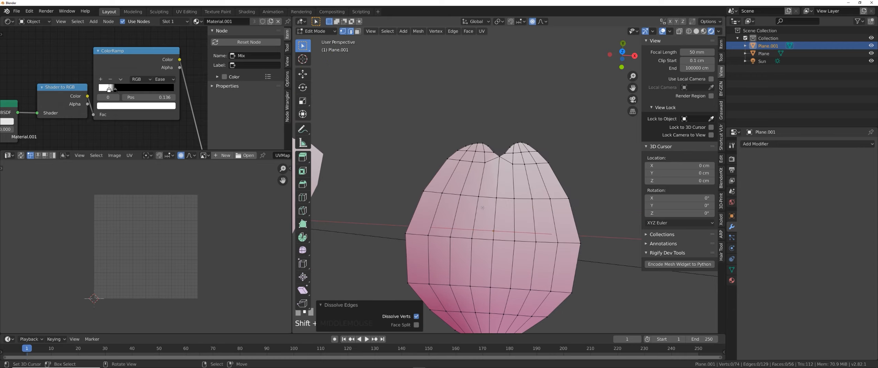
Dissolve two vertical edge loops, one running through each lobe of the petal.
scroll(483, 207, up, 1)
alt+right_click(447, 210)
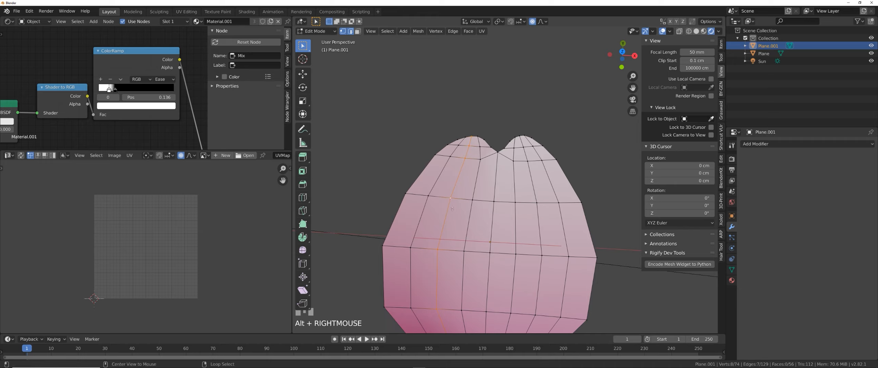
key(x)
click(541, 216)
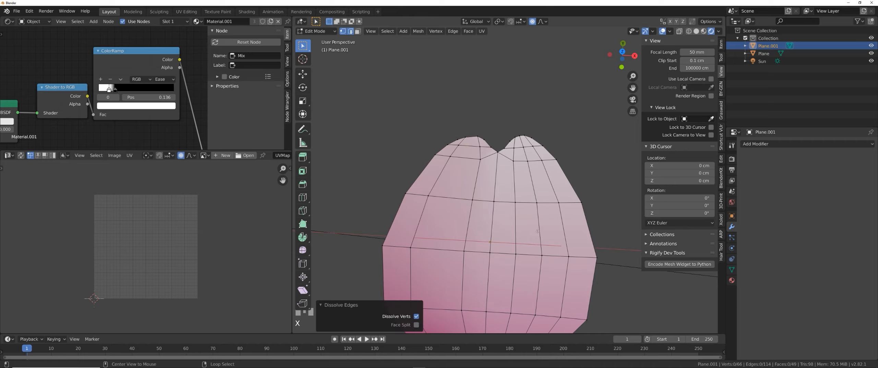
alt+right_click(539, 230)
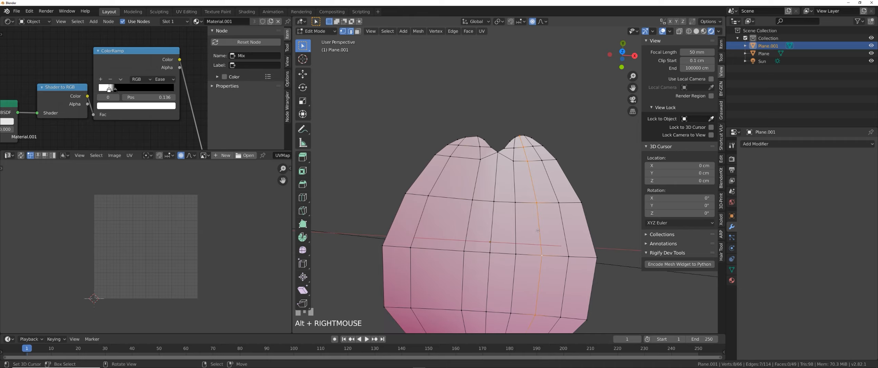
key(x)
click(543, 231)
middle_drag(548, 230, 462, 255)
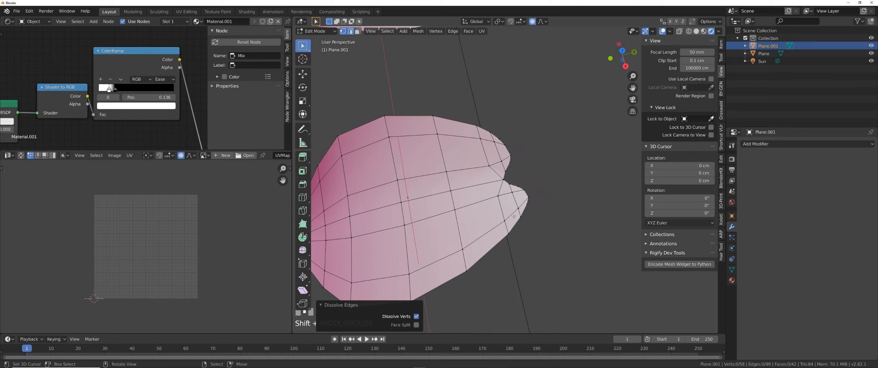
scroll(507, 212, up, 1)
middle_drag(521, 195, 514, 208)
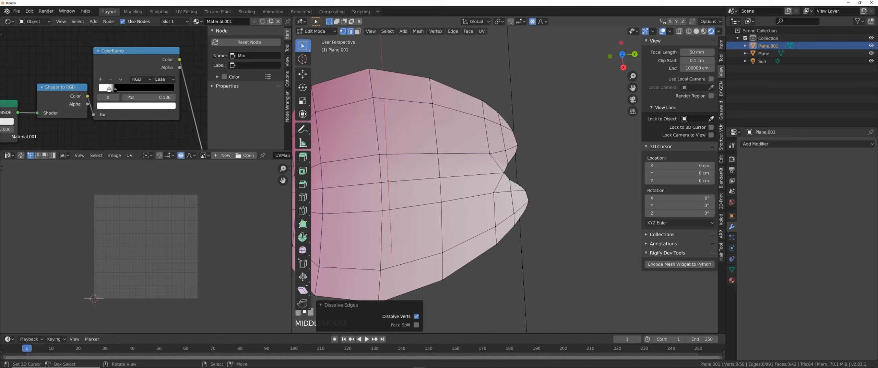
Return to object mode and duplicate the second petal along the X axis, placing the copy beside it without overlap.
shift+middle_drag(438, 167, 539, 173)
middle_drag(470, 222, 561, 195)
key(Tab)
scroll(517, 194, down, 2)
scroll(517, 194, down, 3)
middle_drag(497, 218, 499, 242)
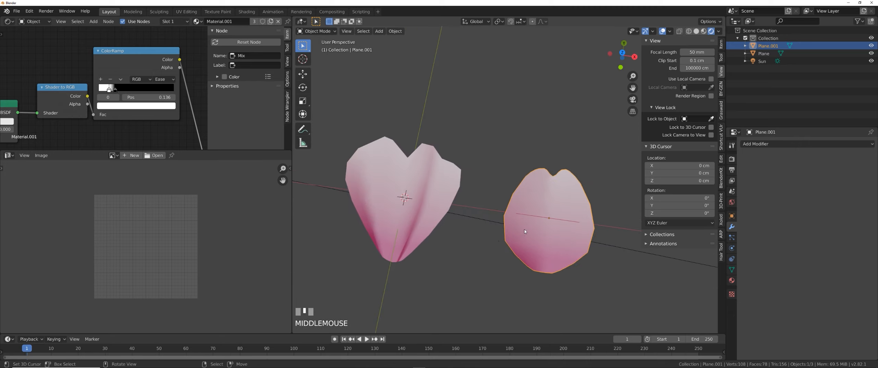
scroll(523, 233, down, 1)
scroll(520, 234, up, 1)
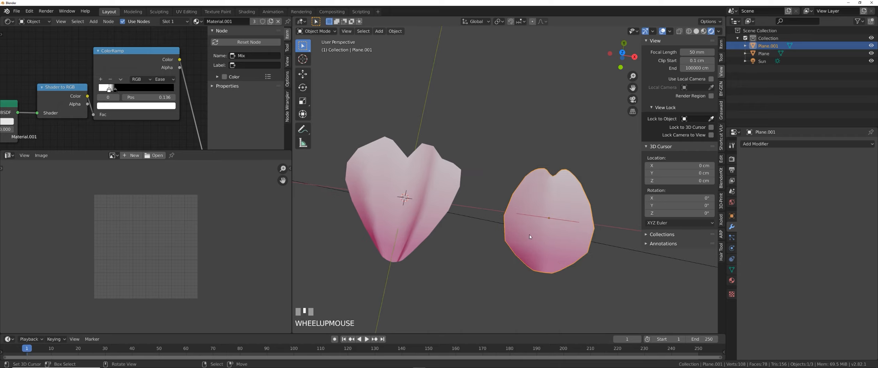
mouse_move(520, 235)
shift+middle_down()
mouse_move(472, 231)
mouse_move(485, 225)
mouse_move(508, 239)
shift+middle_up()
key(KP_7)
key(shift+d)
key(x)
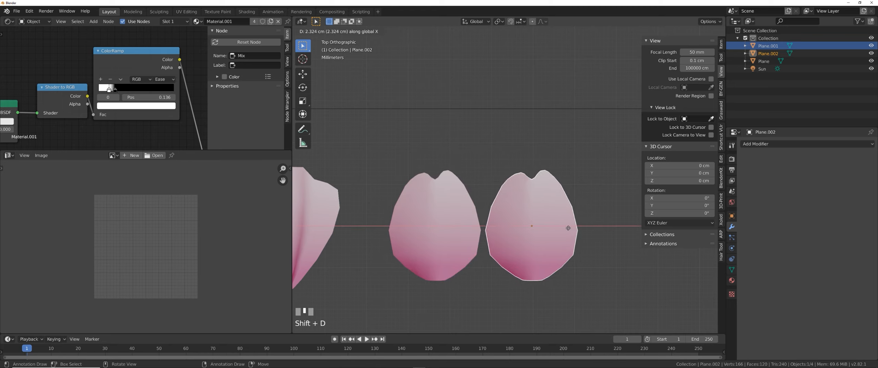
click(586, 230)
With proportional editing, stretch the copied petal's right lobe tip upward about 0.24 cm and pull its upper right edge outward about 0.26 cm.
shift+middle_drag(558, 230, 519, 225)
key(Tab)
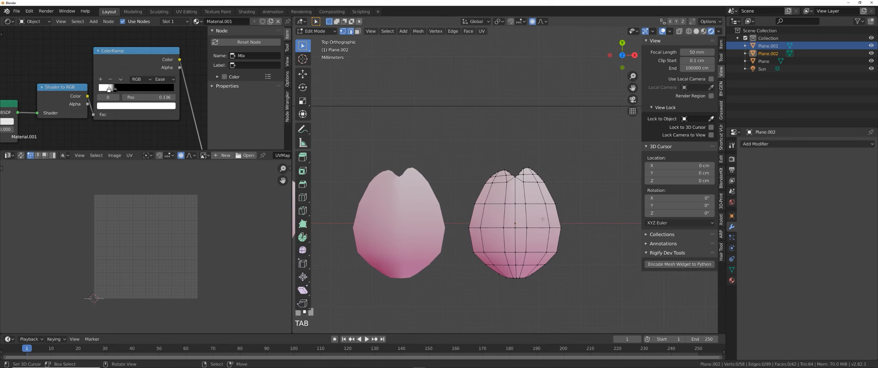
key(g)
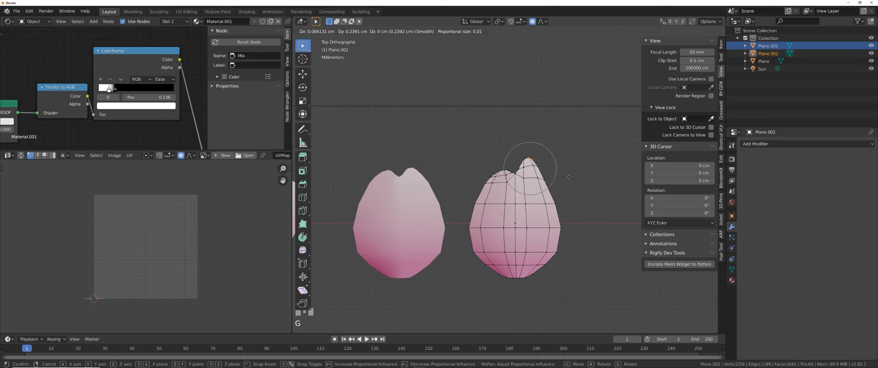
click(569, 177)
click(557, 202)
key(g)
scroll(567, 197, down, 5)
click(555, 171)
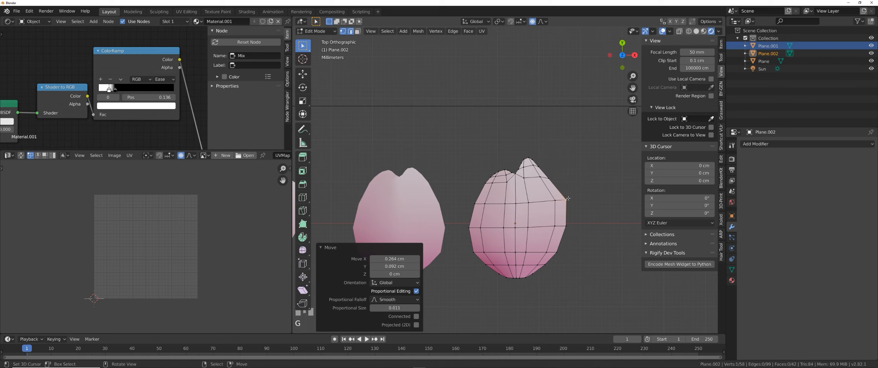
Push the copied petal's upper left edge vertex inward with proportional editing.
right_click(475, 203)
key(g)
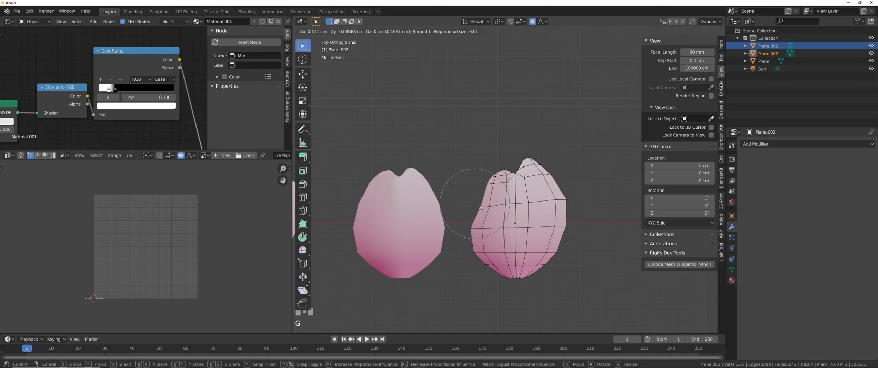
click(484, 204)
Raise the tip of the copied petal's left lobe and scale it to about 0.64 with proportional editing.
right_click(501, 171)
key(g)
click(500, 167)
key(s)
scroll(554, 177, up, 7)
key(g)
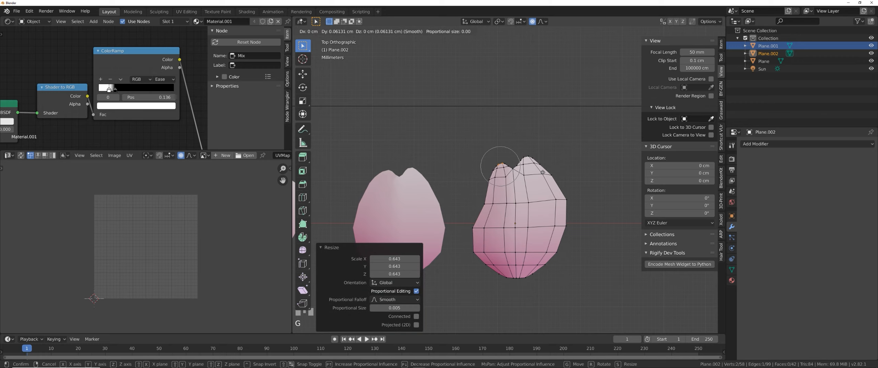
click(553, 173)
Adjust the position of the vertex on the copied petal's left edge and leave mesh editing.
shift+middle_drag(506, 203, 491, 191)
right_click(473, 192)
key(g)
click(475, 193)
key(Tab)
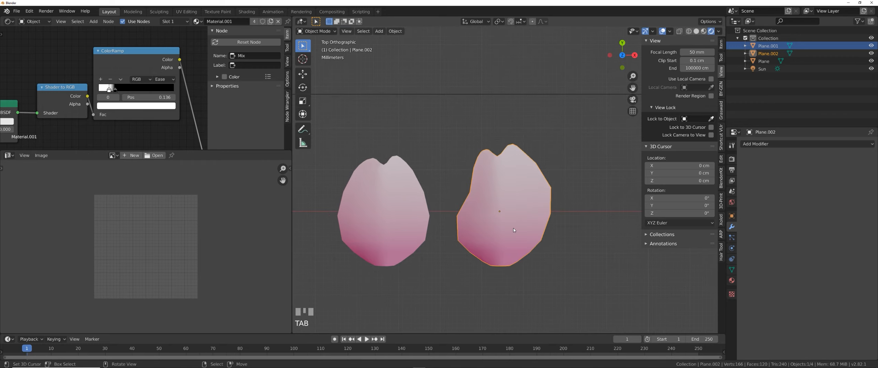
Select the heart-shaped petal and preview its Vector Math gradient node directly as the material output.
scroll(467, 233, down, 2)
shift+middle_drag(467, 234, 515, 235)
scroll(528, 230, up, 2)
scroll(528, 230, down, 2)
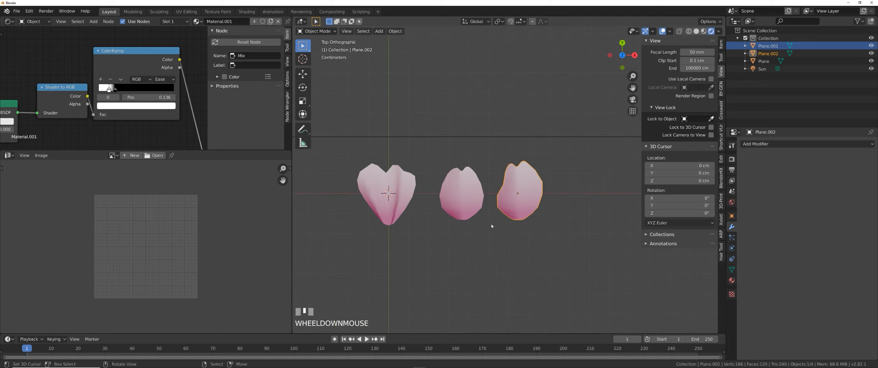
shift+middle_drag(403, 205, 432, 202)
right_click(432, 202)
scroll(114, 118, down, 6)
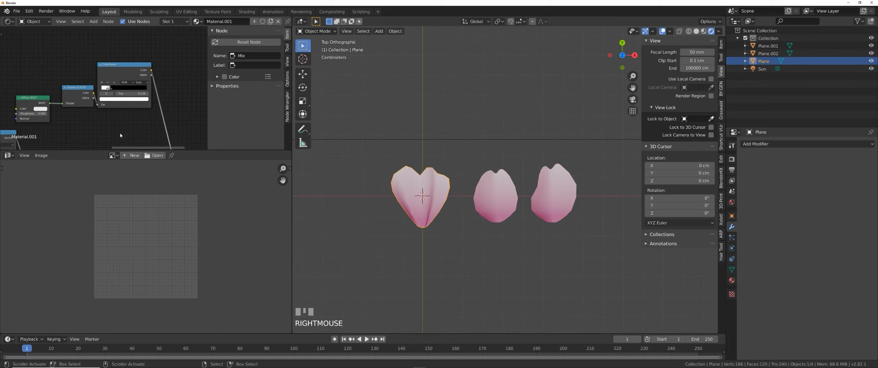
scroll(114, 117, up, 1)
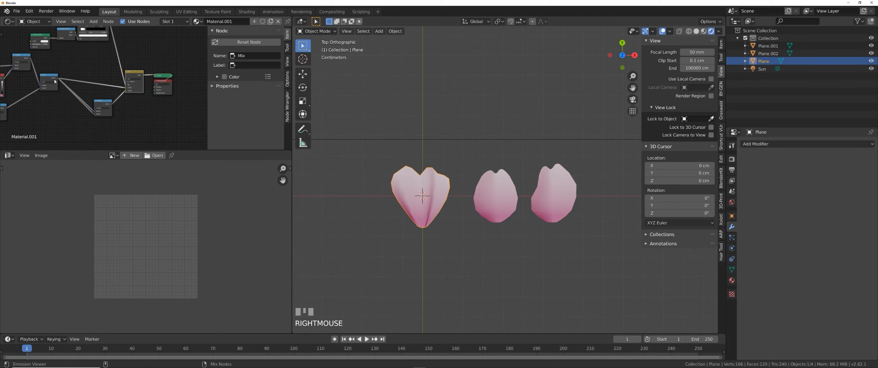
ctrl+shift+click(49, 82)
Save the Blender file containing the three petal variations.
middle_drag(512, 230, 503, 219)
scroll(503, 219, down, 2)
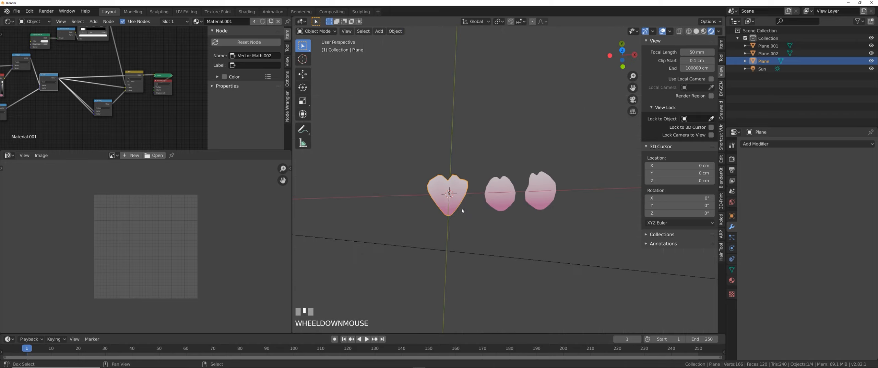
shift+middle_drag(467, 194, 498, 203)
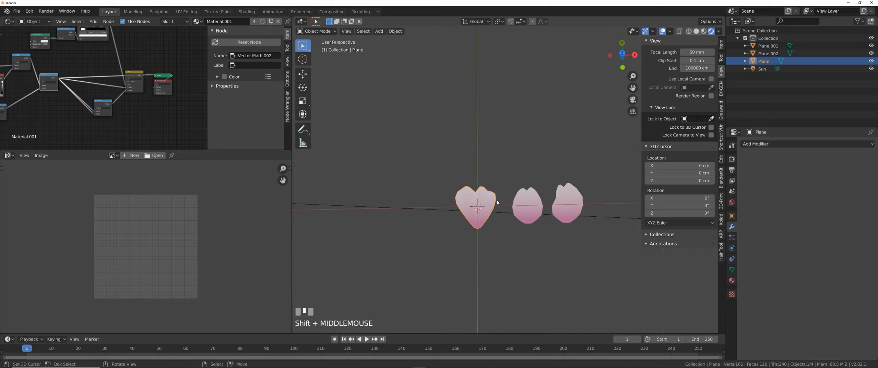
key(ctrl+s)
click(535, 174)
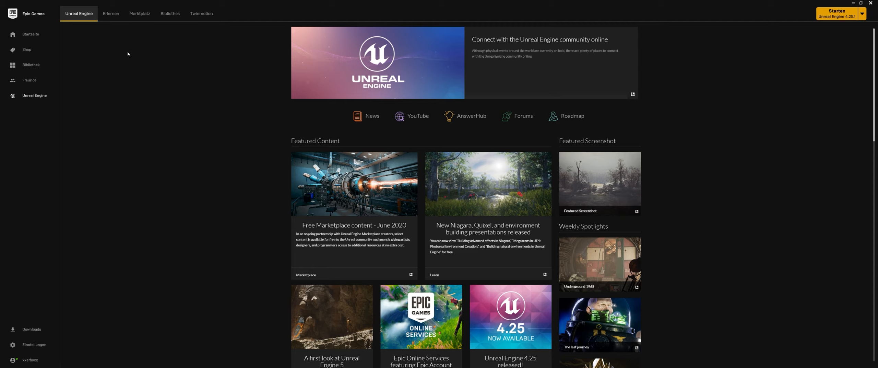
Switch to the Epic Games Launcher's library and launch Unreal Engine 4.25.1.
click(168, 14)
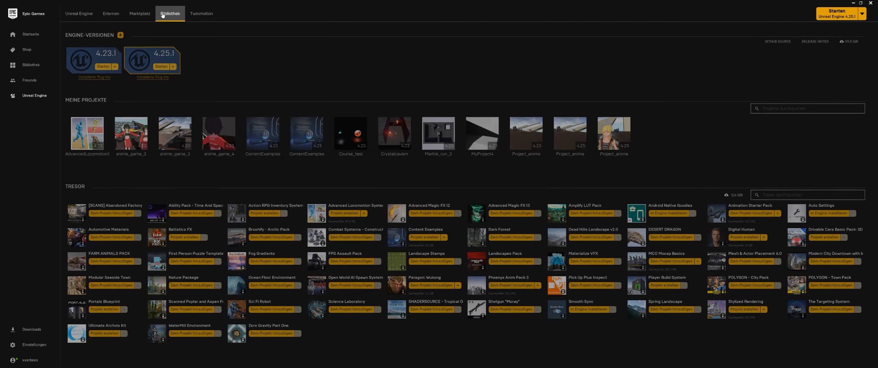
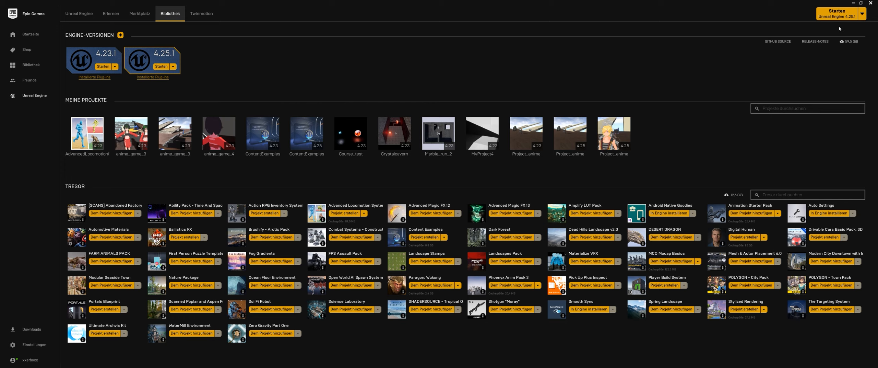
click(162, 67)
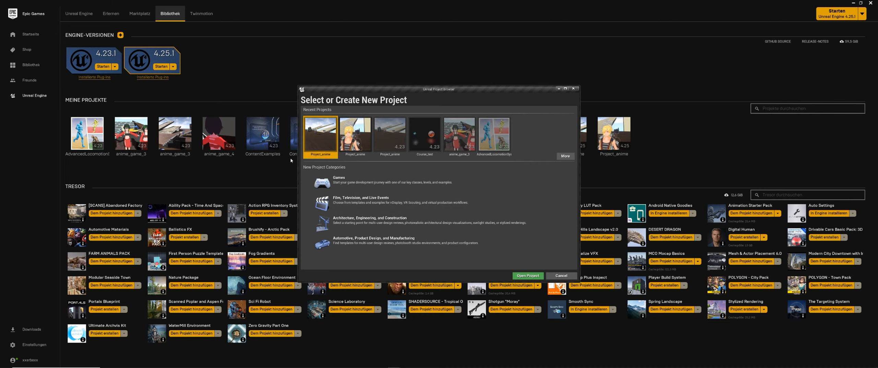
drag(443, 91, 457, 66)
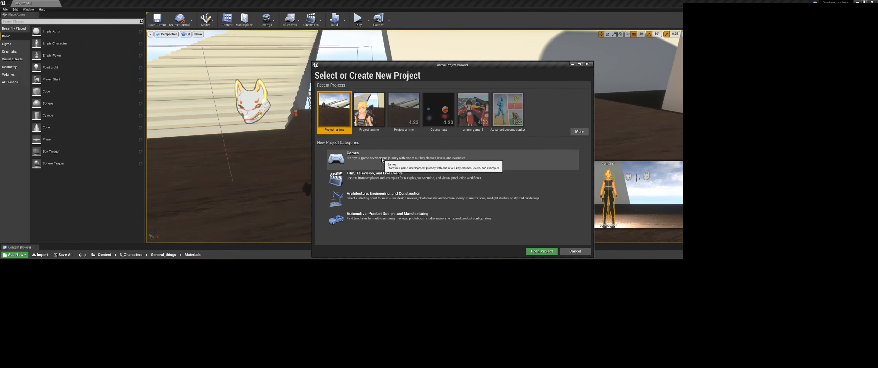
Choose the Games category and the Blank template for a new Unreal project.
click(363, 158)
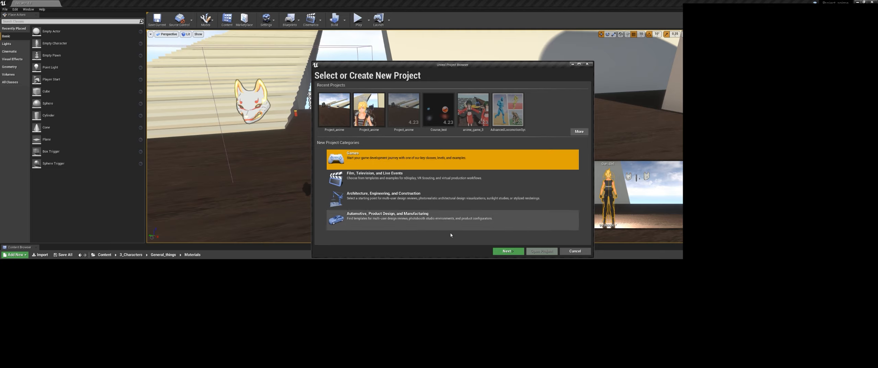
click(507, 251)
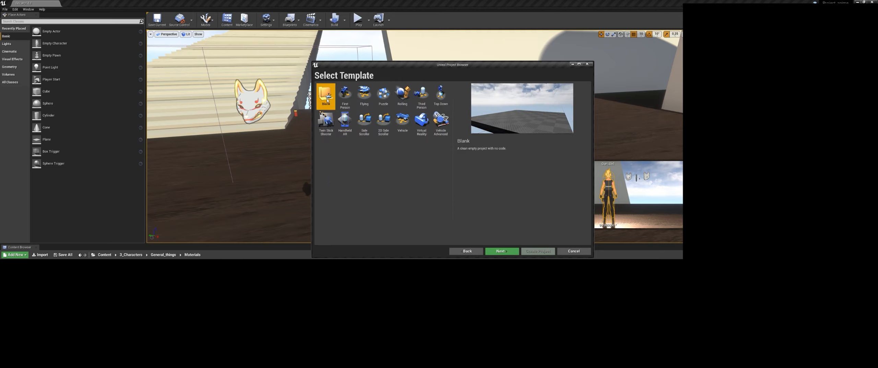
click(500, 251)
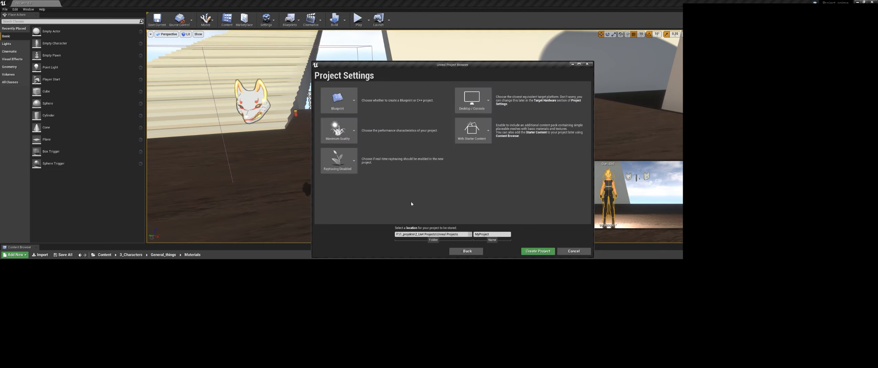
Configure the new project as Blueprint, Maximum Quality, Raytracing Disabled, Desktop / Console and With Starter Content.
click(351, 102)
click(350, 127)
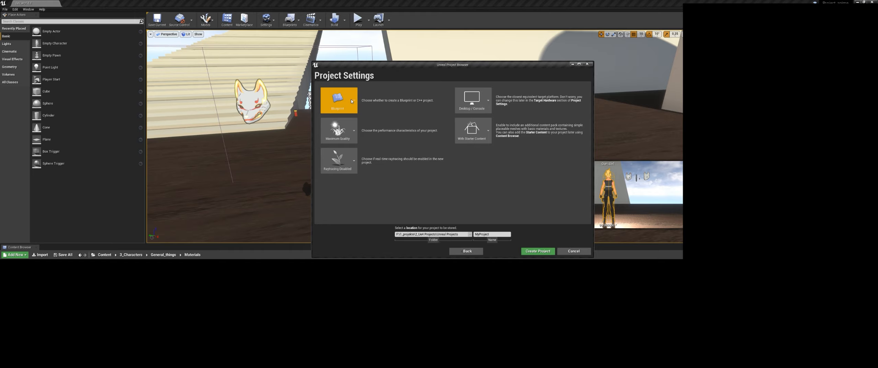
click(355, 134)
click(343, 159)
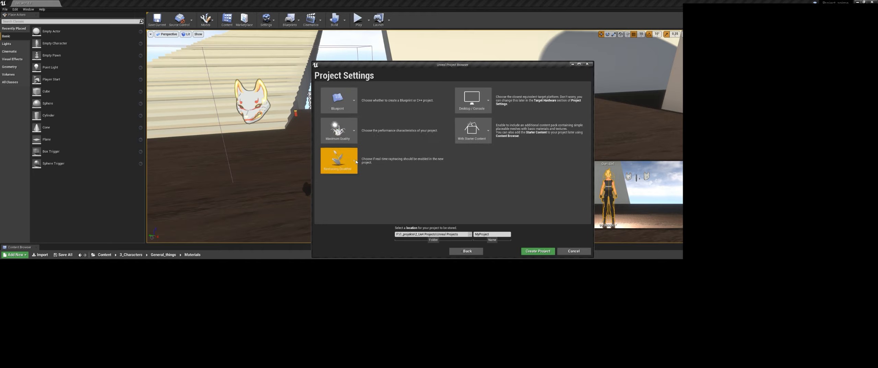
click(473, 100)
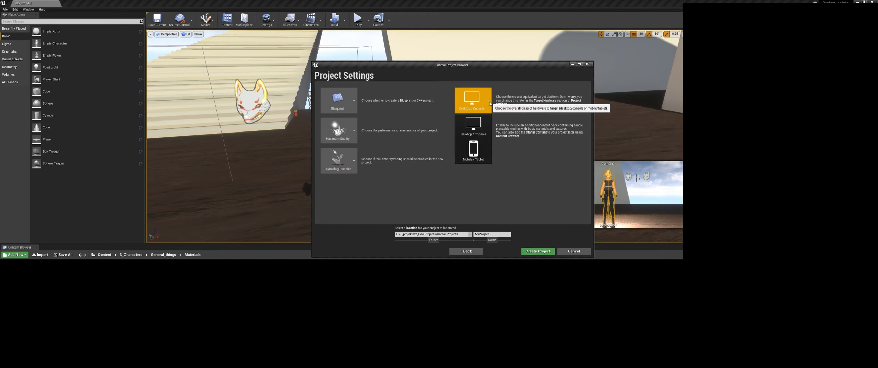
click(473, 129)
click(459, 134)
click(459, 133)
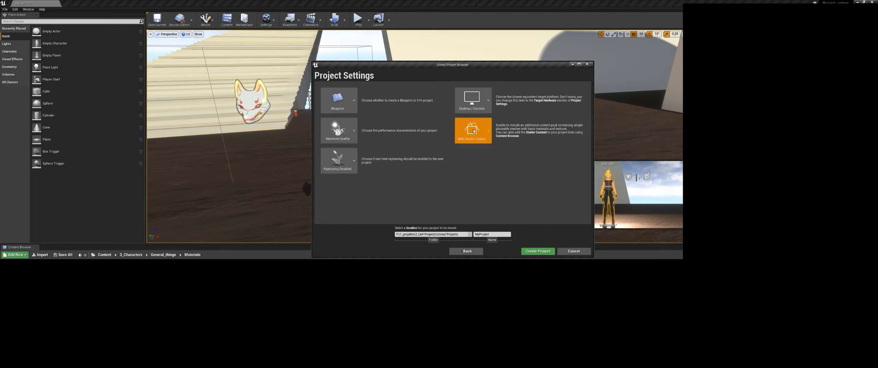
Check the new project's storage folder and name fields, and cancel the project creation.
click(470, 236)
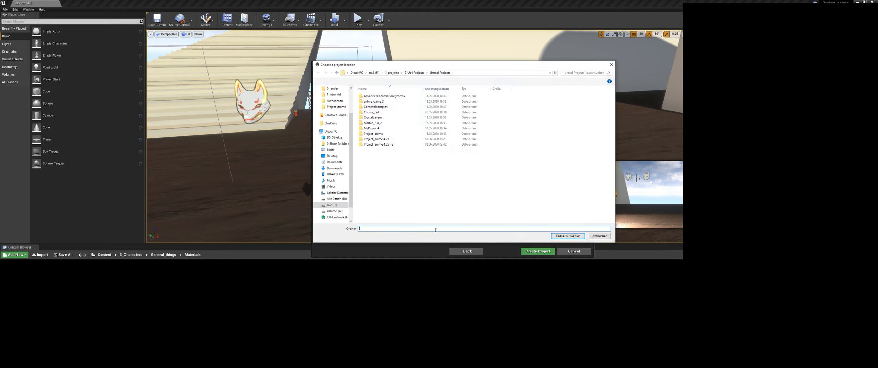
click(600, 237)
click(487, 234)
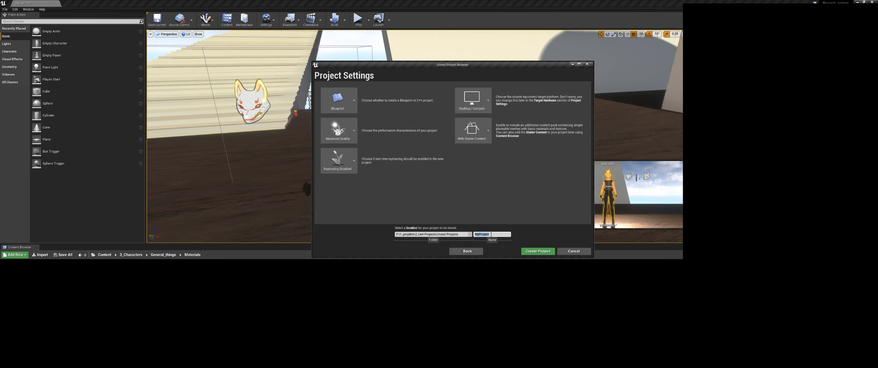
click(565, 245)
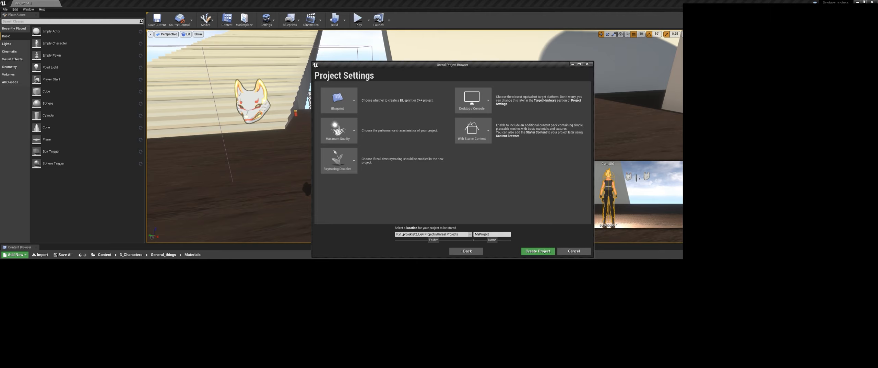
click(573, 250)
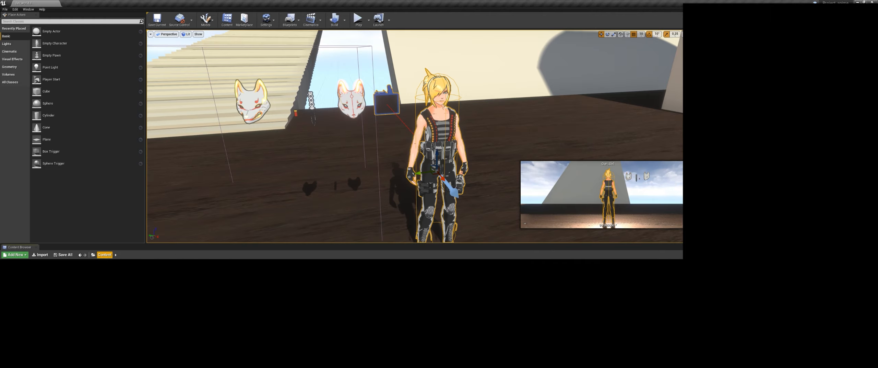
Go to the root Content folder of the existing Unreal project and examine the level around the character and rock.
click(105, 254)
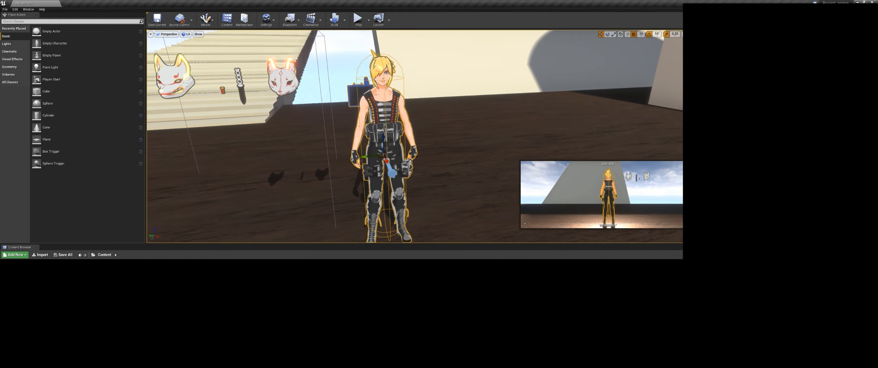
right_drag(464, 150, 533, 110)
key(d)
key(s)
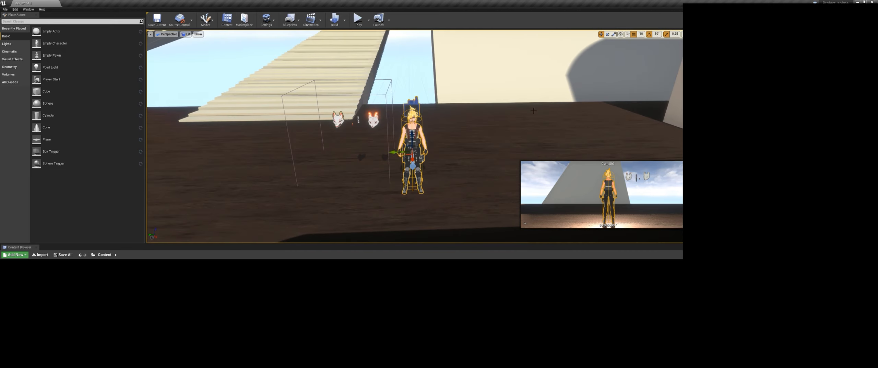
right_drag(404, 167, 435, 149)
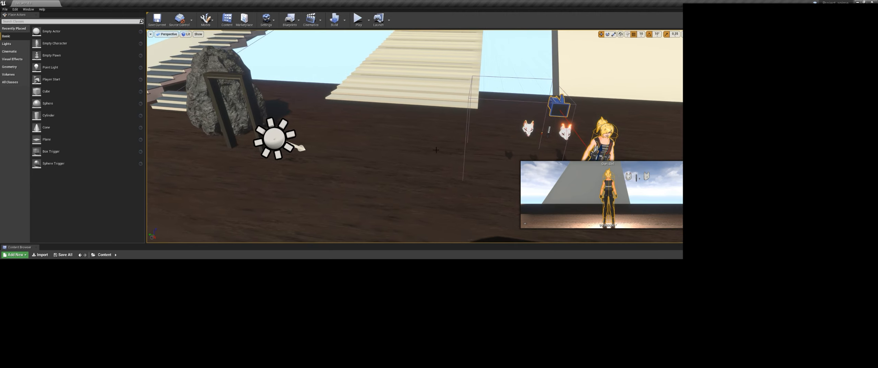
right_drag(406, 187, 327, 208)
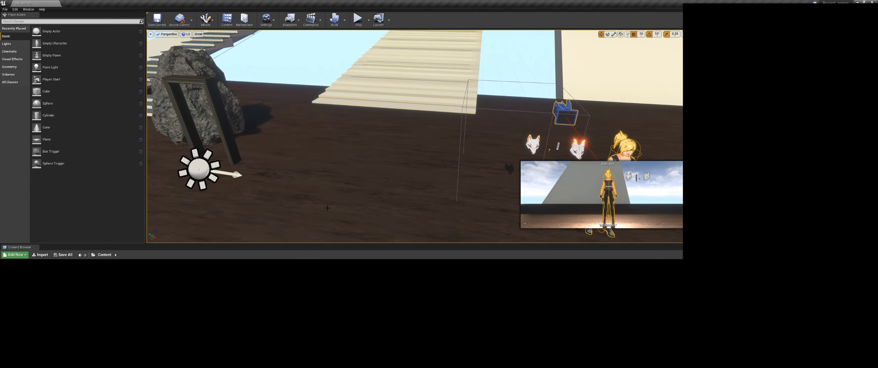
right_drag(394, 152, 331, 195)
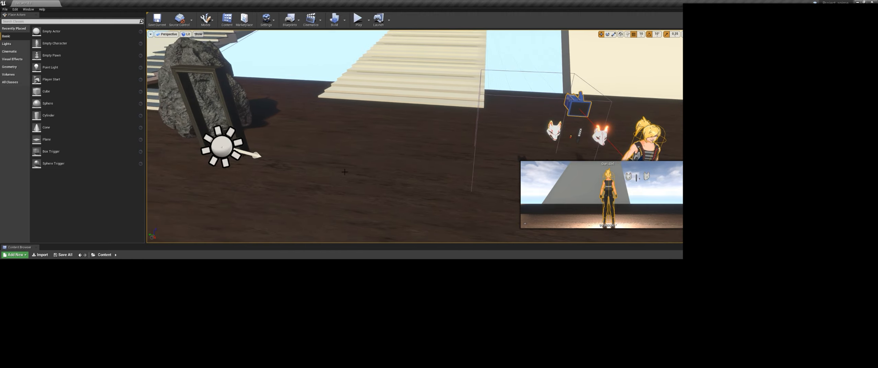
Open the 6_niagra_test folder in the project's root Content folder.
mouse_move(345, 172)
right_down()
mouse_move(384, 168)
mouse_move(353, 172)
right_up()
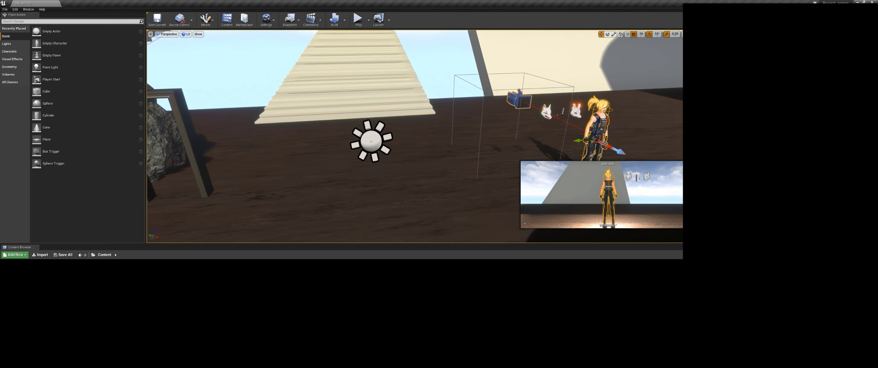
right_drag(422, 151, 377, 156)
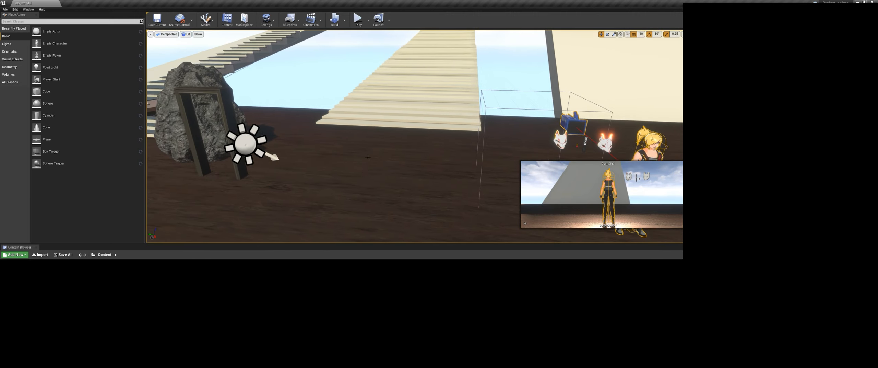
right_click(314, 292)
click(283, 318)
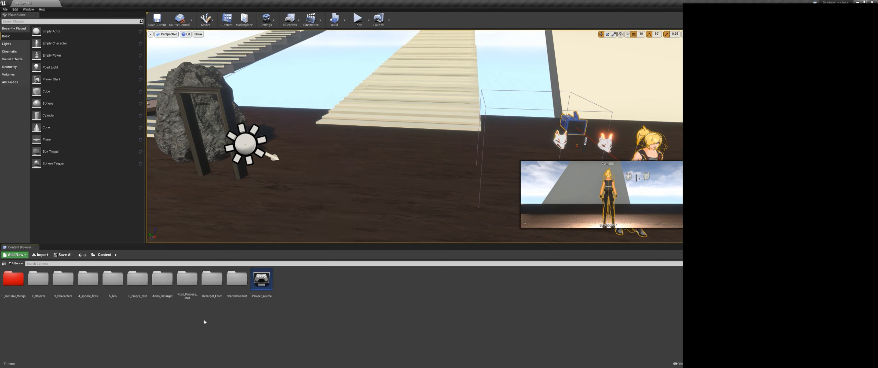
right_click(326, 288)
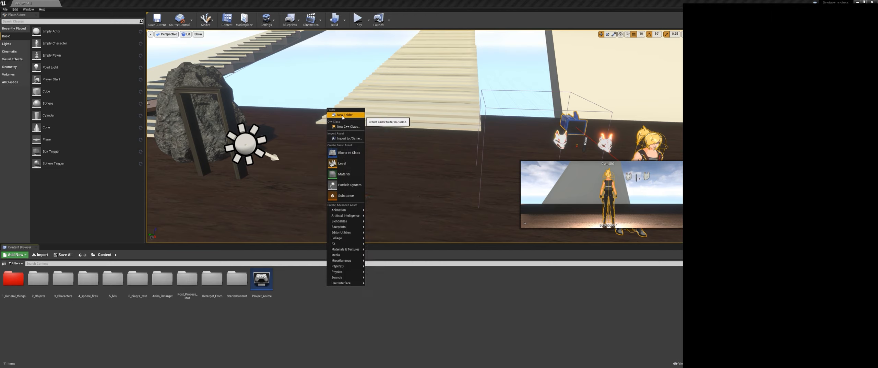
click(299, 304)
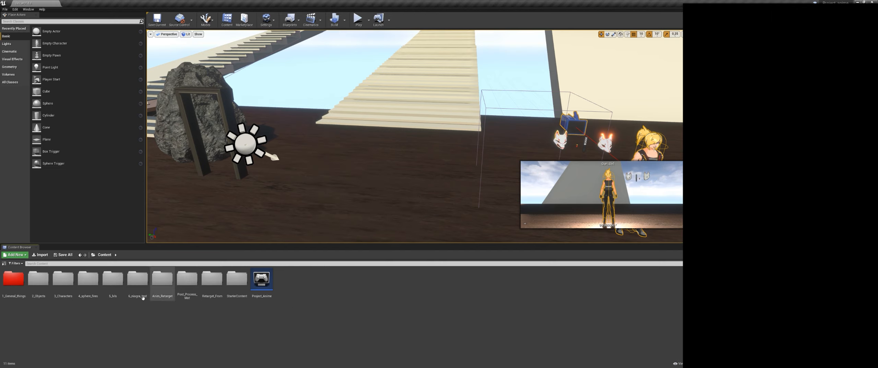
double_click(138, 278)
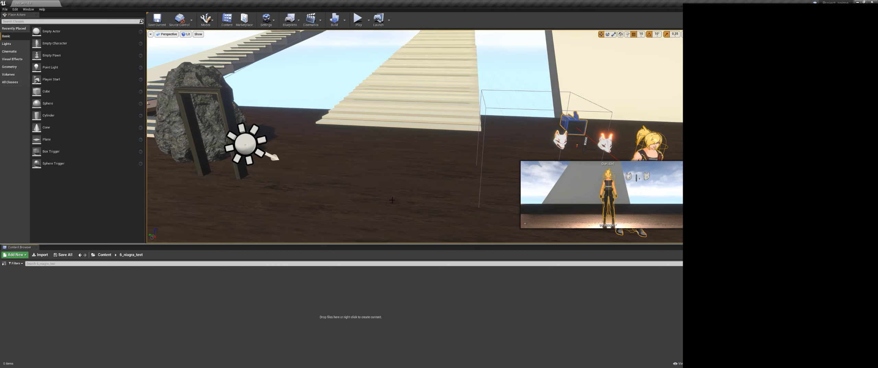
Create a Niagara System from selected emitters in the 6_niagra_test folder, adding the Empty emitter template.
middle_drag(401, 182, 411, 185)
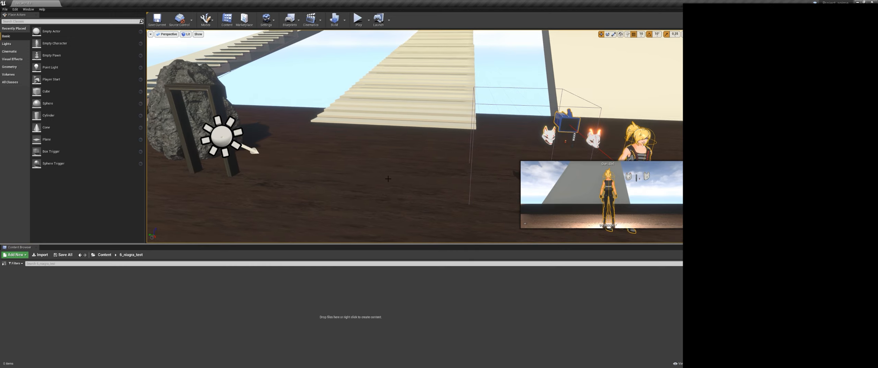
right_click(40, 284)
mouse_move(55, 241)
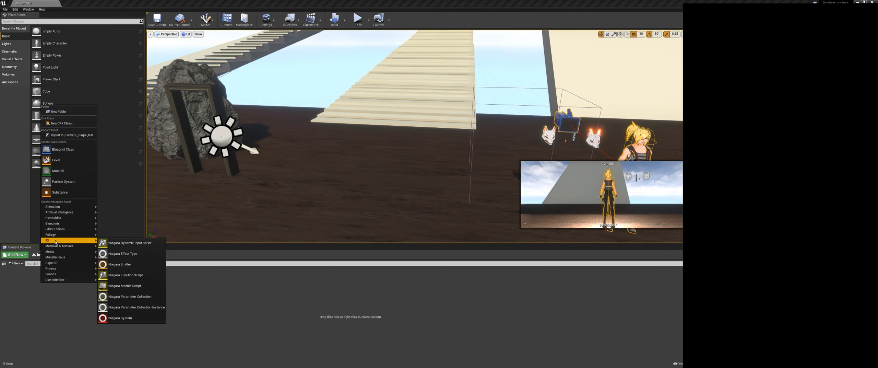
click(130, 318)
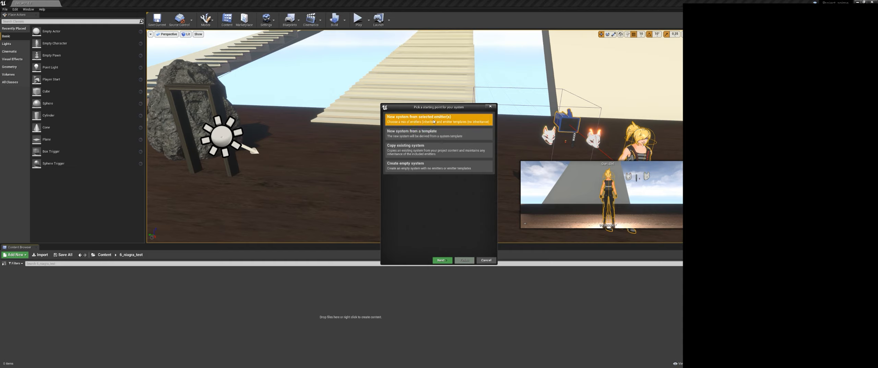
click(442, 259)
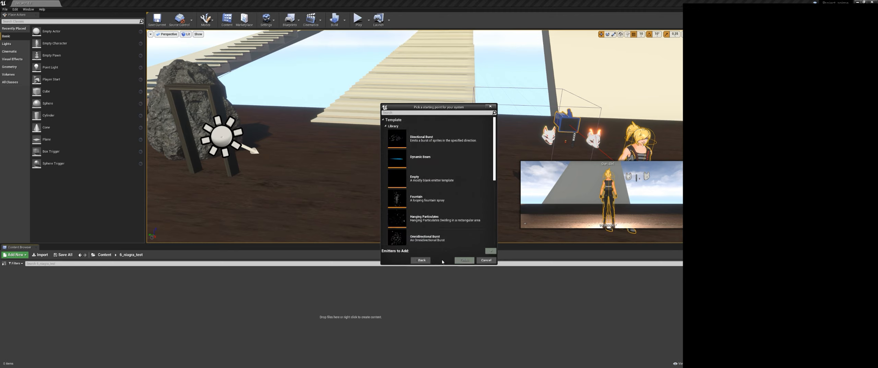
click(412, 183)
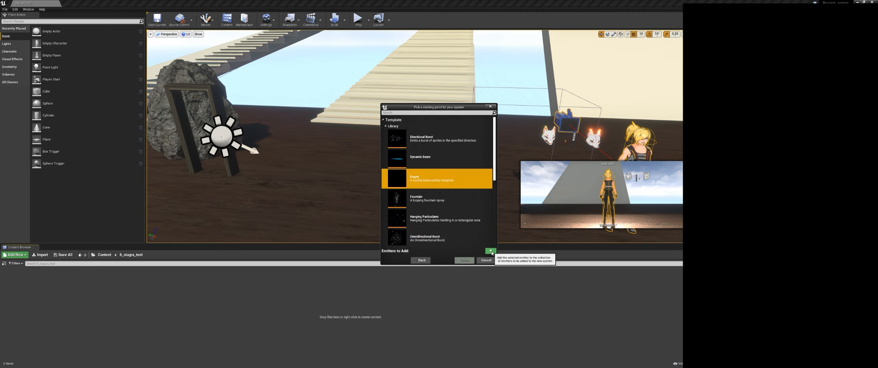
click(491, 251)
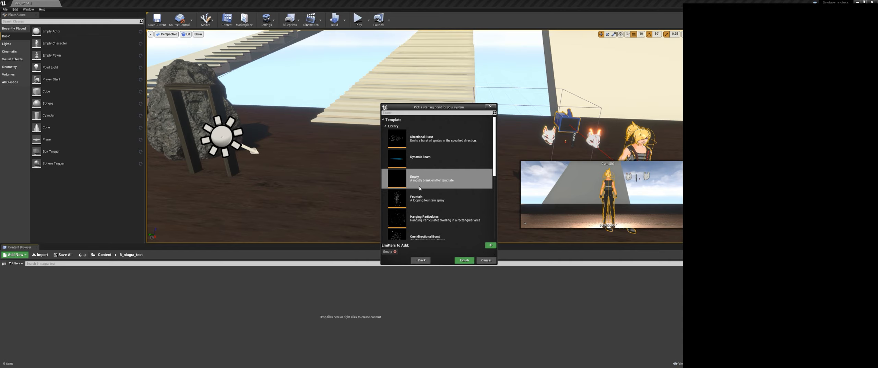
click(464, 260)
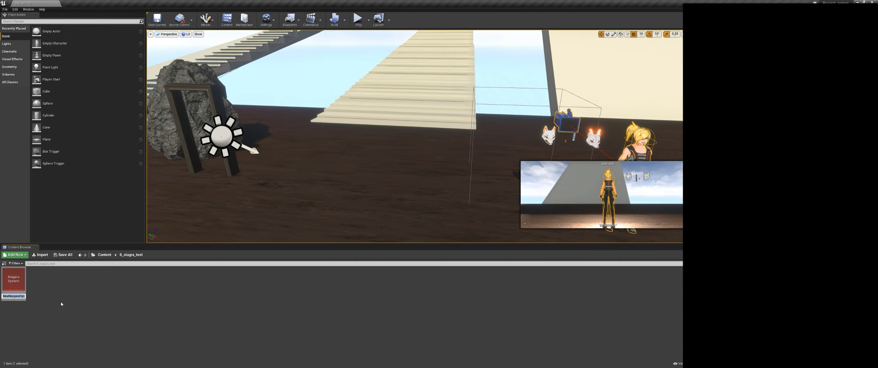
Name the new Niagara System Cherry_blossom.
text(Chen)
text(ry)
text(_b)
text(lossom)
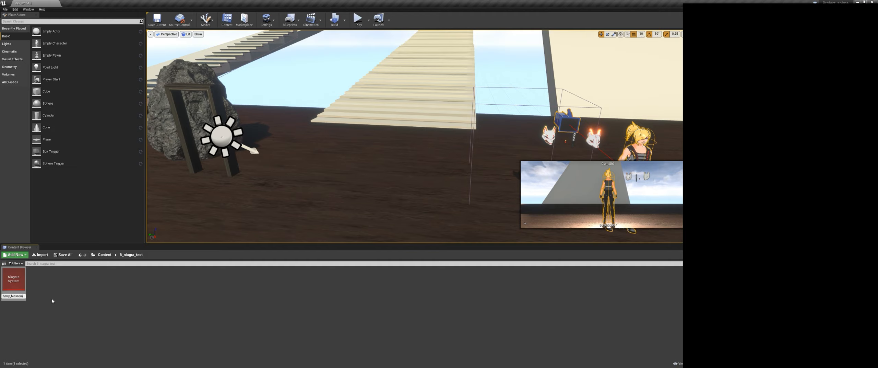
key(Return)
Open the Cherry_blossom system for editing and select its Empty emitter to show the emitter's properties.
double_click(17, 283)
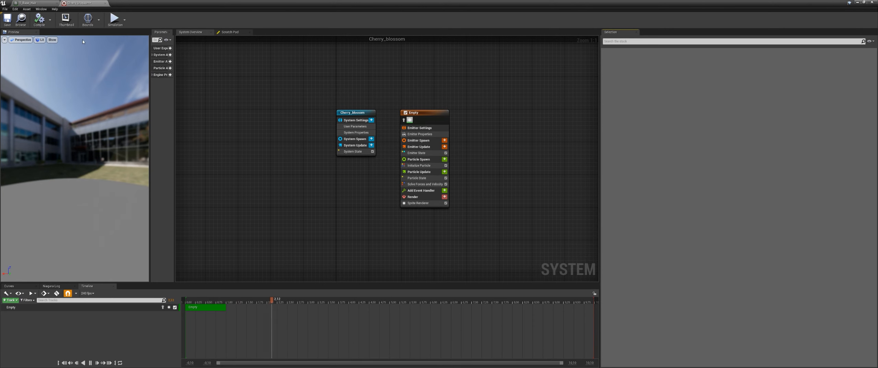
click(440, 123)
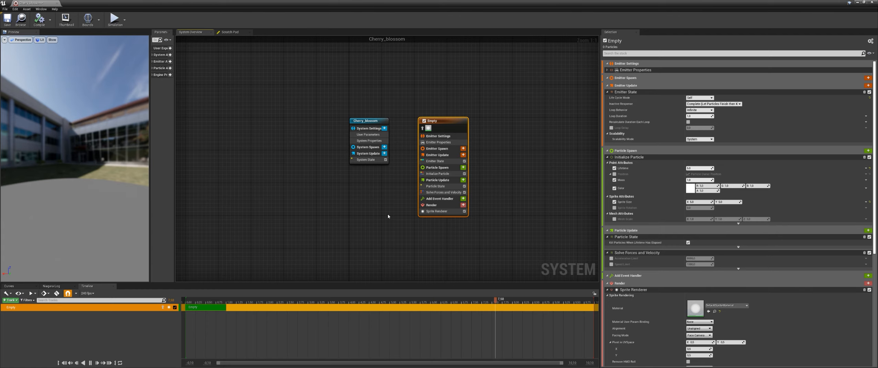
Move the Empty emitter node slightly closer to the Cherry_blossom system node in the overview graph.
right_drag(336, 242, 348, 241)
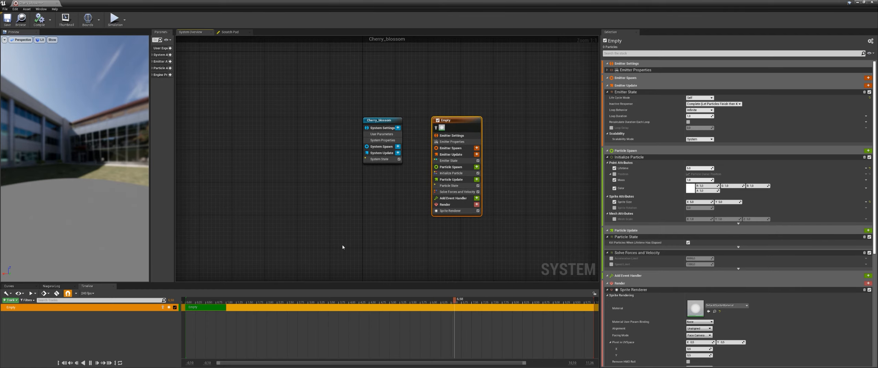
right_drag(370, 220, 298, 214)
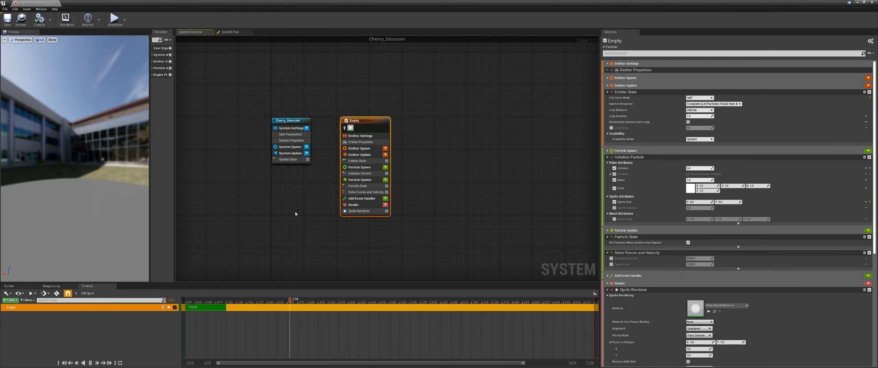
right_drag(299, 212, 323, 215)
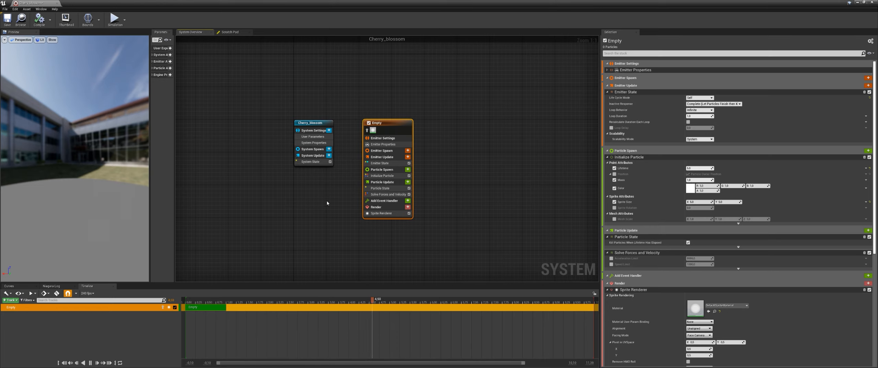
right_drag(327, 202, 328, 206)
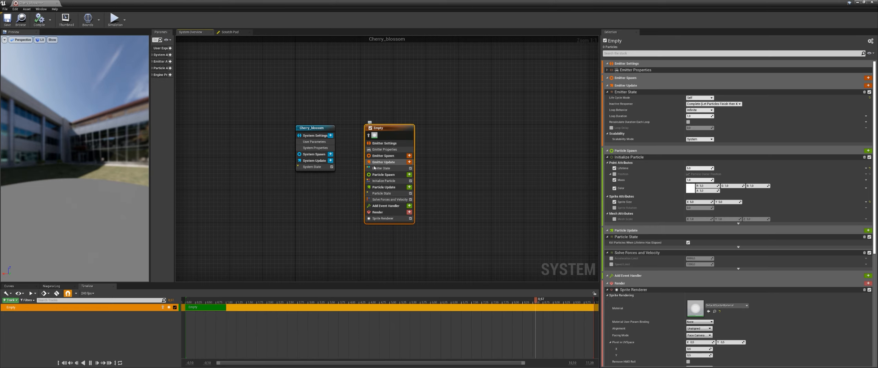
drag(389, 140, 379, 136)
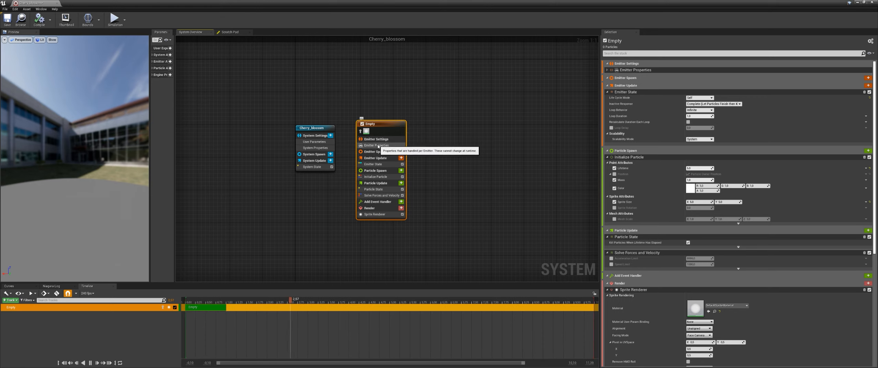
right_drag(427, 152, 420, 177)
drag(378, 135, 373, 136)
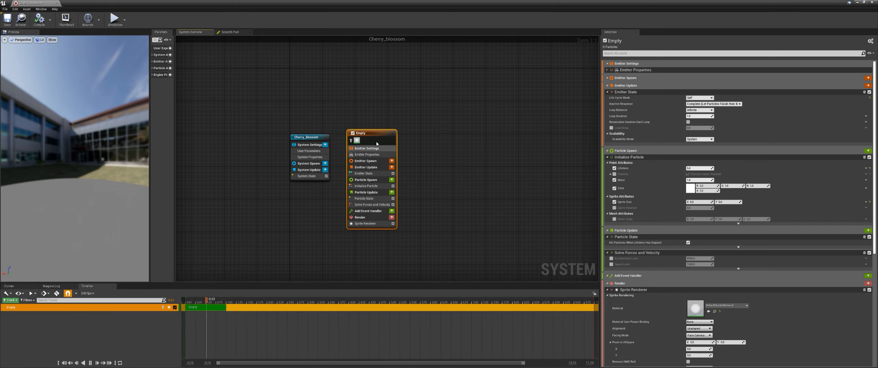
drag(378, 136, 377, 132)
Examine the Empty emitter's complete module stack, then its Emitter Settings and Particle Spawn groups individually.
click(461, 142)
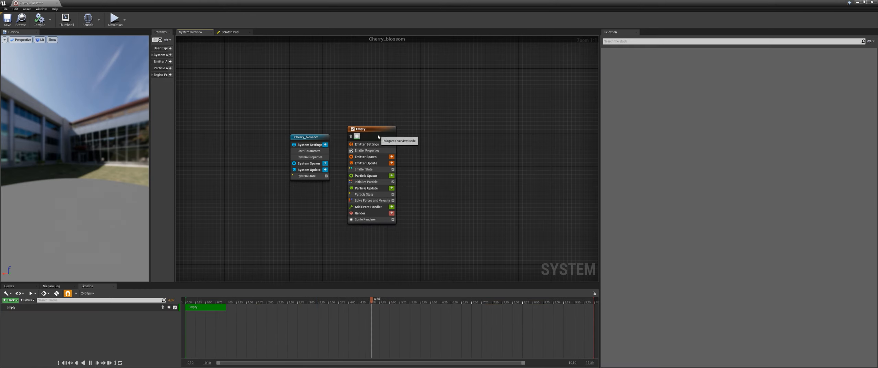
click(375, 136)
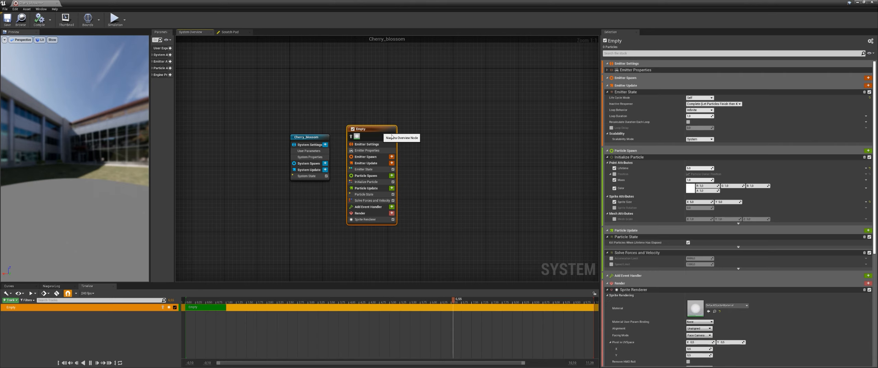
click(364, 144)
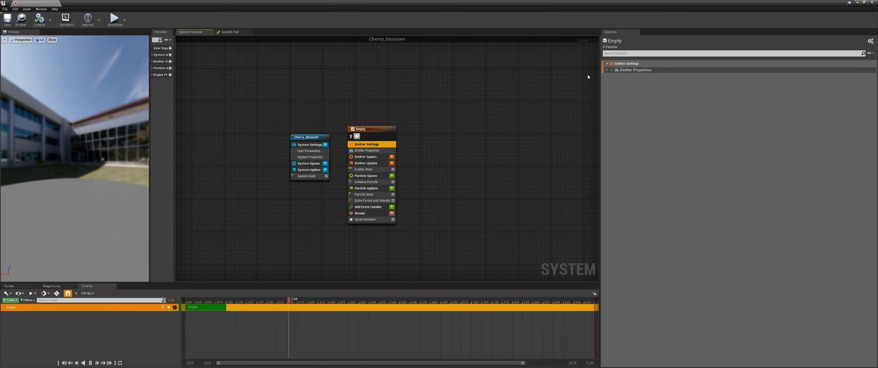
click(375, 132)
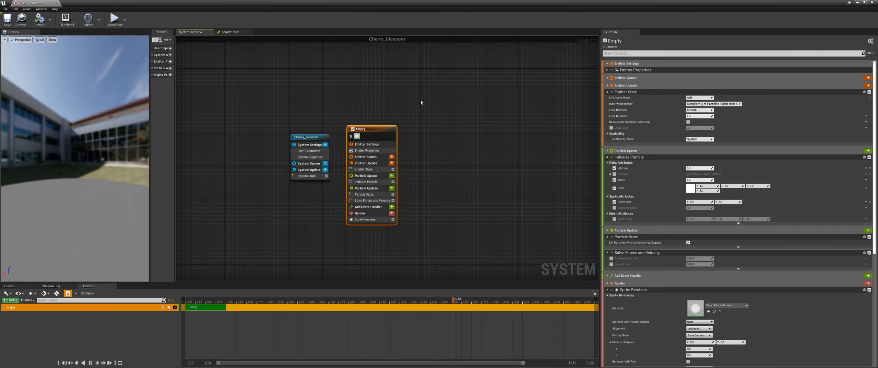
click(375, 144)
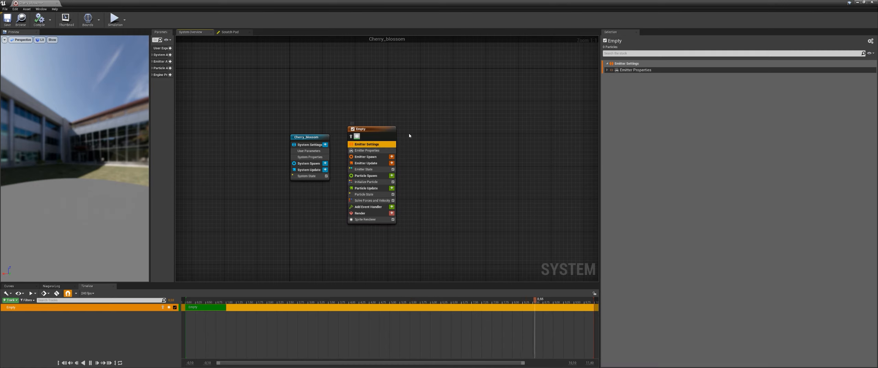
click(376, 131)
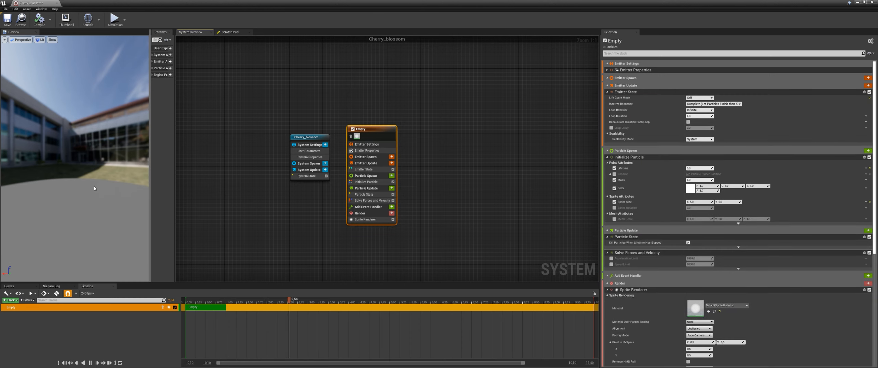
right_drag(300, 221, 286, 218)
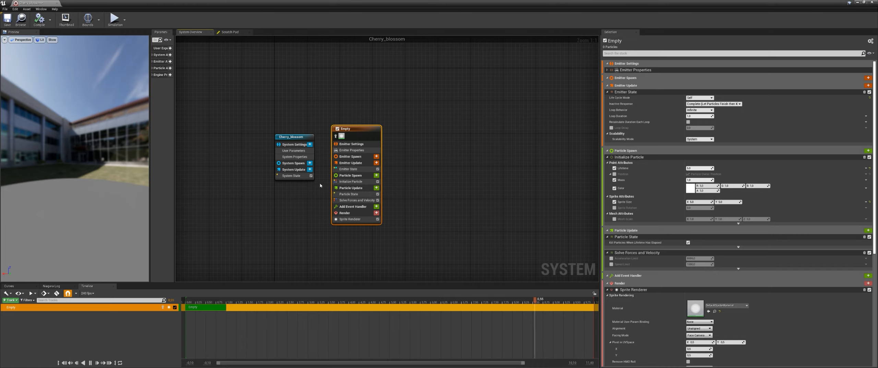
click(350, 176)
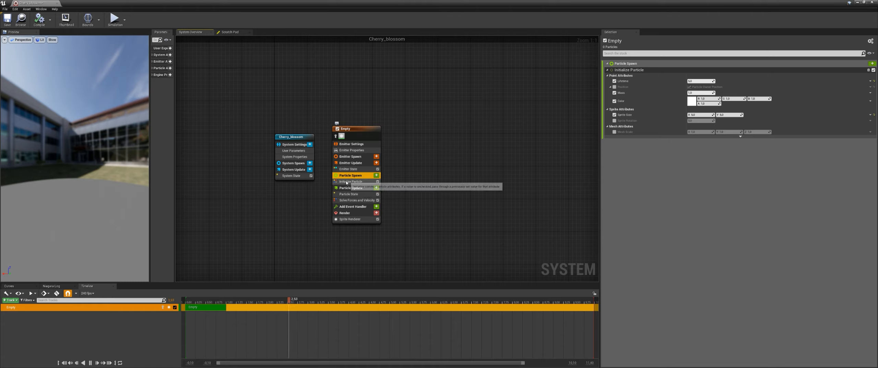
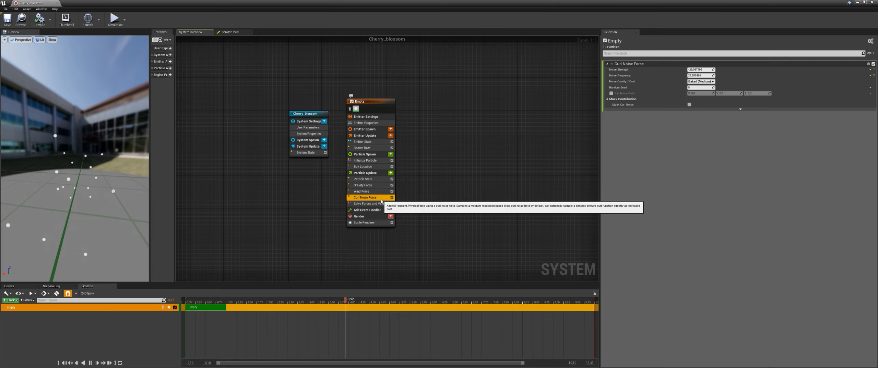
Remove the Curl Noise Force module from the Empty emitter and select the whole emitter.
key(Delete)
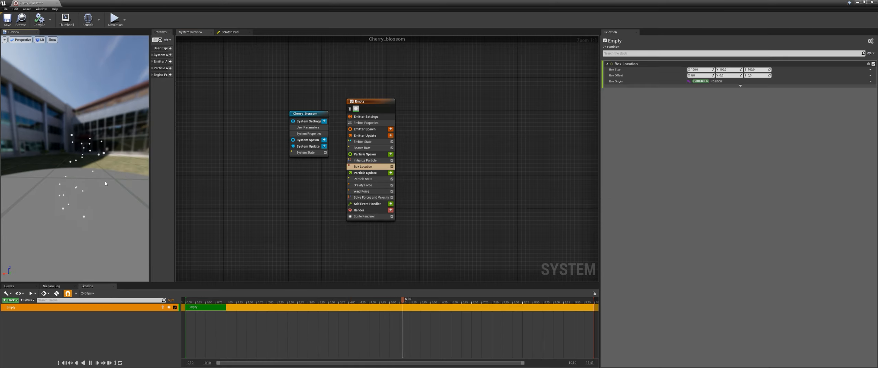
drag(106, 184, 106, 185)
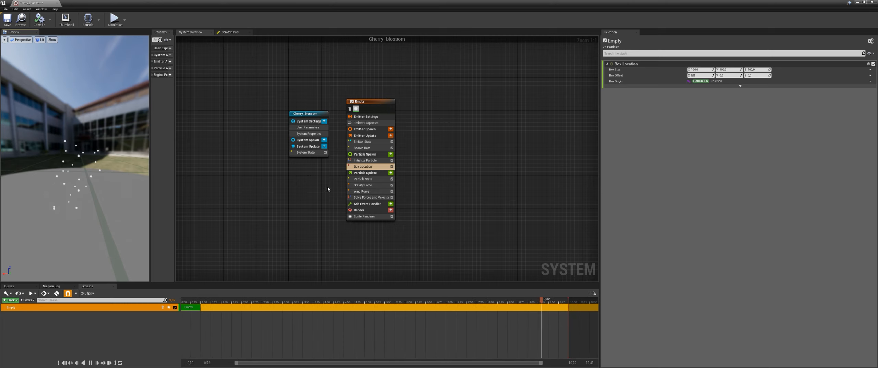
click(373, 103)
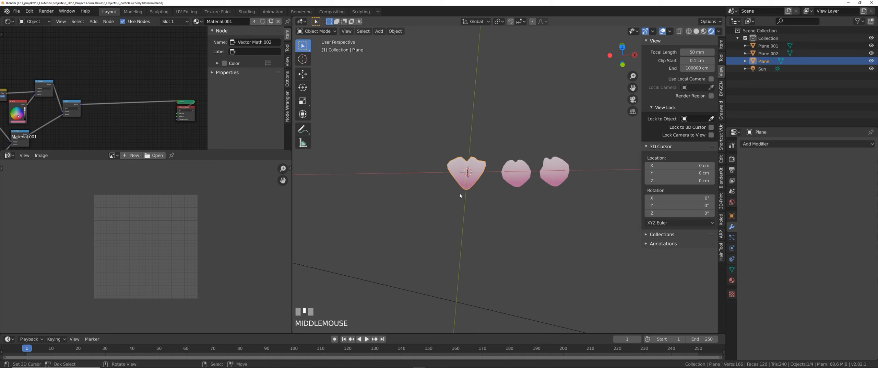
In Blender, delete the Sun light from the petal scene.
shift+middle_drag(496, 202, 471, 230)
scroll(496, 240, down, 2)
scroll(402, 202, down, 3)
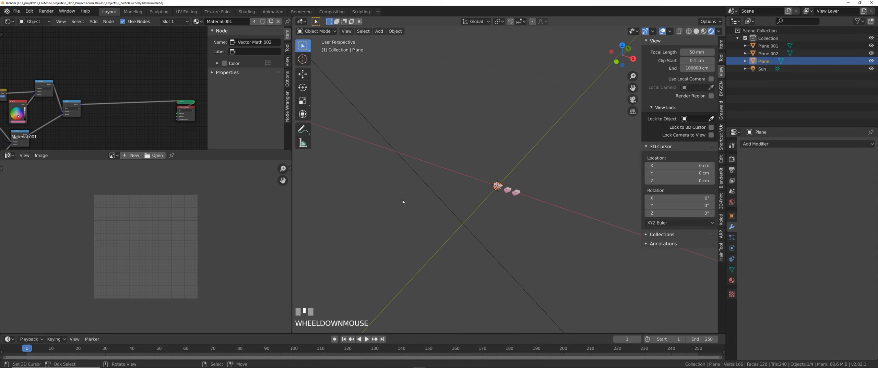
key(x)
click(380, 133)
Select the heart-shaped petal at the world origin and open the FBX export settings for it.
scroll(456, 220, up, 5)
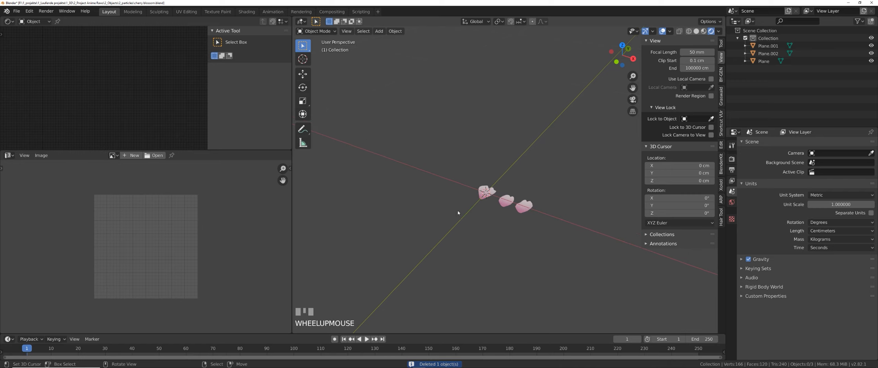
middle_drag(456, 221, 475, 231)
right_click(473, 216)
scroll(470, 239, up, 1)
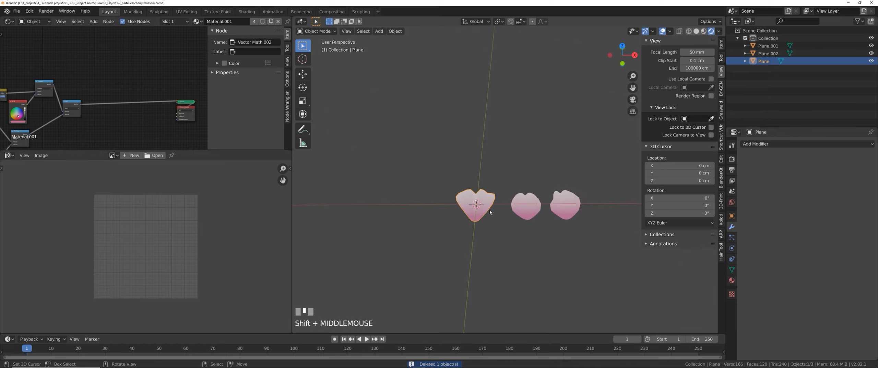
click(16, 11)
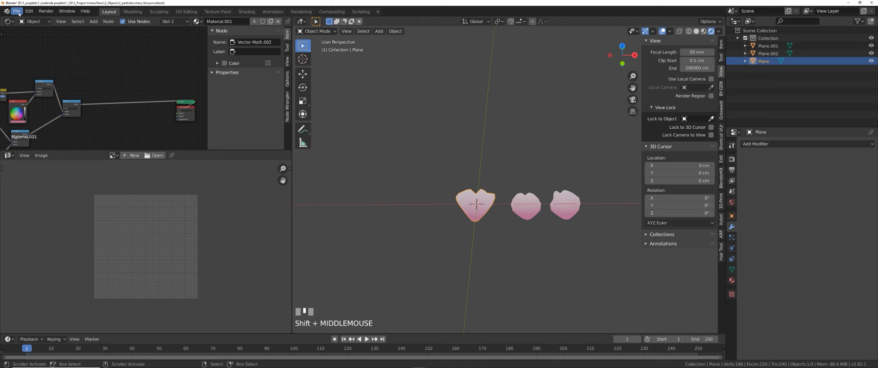
mouse_move(31, 122)
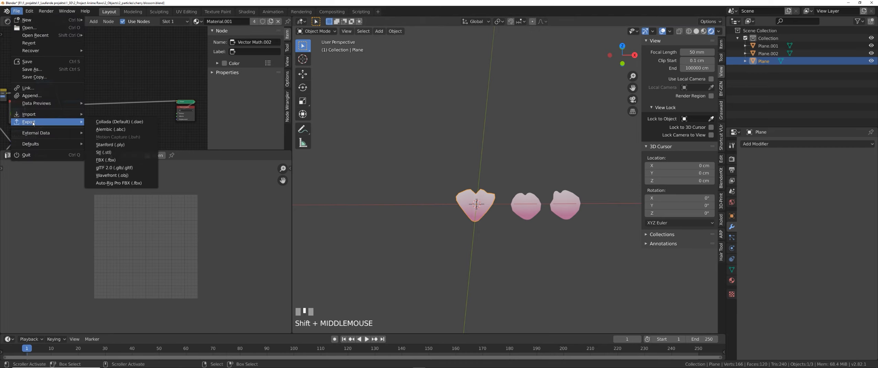
click(106, 160)
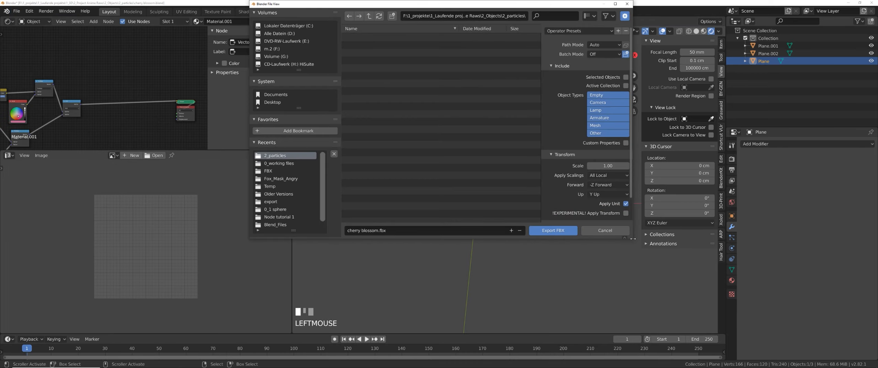
Apply the Ue4 No Nomodif operator preset to the FBX export and uncover the petals behind the export window.
drag(634, 240, 671, 290)
click(616, 31)
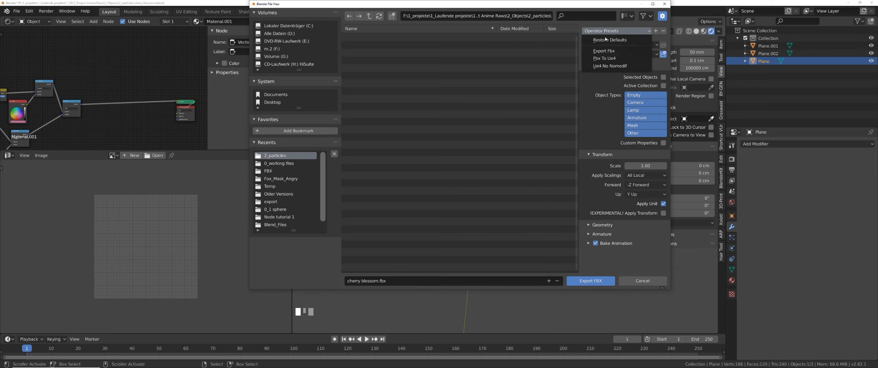
click(610, 67)
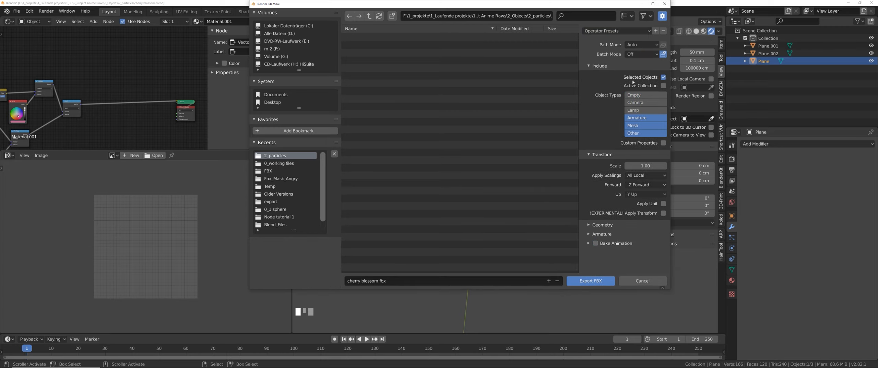
drag(602, 6, 370, 27)
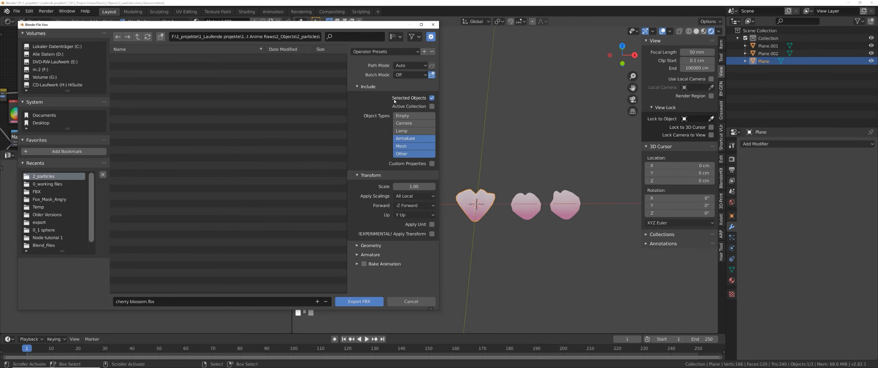
Review the Geometry and Armature options of the FBX export, including the available Smoothing modes.
click(374, 245)
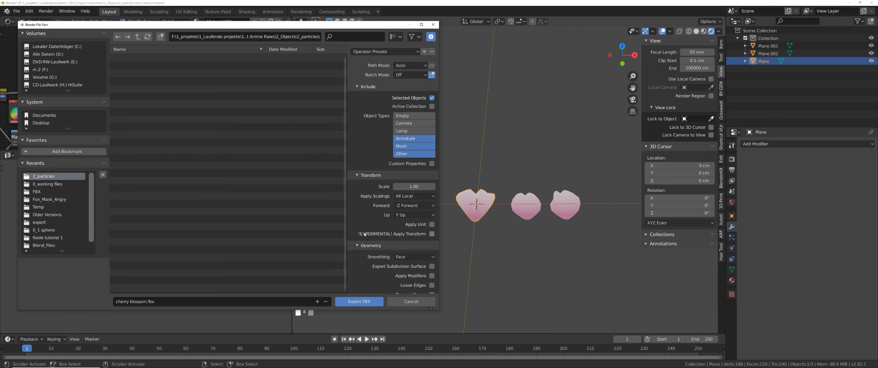
scroll(382, 240, down, 2)
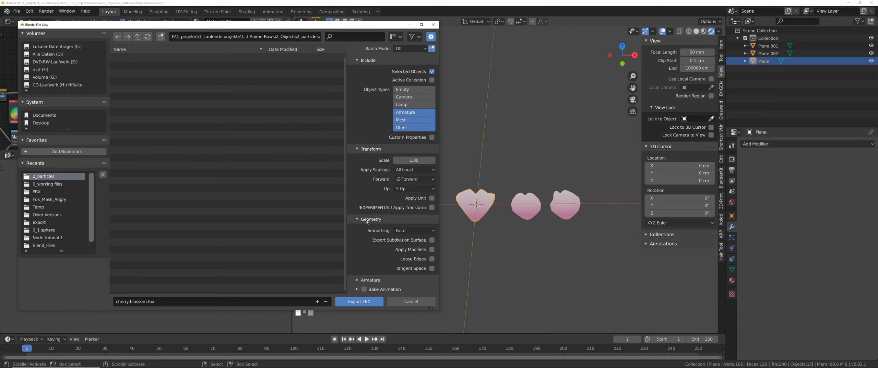
click(412, 230)
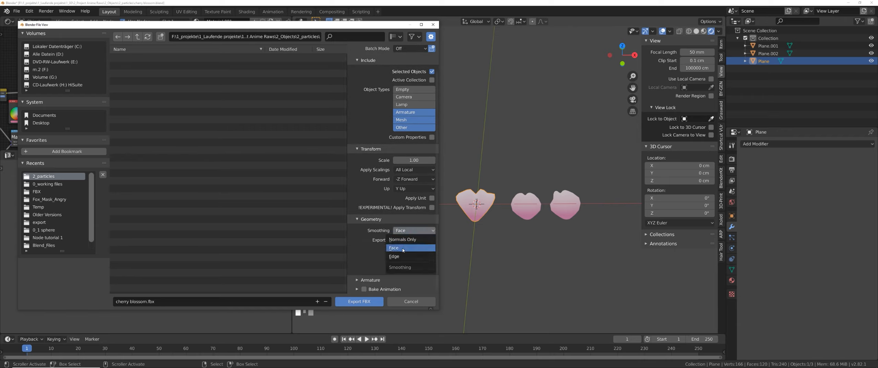
click(408, 233)
click(409, 234)
click(403, 237)
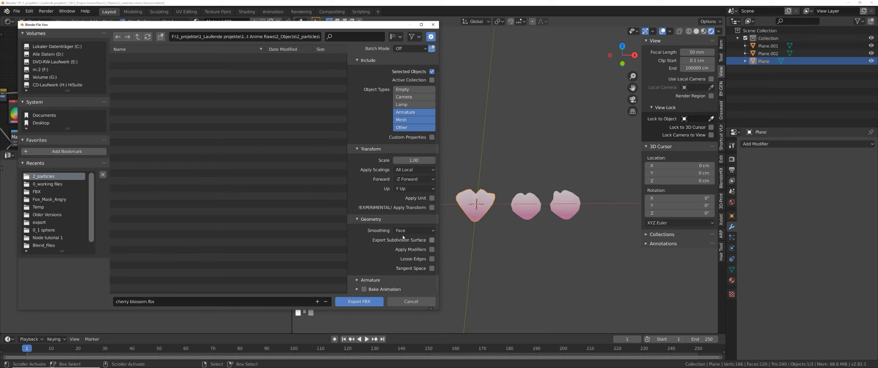
click(377, 280)
scroll(377, 271, down, 4)
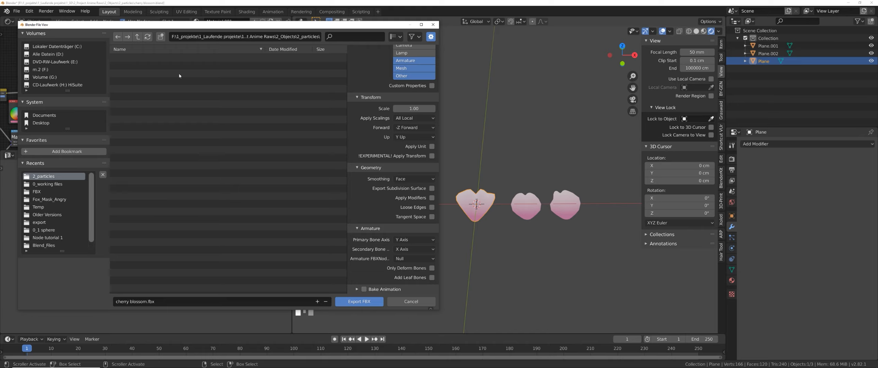
Set the FBX export file name to cherry blossom_1.fbx.
click(143, 301)
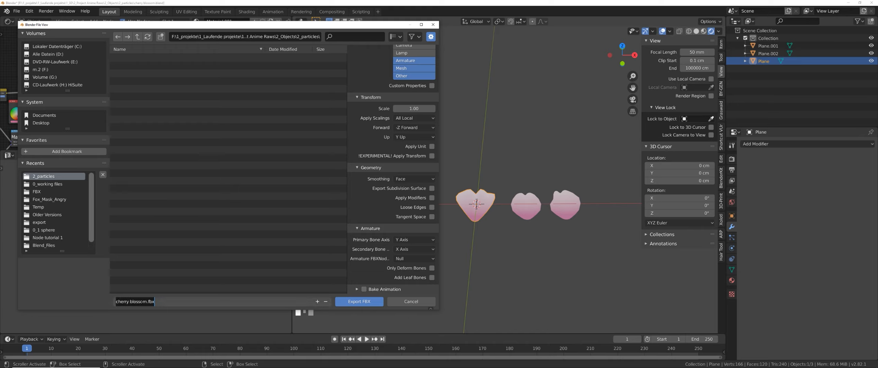
click(147, 301)
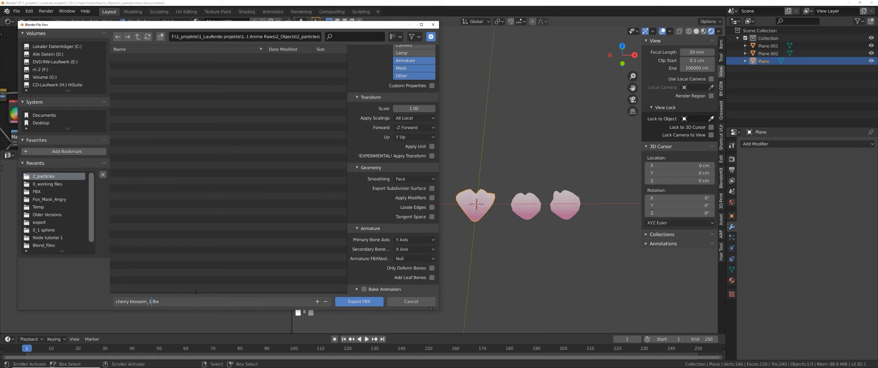
key(Return)
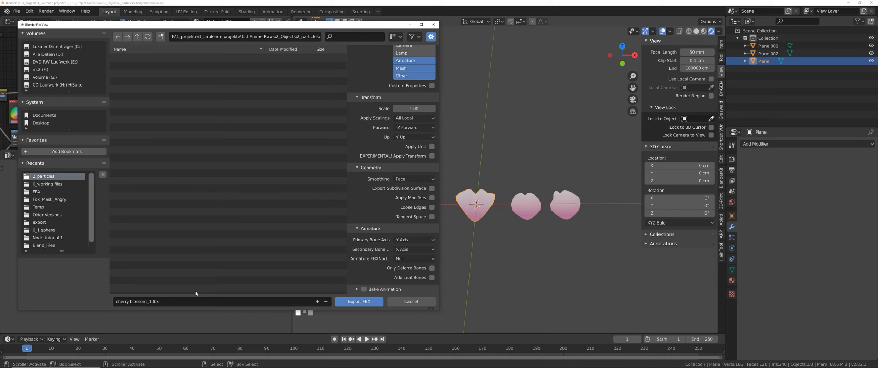
Export the middle petal as an FBX file named cherry blossom_2.fbx.
right_click(526, 205)
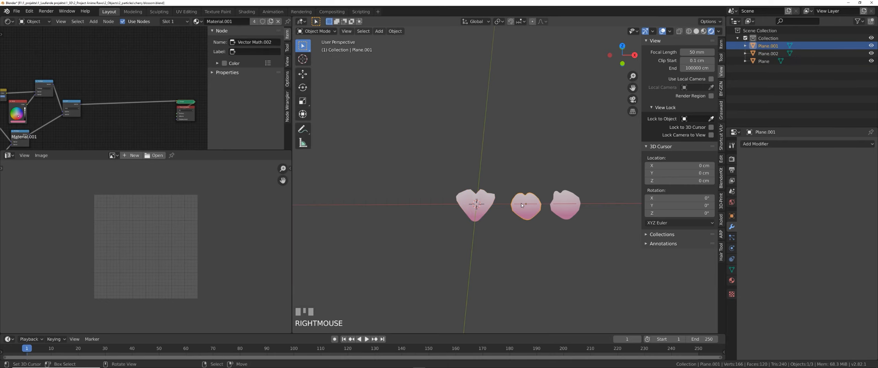
shift+middle_drag(478, 161, 455, 164)
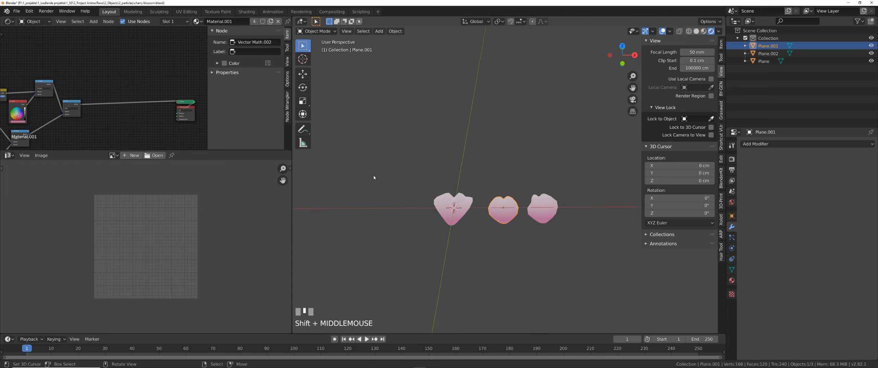
click(18, 13)
mouse_move(35, 122)
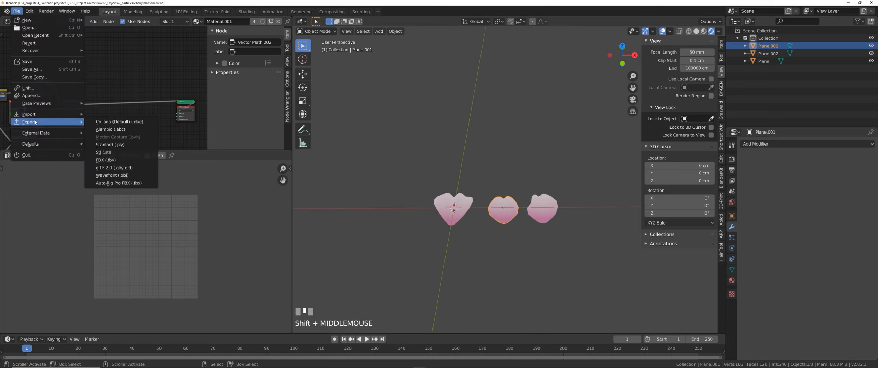
click(122, 159)
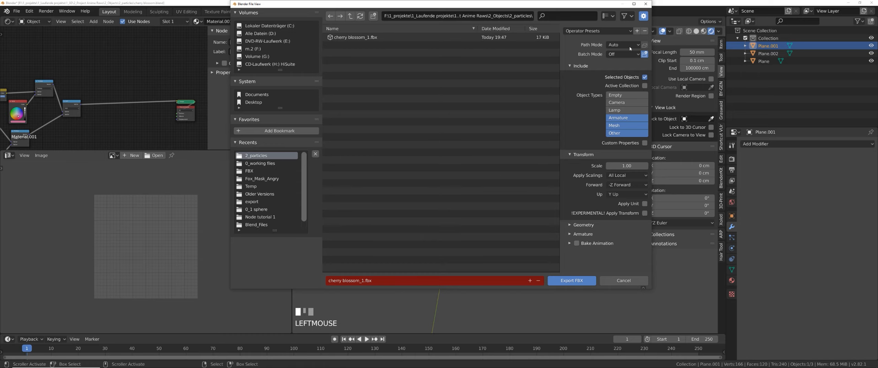
click(375, 279)
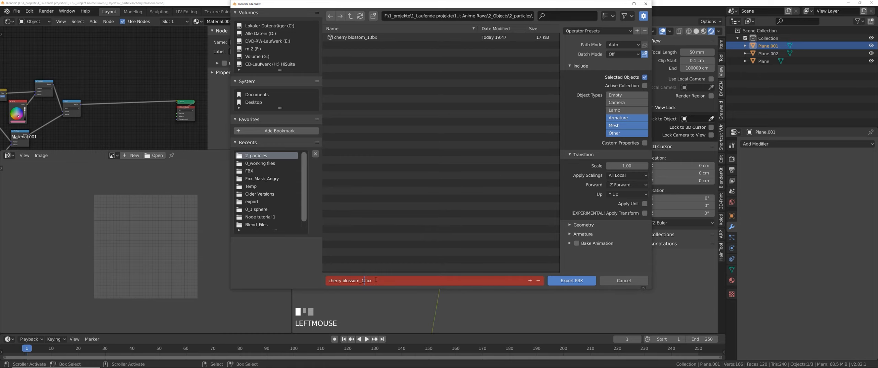
key(Return)
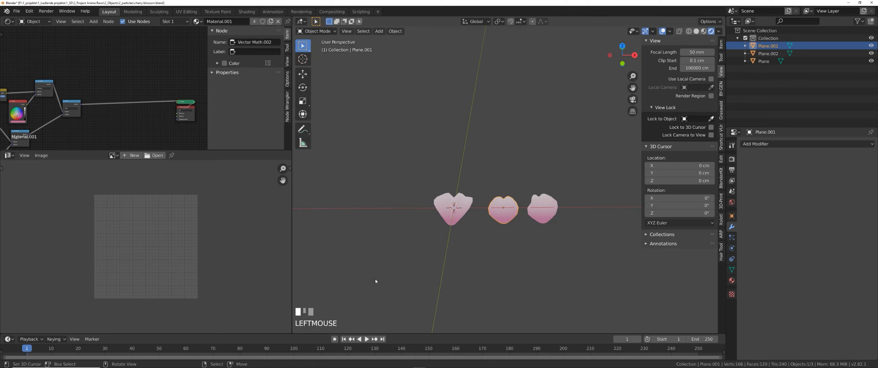
Export the third petal, farthest from the world origin, as an FBX file named cherry blossom_3.fbx.
right_click(550, 205)
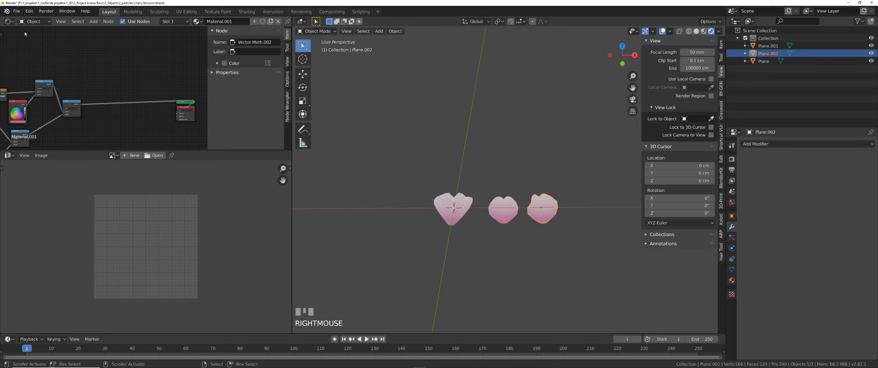
click(16, 11)
mouse_move(48, 134)
mouse_move(34, 122)
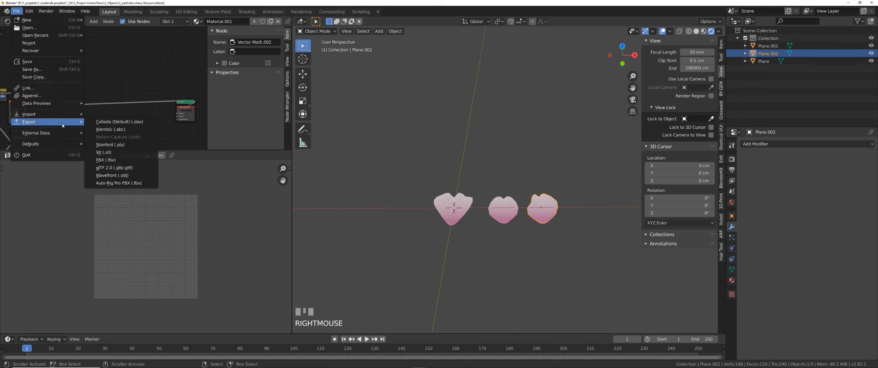
click(113, 168)
click(377, 281)
click(364, 281)
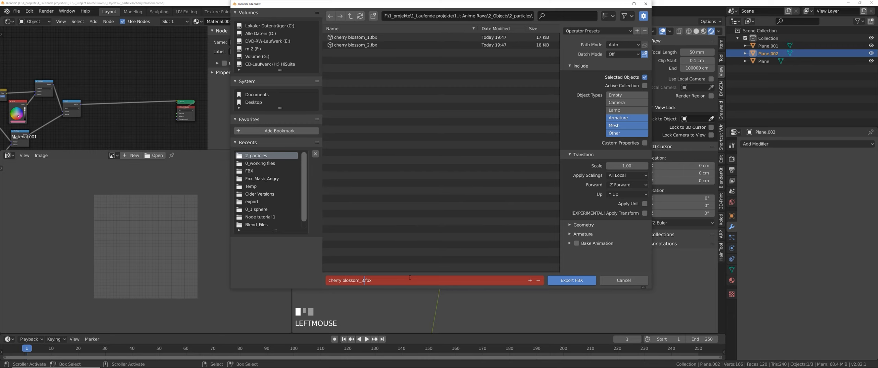
text(3)
key(Return)
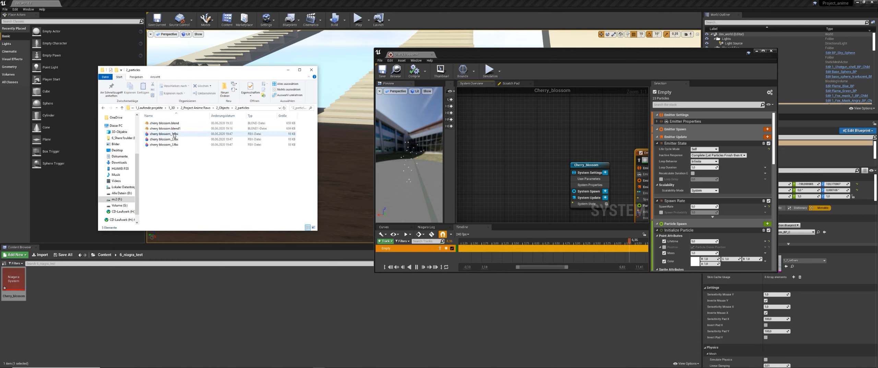
Switch to Unreal Engine and import cherry blossom_1.fbx as a static mesh into the 6_niagra_test content folder.
drag(164, 133, 133, 317)
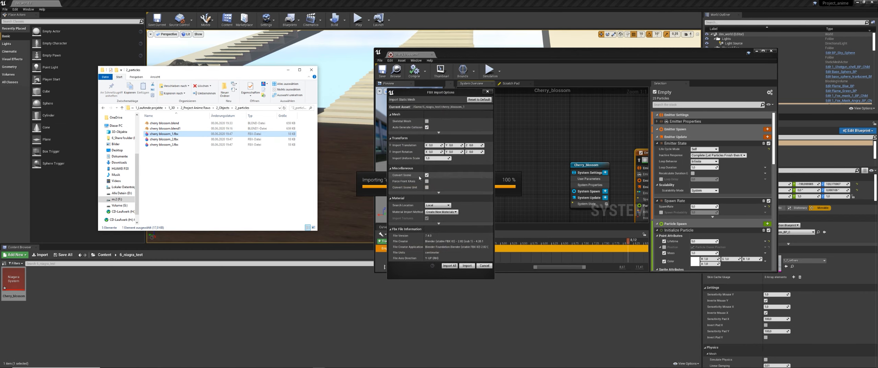
click(412, 119)
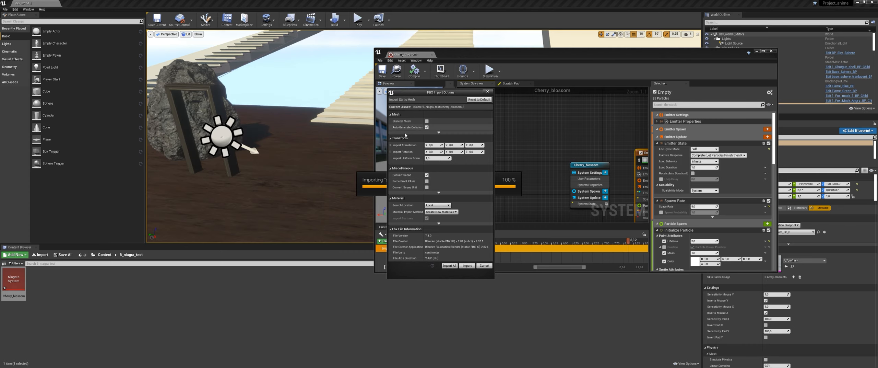
click(452, 280)
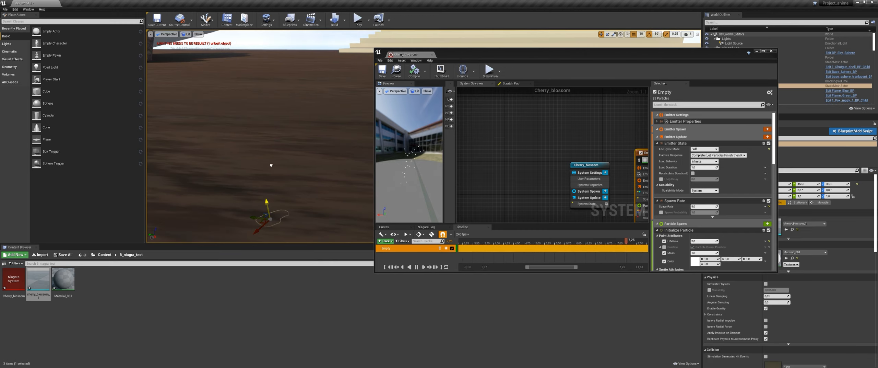
Raise the petal mesh placed in the level above the floor, inspect its shape from several angles, and delete it.
drag(270, 165, 270, 124)
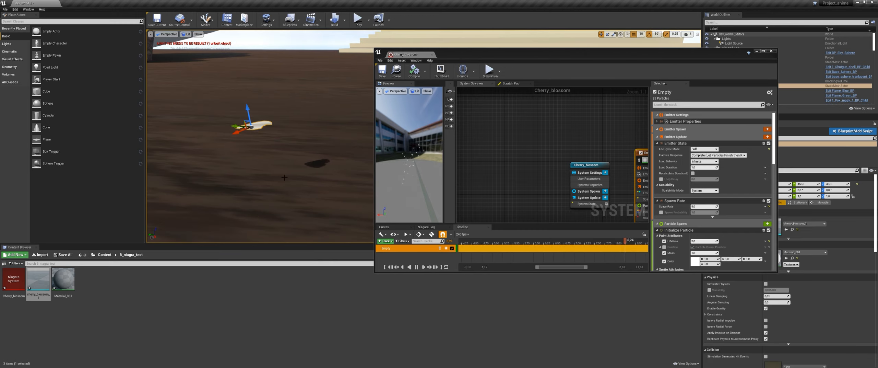
right_drag(274, 166, 284, 172)
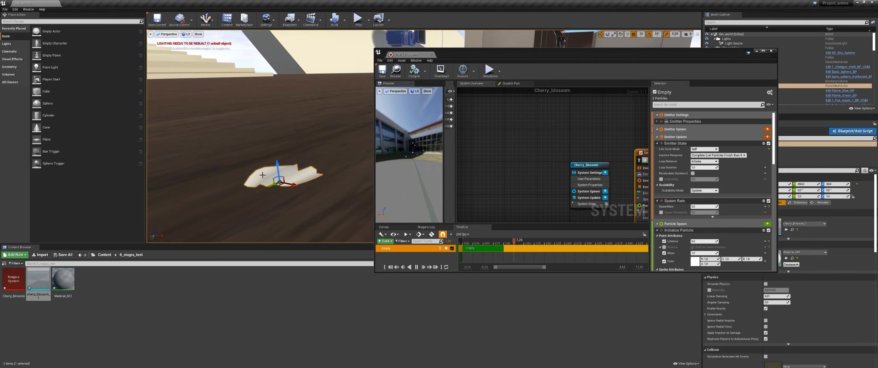
right_drag(291, 172, 299, 176)
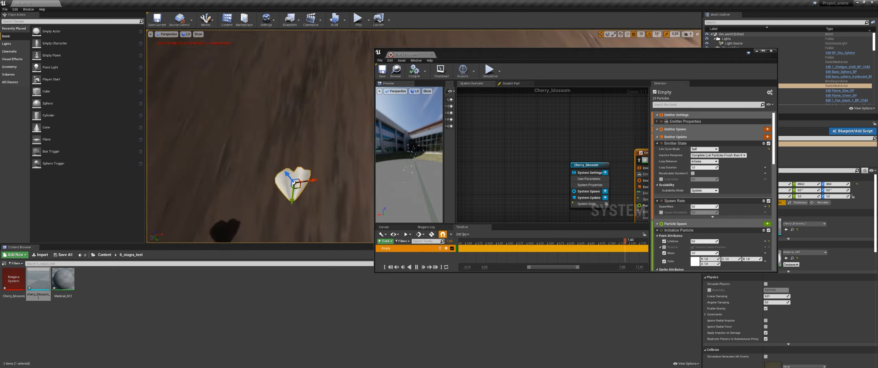
right_drag(329, 179, 321, 155)
key(Delete)
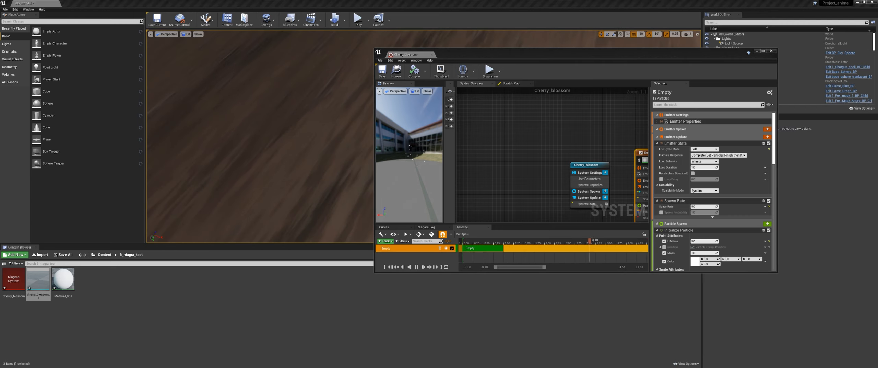
Import cherry blossom_2.fbx and cherry blossom_3.fbx as static meshes into the 6_niagra_test content folder.
key(alt+Tab)
click(176, 140)
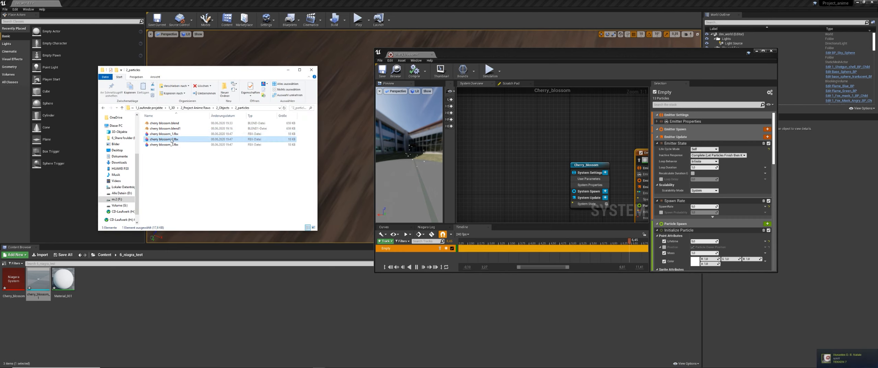
drag(172, 140, 139, 287)
click(449, 280)
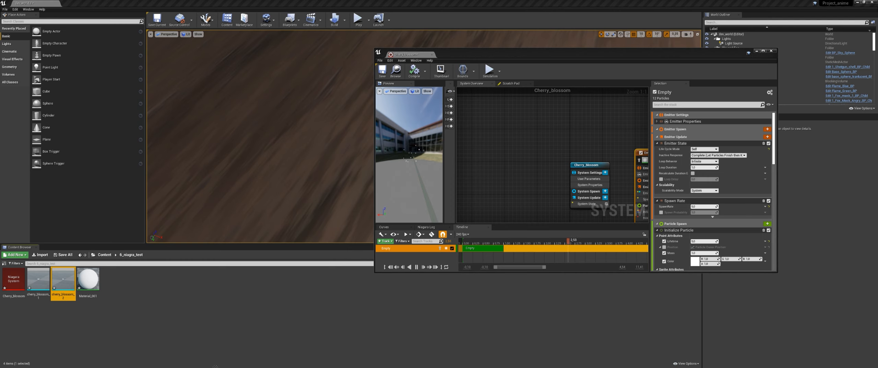
drag(215, 366, 191, 309)
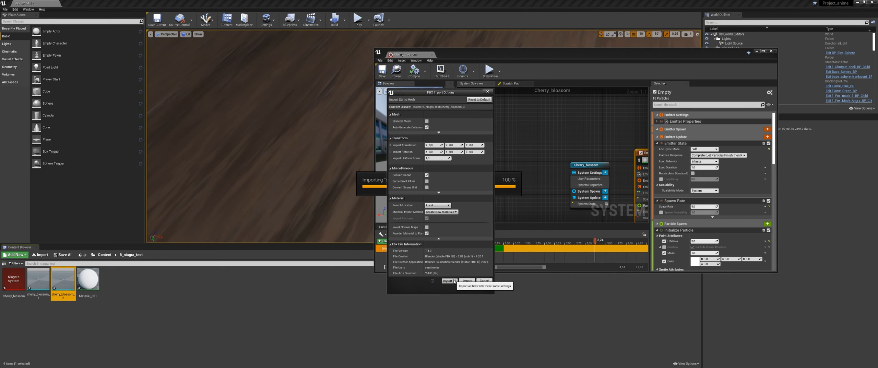
click(449, 281)
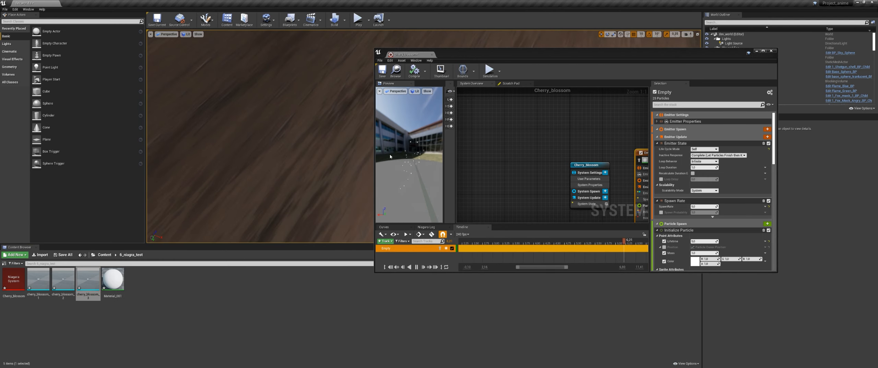
Maximize the Cherry_blossom Niagara editor and replace the Empty emitter's Sprite Renderer with a Mesh Renderer.
double_click(571, 57)
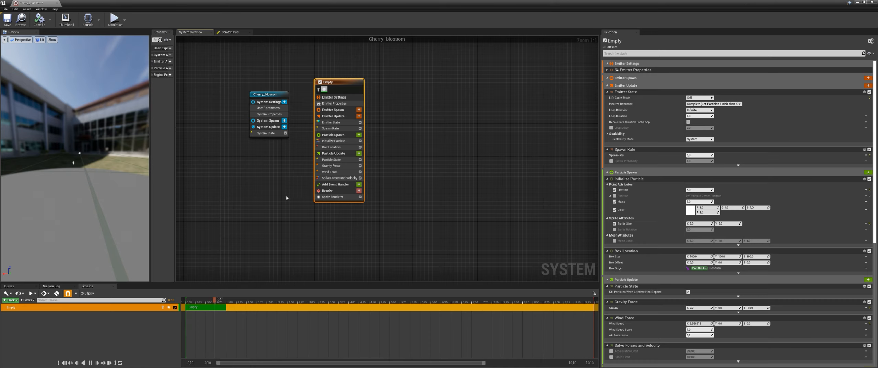
click(335, 196)
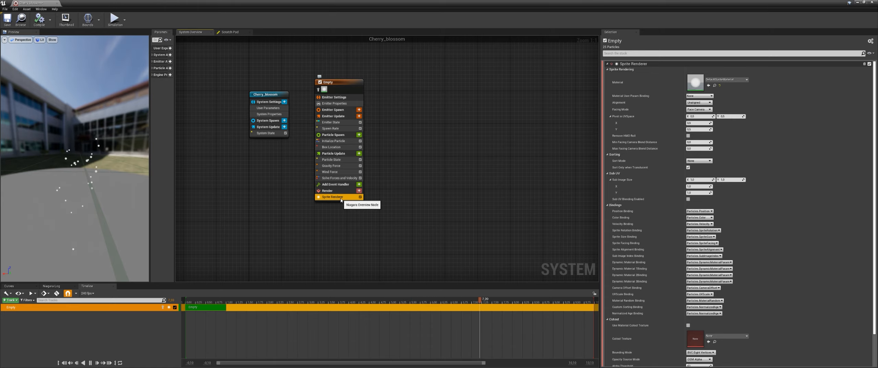
key(Delete)
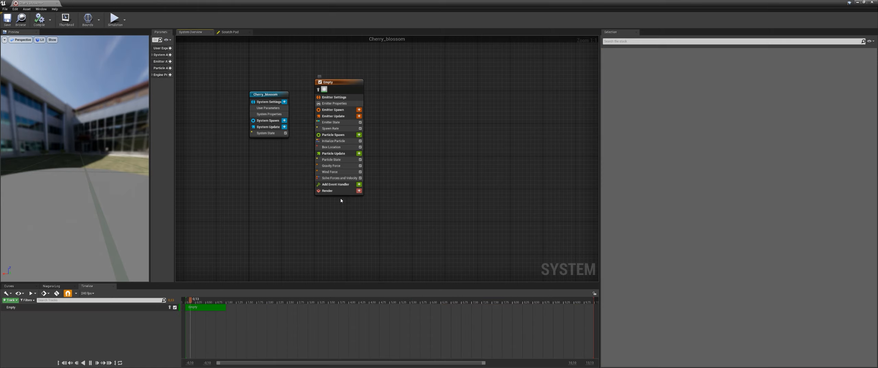
click(358, 191)
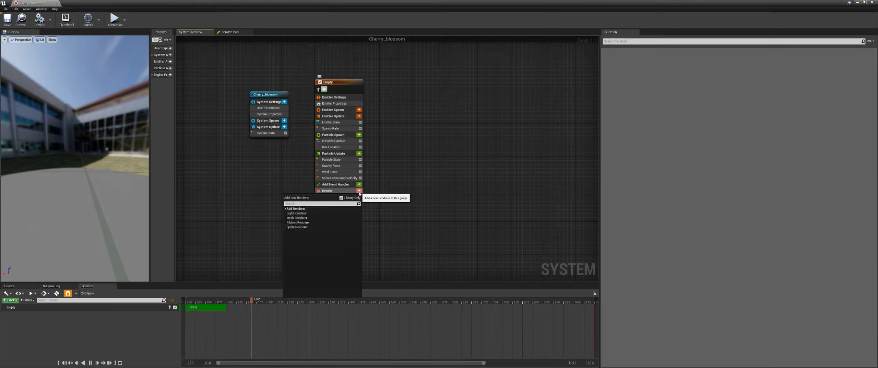
click(299, 218)
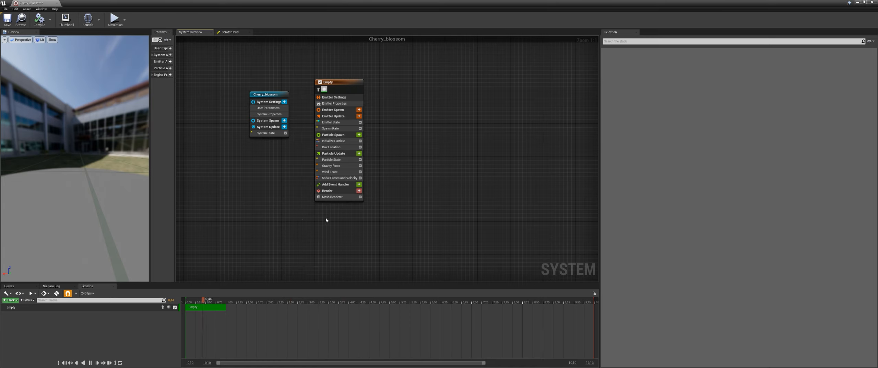
Assign cherry_blossom_1 as the Mesh Renderer's particle mesh and inspect the petals in the preview.
click(355, 197)
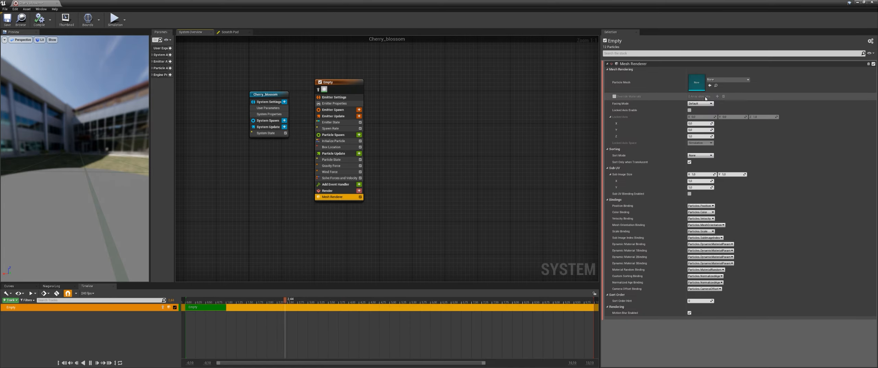
click(726, 80)
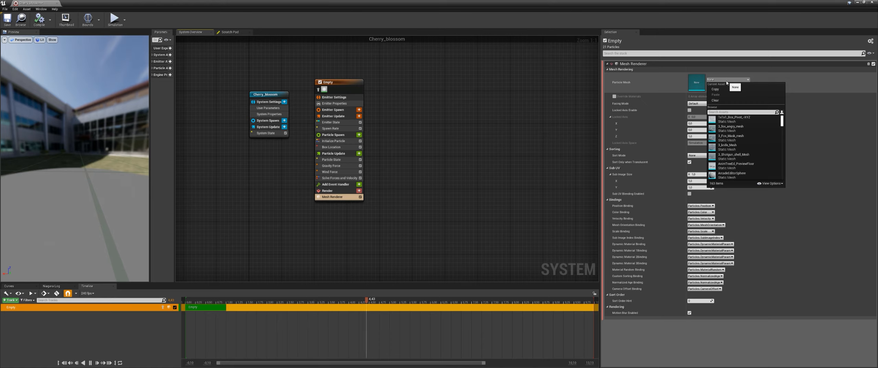
text(cherr)
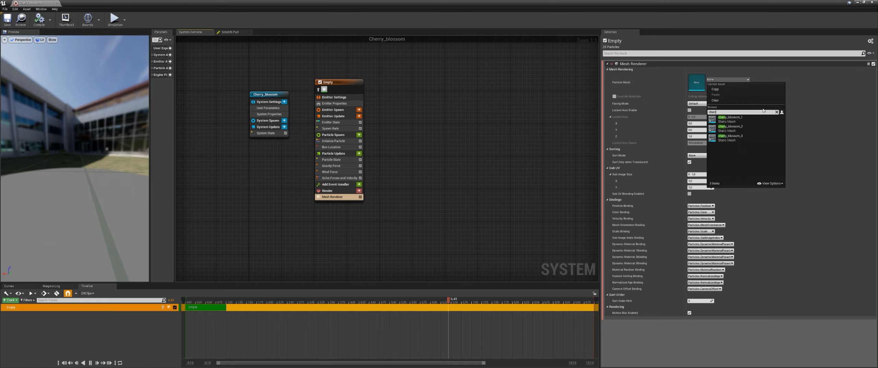
click(746, 119)
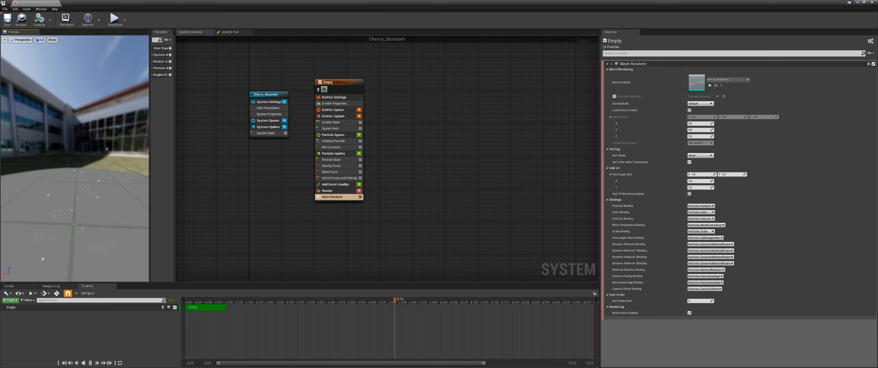
drag(99, 183, 102, 170)
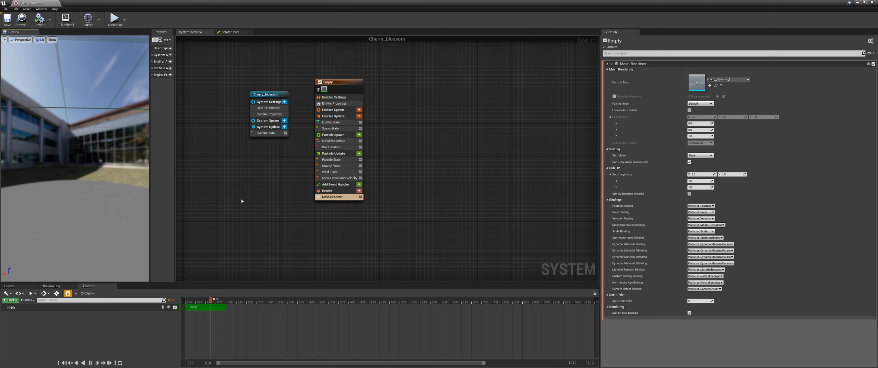
Move the Empty emitter node farther away from the disabled Empty001 emitter and select Empty001.
drag(329, 84, 334, 84)
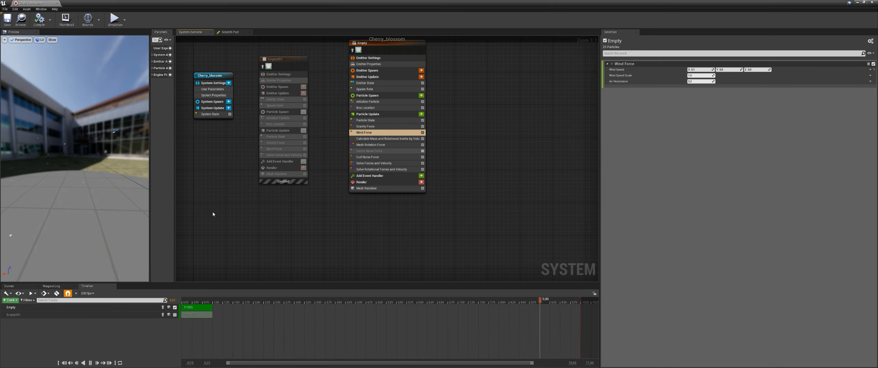
right_drag(233, 209, 240, 211)
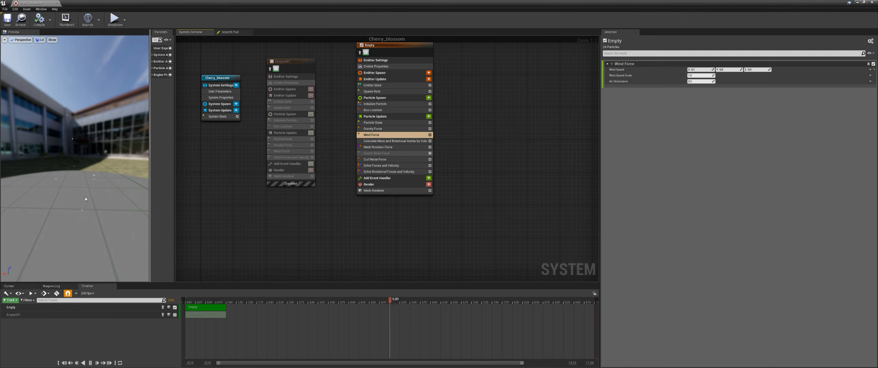
drag(409, 64, 478, 73)
drag(530, 51, 418, 243)
right_drag(279, 84, 284, 83)
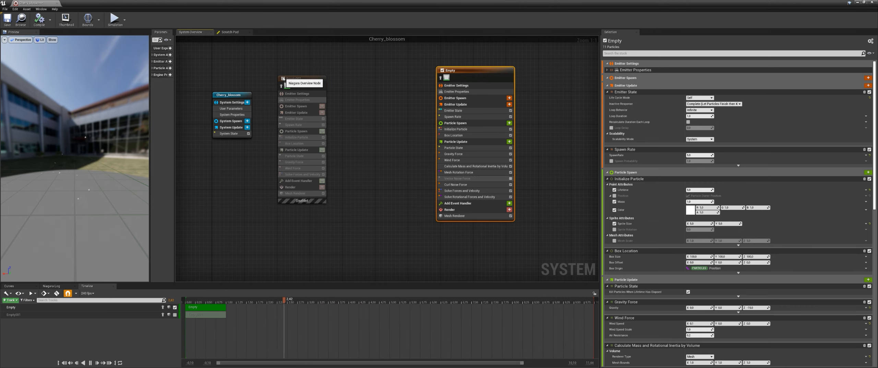
click(284, 83)
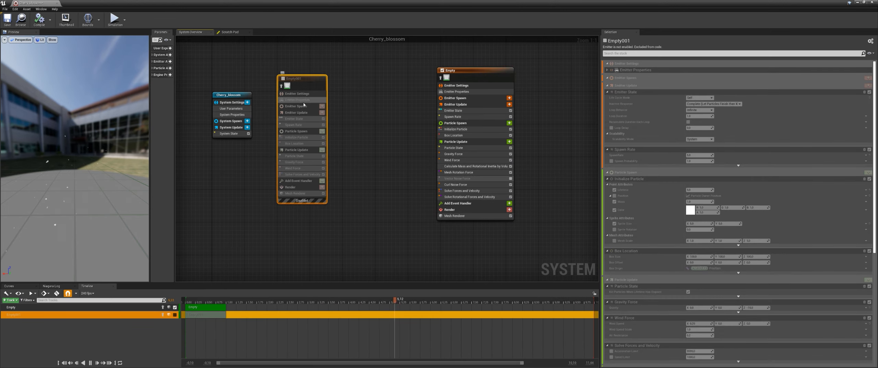
Switch to Blender, inspect the petals from several angles, and undo the last two changes to bring back the large petal's Solidify modifier.
right_drag(376, 113, 383, 118)
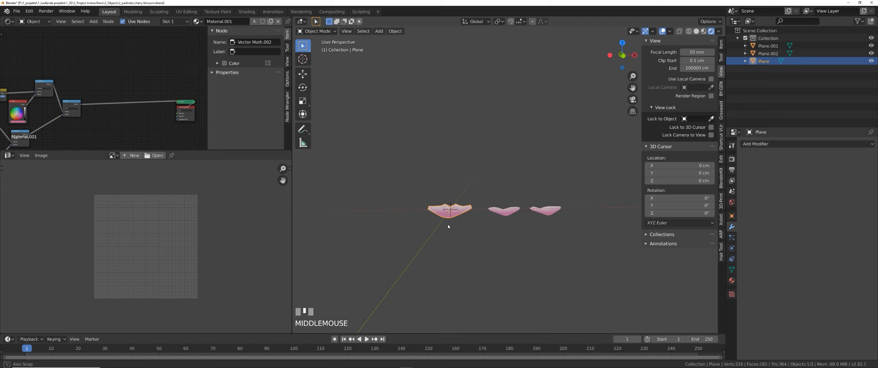
middle_drag(450, 225, 459, 212)
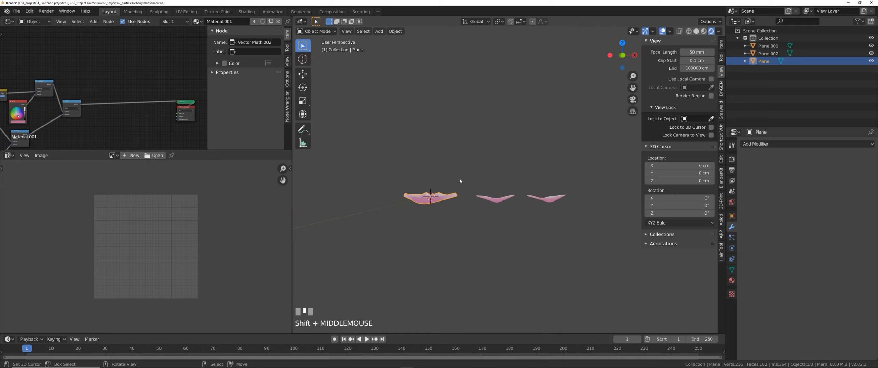
drag(460, 180, 389, 239)
shift+middle_drag(440, 235, 436, 234)
middle_drag(476, 203, 460, 227)
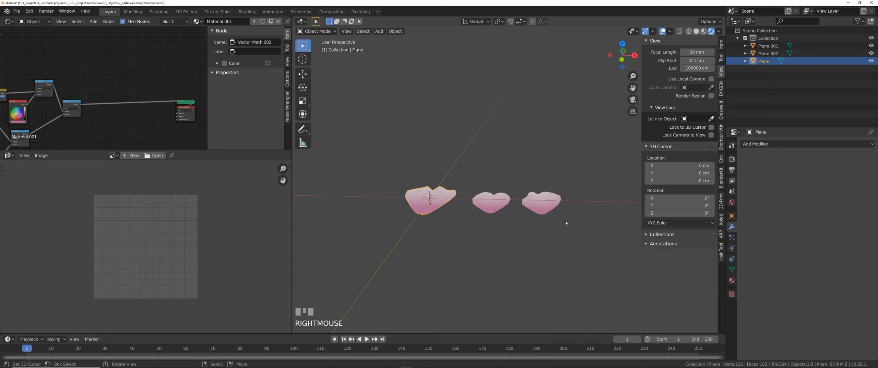
middle_drag(565, 223, 685, 219)
key(ctrl+z)
key(ctrl+z)
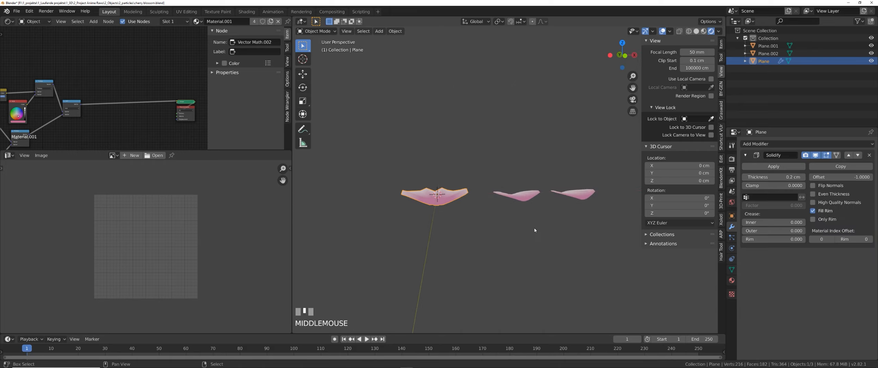
Add a Solidify modifier to the middle petal, Plane.001, with a thickness of 0.1 cm.
shift+middle_drag(524, 200, 501, 223)
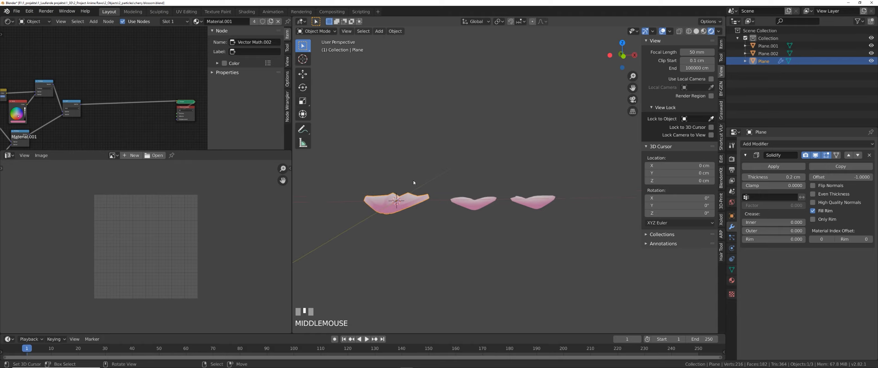
drag(442, 164, 353, 249)
right_click(476, 210)
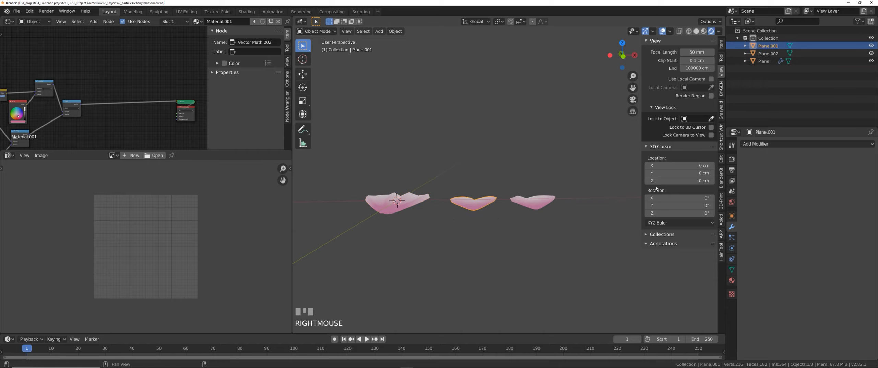
middle_drag(531, 235, 535, 236)
click(750, 144)
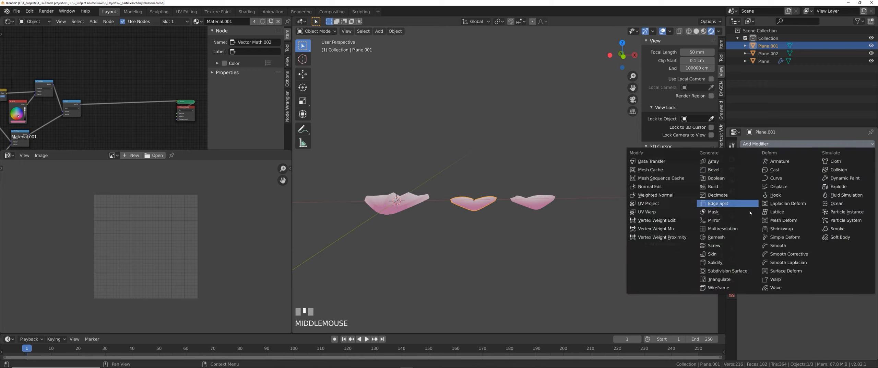
click(720, 262)
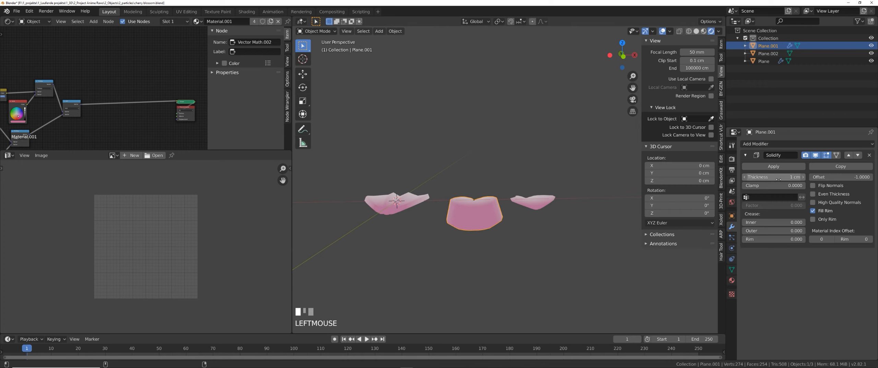
mouse_move(773, 176)
shift+mouse_down()
mouse_move(759, 177)
mouse_move(770, 177)
shift+mouse_up()
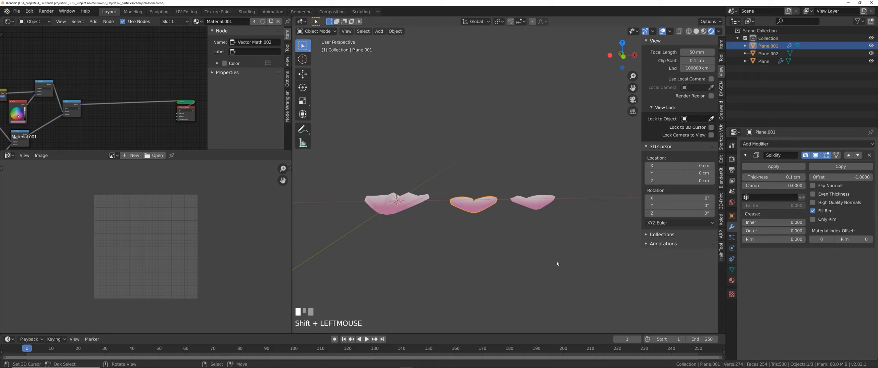
Set the Solidify thickness of the large petal, Plane, to 0.1 cm.
middle_drag(557, 262, 495, 233)
right_click(371, 205)
click(770, 177)
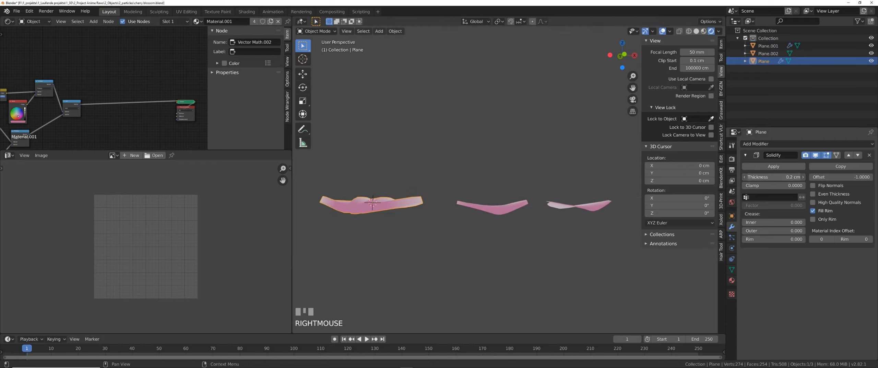
text(.1)
key(Return)
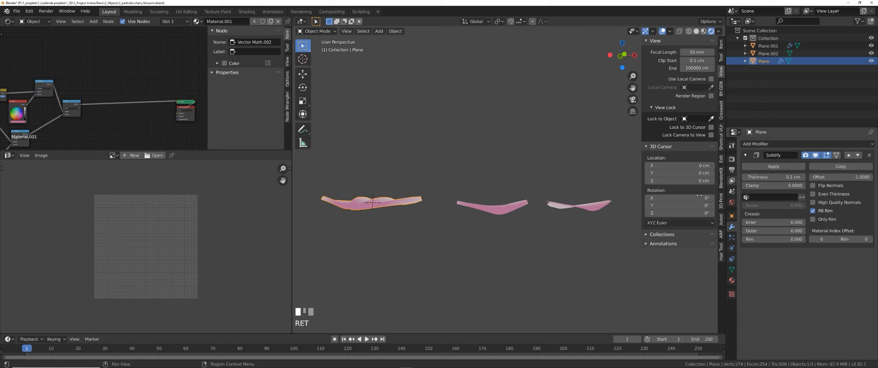
Add a Solidify modifier to the third petal, Plane.002, with a thickness of 0.1 cm.
shift+middle_drag(598, 227, 530, 230)
right_click(531, 206)
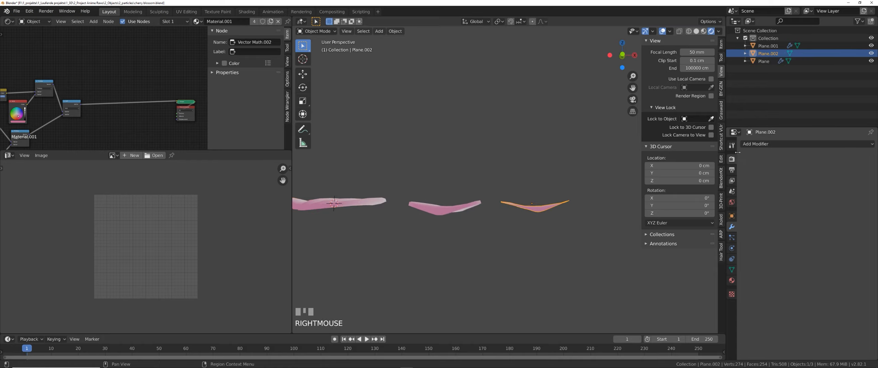
middle_drag(594, 182, 510, 212)
click(771, 143)
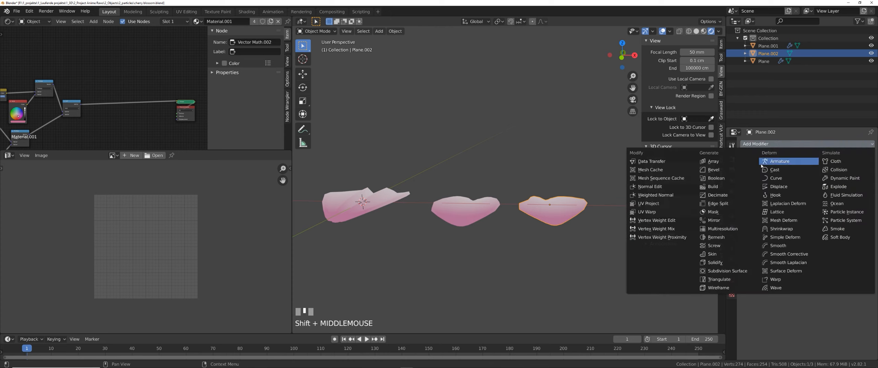
click(714, 262)
click(776, 177)
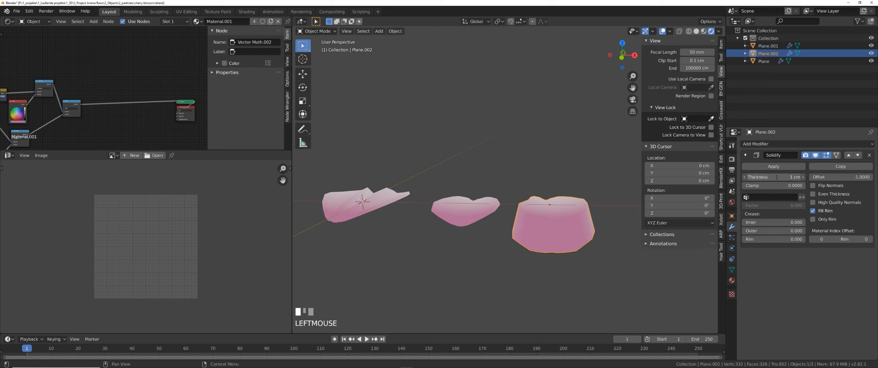
text(0.1)
key(Return)
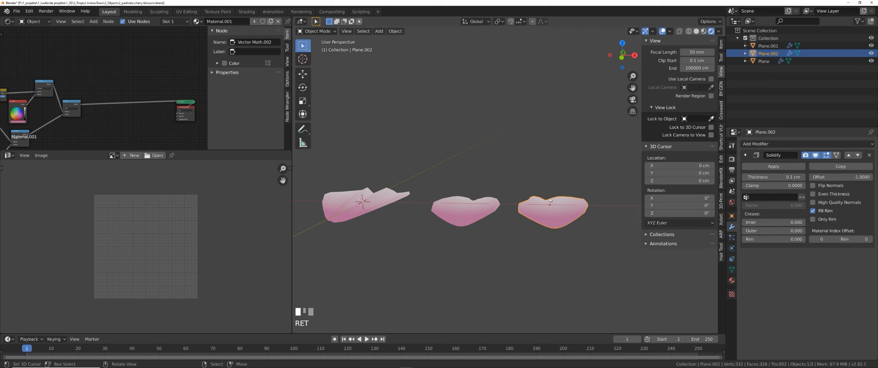
Export only the middle petal, Plane.001, as cherry blossom_2_solidif.fbx into the 2_particles folder.
middle_drag(456, 223, 472, 233)
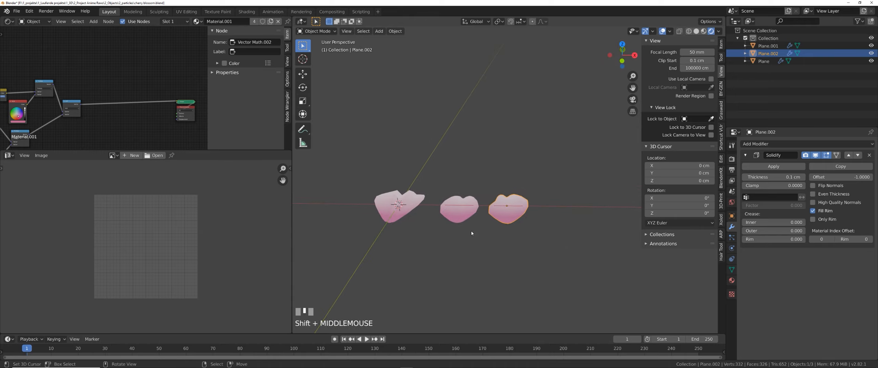
right_click(375, 200)
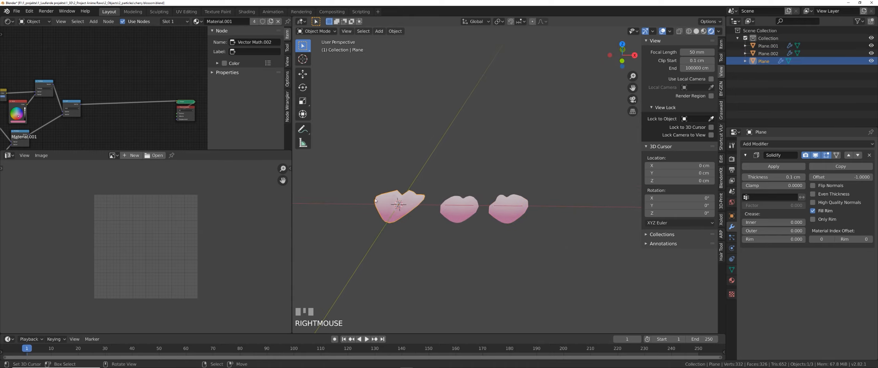
right_click(467, 216)
click(16, 11)
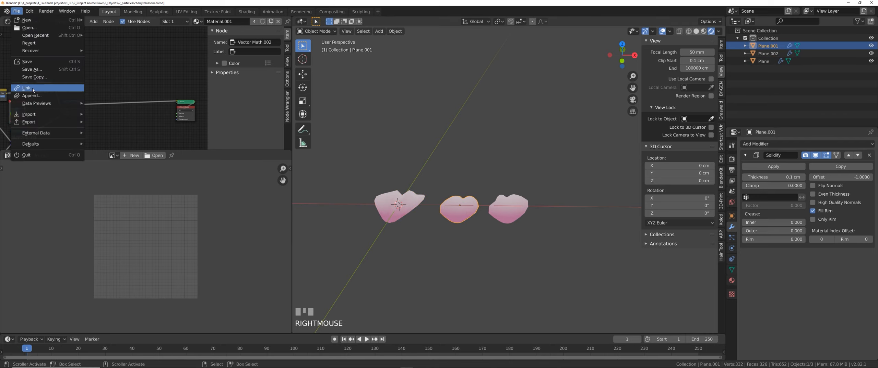
mouse_move(29, 122)
click(103, 161)
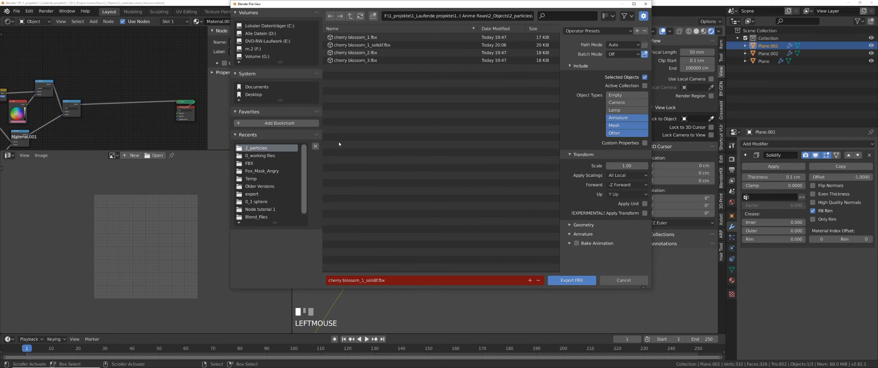
click(357, 52)
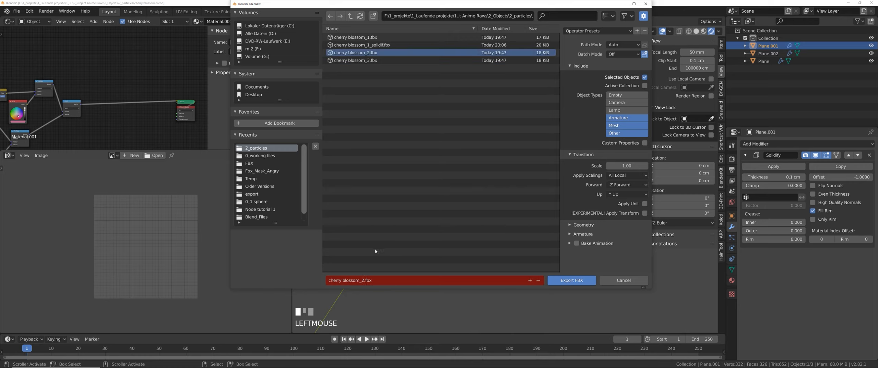
click(373, 279)
click(364, 280)
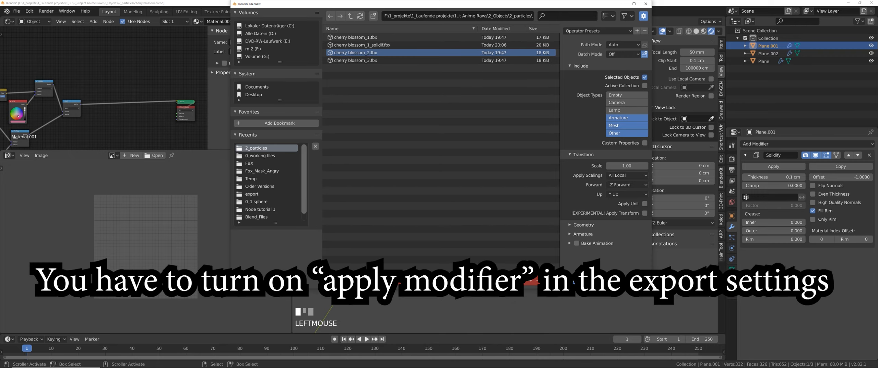
key(Return)
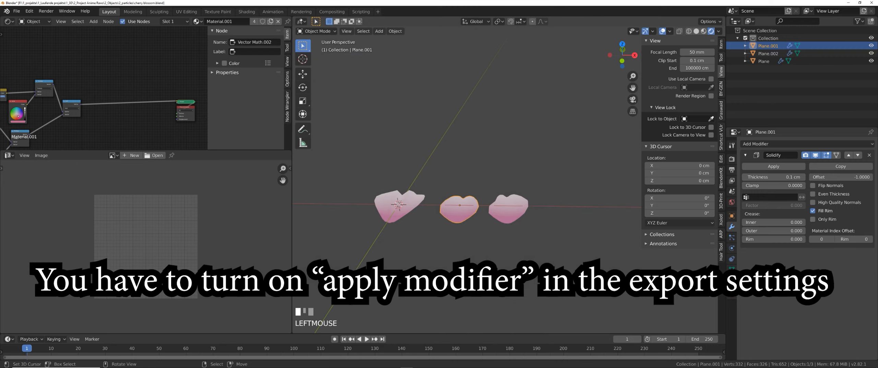
Export only the third petal, Plane.002, as cherry blossom_3_solidif.fbx into the 2_particles folder.
right_click(519, 214)
click(15, 11)
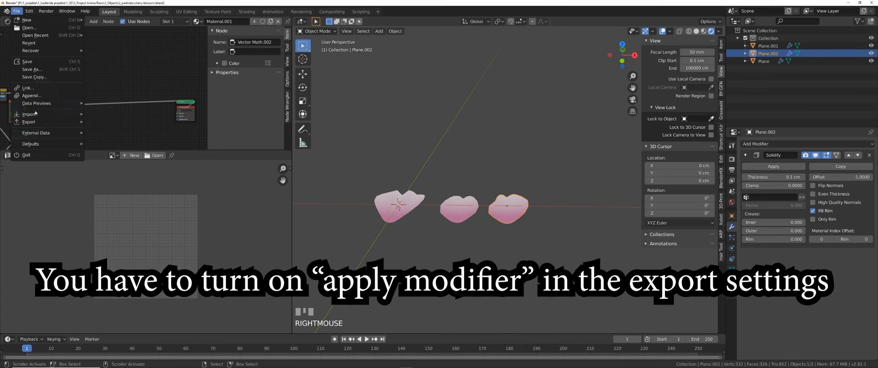
mouse_move(31, 122)
click(113, 167)
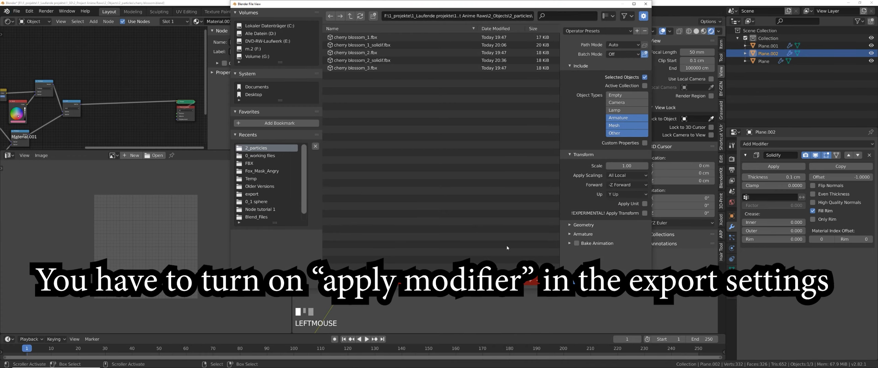
click(363, 69)
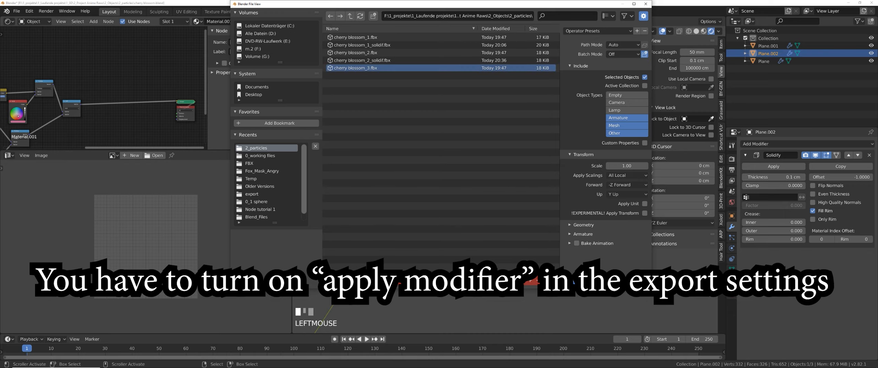
click(574, 280)
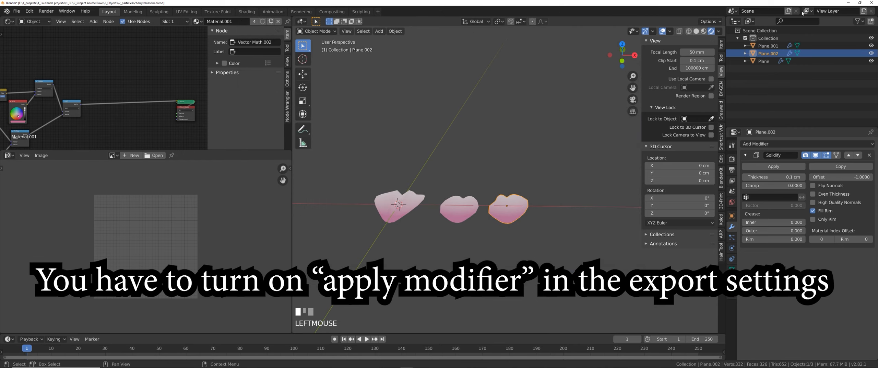
Switch to Unreal Engine and import the solidified cherry blossom 2 and 3 FBX files as static meshes into 6_niagra_test.
click(848, 3)
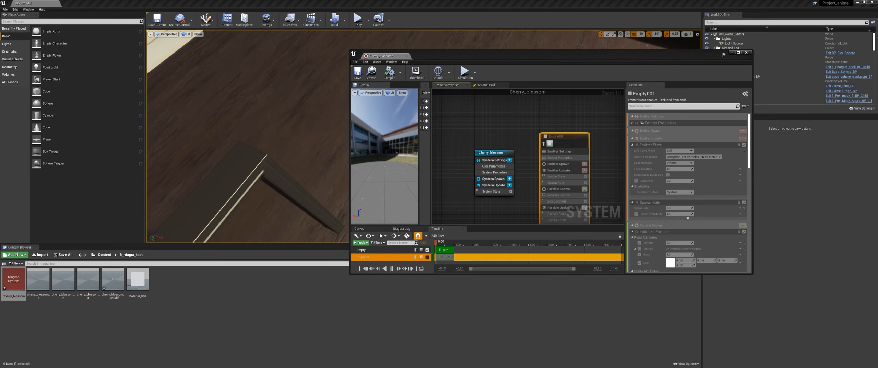
drag(191, 314, 201, 298)
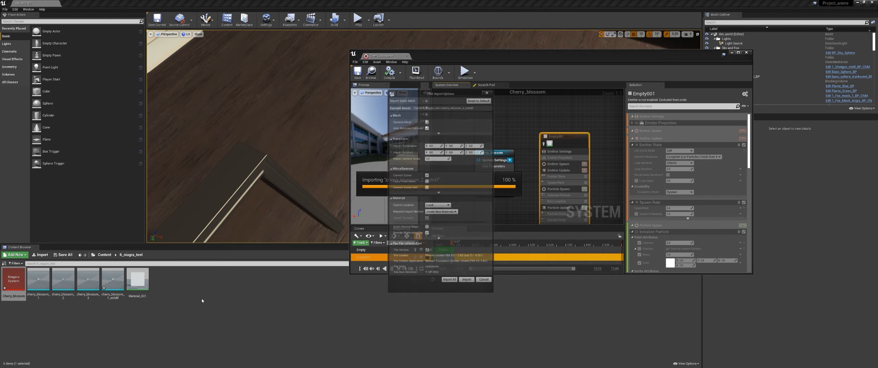
click(450, 279)
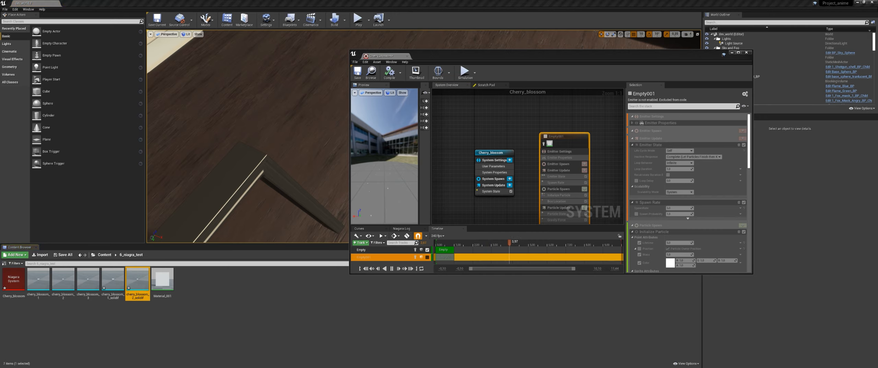
drag(240, 309, 241, 310)
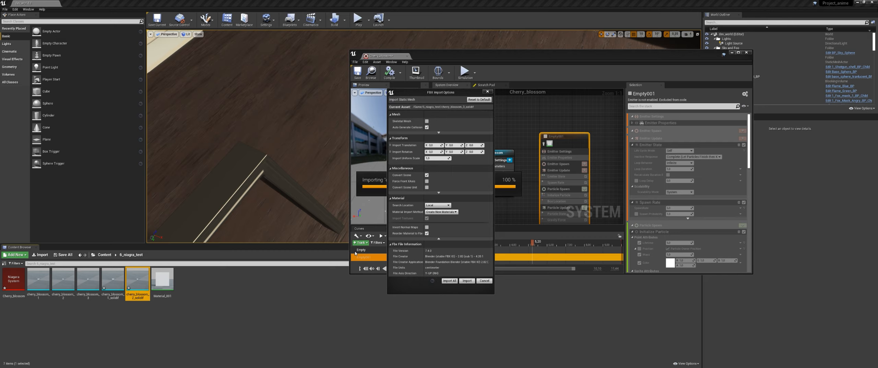
click(451, 276)
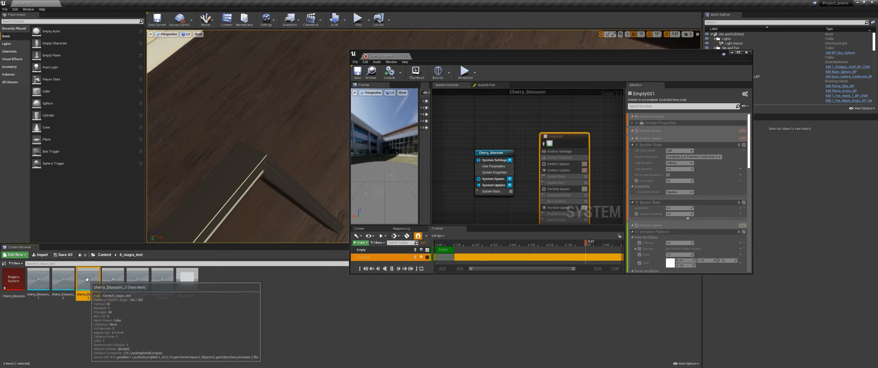
Force delete the three original, non-solidified meshes cherry_blossom_1, cherry_blossom_2 and cherry_blossom_3 from the 6_niagra_test folder.
click(34, 285)
shift+click(82, 289)
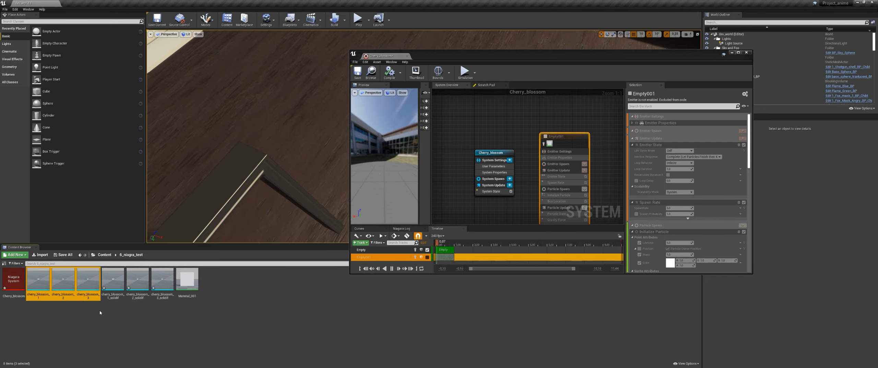
key(Delete)
click(434, 268)
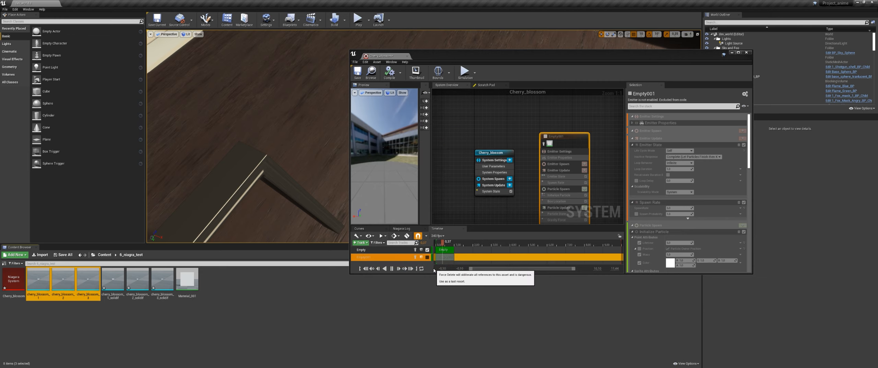
Open the Cherry_blossom Niagara system and maximize its editor window.
double_click(14, 279)
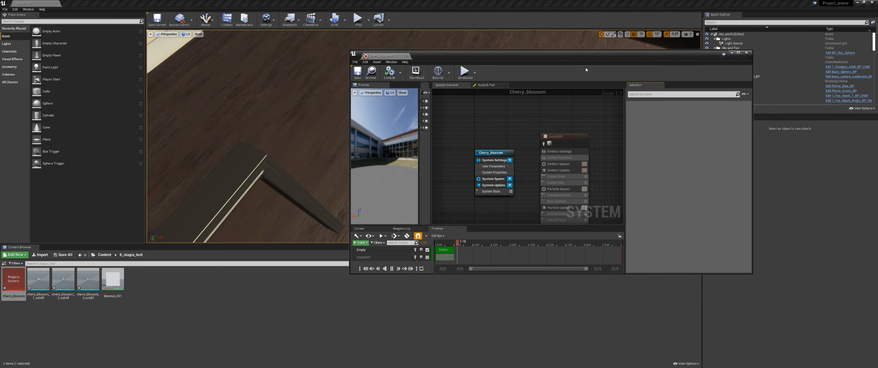
drag(584, 56, 645, 1)
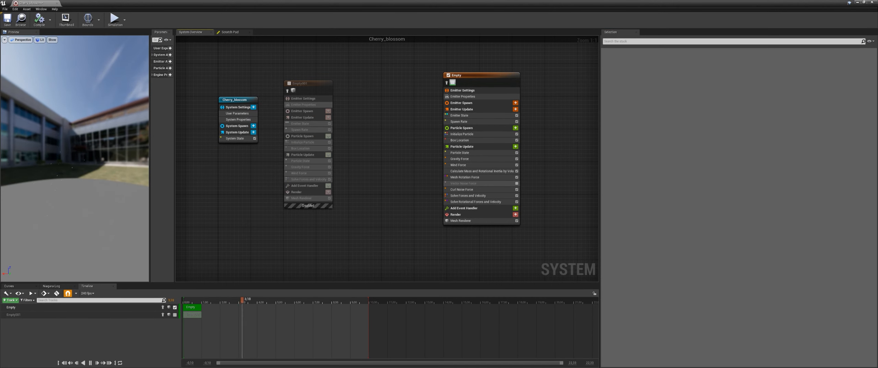
Disable the Empty emitter and enable the Empty001 emitter in its place.
click(347, 98)
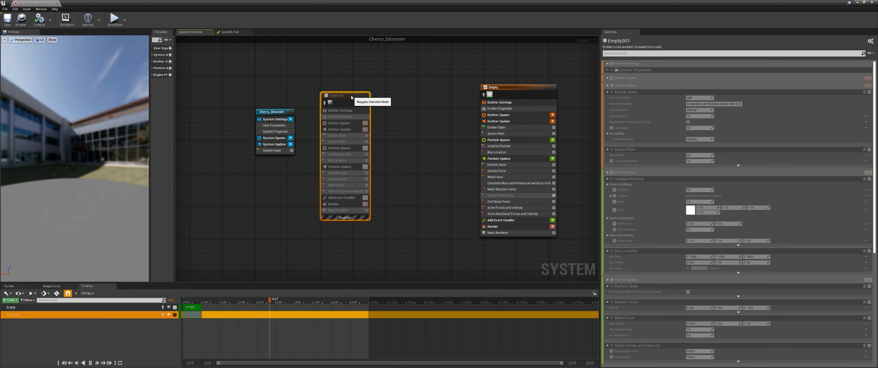
click(485, 87)
click(326, 95)
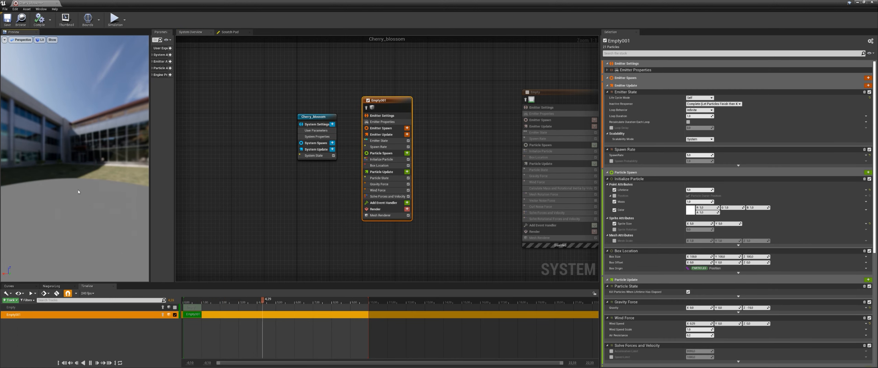
drag(78, 191, 130, 193)
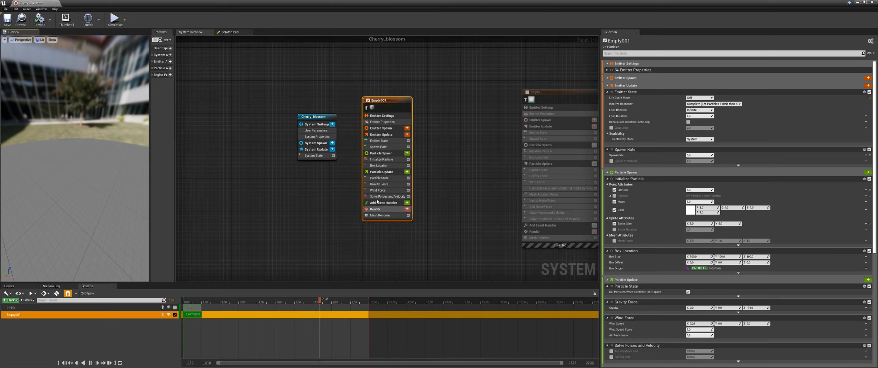
Assign the cherry_blossom_1_solidif static mesh as the particle mesh in Empty001's Mesh Renderer and inspect the petals in the preview.
click(393, 215)
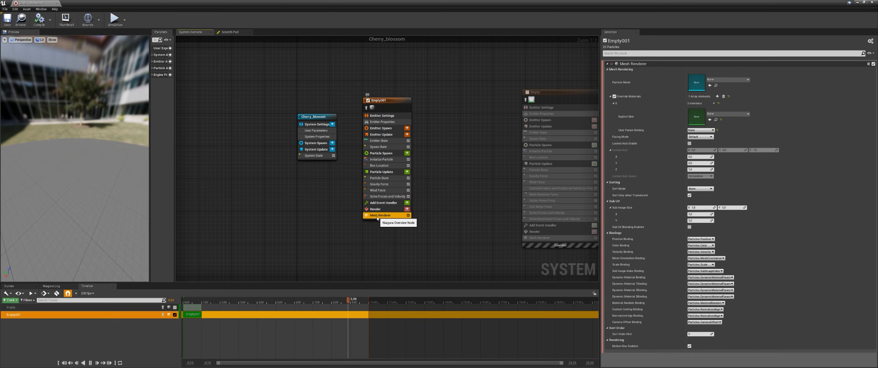
click(717, 81)
text(che)
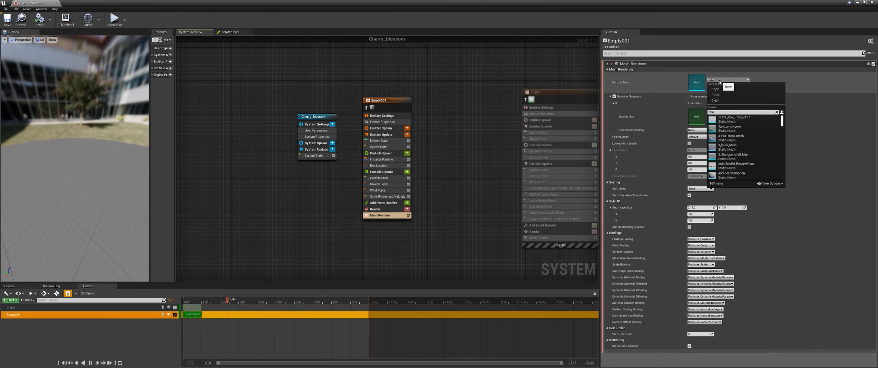
text(ry)
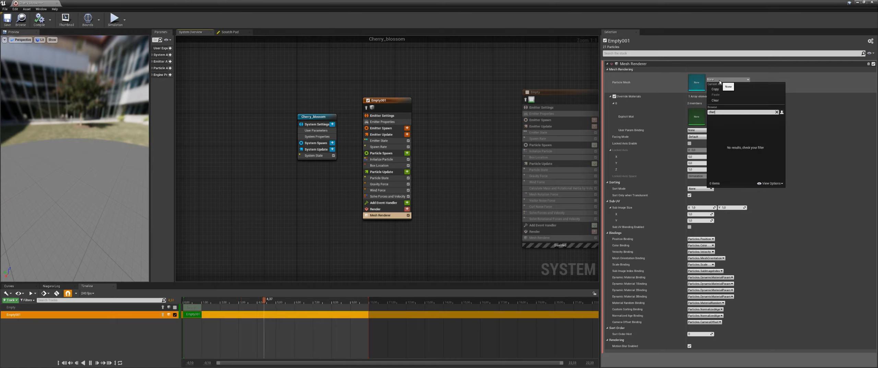
text(r)
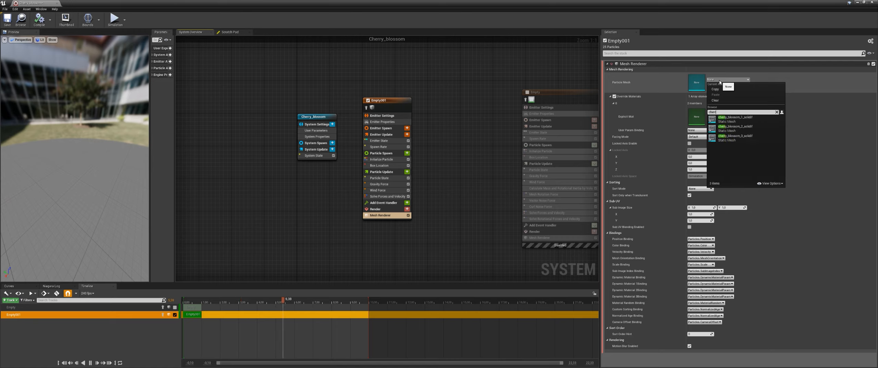
click(735, 119)
drag(122, 193, 84, 210)
scroll(101, 199, up, 3)
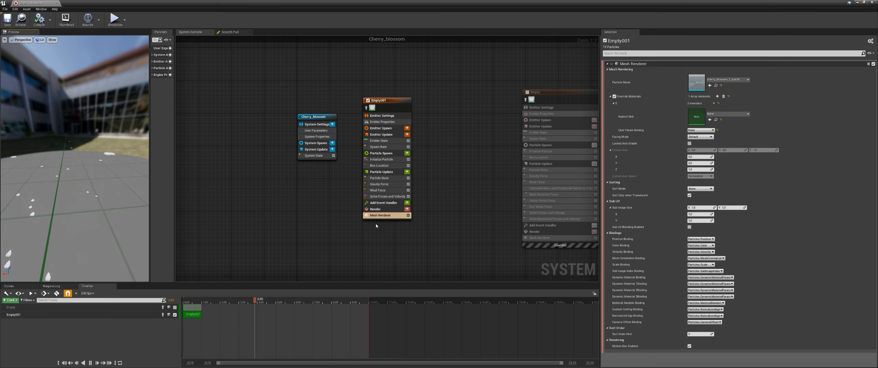
Compare both emitters' particles by running only Empty in the preview, and return to Empty001 as the only enabled emitter.
right_drag(466, 211, 444, 208)
click(345, 97)
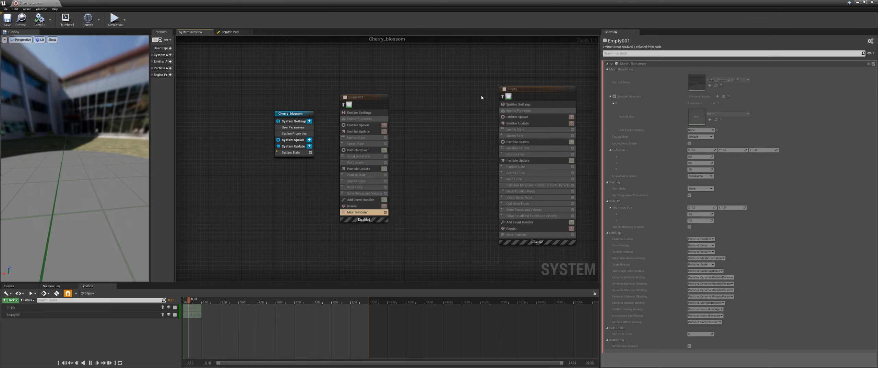
click(504, 89)
right_drag(73, 200, 72, 190)
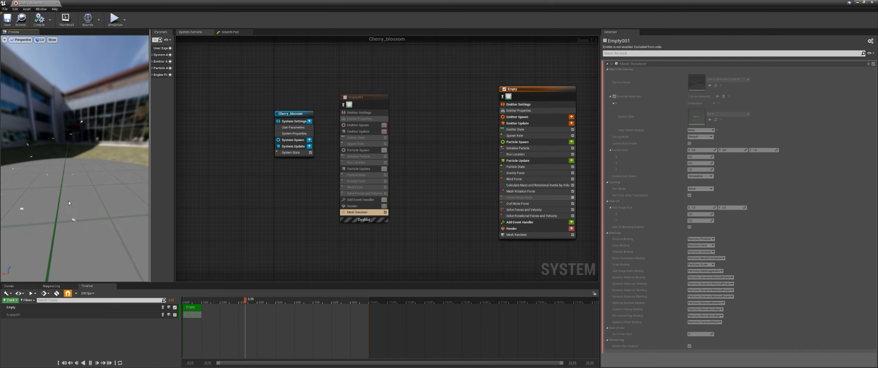
click(504, 89)
click(345, 98)
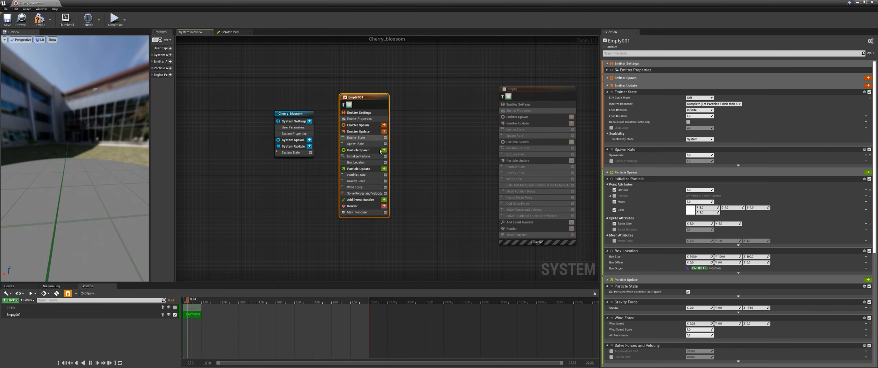
Move the Empty node beside Empty001 for reference and set the X wind speed of Empty001's Wind Force to 0.1.
drag(540, 99, 470, 99)
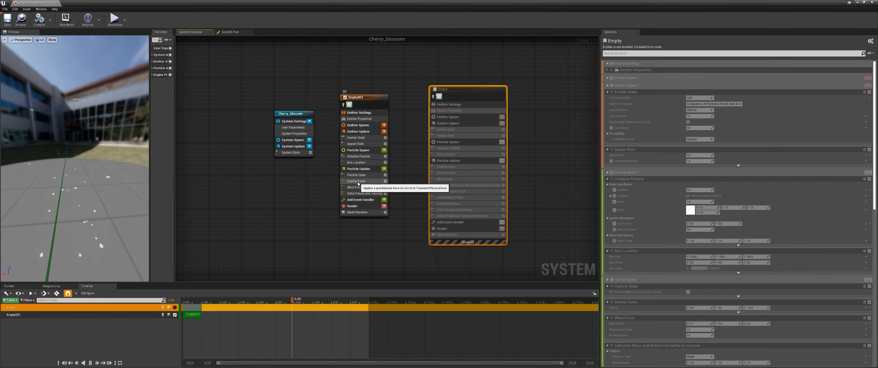
click(358, 182)
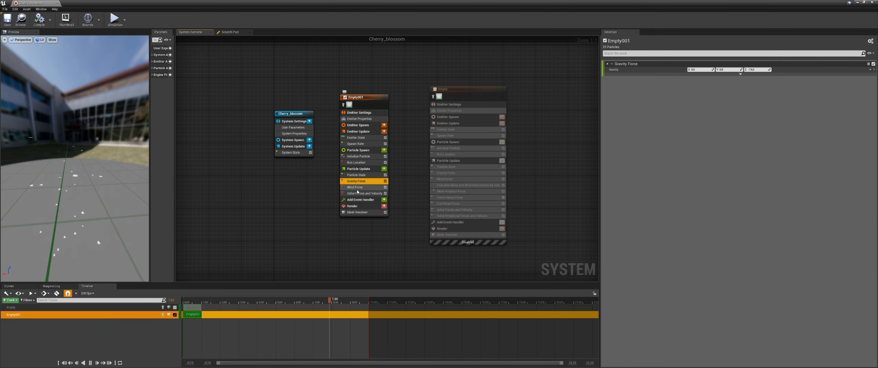
click(365, 188)
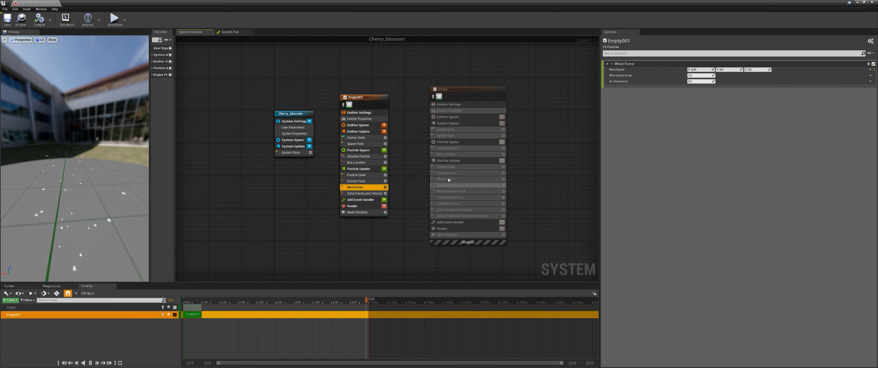
click(696, 70)
text(1)
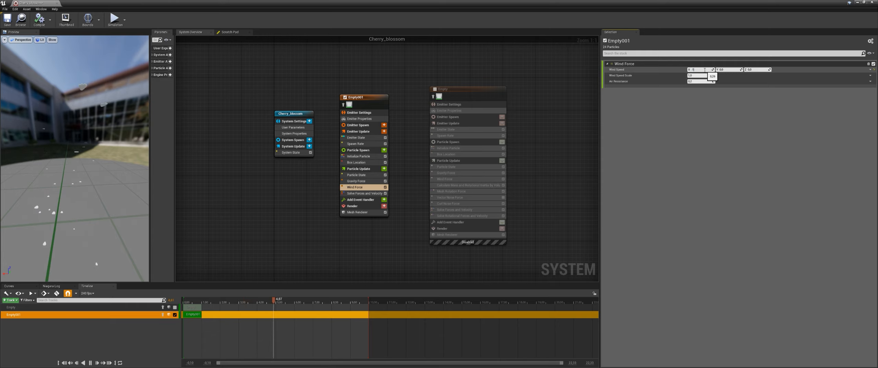
key(Return)
scroll(86, 180, down, 4)
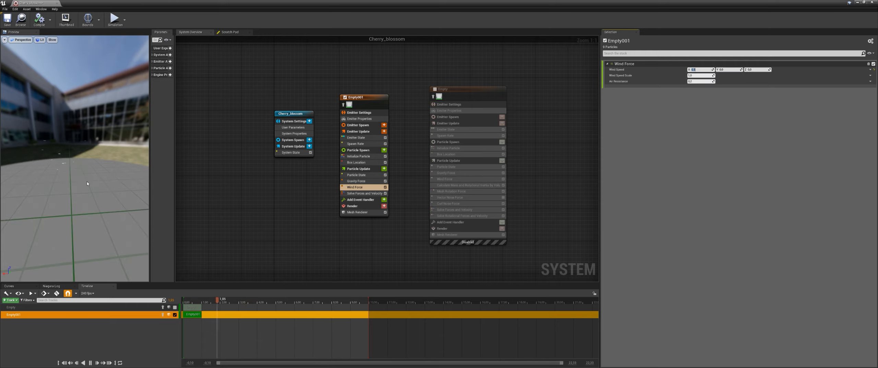
drag(86, 180, 95, 183)
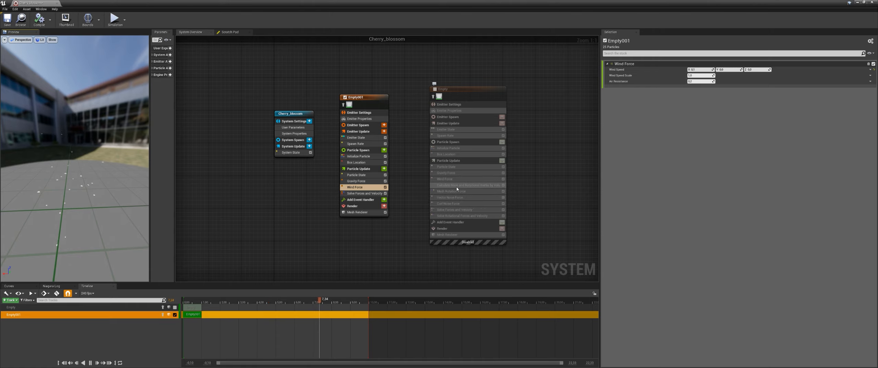
Add the Calculate Mass and Rotational Inertia by Volume module to Empty001's Particle Update group.
click(383, 168)
text(calc)
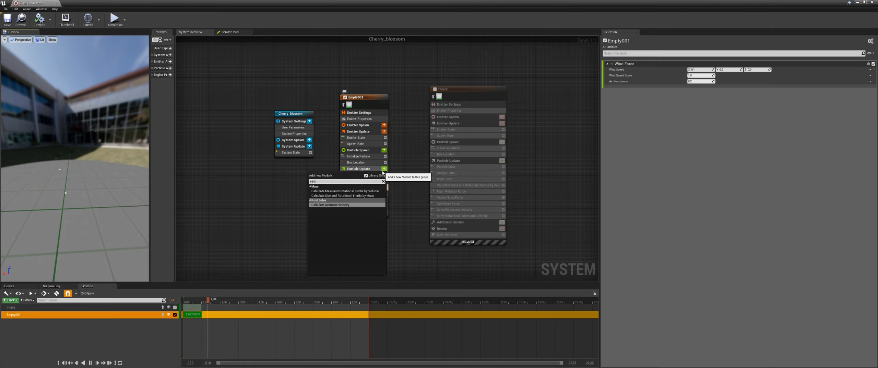
key(Up)
key(Up)
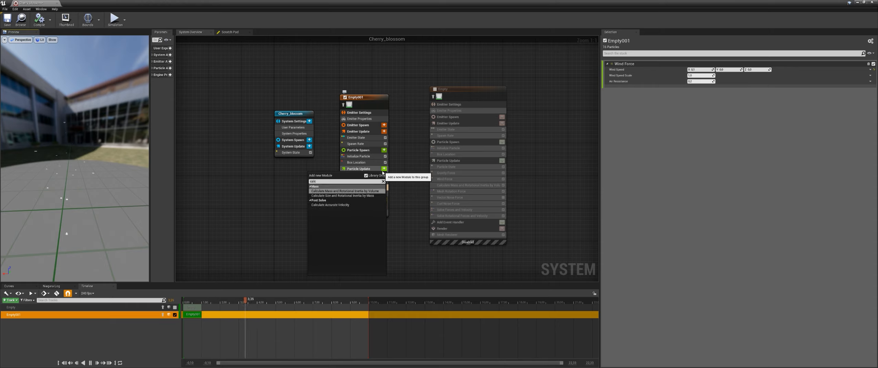
key(Return)
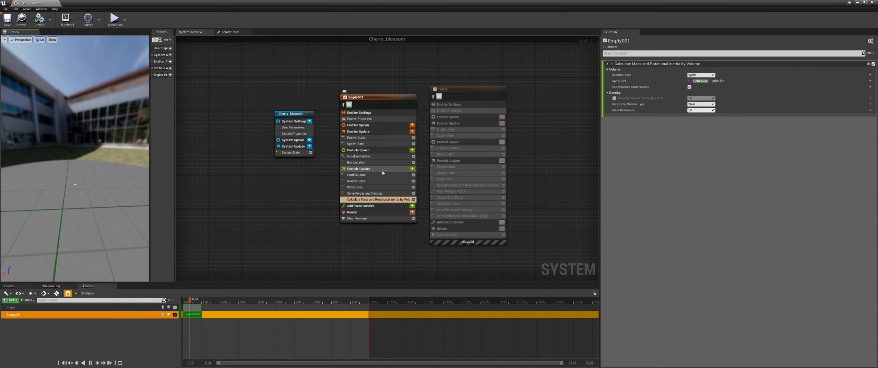
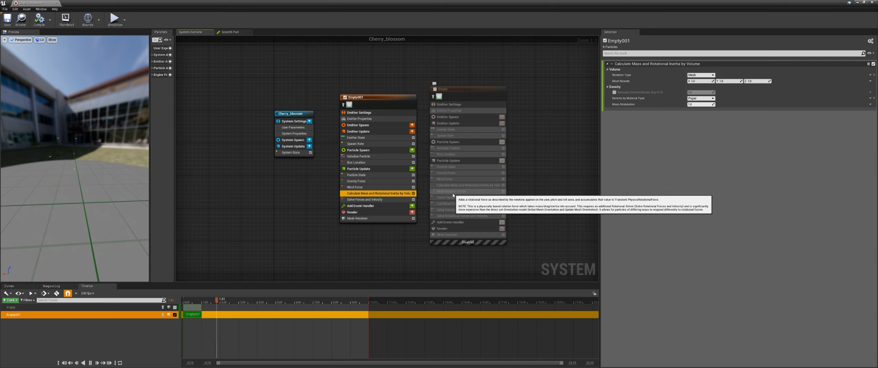
Add a Mesh Rotation Force module to Empty001's Particle Update and fix its missing Solve Rotational Forces and Velocity dependency.
click(412, 169)
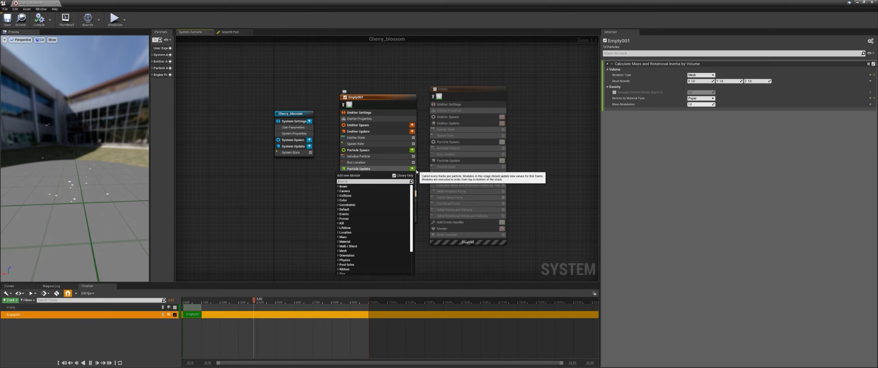
text(mesh rot)
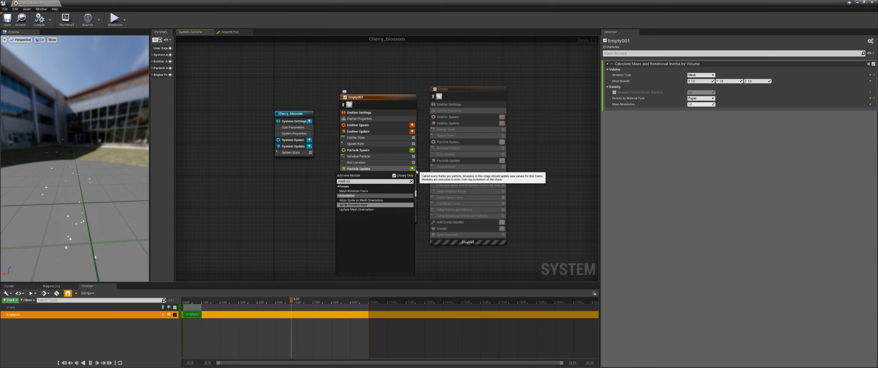
key(Up)
key(Up)
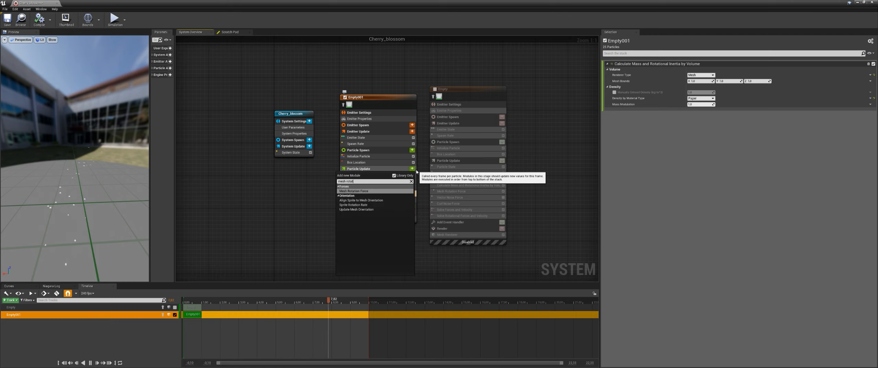
key(Return)
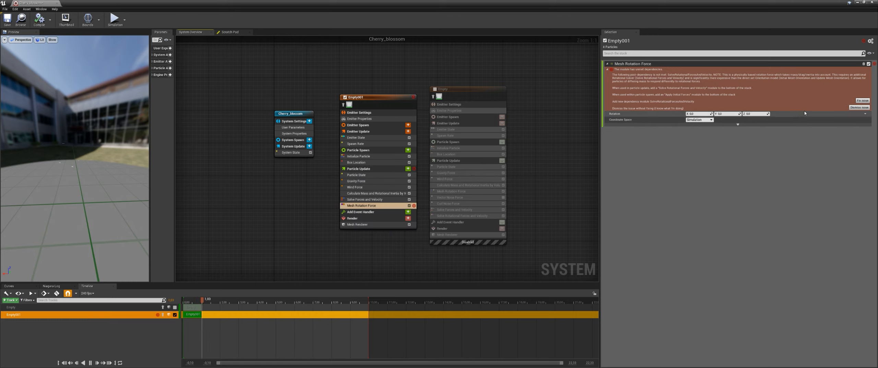
click(862, 101)
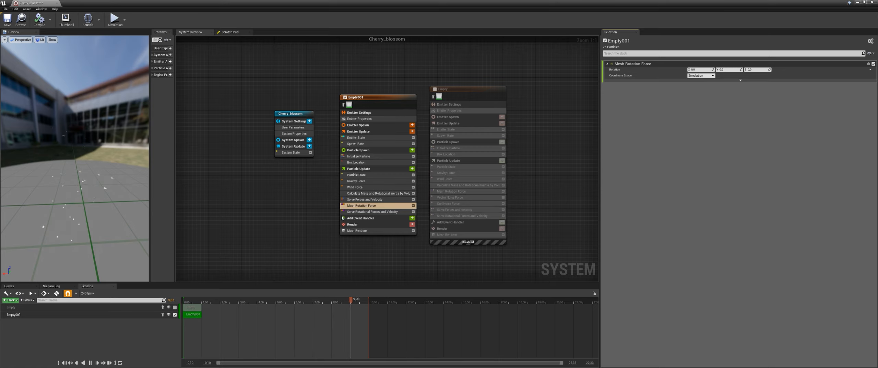
Set Empty001's Mesh Rotation Force rotation to 0.1 in X and Y, taking the Z value from the Empty emitter's module.
click(456, 209)
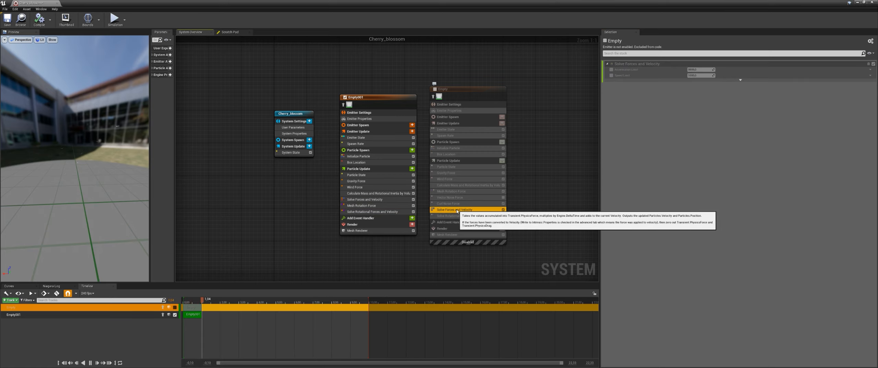
click(451, 191)
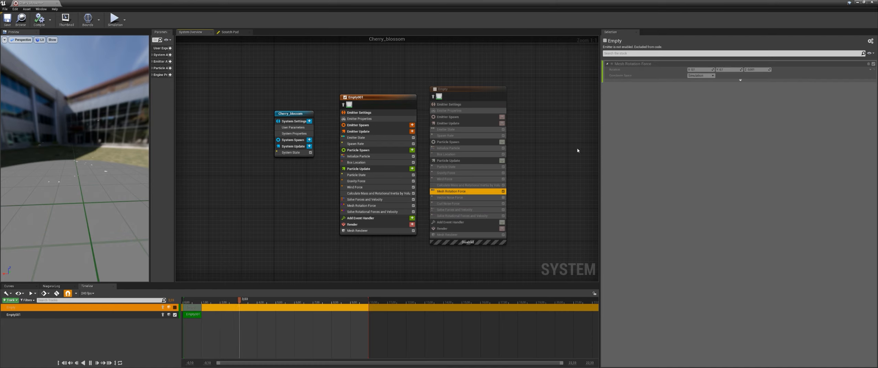
click(358, 206)
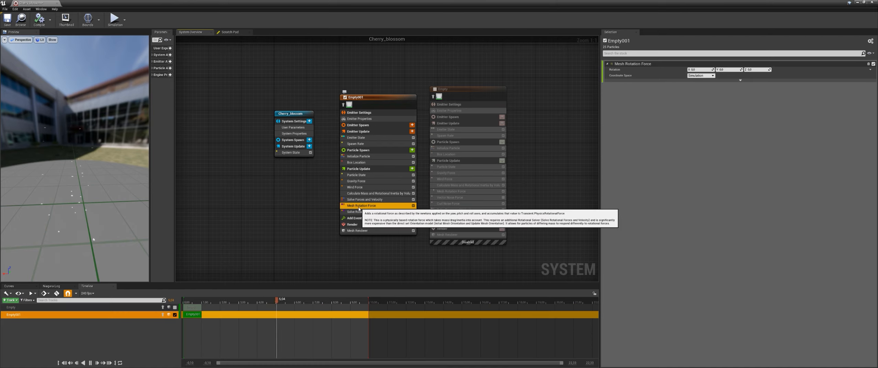
click(698, 69)
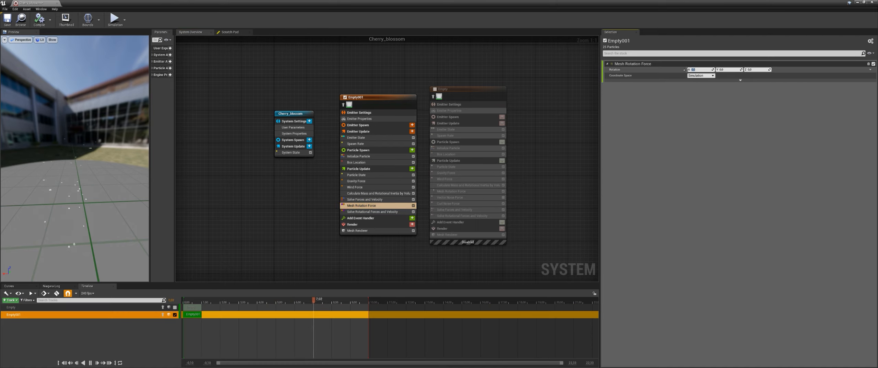
text(.1)
key(Tab)
text(.1)
key(Tab)
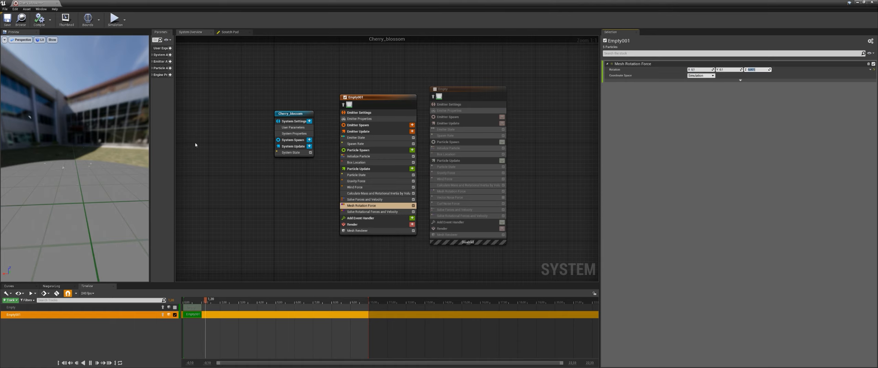
middle_drag(105, 181, 90, 188)
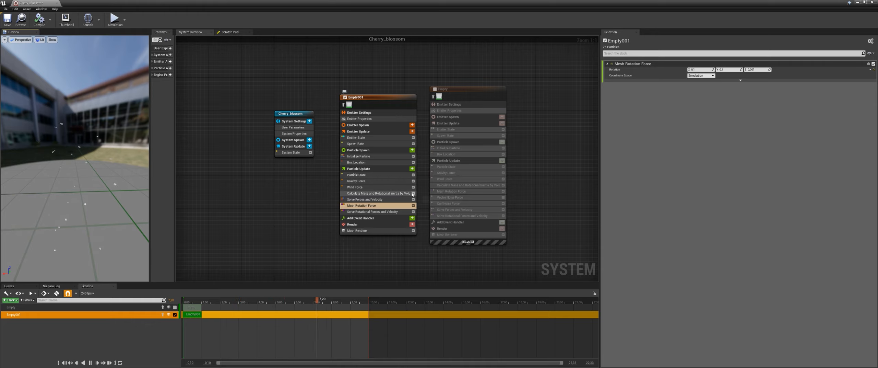
Toggle Empty001's Calculate Mass and Rotational Inertia by Volume and Mesh Rotation Force modules off and back on to compare the petal motion.
click(413, 193)
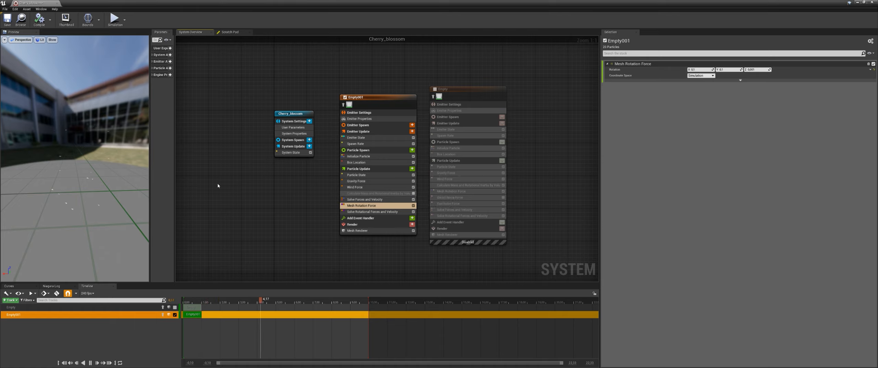
click(413, 194)
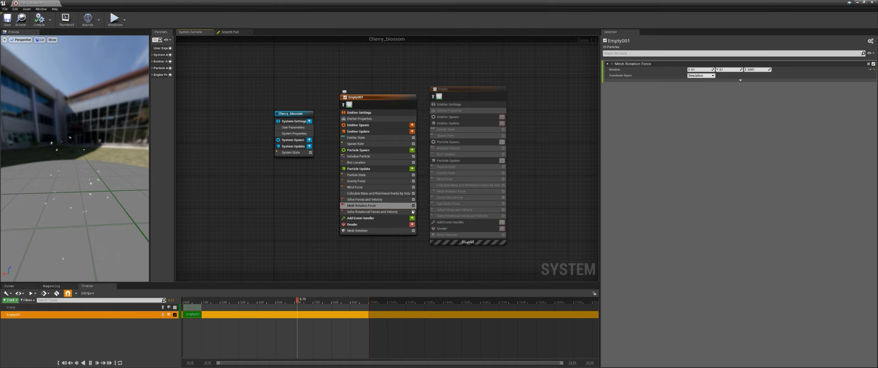
click(413, 205)
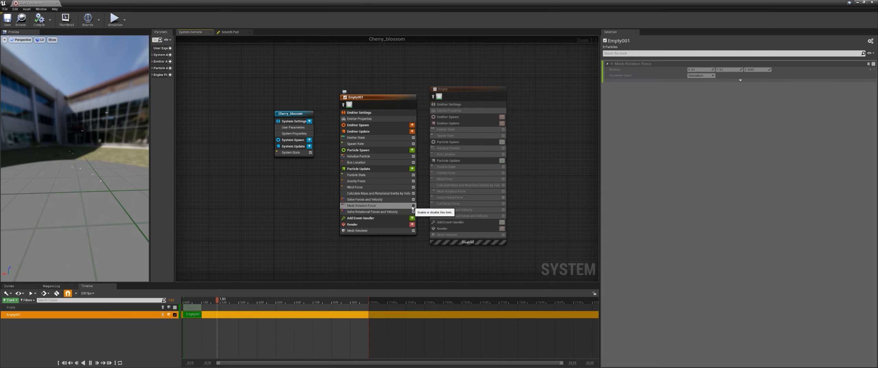
click(387, 193)
click(391, 205)
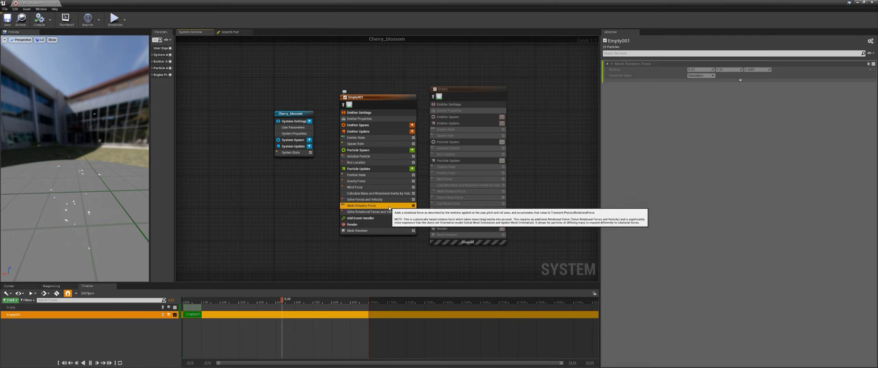
click(413, 205)
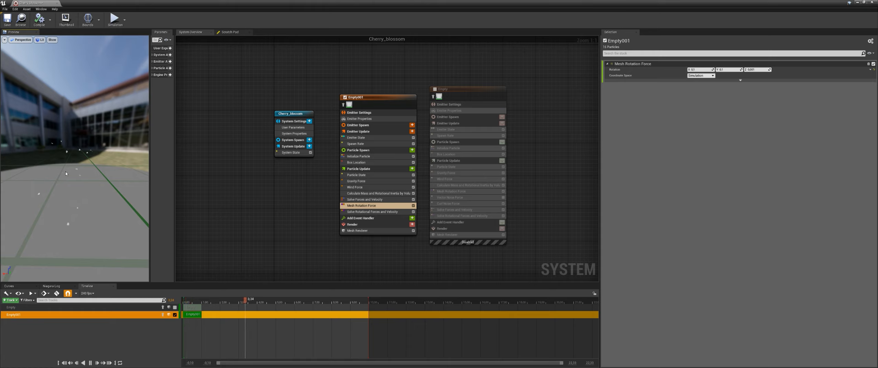
Adjust the X wind speed of Empty001's Wind Force module.
click(343, 187)
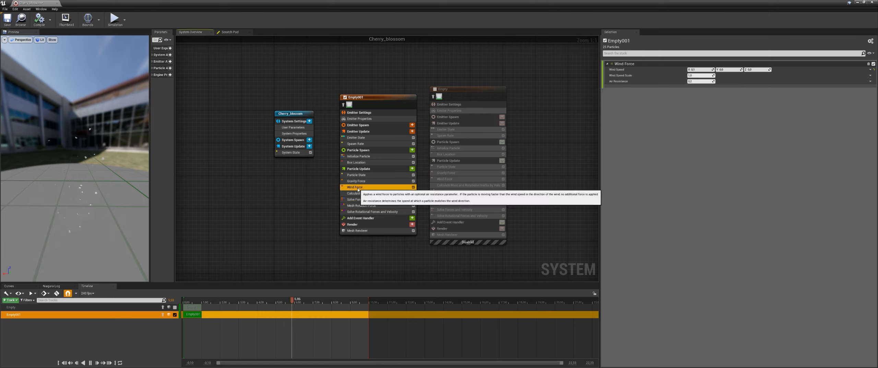
click(700, 69)
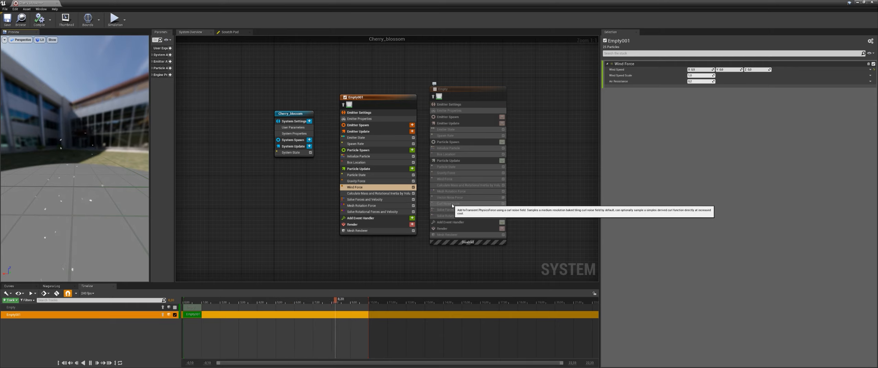
Add a Curl Noise Force module to Empty001's Particle Update, as in the Empty emitter, and fix its unmet dependency by repositioning it.
click(457, 203)
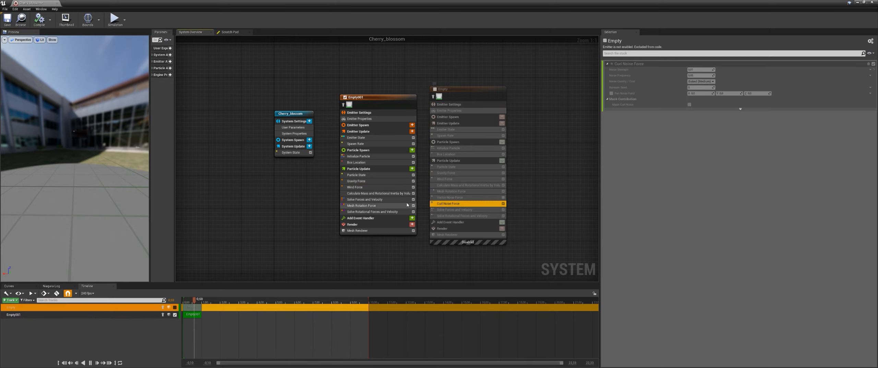
click(412, 168)
text(cu7r)
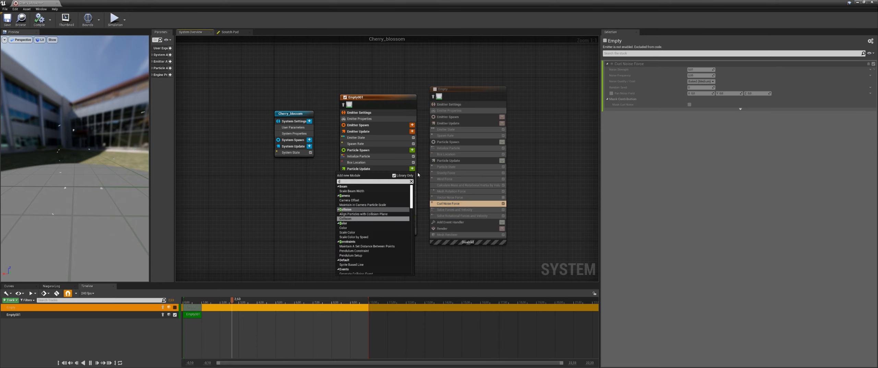
key(BackSpace)
key(BackSpace)
text(rl)
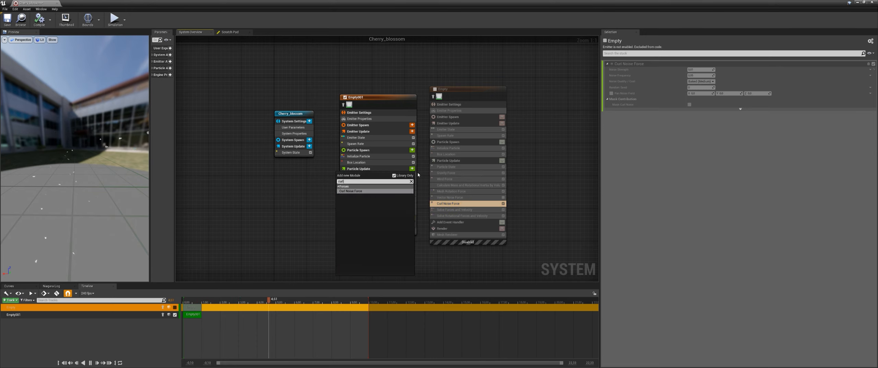
key(Return)
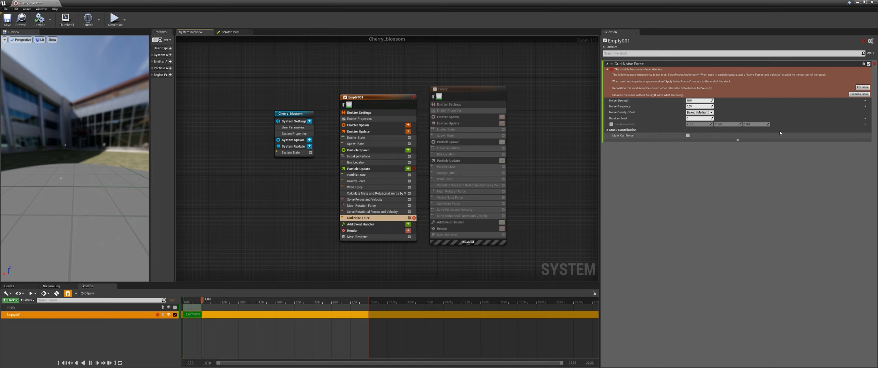
click(859, 88)
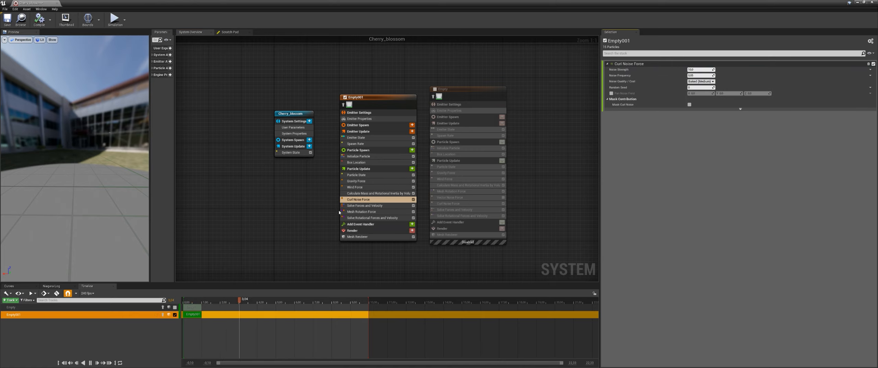
Compare Empty001's Curl Noise Force with the Empty emitter's module and set its noise strength to 0.1.
click(362, 205)
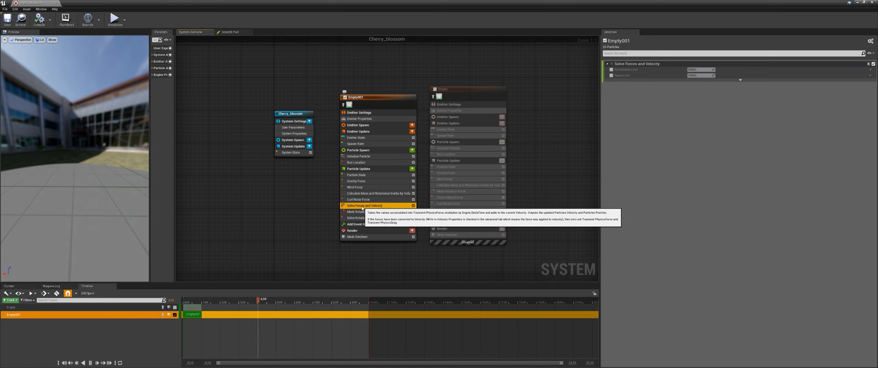
click(364, 200)
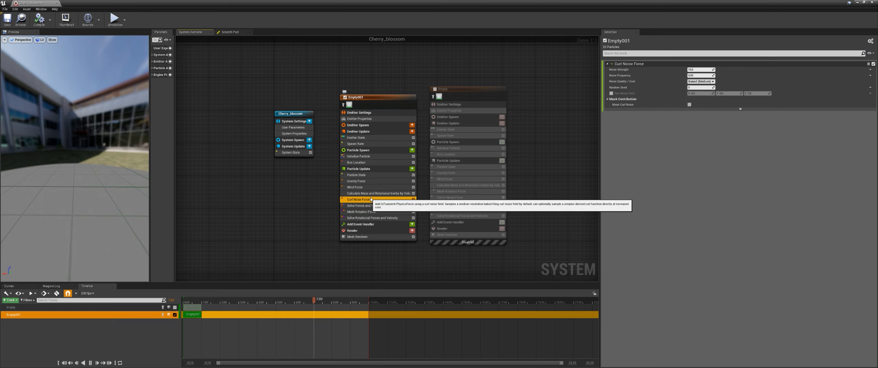
click(454, 205)
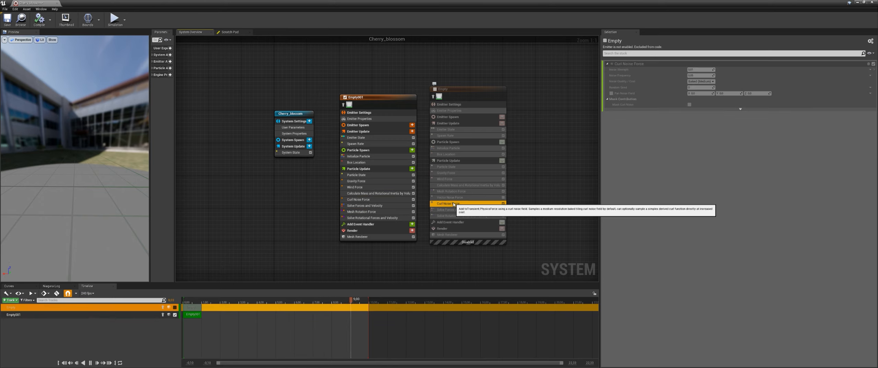
click(361, 200)
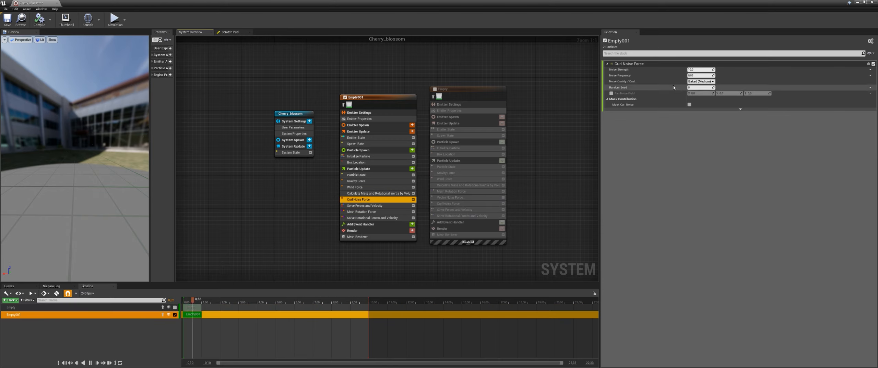
click(699, 69)
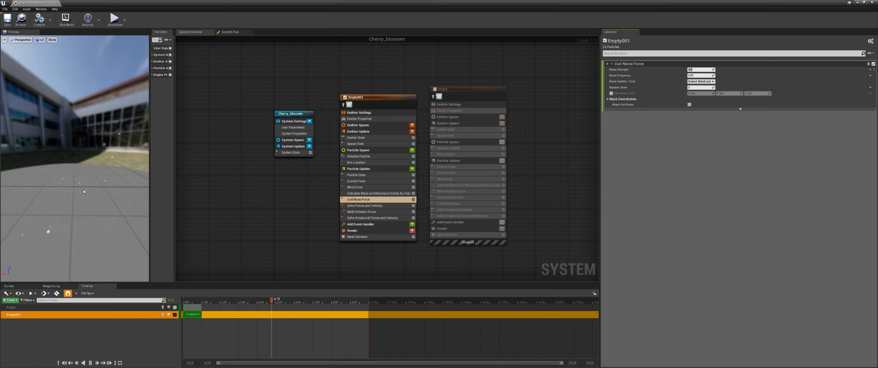
middle_drag(84, 191, 83, 190)
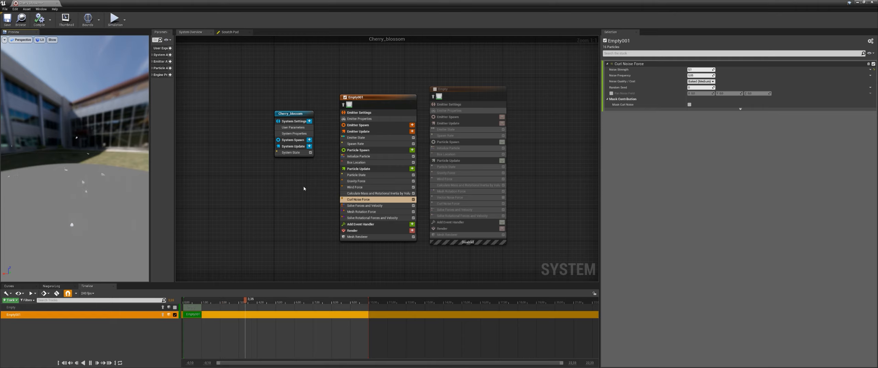
Set a new negative Z gravity value in Empty001's Gravity Force and check the falling petals in the preview.
click(355, 182)
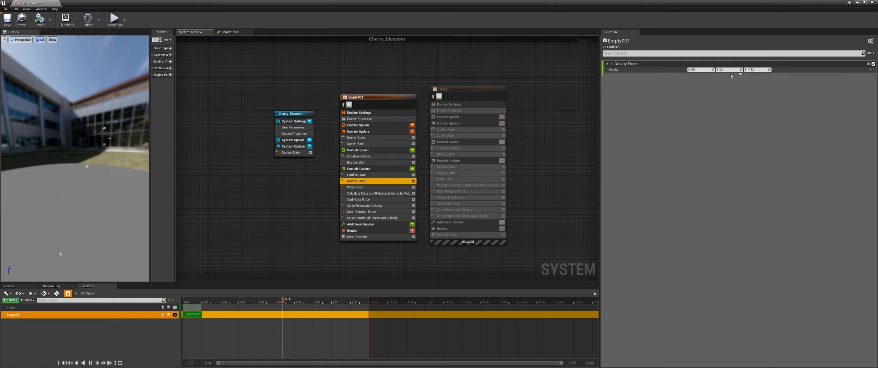
click(754, 69)
text(-20)
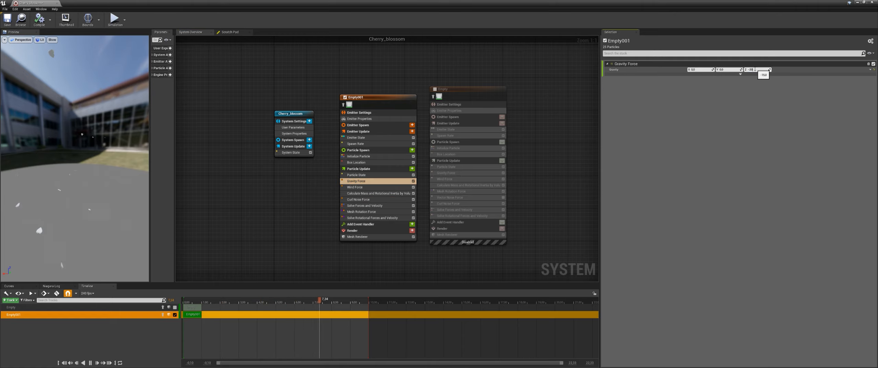
key(Return)
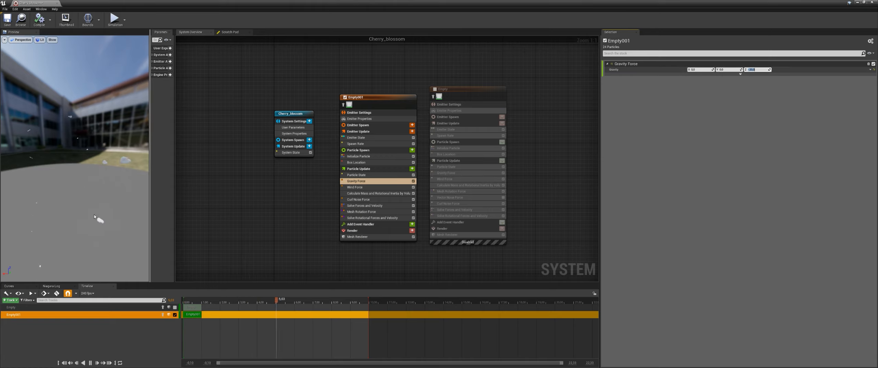
scroll(72, 186, down, 5)
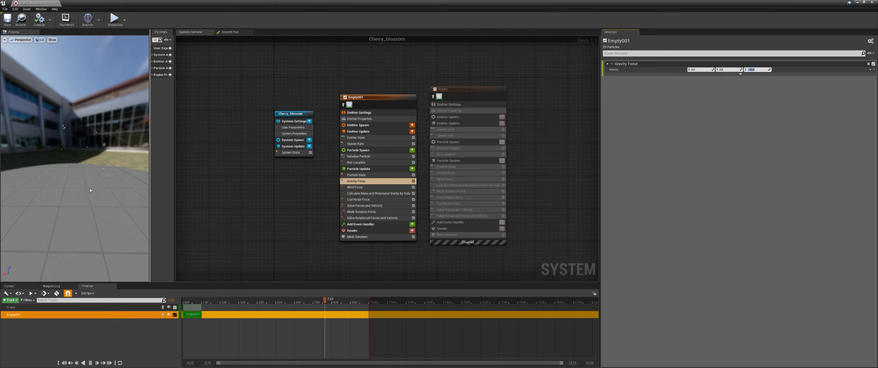
mouse_move(89, 190)
mouse_down()
mouse_move(28, 189)
mouse_move(74, 190)
mouse_up()
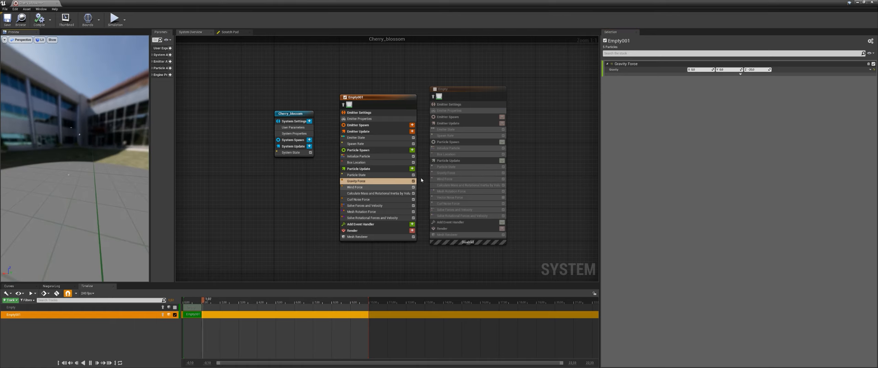
Set the X wind speed of Empty001's Wind Force to 1 and check the petals' drift in the preview.
click(366, 187)
click(699, 70)
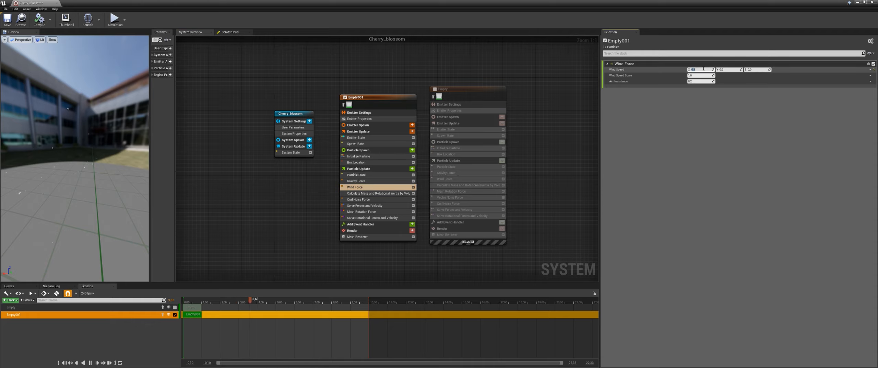
text(1)
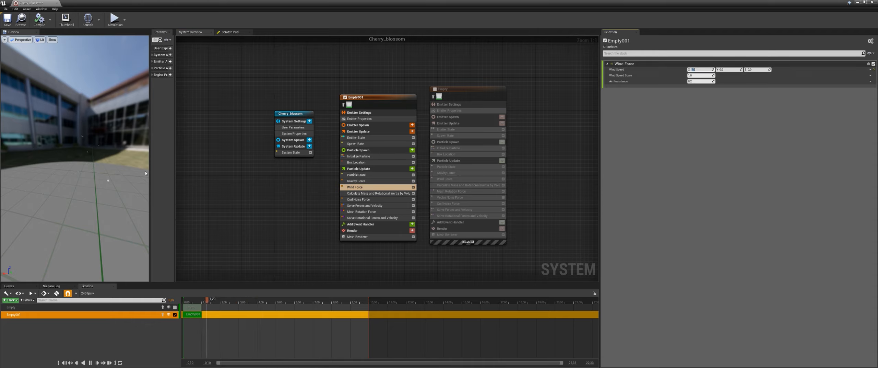
right_drag(73, 180, 75, 229)
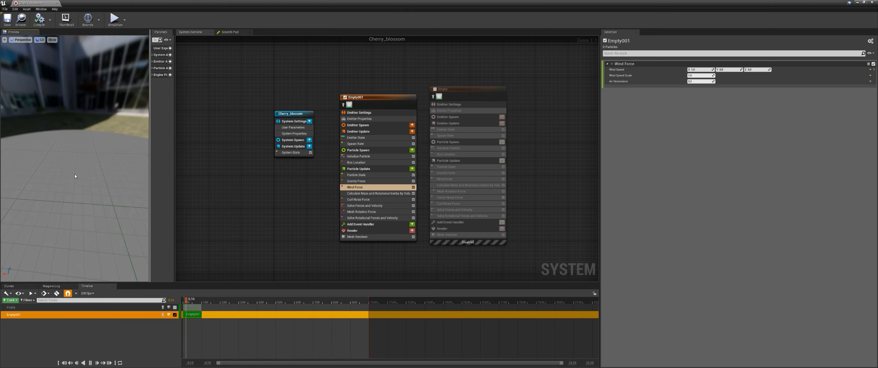
right_drag(75, 213, 67, 210)
Set the noise strength of Empty001's Curl Noise Force to 0.05.
click(406, 200)
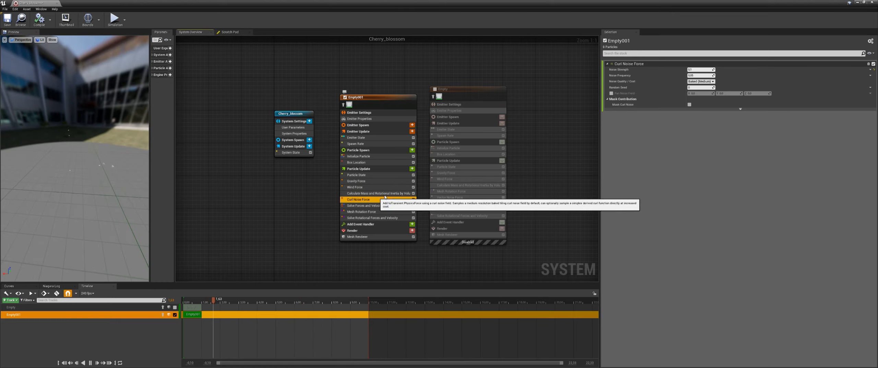
click(702, 70)
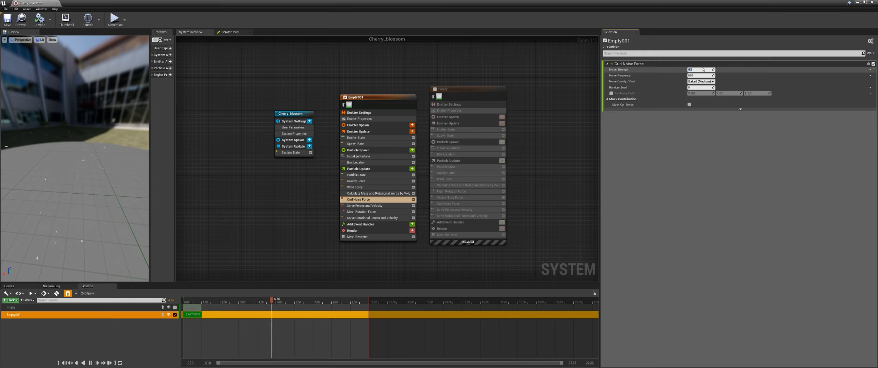
text(0,01)
key(Return)
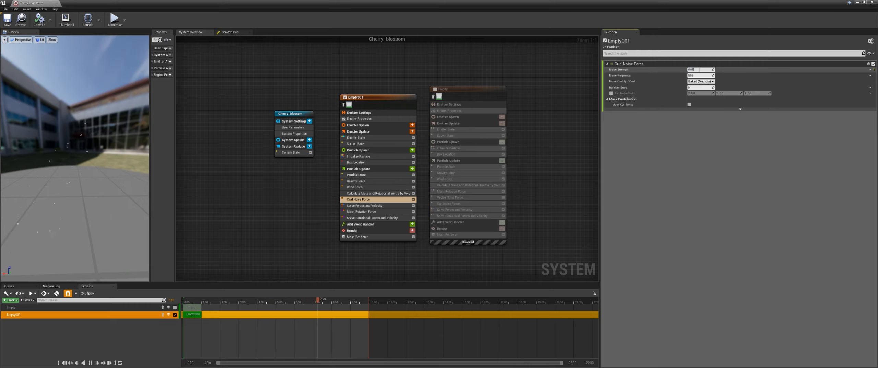
text(0,05)
key(Return)
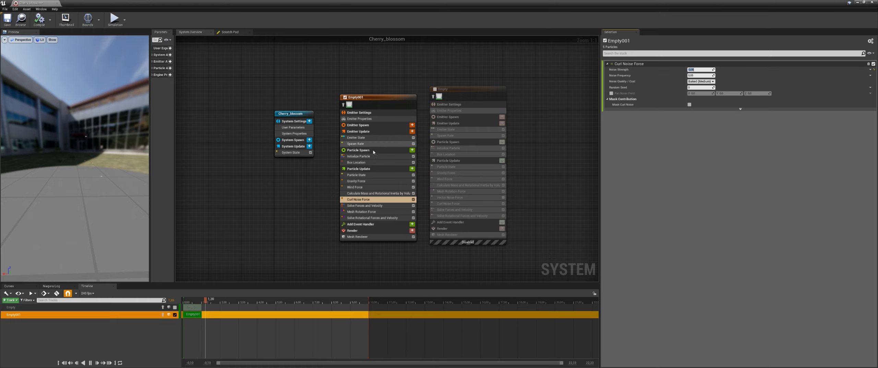
Move Empty001's Mesh Rotation Force module directly below Calculate Mass and Rotational Inertia by Volume in the Particle Update group.
click(375, 194)
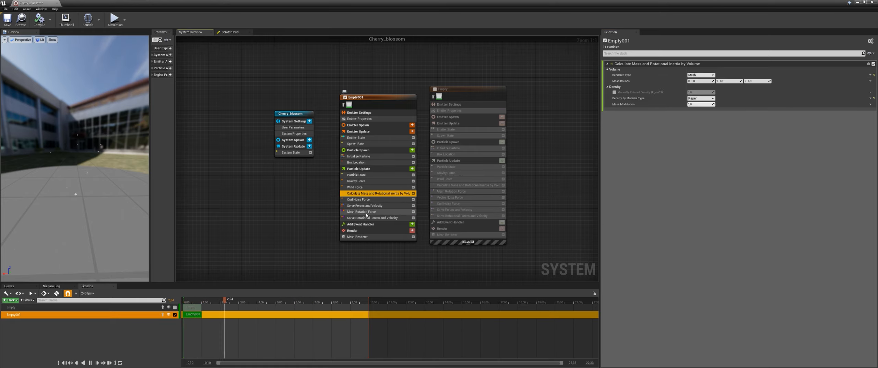
click(353, 212)
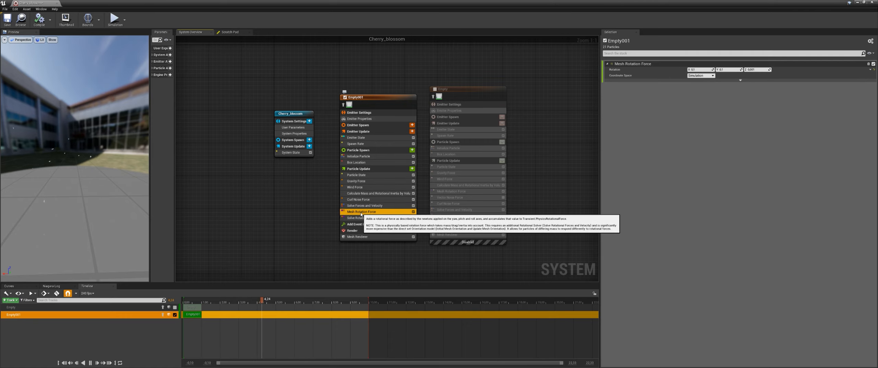
drag(363, 213, 349, 194)
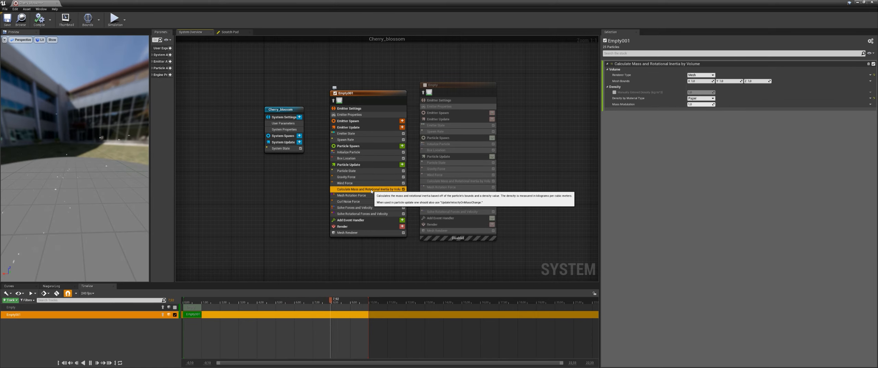
Add an Update Velocity on Mass Change module to Empty001's Particle Update, directly below Calculate Mass and Rotational Inertia by Volume, and keep it enabled.
click(401, 164)
text(up)
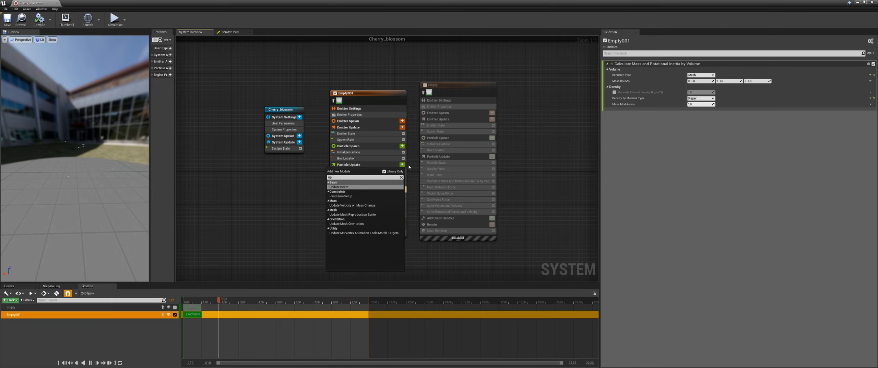
text(date vel)
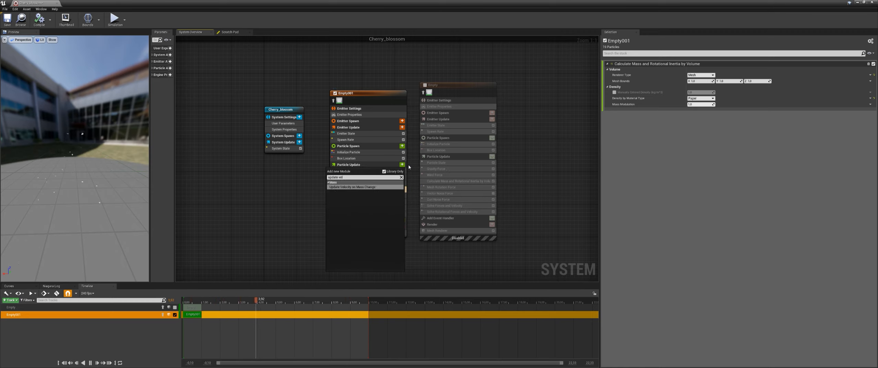
key(Return)
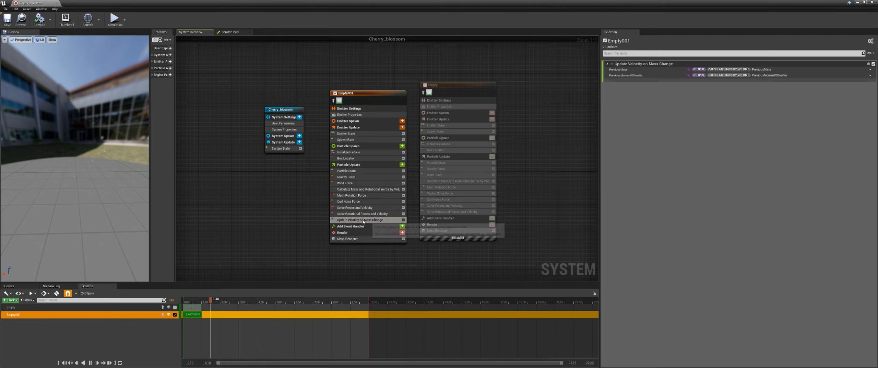
drag(360, 220, 369, 201)
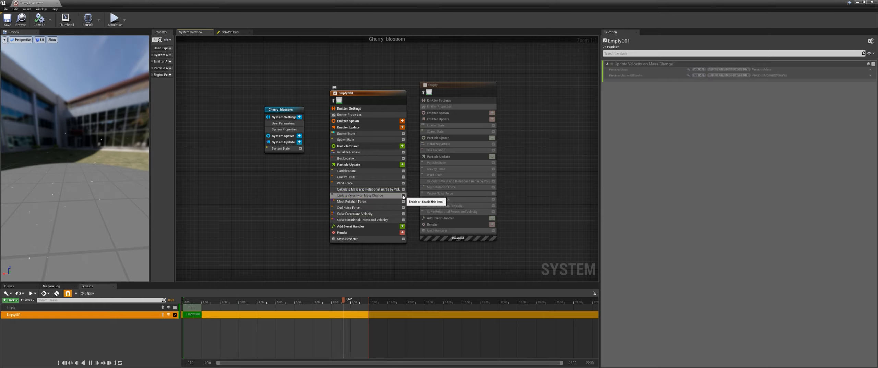
click(403, 195)
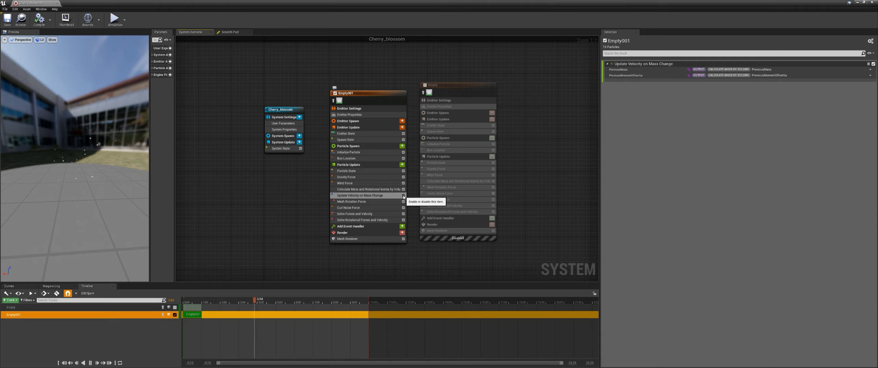
Examine the motion and rotation of the falling petals in the preview from several angles and distances.
mouse_move(75, 158)
mouse_down()
mouse_move(81, 164)
mouse_move(76, 154)
mouse_up()
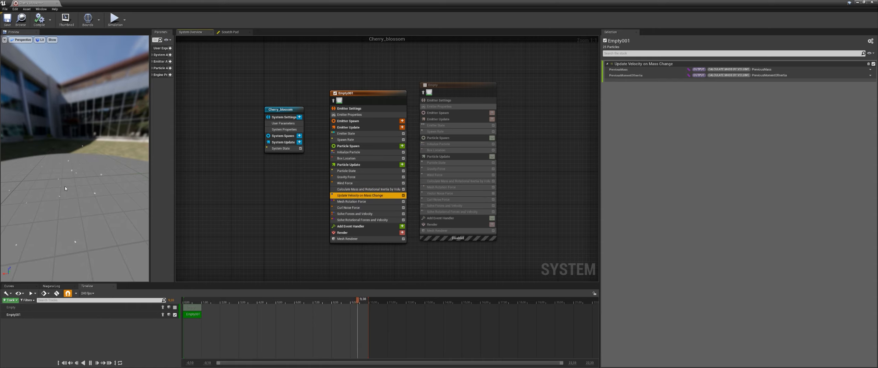
right_drag(65, 188, 68, 182)
drag(68, 182, 68, 174)
right_drag(69, 174, 70, 168)
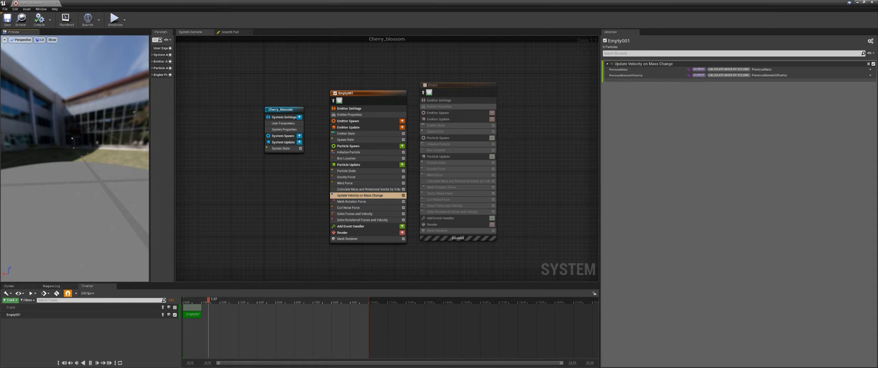
drag(66, 171, 80, 172)
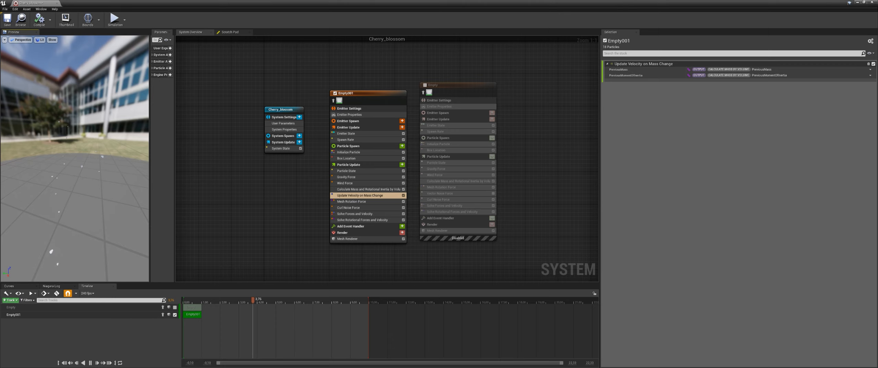
drag(66, 170, 37, 168)
scroll(52, 171, up, 5)
scroll(52, 171, up, 3)
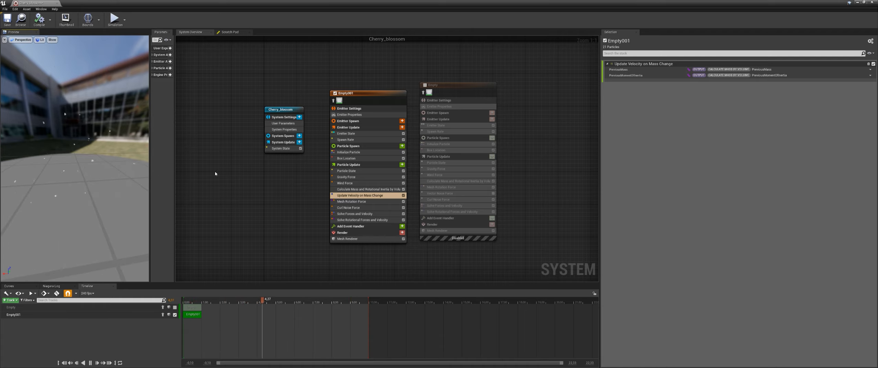
right_drag(250, 185, 239, 180)
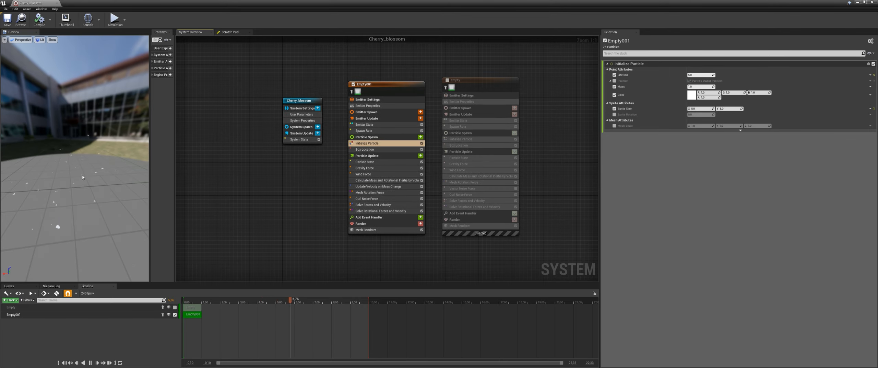
drag(83, 177, 56, 193)
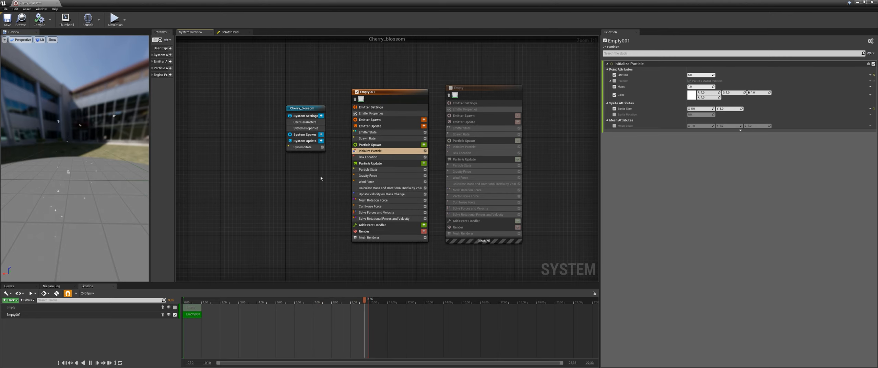
Enable the Mesh Scale attribute in Empty001's Initialize Particle module.
click(365, 138)
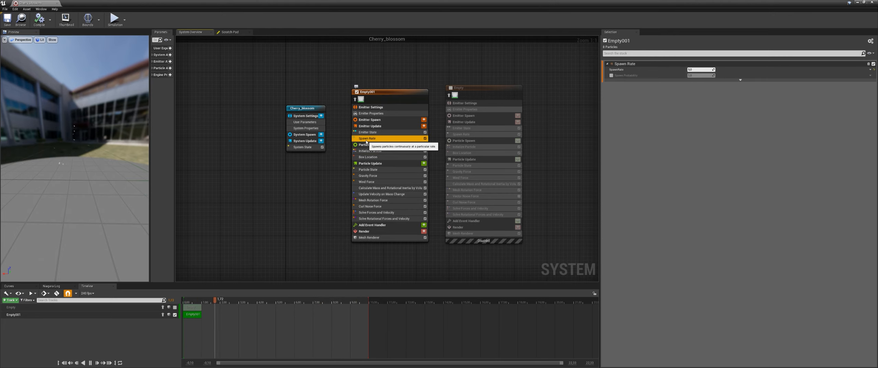
click(370, 126)
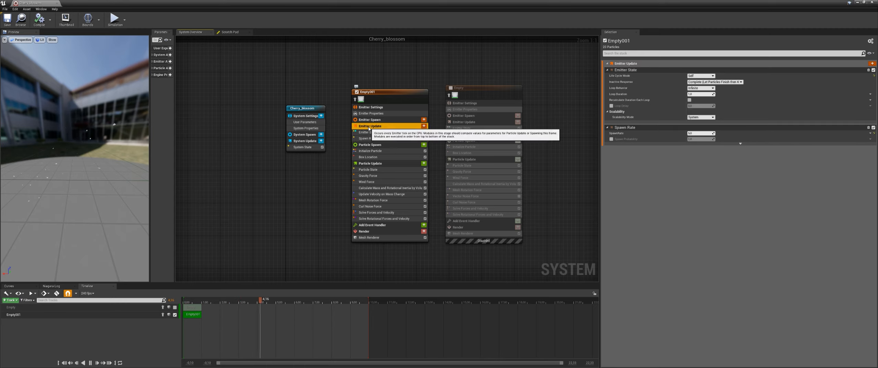
click(374, 151)
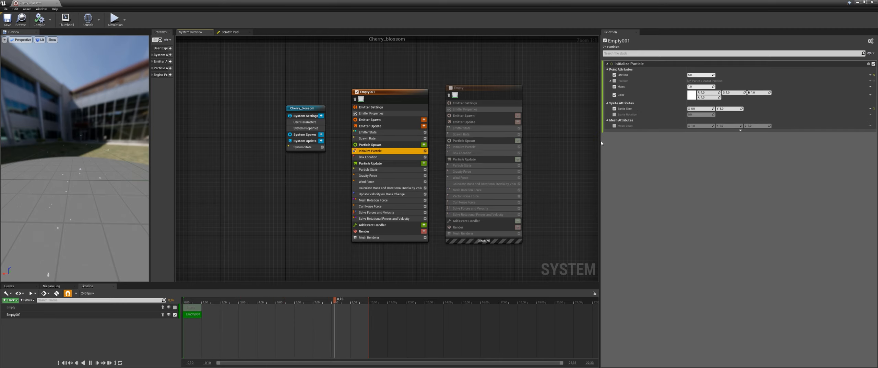
click(614, 126)
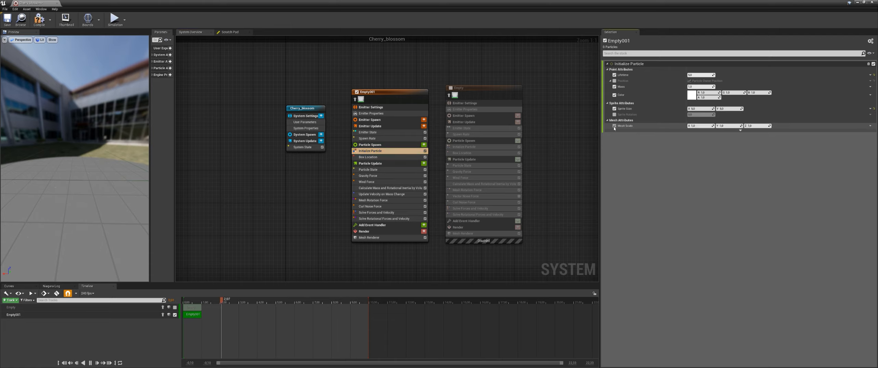
Try larger X values for the Mesh Scale while watching the petals, and set X back to 1.
drag(699, 126, 710, 126)
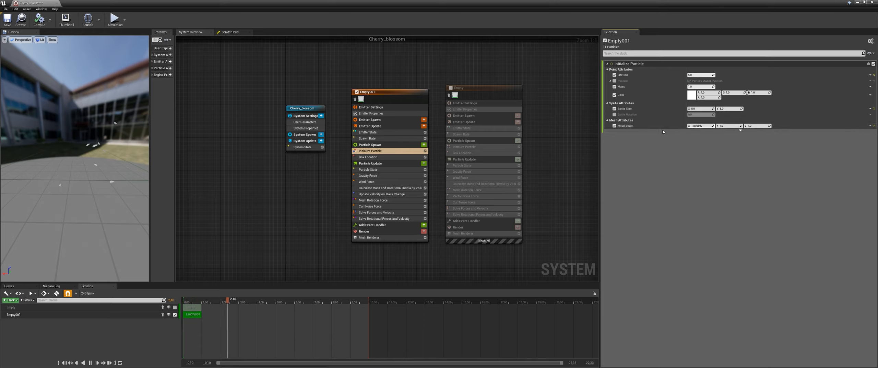
drag(706, 127, 696, 125)
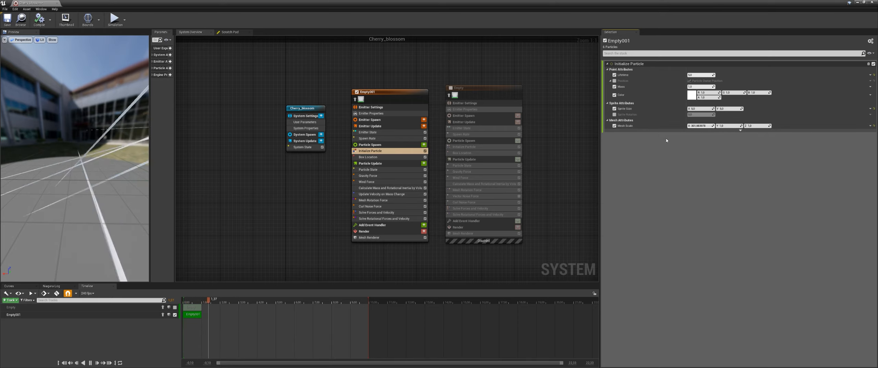
click(697, 126)
text(1)
key(Return)
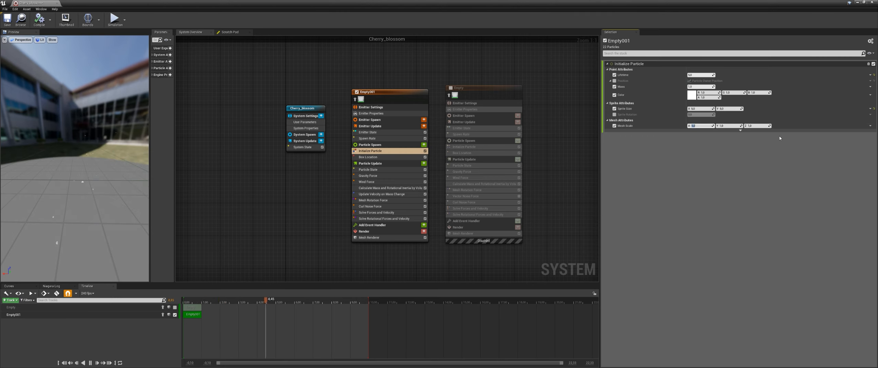
Try driving Mesh Scale with a Uniform Ranged Vector dynamic input, and reset the attribute to its plain vector.
click(869, 126)
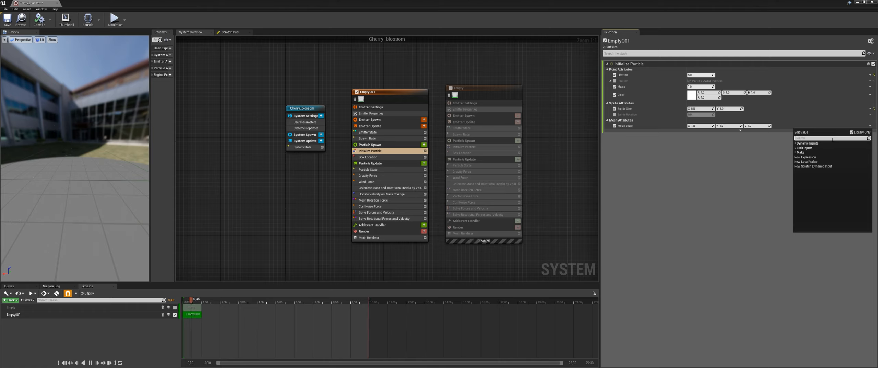
text(ran)
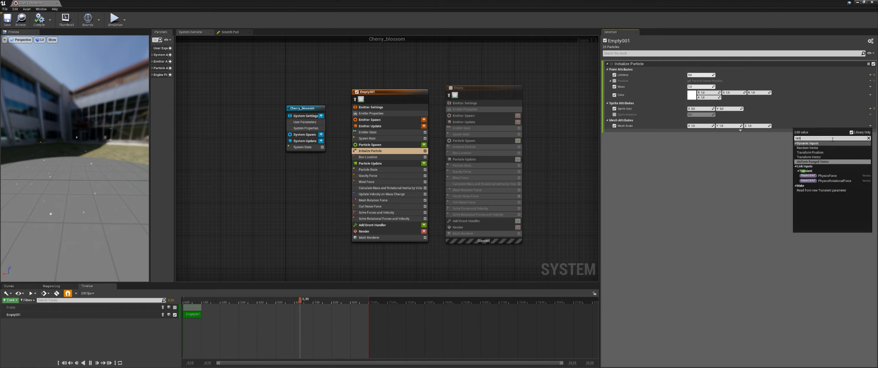
key(Return)
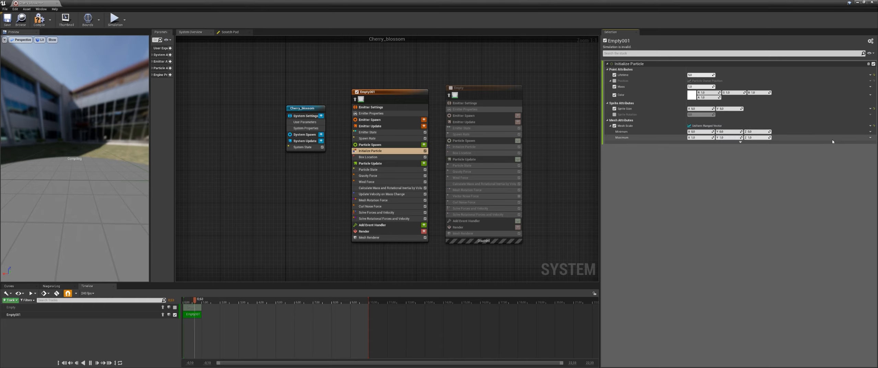
click(874, 125)
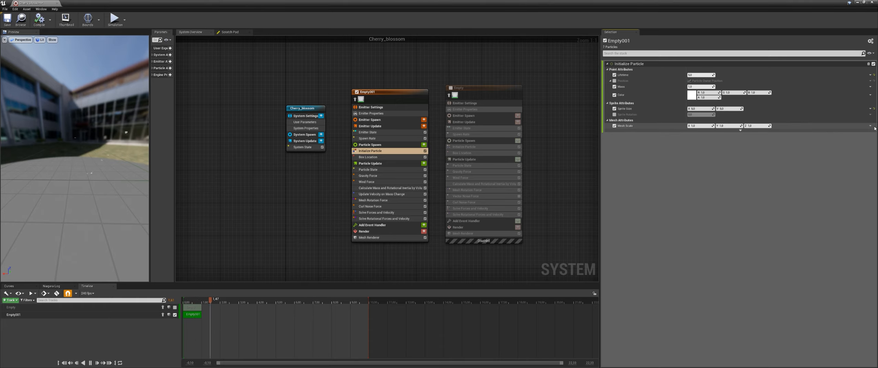
Assign the Multiply Vector by Float dynamic input to Mesh Scale in Initialize Particle.
click(870, 127)
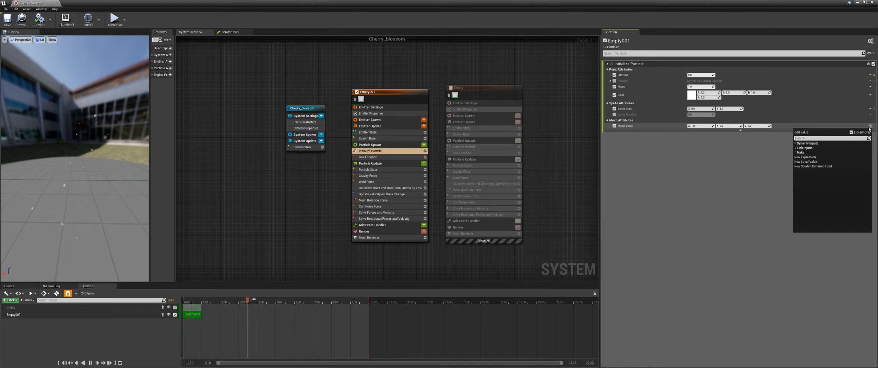
text(float)
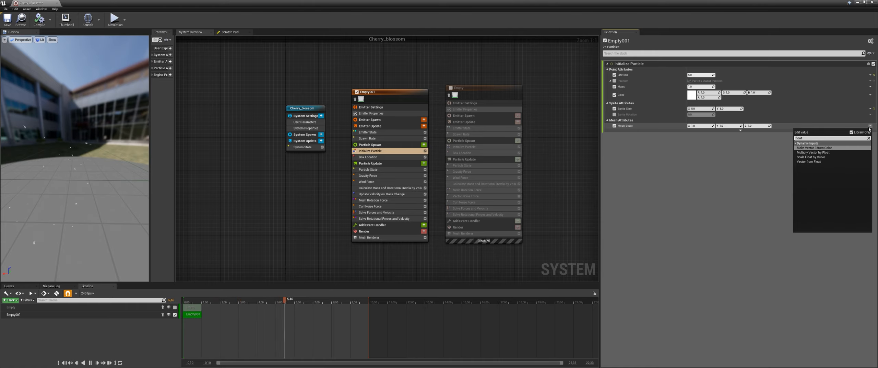
click(809, 153)
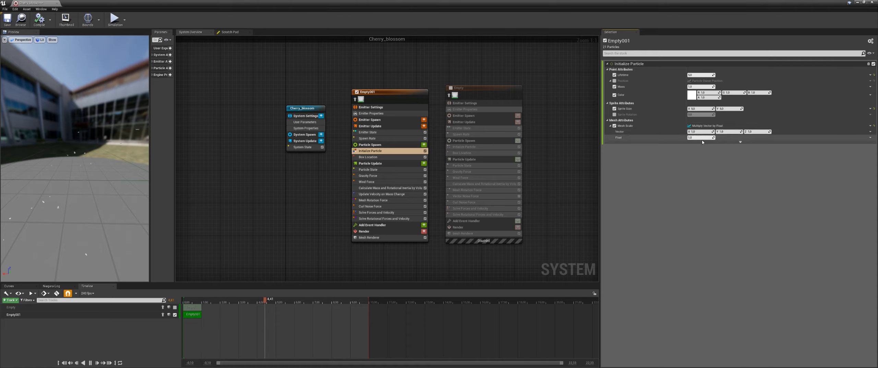
Try larger Float multipliers for the Mesh Scale to see the petals grow evenly, and set the Float back to 1.
drag(695, 138, 707, 138)
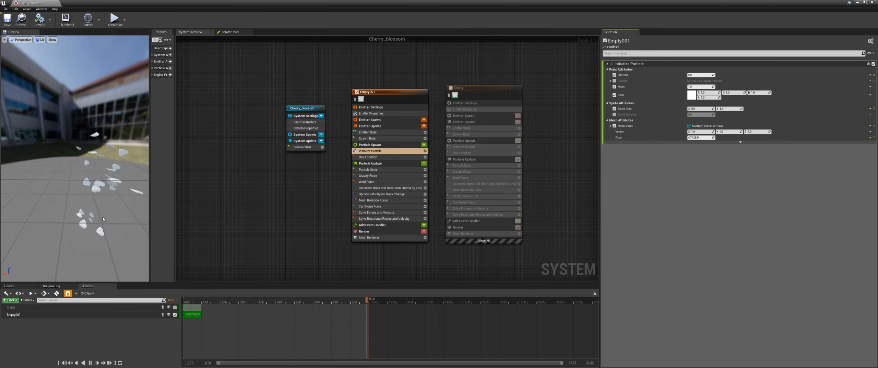
click(700, 138)
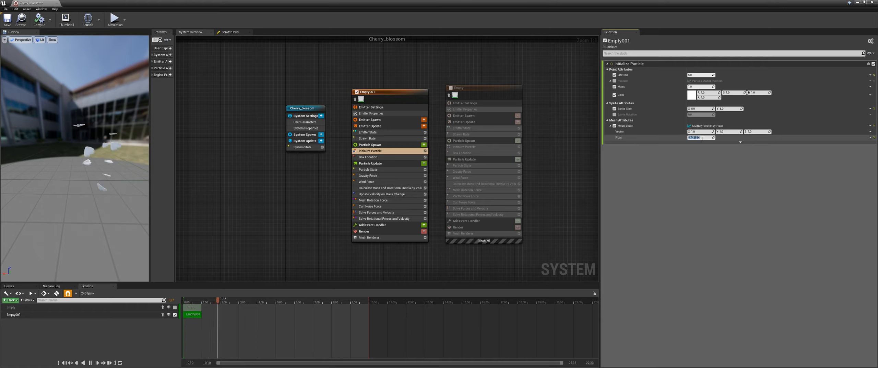
text(1)
key(Return)
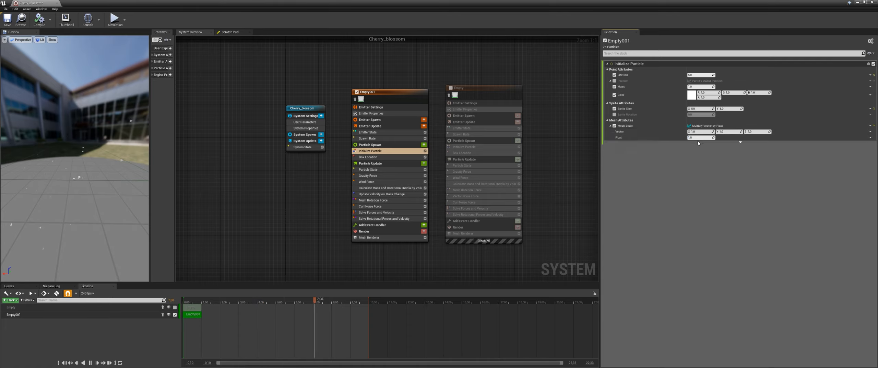
Drive the Mesh Scale's Float multiplier with a Uniform Ranged Float dynamic input.
click(869, 138)
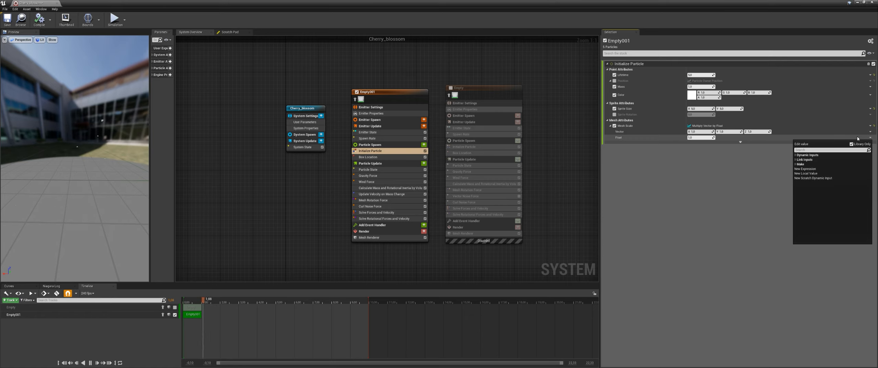
text(uni)
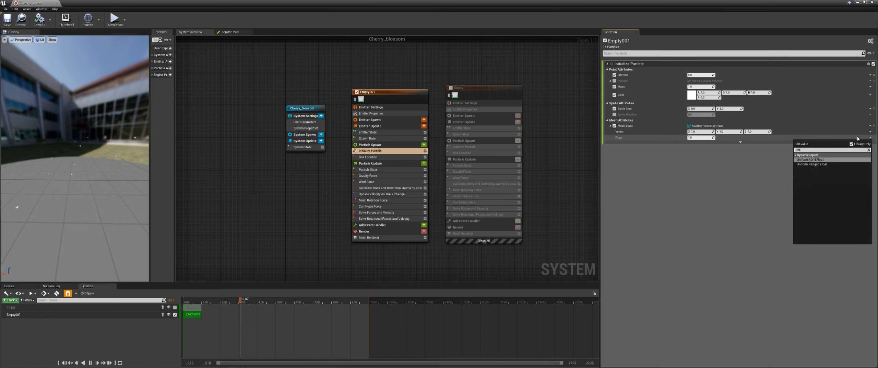
key(Down)
key(Return)
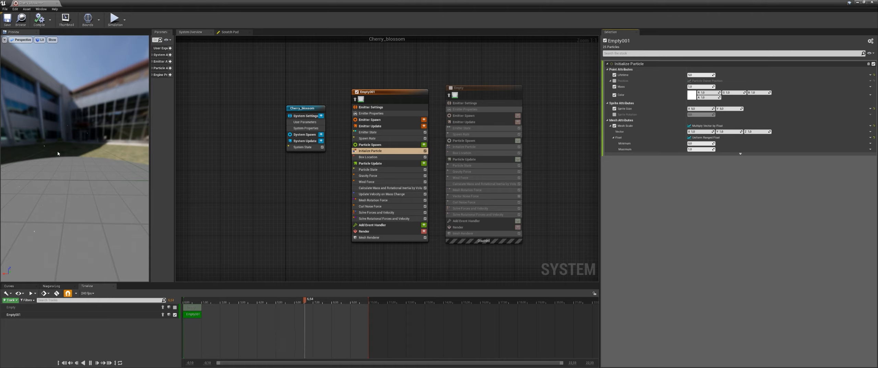
Set the Mesh Scale's Uniform Ranged Float to a minimum of 0.75 and a maximum of 1.5.
click(698, 143)
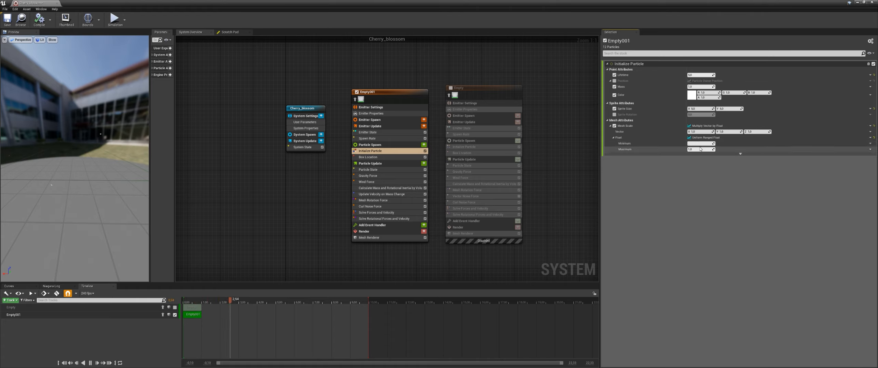
text(0.75)
key(Return)
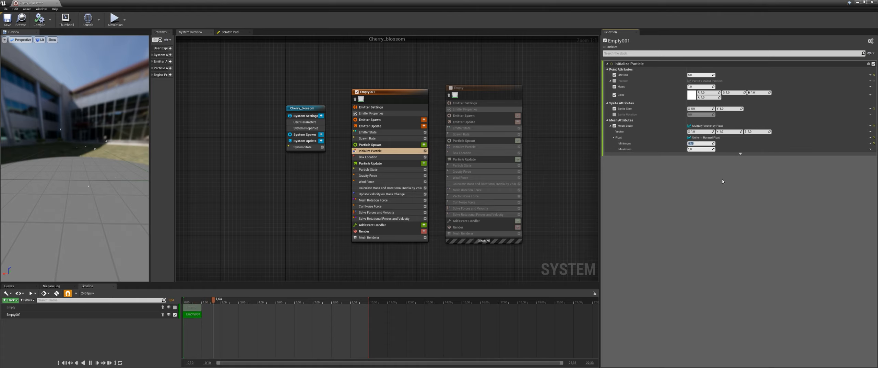
click(704, 149)
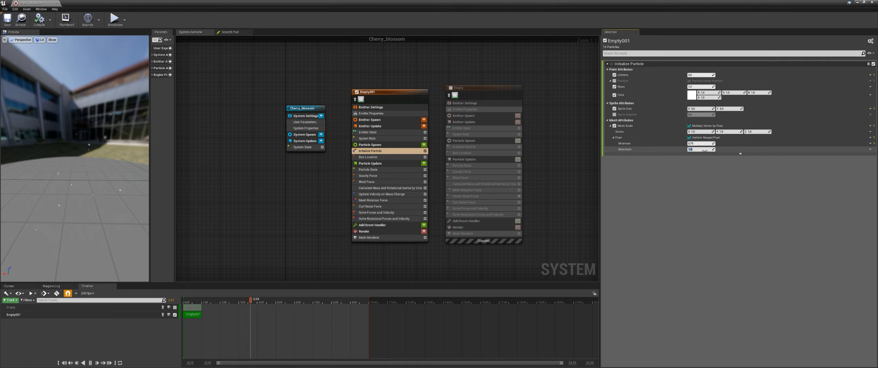
text(1.5)
key(Return)
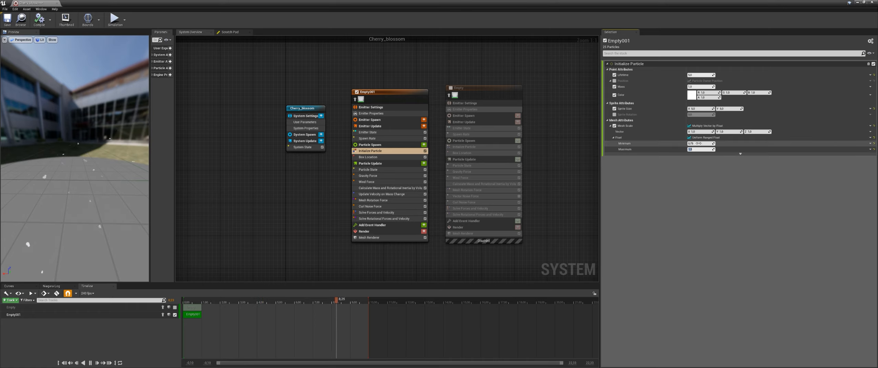
Narrow the Mesh Scale's Uniform Ranged Float to a minimum of 0.9 and a maximum of 1.
key(Return)
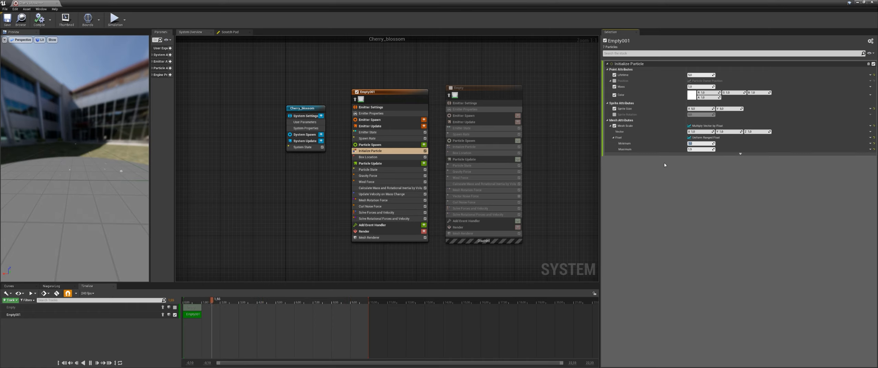
text(0,9)
key(Return)
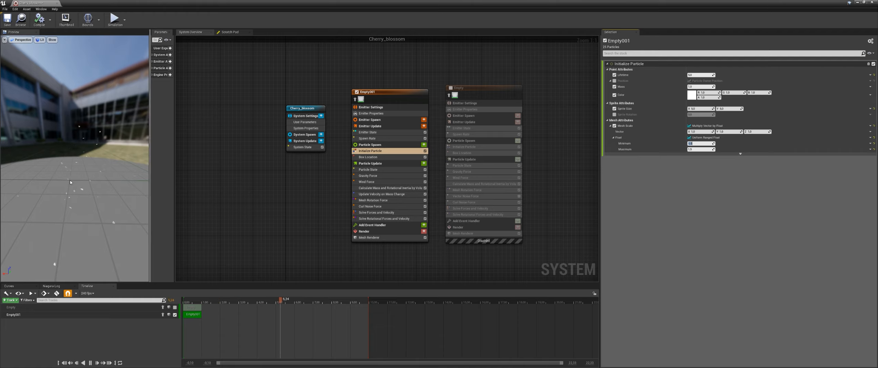
click(698, 149)
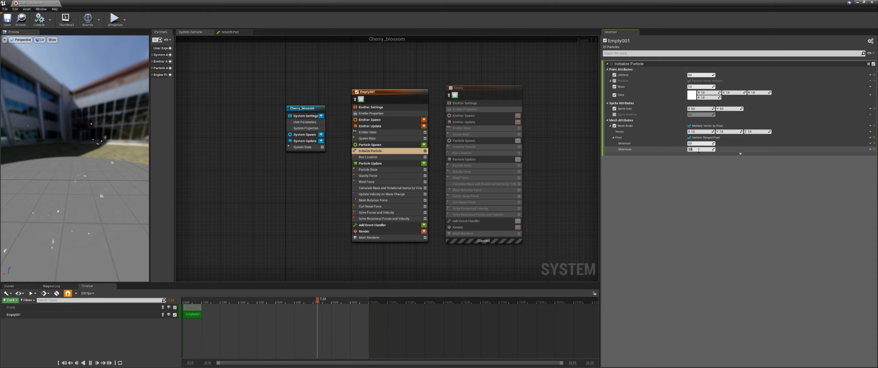
text(1)
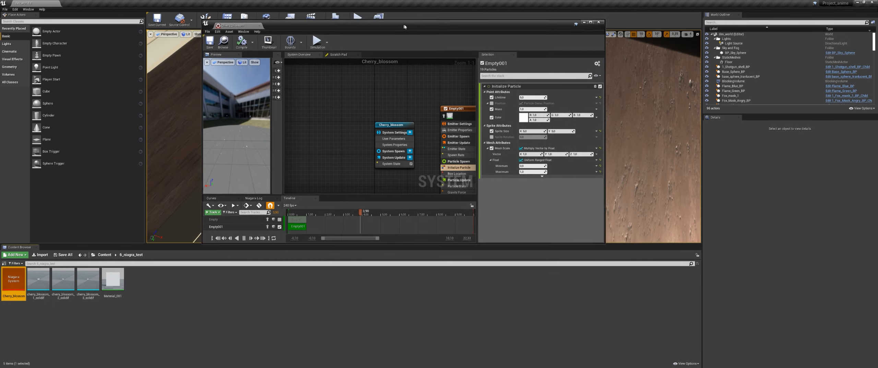
Create a new material named Cherry_Blosso in the 6_niagra_test content folder.
drag(348, 32, 536, 34)
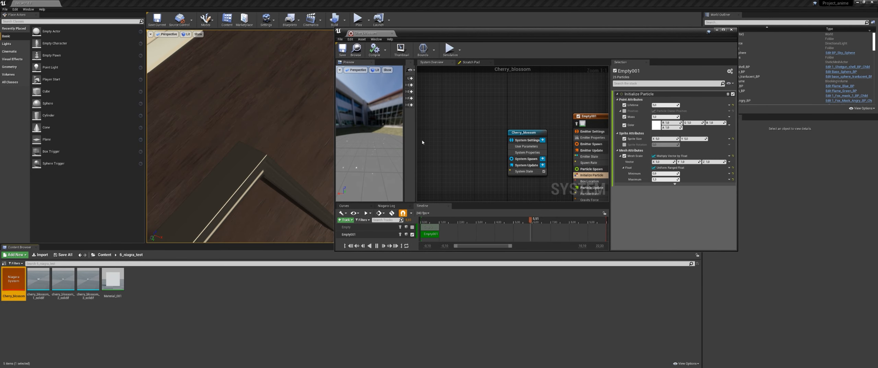
right_click(144, 282)
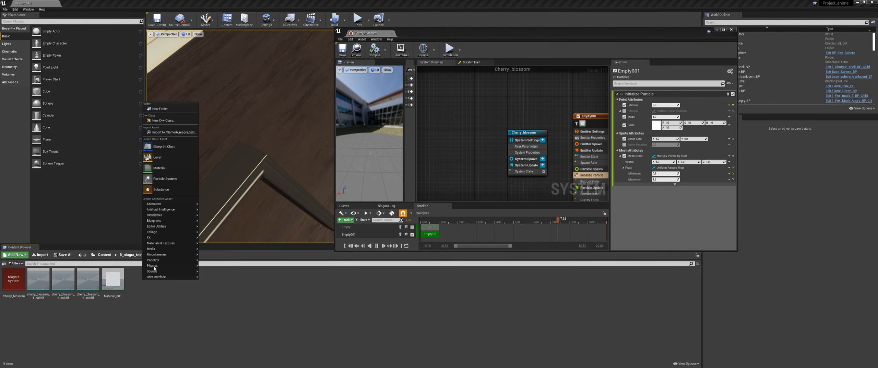
click(163, 169)
text(Cherry_)
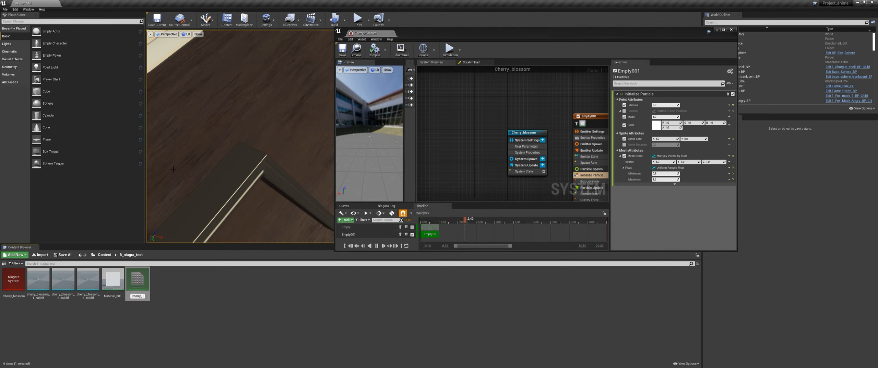
text(Blossom)
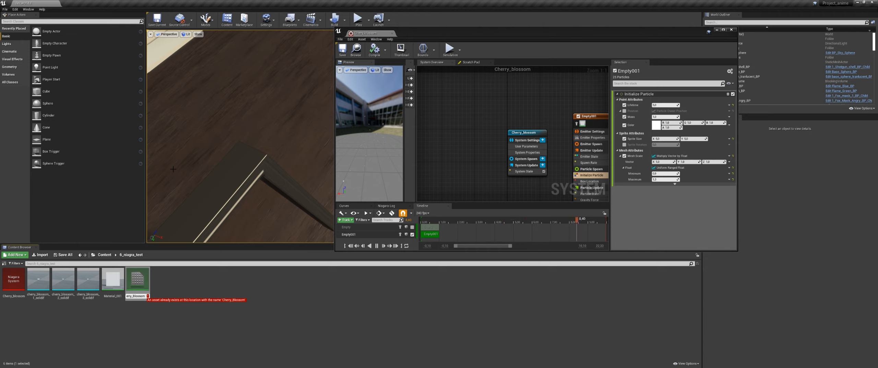
key(BackSpace)
key(Return)
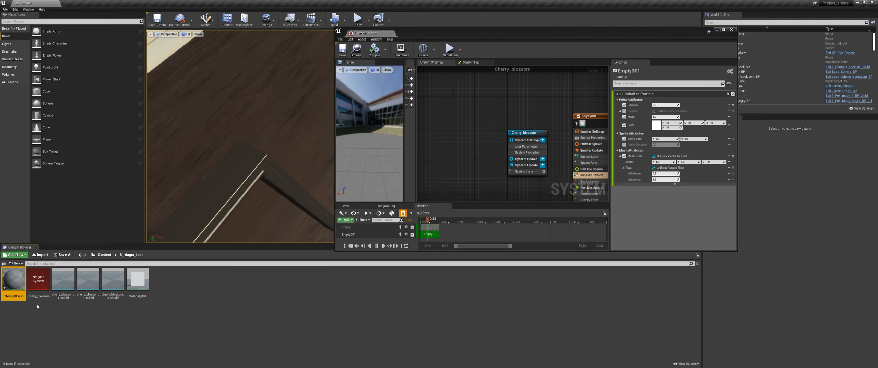
Rename the Niagara system asset as Cherry_Blossom_NG.
click(36, 296)
click(39, 297)
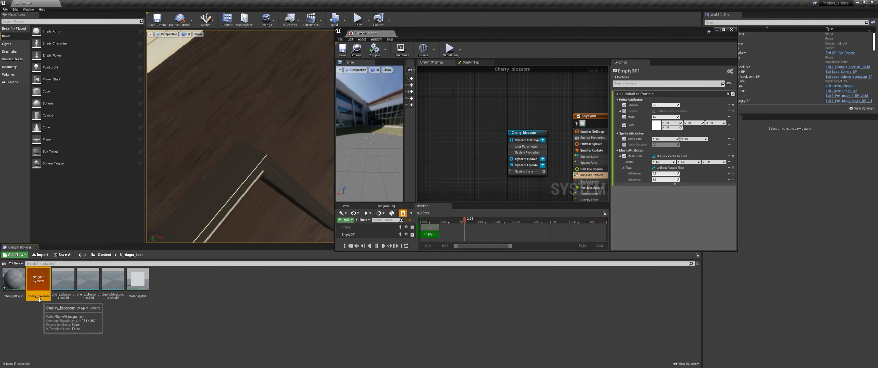
click(40, 296)
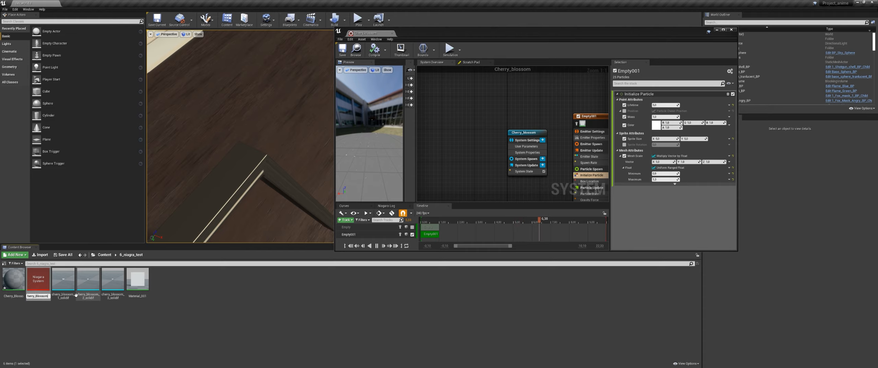
text(_NG)
key(Return)
click(104, 309)
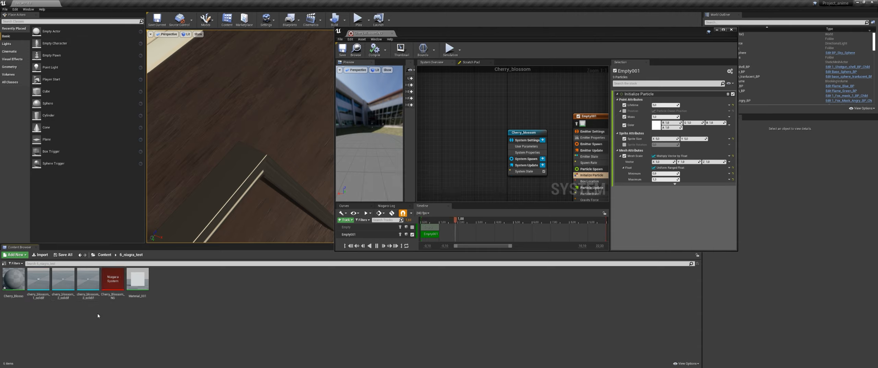
Rename the new material as Cherry_Blossom and open it in a maximized material editor.
click(18, 286)
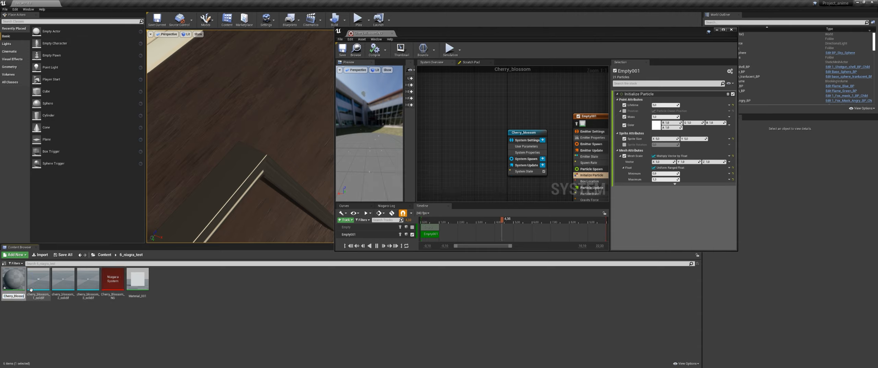
click(18, 285)
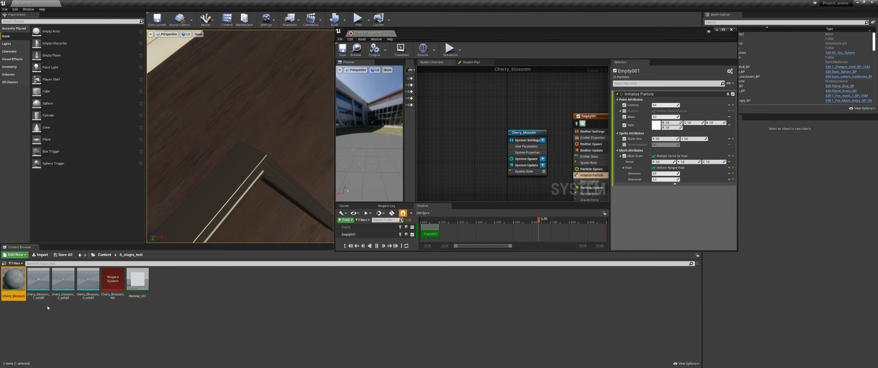
double_click(19, 285)
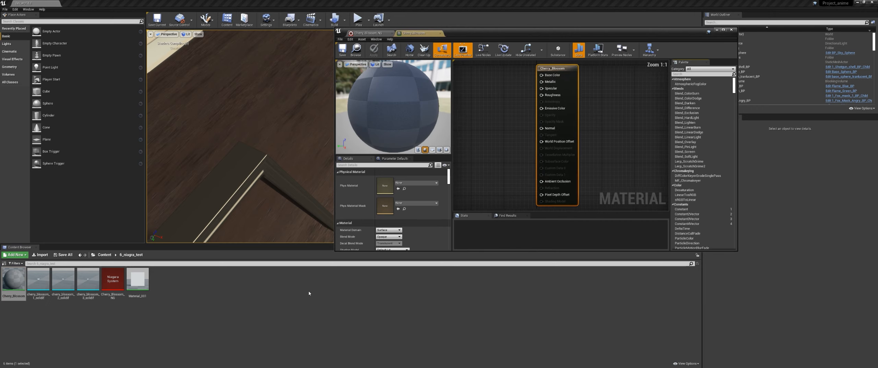
drag(588, 32, 637, 0)
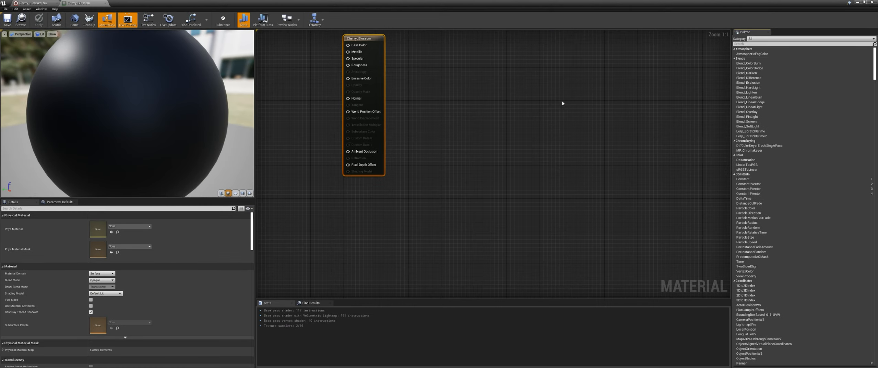
Set the Cherry_Blossom material's Blend Mode to Masked.
right_drag(377, 165, 476, 217)
drag(470, 90, 485, 89)
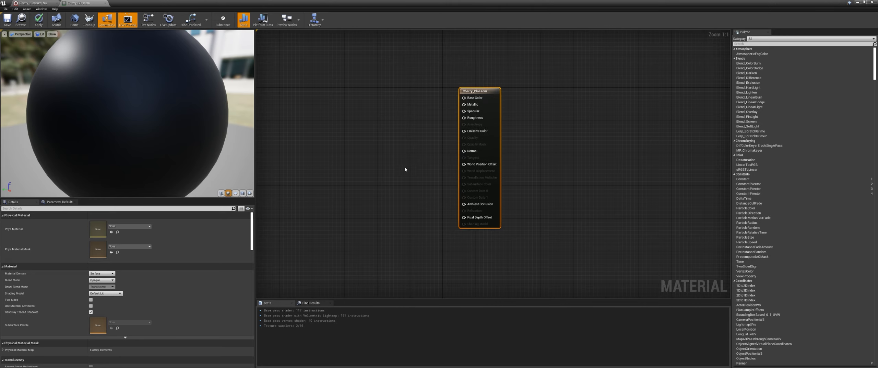
right_drag(405, 166, 429, 190)
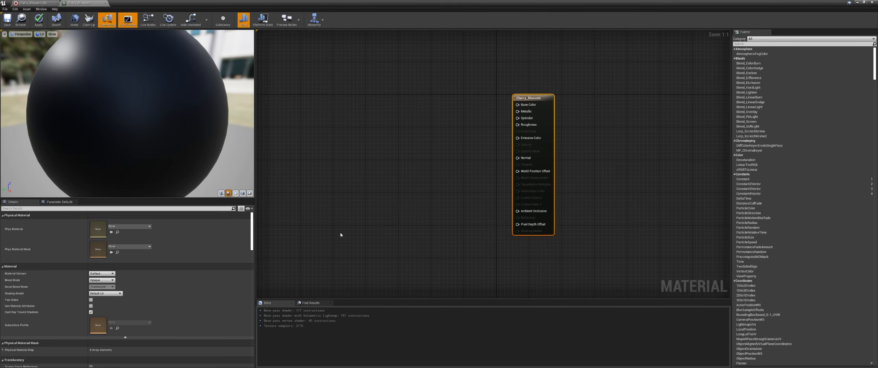
right_drag(413, 296, 412, 279)
right_drag(456, 188, 434, 199)
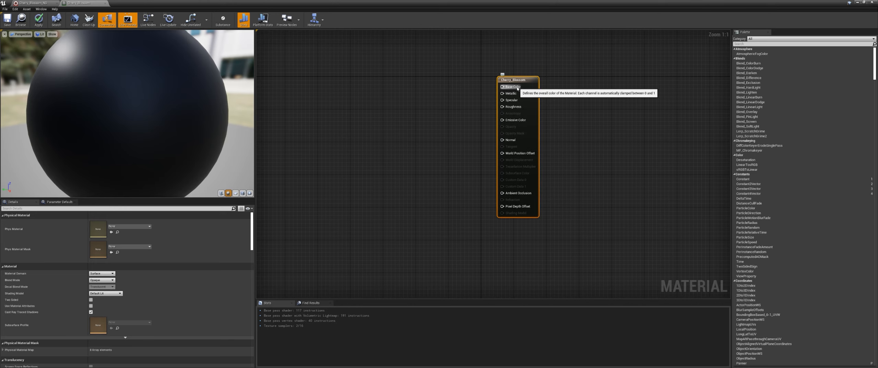
right_drag(510, 155, 514, 163)
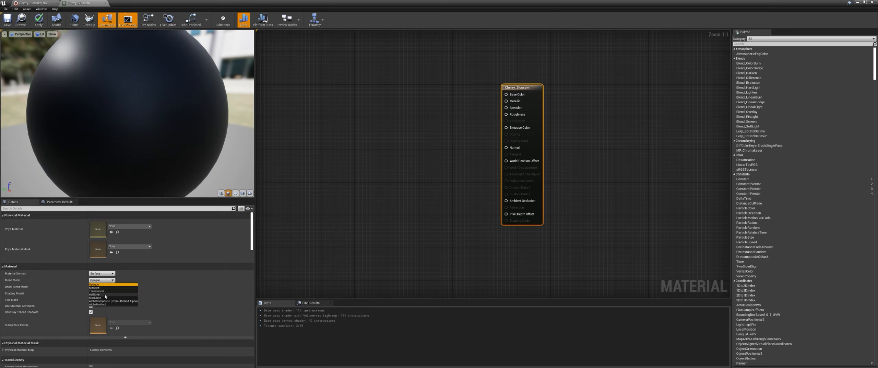
click(100, 287)
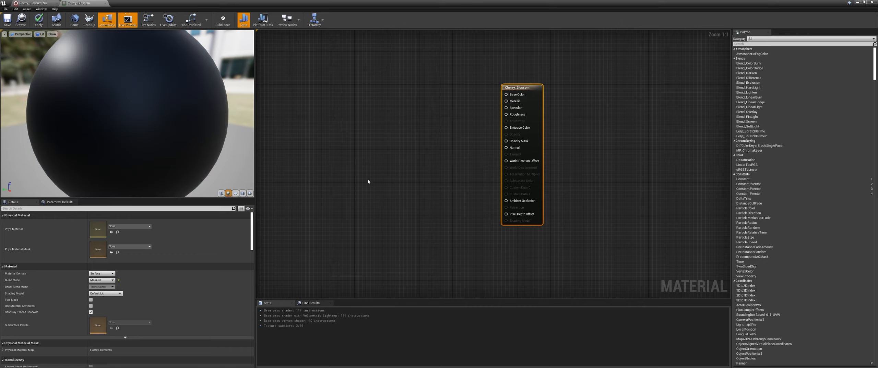
Add a TextureCoordinate node to the material graph and place it well before the Cherry_Blossom output node.
right_drag(363, 209, 371, 224)
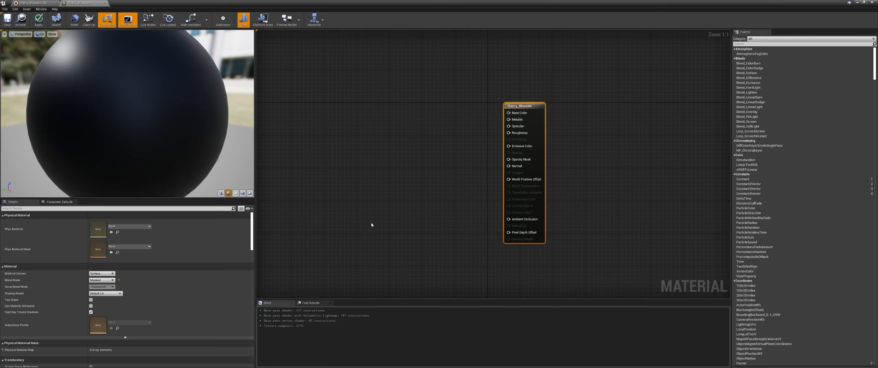
drag(521, 113, 528, 110)
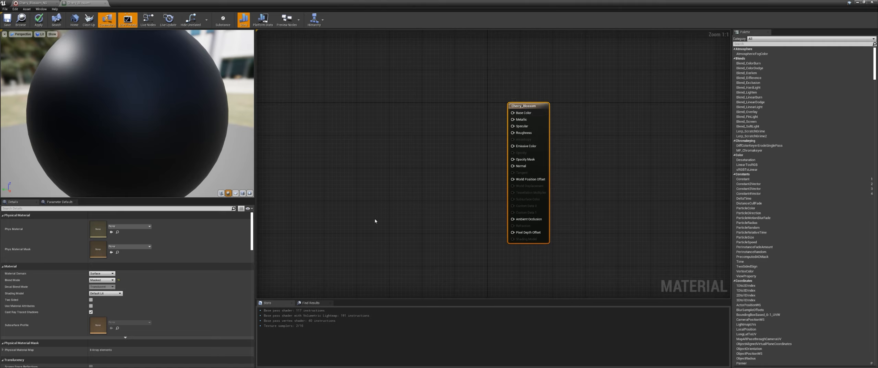
right_drag(402, 231, 415, 233)
right_drag(426, 160, 423, 182)
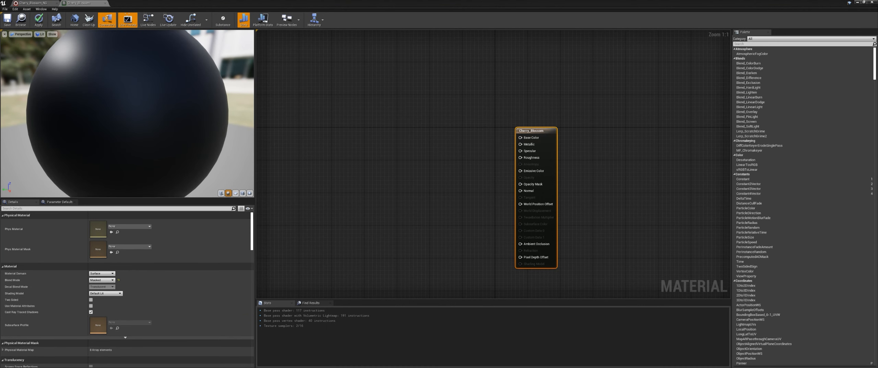
right_drag(380, 209, 405, 203)
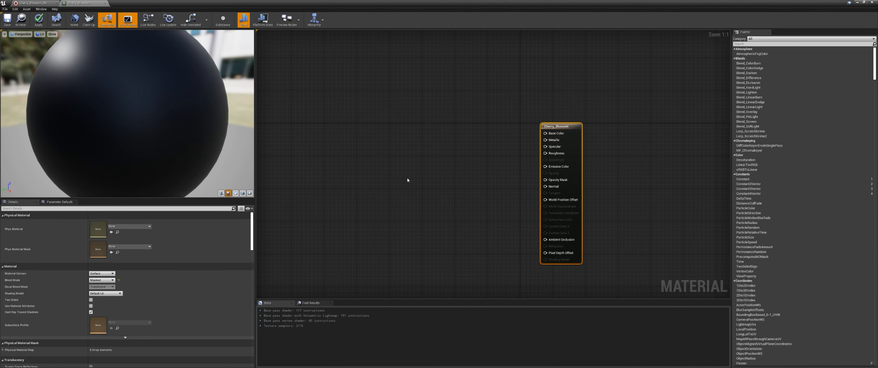
right_click(397, 180)
text(tex)
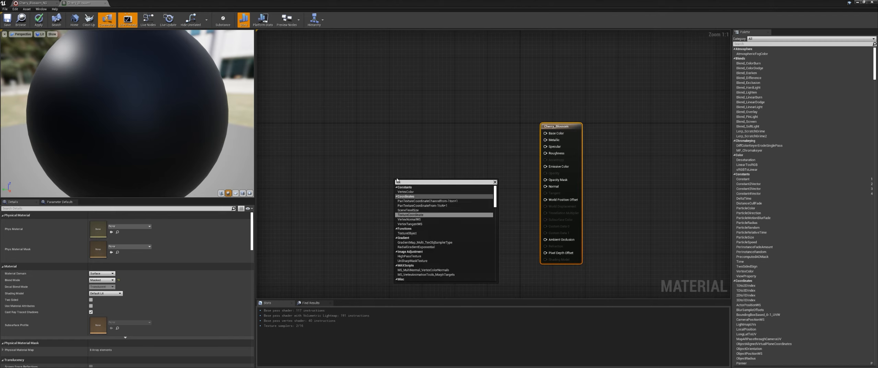
key(Return)
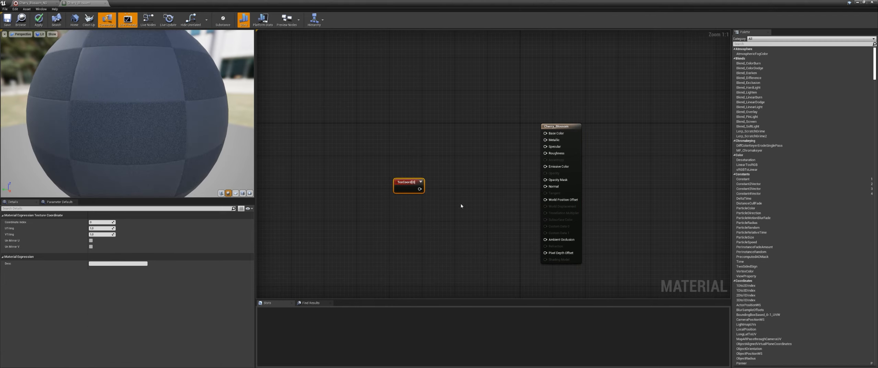
drag(409, 182, 323, 160)
right_drag(343, 168, 371, 147)
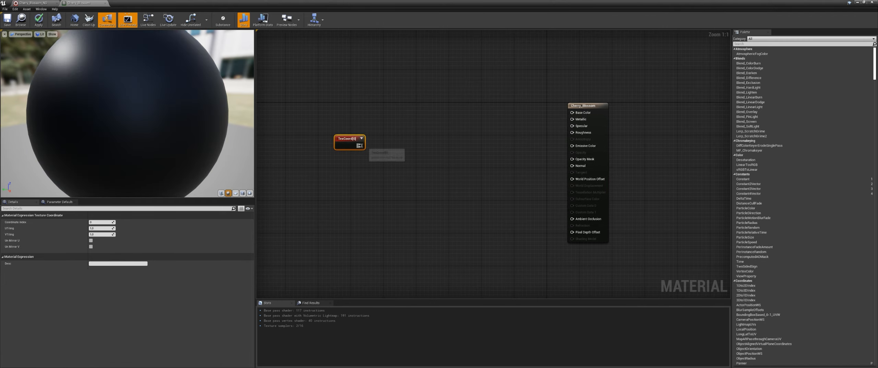
Feed the texture coordinate into a ComponentMask node that keeps only the R channel, and make room after both nodes.
drag(360, 145, 377, 147)
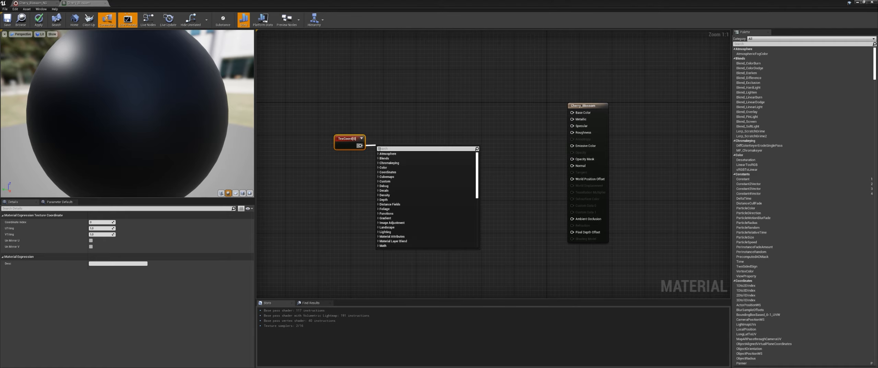
text(comp)
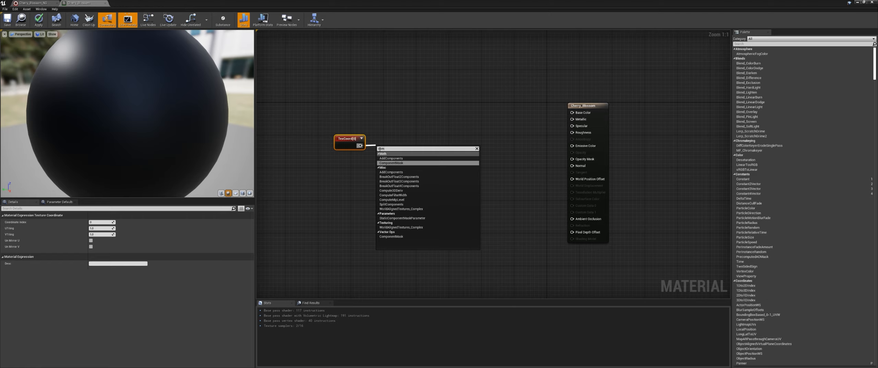
key(Return)
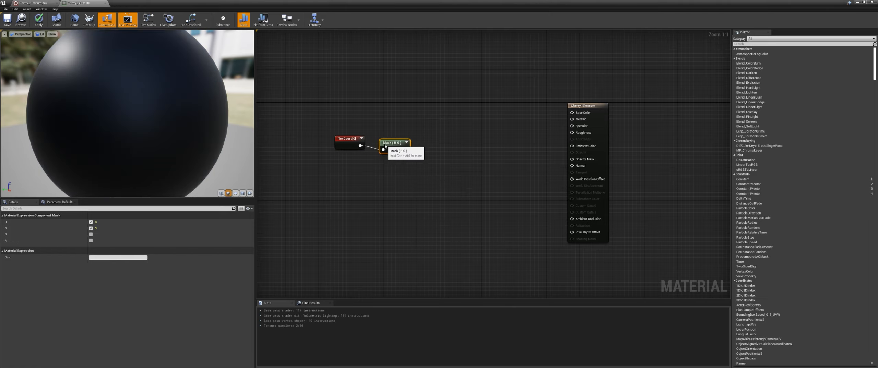
drag(381, 149, 385, 142)
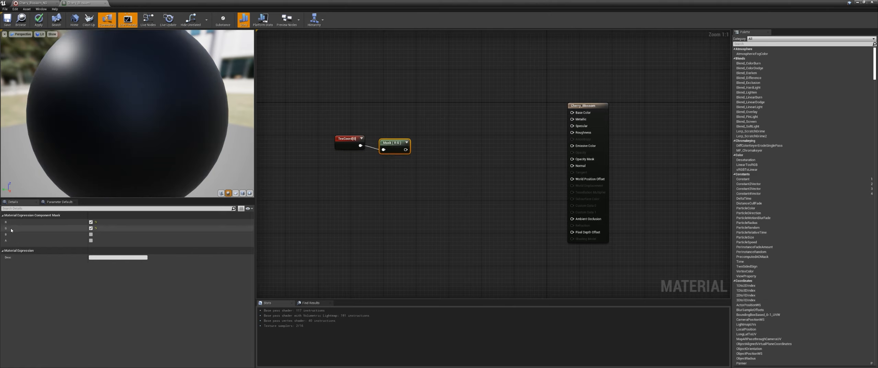
click(91, 228)
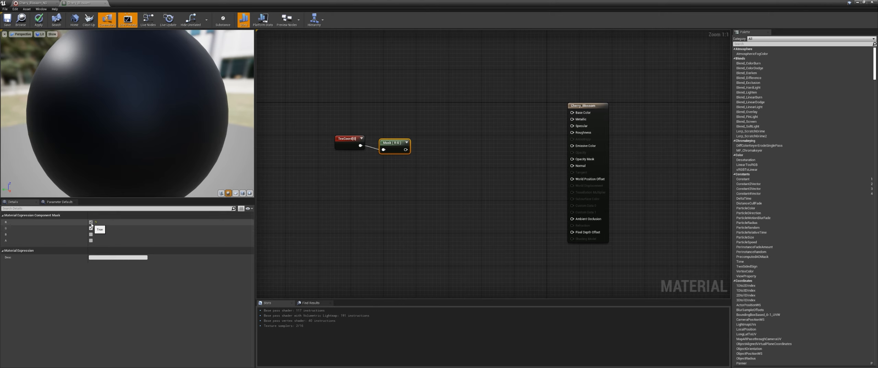
right_drag(327, 177, 356, 187)
drag(373, 150, 383, 154)
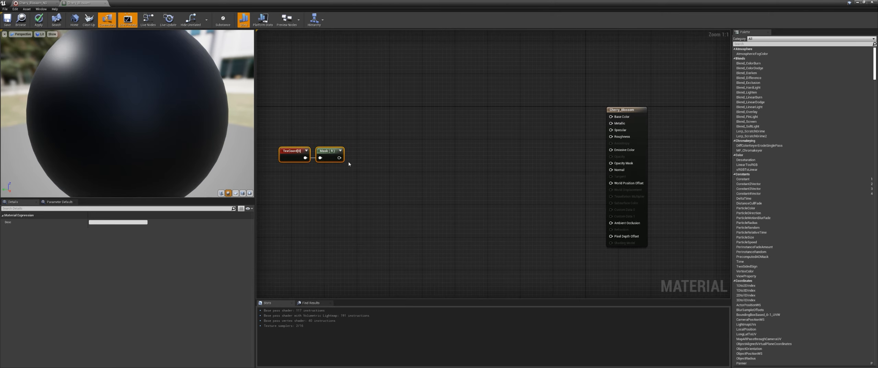
Chain Add, Multiply and Saturate nodes in that order after the R-channel mask and line them up in a row.
text(add)
drag(339, 158, 447, 156)
click(401, 184)
text(mu)
key(Return)
text(saturate)
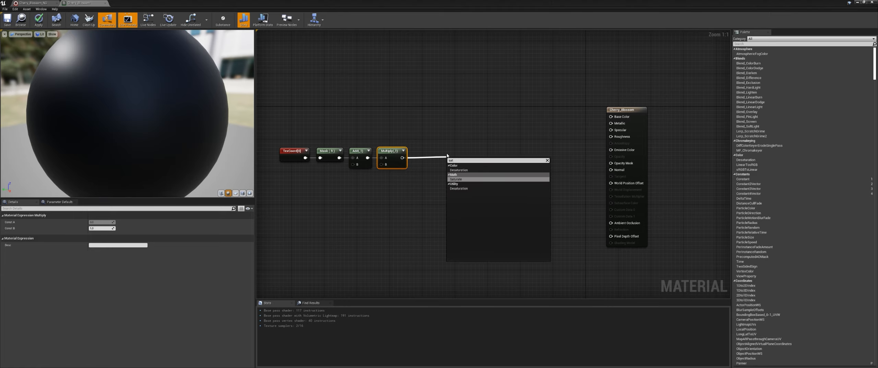
key(Return)
drag(459, 161, 424, 152)
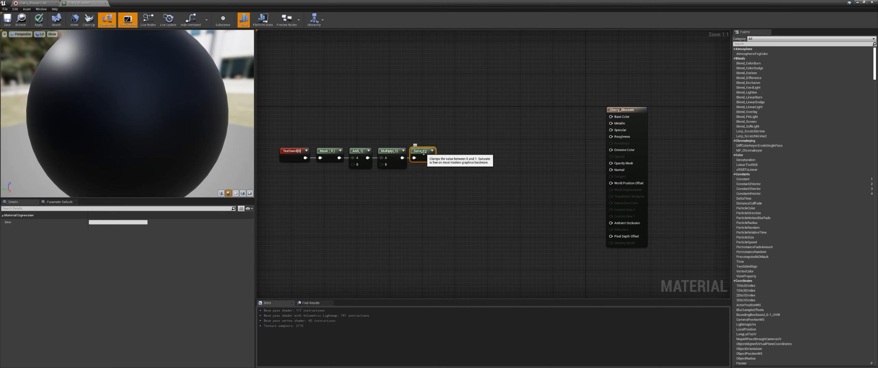
drag(437, 134, 415, 193)
right_drag(417, 192, 429, 193)
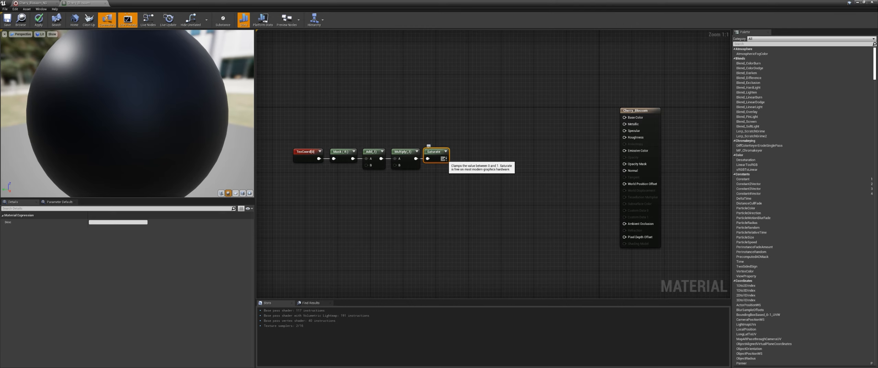
Feed the Saturate output into a OneMinus node placed above and beyond the node chain.
right_drag(443, 159, 418, 164)
drag(419, 164, 465, 115)
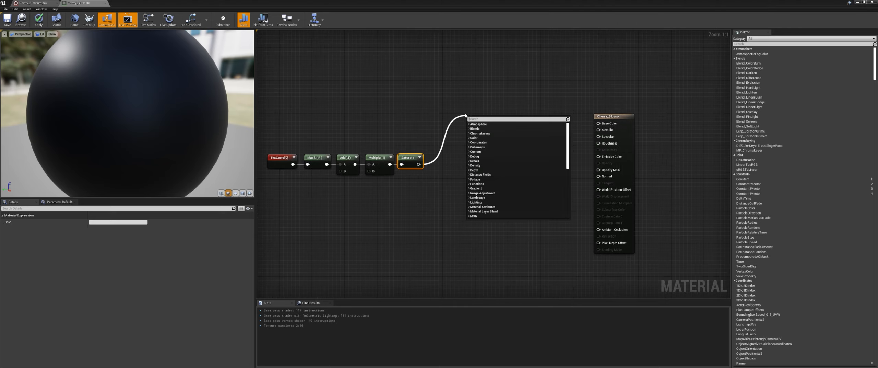
text(one)
key(Return)
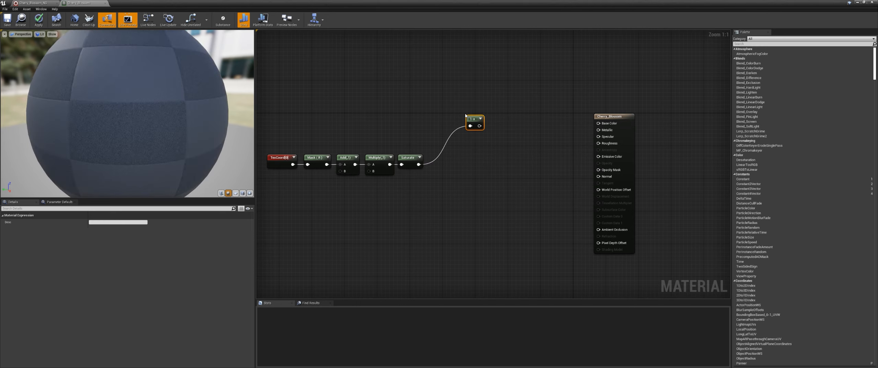
right_drag(448, 178, 431, 156)
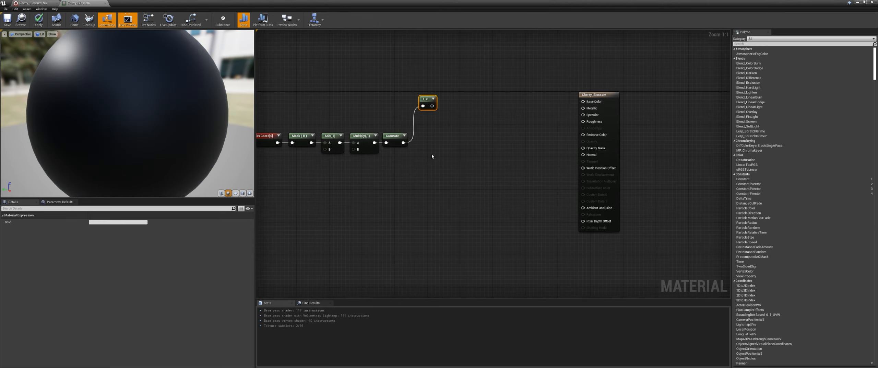
Connect the OneMinus output to input A of a new Multiply node and move that node close to it.
drag(432, 105, 474, 98)
text(mul)
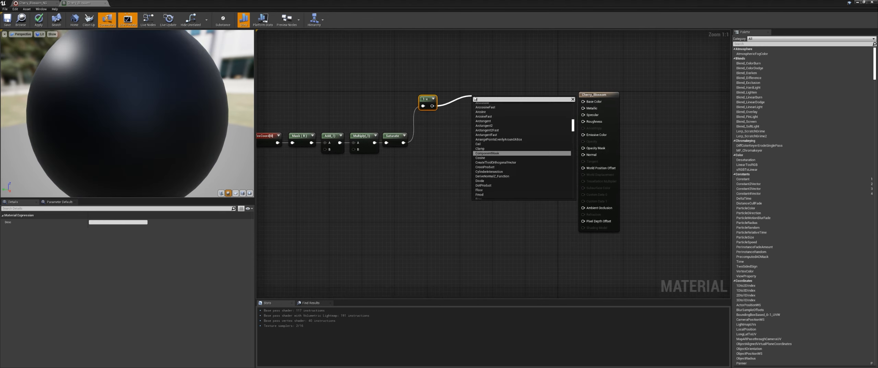
key(Return)
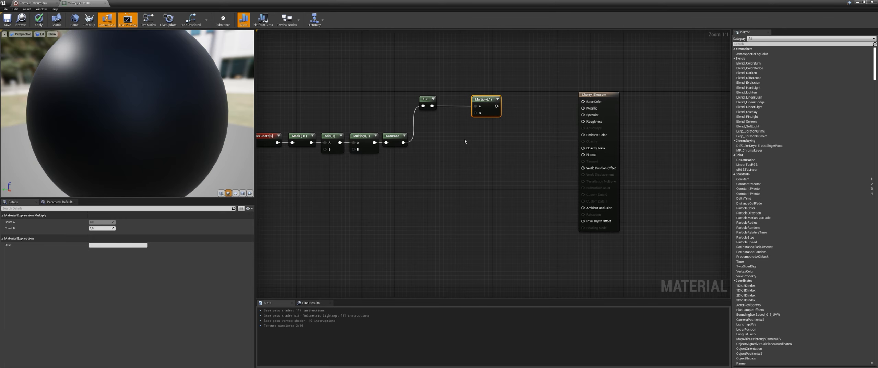
right_drag(464, 140, 450, 149)
drag(467, 111, 451, 108)
right_drag(432, 167, 447, 167)
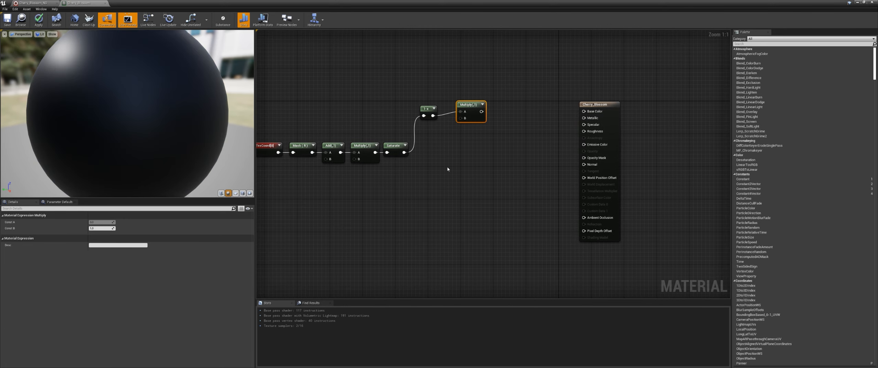
Add a Constant3Vector node, wire it to input B of the upper Multiply, and arrange both nodes tidily.
click(442, 154)
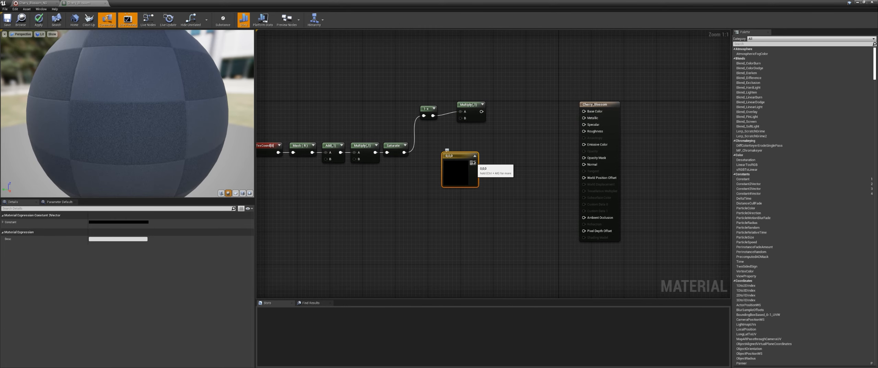
drag(474, 163, 461, 118)
drag(462, 157, 456, 131)
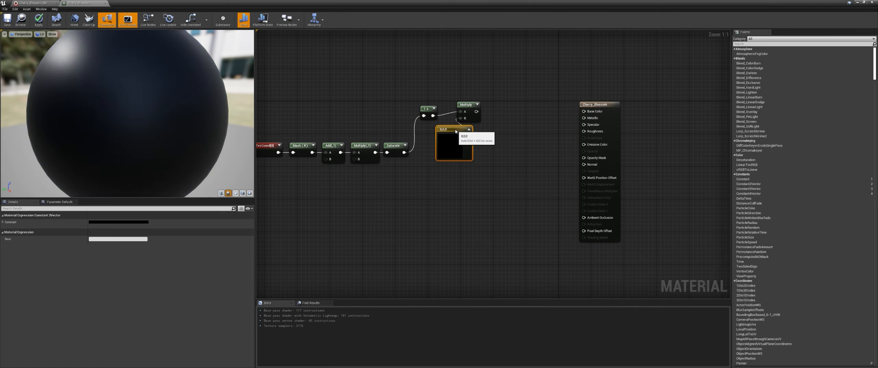
drag(468, 106, 470, 92)
drag(453, 130, 441, 117)
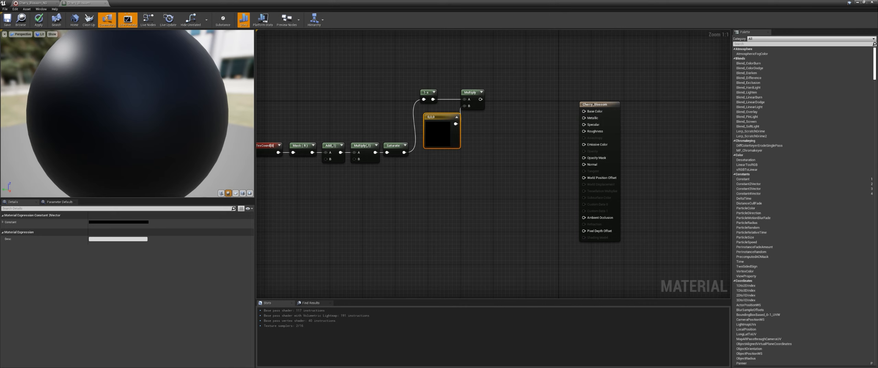
Switch to Blender and copy the hex colour of the pink RGB node in Material.001, then return to Unreal.
drag(631, 367, 517, 62)
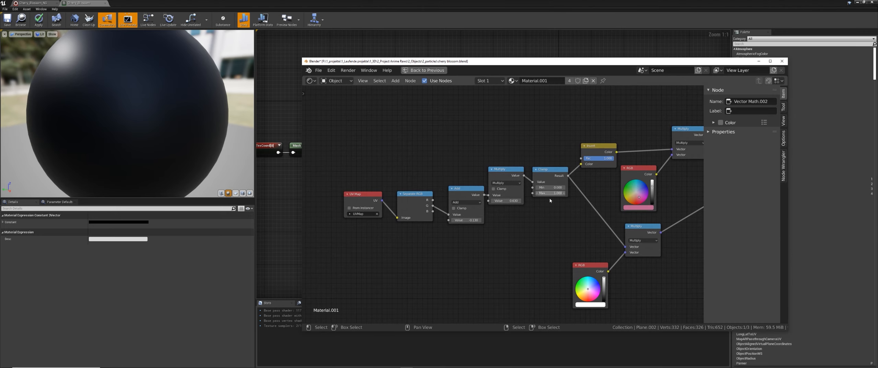
click(652, 208)
click(660, 177)
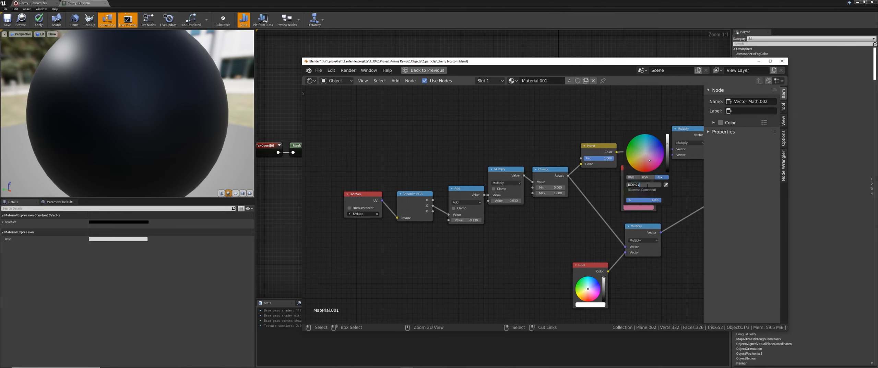
drag(595, 64, 877, 68)
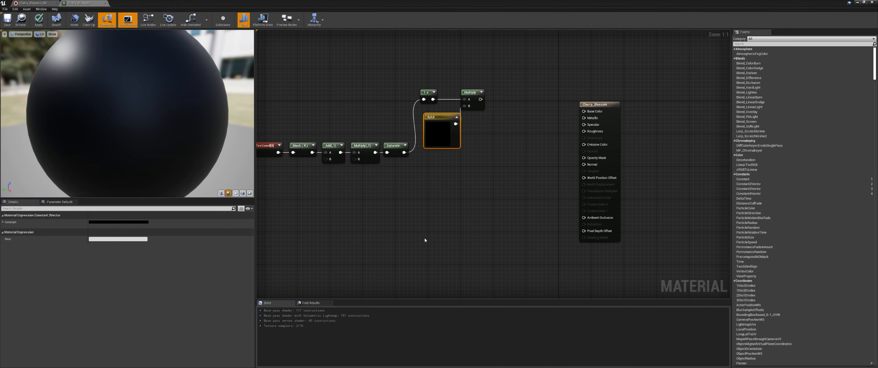
Set the Constant3Vector's colour to the pink hex value copied from Blender.
double_click(442, 134)
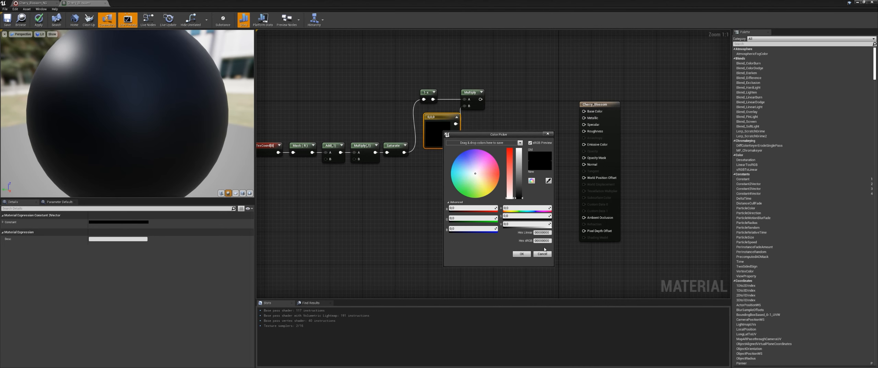
key(ctrl+v)
click(521, 254)
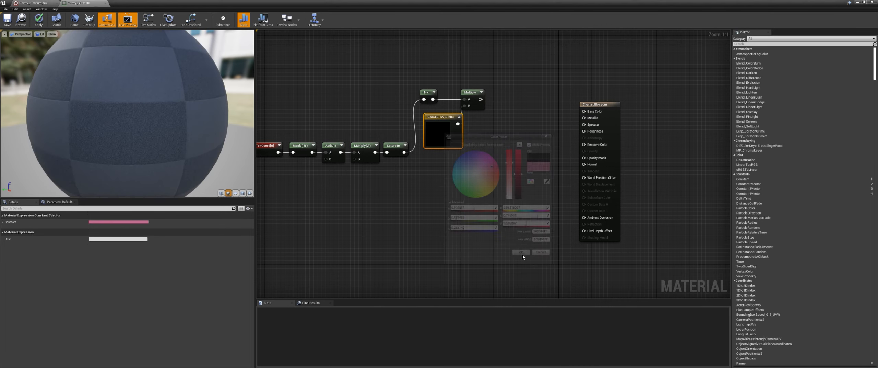
Duplicate the upper Multiply node below the pink colour and connect the Saturate output to the copy's input A.
right_drag(467, 158, 493, 129)
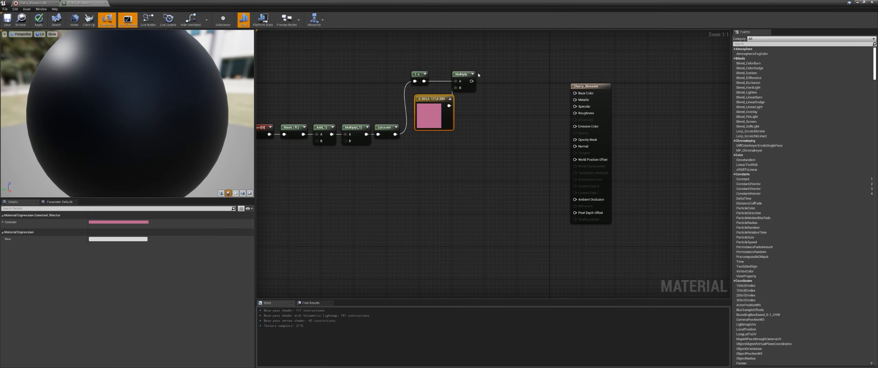
click(463, 76)
key(ctrl+c)
key(ctrl+v)
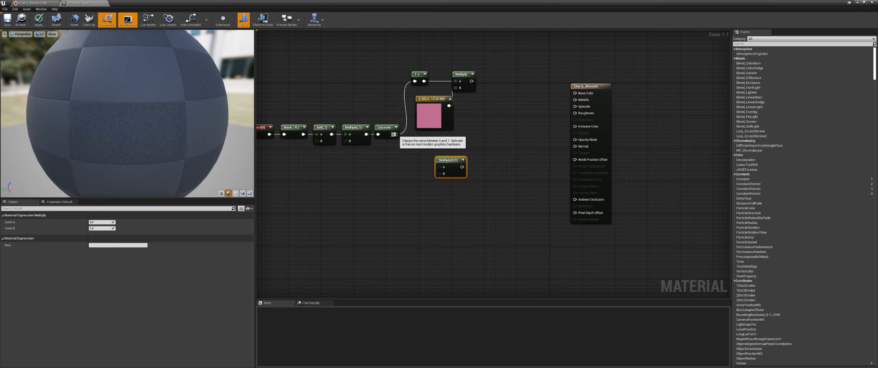
drag(394, 135, 439, 167)
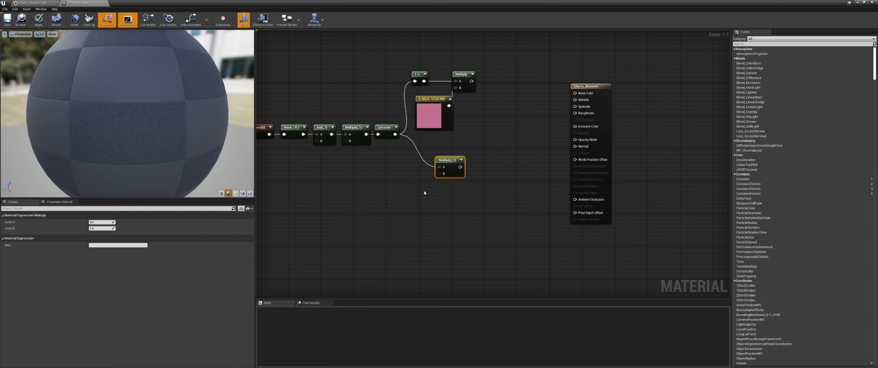
Add a white Constant3Vector (1,1,1) and wire it to input B of the lower Multiply.
click(389, 190)
drag(421, 201, 440, 173)
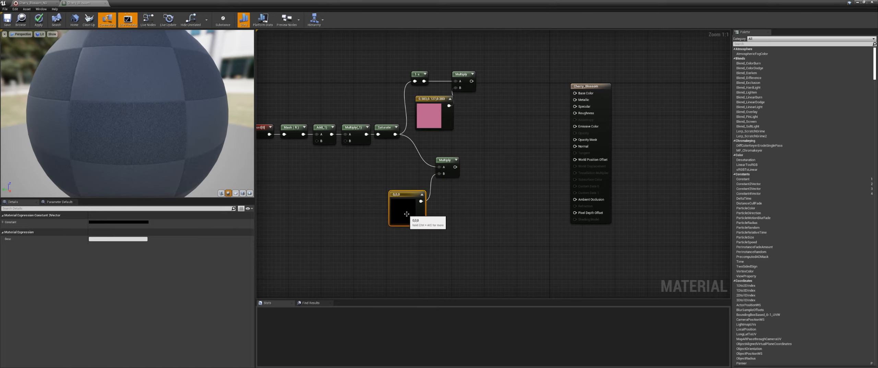
double_click(407, 213)
drag(482, 262, 482, 232)
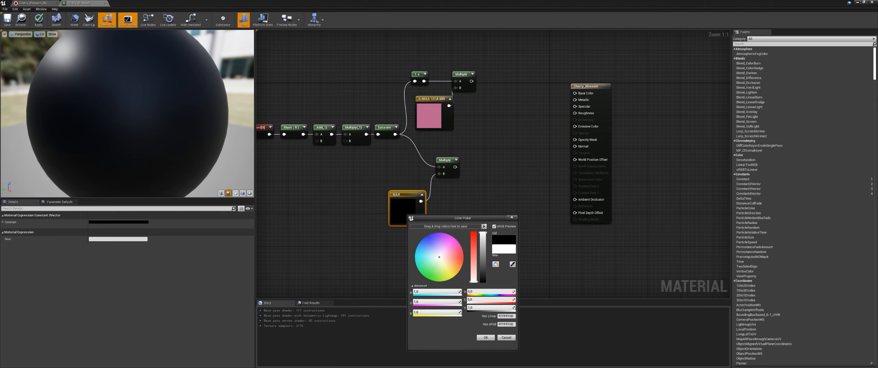
click(485, 337)
Sum both colour Multiply outputs with an Add node, connect it to Emissive Color, and preview the material on a plane.
right_drag(466, 188, 455, 193)
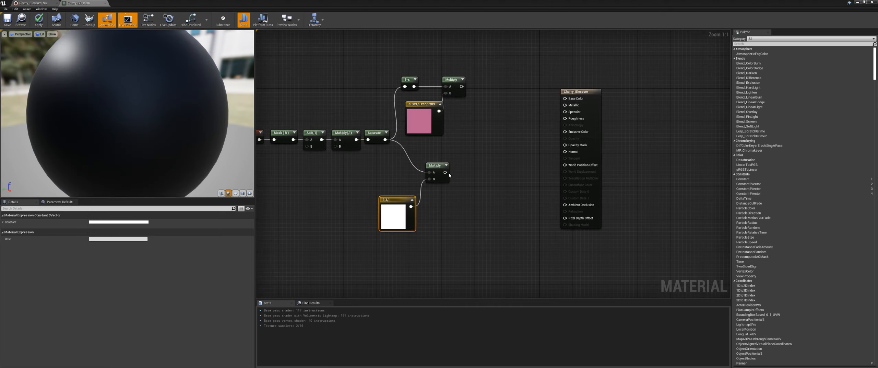
drag(445, 172, 502, 134)
text(add)
click(509, 165)
drag(461, 86, 505, 148)
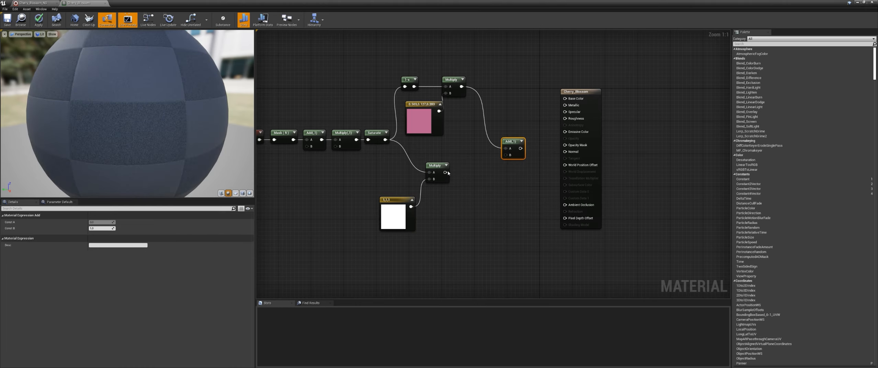
drag(445, 172, 565, 131)
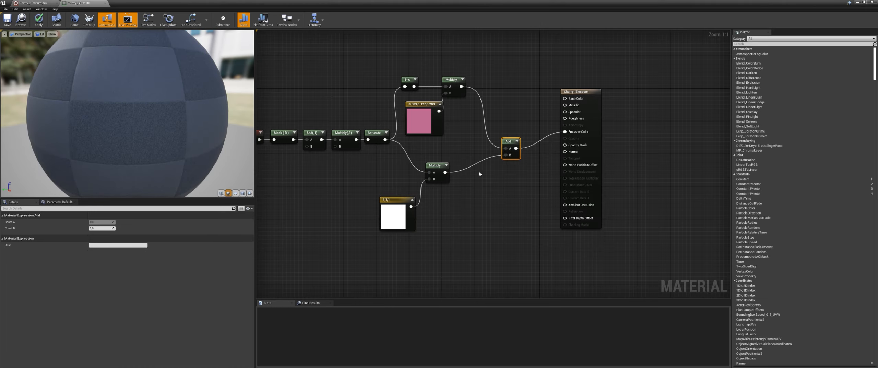
click(235, 193)
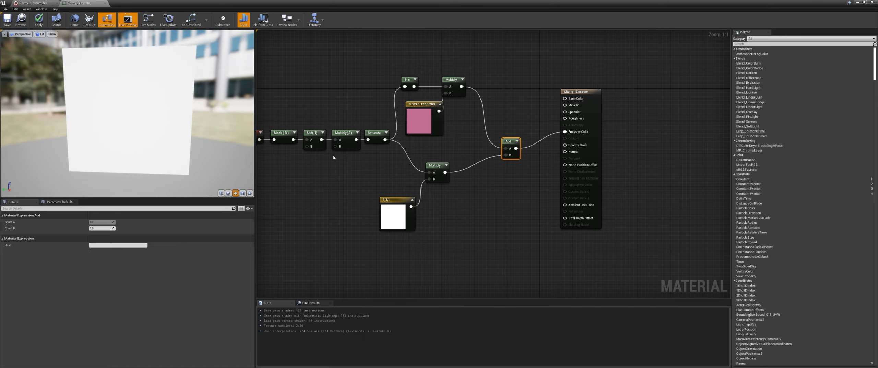
Create two Constant nodes and wire them to the B inputs of the Add and Multiply nodes before Saturate.
right_drag(334, 157, 394, 160)
drag(407, 124, 365, 168)
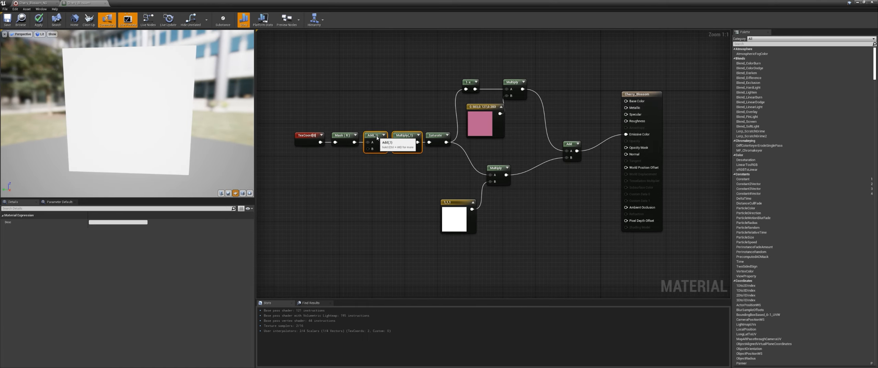
right_drag(333, 186, 360, 191)
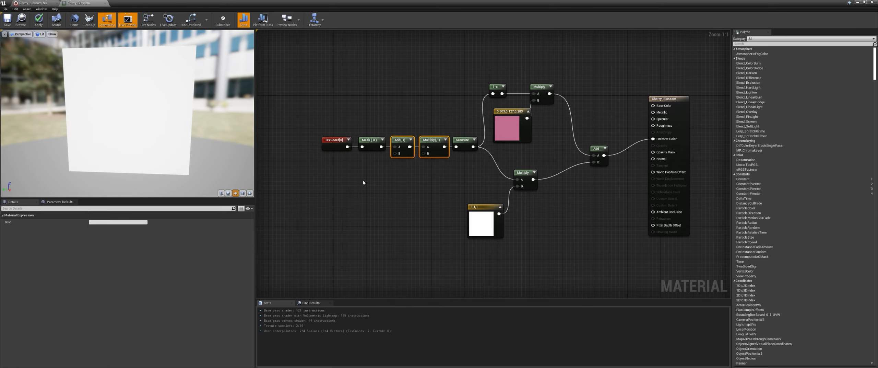
click(363, 182)
click(400, 193)
drag(410, 203, 424, 153)
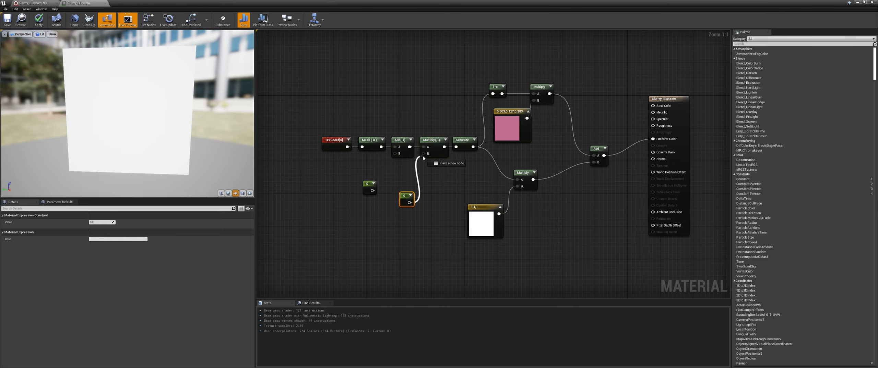
drag(371, 190, 395, 153)
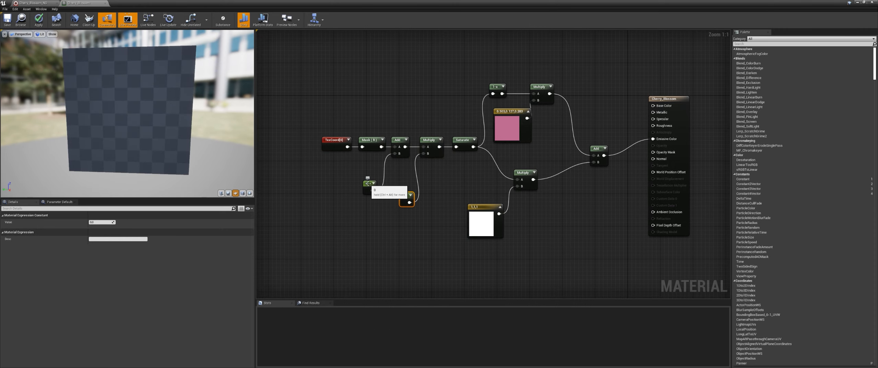
drag(362, 190, 365, 188)
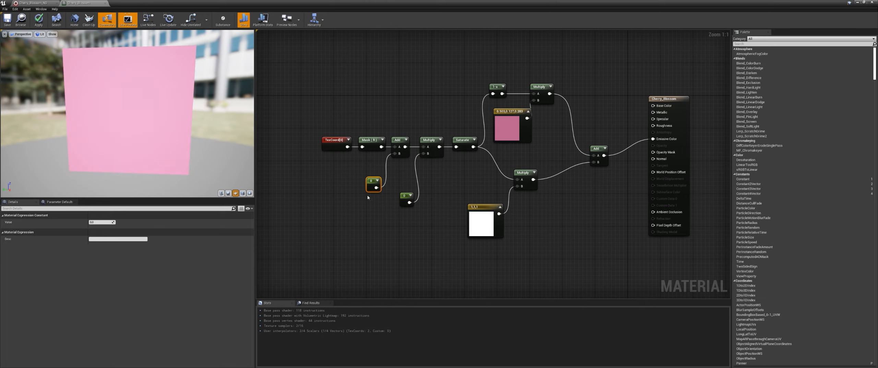
Set the constant feeding the Add node to -0.13 and the constant feeding the Multiply node to 0.63.
click(97, 222)
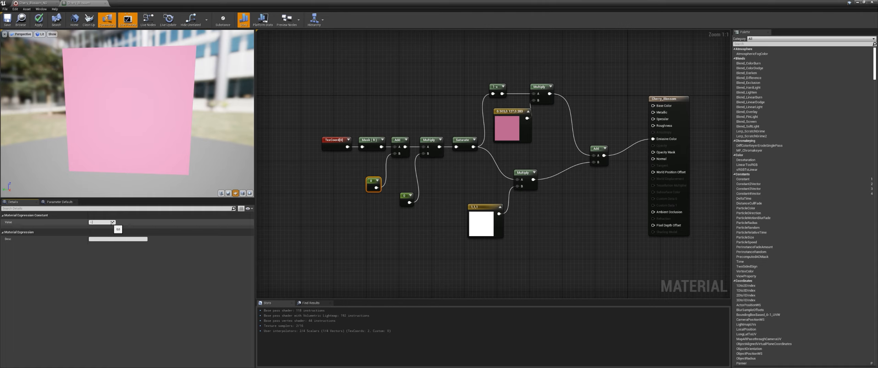
text(-0.13)
key(Return)
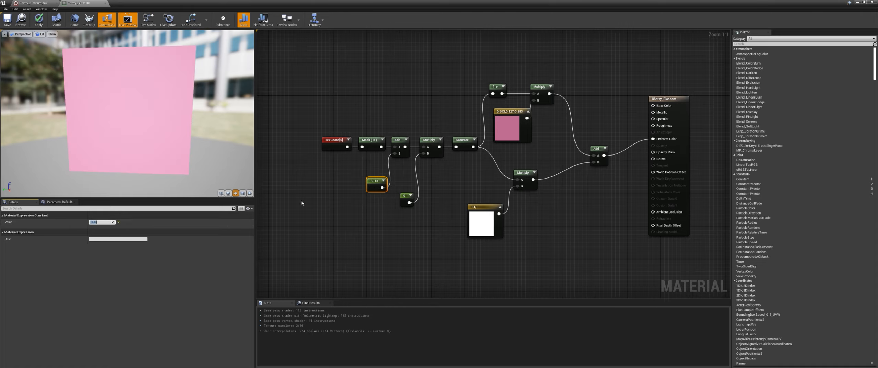
click(404, 194)
click(94, 222)
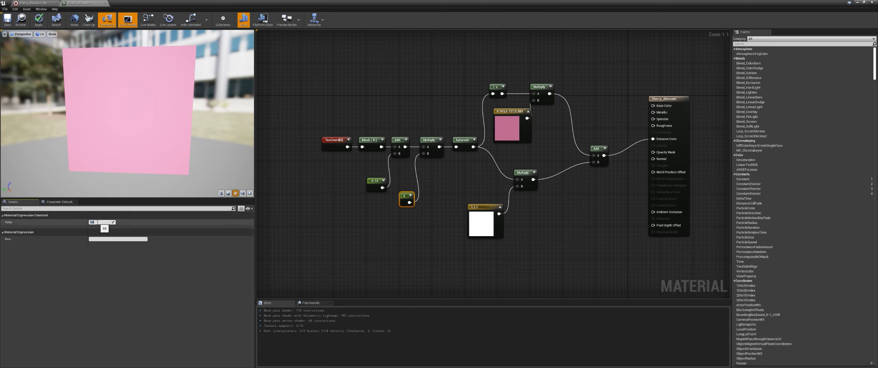
text(.63)
key(Return)
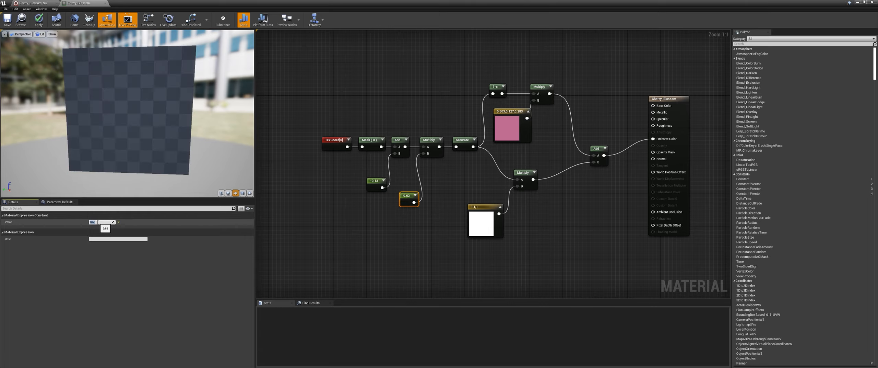
Reposition the 0.63 constant and the material output node, and apply the Cherry_Blossom material changes.
right_drag(399, 196, 375, 212)
drag(382, 209, 394, 191)
right_drag(591, 102, 504, 106)
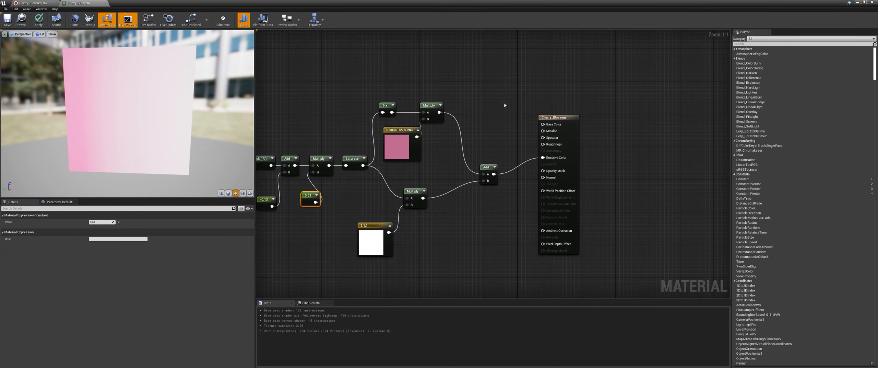
click(558, 126)
drag(558, 126, 567, 138)
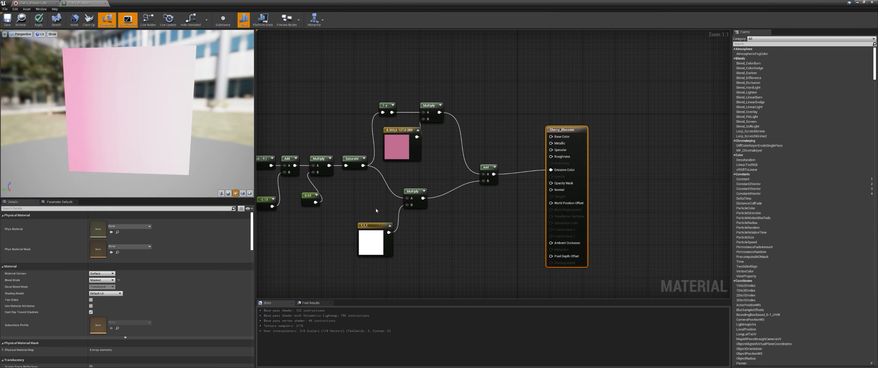
click(39, 20)
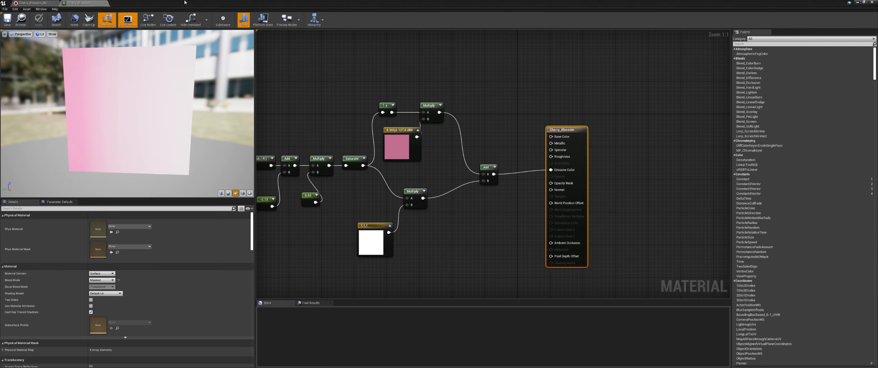
click(9, 279)
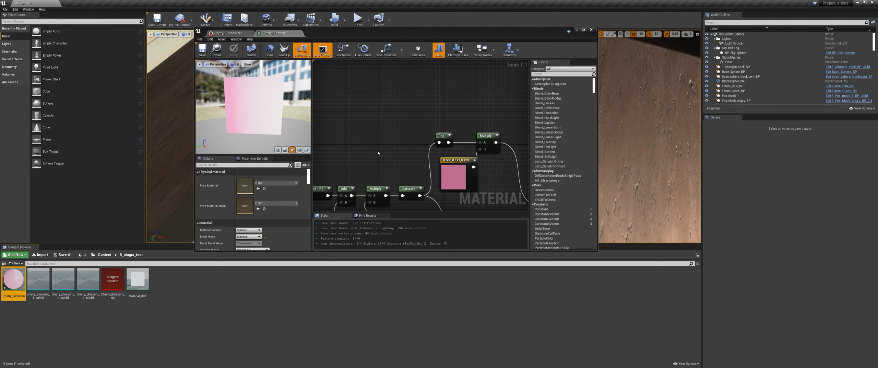
In the Cherry_blossom Niagara system, give Empty001's Mesh Renderer one override material element and assign the Cherry_Blossom material to it.
click(225, 34)
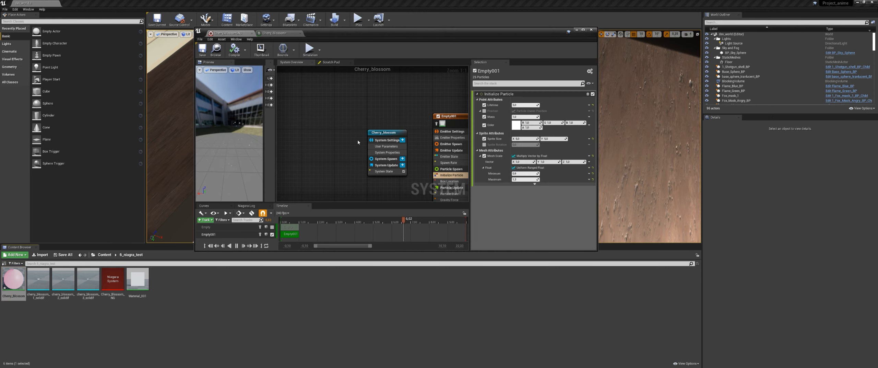
right_drag(363, 192, 343, 136)
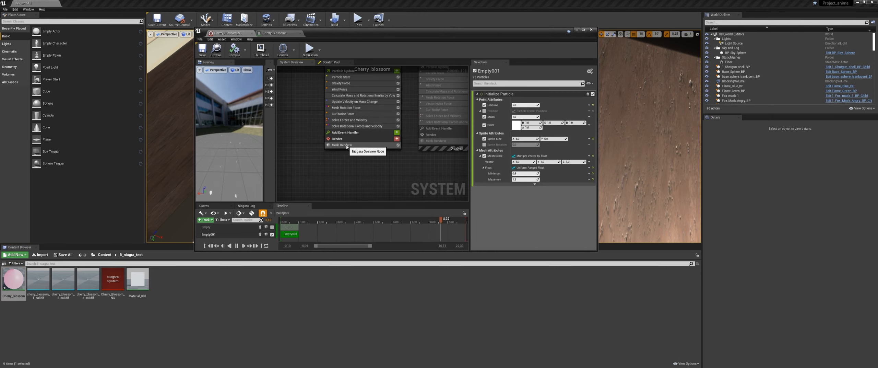
click(342, 144)
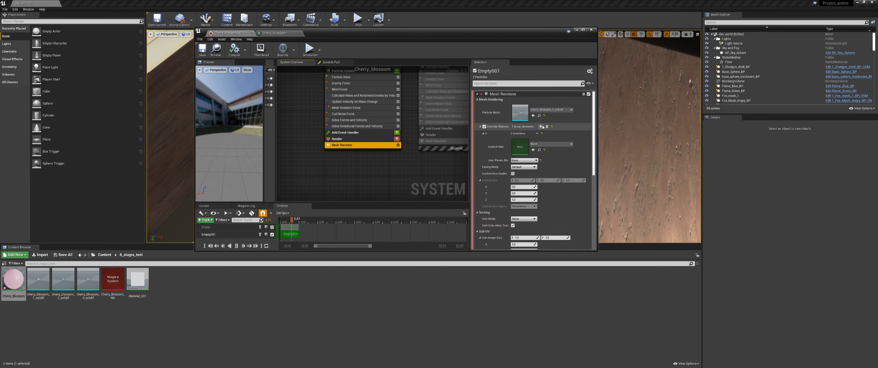
click(552, 127)
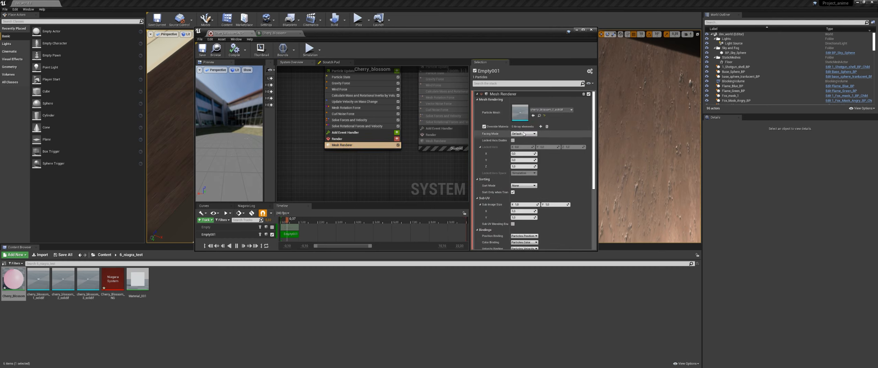
click(484, 127)
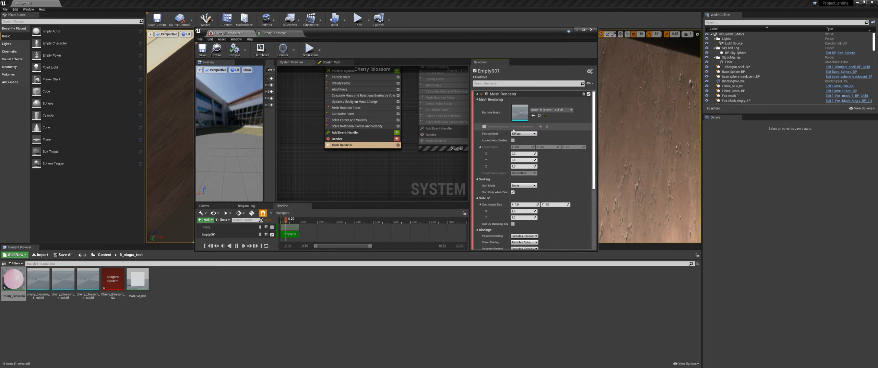
click(484, 126)
drag(510, 129, 518, 129)
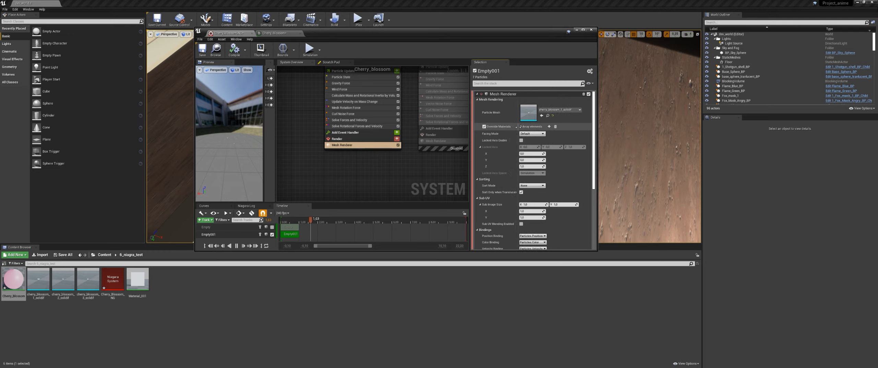
click(548, 127)
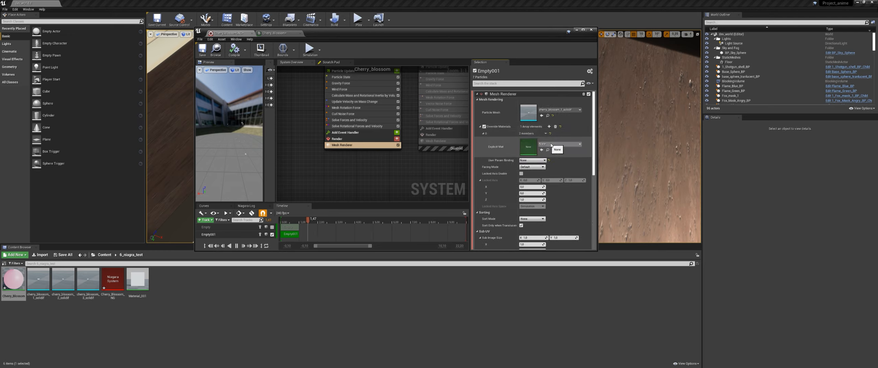
click(568, 144)
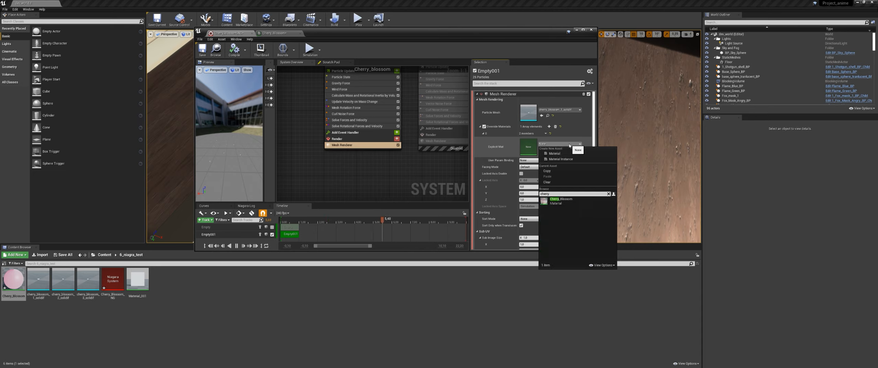
click(563, 201)
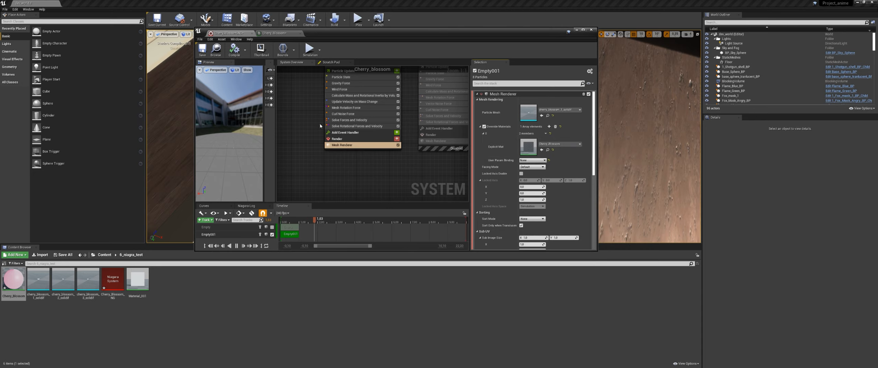
Enlarge the Niagara editor window and examine the material on the falling petals in the preview.
click(233, 137)
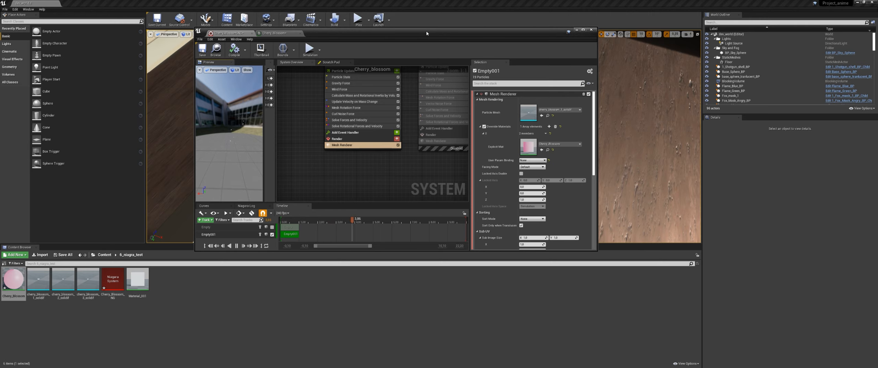
drag(537, 33, 652, 1)
scroll(100, 177, up, 3)
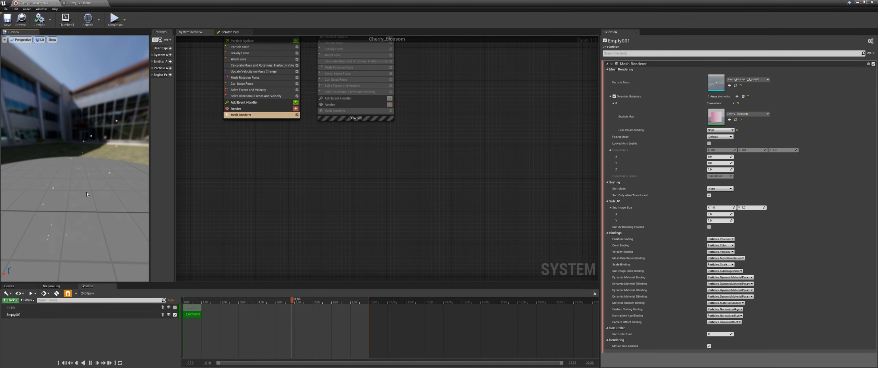
drag(100, 177, 113, 203)
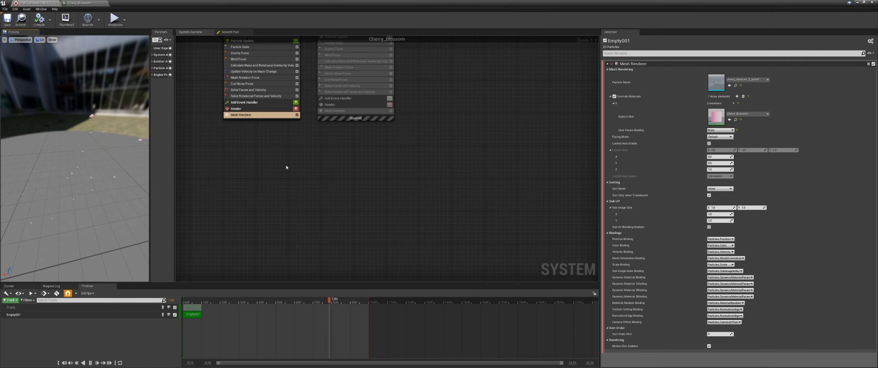
right_drag(302, 160, 311, 196)
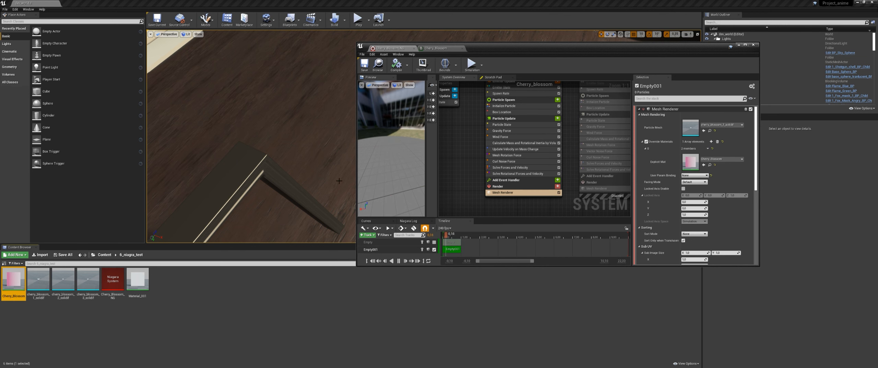
Place the first cherry blossom petal mesh in the level and set its scale to 100 on all axes.
drag(43, 283, 310, 144)
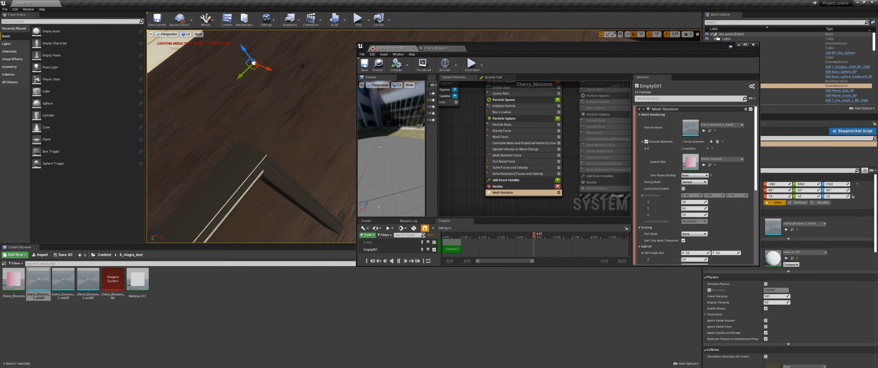
drag(545, 48, 877, 35)
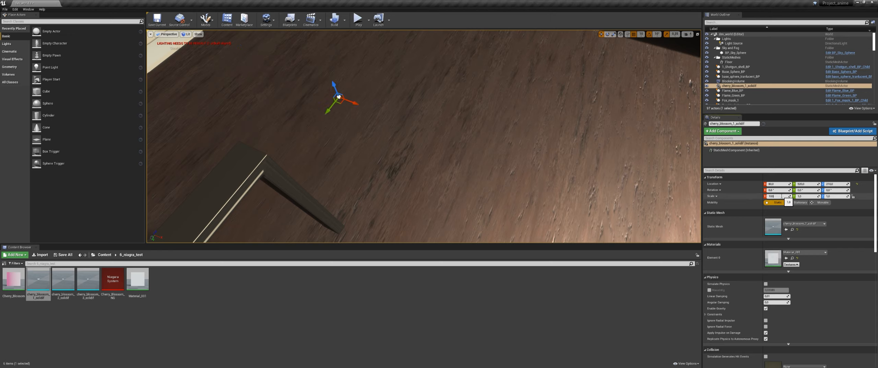
key(Tab)
text(100)
key(Tab)
key(Return)
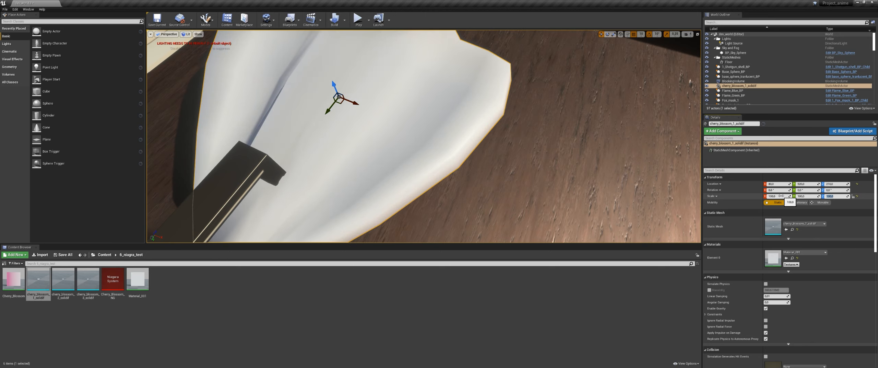
Apply the Cherry_Blossom material to the enlarged petal mesh in the level.
scroll(362, 172, down, 5)
drag(325, 160, 281, 95)
scroll(358, 139, down, 4)
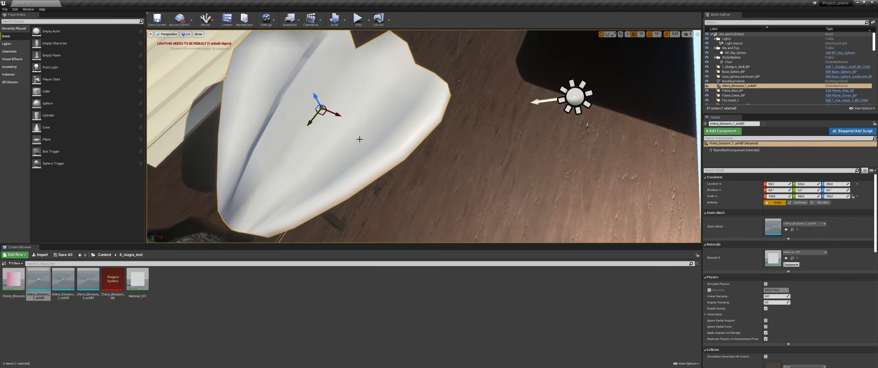
drag(14, 279, 312, 153)
mouse_move(373, 160)
right_down()
mouse_move(395, 147)
mouse_move(411, 156)
mouse_move(368, 163)
right_up()
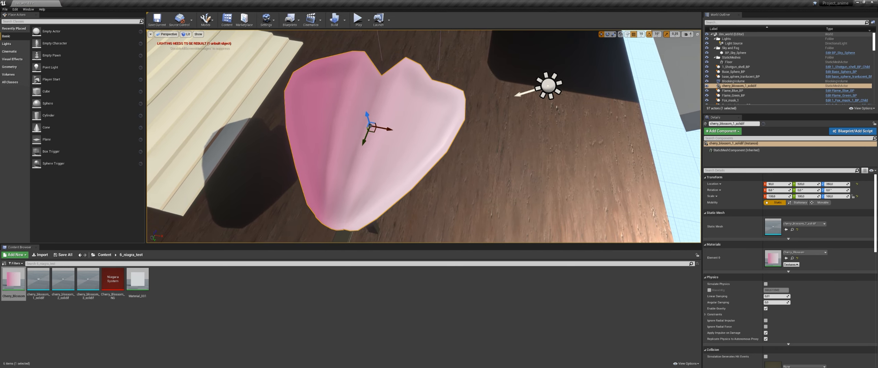
Set the Cherry_Blossom material's component mask to the G channel only, apply it, and check the gradient on the petal.
drag(877, 55, 492, 48)
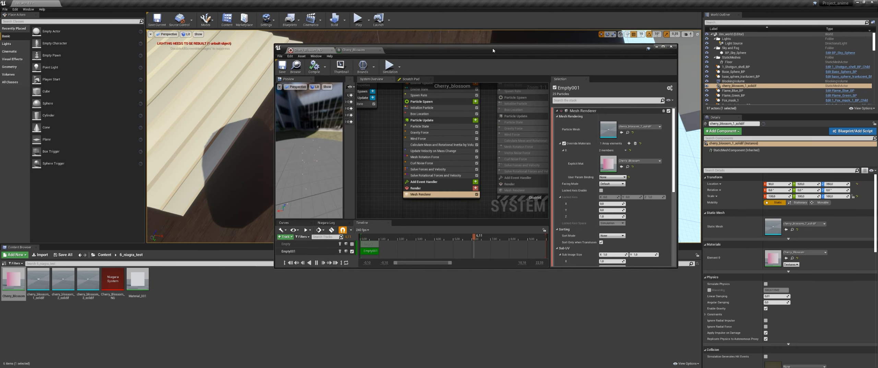
click(357, 51)
right_drag(466, 188, 543, 123)
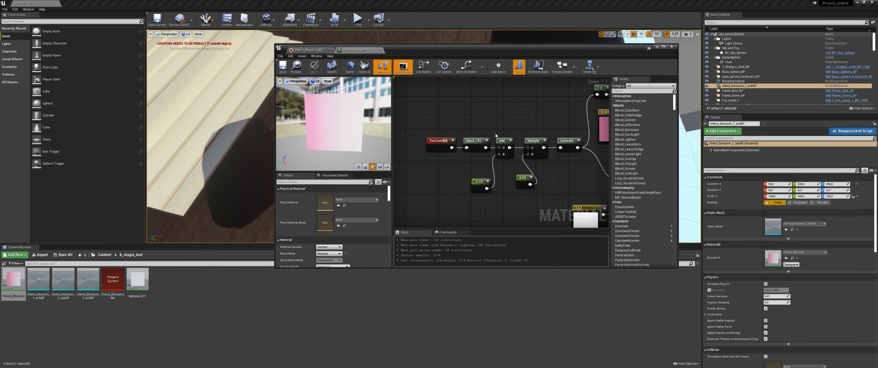
click(475, 140)
click(318, 195)
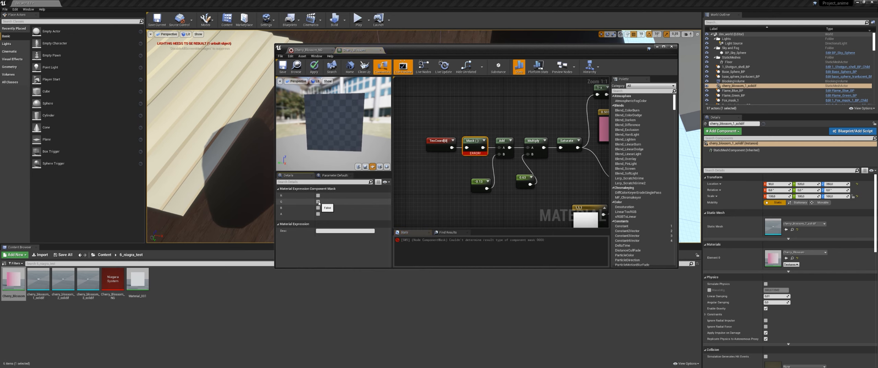
click(317, 201)
click(314, 67)
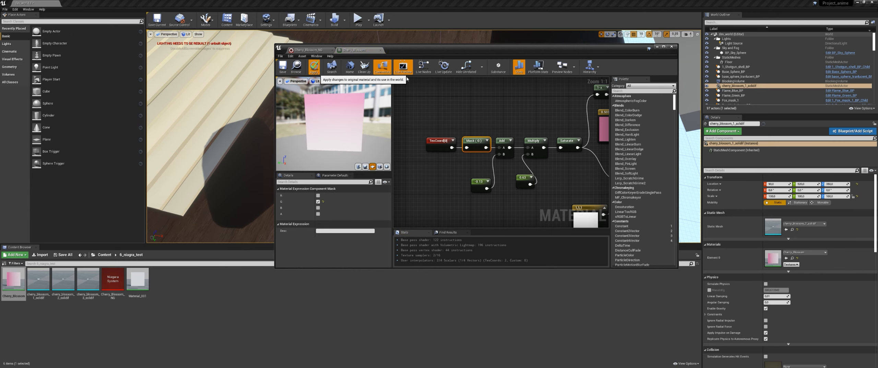
drag(419, 51, 635, 70)
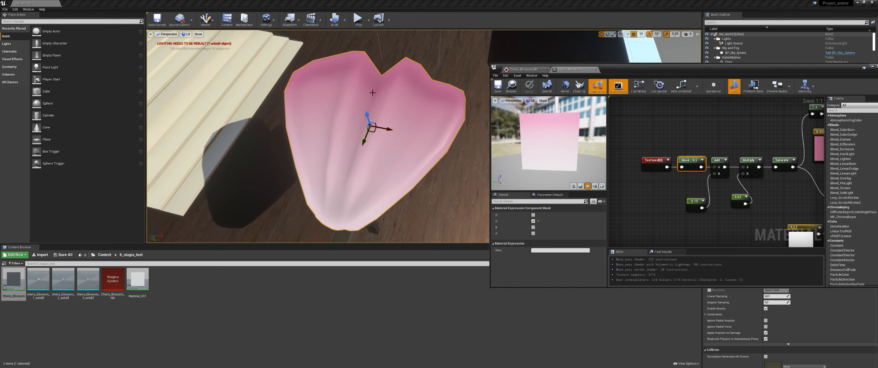
Swap the two colour constants so white feeds the upper Multiply and pink the lower one, and apply the material.
drag(730, 68, 607, 50)
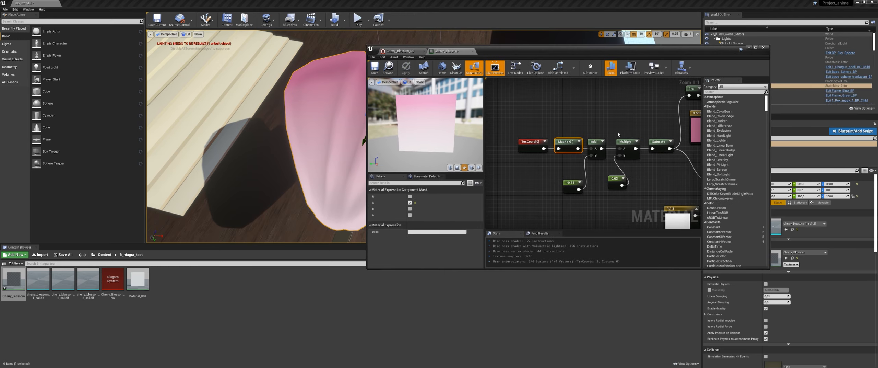
right_drag(644, 124, 542, 133)
right_drag(586, 154, 594, 156)
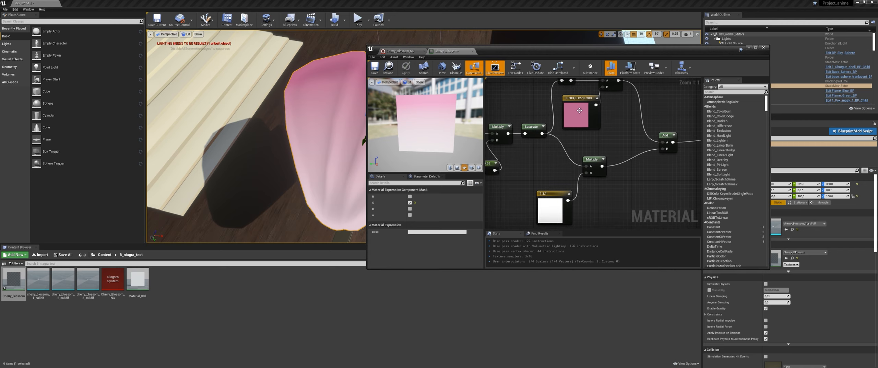
drag(581, 104, 602, 88)
drag(543, 183, 585, 173)
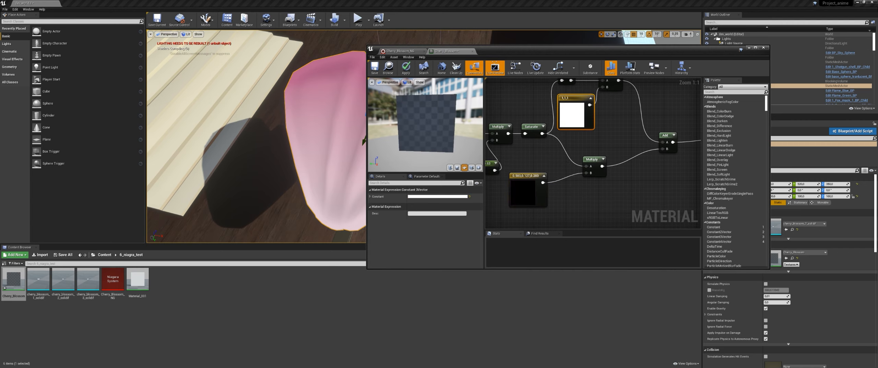
right_drag(586, 173, 568, 172)
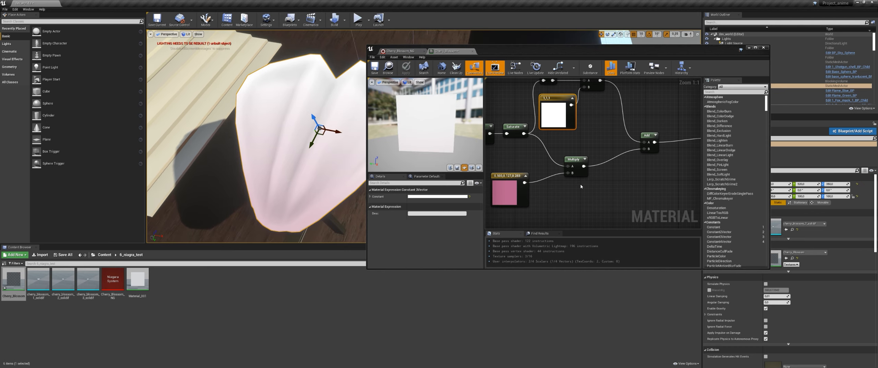
Set the constant feeding the Add node before the Multiply to about 0.137 and apply the material.
right_drag(580, 184, 699, 179)
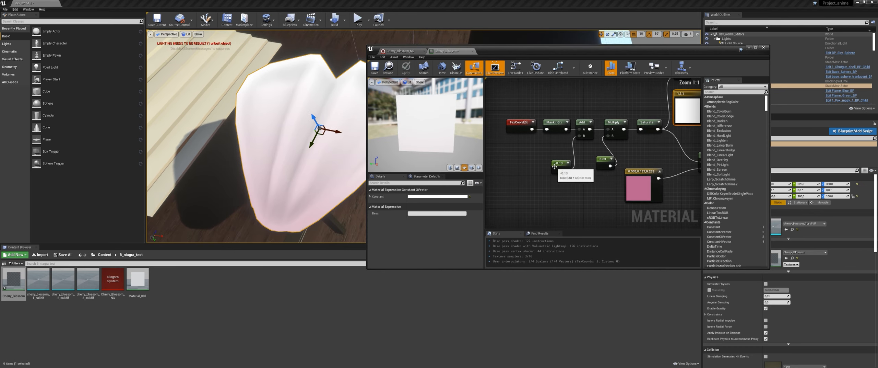
click(559, 166)
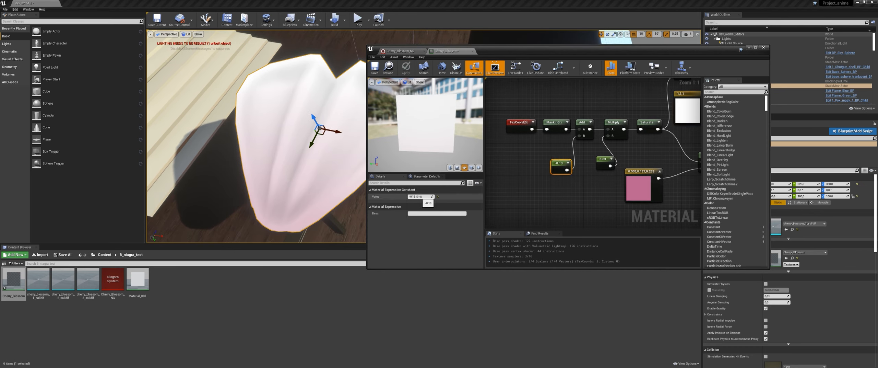
mouse_move(418, 195)
mouse_down()
mouse_move(437, 196)
mouse_move(418, 195)
mouse_move(425, 196)
mouse_up()
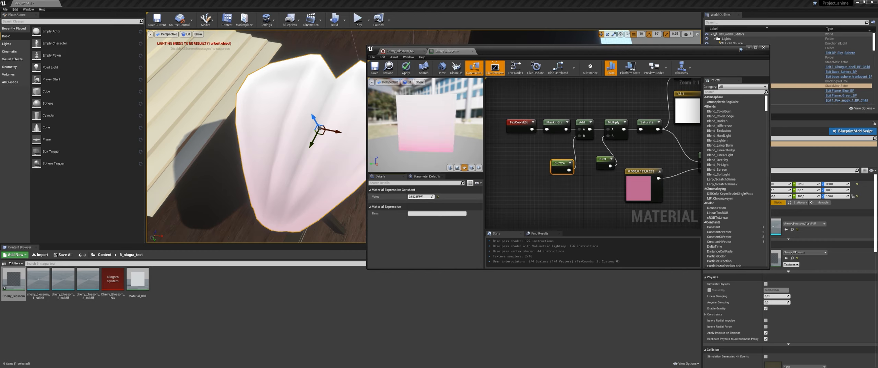
click(405, 67)
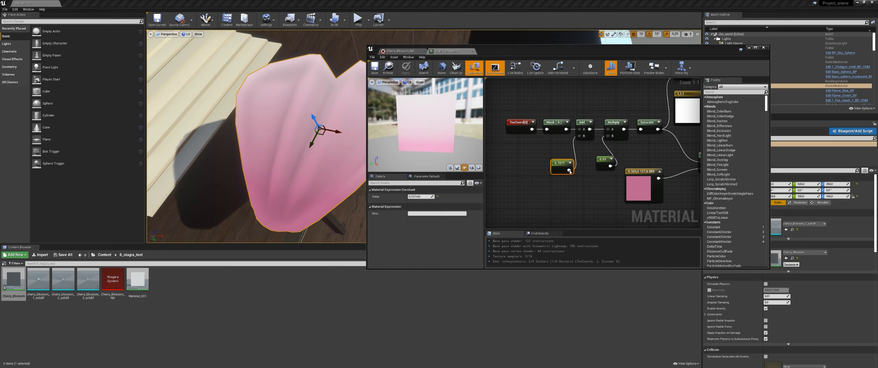
Set the constant feeding the Add node to 0.5 and apply the Cherry_Blossom material.
click(417, 196)
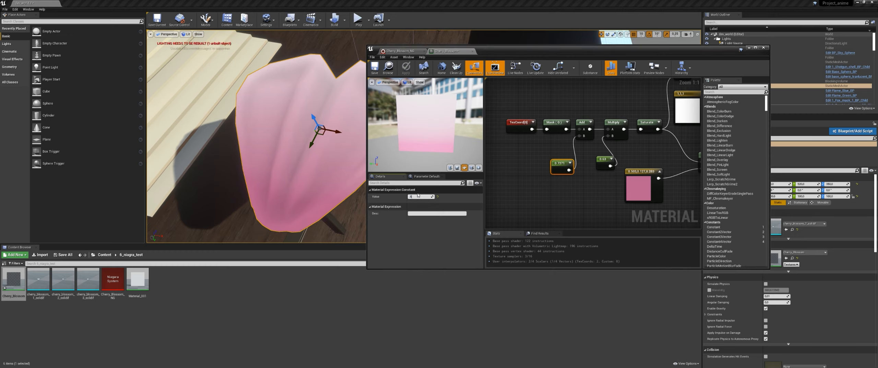
text(.5)
key(Return)
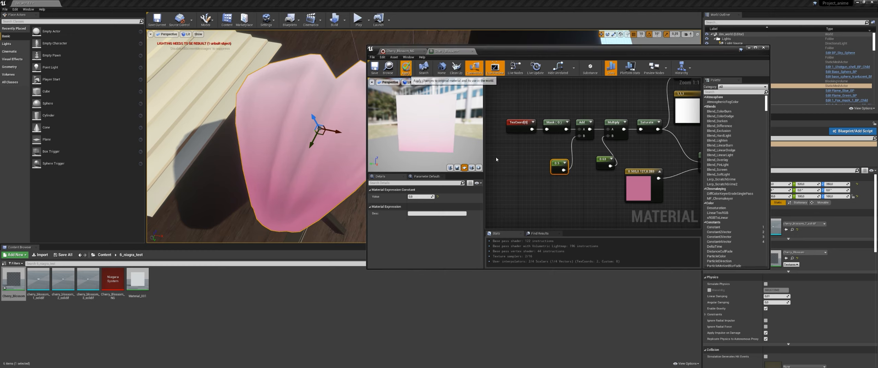
click(405, 67)
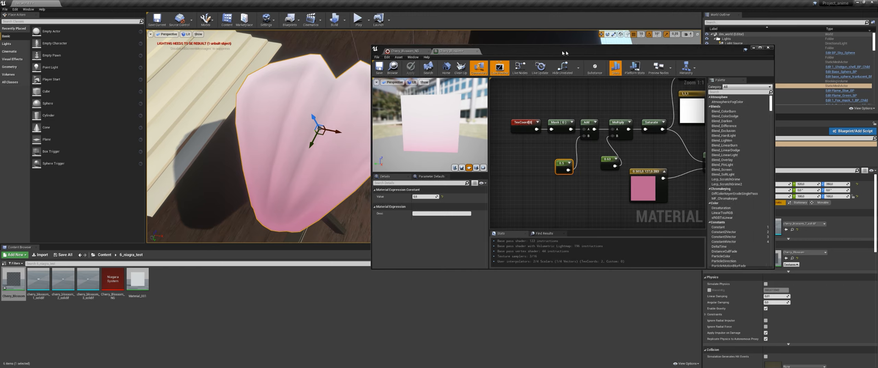
Maximize the editor window, switch to the Cherry_Blossom_NG Niagara system and check the falling petals in its preview.
double_click(542, 53)
click(32, 2)
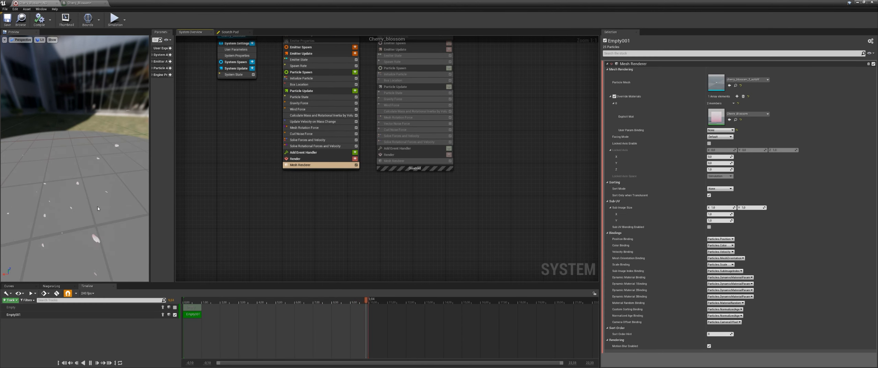
drag(84, 217, 69, 211)
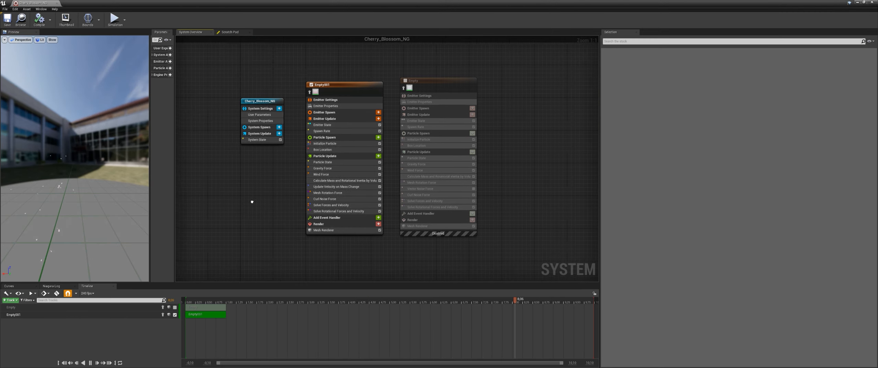
drag(79, 202, 84, 204)
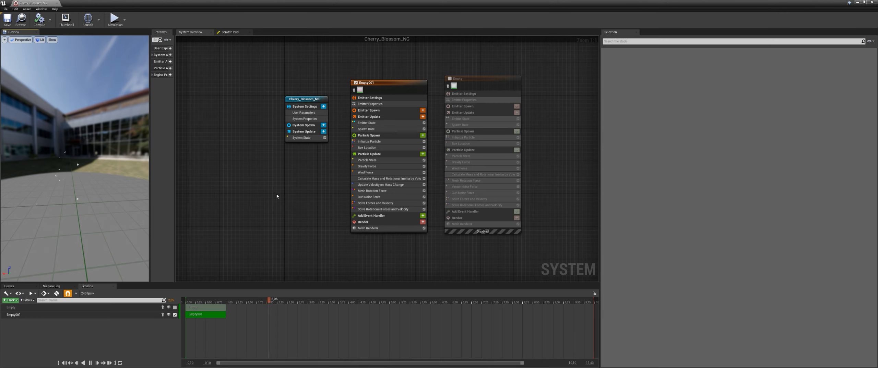
Move the disabled Empty emitter node farther away from the Empty001 emitter in the system overview.
right_drag(294, 193, 259, 196)
right_drag(394, 181, 340, 192)
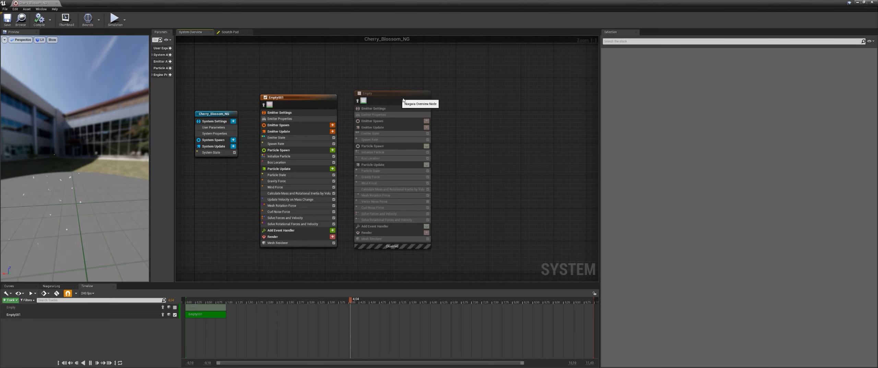
drag(403, 100, 505, 100)
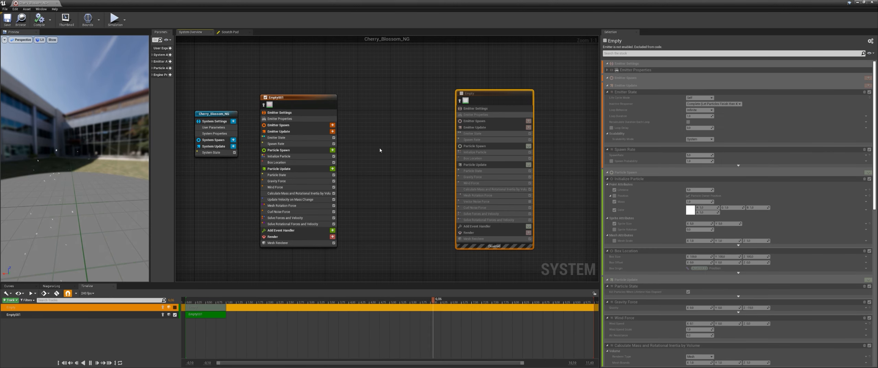
right_drag(380, 150, 397, 144)
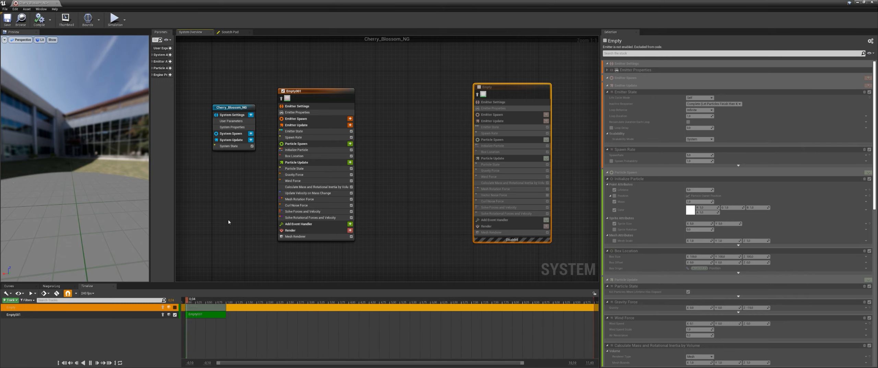
right_drag(228, 219, 227, 212)
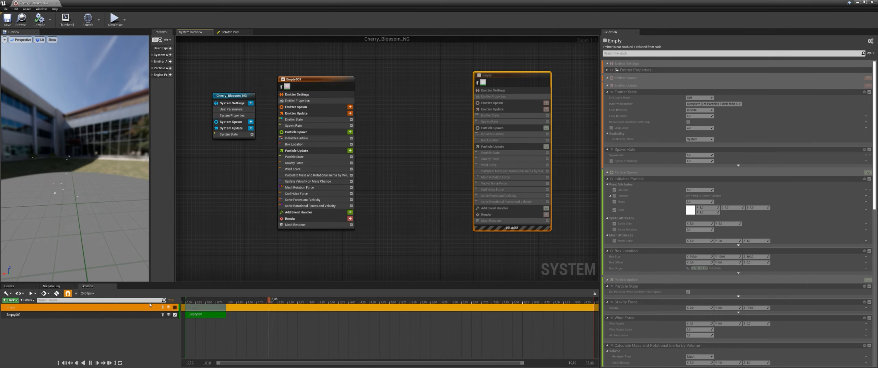
Delete the disabled Empty emitter from the Cherry_Blossom_NG system.
click(18, 314)
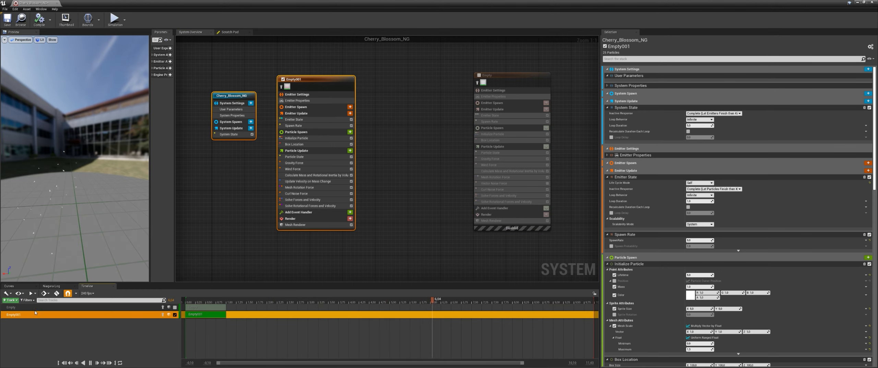
click(523, 81)
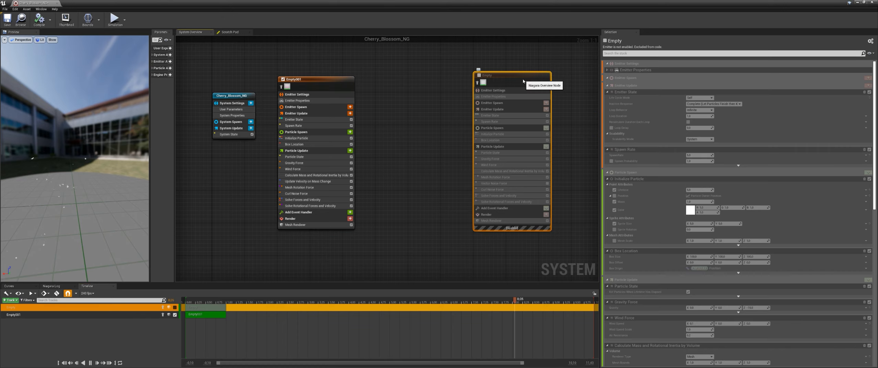
key(Delete)
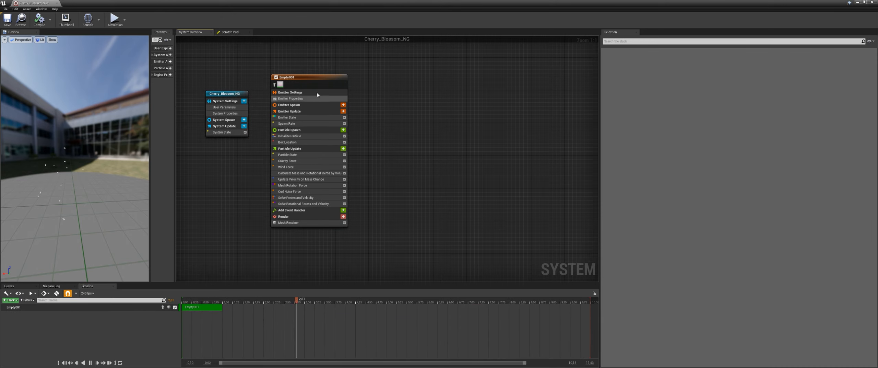
Duplicate the Empty001 emitter within the Cherry_Blossom_NG system.
click(316, 79)
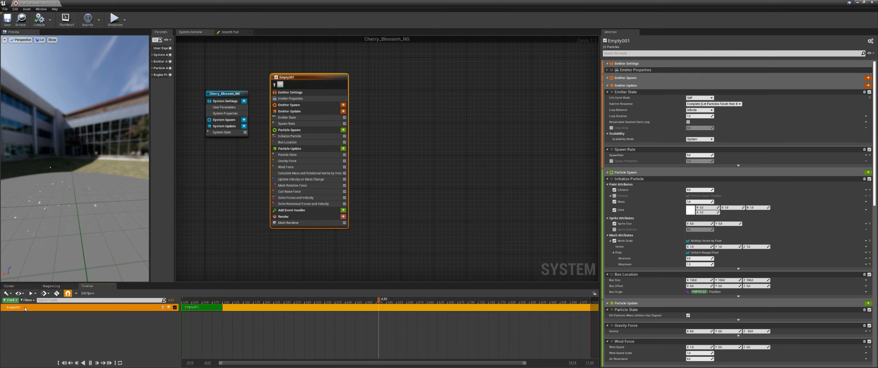
key(ctrl+z)
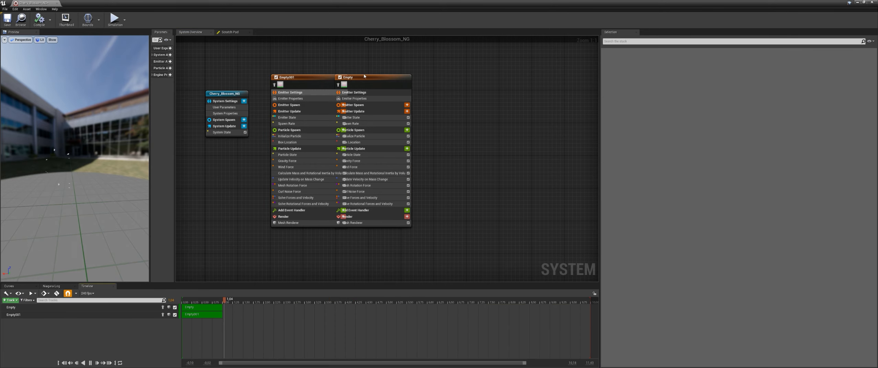
Disable the Empty001 emitter, and delete Mesh Renderer and Solve Rotational Forces and Velocity from the Empty emitter.
click(404, 77)
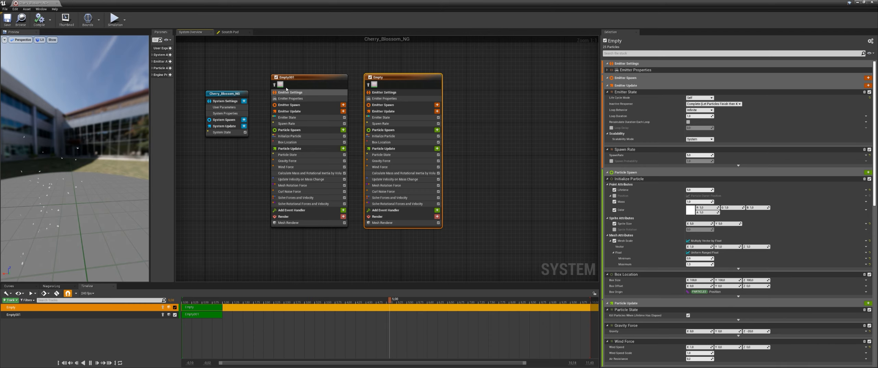
click(276, 77)
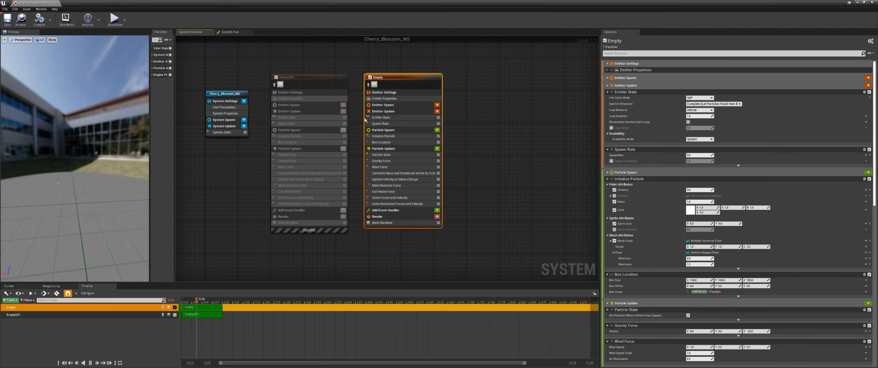
click(397, 223)
key(Delete)
click(397, 203)
key(Delete)
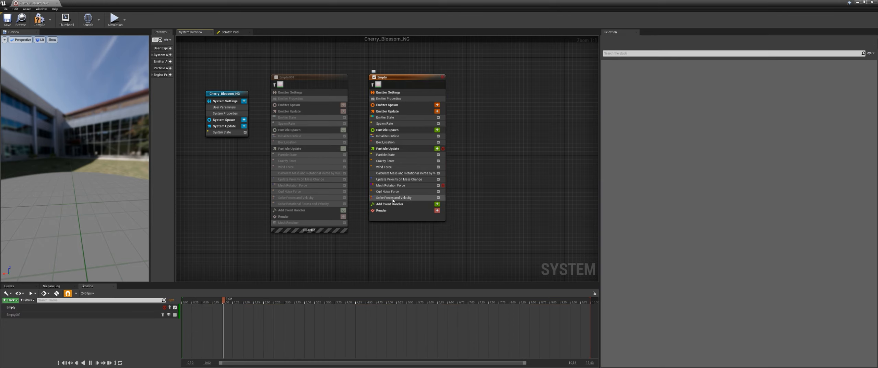
Delete Solve Forces and Velocity, Curl Noise Force, Mesh Rotation Force and Update Velocity on Mass Change from the Empty emitter.
click(392, 197)
key(Delete)
click(392, 191)
key(Delete)
click(391, 185)
key(Delete)
click(391, 179)
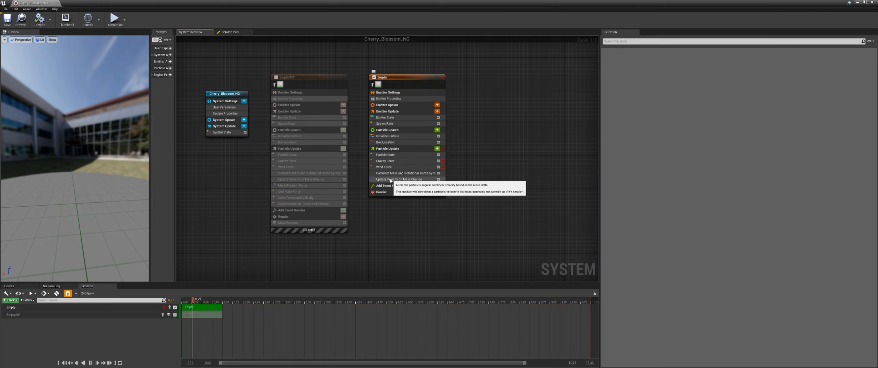
key(Delete)
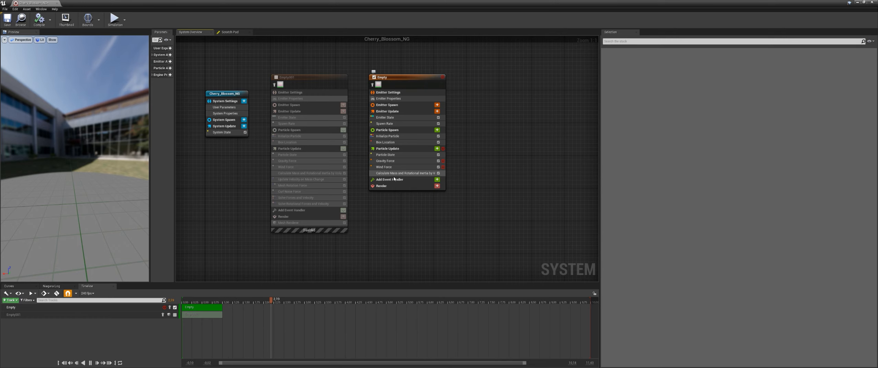
Undo the last four module deletions in the Empty emitter and select Solve Forces and Velocity.
key(ctrl+z)
key(ctrl+z)
key(ctrl+z)
key(ctrl+z)
click(402, 194)
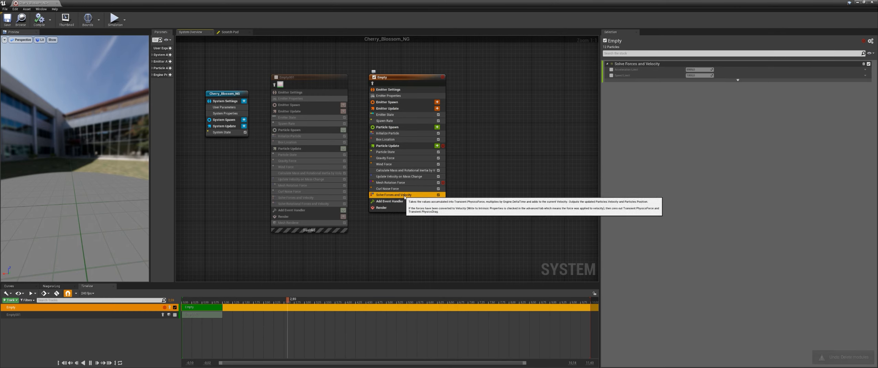
Delete the Curl Noise Force, Mesh Rotation Force and Update Velocity on Mass Change modules from the Empty emitter.
click(395, 189)
key(Delete)
click(394, 183)
key(Delete)
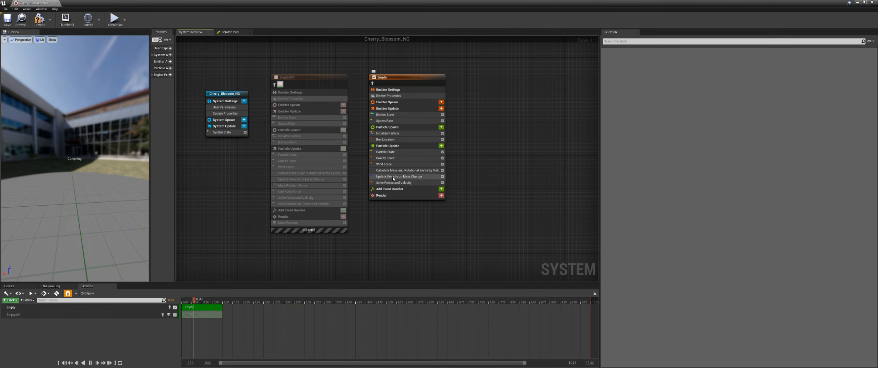
click(393, 176)
key(Delete)
Delete the Calculate Mass and Rotational Inertia by Volume, Wind Force and Gravity Force modules from the Empty emitter.
click(392, 170)
key(Delete)
click(392, 164)
key(Delete)
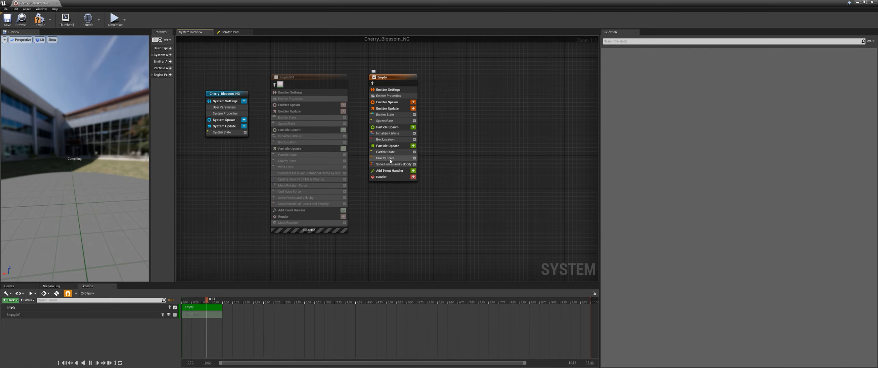
click(390, 157)
key(Delete)
Delete the Box Location module from the Empty emitter's Particle Spawn group.
click(392, 154)
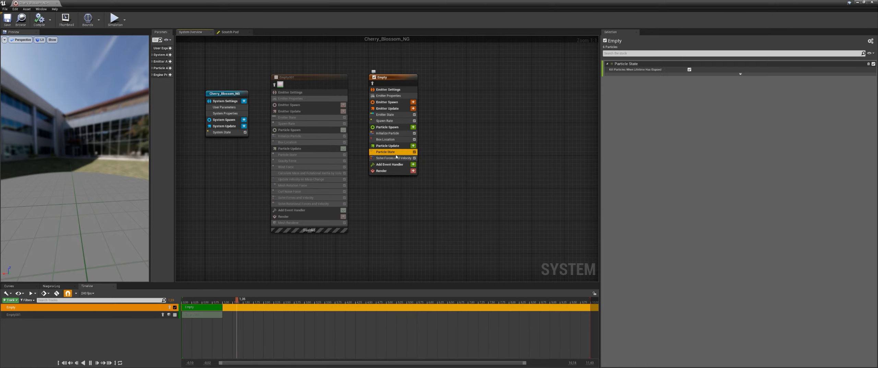
right_drag(393, 153, 395, 169)
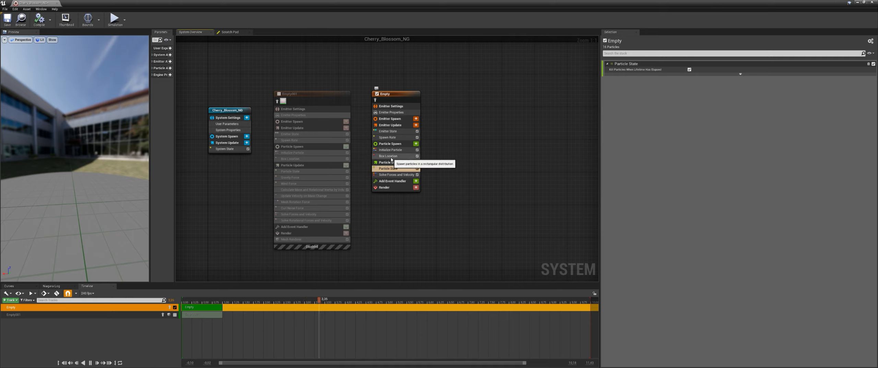
click(391, 156)
key(Delete)
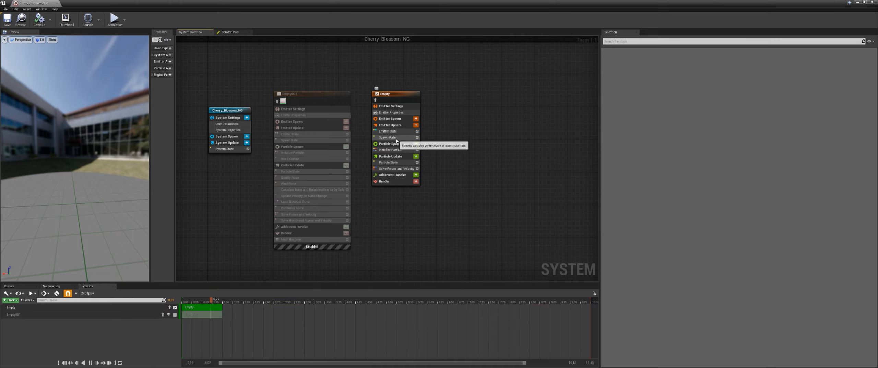
Try deleting the Spawn Rate module from the Empty emitter, and undo the deletion.
click(397, 139)
key(Delete)
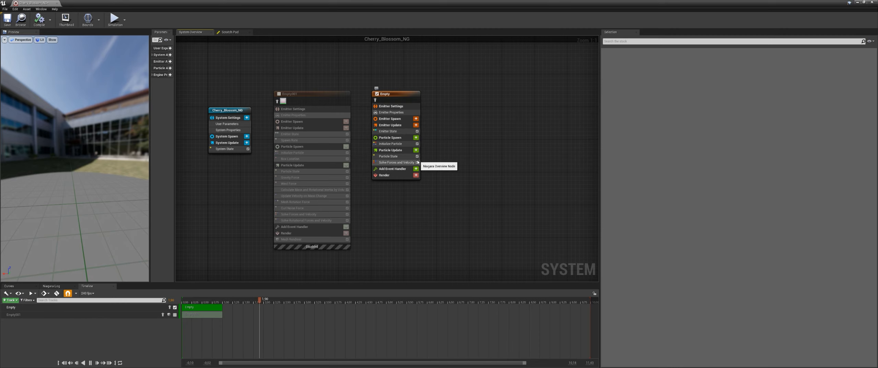
key(ctrl+z)
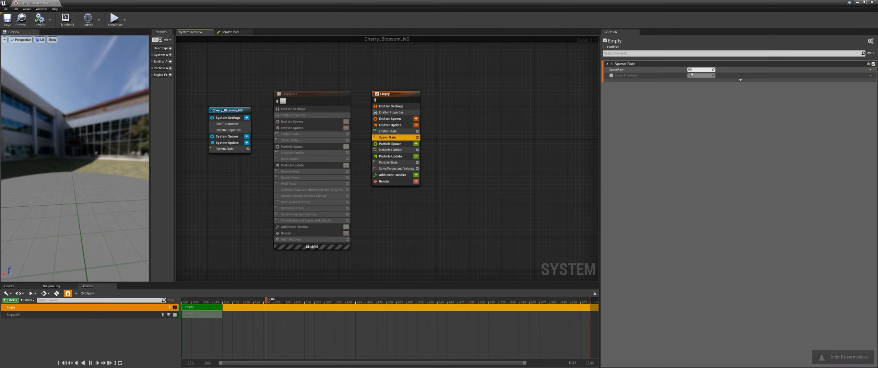
Add a Ribbon Renderer to the Empty emitter's Render group.
drag(400, 102, 404, 102)
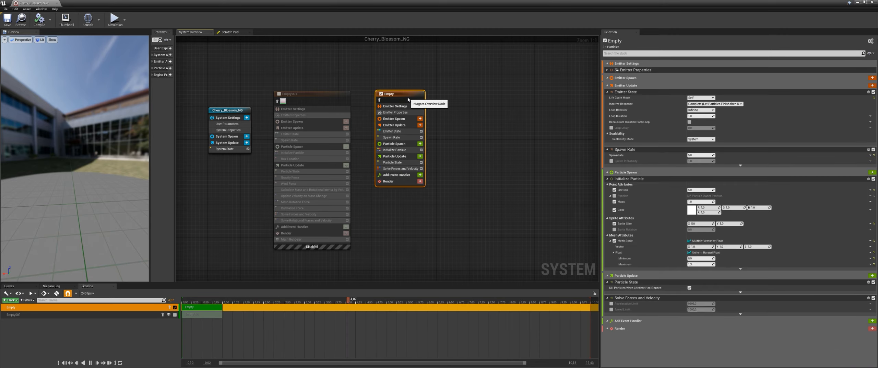
click(420, 181)
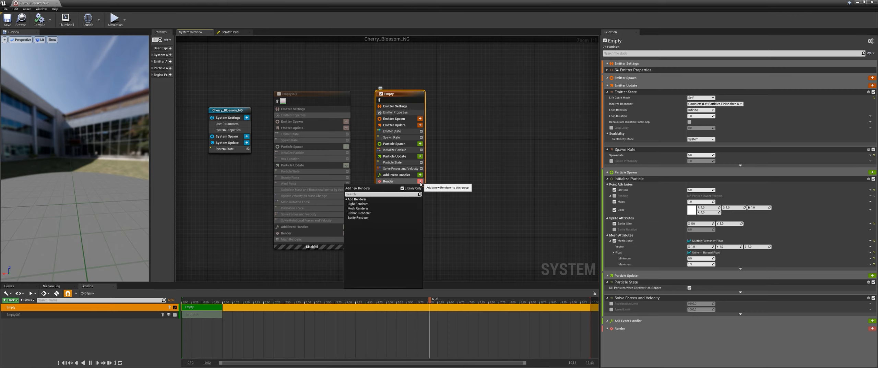
click(365, 214)
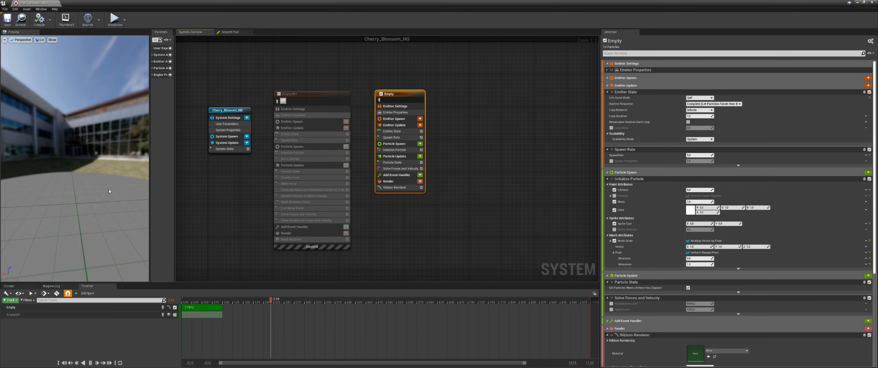
Add a Gravity Force module to the Empty emitter's Particle Update group and apply the suggested fix for its module order.
click(390, 137)
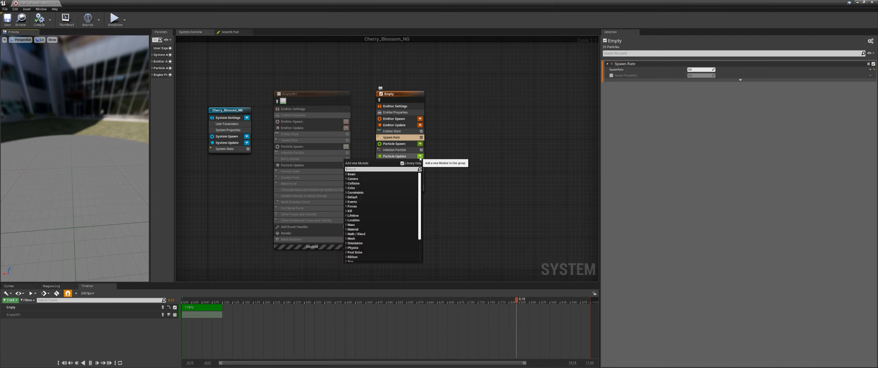
click(420, 156)
text(gra)
click(398, 179)
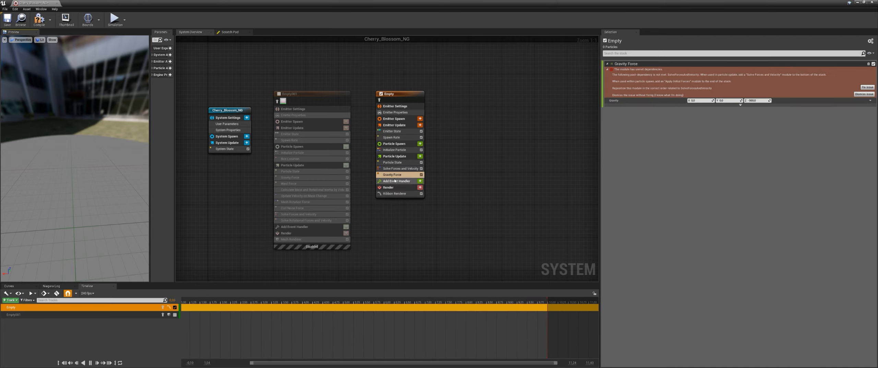
click(862, 87)
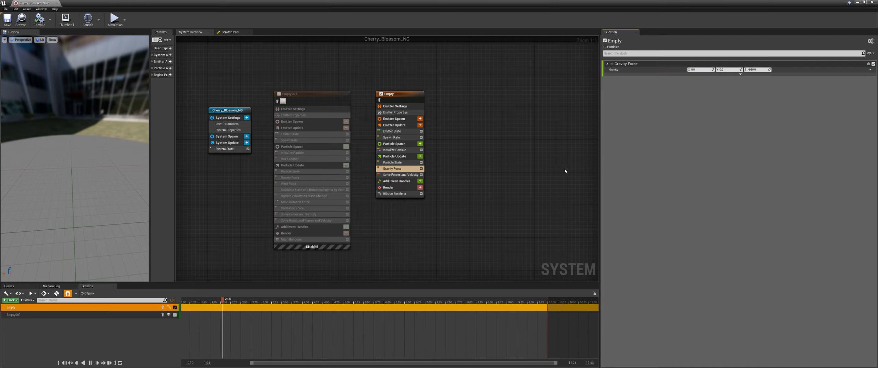
drag(100, 199, 98, 161)
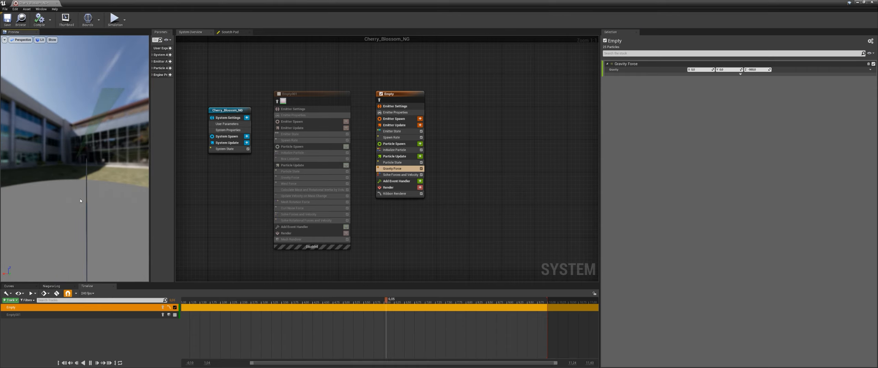
Re-enable the Empty001 emitter so the petals play together with the ribbon emitter.
right_drag(480, 187, 473, 190)
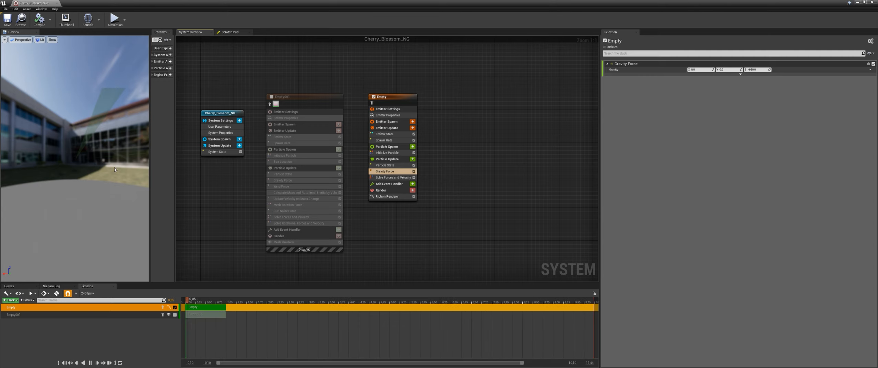
right_drag(441, 217, 419, 217)
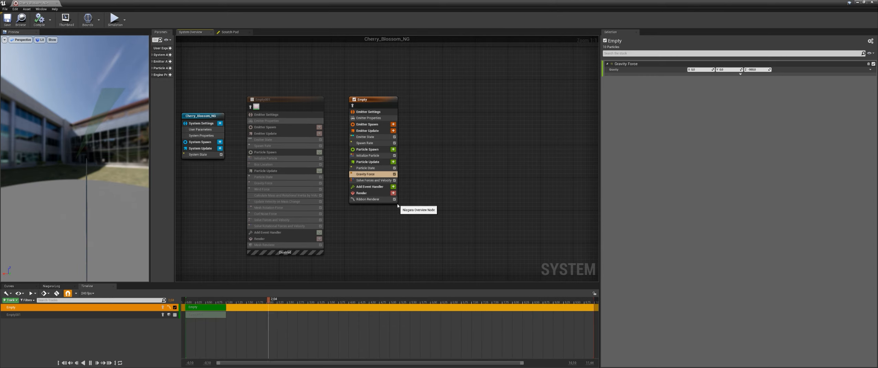
click(252, 100)
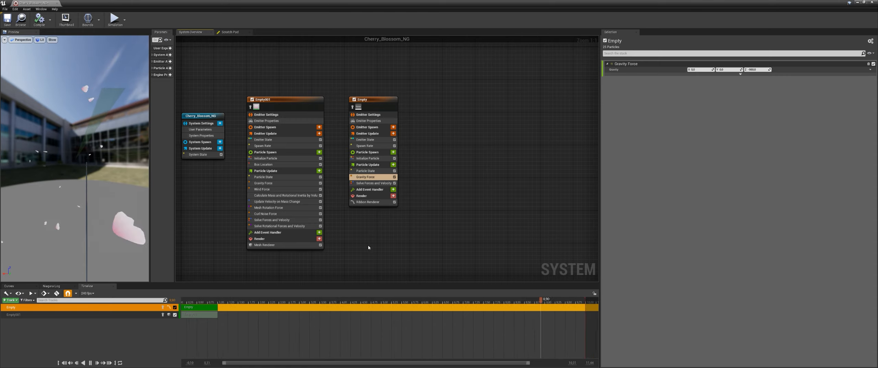
right_drag(366, 228, 362, 229)
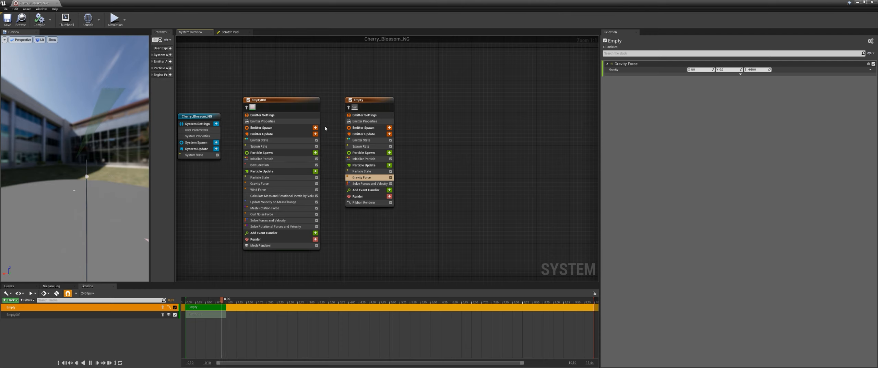
click(248, 100)
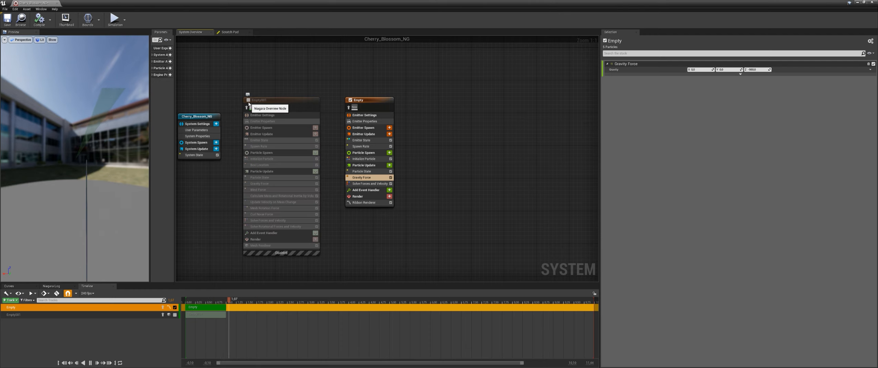
click(248, 100)
right_drag(348, 243, 356, 220)
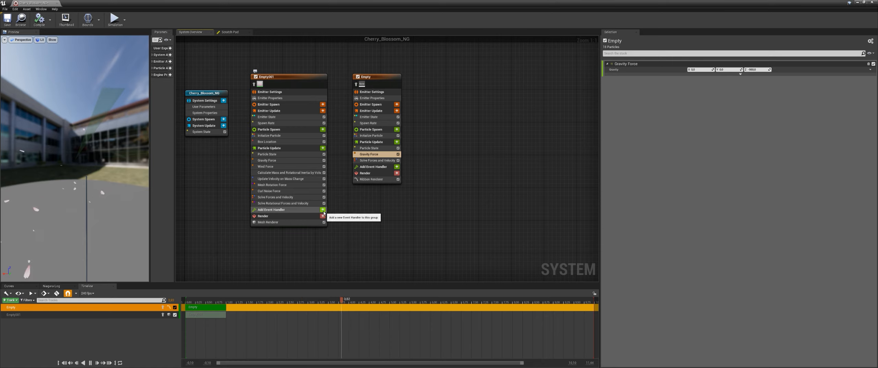
Add an event handler to the Empty001 emitter and set its Execution Mode to Spawned Particles.
click(322, 210)
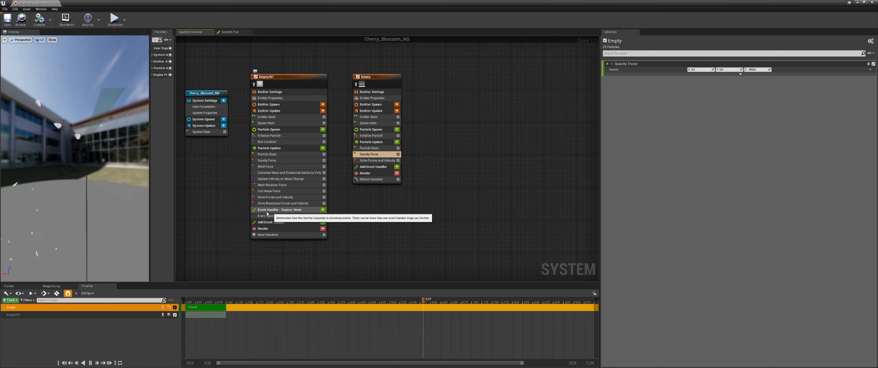
click(279, 215)
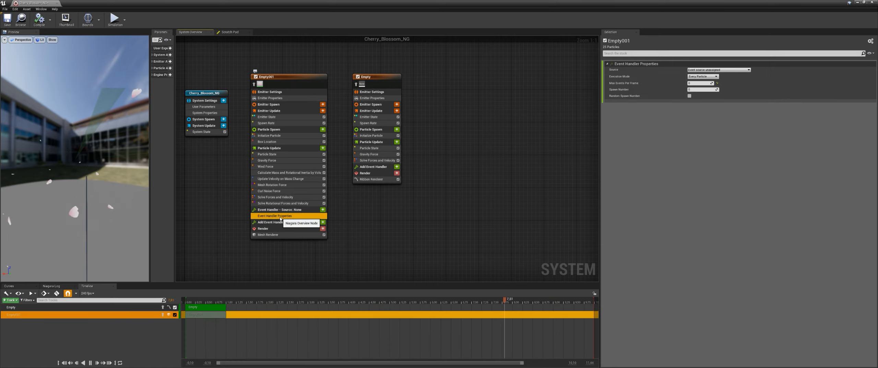
click(709, 70)
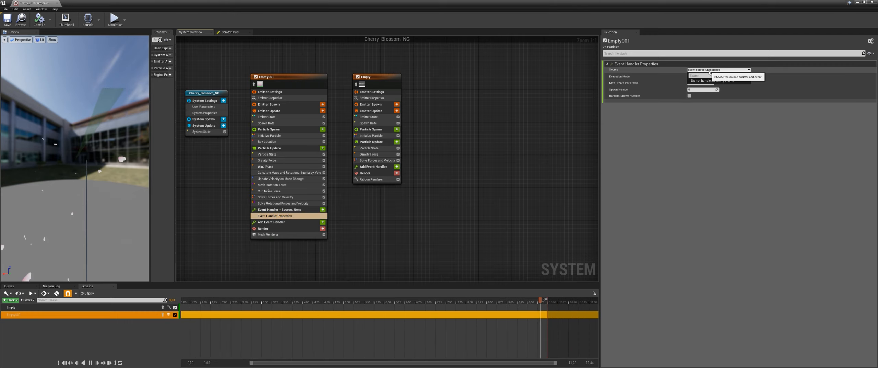
click(709, 72)
click(702, 76)
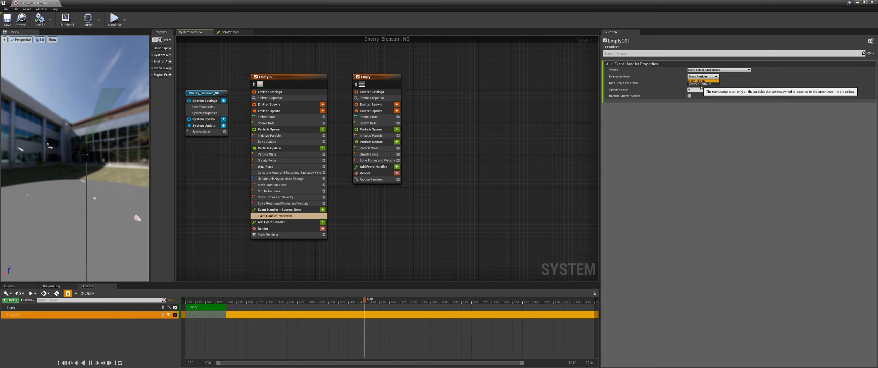
click(700, 84)
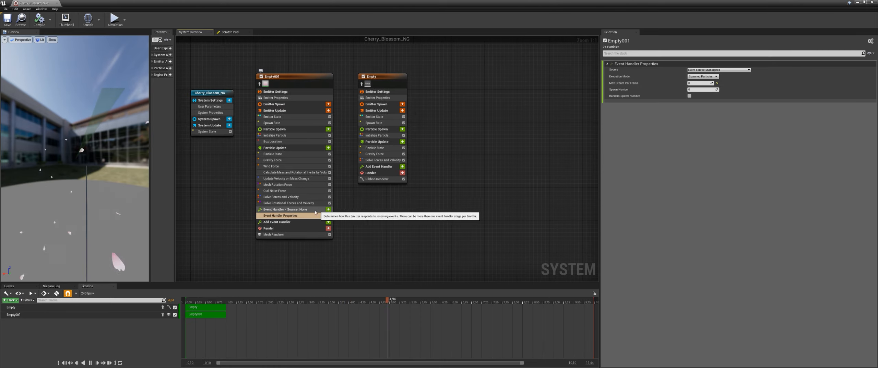
Add a Generate Location Event module to the Empty001 emitter's event handler.
click(327, 210)
text(ge)
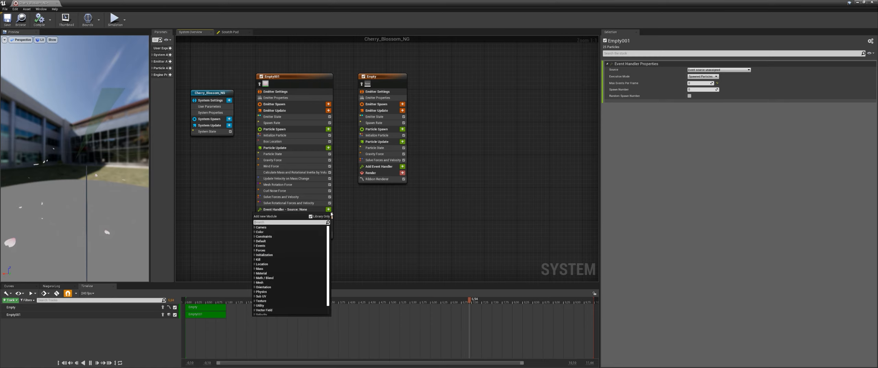
text(ner)
key(Down)
key(Down)
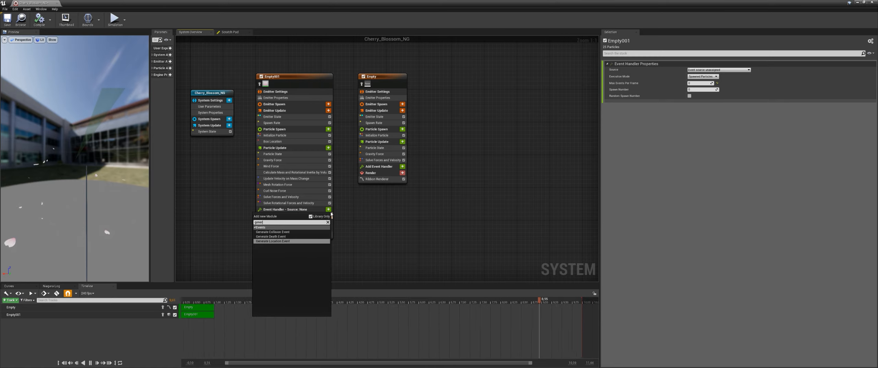
key(Return)
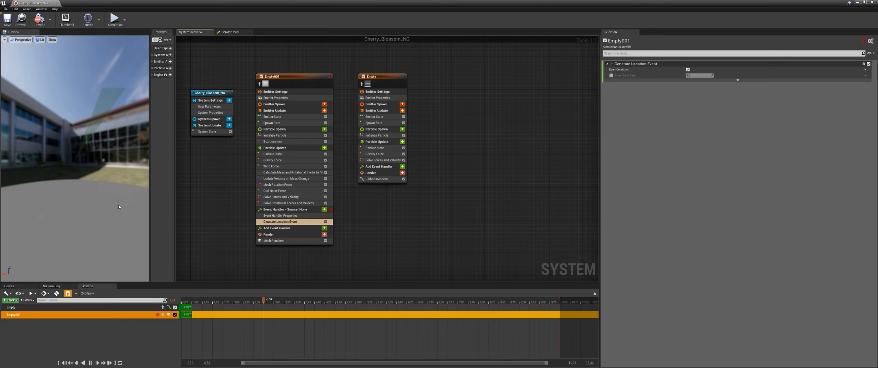
right_drag(351, 215, 344, 220)
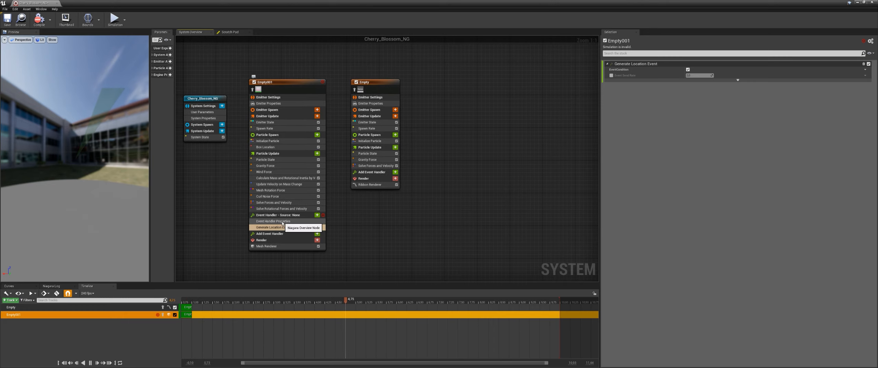
Enable Requires Persistent IDs in the Empty001 emitter's properties.
right_drag(281, 223, 286, 225)
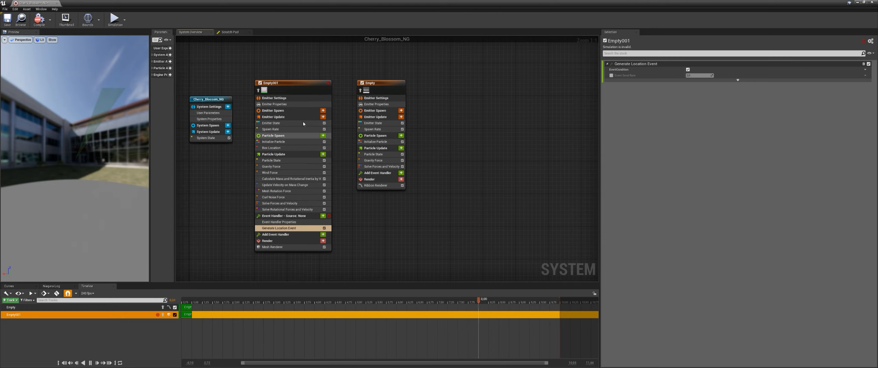
click(278, 105)
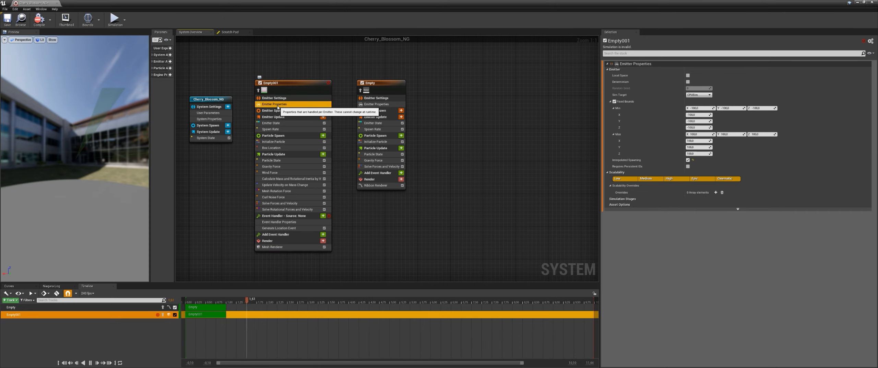
click(687, 166)
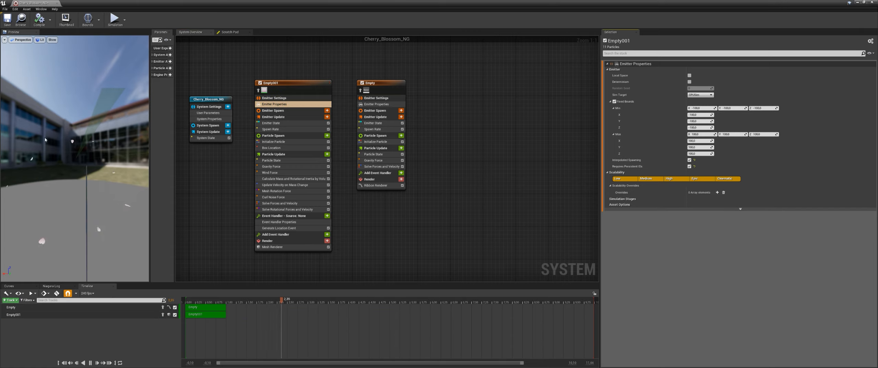
Add an event handler to the Empty emitter that receives Empty001's Location Event, with Execution Mode set to Spawned Particles.
right_drag(362, 238, 374, 229)
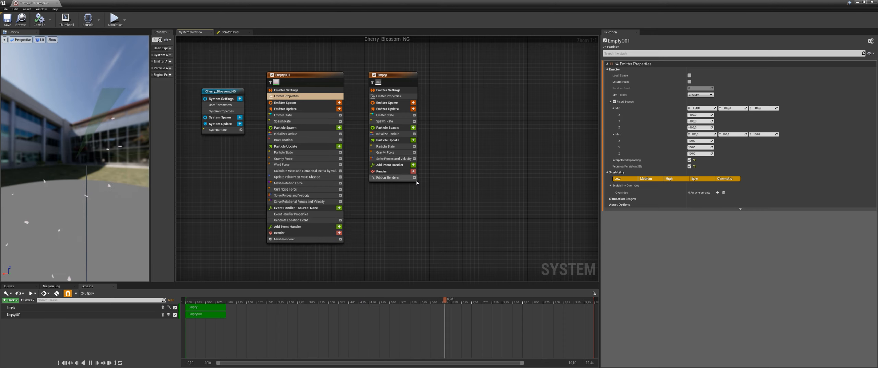
drag(407, 81, 411, 80)
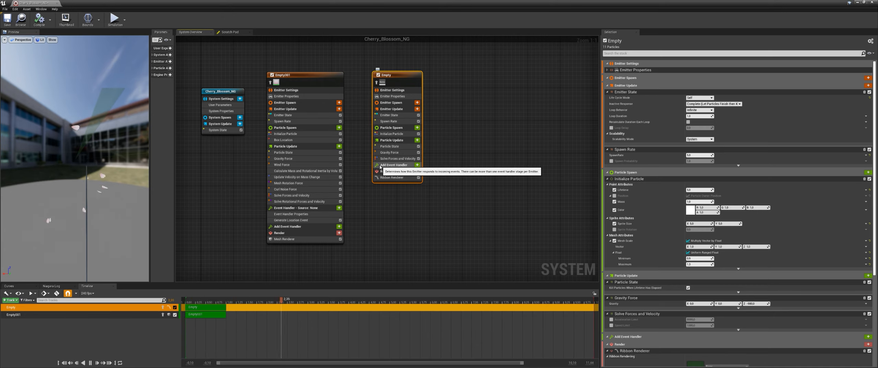
click(417, 166)
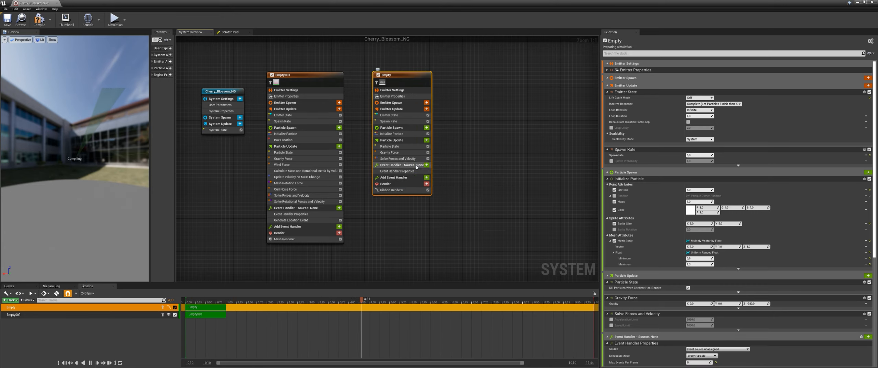
click(406, 172)
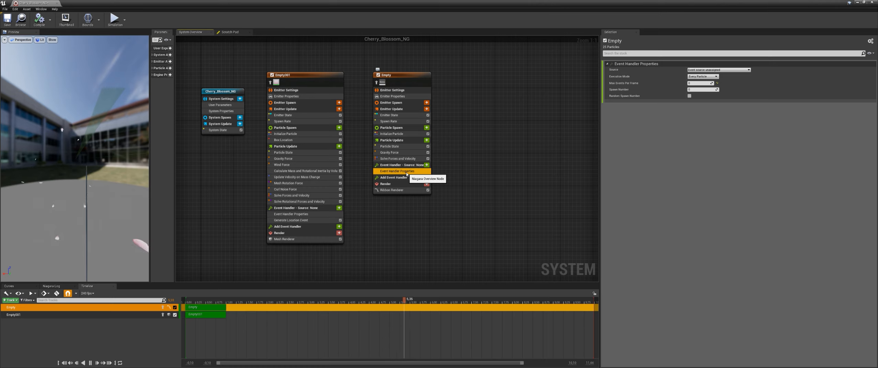
click(714, 70)
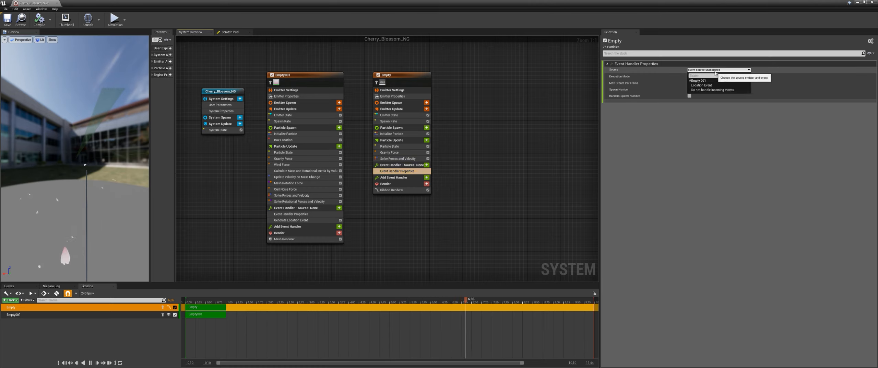
click(701, 85)
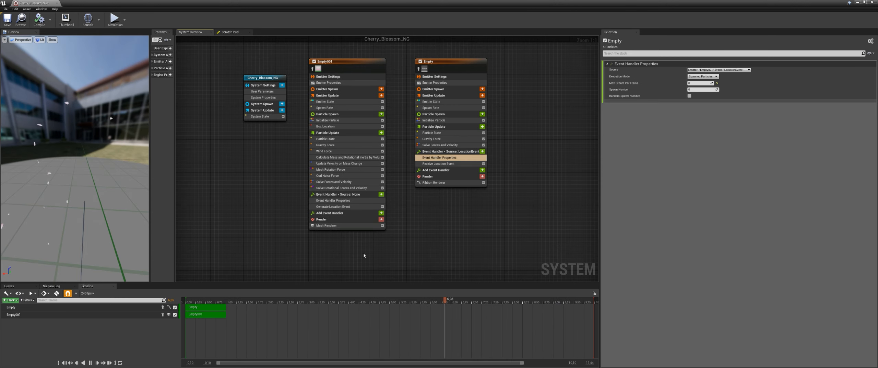
Move Empty001's Generate Location Event module out of the event handler to the end of the Particle Update group.
right_drag(364, 254, 346, 258)
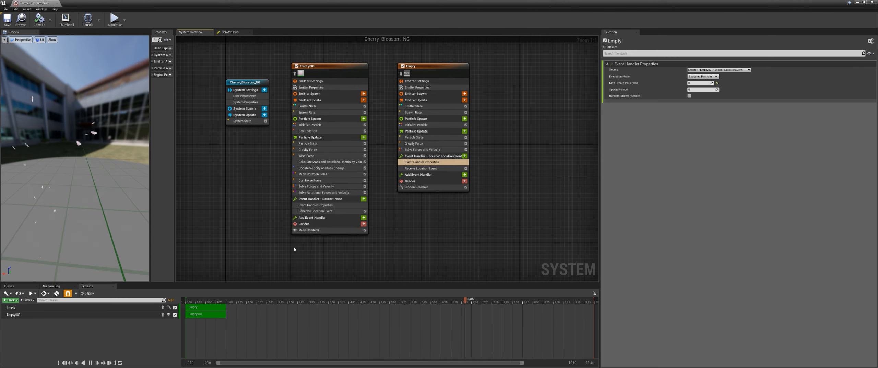
click(315, 212)
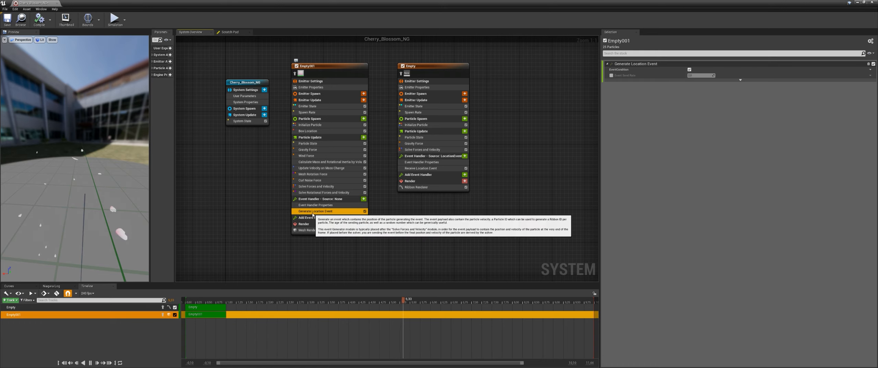
drag(312, 213, 311, 197)
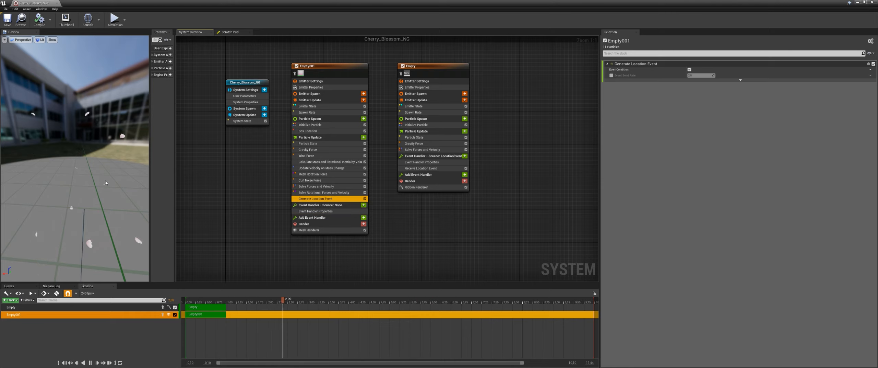
right_drag(224, 196, 216, 202)
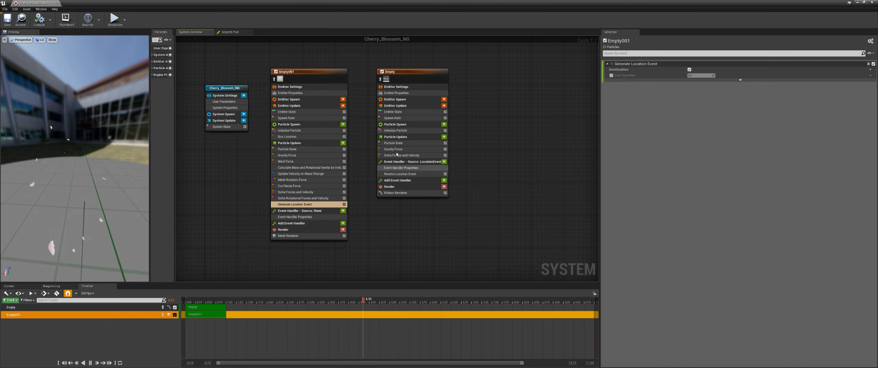
Set the Spawn Number to 1 in the Empty emitter's Event Handler Properties.
click(399, 174)
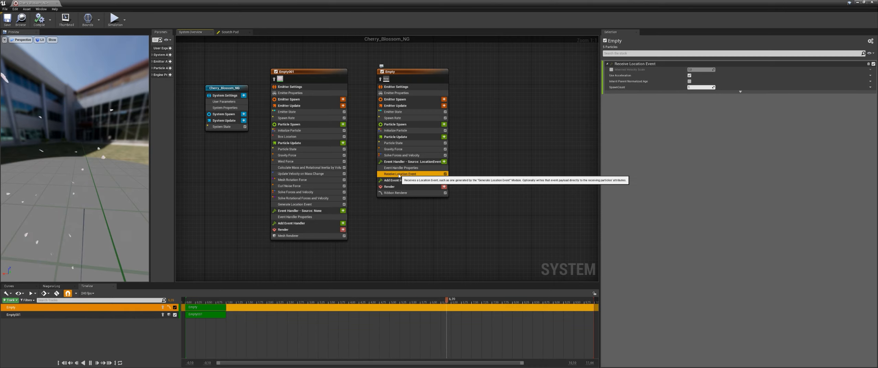
click(394, 168)
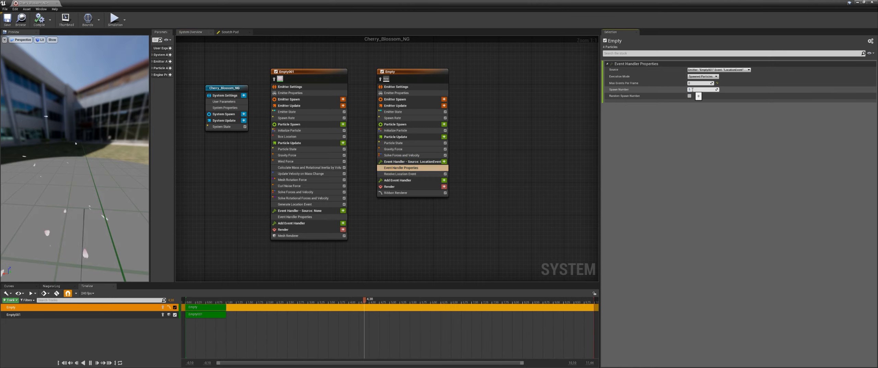
key(Return)
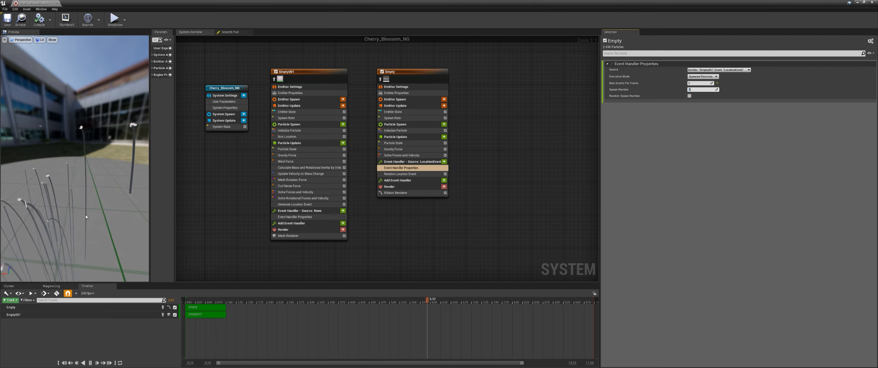
scroll(86, 216, down, 5)
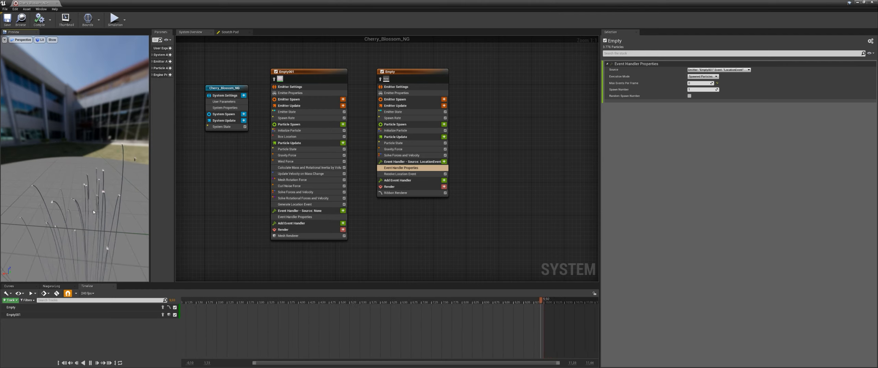
Compare the ribbon trails with the Empty emitter's Gravity Force module on and off, leave it disabled, and save the system.
click(388, 174)
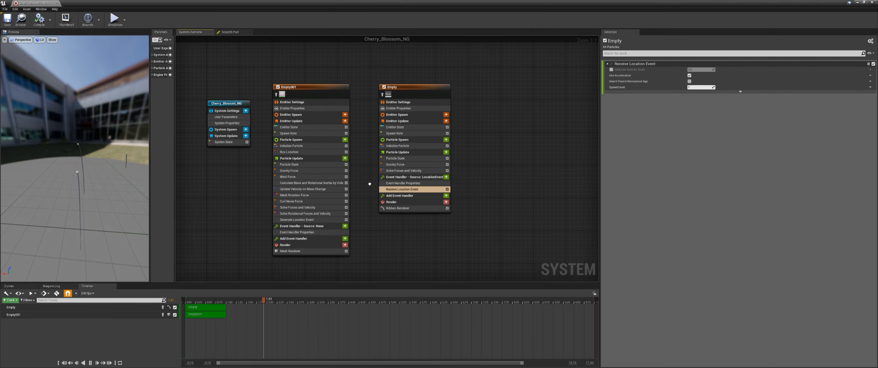
click(447, 164)
middle_drag(92, 196, 129, 189)
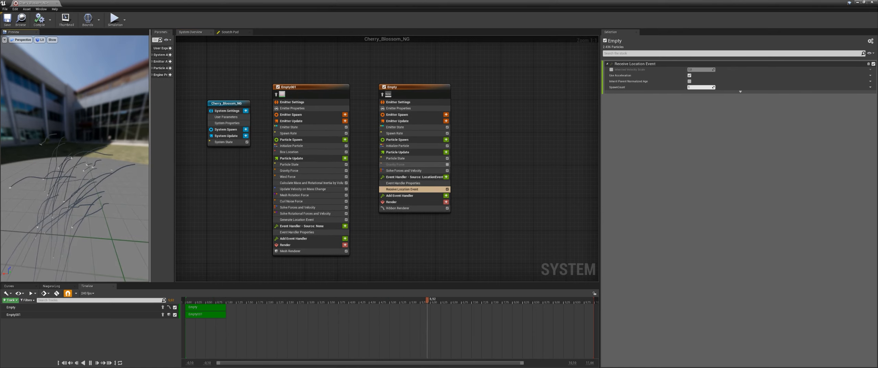
middle_drag(75, 184, 52, 179)
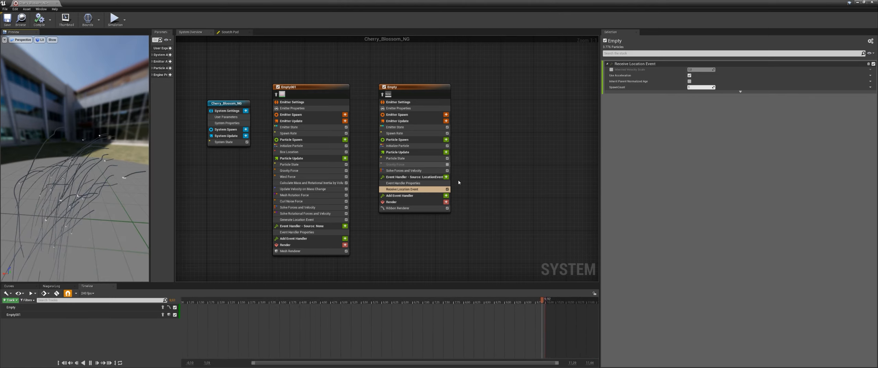
click(447, 164)
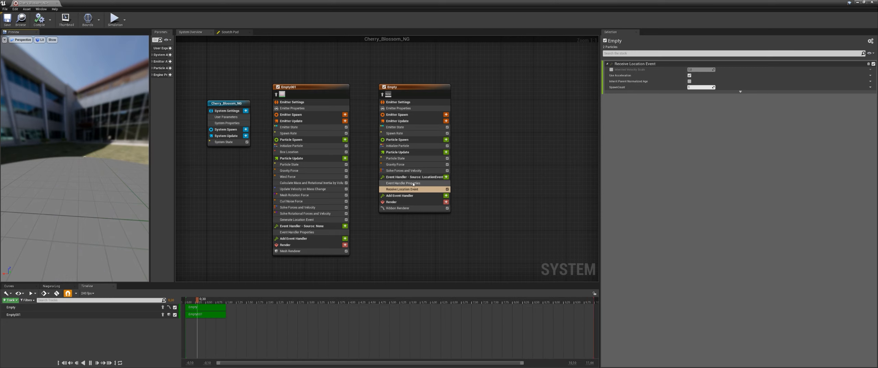
click(447, 164)
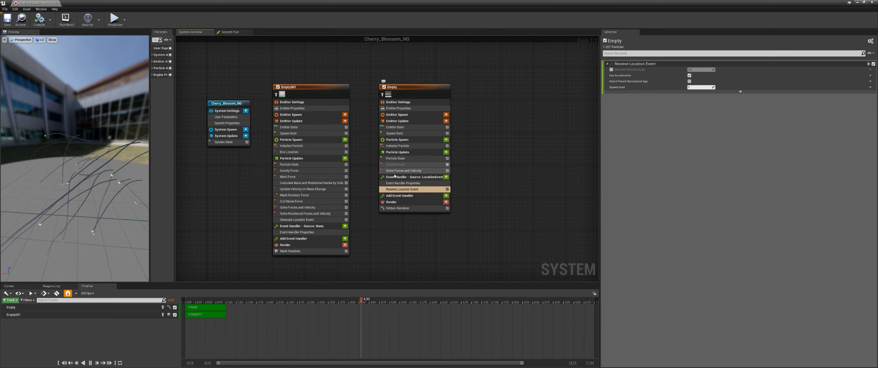
mouse_move(231, 223)
right_down()
mouse_move(234, 214)
mouse_move(222, 213)
right_up()
key(ctrl+s)
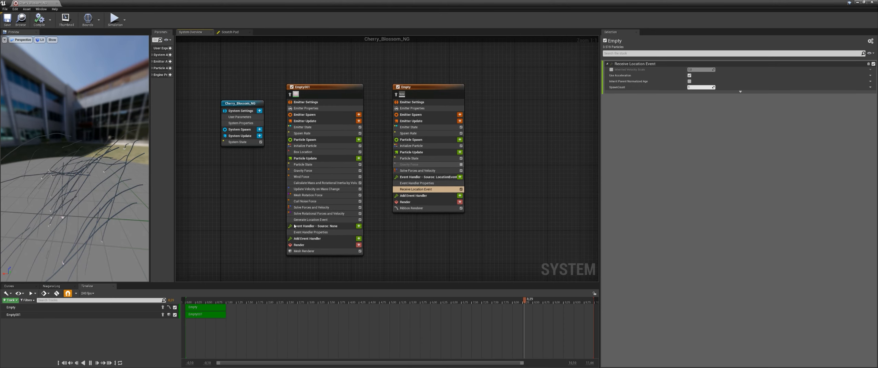
Search the Empty emitter's settings for the lifetime and shorten the particle Lifetime in Initialize Particle.
scroll(222, 213, up, 1)
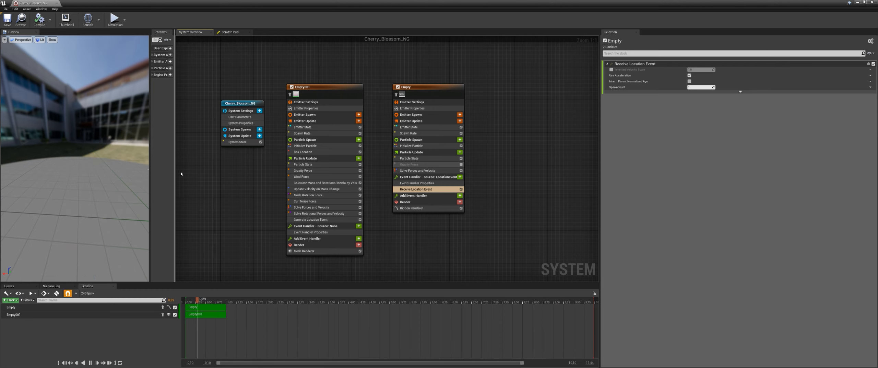
right_drag(386, 183, 380, 192)
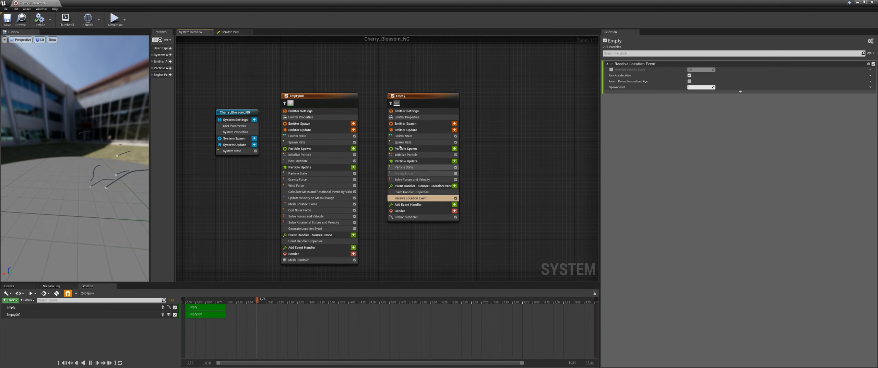
click(417, 97)
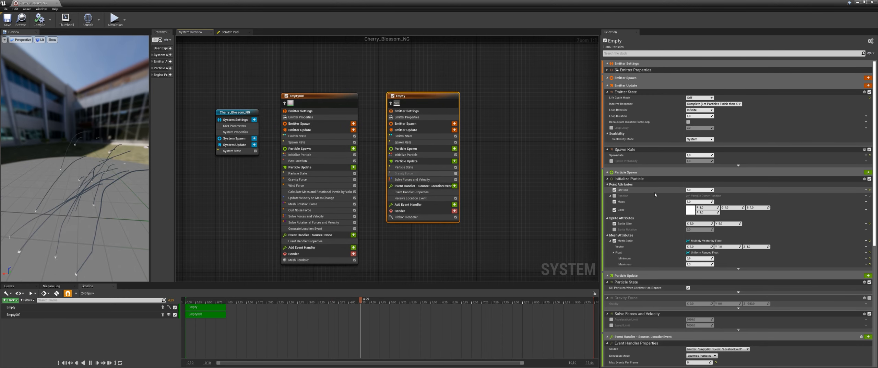
scroll(659, 243, down, 3)
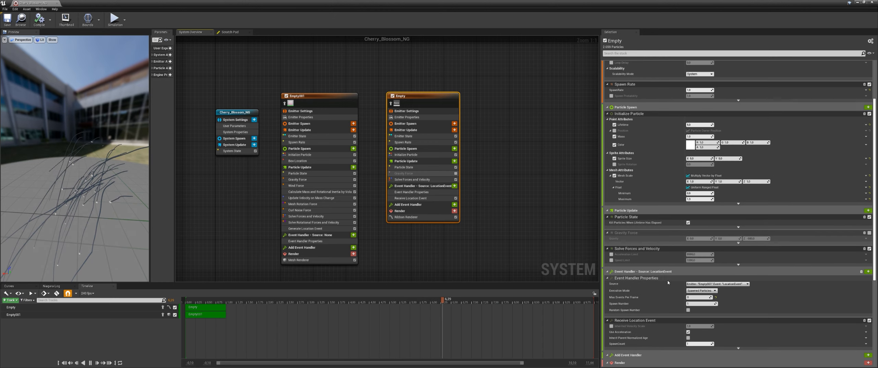
scroll(641, 61, up, 1)
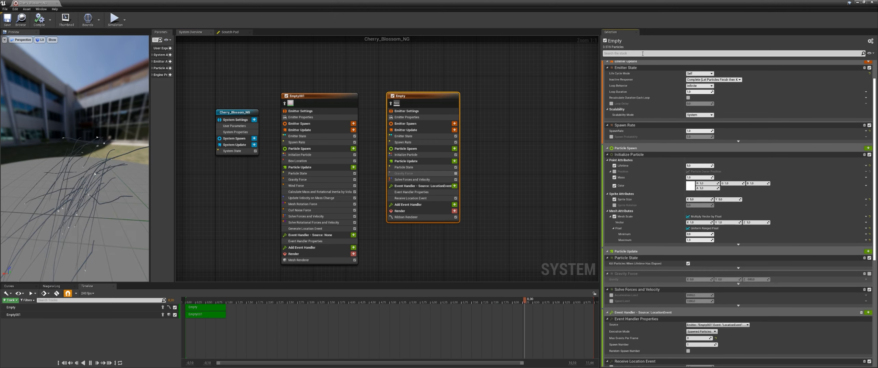
click(643, 53)
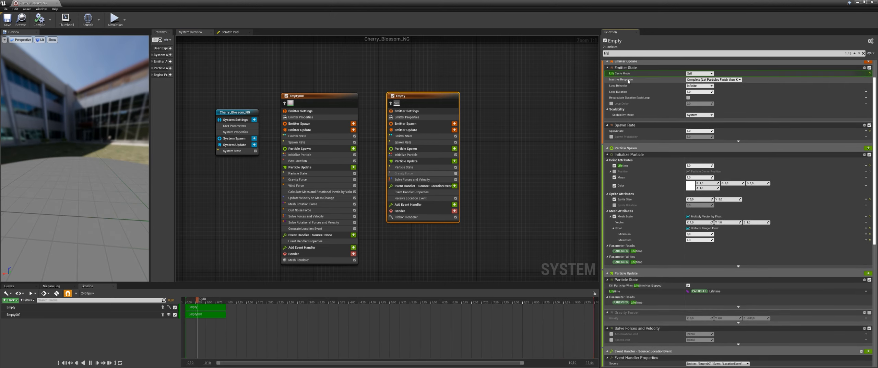
click(639, 167)
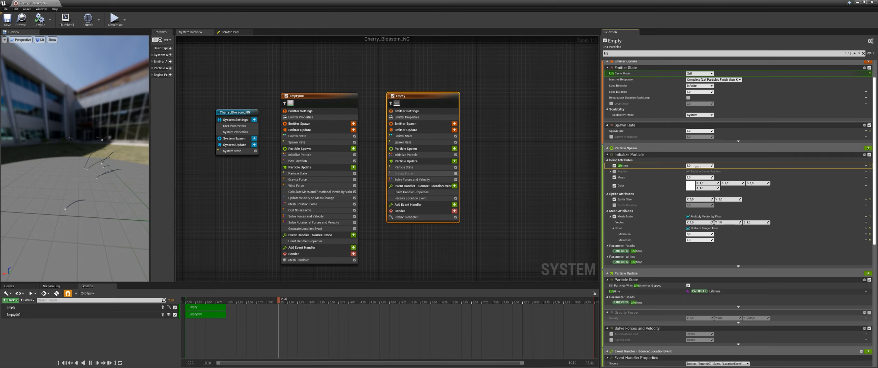
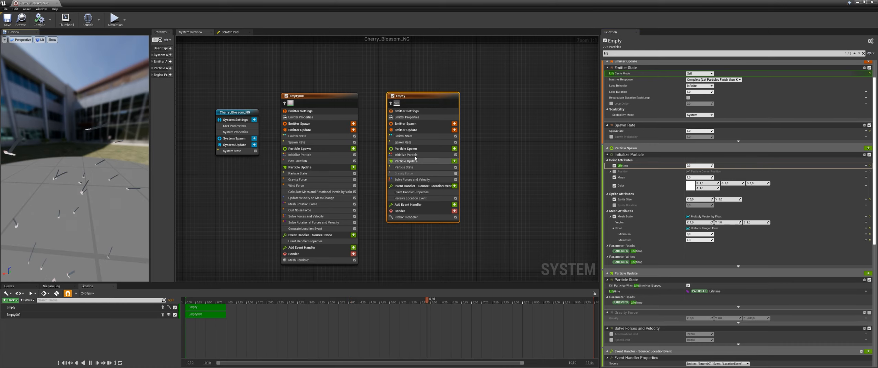
Reset the Mesh Scale in the Empty emitter's Initialize Particle module to its default.
drag(429, 98, 425, 94)
key(F2)
click(413, 214)
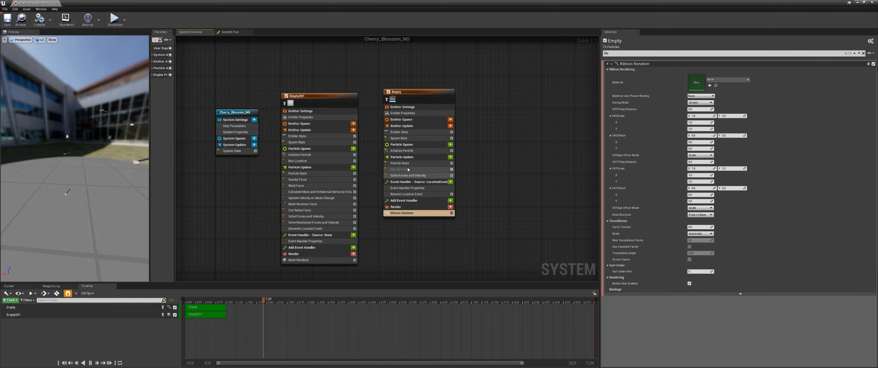
click(403, 133)
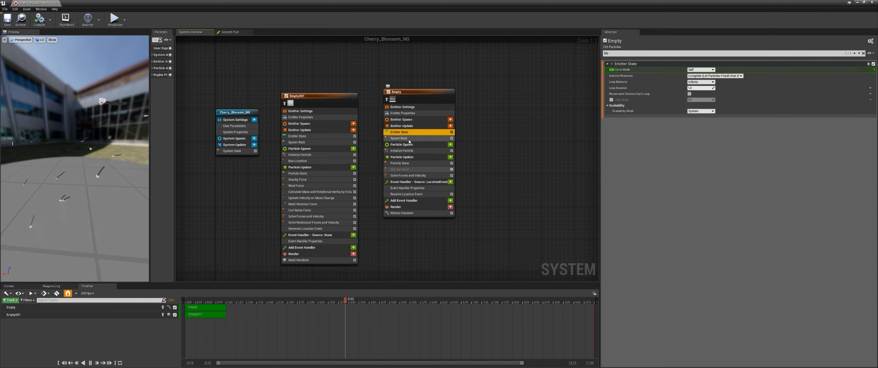
click(401, 138)
click(405, 151)
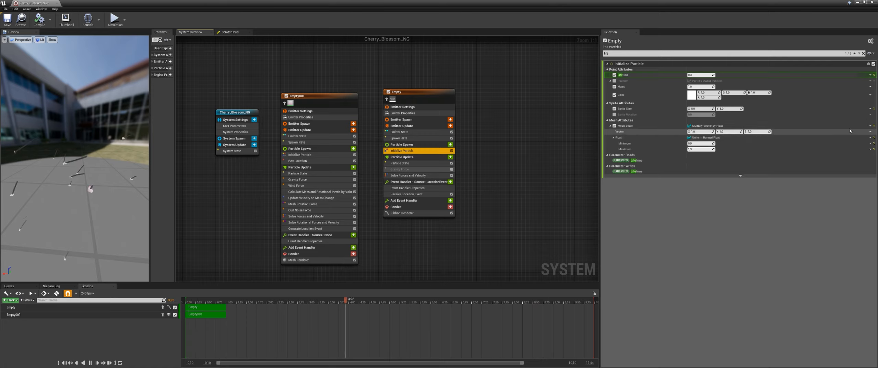
click(614, 126)
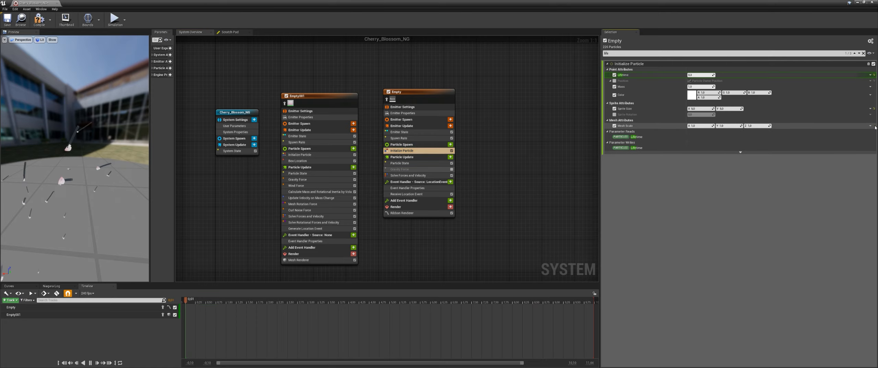
Turn off Mesh Scale in the Empty emitter's Initialize Particle module, try another Sprite Size and reset it to its default.
click(614, 126)
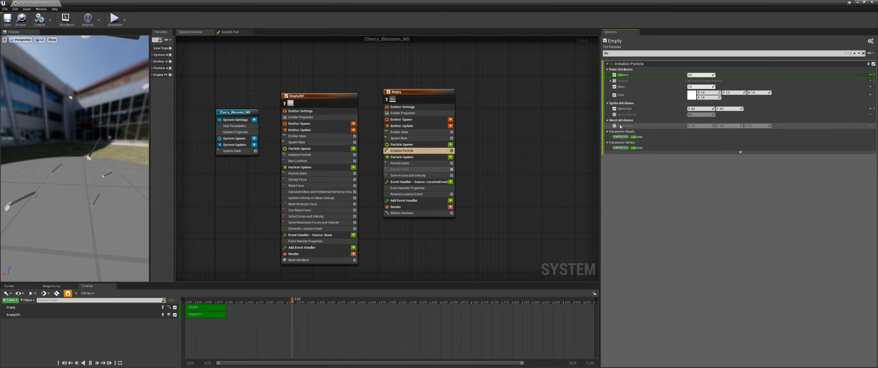
drag(700, 109, 708, 108)
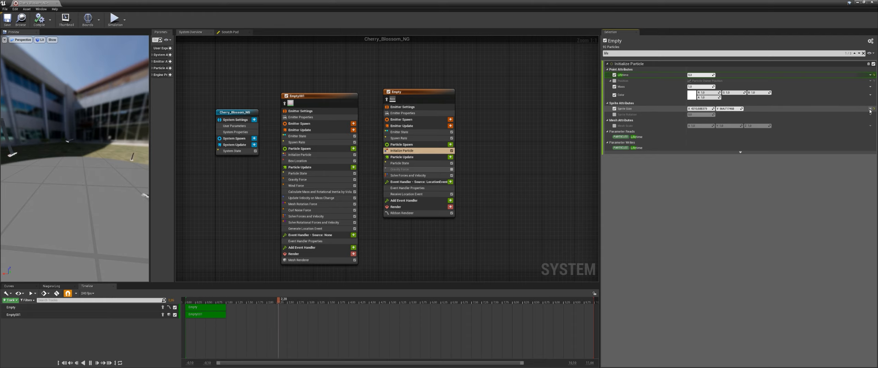
click(873, 109)
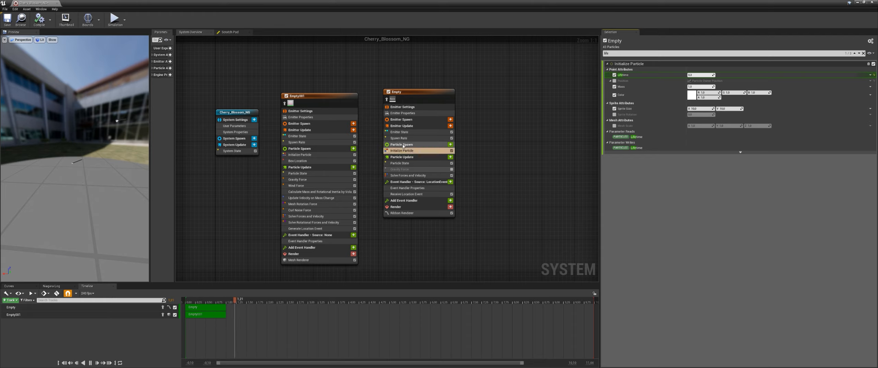
Add an Initialize Ribbon module to the Empty emitter's Particle Spawn stage.
click(403, 145)
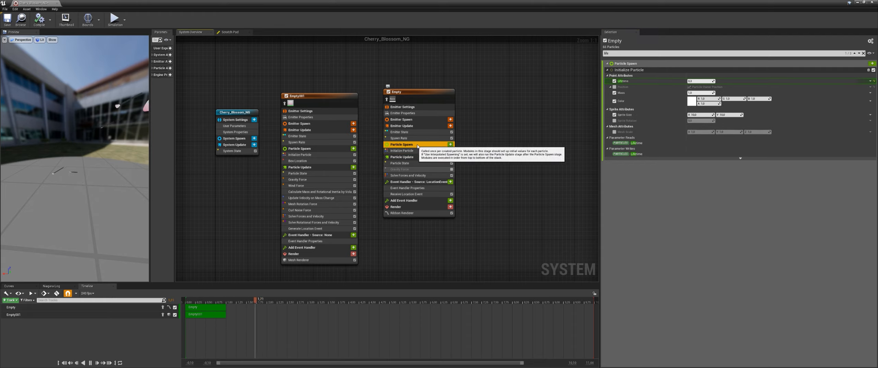
click(450, 144)
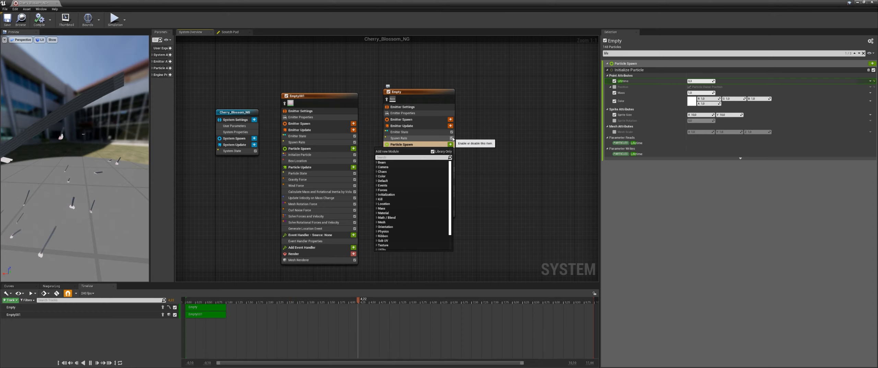
text(ribbon)
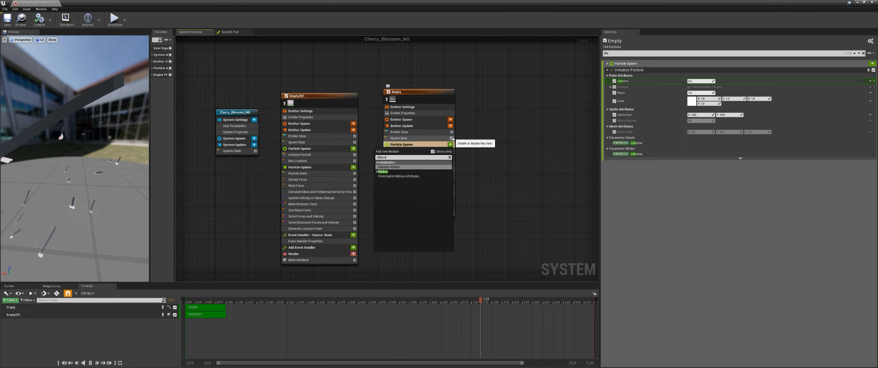
key(Return)
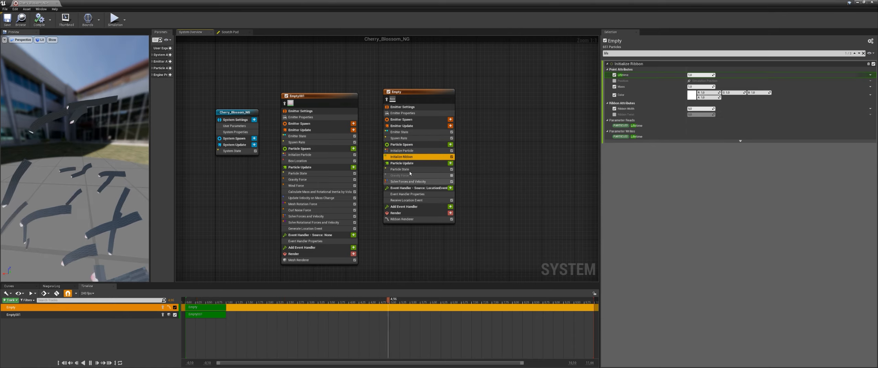
Enable Ribbon Twist in Initialize Ribbon, try a nonzero twist on the preview, and set it to 0.
click(614, 115)
drag(691, 114, 694, 114)
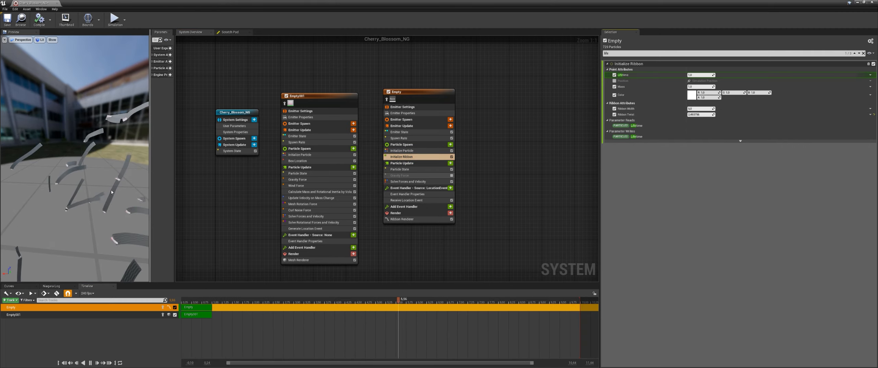
drag(112, 192, 94, 181)
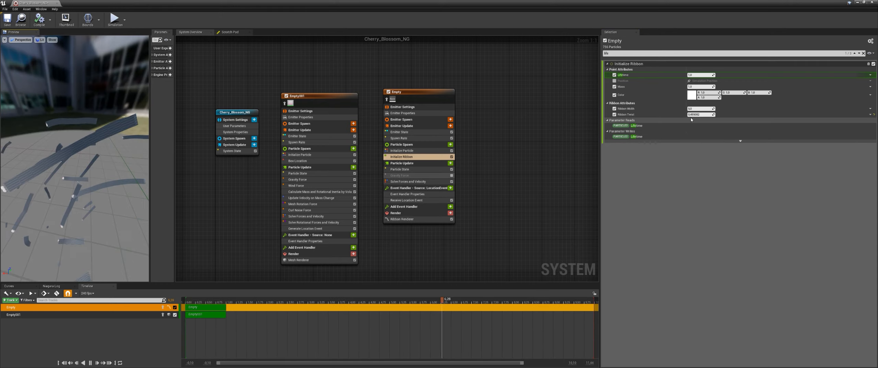
click(694, 115)
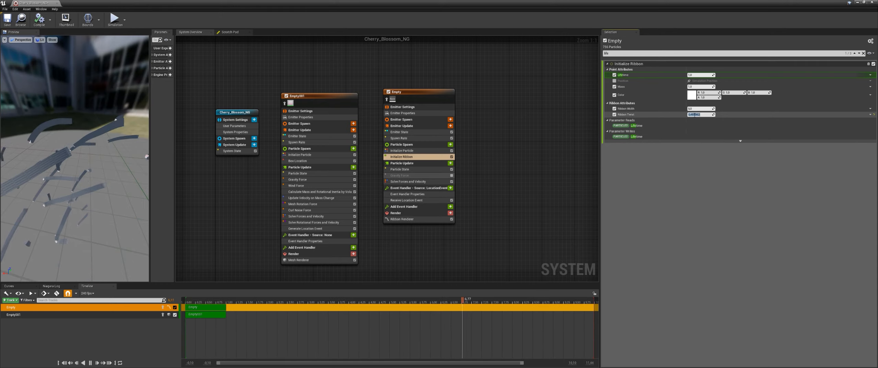
text(0)
key(Return)
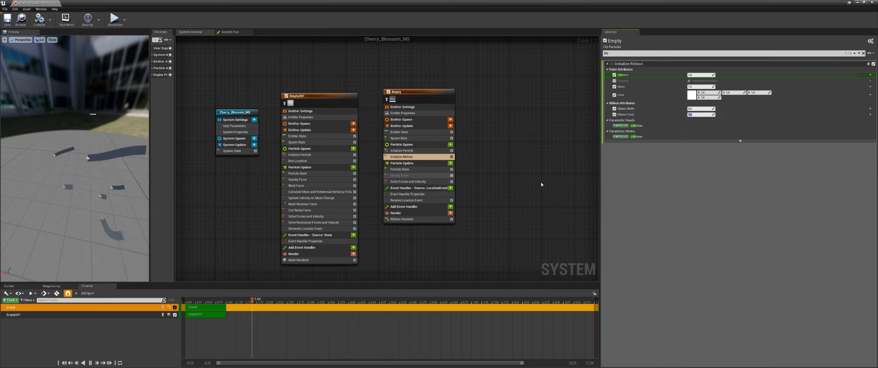
Try narrower Ribbon Width values in Initialize Ribbon, set the width to 0.5, and inspect the trails in the preview.
drag(696, 109, 692, 109)
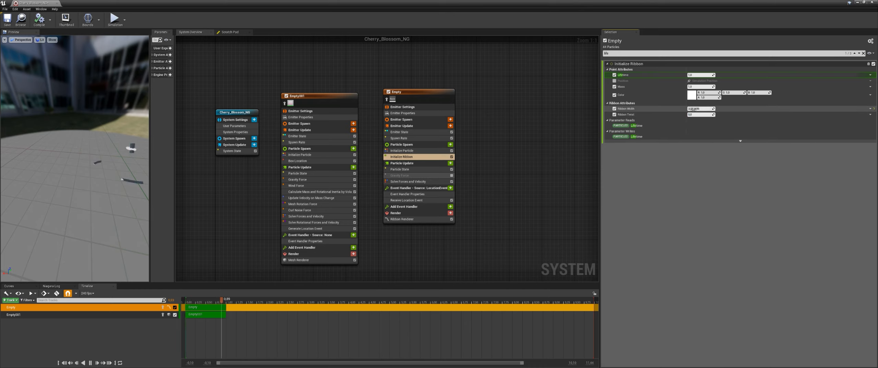
drag(695, 109, 692, 109)
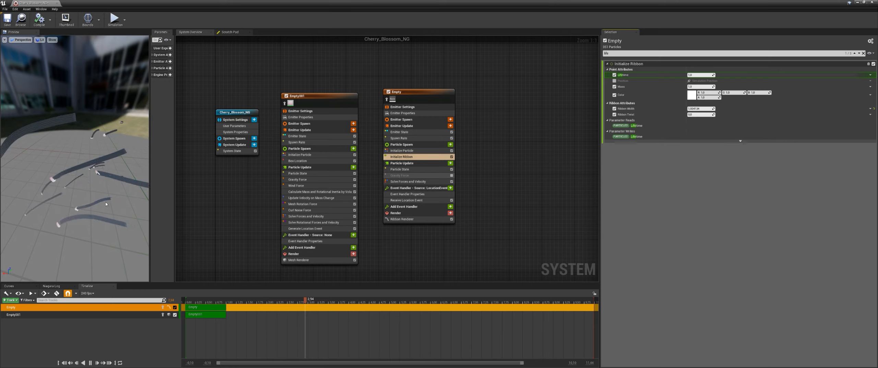
click(698, 108)
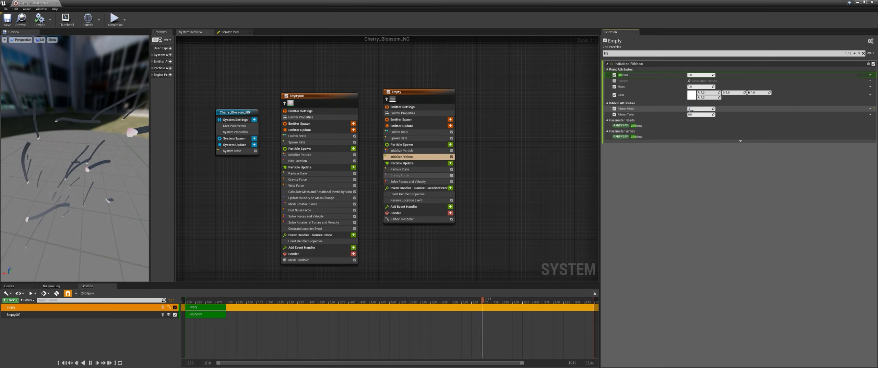
text(0,5)
key(Return)
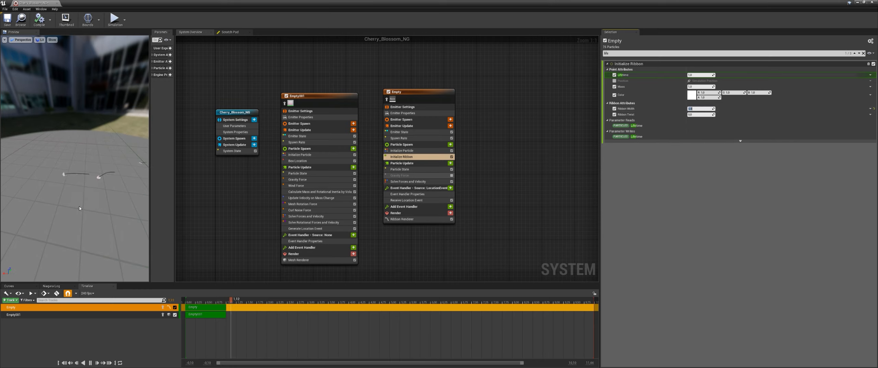
drag(79, 208, 93, 203)
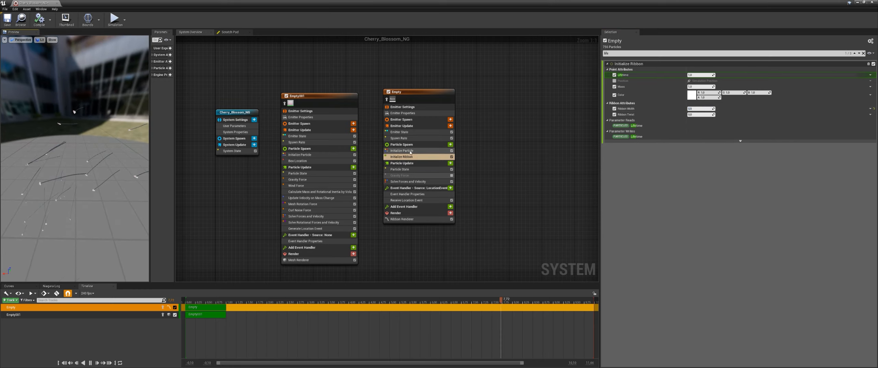
Delete the Empty emitter's Initialize Particle module, and shorten the Lifetime and widen the ribbon in Initialize Ribbon.
click(410, 151)
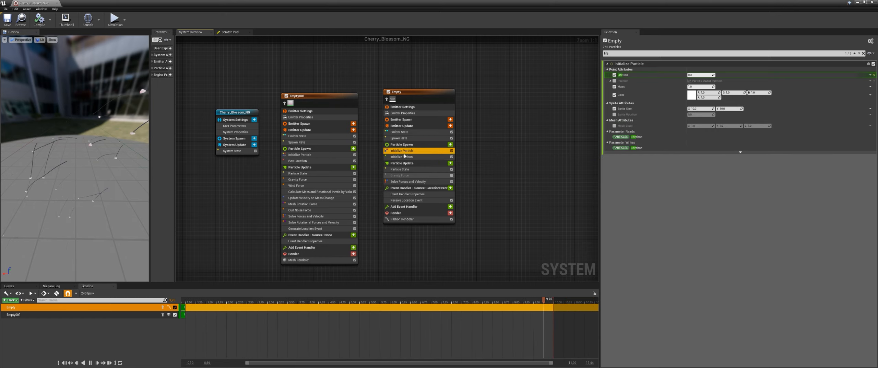
key(Delete)
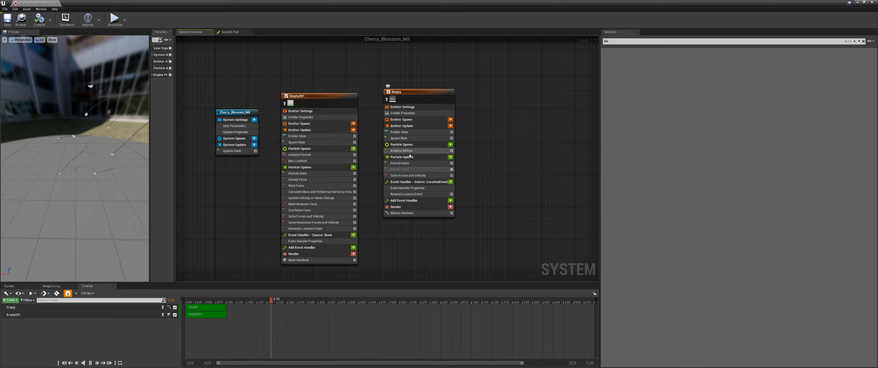
click(394, 151)
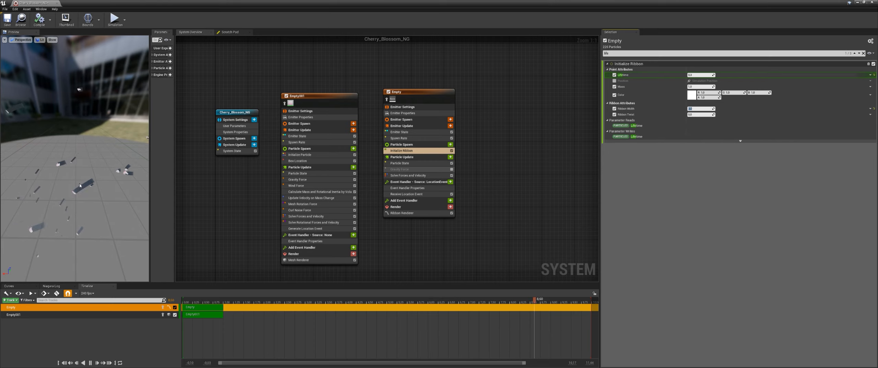
Review Empty001's Generate Location Event module and Event Handler Properties, including the Execution Mode options.
mouse_move(421, 249)
right_down()
mouse_move(411, 247)
mouse_move(417, 238)
right_up()
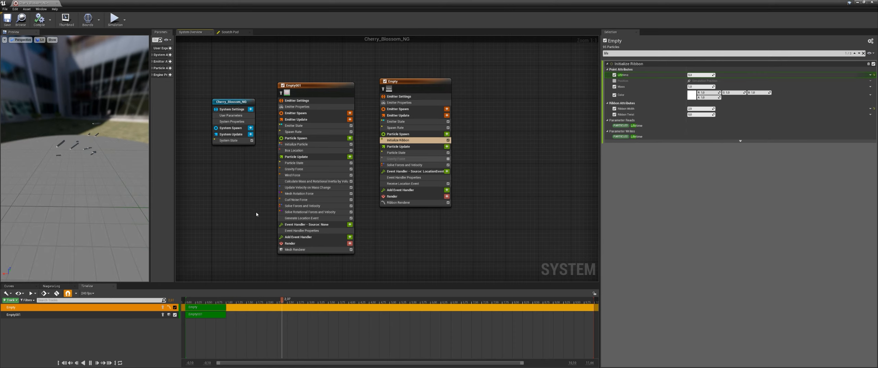
right_drag(227, 227, 218, 207)
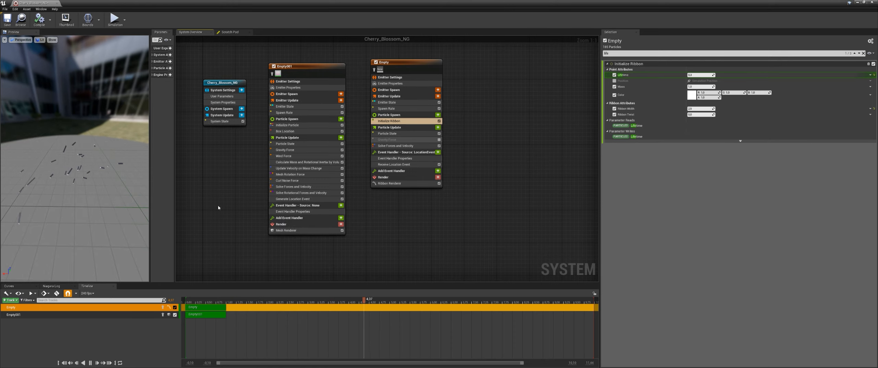
click(303, 212)
click(292, 199)
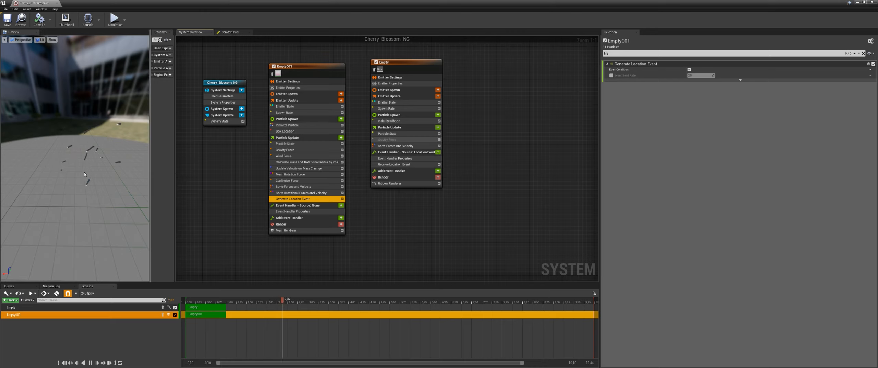
click(291, 212)
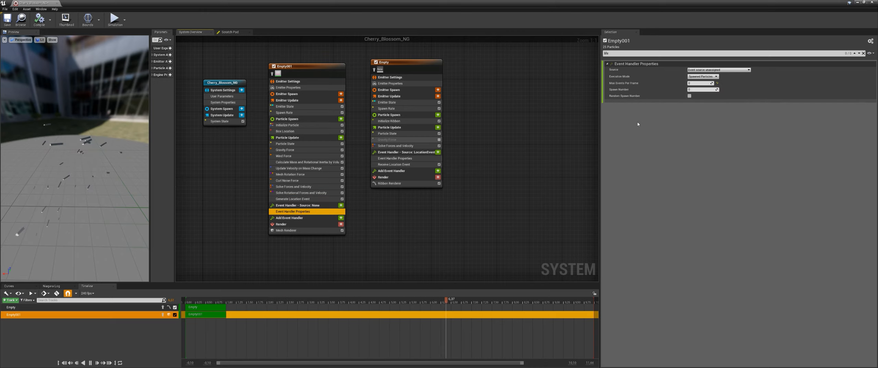
click(716, 76)
click(707, 84)
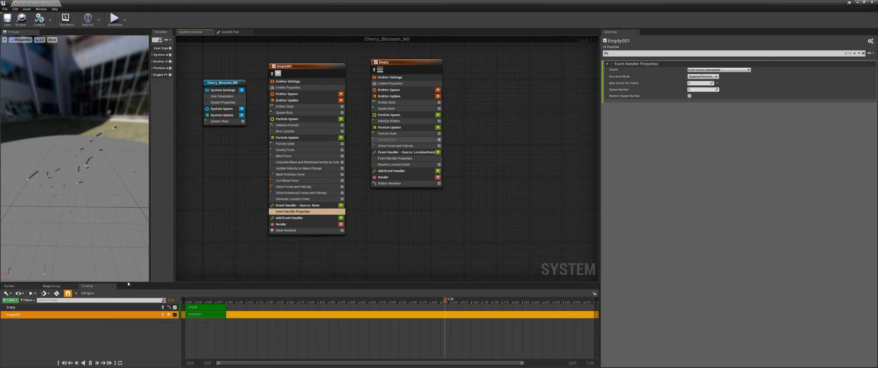
Align the Empty node with Empty001 and set the SpawnCount to 1 in Empty's Receive Location Event module.
drag(407, 62, 408, 67)
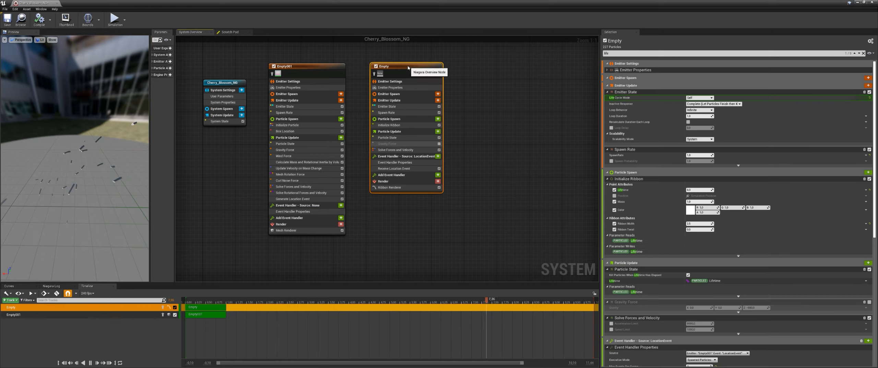
click(395, 187)
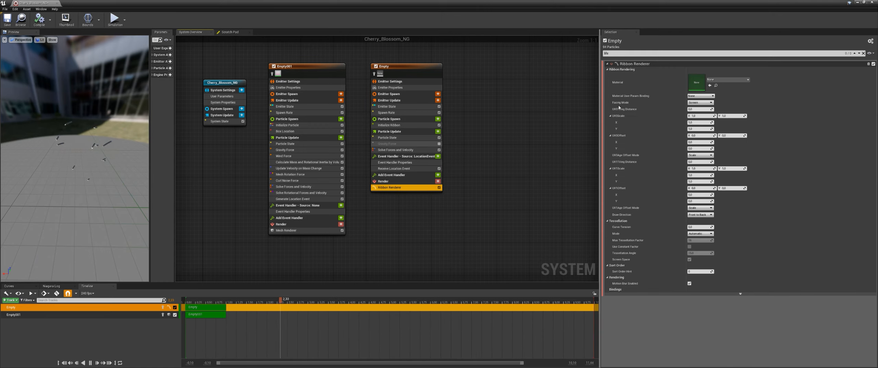
click(394, 169)
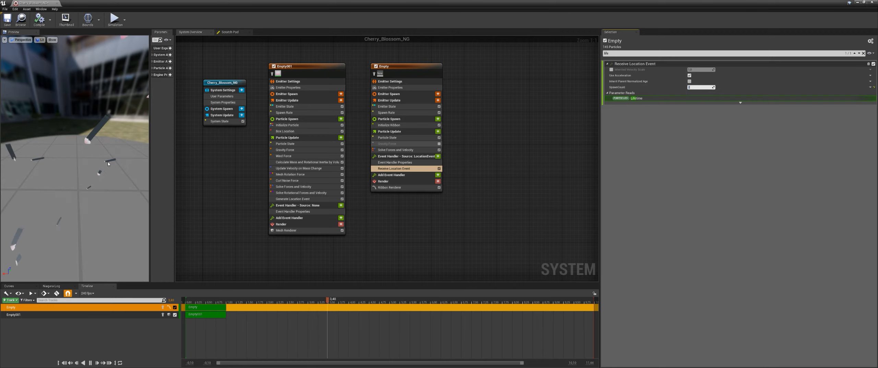
text(1)
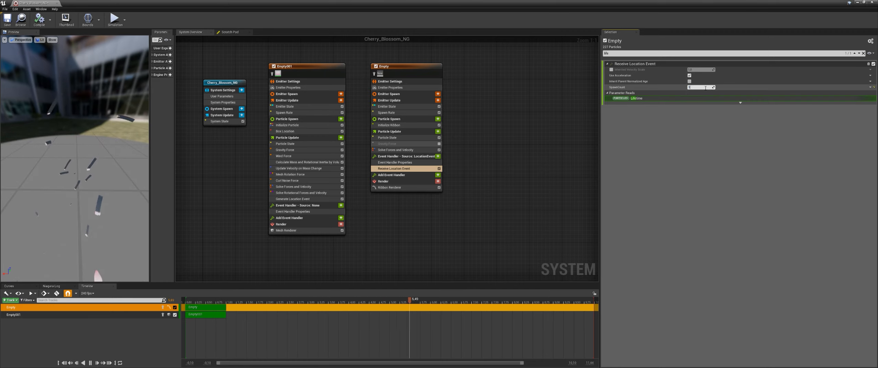
Check the source of the Empty emitter's LocationEvent handler against Empty001 and try a Spawn Number of 0.
click(402, 156)
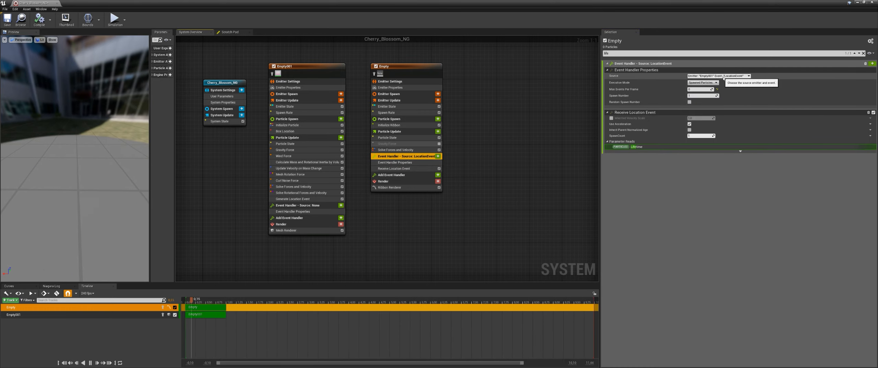
click(301, 71)
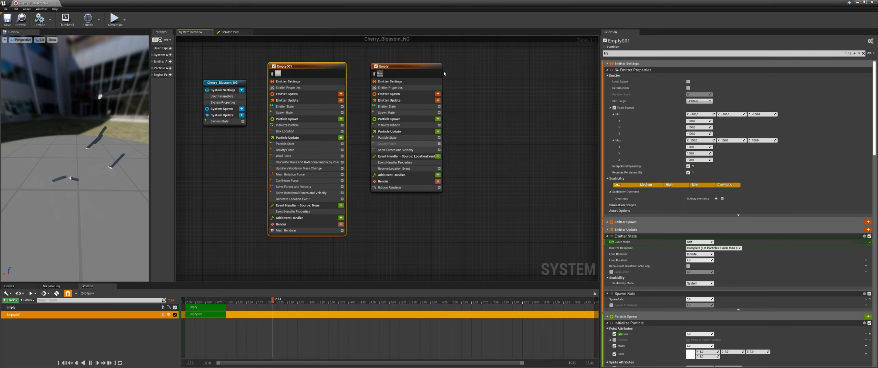
click(400, 156)
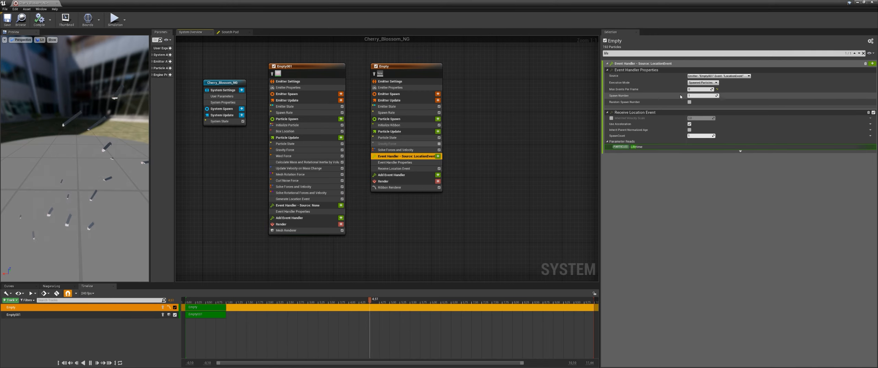
click(692, 96)
text(0)
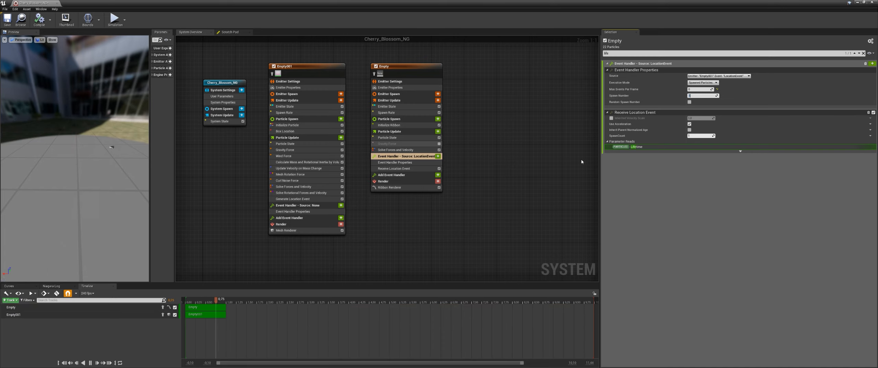
Review the Empty emitter's Receive Location Event and event handler settings, and Empty001's emitter settings.
click(404, 164)
click(403, 169)
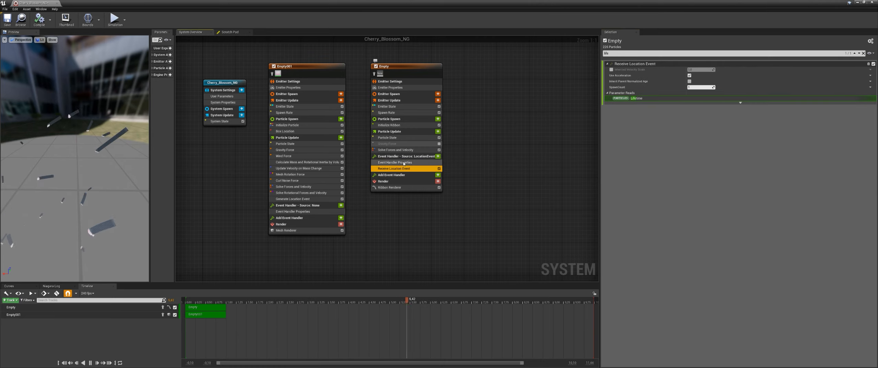
click(404, 157)
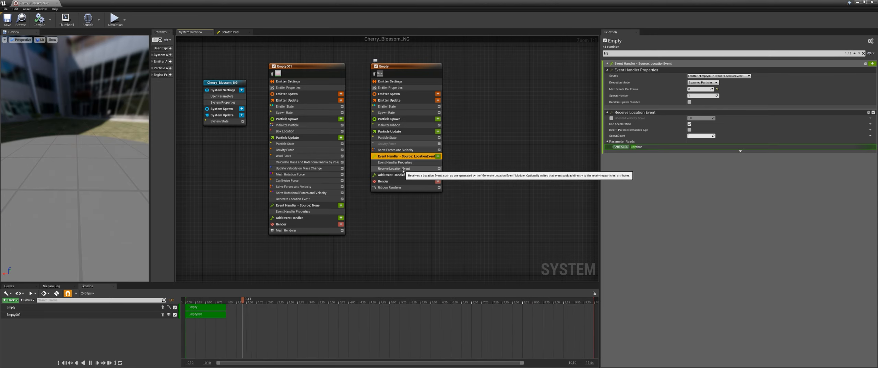
click(341, 70)
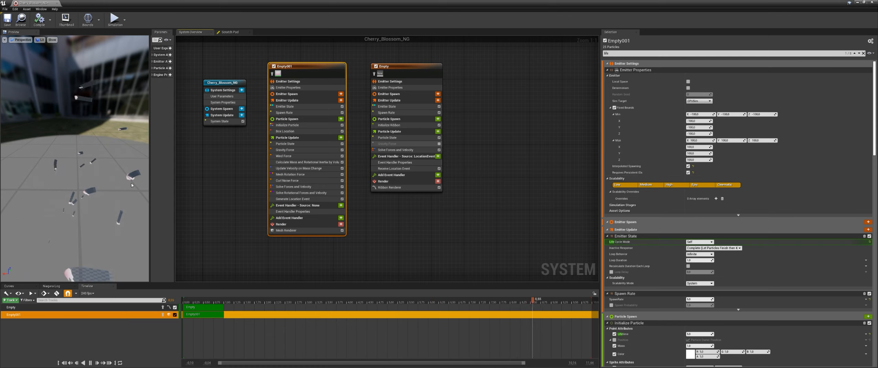
Save the Cherry_Blossom_NG system and check the petals and their trails in the level viewport.
right_drag(396, 227, 409, 221)
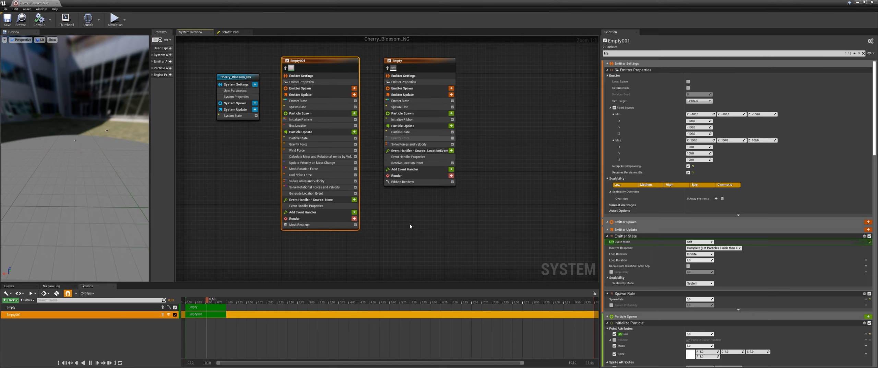
key(ctrl+s)
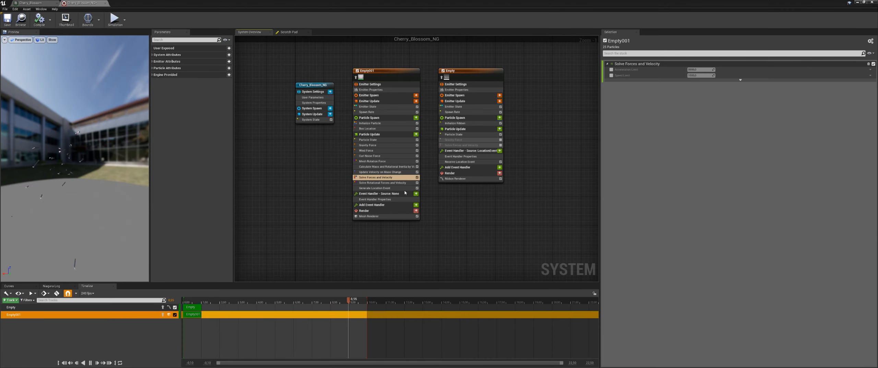
drag(410, 3, 877, 118)
middle_drag(345, 164, 346, 164)
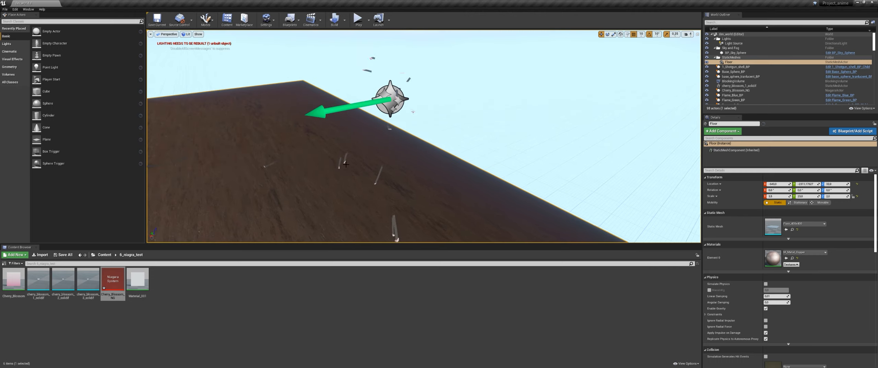
alt+drag(375, 176, 418, 225)
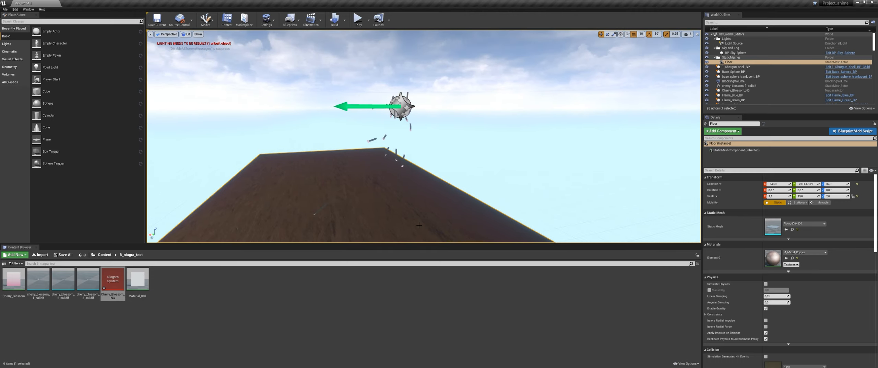
Try placing a second Cherry_Blossom_NG instance above the floor in the level, and delete it.
drag(112, 279, 272, 179)
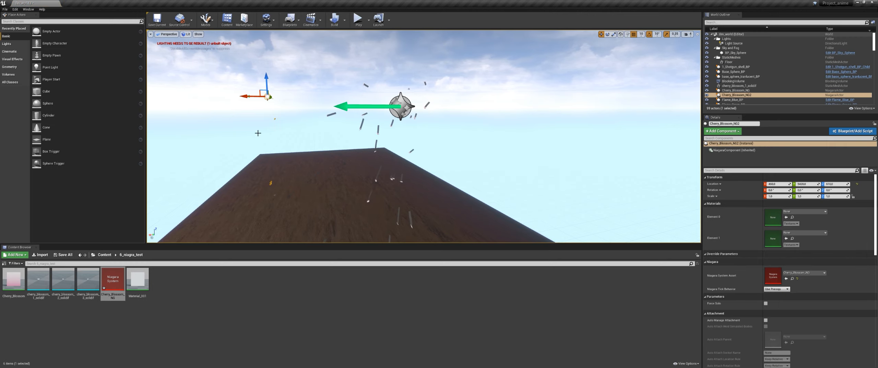
key(a)
right_drag(253, 169, 324, 141)
key(d)
key(Delete)
key(w)
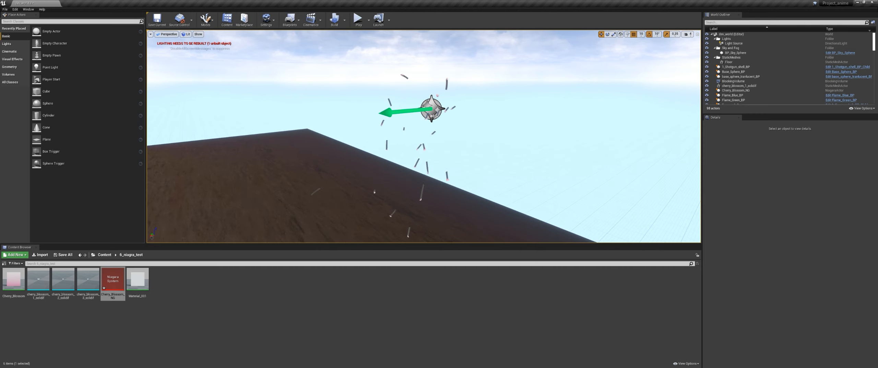
Review Empty001's Initialize Particle, Box Location, Gravity Force, Wind Force, Curl Noise Force and Mesh Rotation Force modules beside the level view.
drag(582, 367, 668, 53)
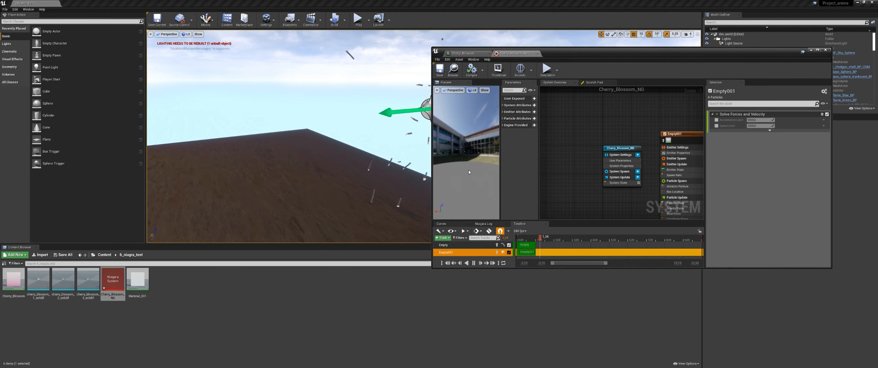
drag(460, 169, 436, 181)
right_drag(596, 191, 540, 164)
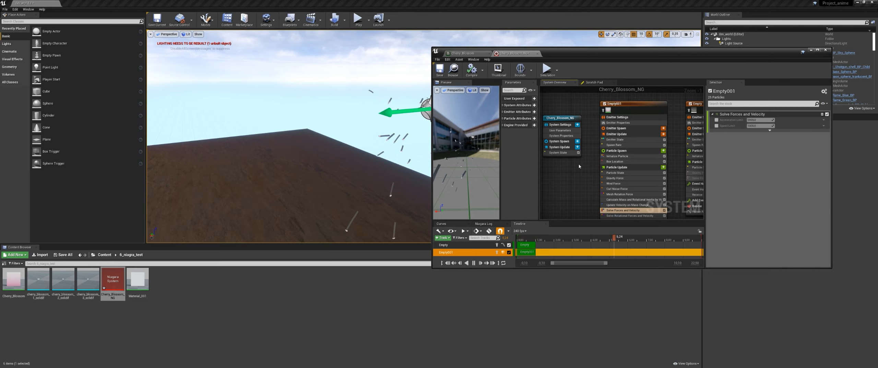
scroll(594, 166, up, 1)
right_drag(594, 167, 546, 141)
click(580, 130)
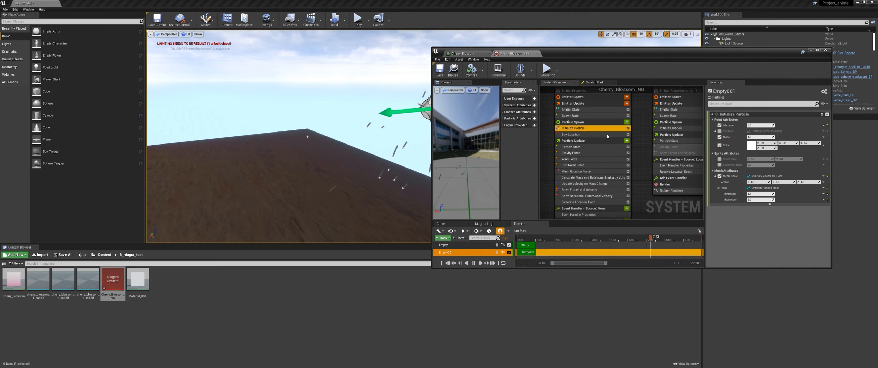
click(579, 134)
click(578, 153)
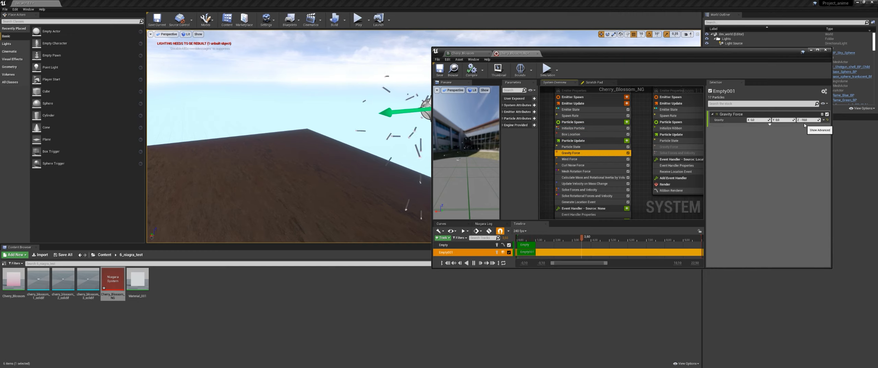
click(578, 159)
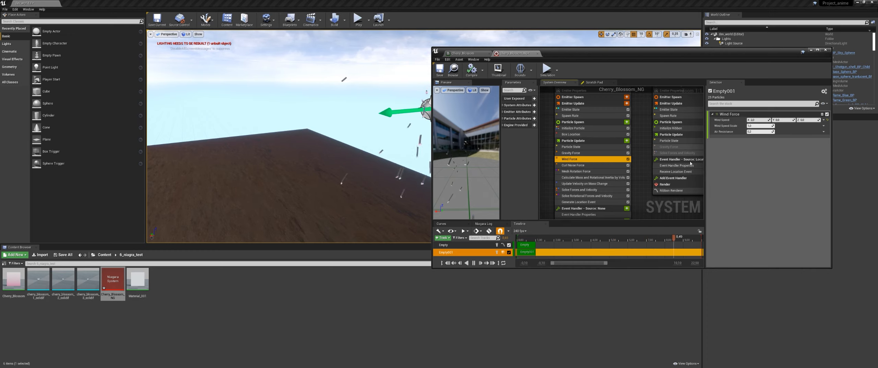
click(574, 165)
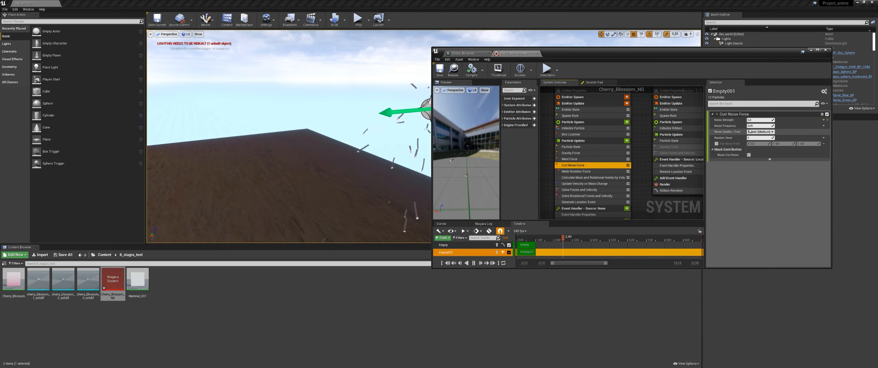
click(576, 173)
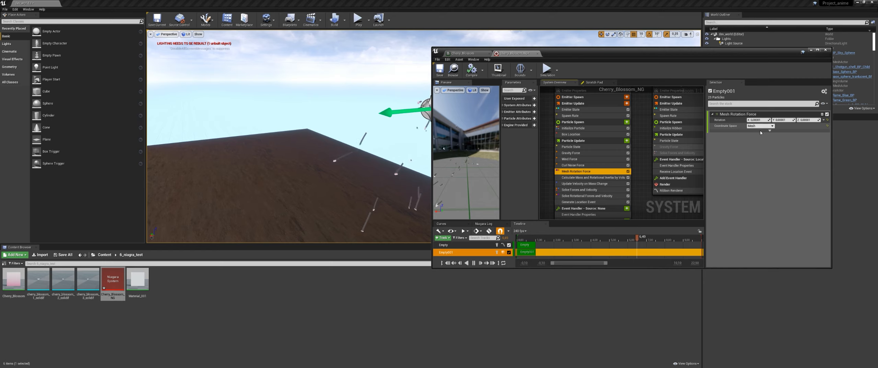
Inspect the effect closer in the level and examine Empty001's mass, velocity and solver modules, then recheck its rotation, noise, wind and gravity forces.
key(w)
right_drag(373, 140, 373, 140)
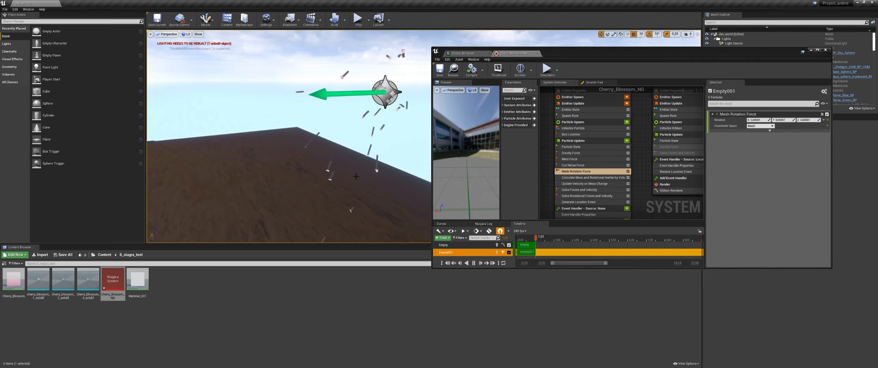
click(574, 178)
click(578, 185)
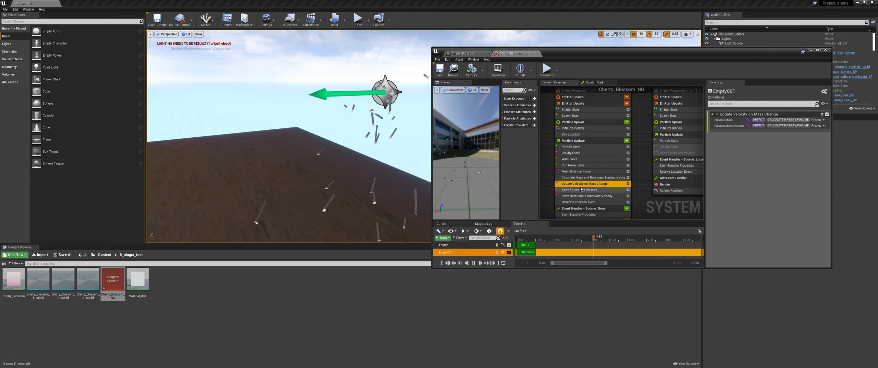
click(581, 191)
click(582, 171)
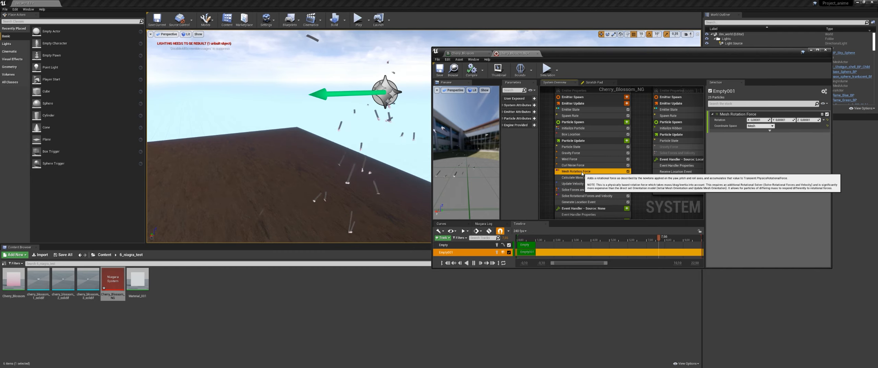
click(576, 165)
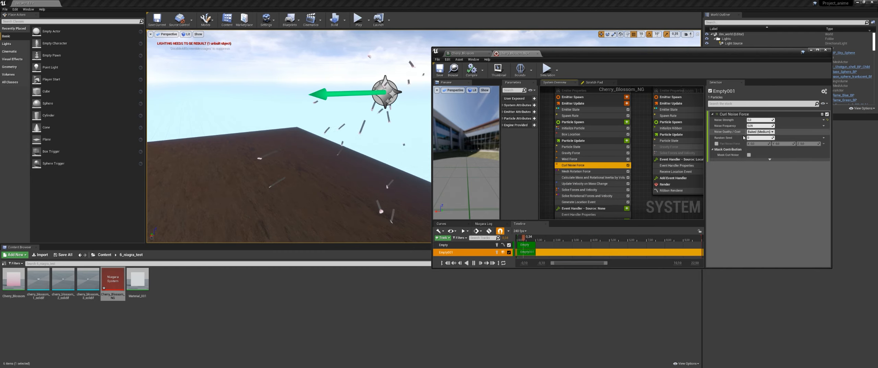
click(578, 159)
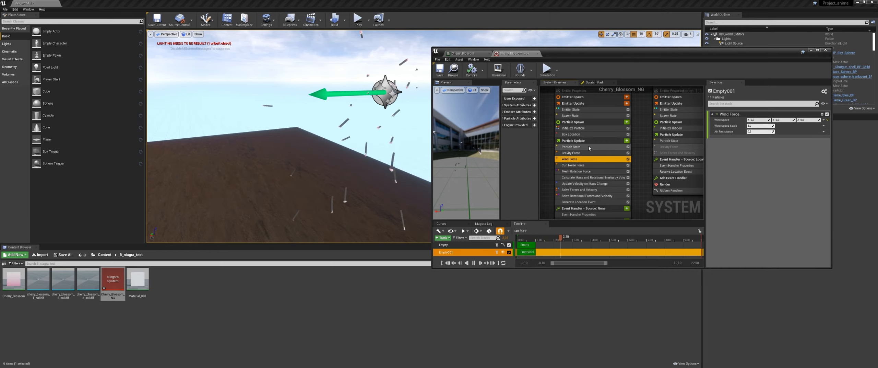
click(587, 153)
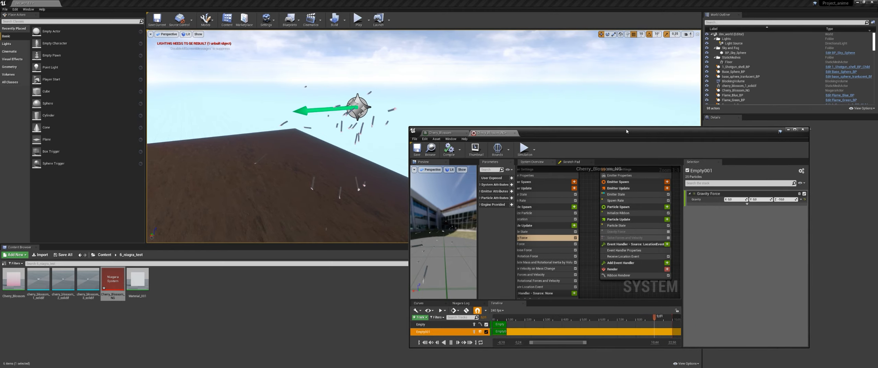
Set the color in the Empty emitter's Initialize Ribbon module to a light pink.
drag(627, 132, 700, 0)
right_drag(406, 151, 471, 191)
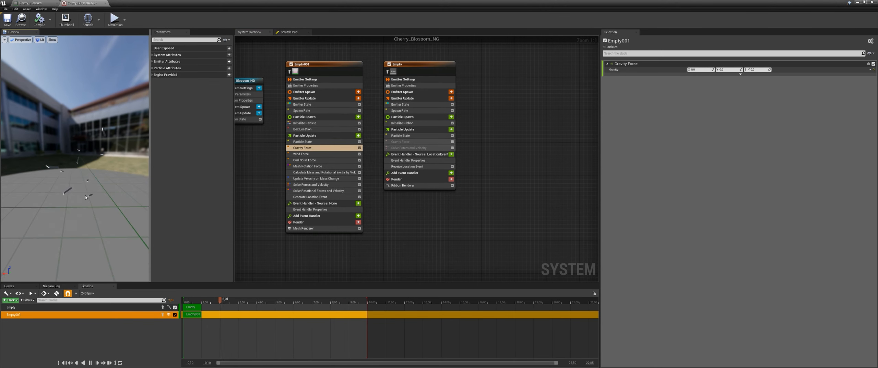
right_drag(381, 205, 396, 219)
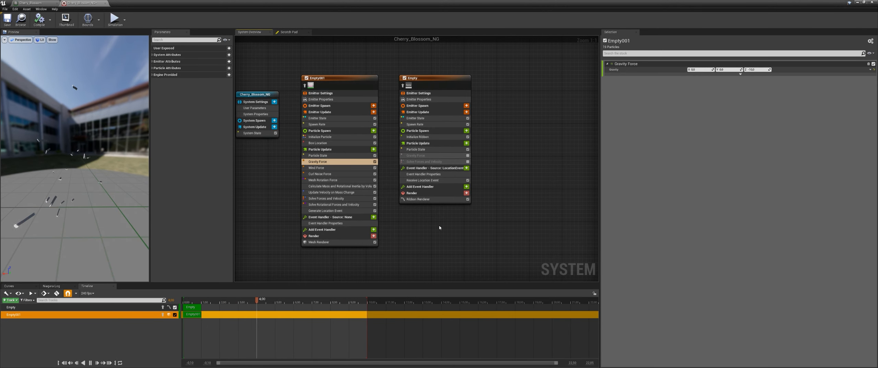
right_drag(412, 198, 403, 225)
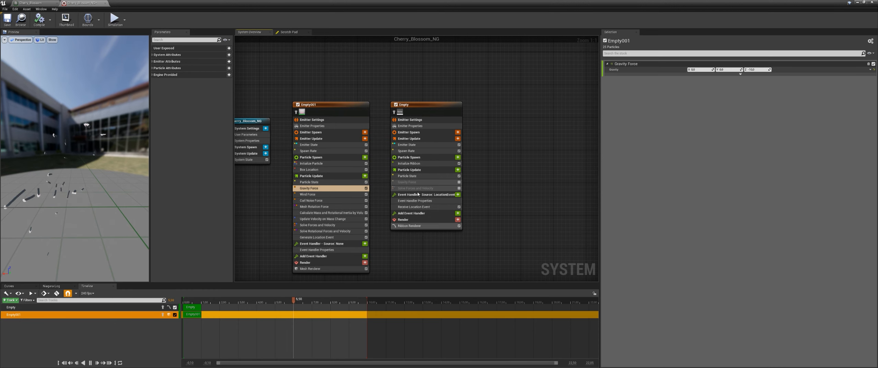
click(425, 104)
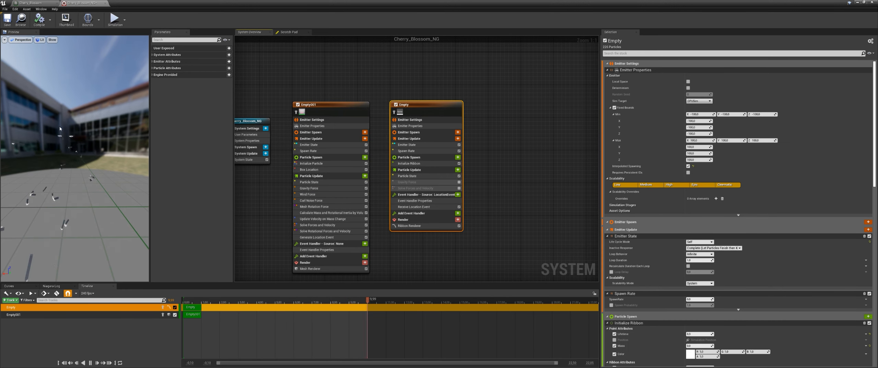
right_drag(380, 198, 359, 204)
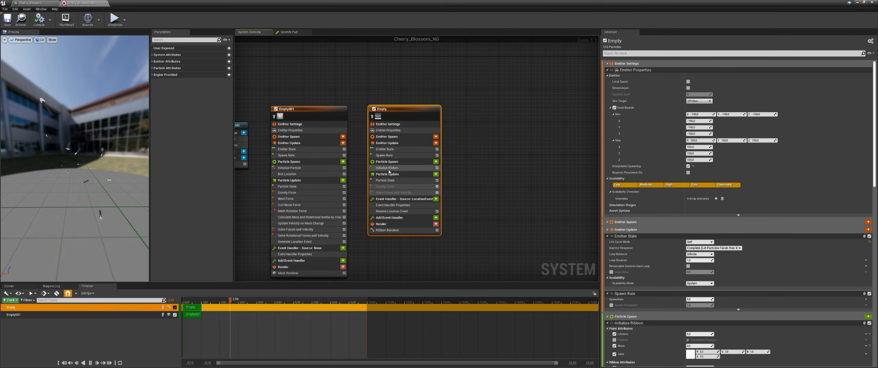
click(404, 169)
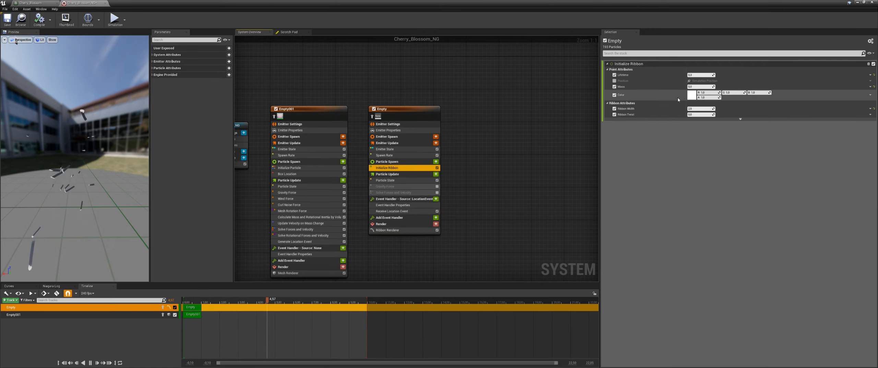
click(696, 99)
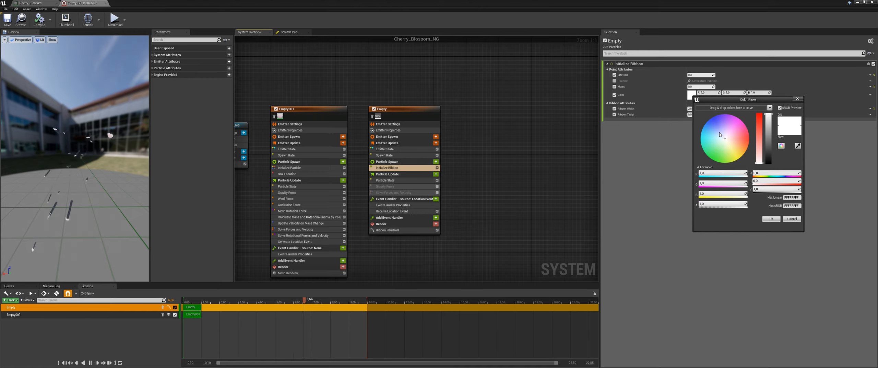
drag(719, 132, 733, 131)
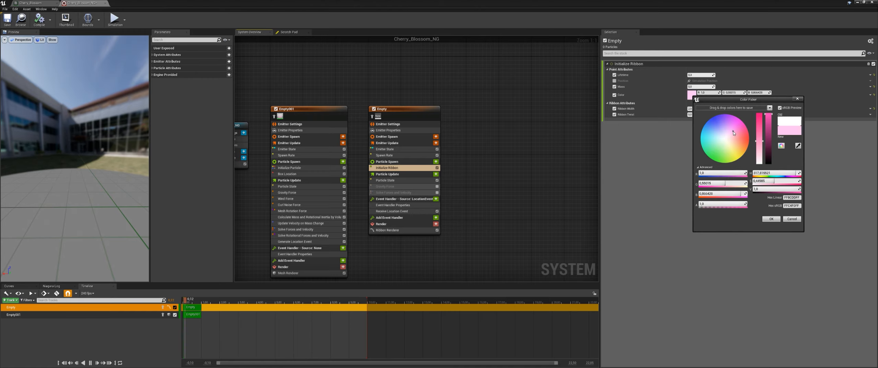
click(769, 218)
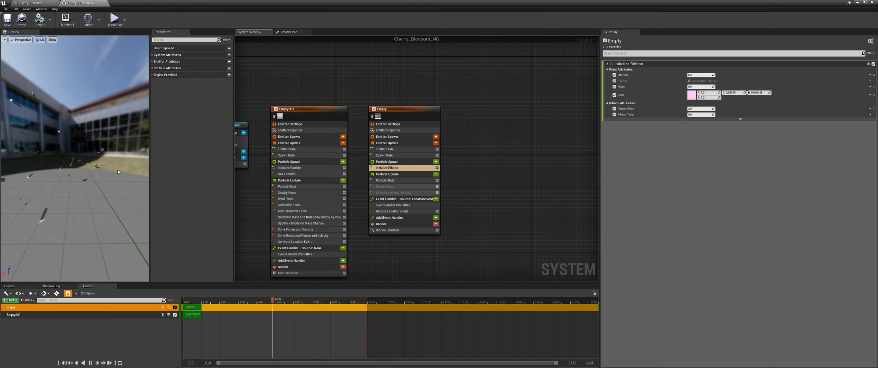
Create a material named Ribbon_wind in the 6_niagra_test folder and open it for editing.
double_click(449, 4)
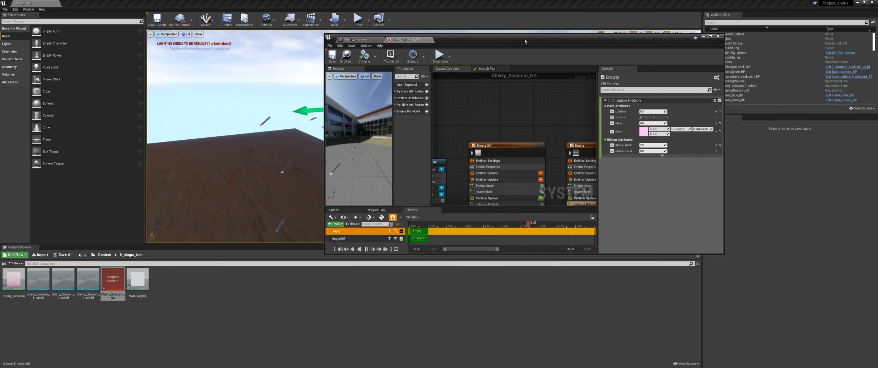
right_click(181, 300)
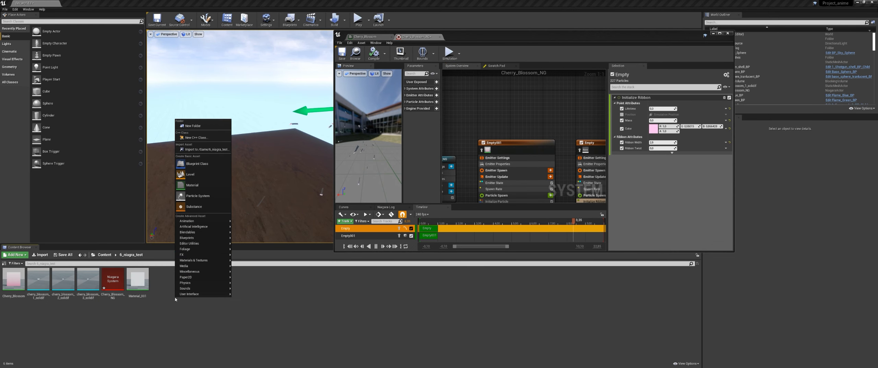
click(200, 191)
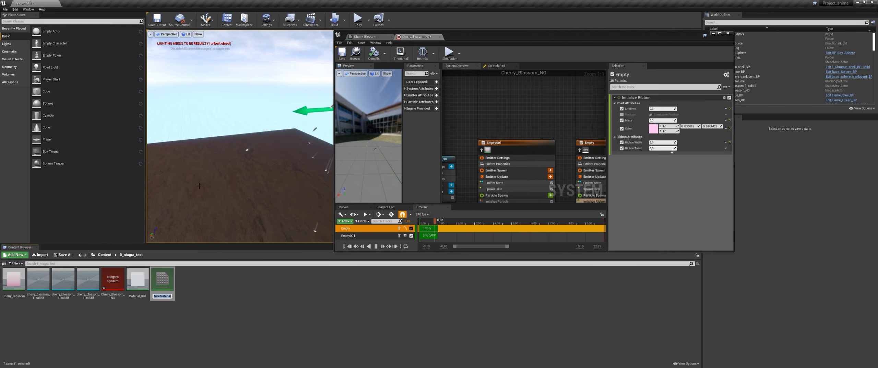
text(Ribbon_wind)
key(Return)
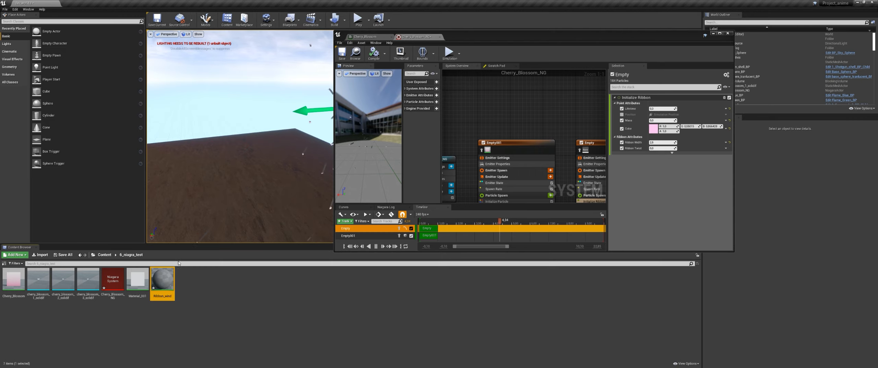
double_click(162, 279)
Add a Particle Color node to the Ribbon_wind material graph and place it beside the material's main node.
right_click(511, 129)
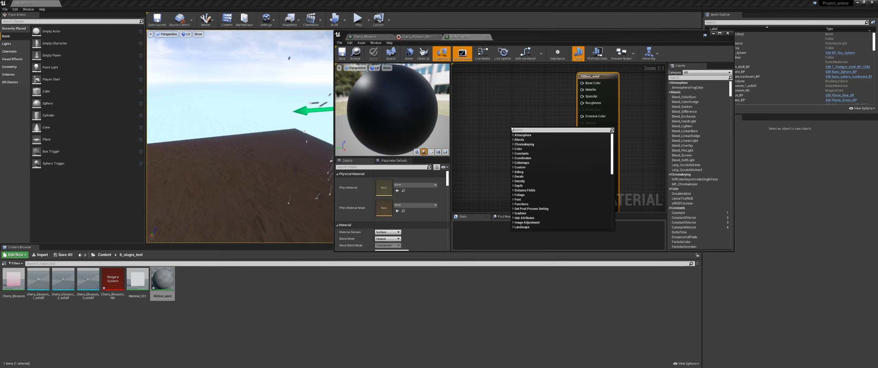
text(parti)
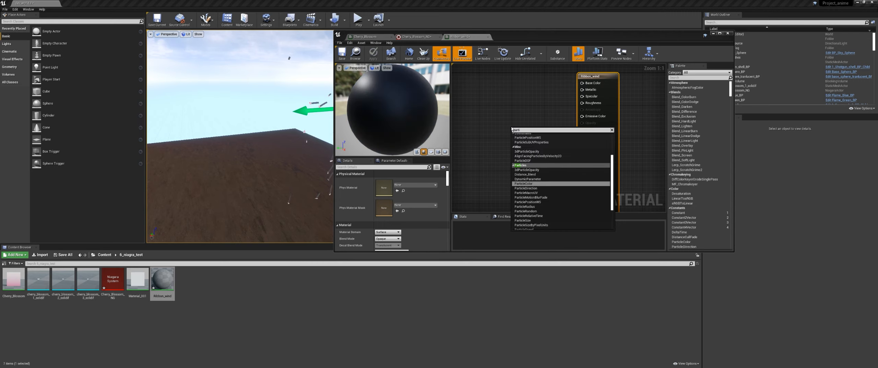
key(Return)
drag(528, 132, 492, 110)
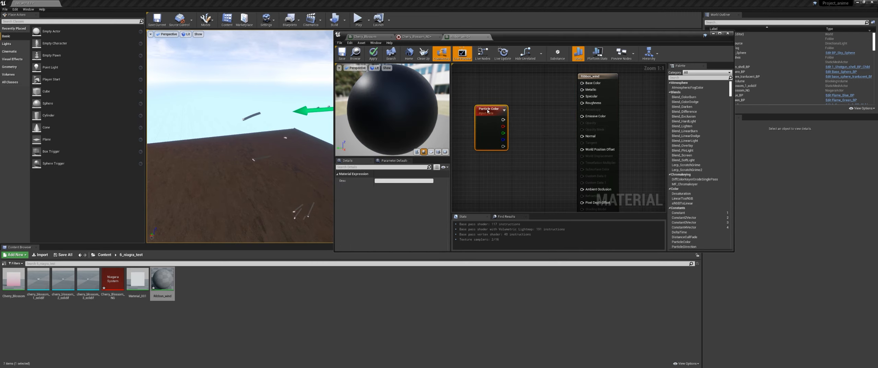
Set the color in the Empty emitter's Initialize Ribbon module to a saturated blue as a test color.
right_drag(528, 93, 623, 93)
drag(624, 92, 576, 167)
right_drag(580, 166, 512, 175)
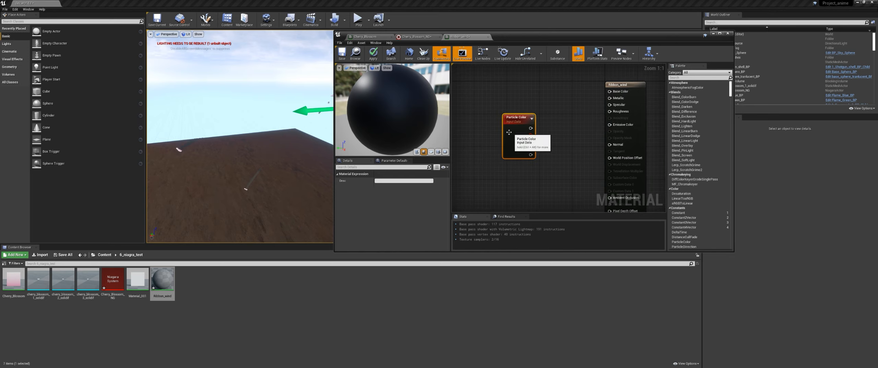
click(425, 37)
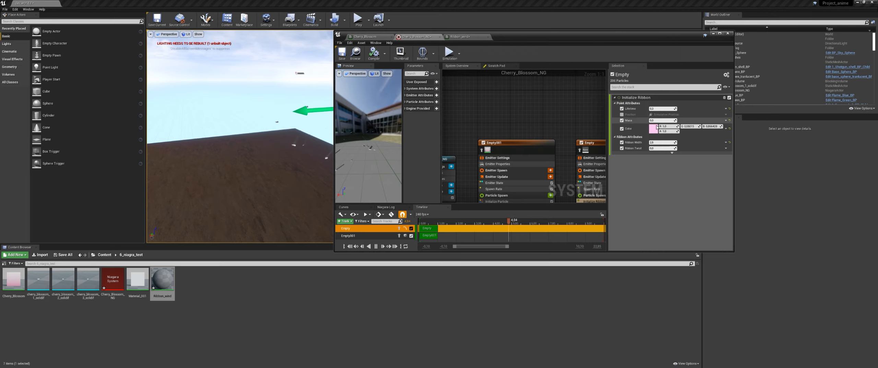
click(653, 130)
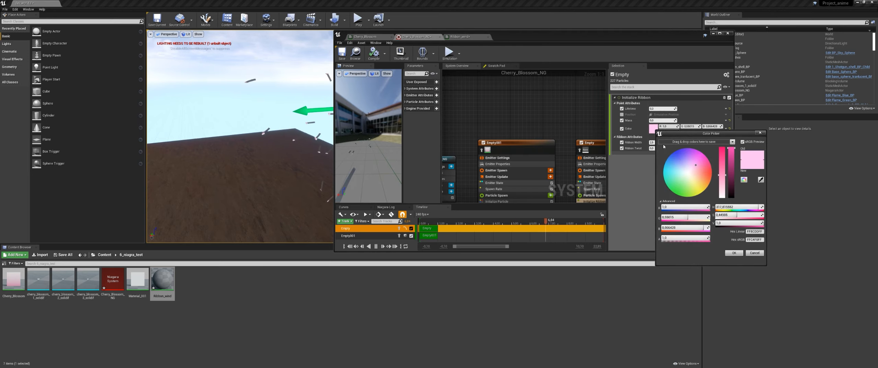
click(681, 156)
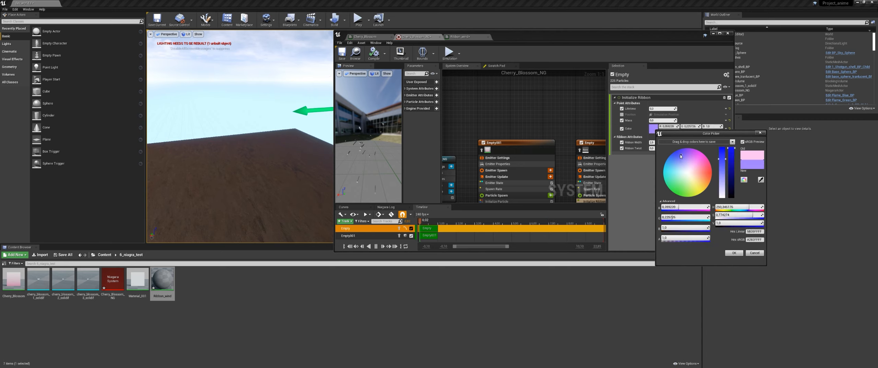
click(733, 253)
Connect Particle Color to the Ribbon_wind material's Emissive Color, set its Shading Model to Unlit and apply the changes.
click(461, 37)
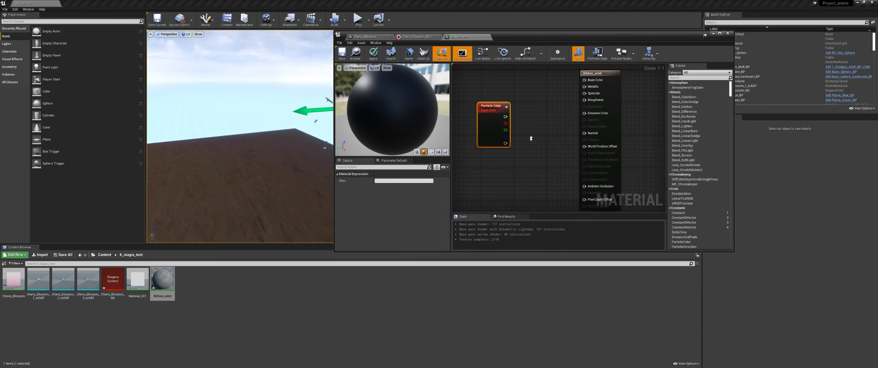
drag(505, 116, 584, 113)
click(615, 78)
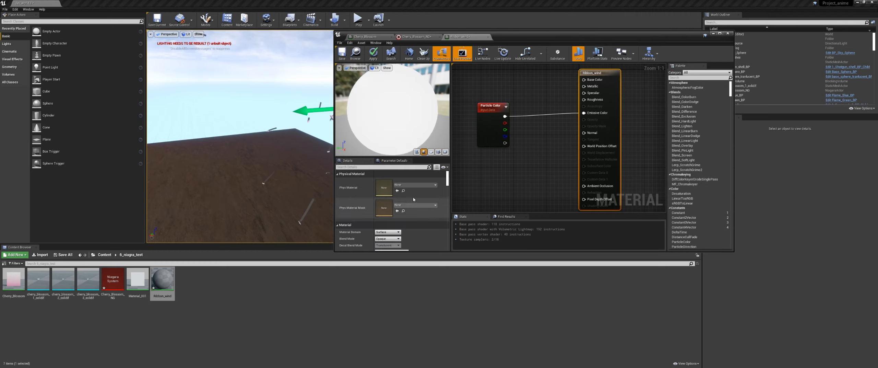
scroll(411, 234, down, 1)
click(392, 231)
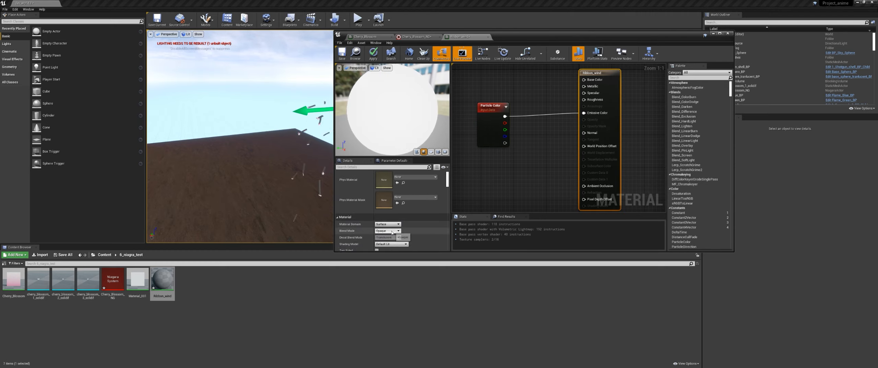
click(410, 239)
click(391, 243)
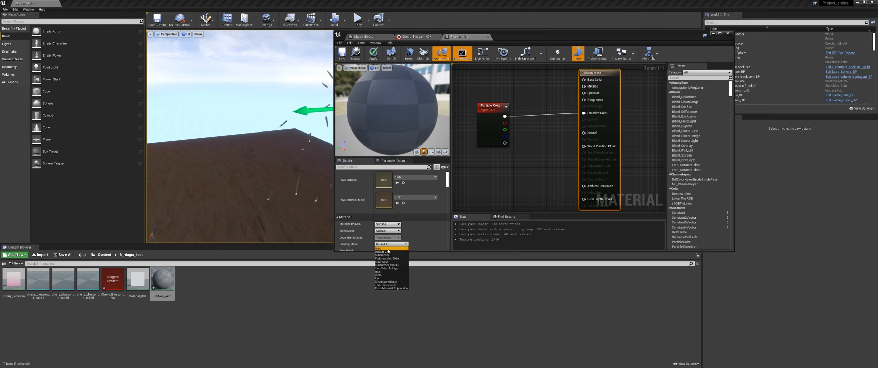
click(390, 246)
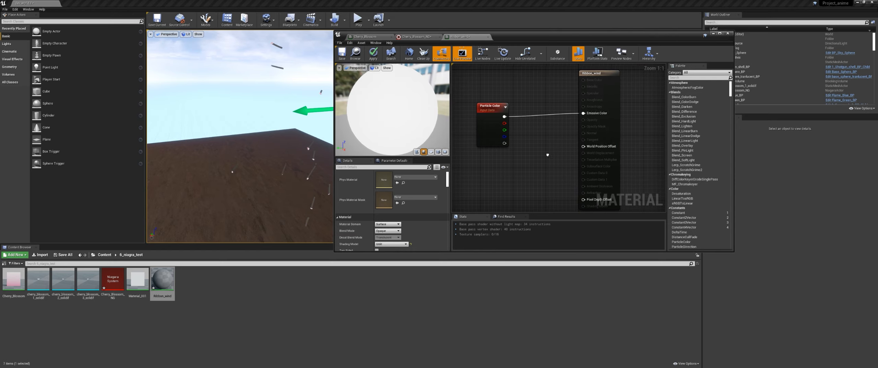
right_drag(547, 154, 532, 149)
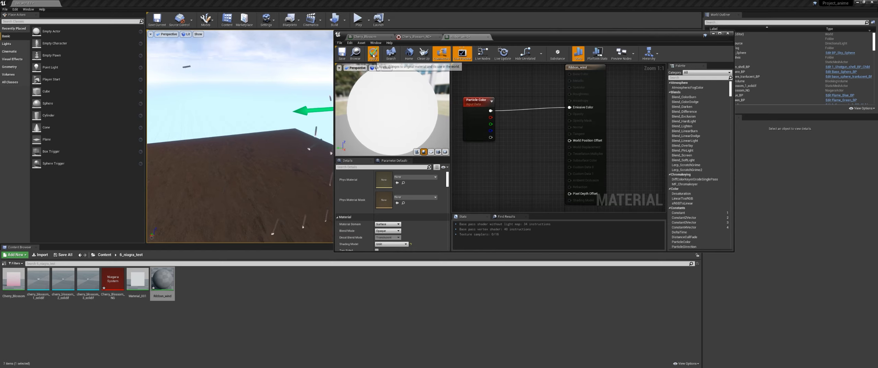
Assign the Ribbon_wind material to the Ribbon Renderer of the Empty emitter in Cherry_Blossom_NG.
click(413, 36)
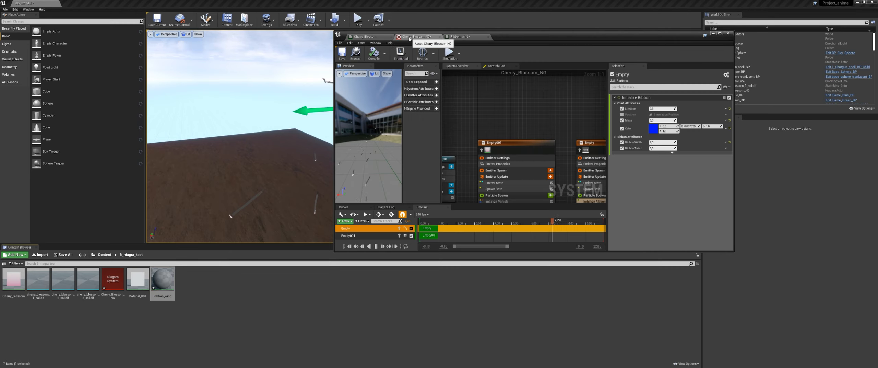
click(547, 141)
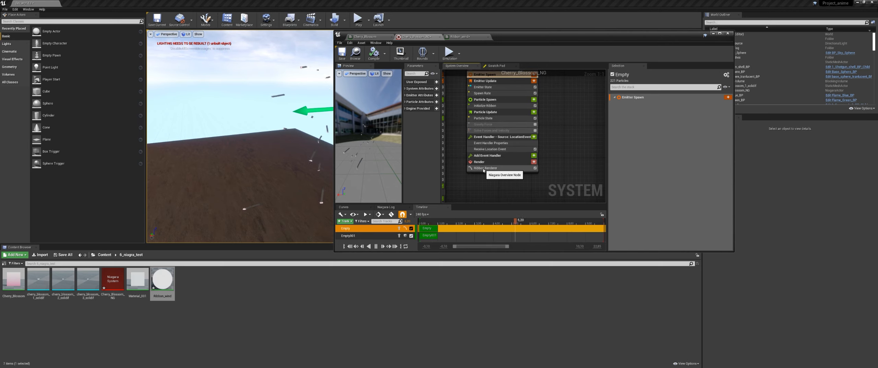
click(490, 168)
click(696, 114)
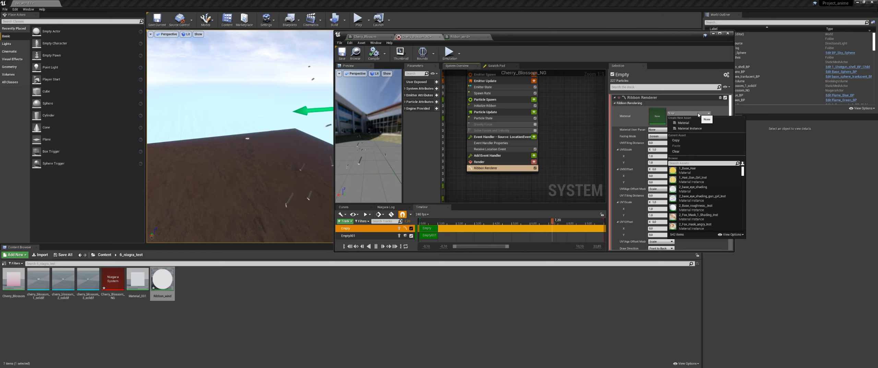
text(rib)
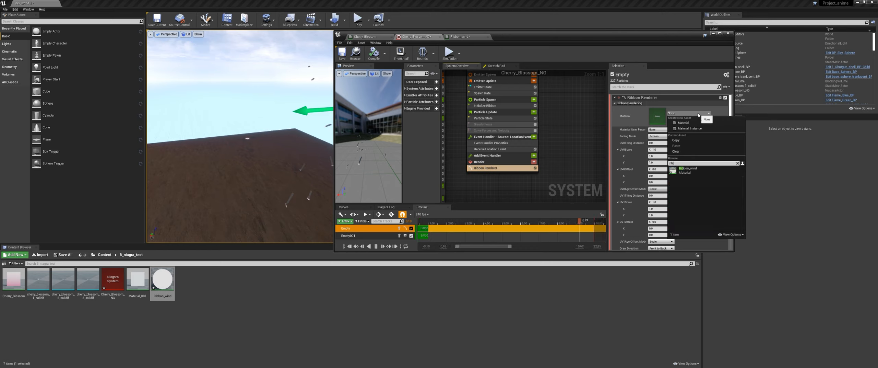
click(687, 170)
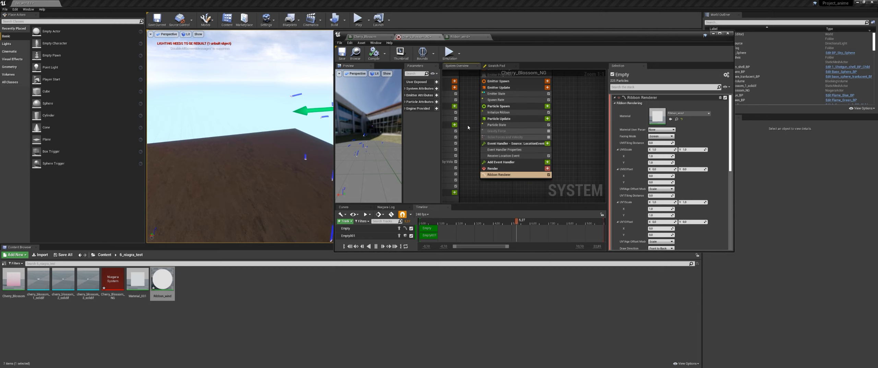
Switch the color input of the Empty emitter's Initialize Ribbon module to Color from Curve.
click(472, 36)
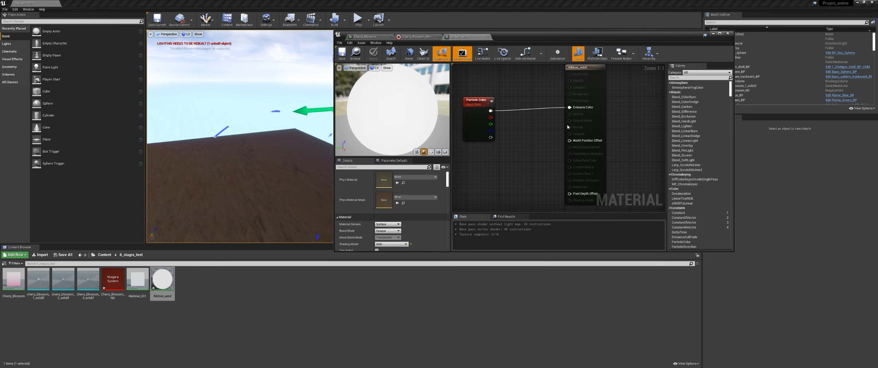
click(425, 38)
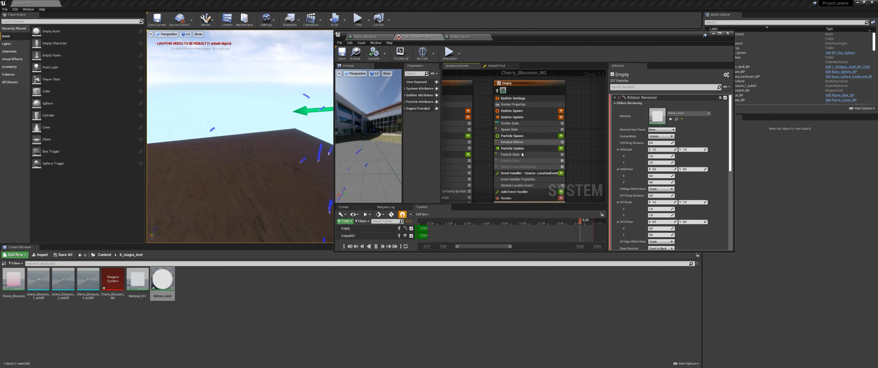
click(517, 118)
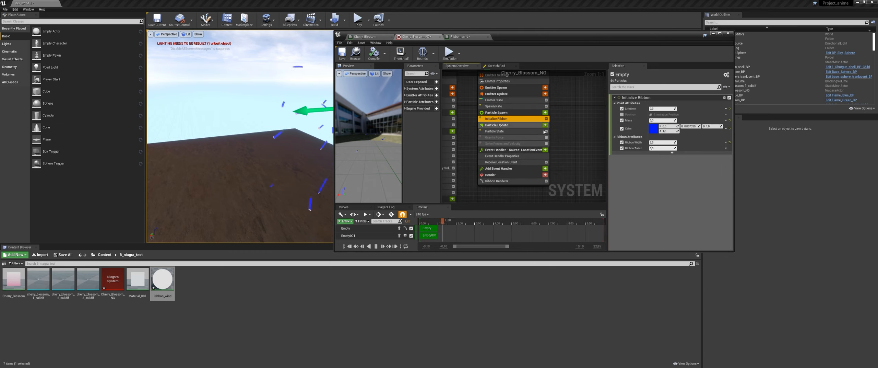
click(726, 129)
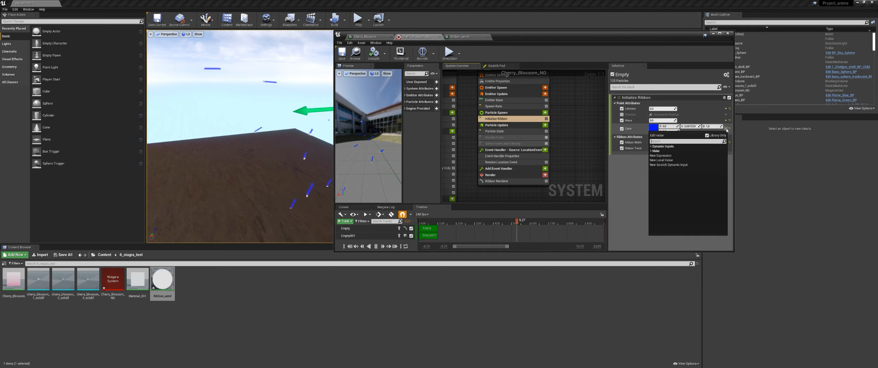
text(curv)
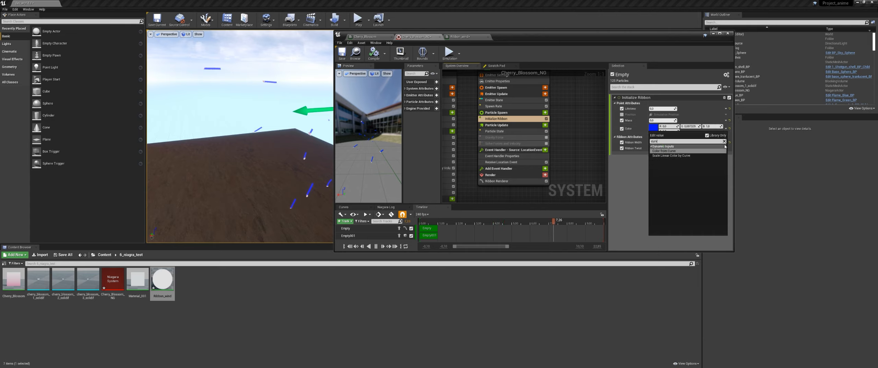
click(720, 151)
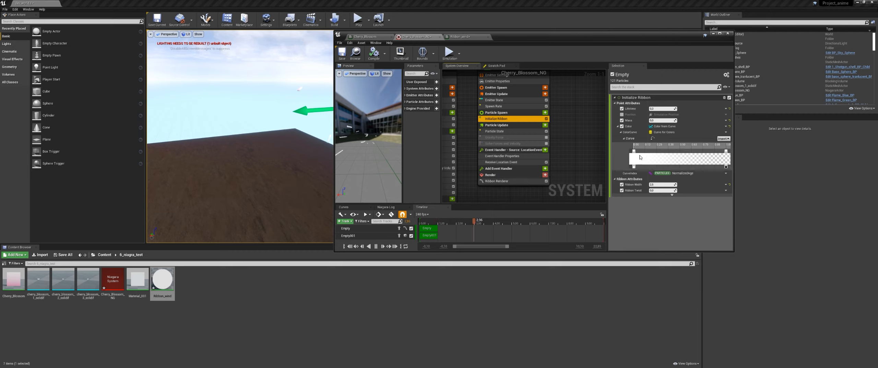
Examine how the ribbon trails fade along their length in the level and in an enlarged, closer Niagara preview.
key(d)
right_drag(274, 151, 274, 151)
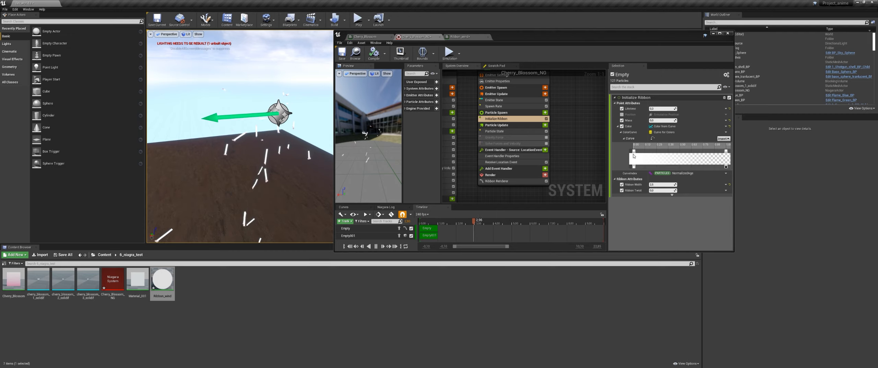
click(498, 222)
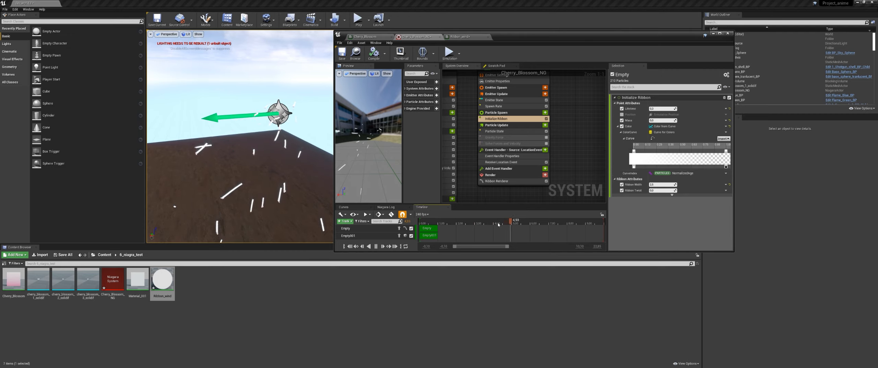
double_click(574, 40)
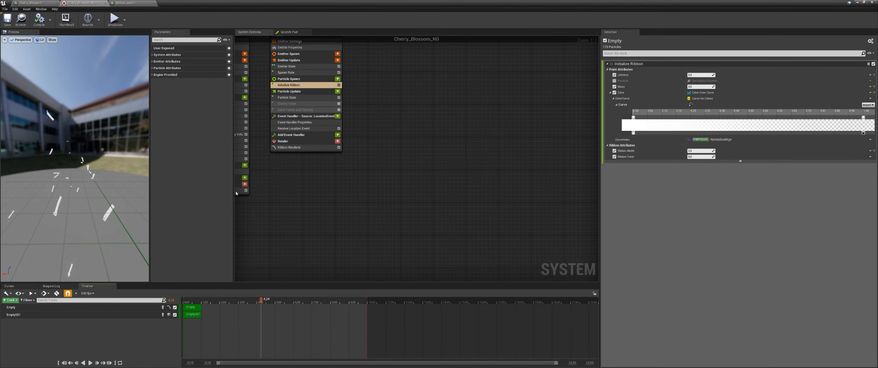
middle_drag(86, 198, 101, 234)
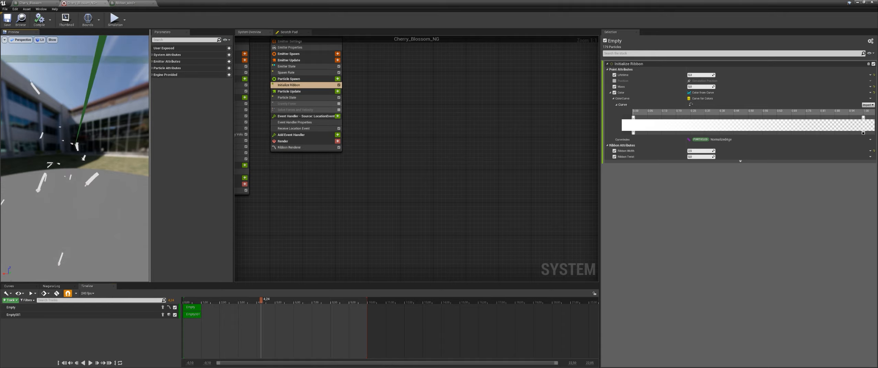
scroll(86, 198, up, 4)
middle_drag(85, 197, 116, 207)
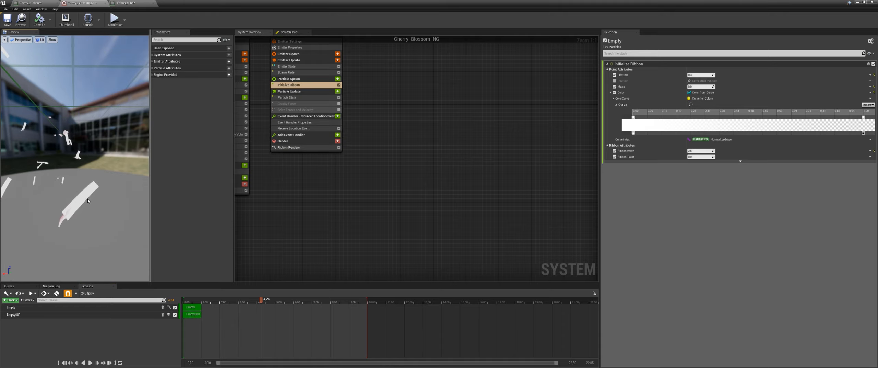
Set the Ribbon_wind material's Blend Mode to Translucent and apply the changes.
click(124, 3)
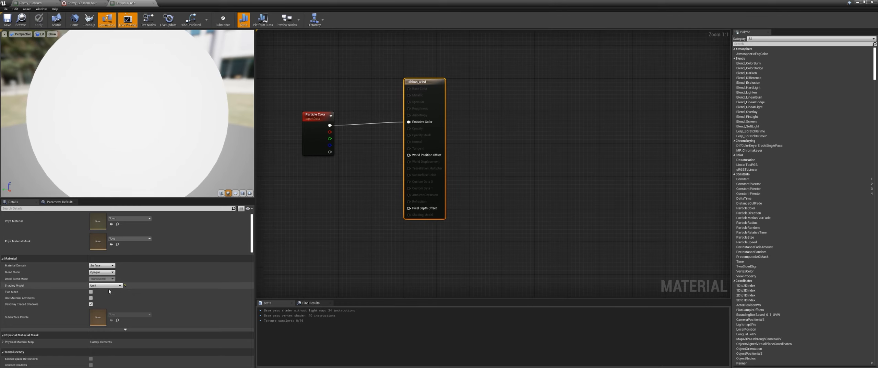
click(99, 272)
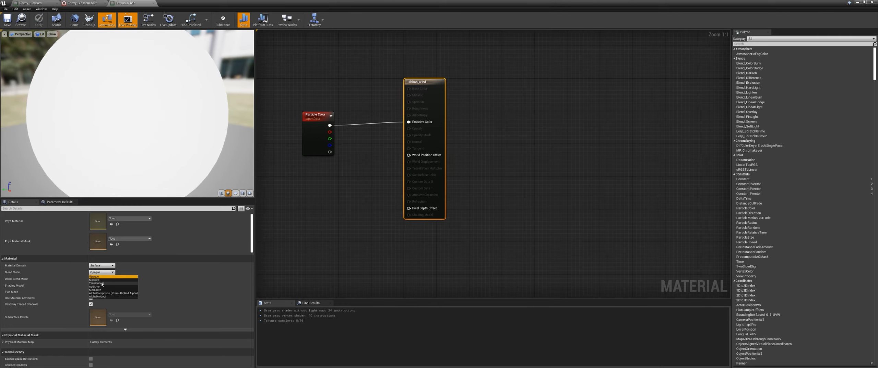
click(102, 283)
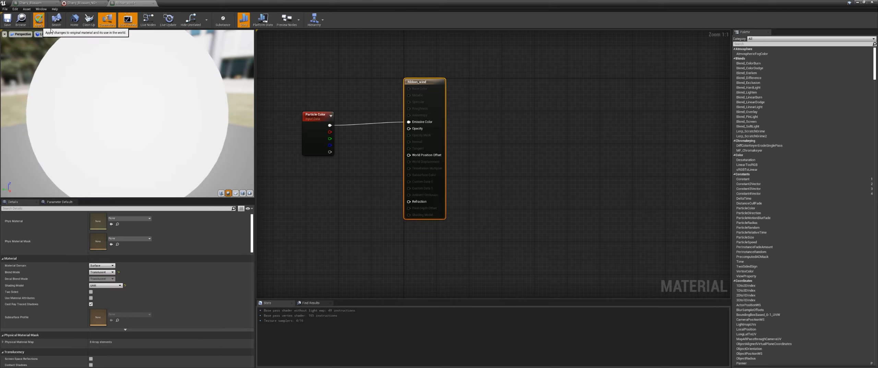
click(39, 20)
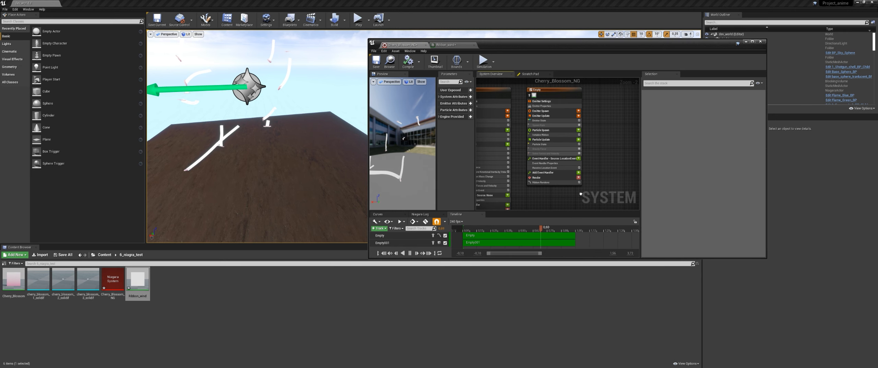
Delete the unused nodes from the Ribbon_wind graph, keeping only the Particle Color node wired to Emissive Color and Opacity.
scroll(581, 193, up, 1)
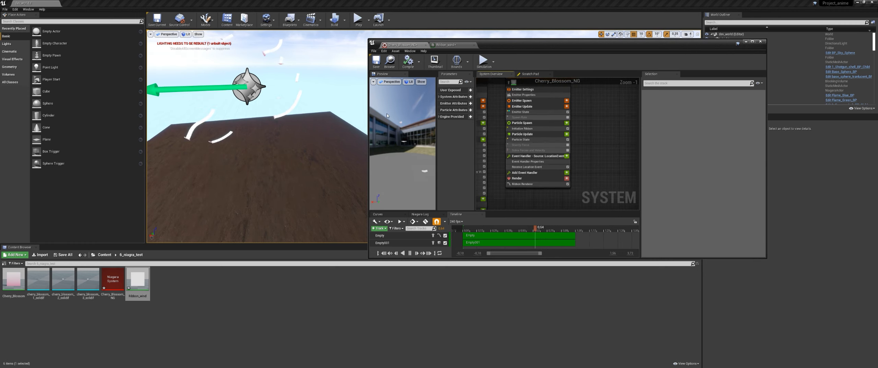
click(447, 45)
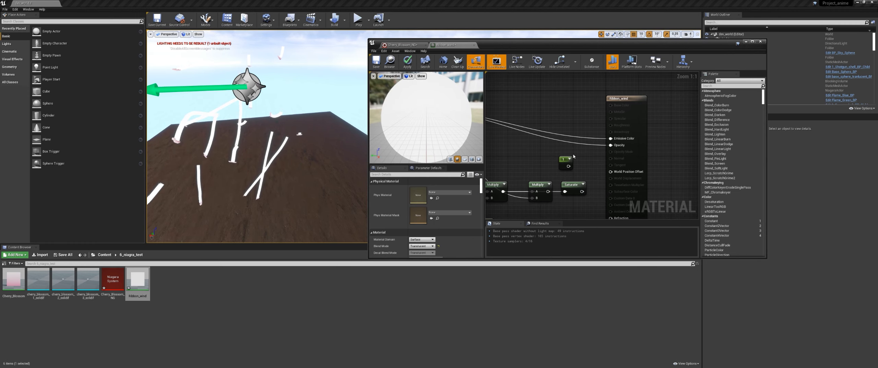
scroll(573, 156, down, 4)
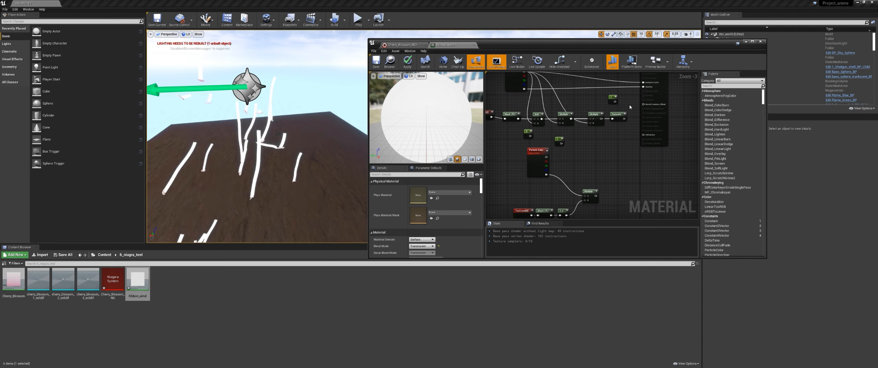
scroll(631, 105, down, 1)
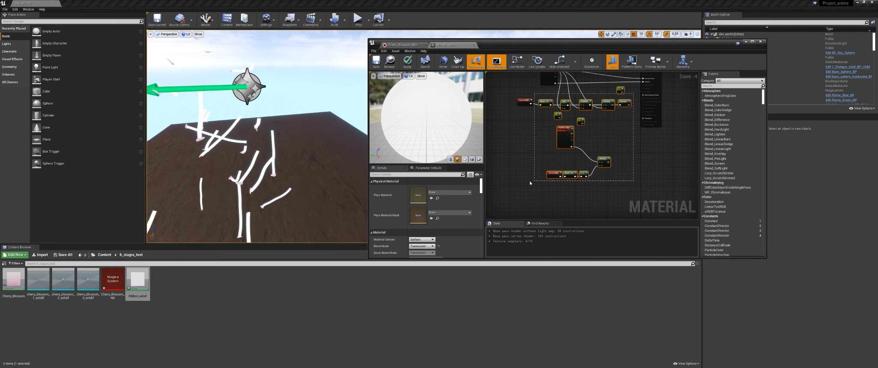
drag(530, 183, 522, 181)
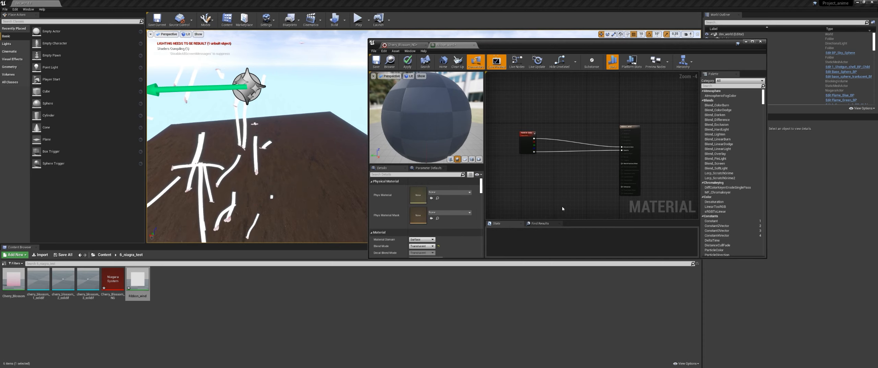
Examine the Ribbon_wind node graph's Particle Color connections and the material's blend mode and shading model settings.
scroll(562, 206, up, 3)
drag(506, 101, 591, 108)
right_drag(618, 124, 529, 130)
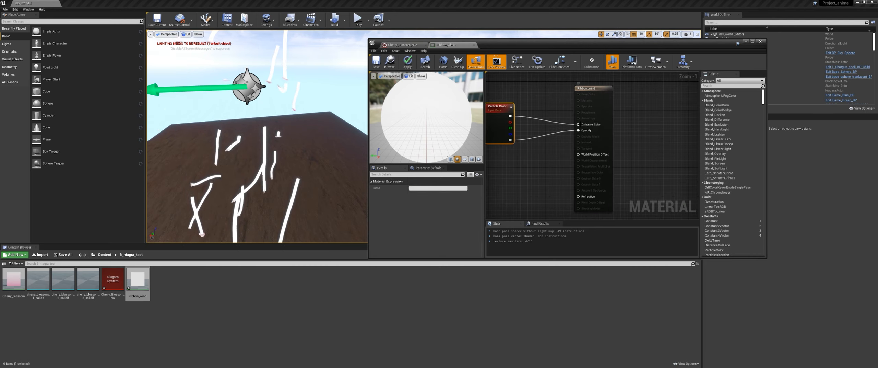
right_drag(545, 128, 563, 133)
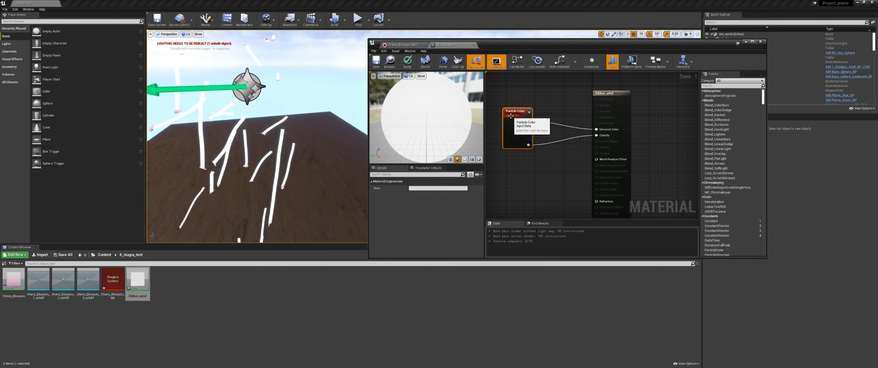
drag(516, 111, 520, 111)
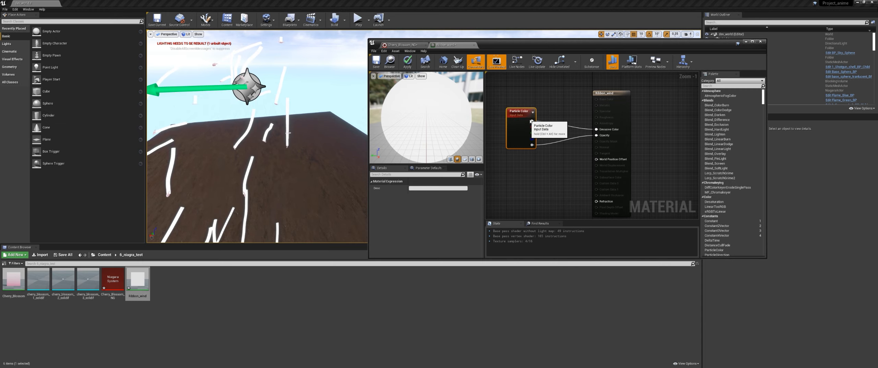
click(400, 45)
click(453, 46)
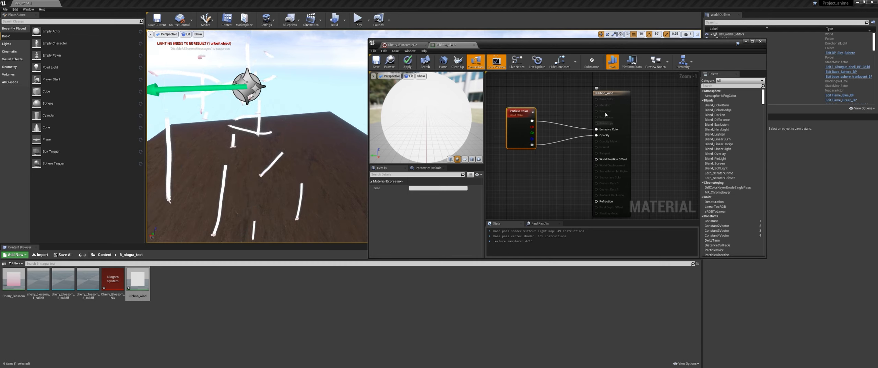
click(616, 93)
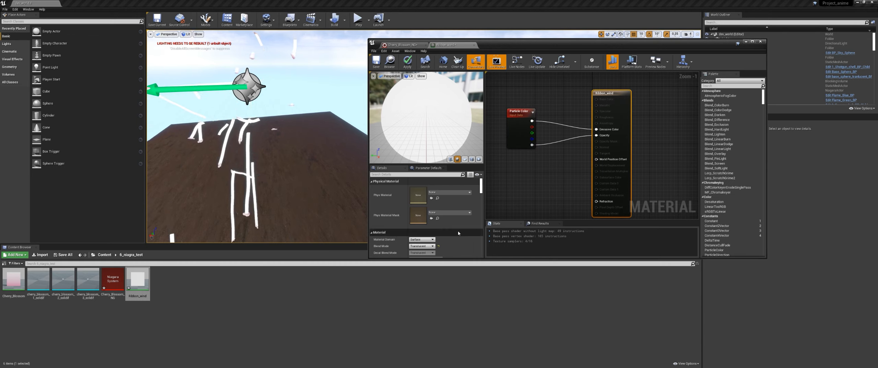
scroll(424, 236, down, 1)
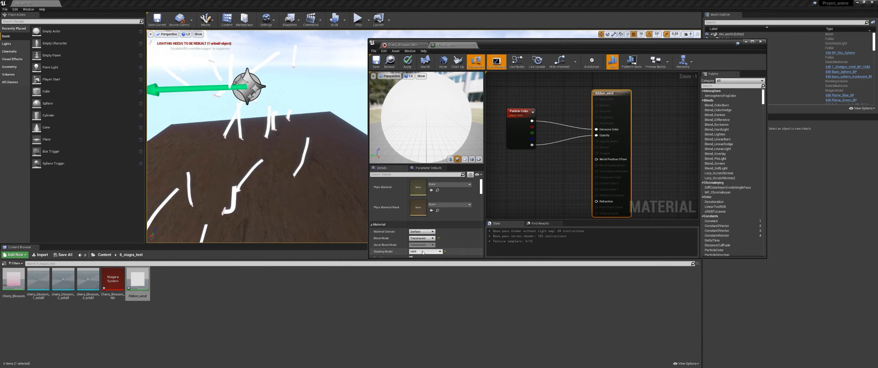
Set the color of the Empty emitter's Initialize Ribbon module in Cherry_Blossom_NG to a light blue.
click(400, 45)
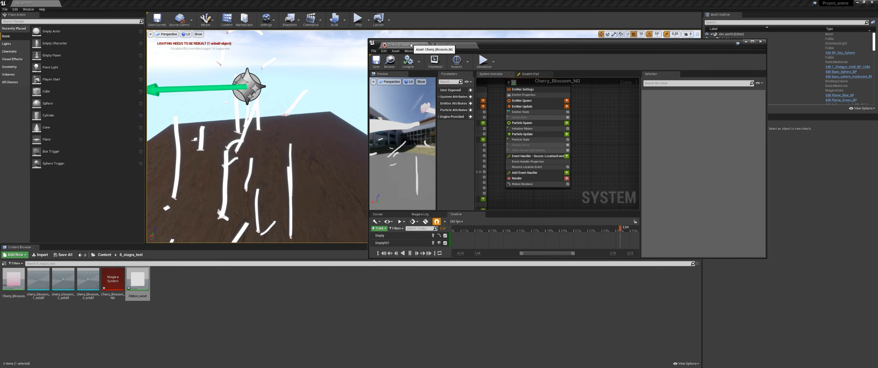
right_drag(492, 133, 506, 147)
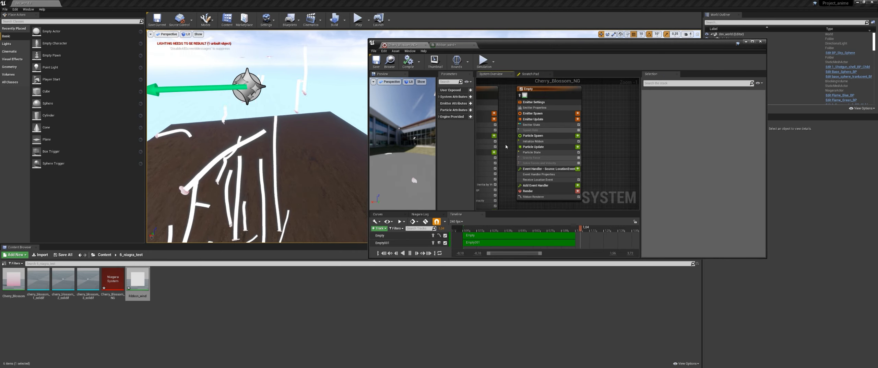
right_drag(293, 173, 293, 172)
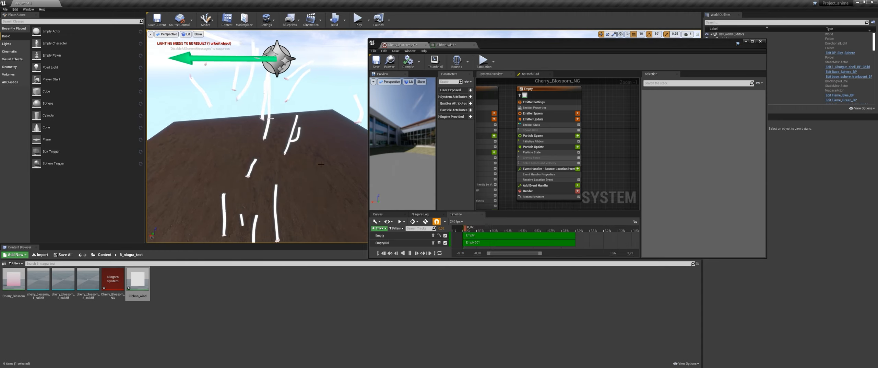
right_drag(508, 165, 513, 164)
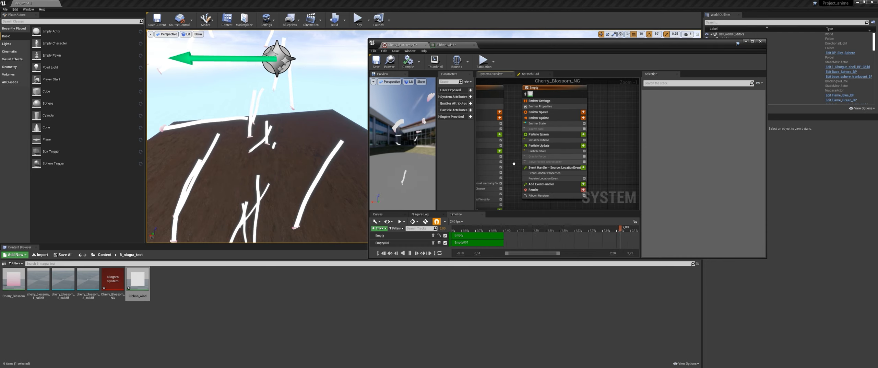
click(550, 139)
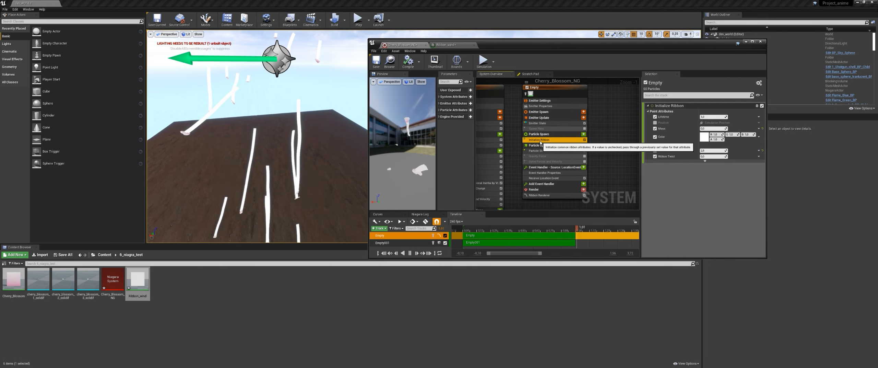
click(704, 136)
drag(719, 175, 724, 171)
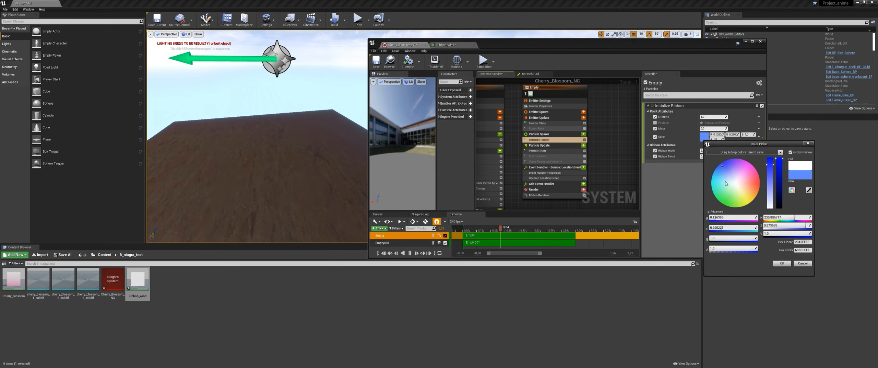
click(782, 263)
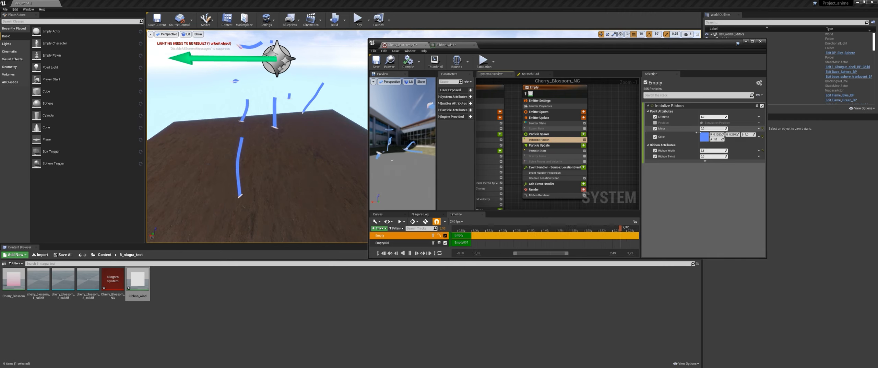
Switch the Initialize Ribbon module's color input from a fixed color to Color from Curve.
click(453, 46)
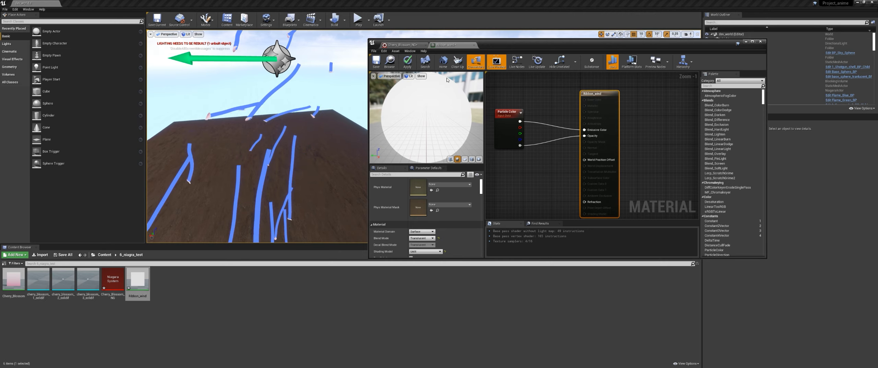
click(401, 45)
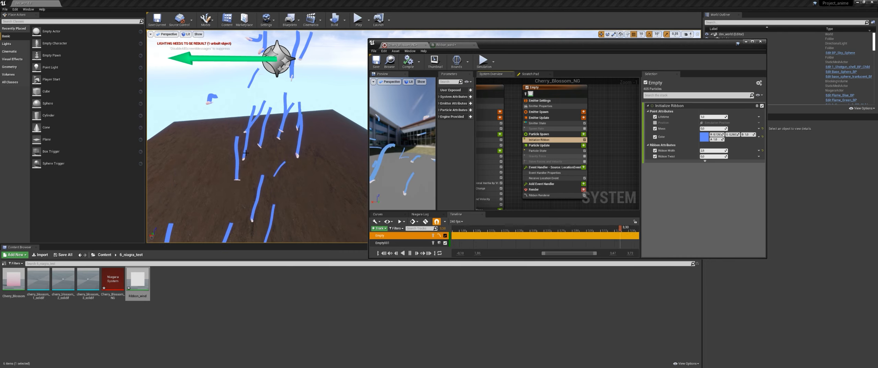
click(757, 136)
text(curve)
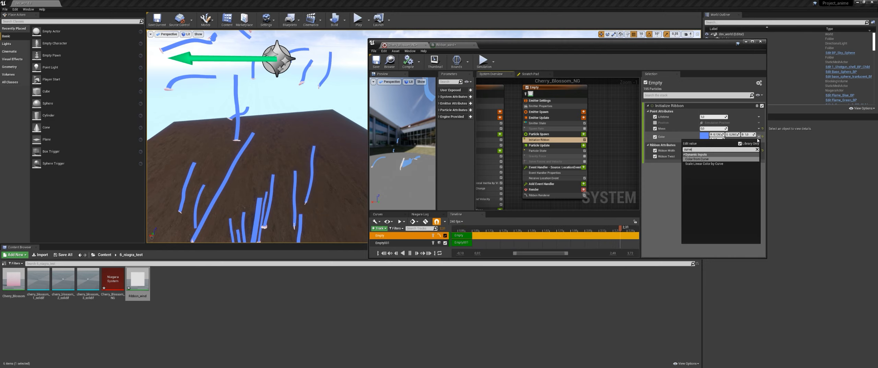
key(Return)
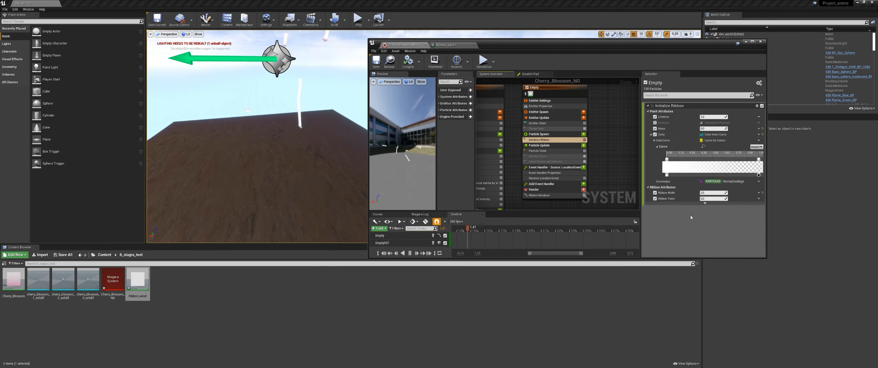
Try a saturated blue start key on the Initialize Ribbon color curve, and reset the module's color input to its default.
double_click(666, 160)
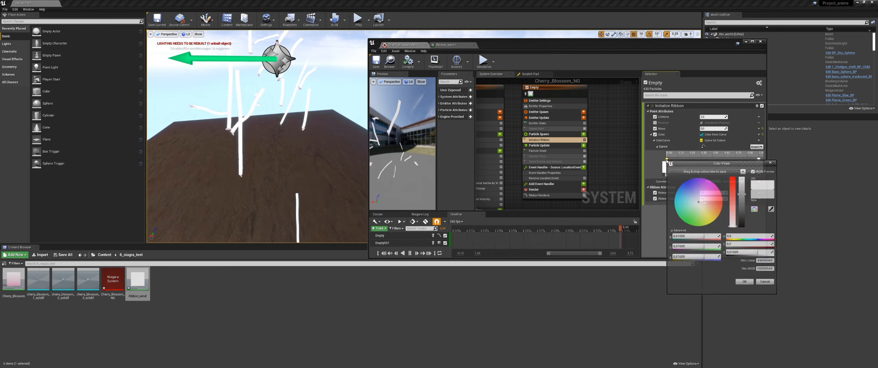
click(766, 282)
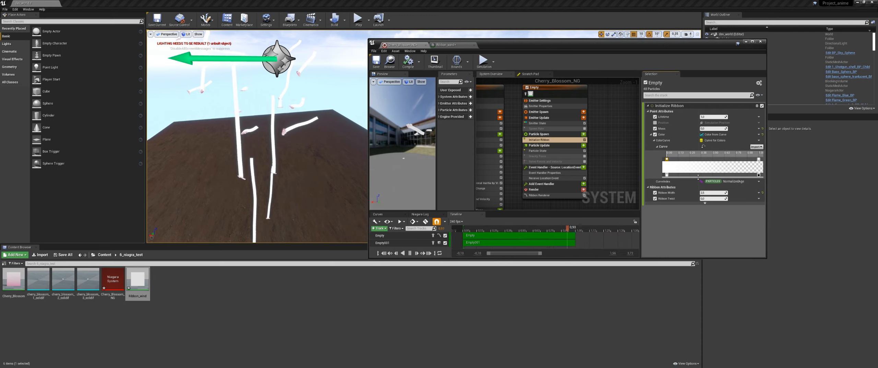
click(667, 175)
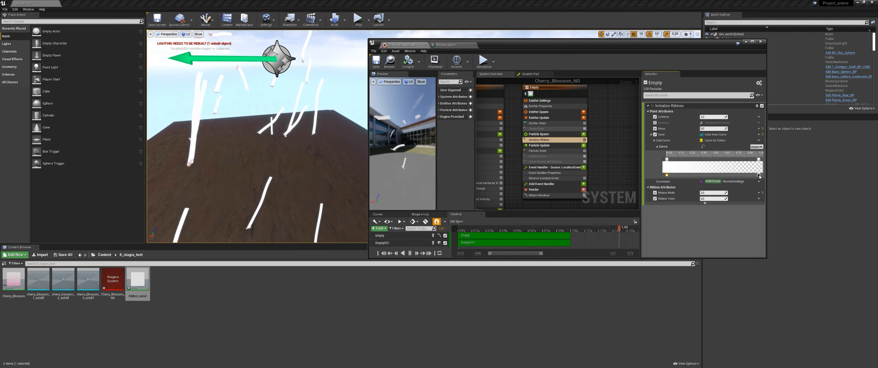
click(759, 175)
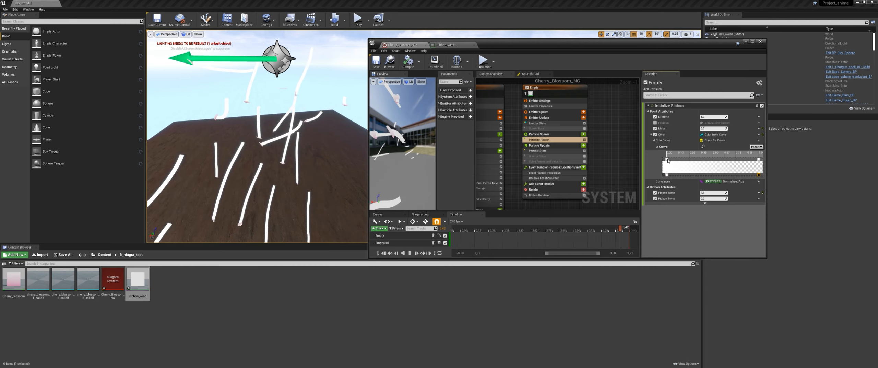
double_click(667, 160)
click(684, 183)
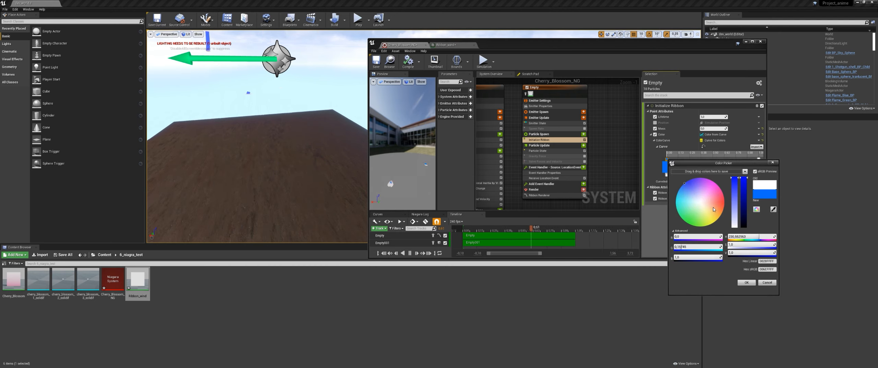
click(746, 283)
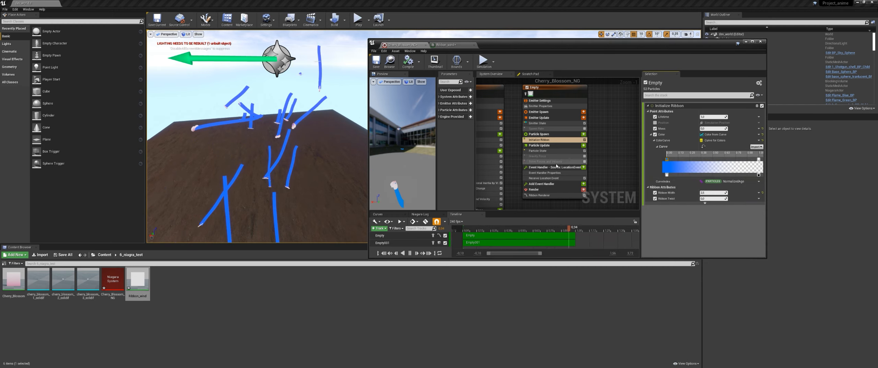
scroll(518, 165, up, 1)
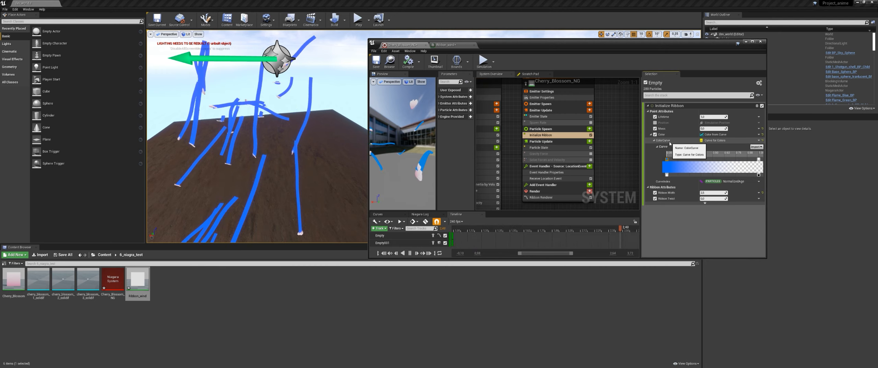
click(762, 135)
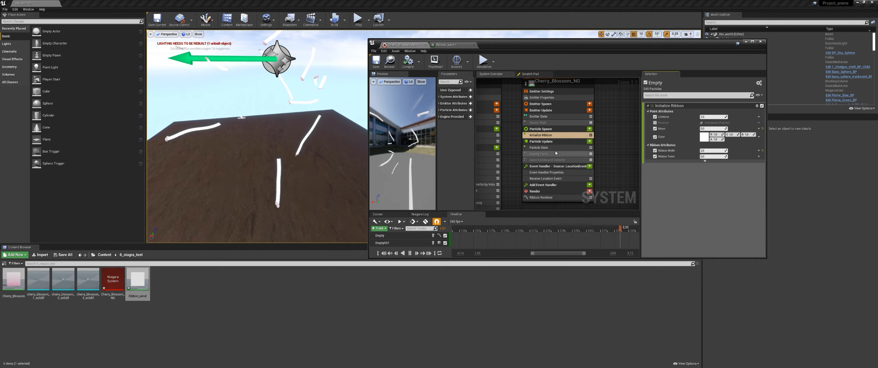
Add a Color module to the Particle Update stage of the Empty emitter.
click(543, 141)
click(590, 141)
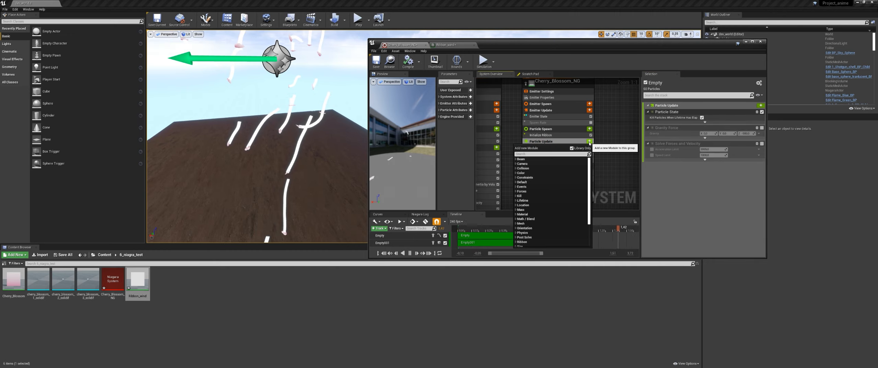
text(colo)
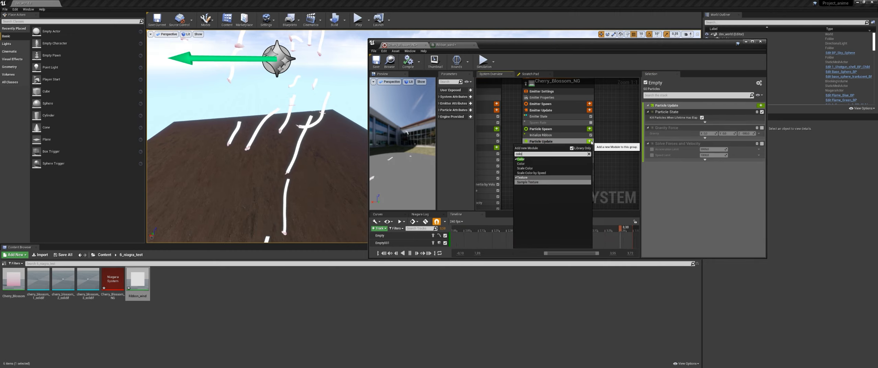
click(520, 163)
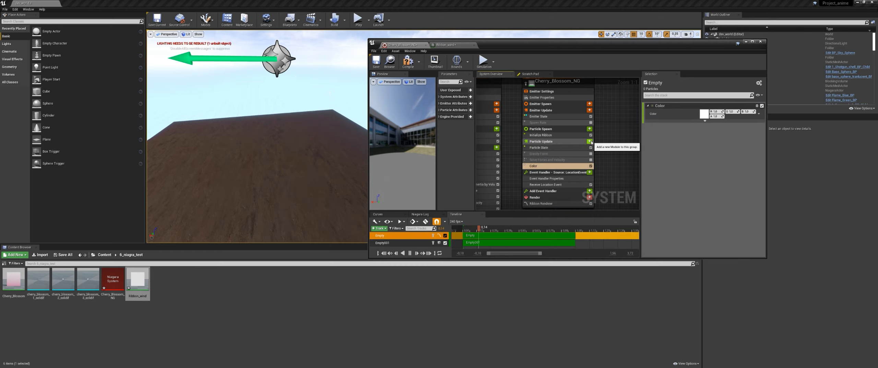
Set the fixed color of the Empty emitter's new Color module to a saturated blue.
click(703, 114)
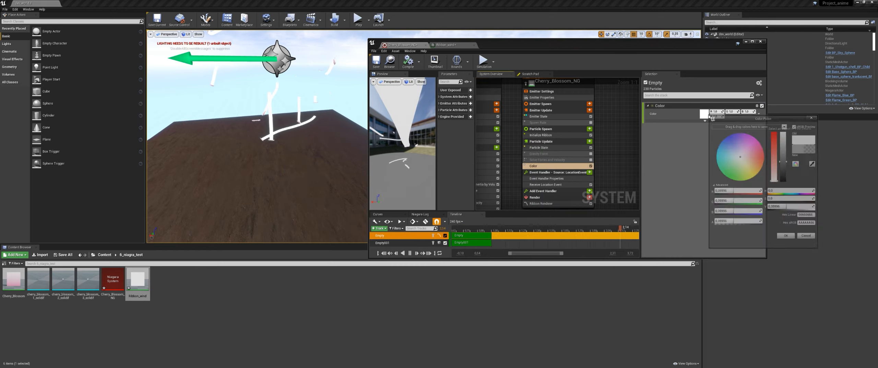
click(738, 158)
drag(739, 158, 730, 148)
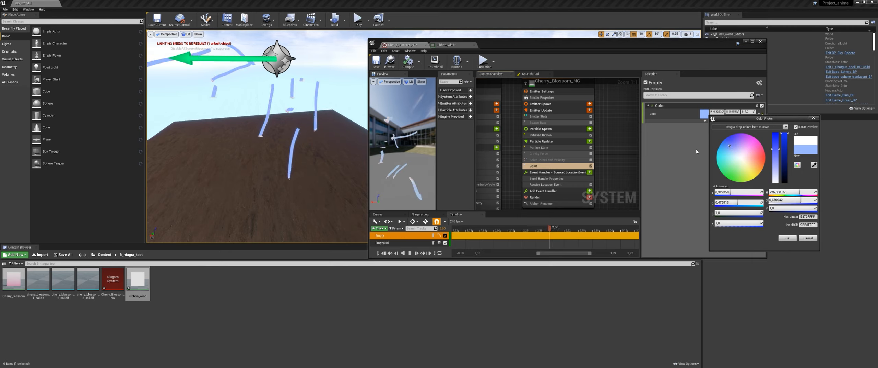
drag(729, 145, 724, 138)
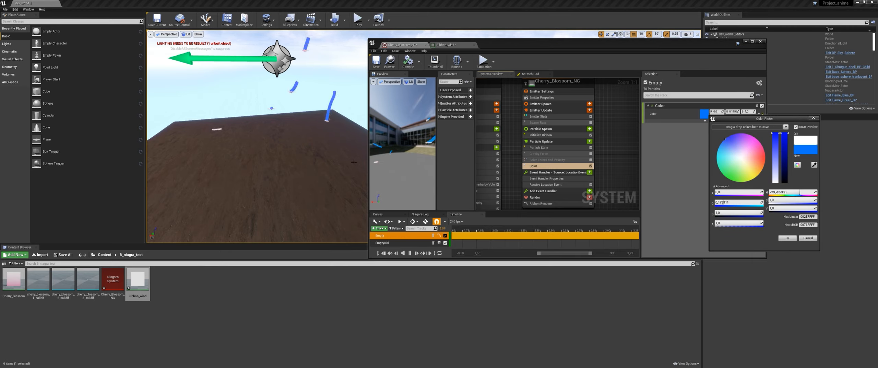
click(787, 238)
Switch the Particle Update Color module's color input to Color from Curve and check the ribbon trails in the level.
click(759, 115)
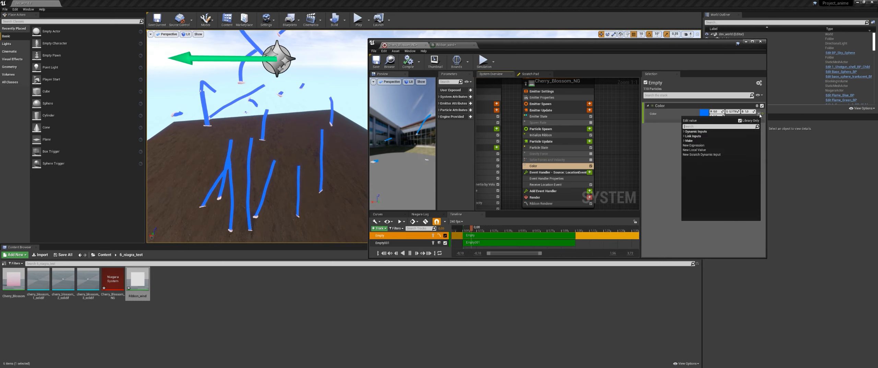
text(curve)
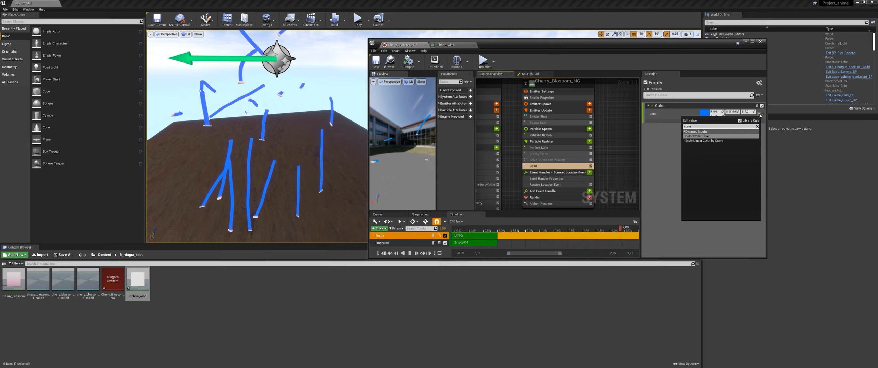
key(Return)
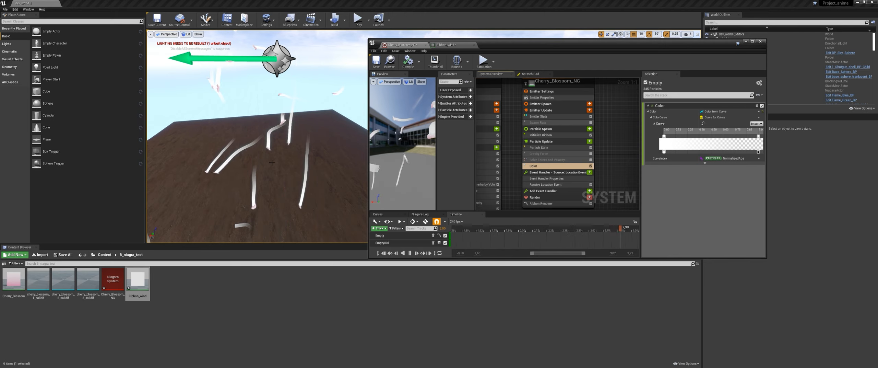
right_click(253, 174)
key(a)
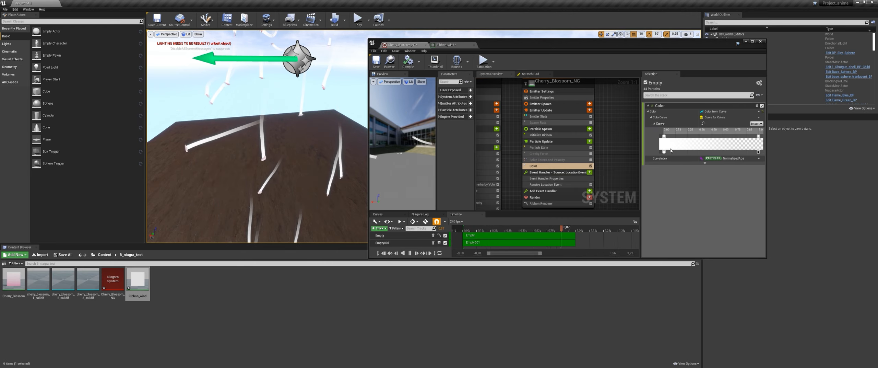
Try a saturated blue start key on the Empty emitter's Particle Update color curve.
double_click(664, 136)
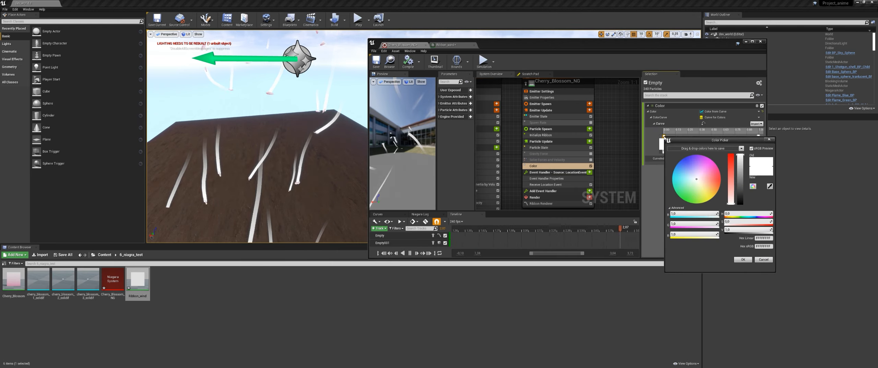
click(683, 158)
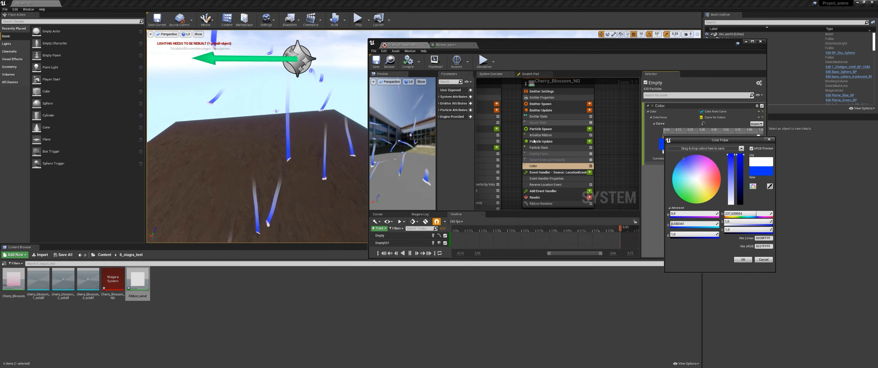
click(764, 260)
middle_drag(267, 155, 251, 169)
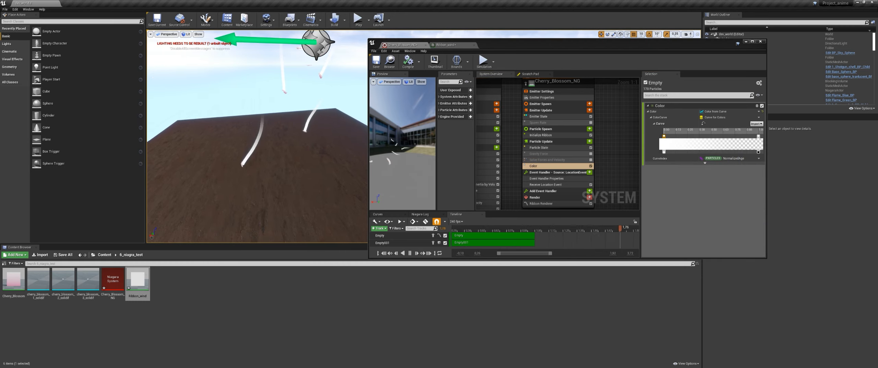
Set the Lifetime in the Empty emitter's Initialize Ribbon module to 0,3.
click(540, 135)
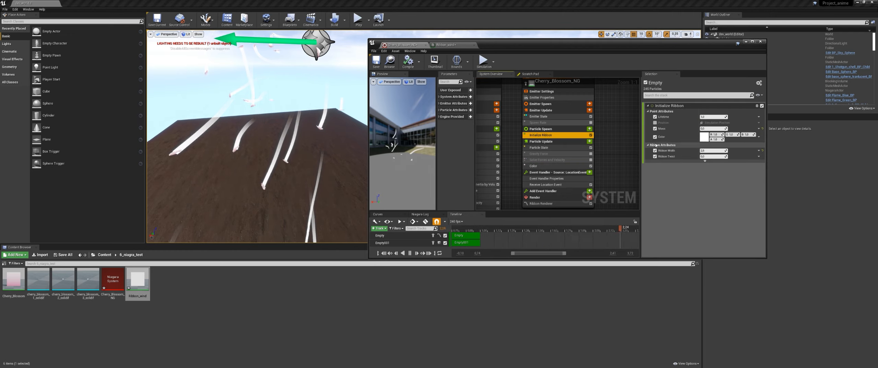
click(704, 118)
text(0,3)
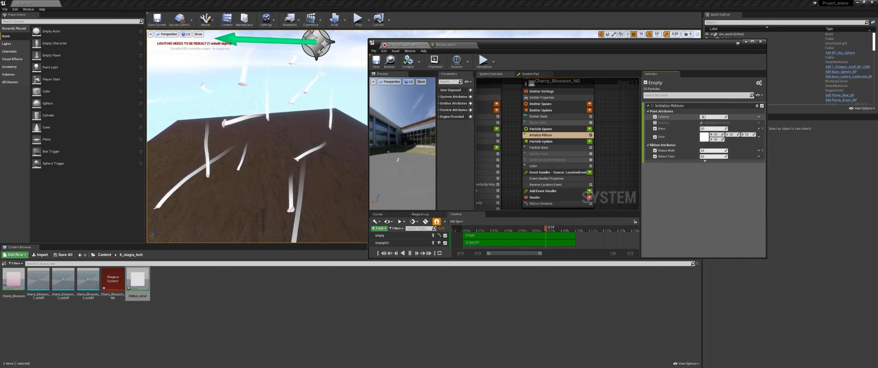
key(Return)
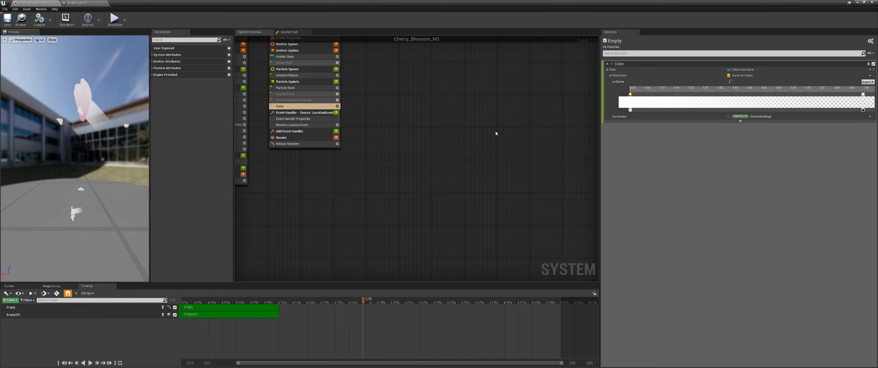
Rework the Color curve's opacity keys so the ribbon starts transparent before becoming opaque, removing the stray color key near the start.
drag(630, 111, 671, 111)
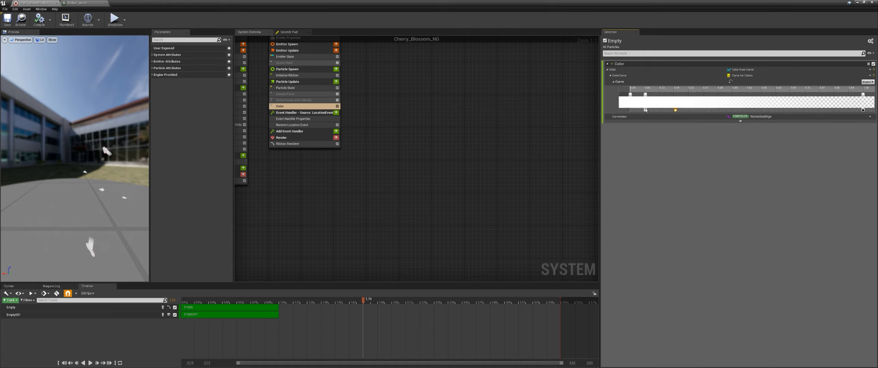
click(644, 94)
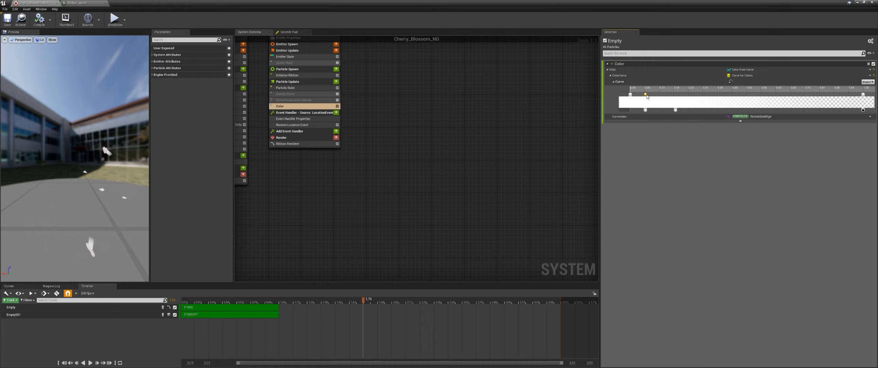
key(Delete)
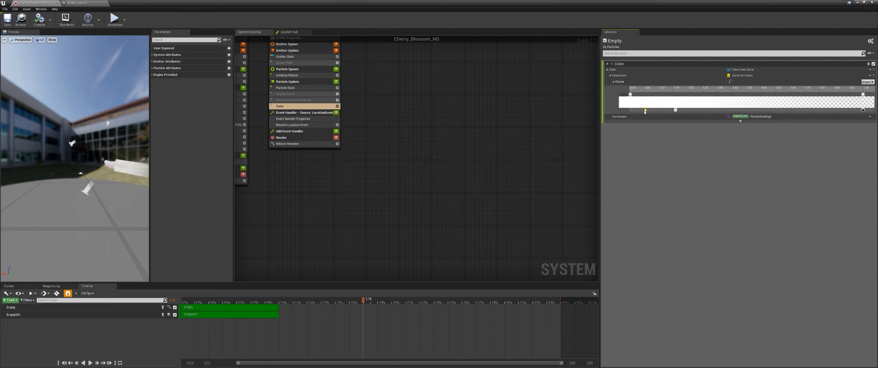
drag(645, 110, 632, 111)
double_click(631, 110)
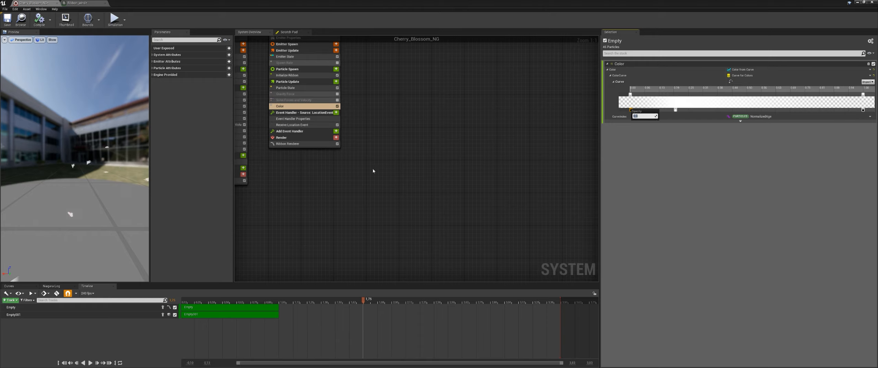
middle_drag(92, 217, 84, 242)
scroll(81, 199, up, 4)
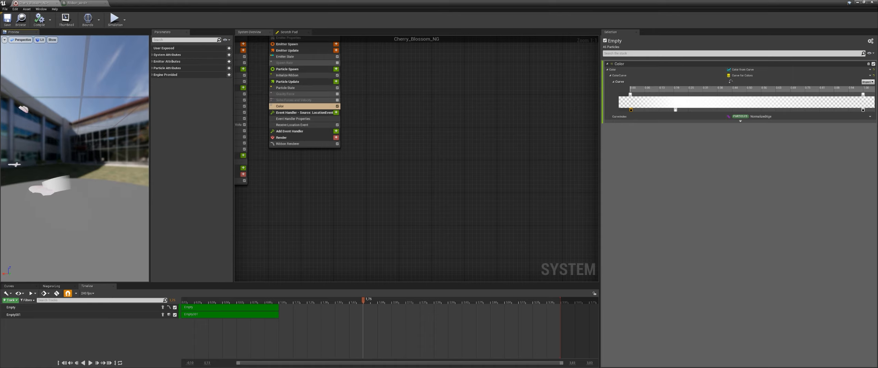
middle_drag(81, 199, 98, 191)
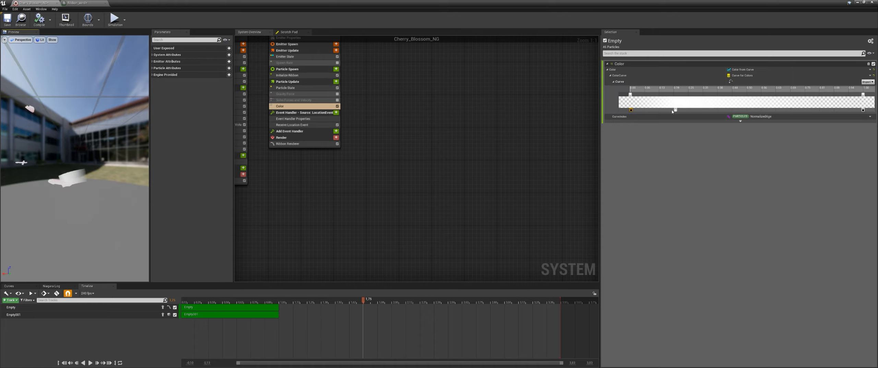
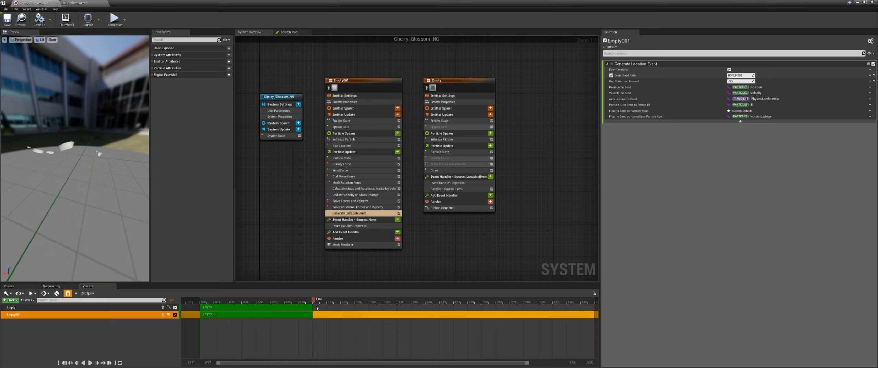
Set the Gap Correction Amount of Empty001's Generate Location Event module to 2,5.
click(741, 82)
text(-)
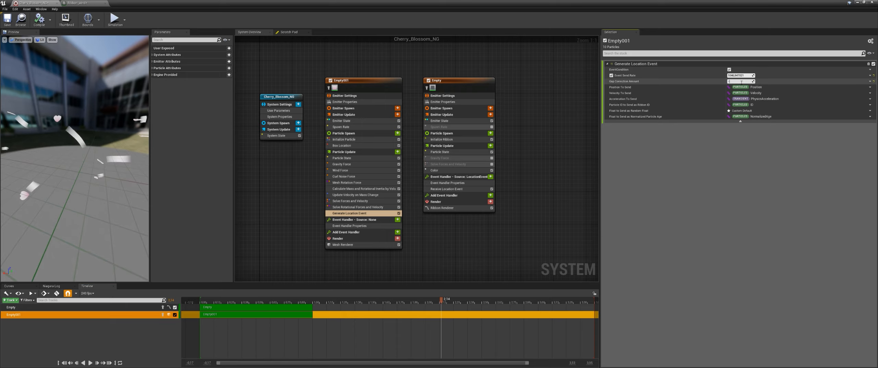
text(2,5)
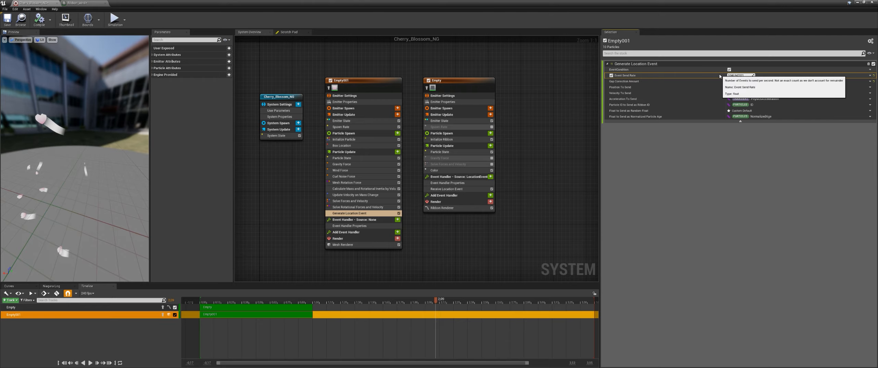
Review Empty001's Emitter Properties and Spawn Rate, and change the Event Send Rate in its Generate Location Event module.
click(344, 102)
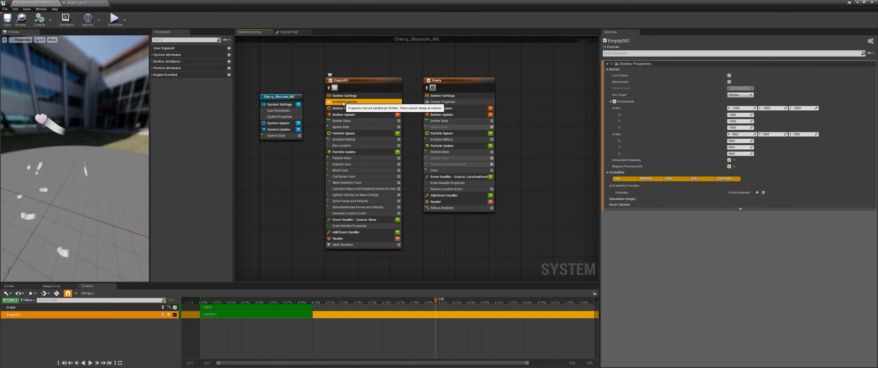
click(354, 127)
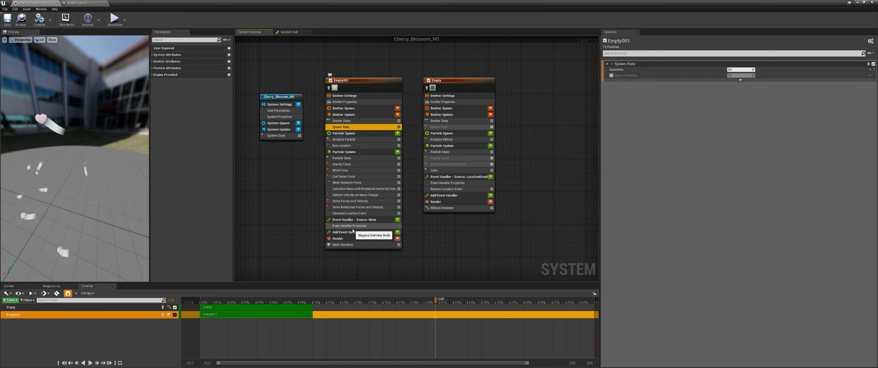
click(349, 213)
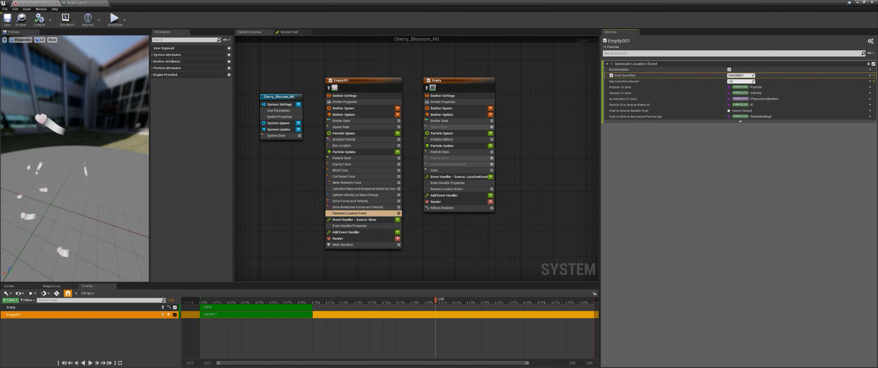
key(Return)
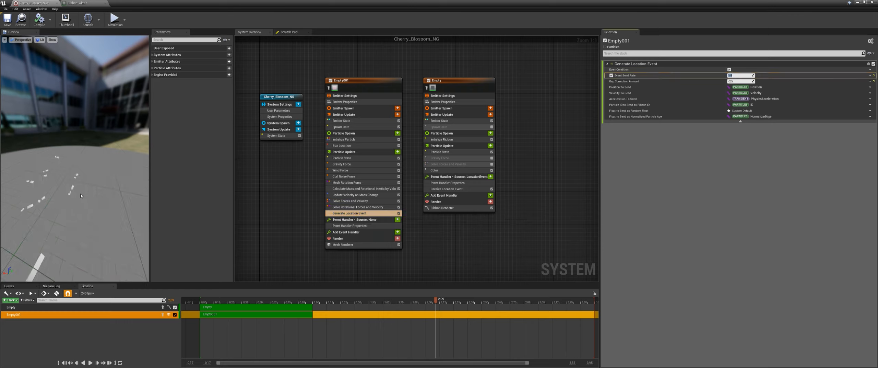
drag(74, 167, 74, 167)
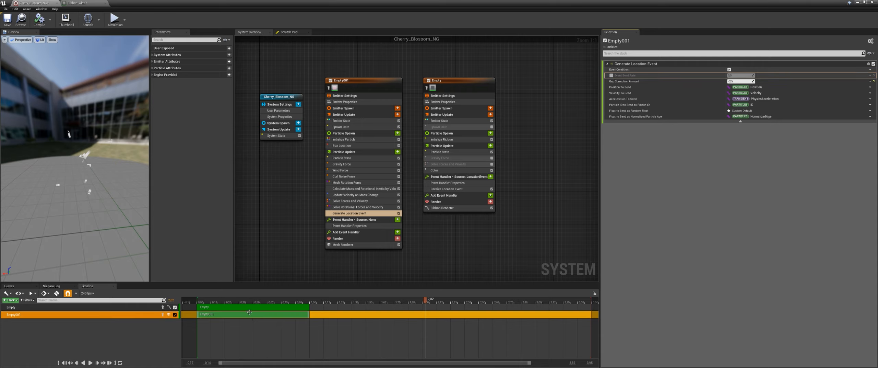
Scrub the Cherry_Blossom_NG timeline to examine the trails in the preview, and inspect the petal effect in the level.
click(226, 303)
drag(225, 304, 366, 299)
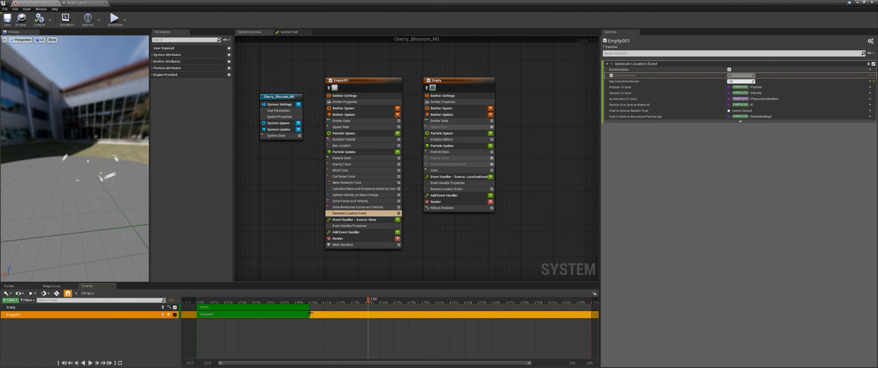
drag(239, 303, 513, 297)
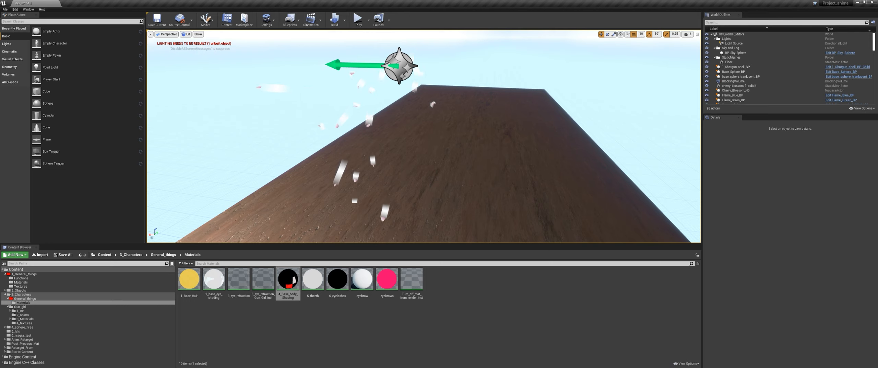
drag(877, 56, 644, 0)
right_drag(381, 163, 439, 201)
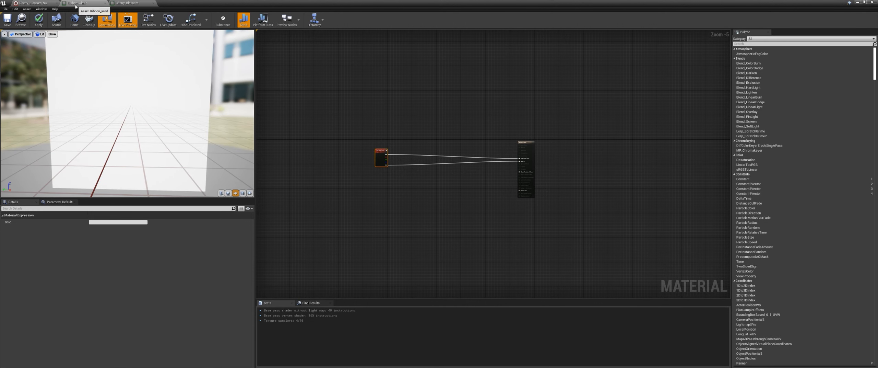
Review the settings of Empty001's Mesh Renderer and the Empty emitter's Ribbon Renderer in Cherry_Blossom_NG.
click(33, 3)
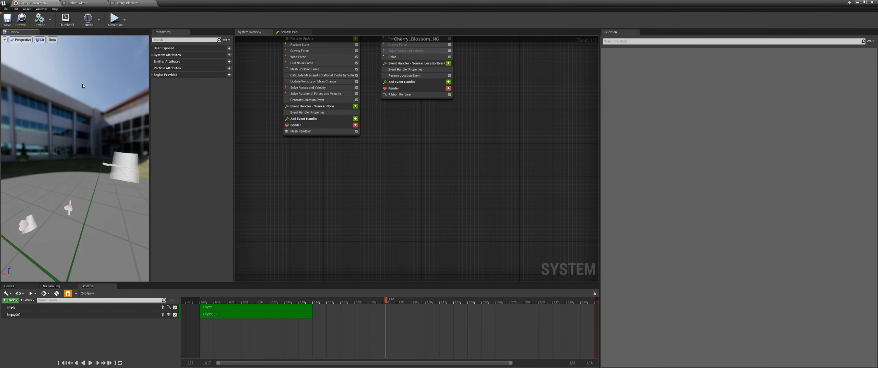
click(307, 132)
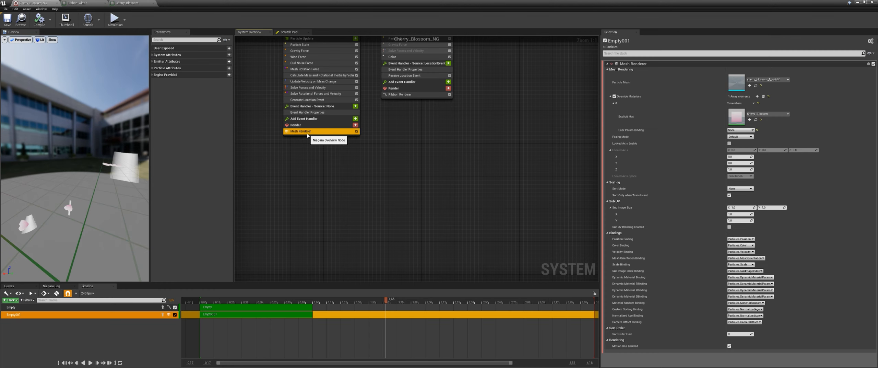
right_drag(411, 99, 417, 118)
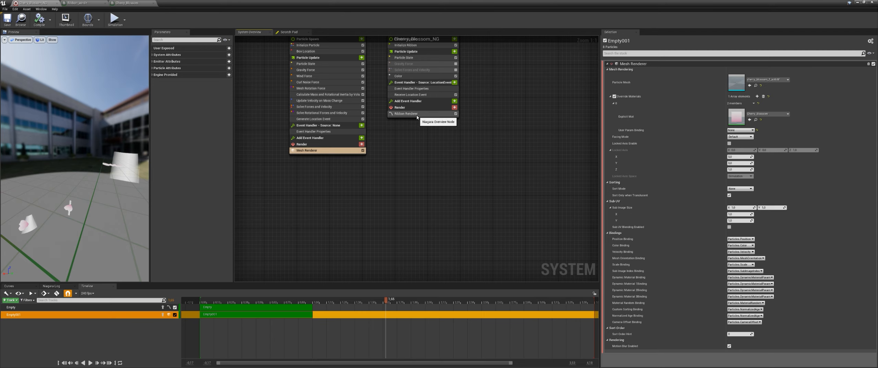
click(417, 116)
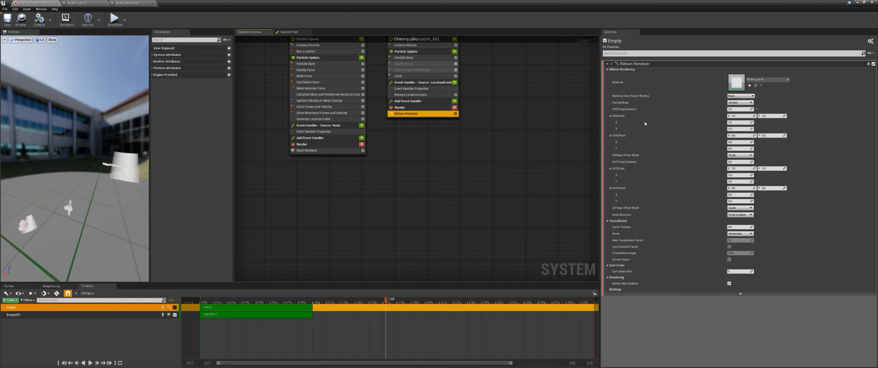
Go to the Ribbon_wind material and shift the Particle Color node slightly up in its graph.
click(81, 4)
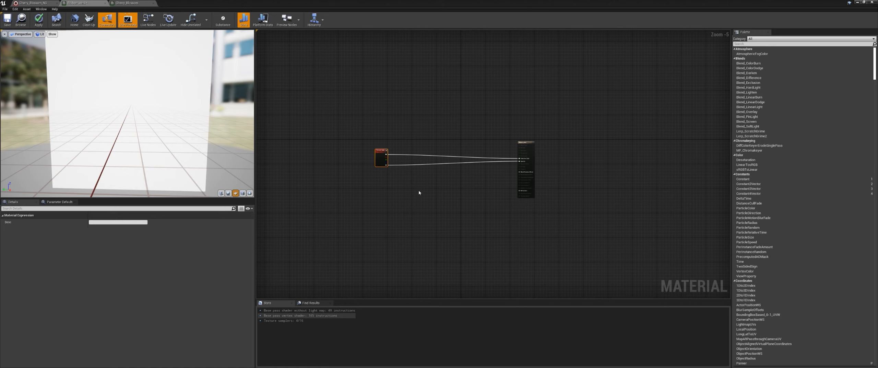
scroll(411, 191, up, 4)
right_drag(409, 189, 405, 187)
drag(364, 86, 357, 76)
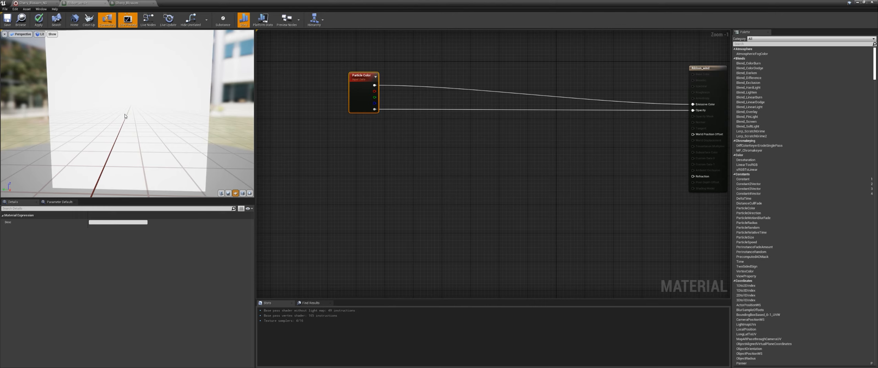
right_drag(422, 184, 435, 182)
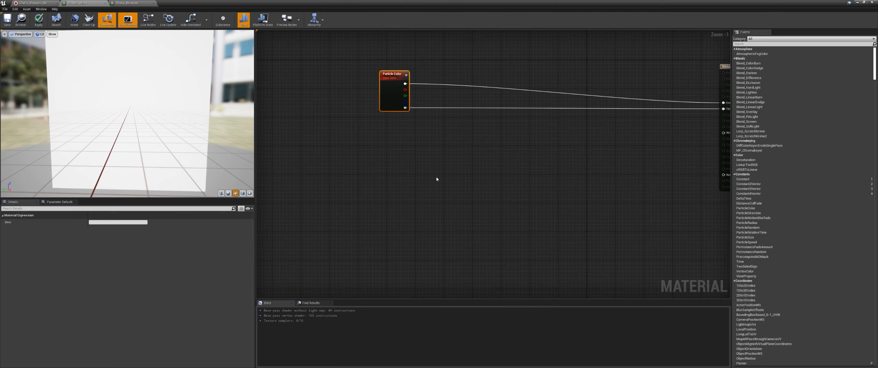
Add a Noise node below Particle Color in the Ribbon_wind graph and preview its output on the material mesh.
right_click(436, 179)
text(noise)
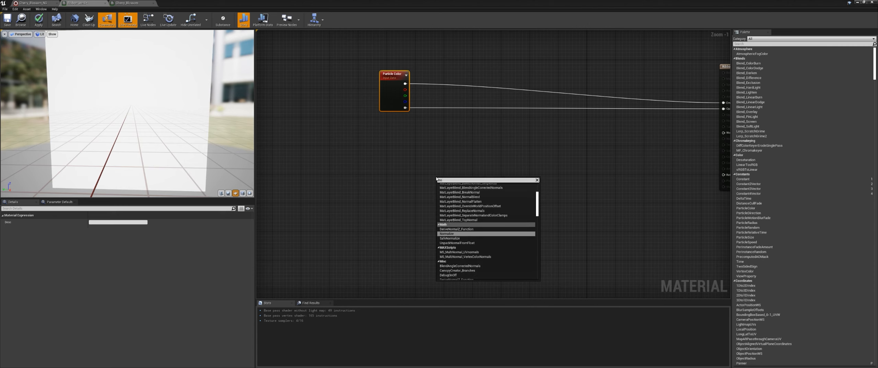
key(Return)
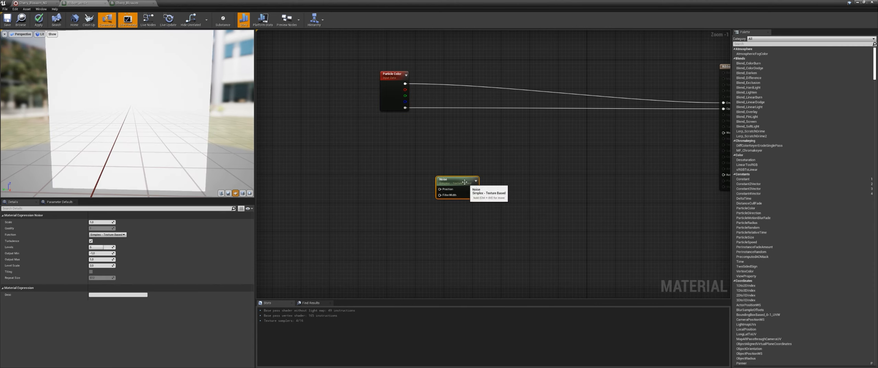
right_click(460, 179)
click(470, 190)
drag(454, 185, 455, 173)
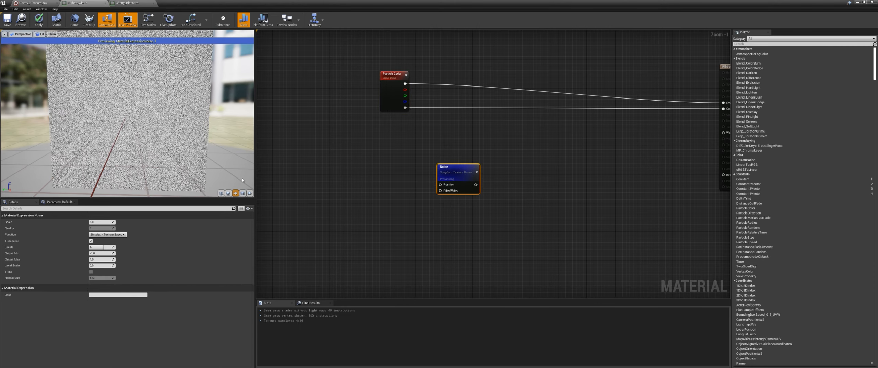
Add a TextureCoordinate node feeding the Noise node's Position input and place it well ahead of Noise.
right_drag(389, 206, 462, 221)
drag(504, 190, 338, 189)
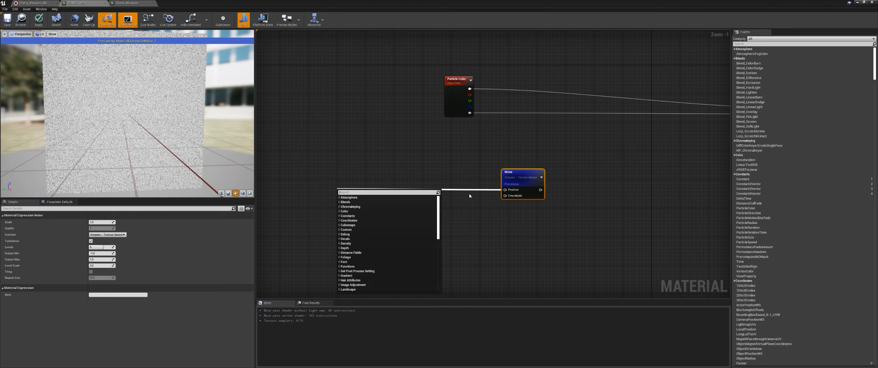
text(text)
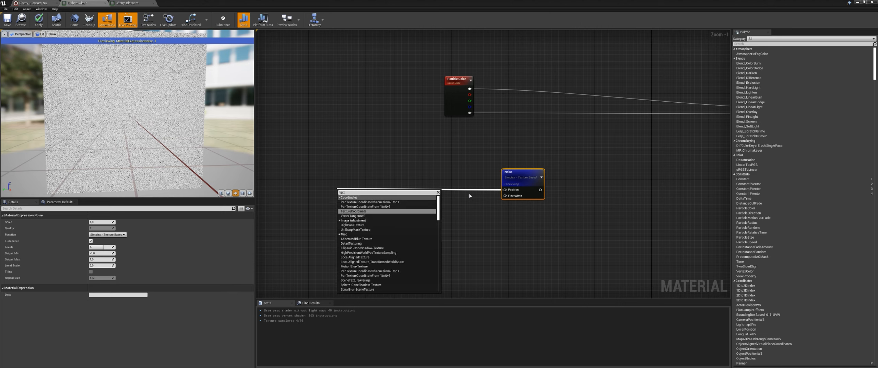
key(Return)
drag(352, 193, 335, 180)
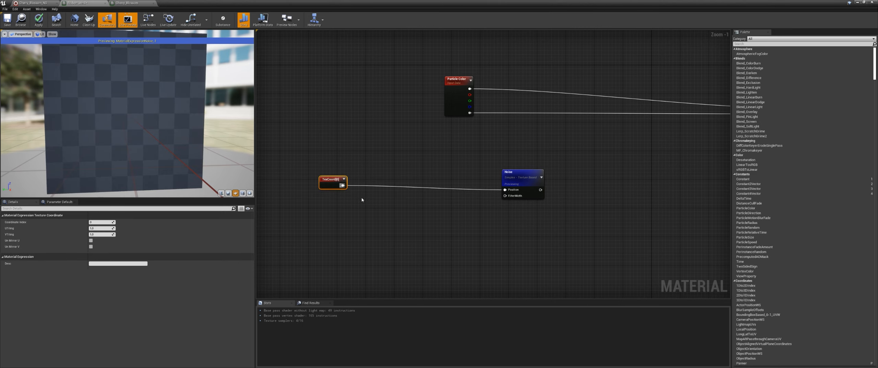
Add a ComponentMask node from the TexCoord output, limit it to the R channel and move it slightly up.
right_drag(348, 199, 327, 194)
drag(317, 178, 355, 175)
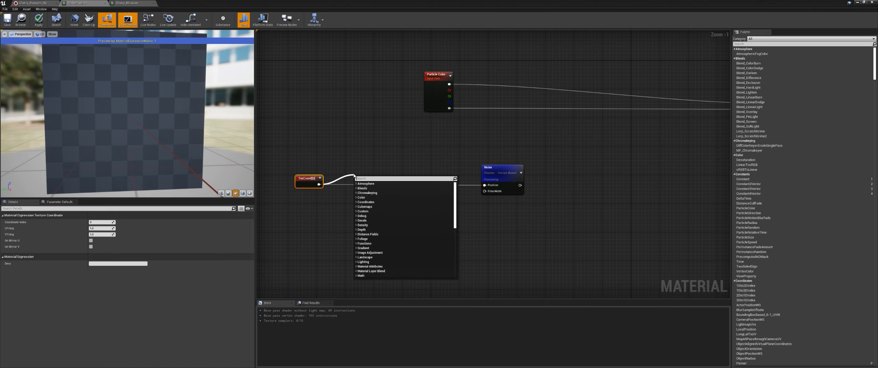
text(mask)
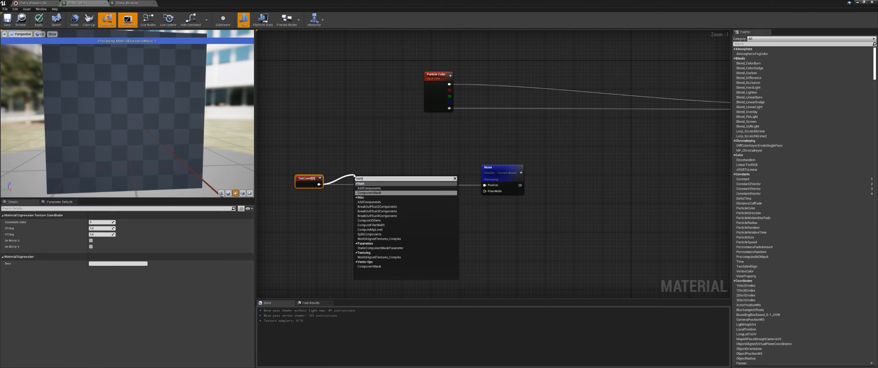
key(Return)
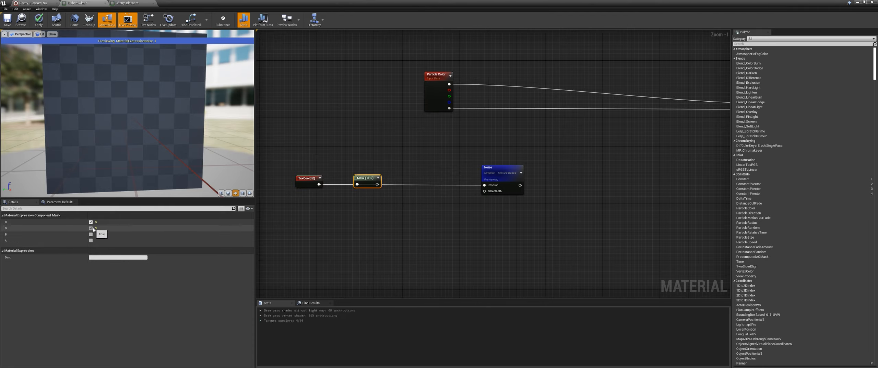
click(90, 228)
drag(362, 179, 352, 165)
Duplicate the R mask below the original, feed it from TexCoord and switch it to the G channel only.
key(ctrl+c)
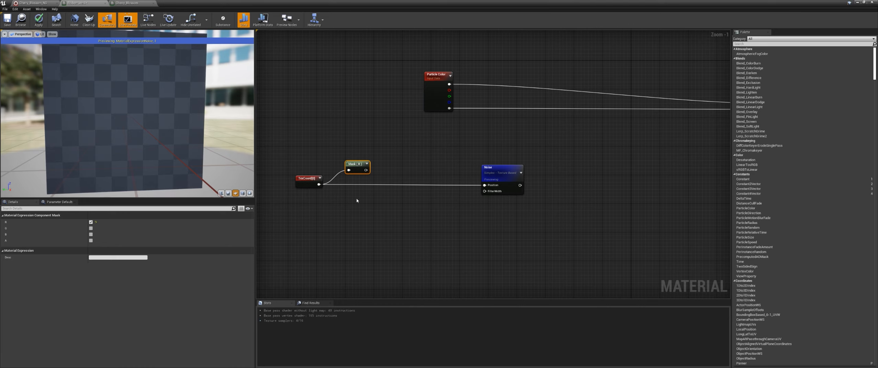
key(ctrl+v)
drag(363, 204, 345, 198)
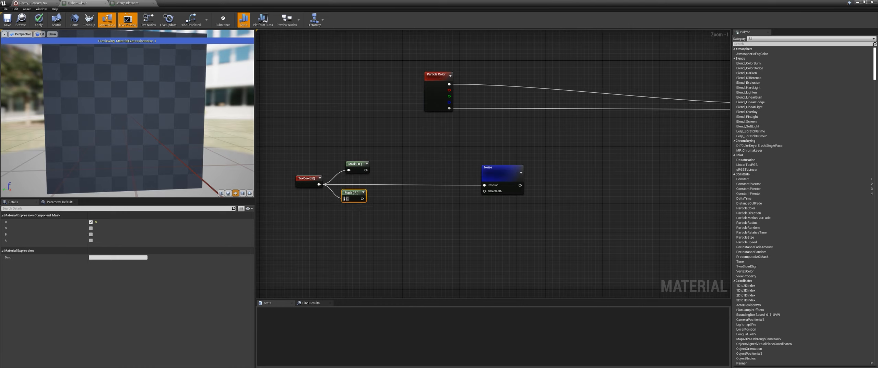
click(90, 221)
click(90, 227)
Add a Multiply node from the R mask's output and duplicate it to get a second Multiply node.
right_drag(348, 207, 385, 215)
drag(358, 177, 394, 169)
text(mul)
key(Return)
key(ctrl+c)
key(ctrl+v)
drag(395, 214, 386, 150)
Give each Multiply node its own Constant on input B, and connect the G mask to the lower Multiply's A input.
click(353, 232)
drag(348, 174, 348, 156)
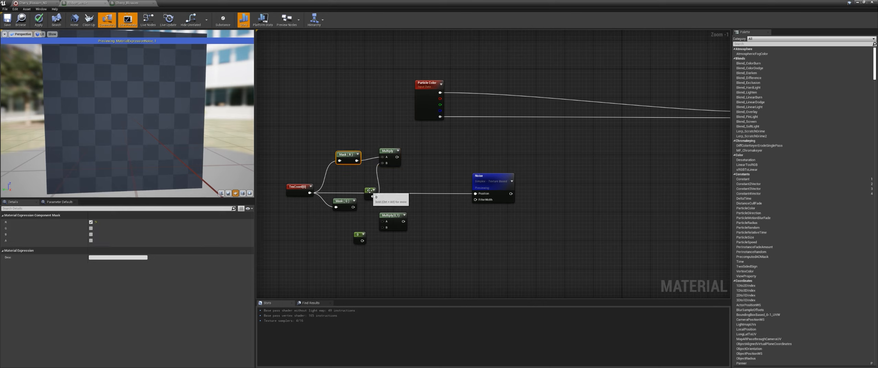
drag(368, 190, 358, 169)
drag(362, 240, 383, 227)
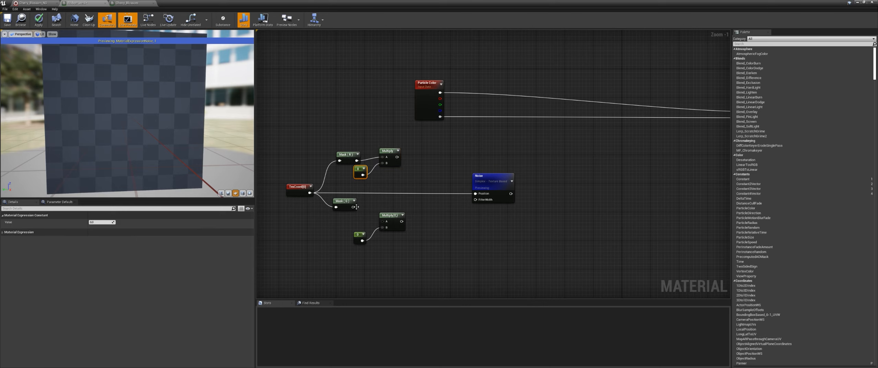
drag(353, 207, 386, 218)
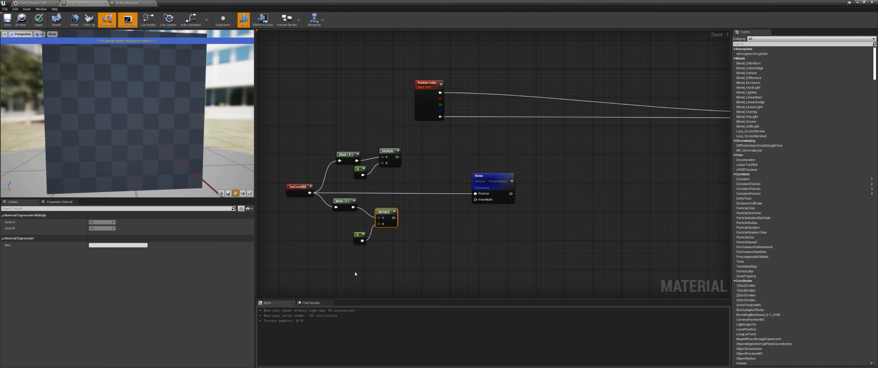
Set the R branch's Constant to 0.01 and the G branch's Constant to 1.
click(358, 170)
click(102, 222)
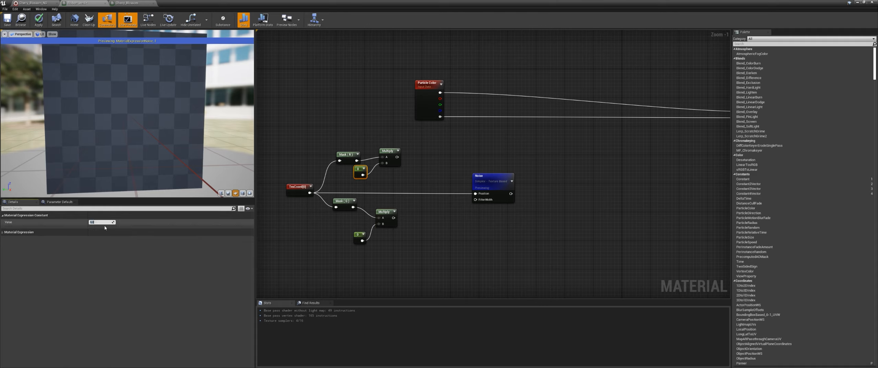
key(Return)
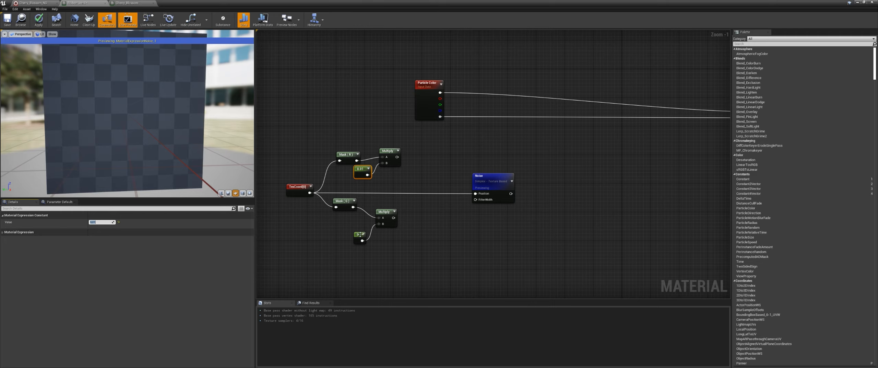
click(360, 234)
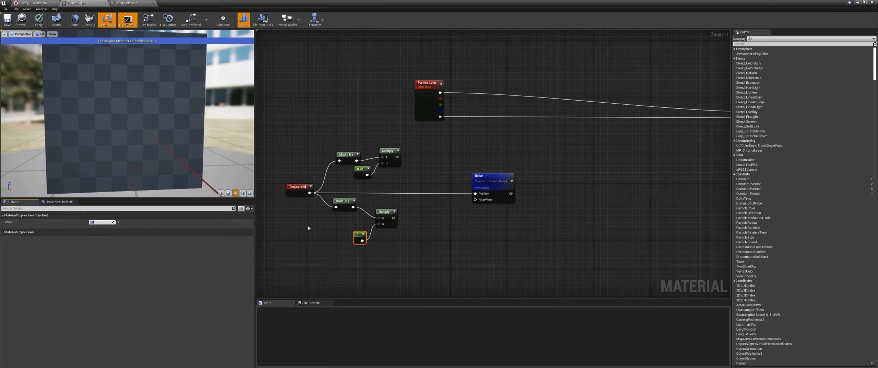
Combine both Multiply outputs in a new AppendMany node's R and G inputs, and connect its RGB output to Noise's Position.
right_drag(435, 227, 438, 229)
drag(490, 186, 514, 178)
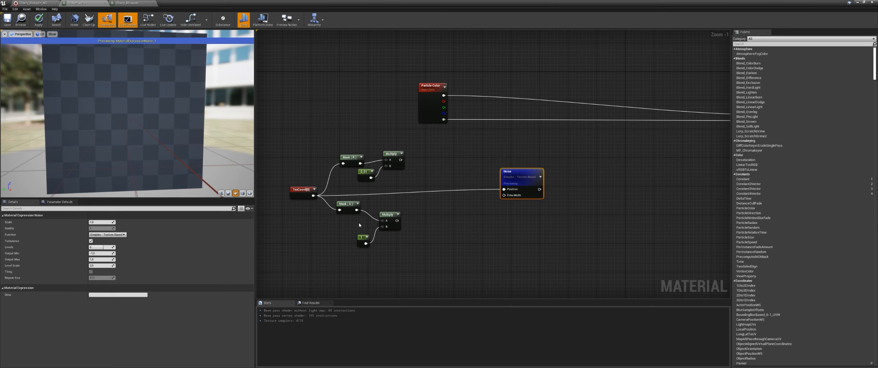
drag(400, 159, 435, 181)
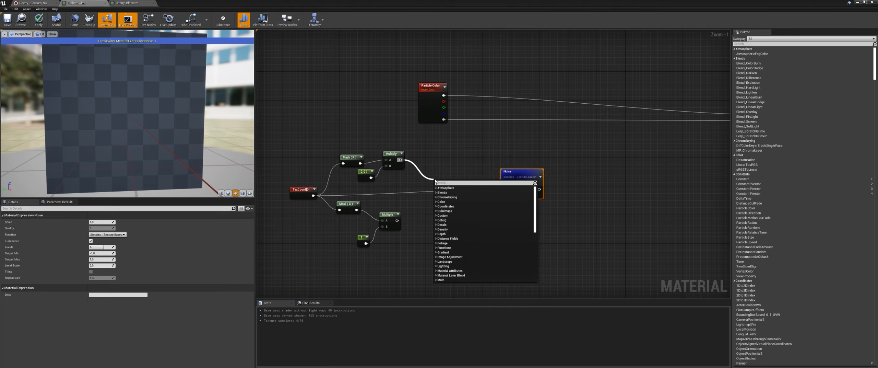
text(app)
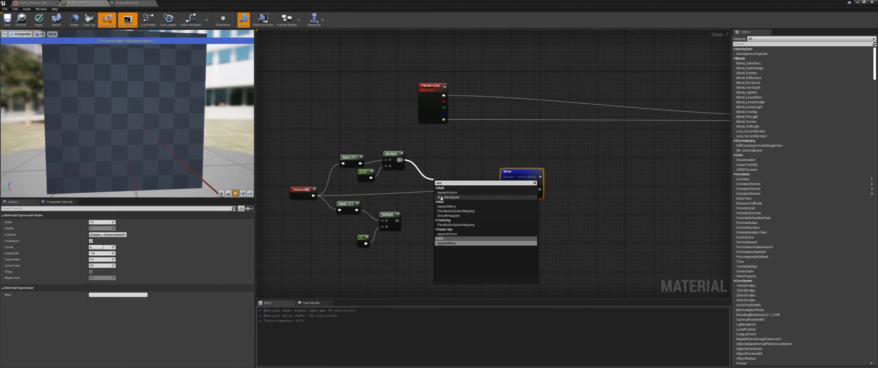
click(450, 243)
drag(397, 220, 437, 193)
right_drag(446, 228, 417, 226)
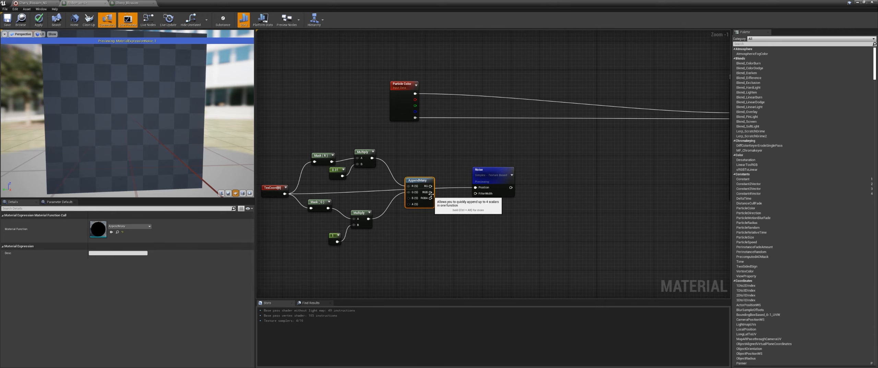
drag(431, 192, 518, 169)
right_drag(444, 212, 454, 213)
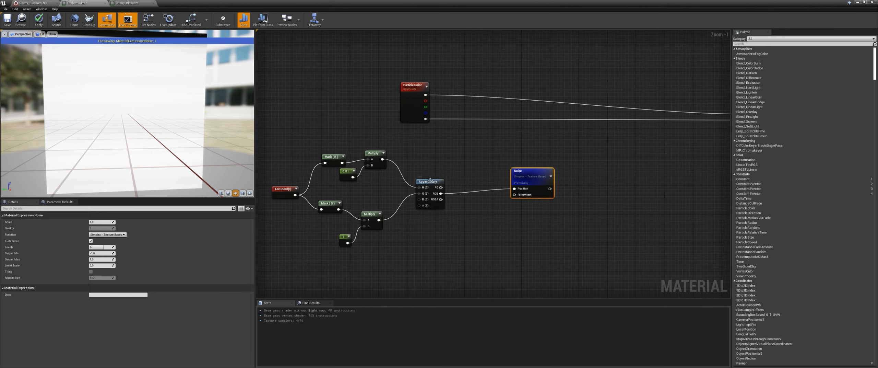
Add a Constant of 0 and connect it to the AppendMany node's B input.
click(440, 192)
click(399, 236)
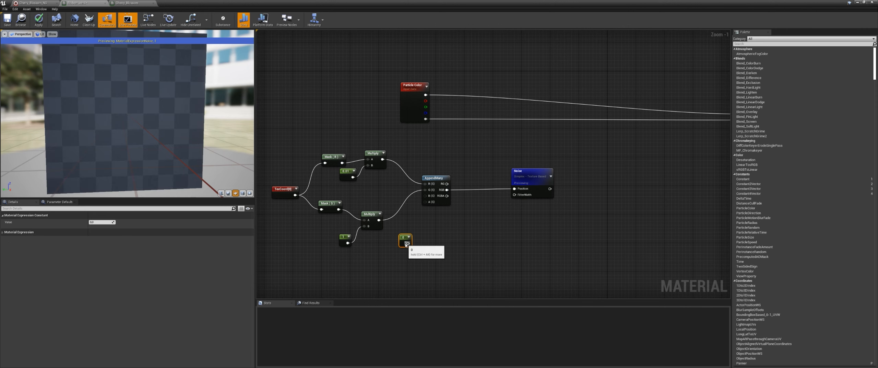
drag(407, 243, 424, 196)
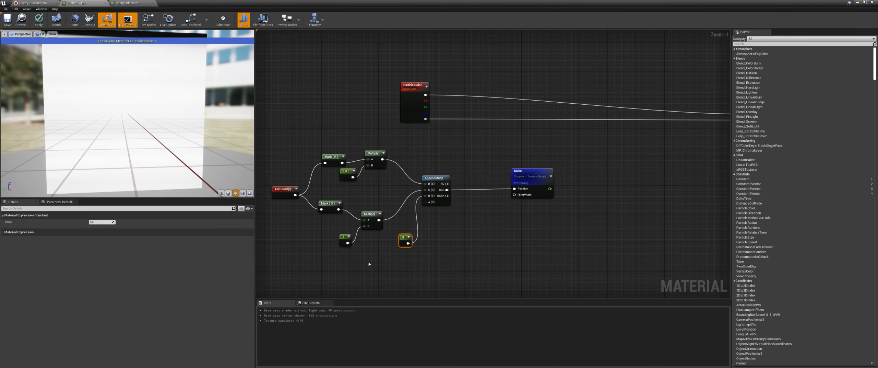
Set the Noise node's Levels to 1 and disconnect its Position input.
drag(380, 249, 331, 206)
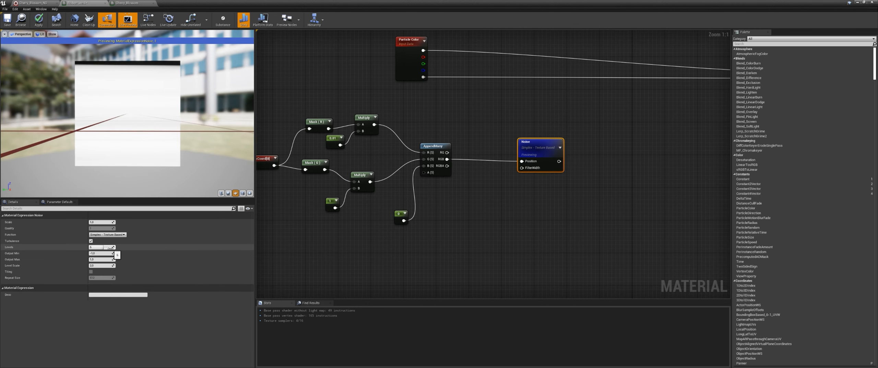
drag(112, 247, 108, 246)
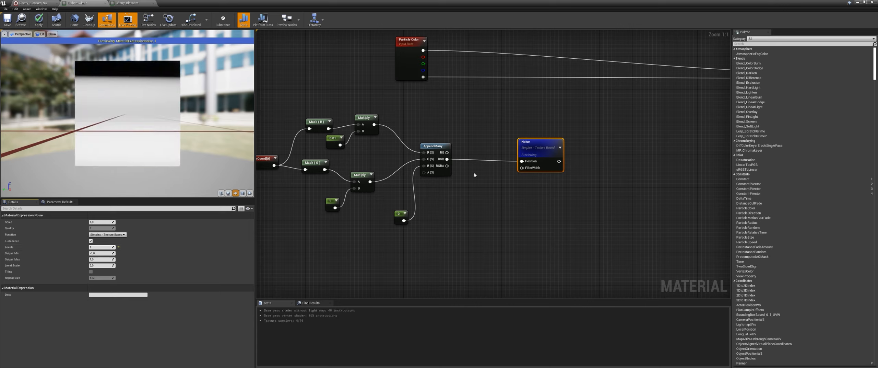
alt+click(521, 161)
right_click(552, 148)
click(482, 169)
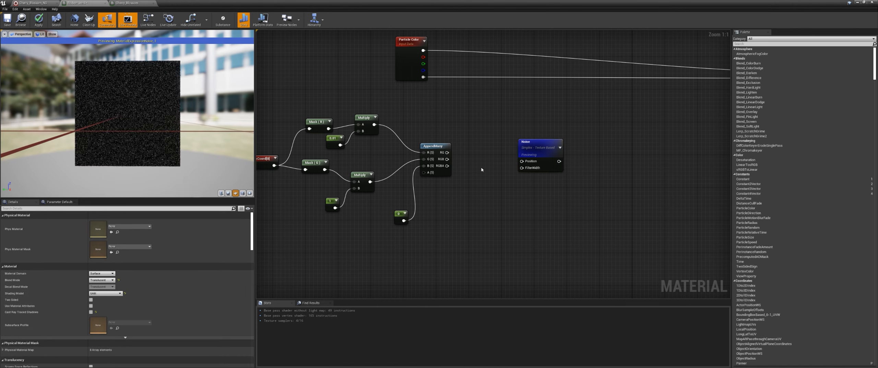
Set the Noise node's Scale to 0.01.
click(530, 149)
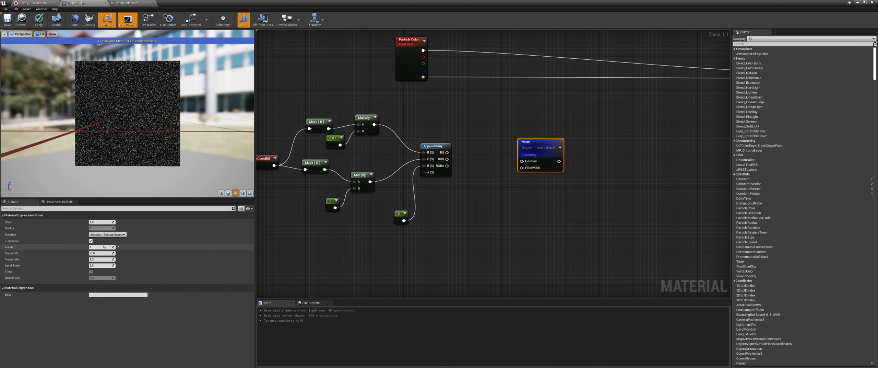
click(97, 222)
text(.01)
key(Return)
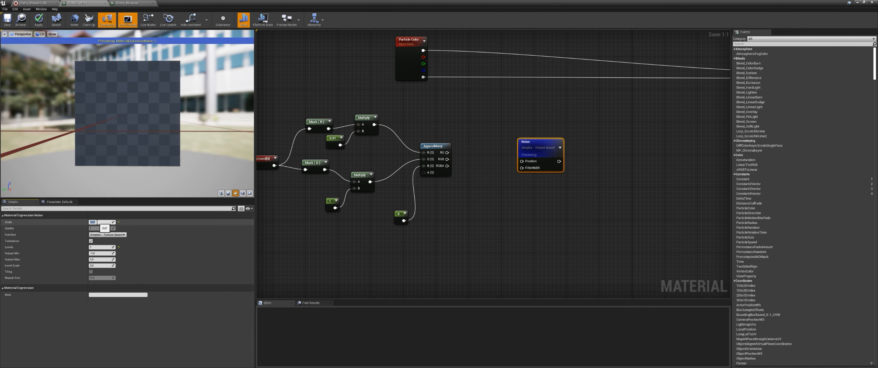
right_drag(481, 182, 458, 189)
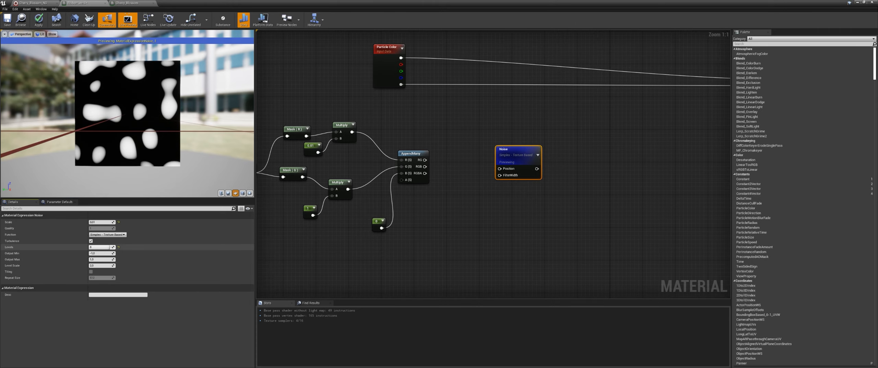
Set the Noise node's Levels to 2 and its Output Min to 0.
drag(104, 247, 110, 247)
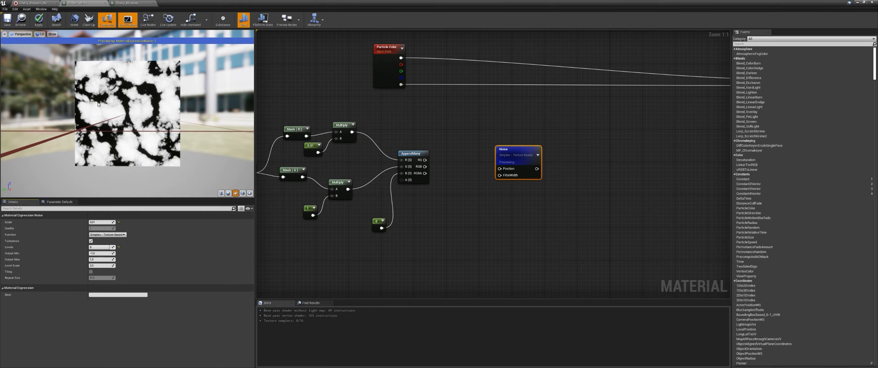
click(97, 246)
text(2)
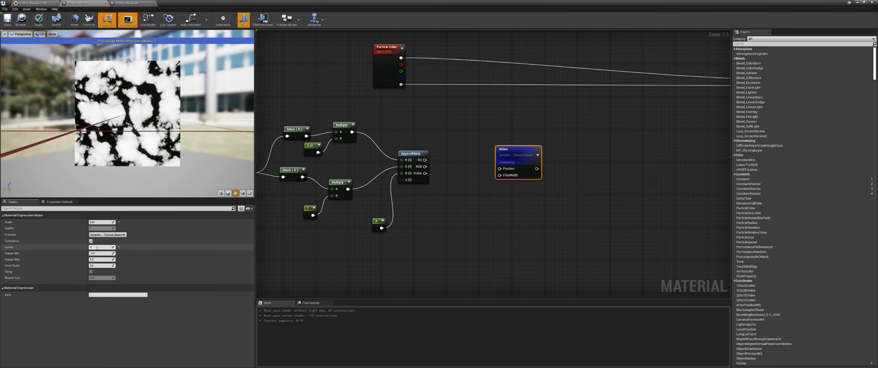
key(Return)
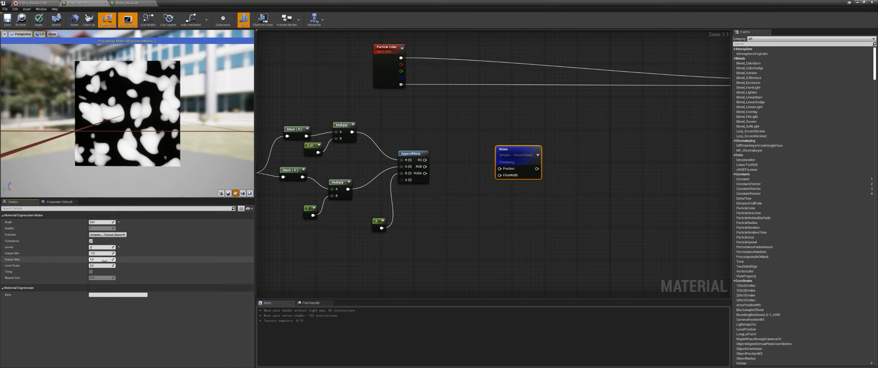
text(0)
key(Return)
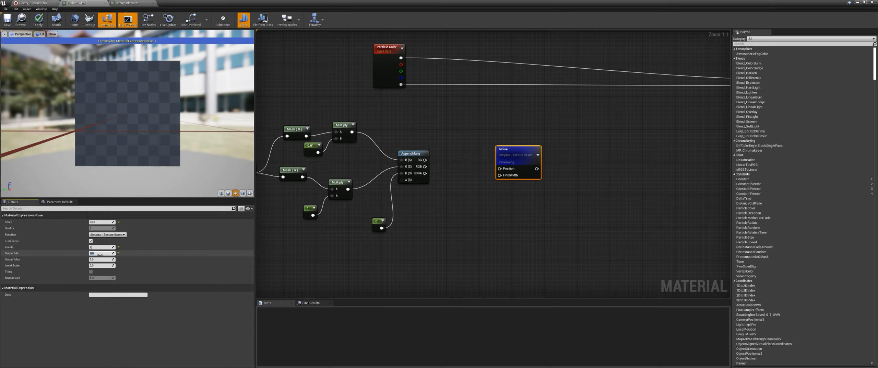
Move Noise closer to AppendMany and connect AppendMany's RGB output to Noise's Position input.
right_drag(486, 156, 486, 184)
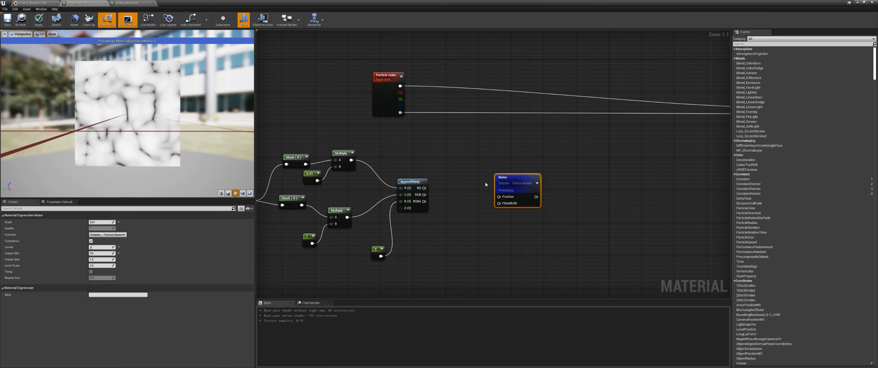
drag(504, 177, 483, 181)
drag(423, 194, 478, 201)
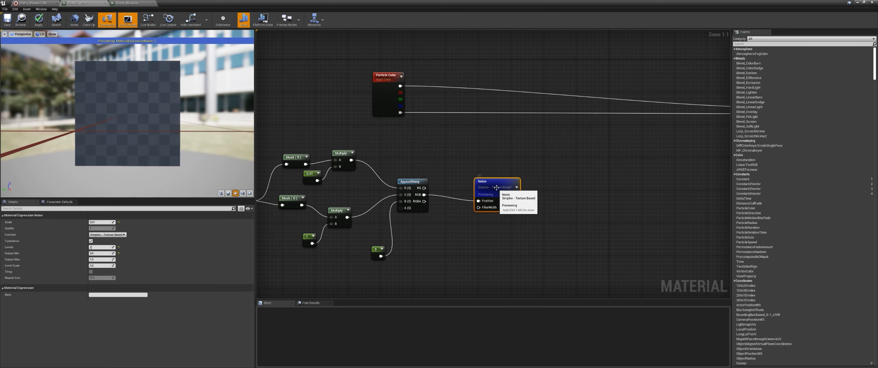
Add a Subtract node with the Noise output connected to its A input.
right_drag(523, 199, 427, 238)
drag(419, 240, 492, 179)
text(subtract)
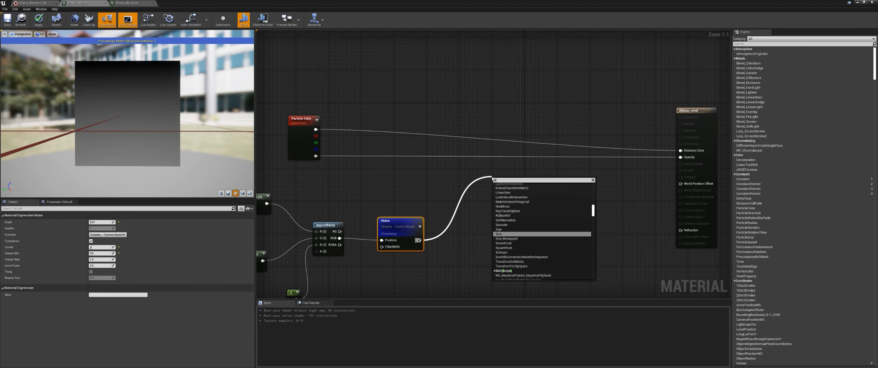
key(Return)
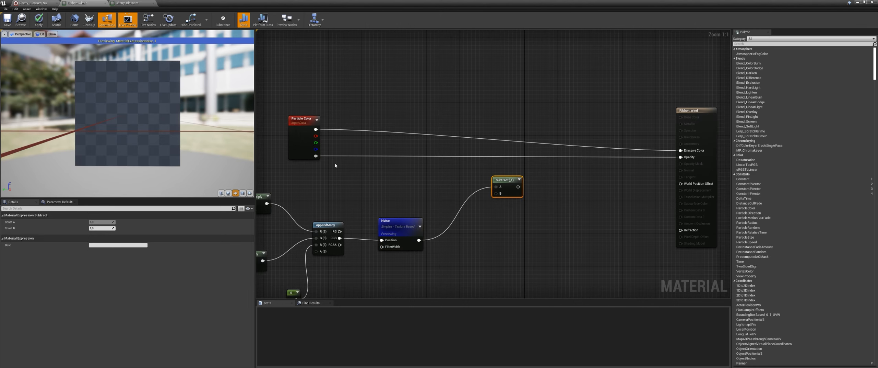
Examine the Color module's curve in the Empty emitter of Cherry_Blossom_NG, alongside the ribbon in the preview.
click(306, 133)
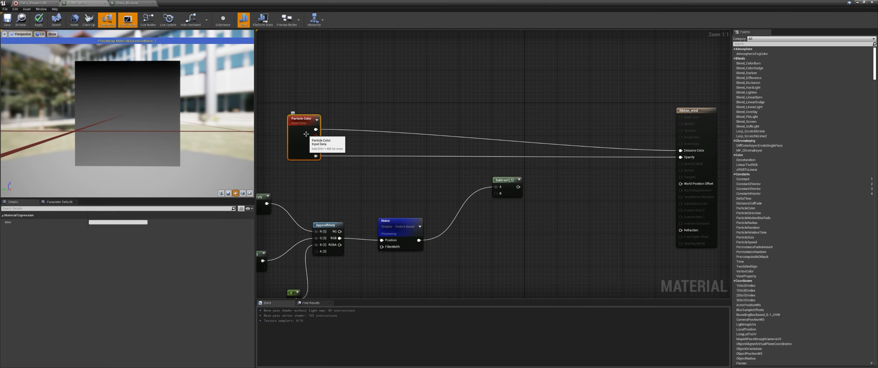
click(32, 4)
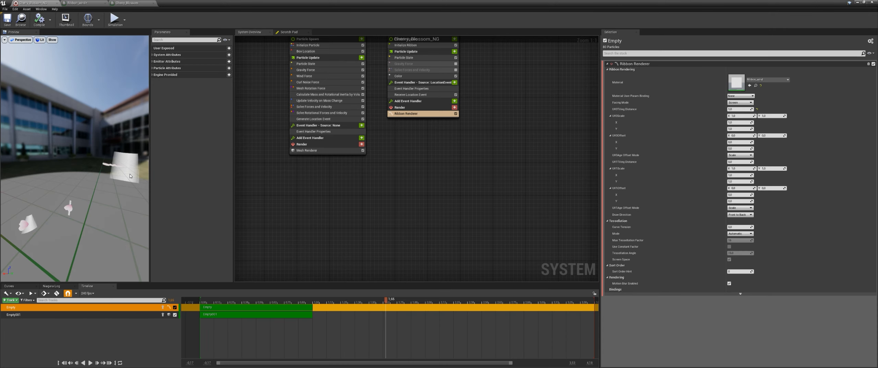
mouse_move(112, 177)
mouse_down()
mouse_move(137, 182)
mouse_move(105, 177)
mouse_up()
right_drag(413, 137, 413, 138)
right_drag(410, 61, 402, 137)
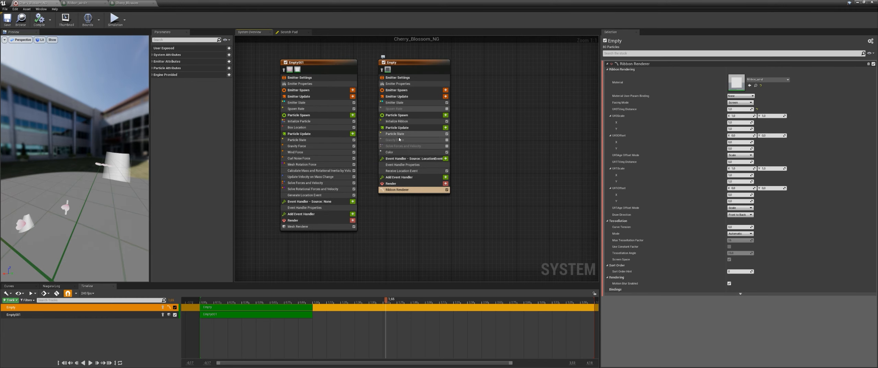
click(397, 153)
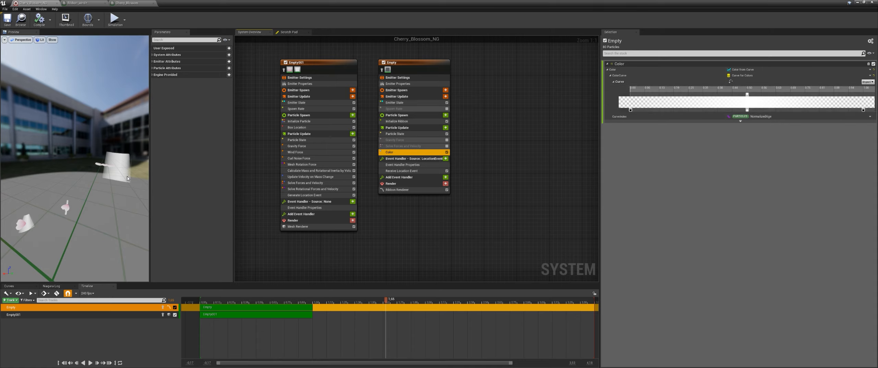
click(78, 3)
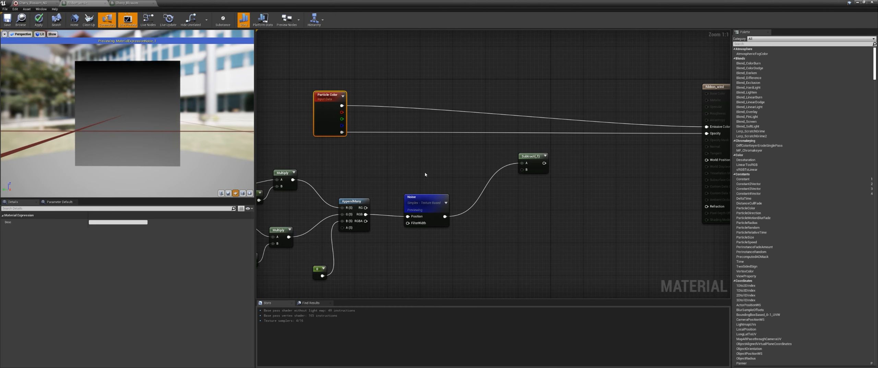
Connect Particle Color's alpha to Subtract's A, Noise to Subtract's B, and the Subtract output to Ribbon_wind's Opacity.
click(522, 160)
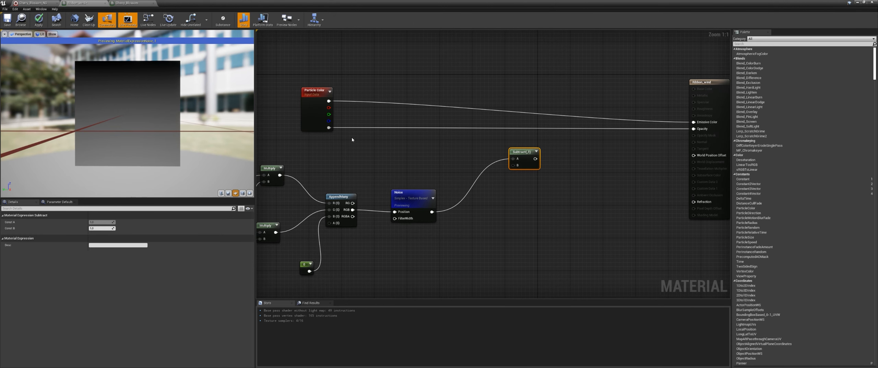
drag(337, 131, 513, 158)
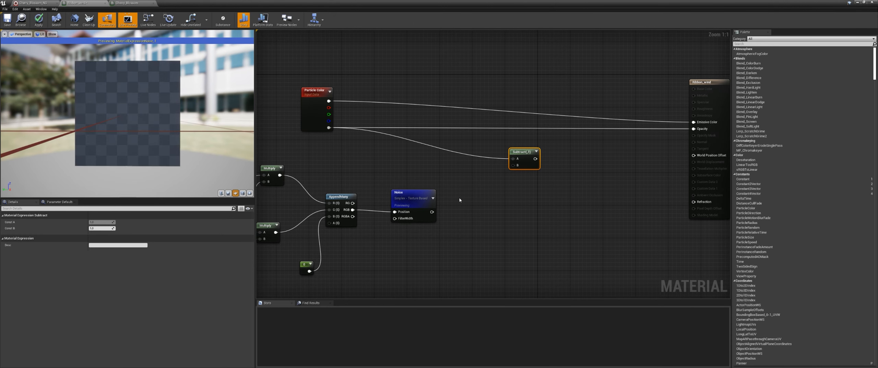
right_click(421, 202)
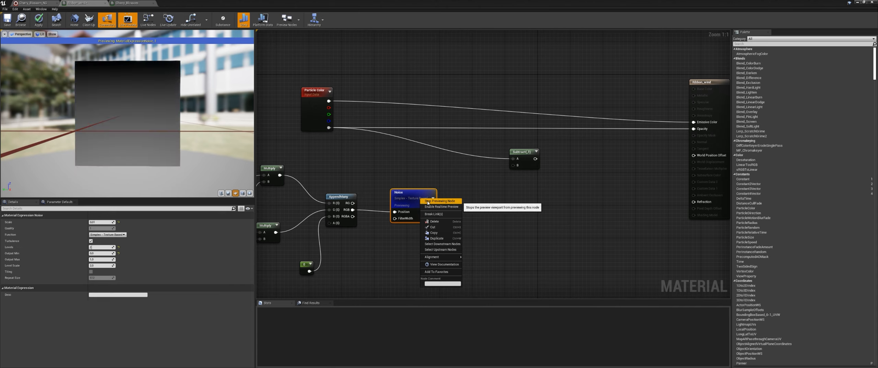
click(455, 152)
drag(432, 211, 513, 165)
right_drag(598, 181, 465, 195)
drag(398, 174, 560, 143)
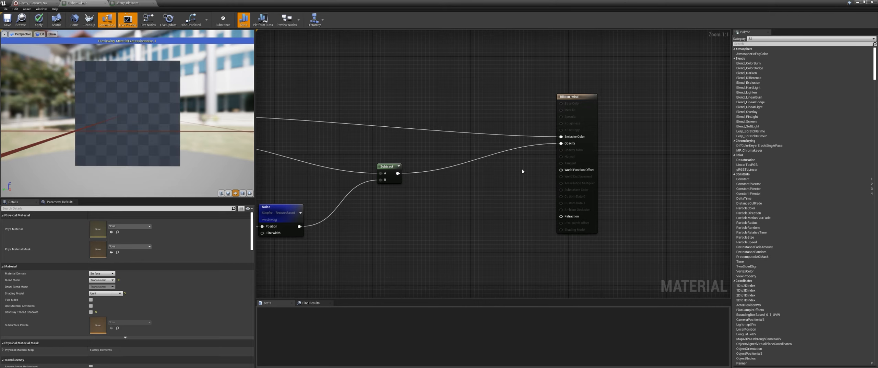
Apply the Ribbon_wind material changes and check the ribbons in the Cherry_Blossom_NG preview.
right_drag(522, 171, 594, 154)
click(38, 19)
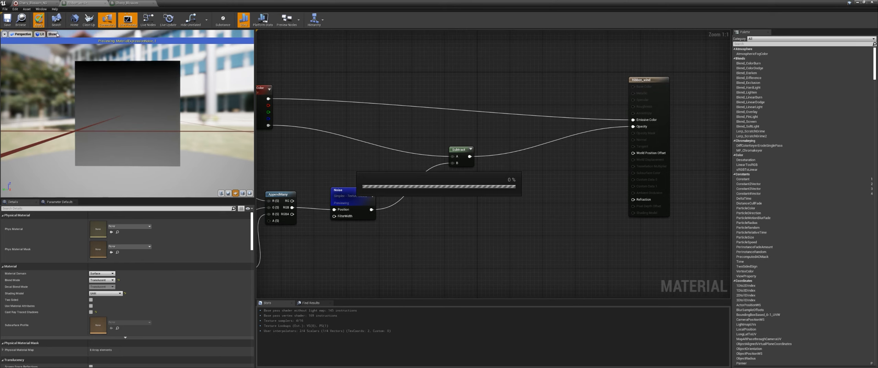
click(41, 3)
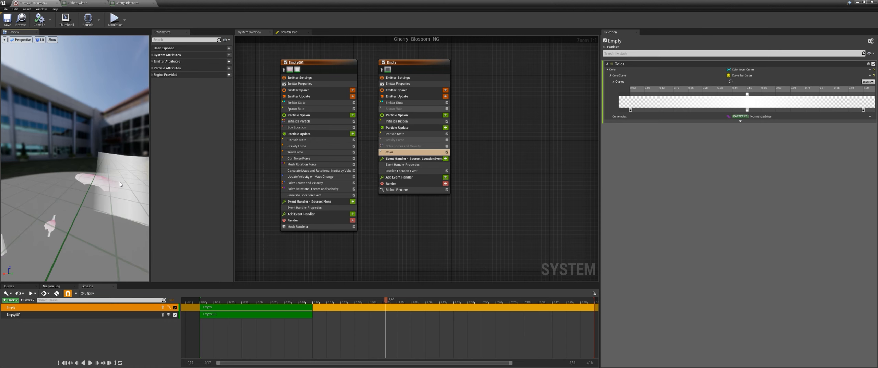
middle_drag(114, 179, 121, 186)
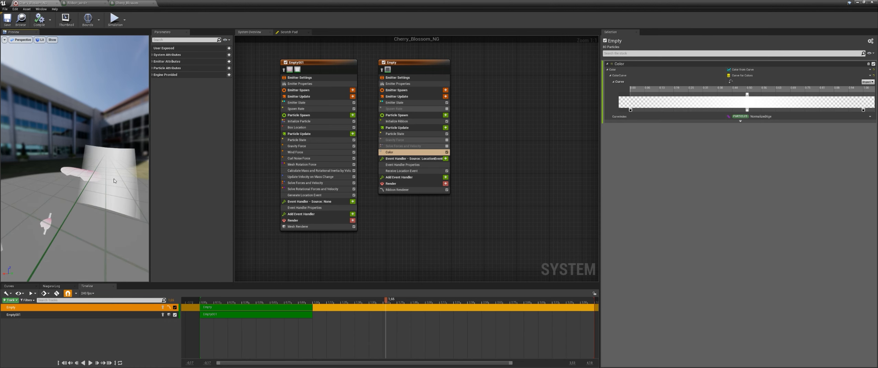
In Ribbon_wind, insert a Multiply node with B set to 10 between Noise and Subtract's B input, and apply the material.
click(81, 4)
drag(372, 209, 419, 200)
text(multi)
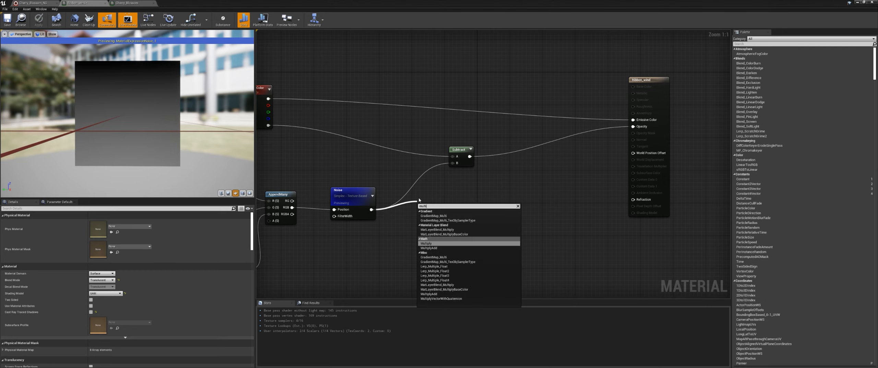
key(Return)
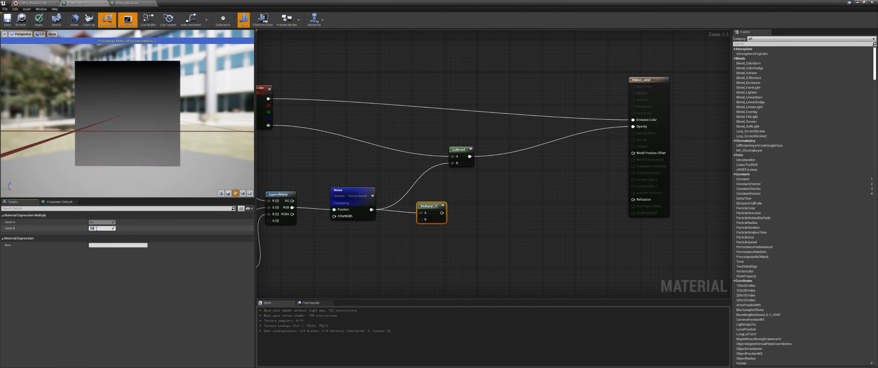
click(96, 228)
text(10)
key(Return)
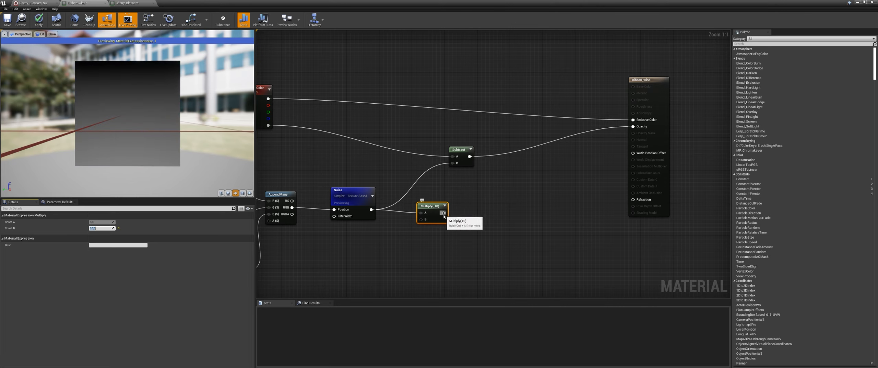
drag(443, 212, 455, 166)
right_drag(472, 228, 483, 244)
click(39, 20)
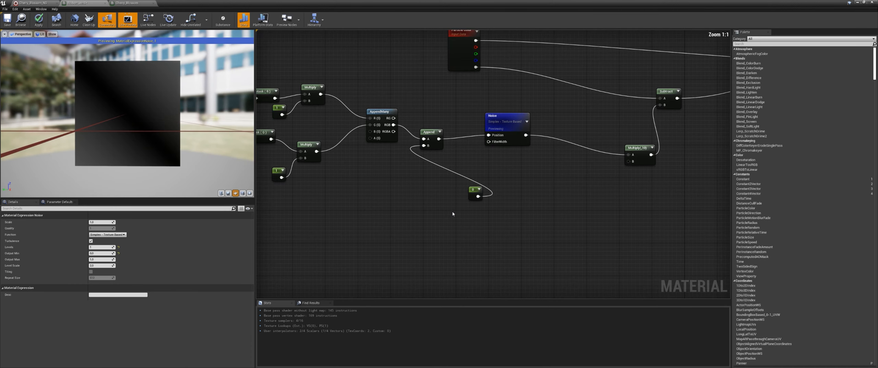
Set the Noise node's Scale to 1.
right_drag(472, 172, 450, 203)
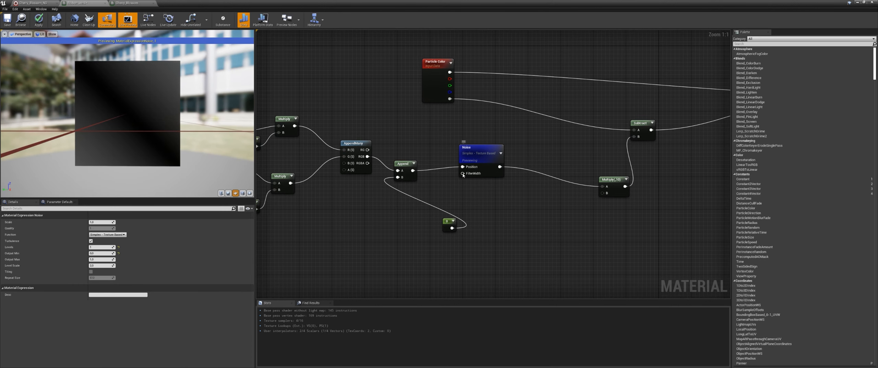
click(488, 170)
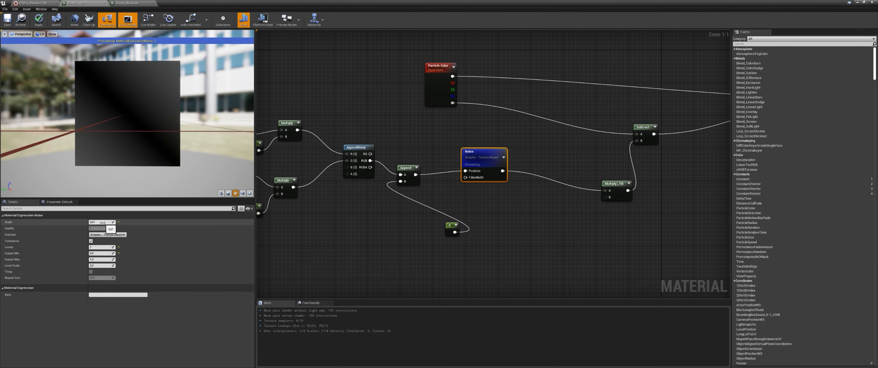
key(Return)
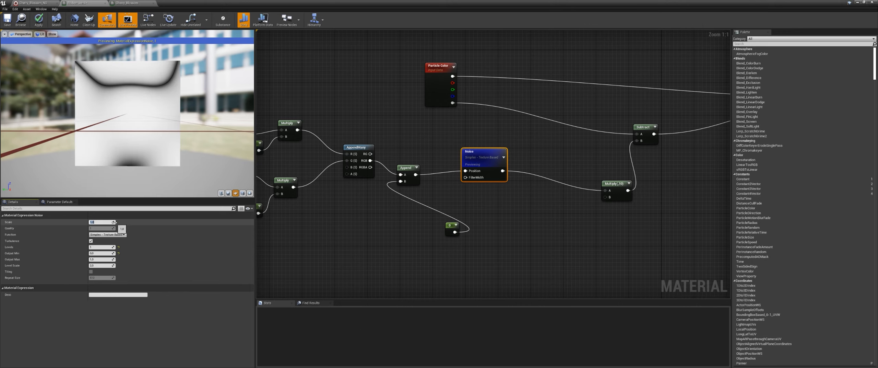
Remove the Append node, wiring the 0 constant into AppendMany's B input and AppendMany's RGB output into Noise's Position.
right_drag(313, 190, 329, 204)
right_drag(434, 228, 465, 227)
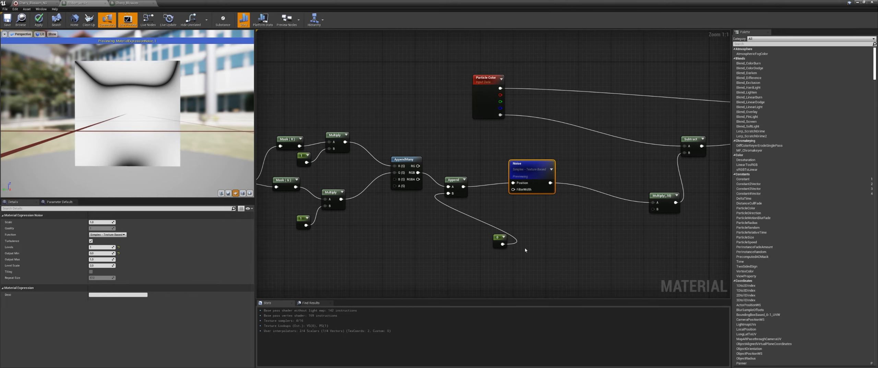
drag(499, 240, 414, 250)
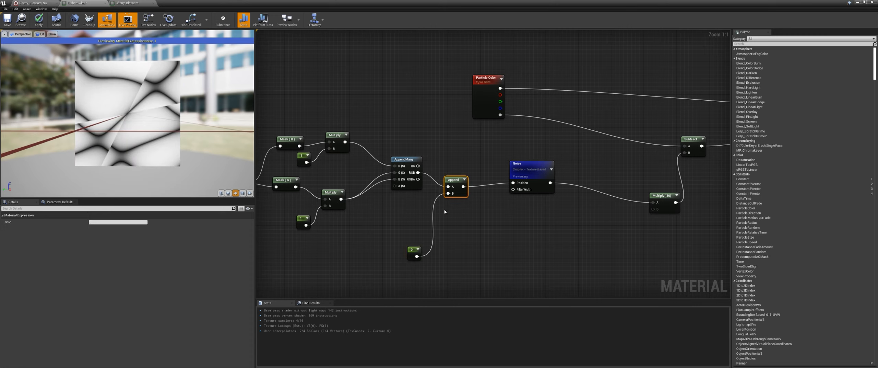
key(Delete)
click(413, 250)
key(Delete)
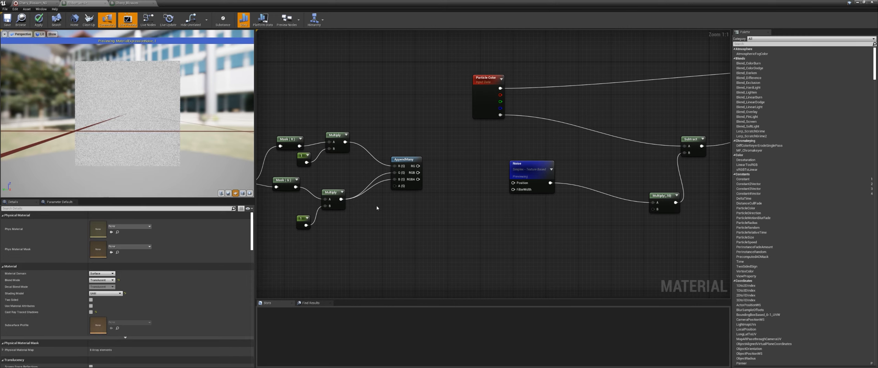
key(ctrl+z)
alt+click(395, 180)
drag(419, 258, 513, 183)
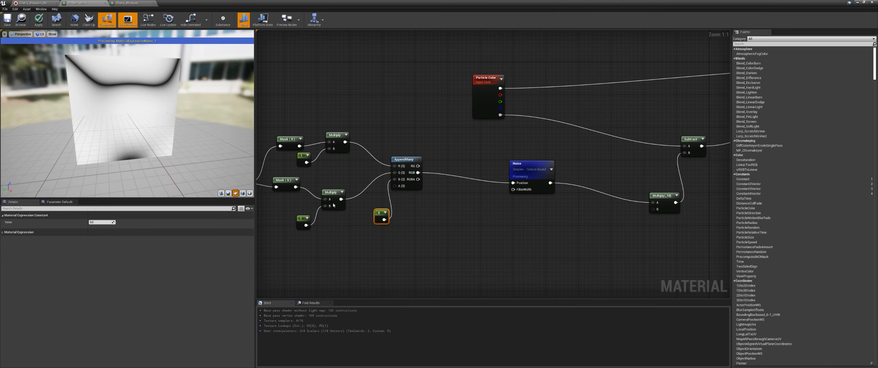
Set the constant multiplied with the Mask (R) output to 0.01.
right_drag(331, 202, 463, 205)
click(434, 222)
click(434, 161)
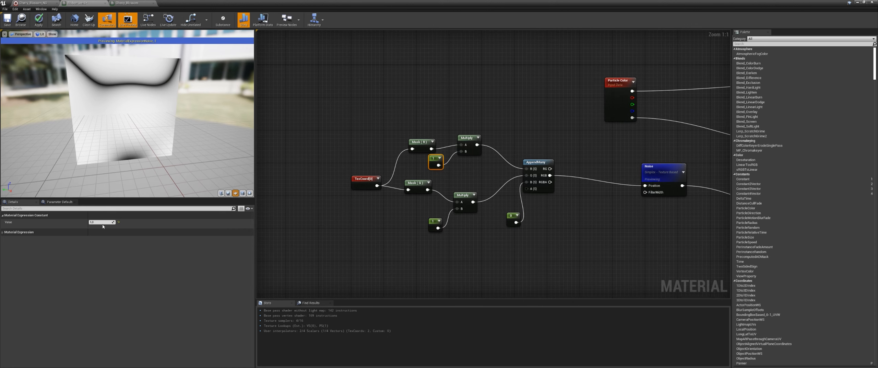
click(102, 221)
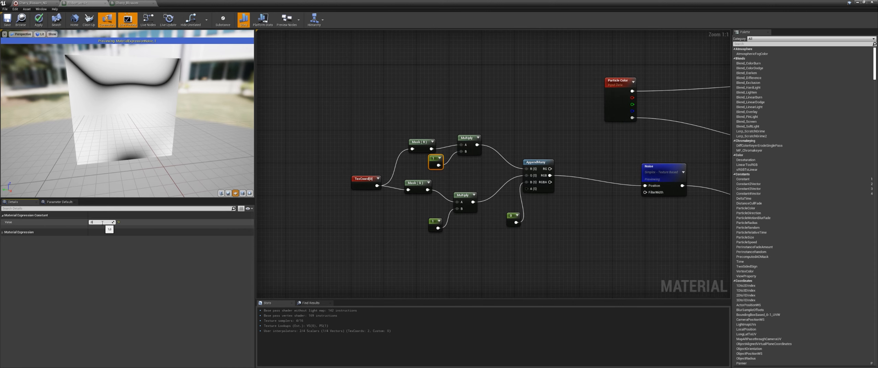
text(0.01)
key(Return)
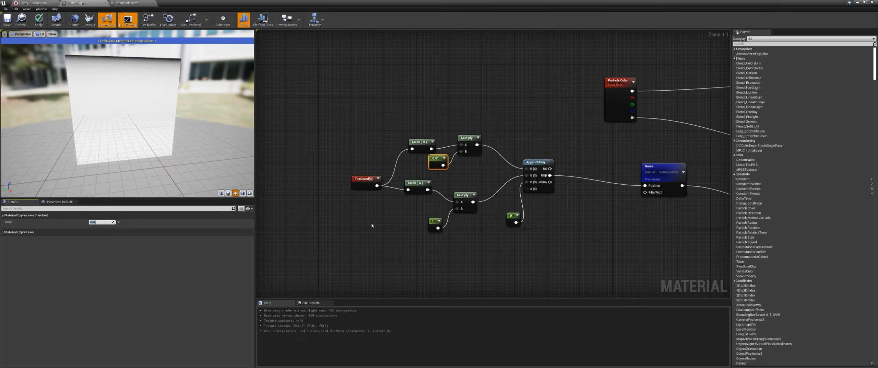
Set the constant multiplied with the Mask (G) output to 1.6.
click(434, 224)
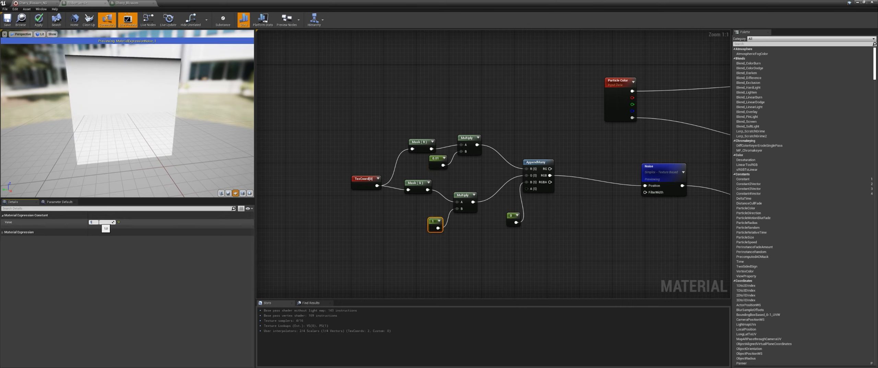
click(103, 221)
text(1.6)
key(Return)
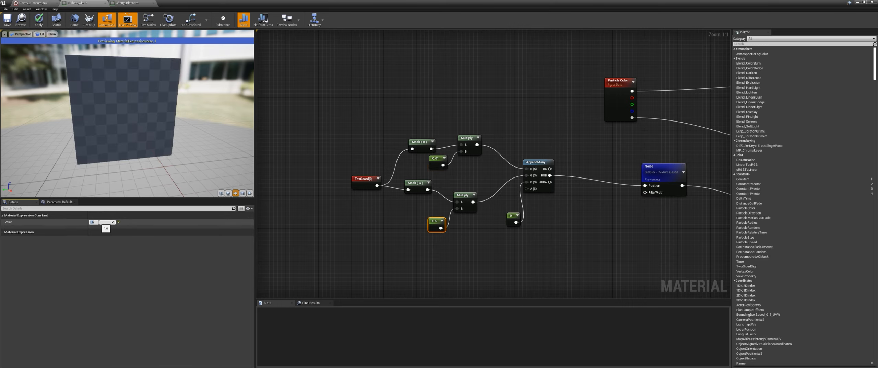
right_drag(584, 205, 499, 203)
right_drag(552, 219, 505, 216)
right_drag(367, 223, 409, 224)
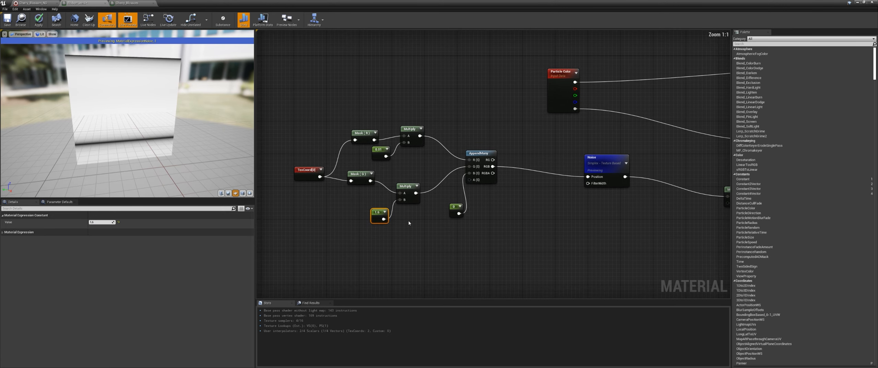
Check both Mask nodes' channels and try a value of about 5 for the constant on the Mask (G) branch.
drag(359, 181, 358, 185)
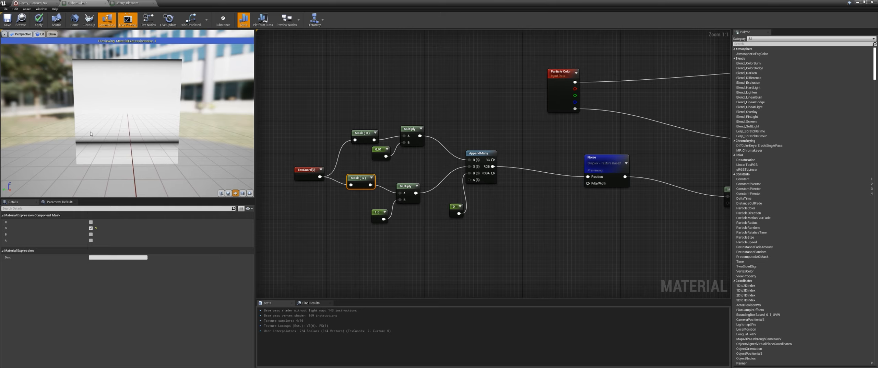
click(357, 135)
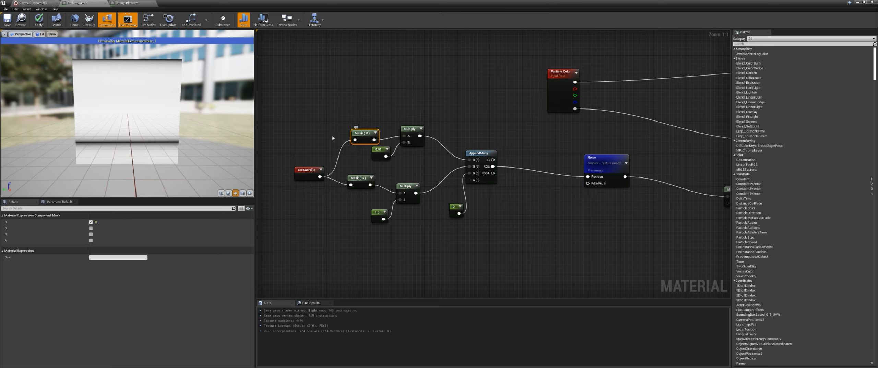
click(378, 213)
drag(99, 223, 101, 222)
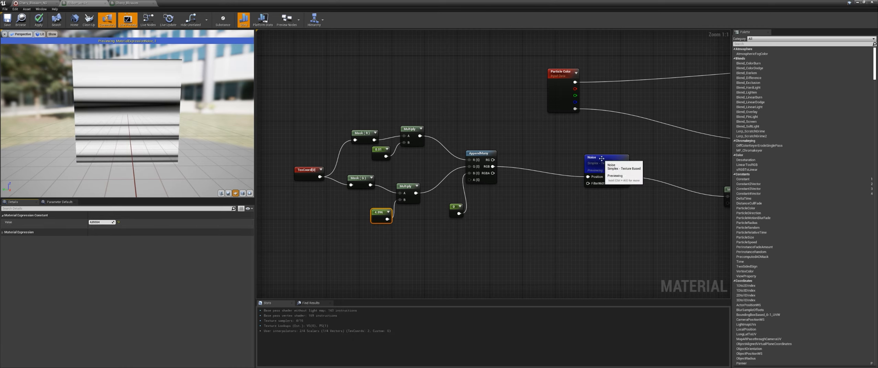
drag(603, 170, 599, 165)
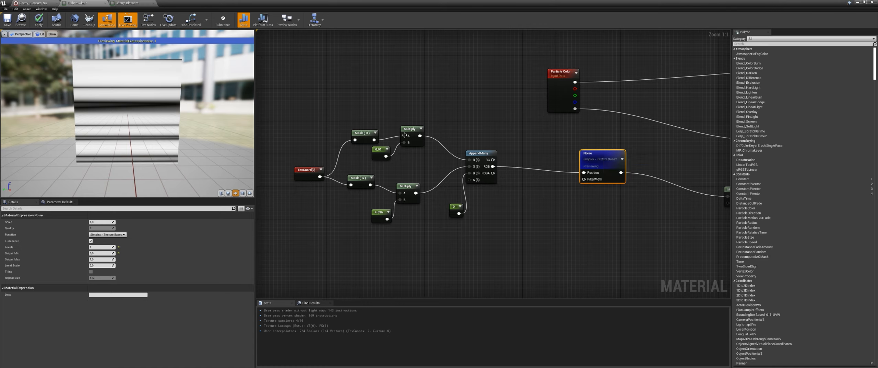
Restore the constant on the Mask (G) branch to 1.6.
click(382, 215)
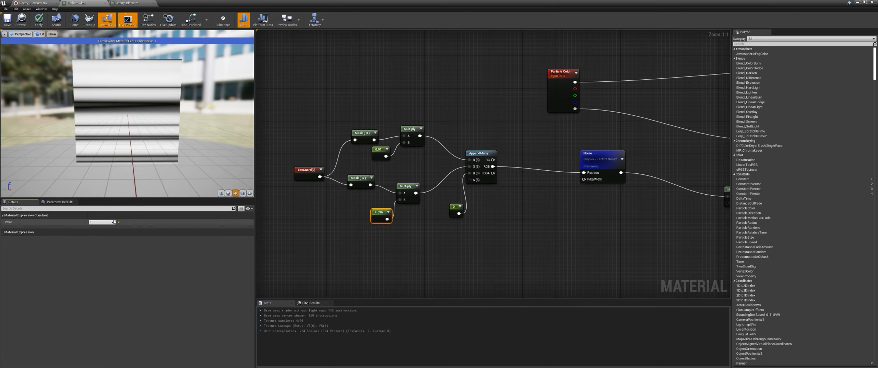
click(113, 221)
text(1.6)
key(Return)
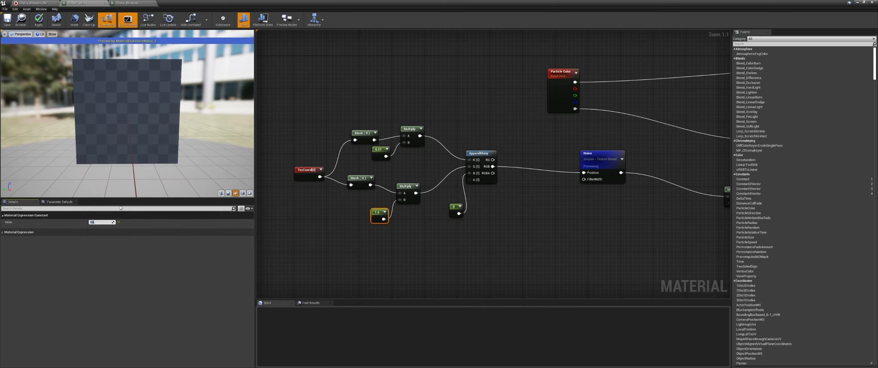
Move the Noise node closer to AppendMany and bring the Multiply node after it closer to Noise.
right_drag(558, 223, 461, 220)
drag(497, 151, 456, 152)
right_drag(538, 191, 475, 185)
drag(577, 182, 511, 159)
right_drag(467, 168, 486, 183)
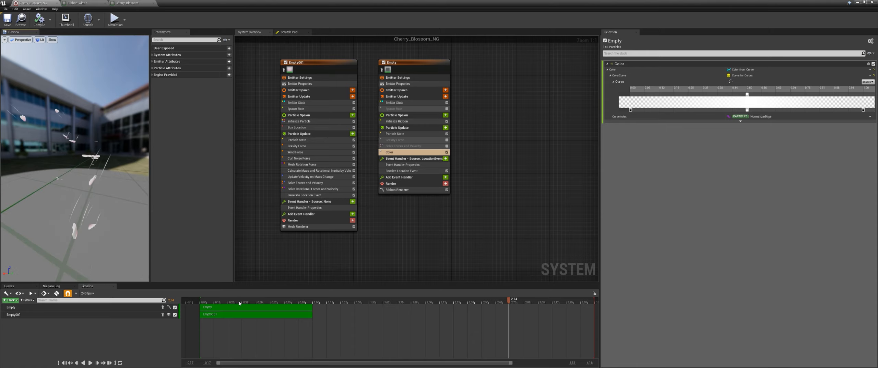
Scrub the Cherry_Blossom_NG system's timeline and examine the petals' ribbon trails in the preview from several distances.
drag(240, 302, 349, 301)
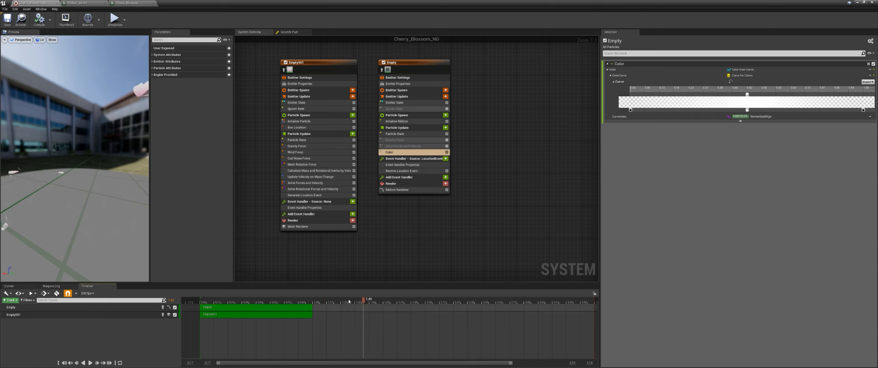
mouse_move(82, 196)
middle_down()
mouse_move(80, 172)
mouse_move(72, 192)
middle_up()
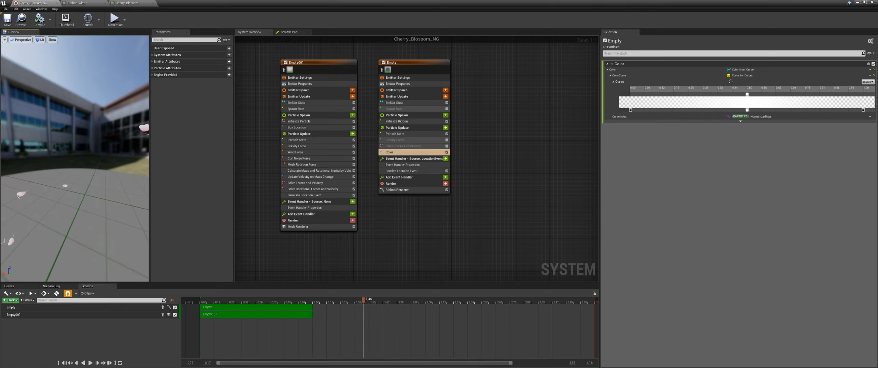
scroll(67, 210, up, 3)
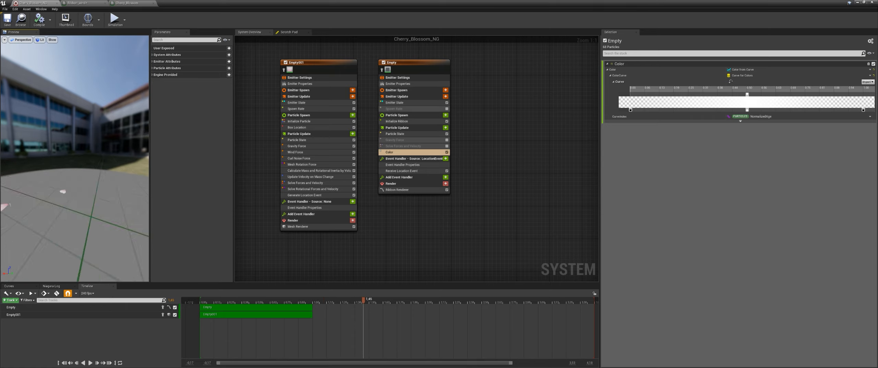
scroll(75, 192, down, 3)
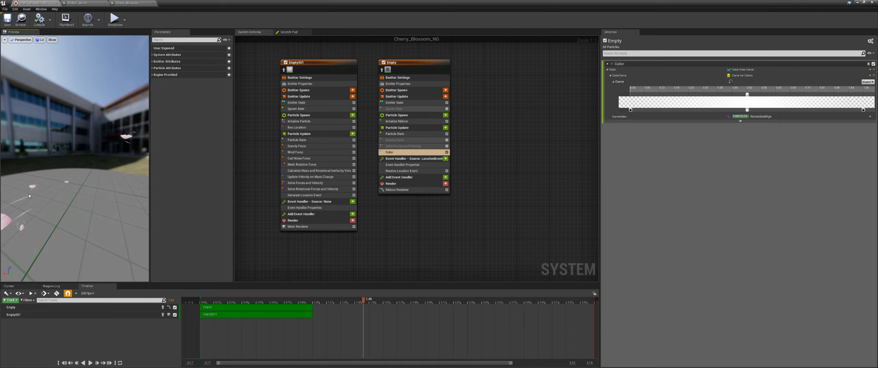
drag(364, 299, 404, 300)
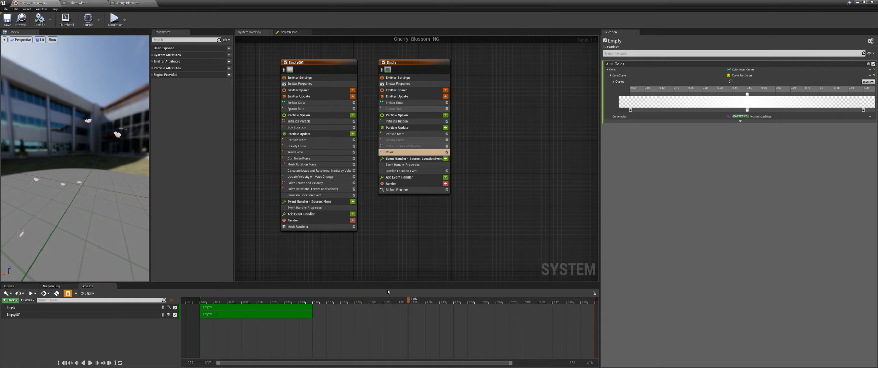
Return to the ribbon material and add a Particle Position node below the TexCoord branches.
click(127, 3)
right_drag(404, 196, 551, 187)
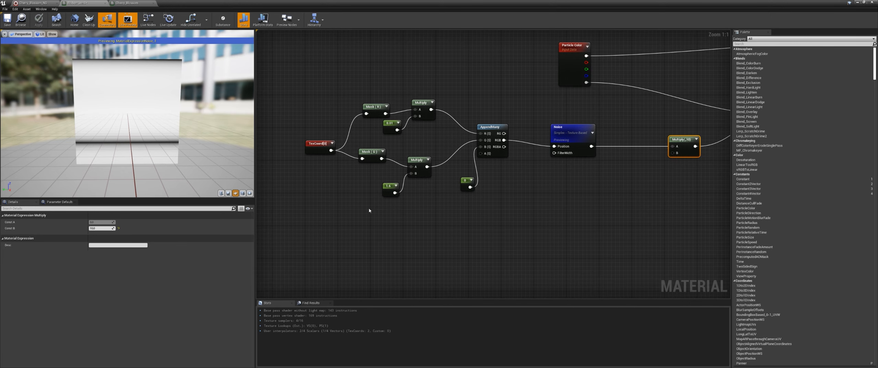
right_click(367, 210)
text(particle)
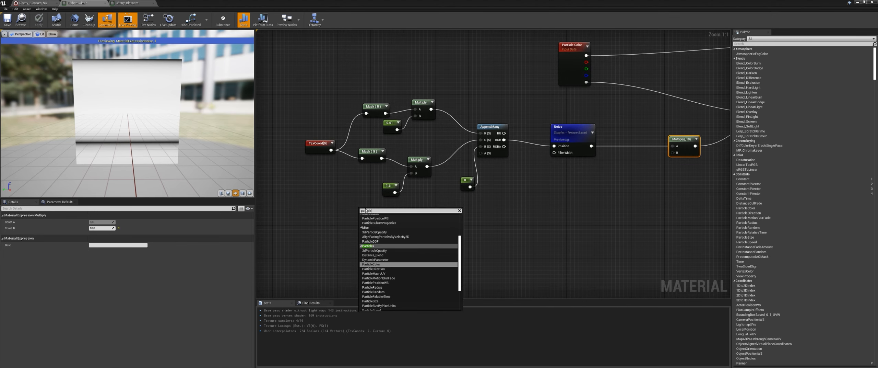
text(pos)
key(Return)
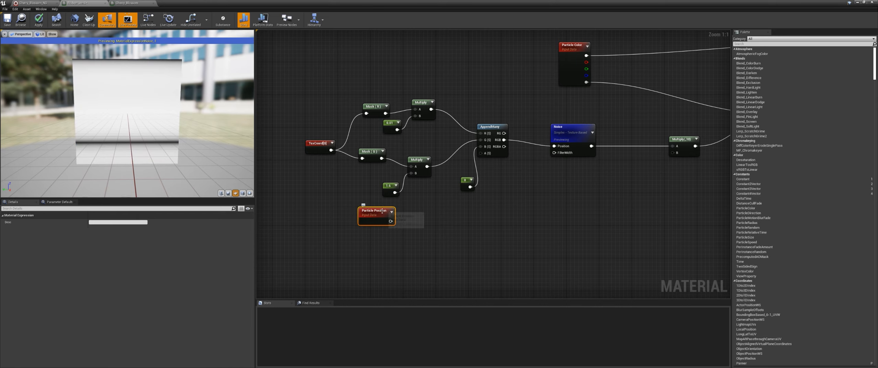
drag(382, 211, 362, 213)
right_drag(394, 221, 376, 221)
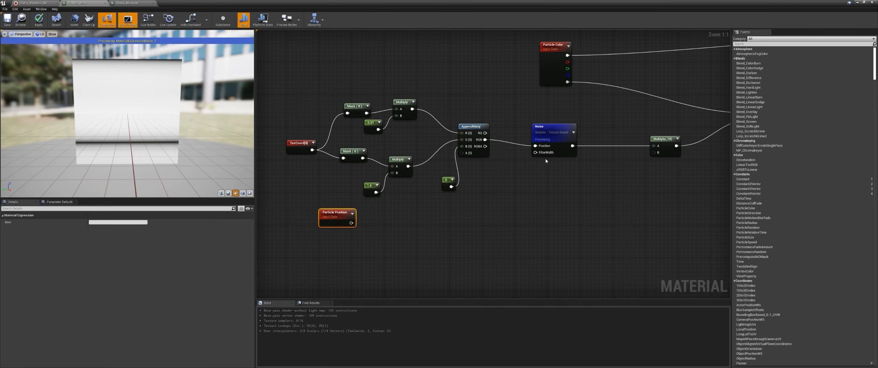
Move the Noise node closer to its Multiply node and group the TexCoord-to-AppendMany nodes in a comment titled "noise strech".
drag(547, 151, 604, 155)
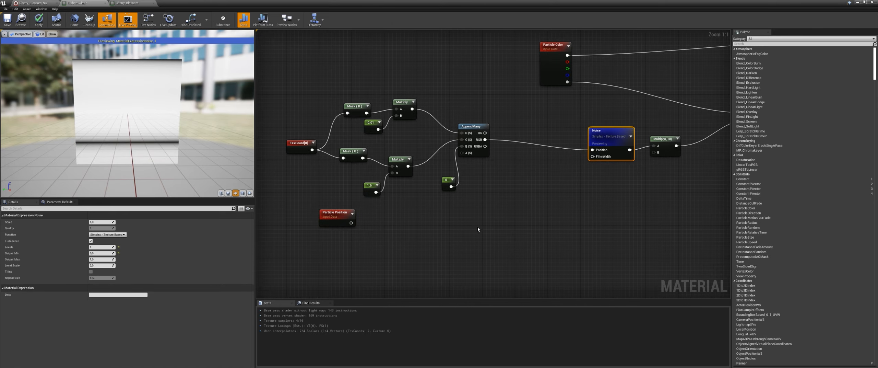
drag(497, 96, 308, 191)
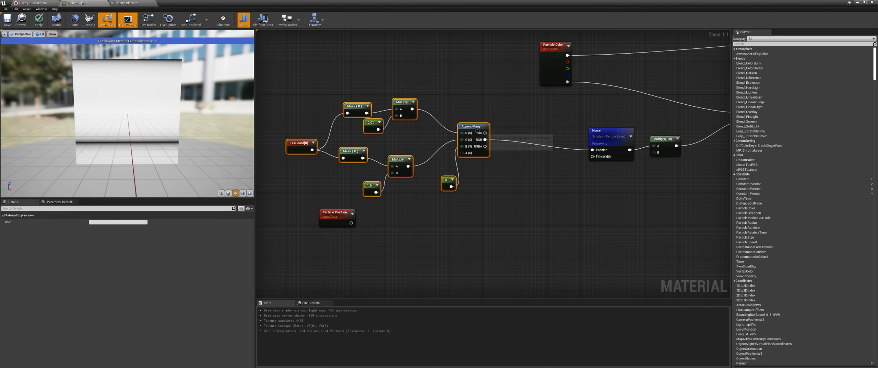
drag(477, 131, 432, 111)
right_drag(443, 162, 497, 190)
key(c)
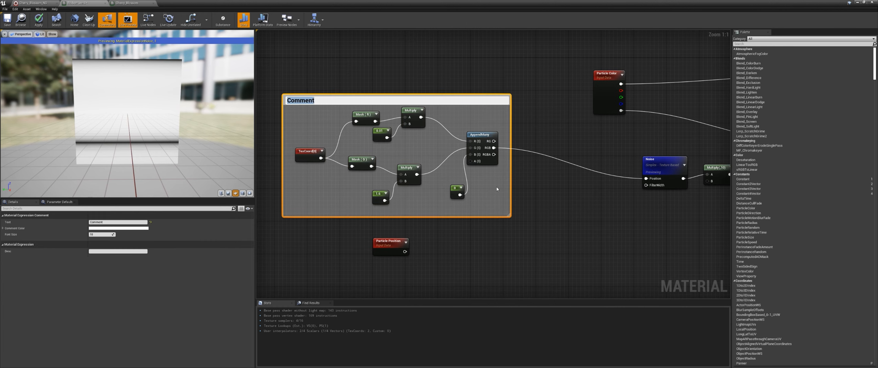
text(noise strech)
key(Return)
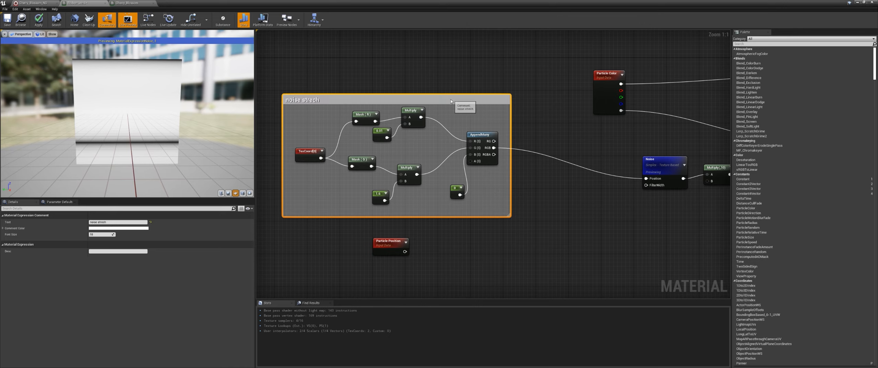
drag(451, 101, 439, 97)
Insert an Add node that sums the AppendMany RGB output with Particle Position and feeds the Noise node's Position input.
right_drag(459, 136, 419, 126)
right_drag(476, 181, 443, 170)
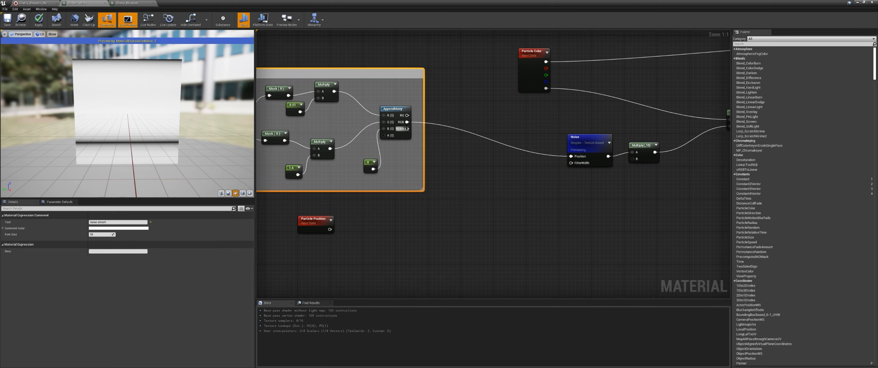
drag(407, 121, 476, 138)
text(add)
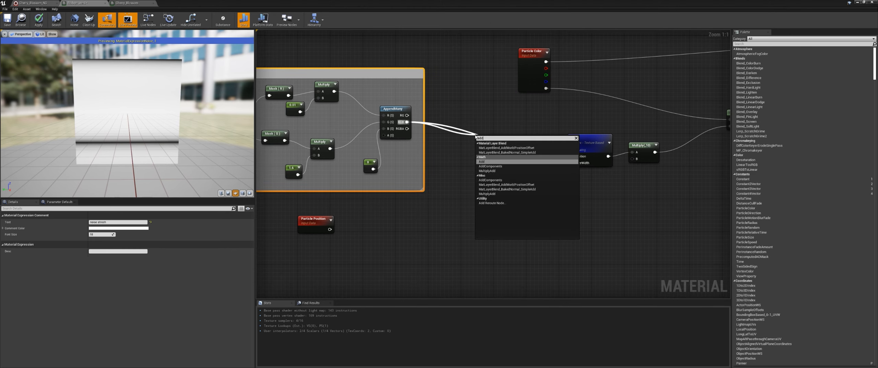
click(498, 162)
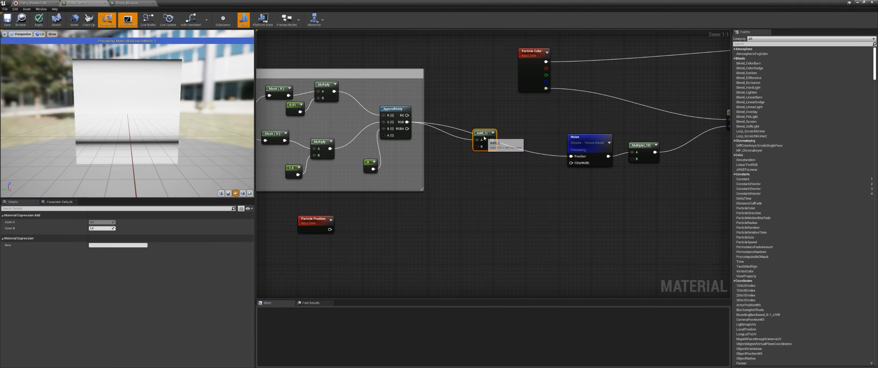
drag(329, 229, 477, 146)
right_drag(487, 140, 459, 142)
drag(460, 143, 543, 157)
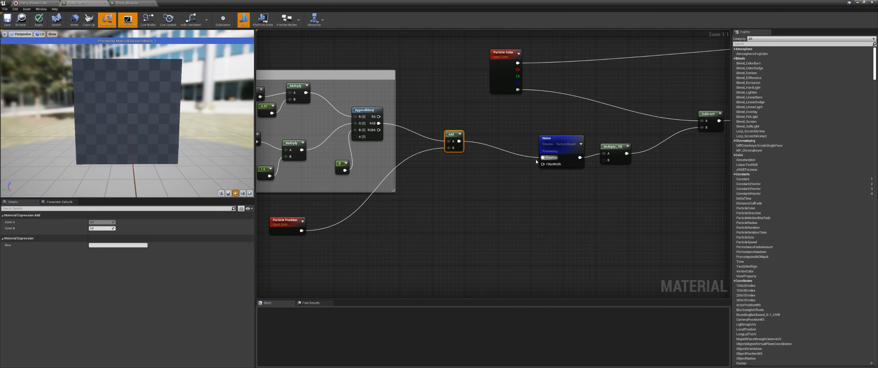
Apply the material changes and check the result in the Cherry_Blossom_NG system preview.
click(38, 20)
click(43, 3)
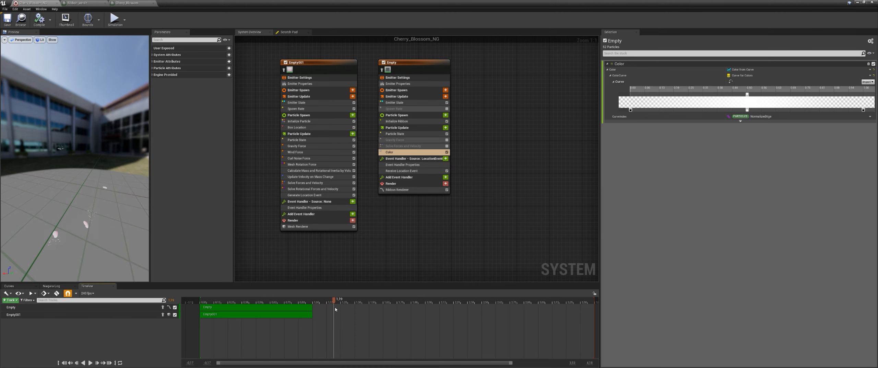
click(96, 3)
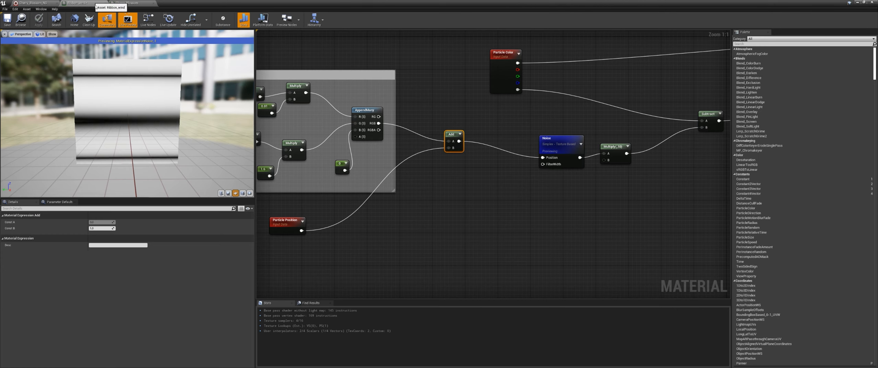
Insert a Multiply node between Particle Position and the B input of the Add node.
right_drag(363, 202, 427, 164)
drag(366, 192, 439, 188)
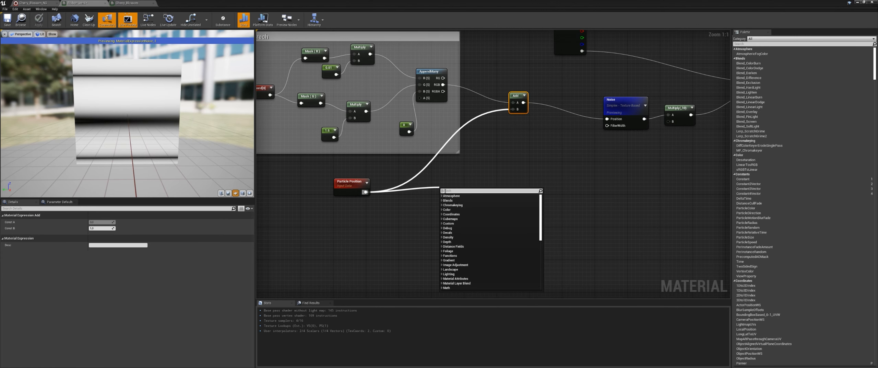
text(mul)
key(Return)
drag(467, 199, 513, 109)
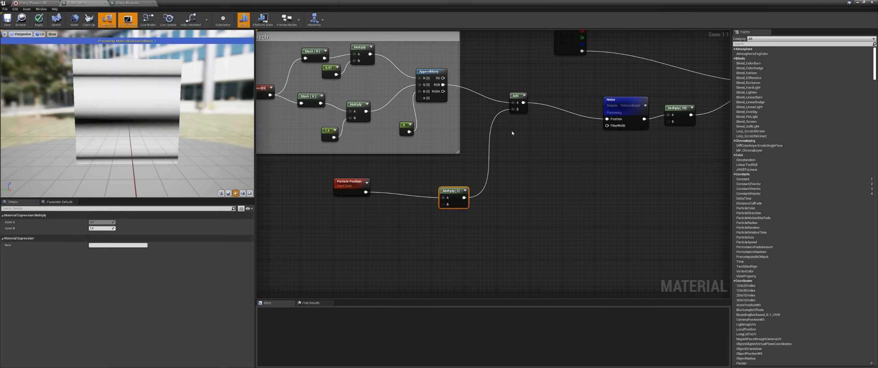
drag(454, 201, 443, 196)
Set Const B of the new Multiply node to 0.005 and apply the material.
click(99, 226)
text(0.005)
key(Return)
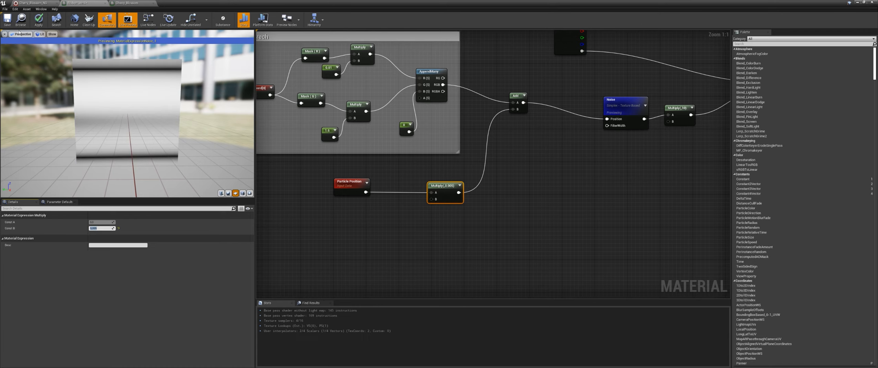
click(40, 23)
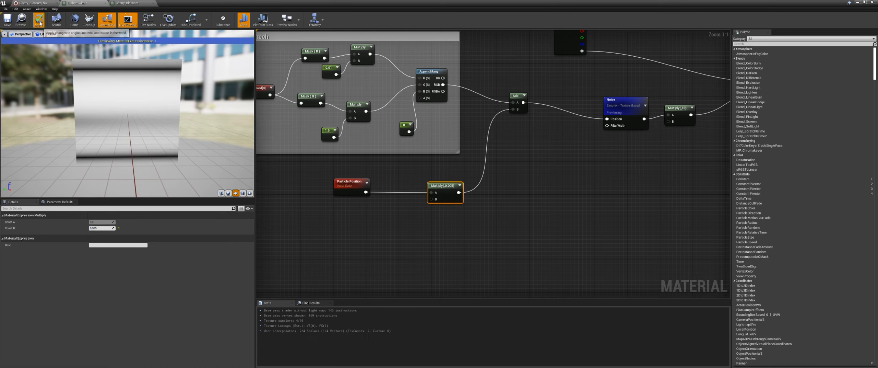
Examine the particle ribbons in the Cherry_Blossom_NG system preview while scrubbing its timeline.
click(44, 3)
drag(339, 300, 503, 309)
drag(70, 224, 101, 233)
drag(257, 301, 499, 307)
Move the editor window off the level viewport and examine the blossom particles and ribbons above the floor from several angles.
drag(359, 5, 877, 77)
middle_drag(402, 169, 391, 168)
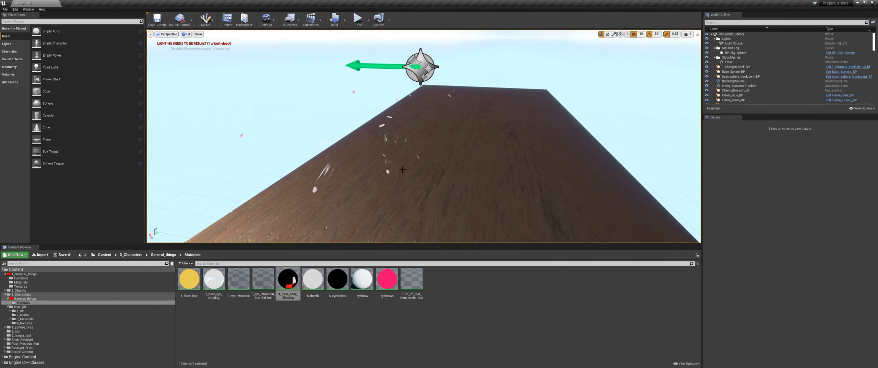
right_drag(402, 170, 418, 174)
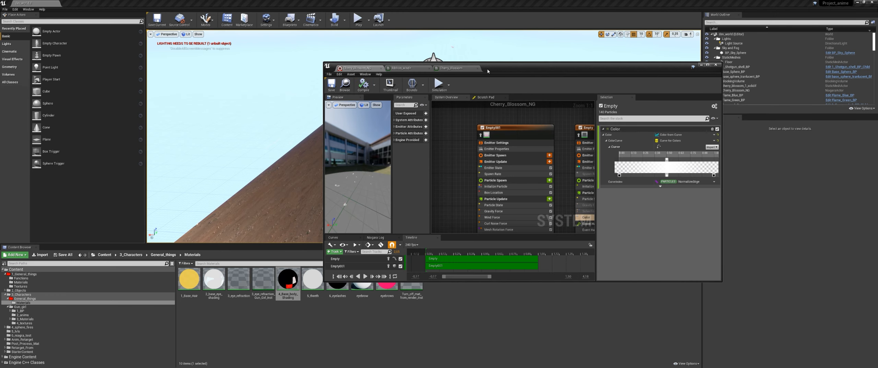
click(402, 68)
drag(526, 67, 871, 64)
click(760, 133)
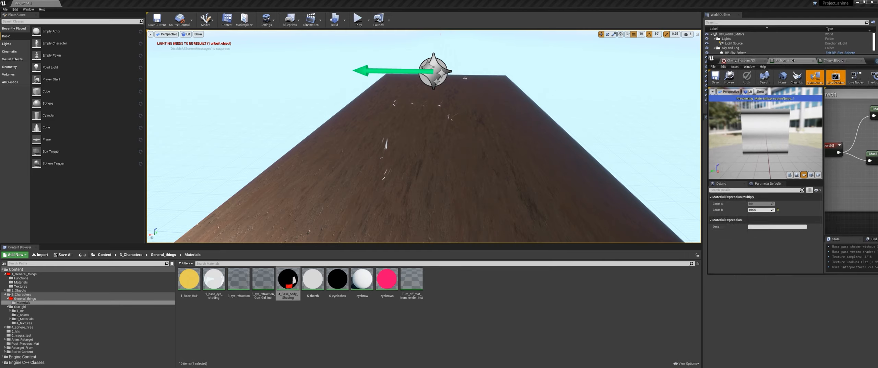
right_drag(443, 151, 468, 142)
right_drag(452, 182, 459, 171)
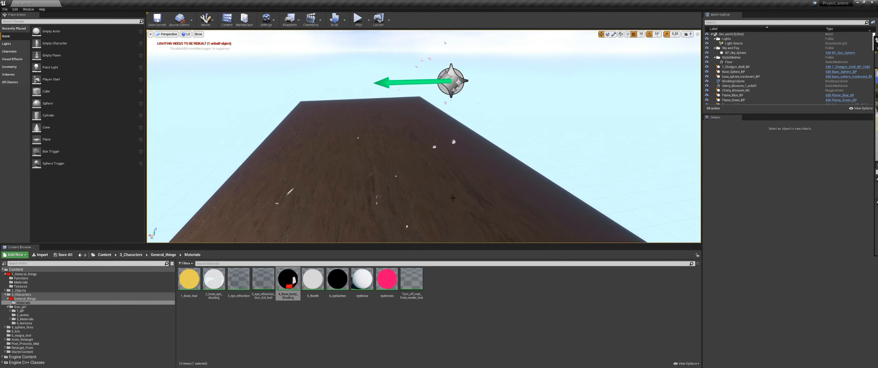
right_drag(450, 201, 441, 177)
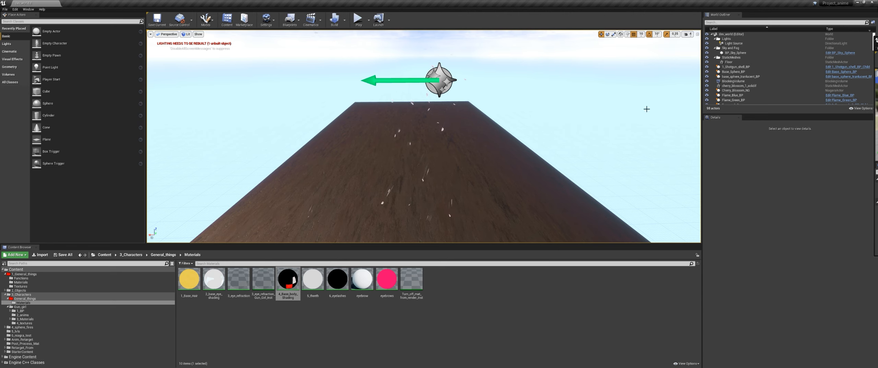
Bring the Cherry_Blossom_NG system beside the level viewport and compare the ribbons in both views.
drag(877, 40, 625, 116)
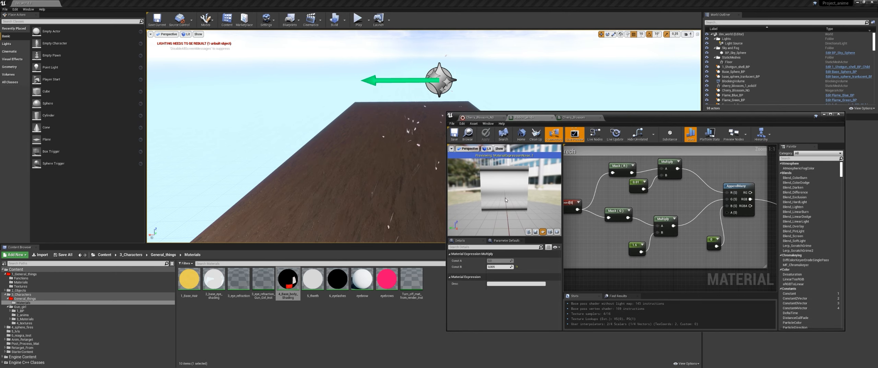
click(480, 117)
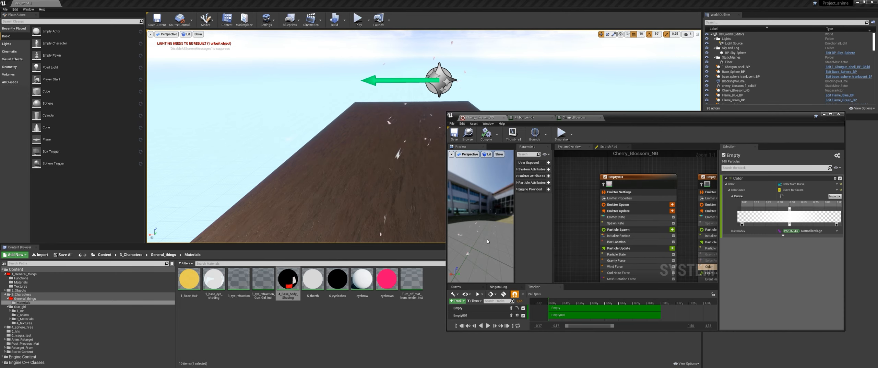
drag(482, 237, 480, 247)
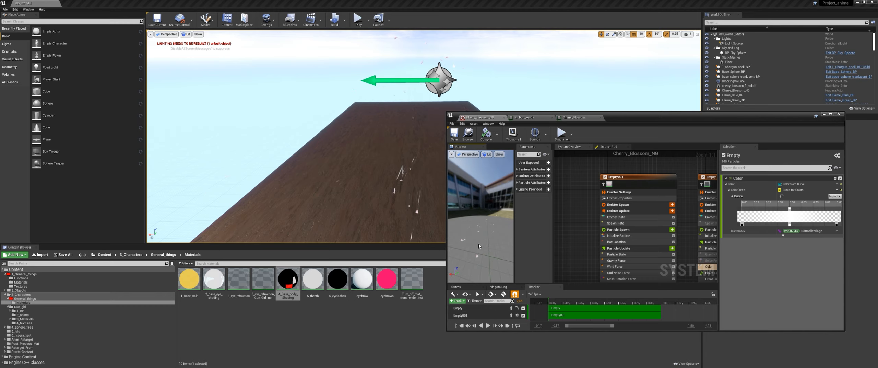
right_drag(370, 186, 383, 169)
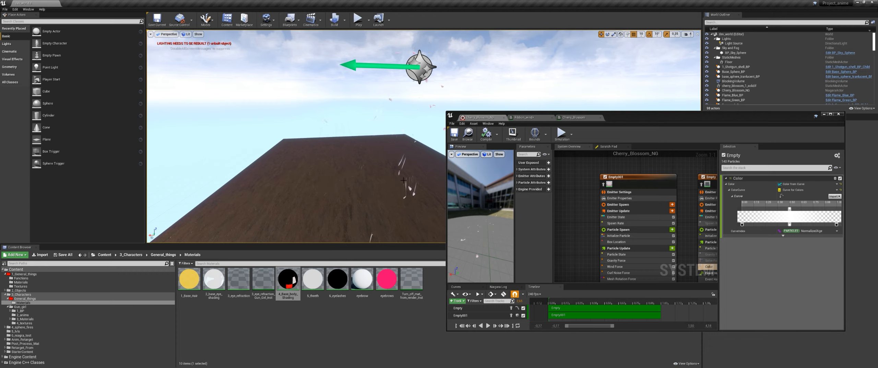
right_drag(425, 210, 426, 210)
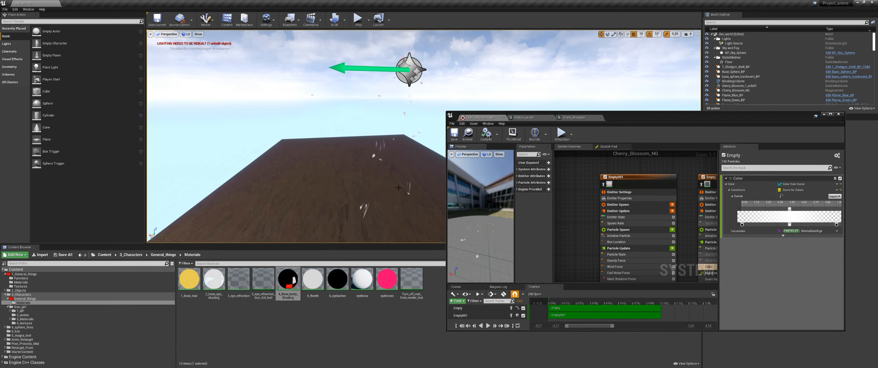
right_click(415, 169)
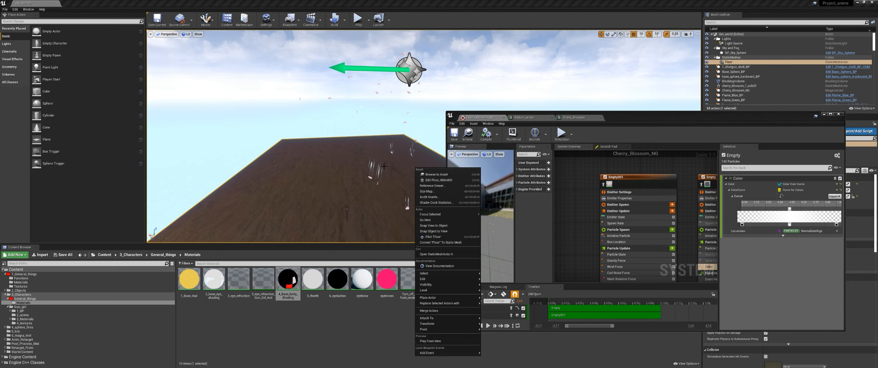
Maximize the Niagara editor and inspect the Empty emitter's Color module alongside the system preview.
drag(626, 121, 631, 1)
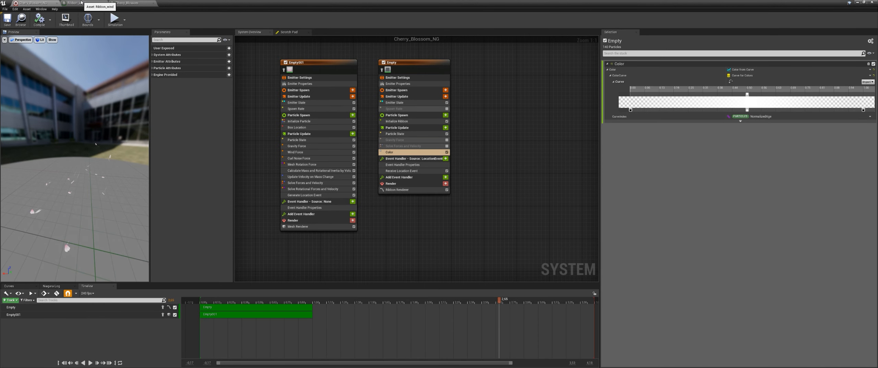
click(325, 70)
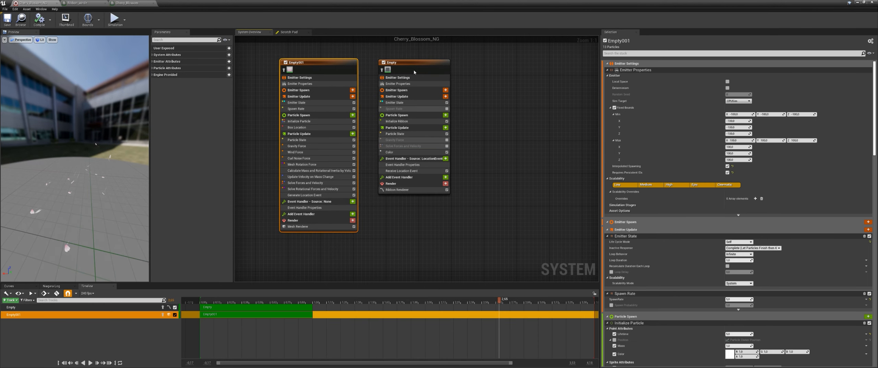
click(395, 152)
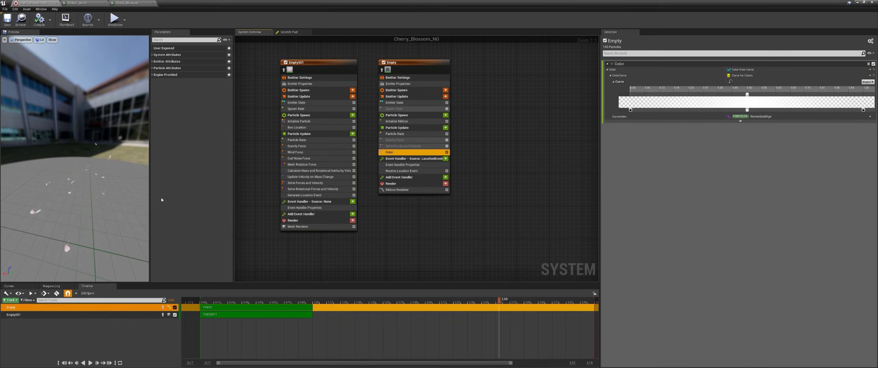
drag(102, 132, 84, 190)
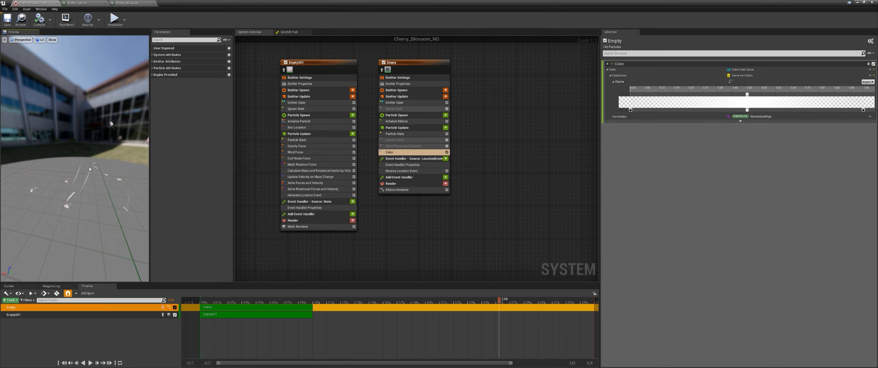
Return to the Ribbon_wind material and paste a copy of the TexCoord node below the Particle Position node.
click(88, 4)
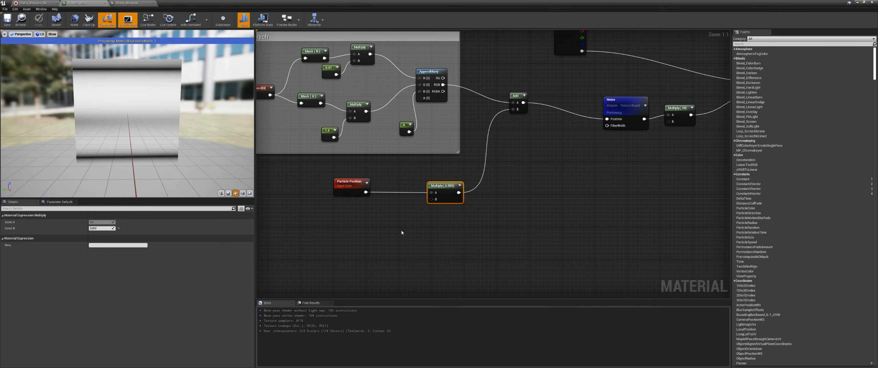
right_drag(401, 231, 426, 169)
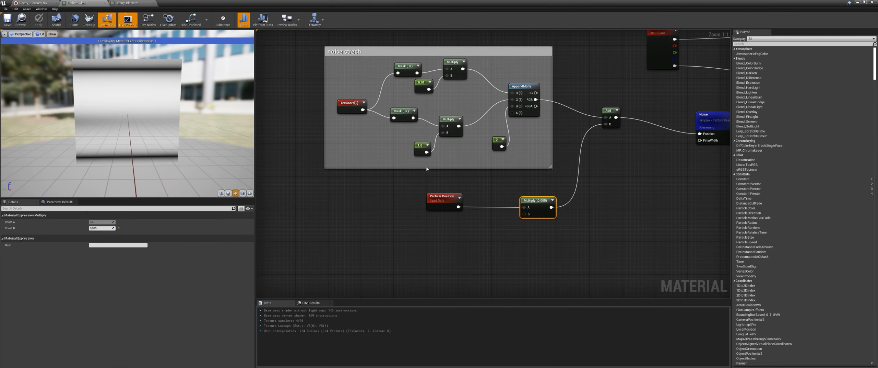
click(356, 107)
right_drag(379, 259, 356, 204)
key(ctrl+v)
Move the Particle Position node and its Multiply node close together beneath the Add node.
right_drag(493, 217, 429, 188)
scroll(428, 189, down, 2)
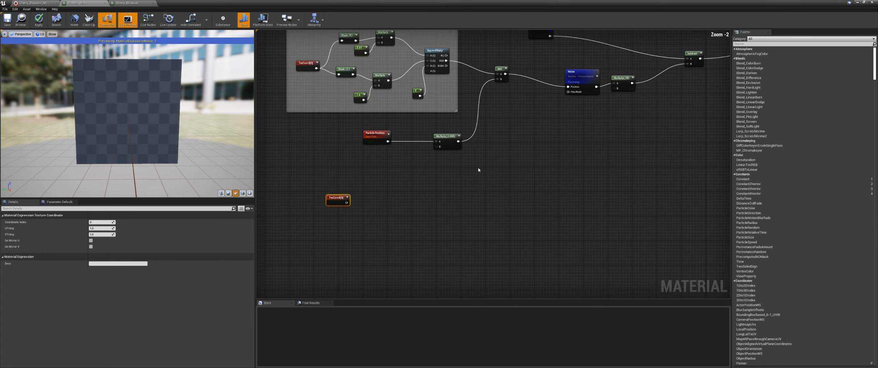
right_drag(478, 170, 480, 204)
drag(383, 171, 420, 175)
drag(458, 175, 506, 157)
drag(463, 192, 403, 162)
drag(455, 169, 512, 131)
right_drag(513, 131, 506, 148)
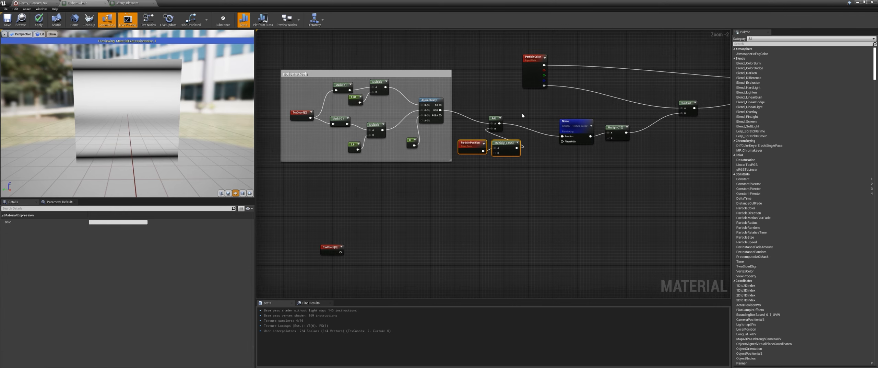
Group the Add, Particle Position and 0.005 Multiply nodes in a comment titled "variation".
drag(522, 116, 474, 164)
key(c)
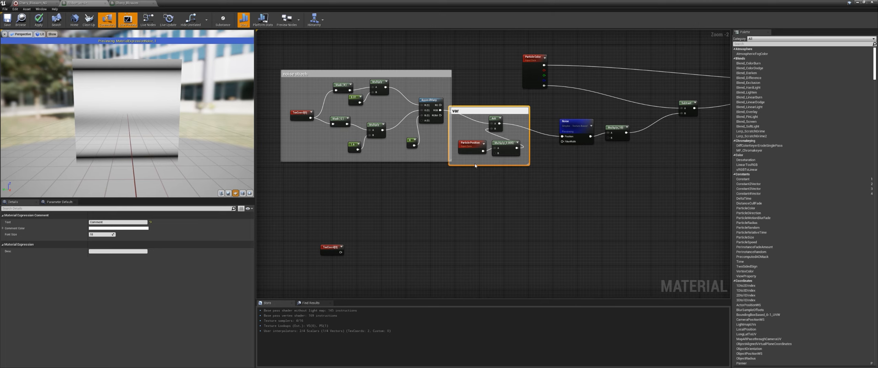
text(variation)
key(Return)
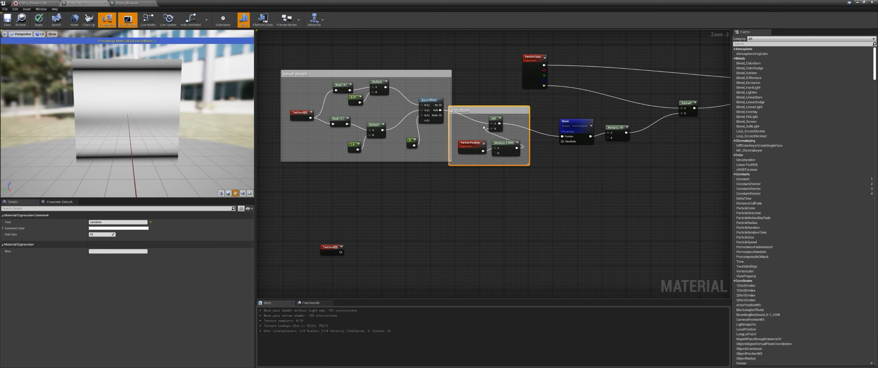
Close the gaps between the comment boxes and the Noise, Multiply and Subtract nodes, and place Particle Color above them.
drag(404, 74, 382, 77)
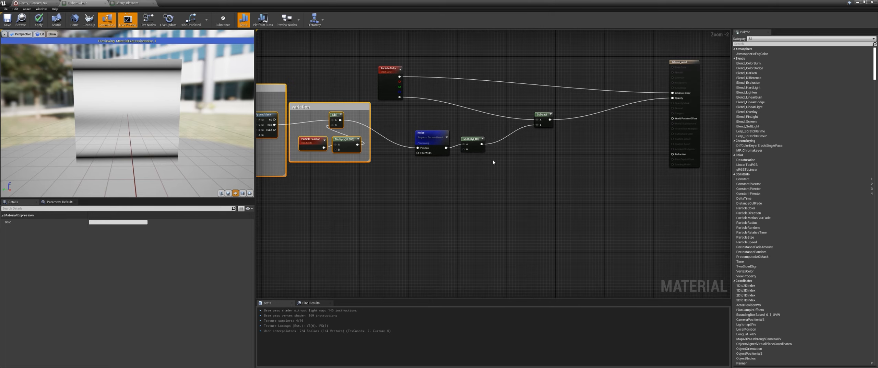
drag(494, 161, 387, 110)
right_drag(387, 110, 384, 136)
drag(387, 97, 409, 38)
drag(533, 140, 459, 128)
right_drag(429, 172, 478, 180)
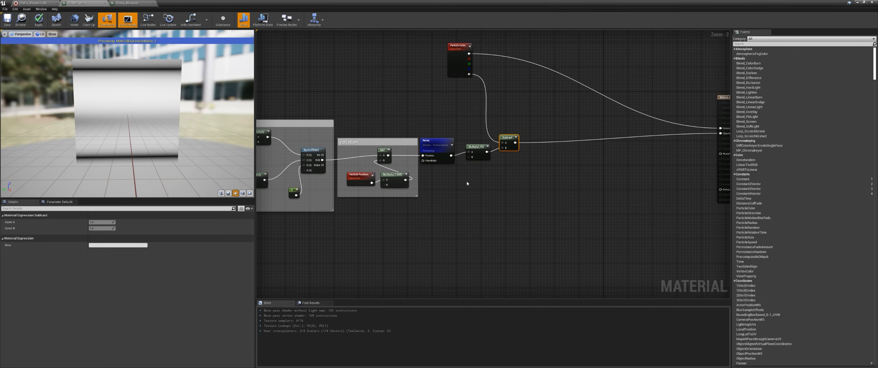
scroll(478, 180, up, 1)
drag(485, 146, 480, 149)
right_drag(431, 194, 439, 196)
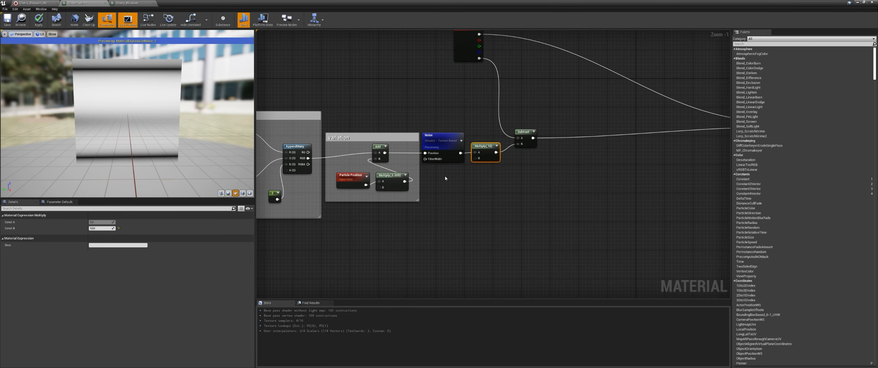
Add a Constant below the Noise node, connect it to the Multiply node's B input and set its value to 10.
key(1)
click(446, 176)
drag(453, 185, 476, 158)
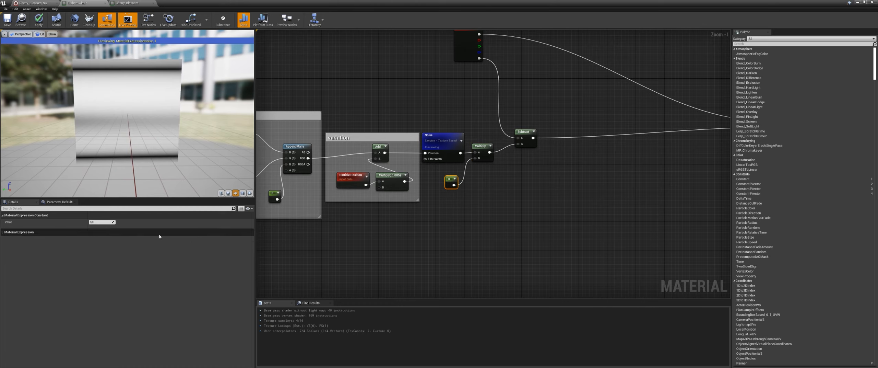
click(99, 220)
text(10)
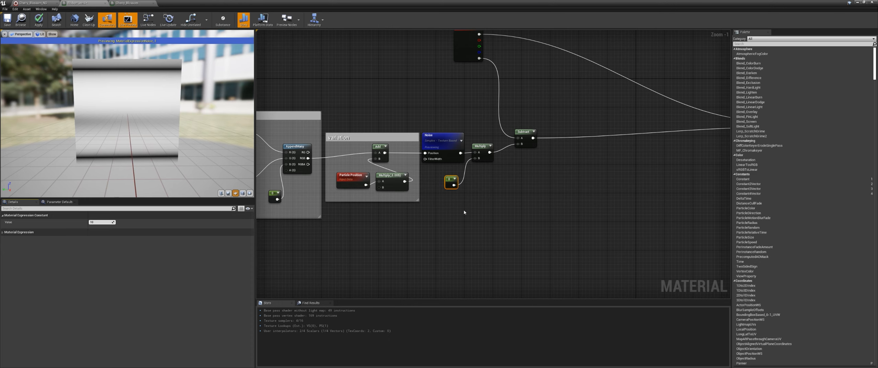
Place the 10 constant beneath its Multiply node and group both in a comment titled "intensity".
right_drag(464, 212, 412, 226)
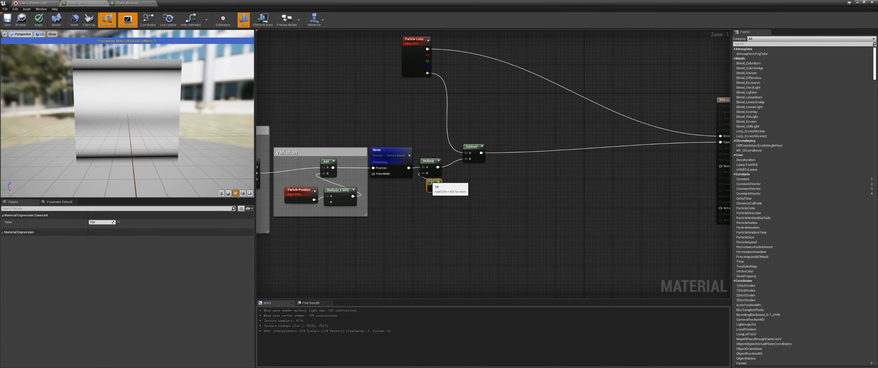
right_drag(431, 182, 392, 193)
drag(431, 158, 486, 162)
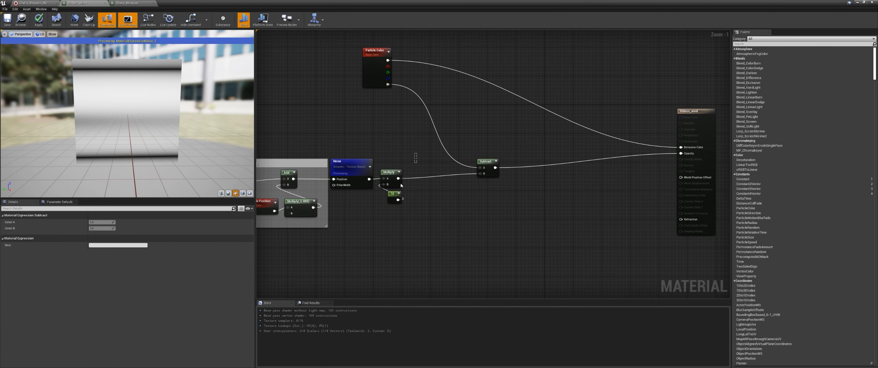
drag(400, 185, 389, 207)
key(c)
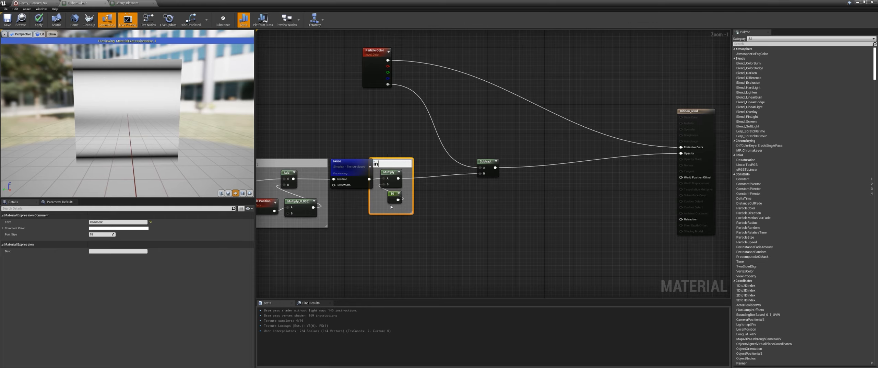
text(intensity)
key(Return)
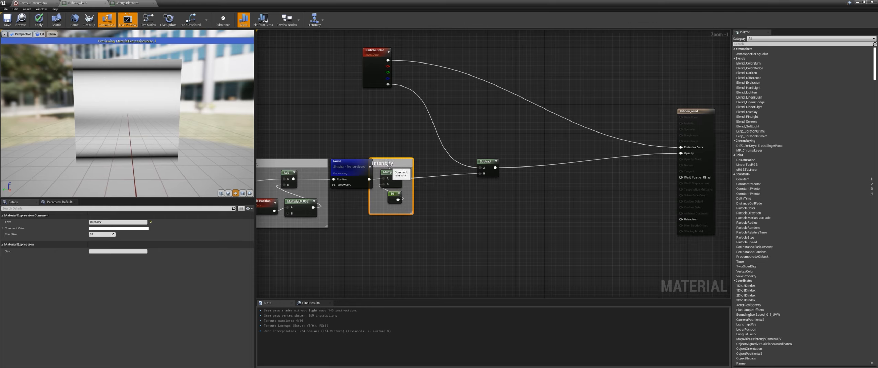
Move the intensity comment slightly away from Noise and place the Subtract node just beyond the comment.
drag(390, 164, 408, 164)
right_drag(478, 236, 458, 247)
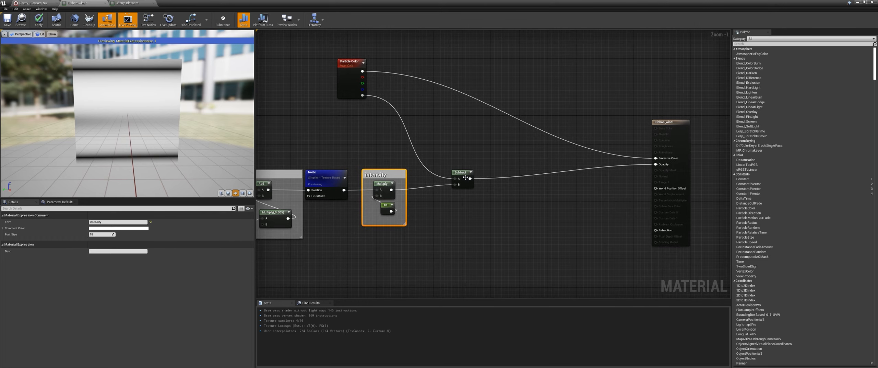
drag(463, 173, 433, 182)
Enclose the three comment groups, Noise and Subtract in a comment titled "noise" and extend its upper edge.
scroll(427, 244, down, 3)
scroll(638, 186, down, 1)
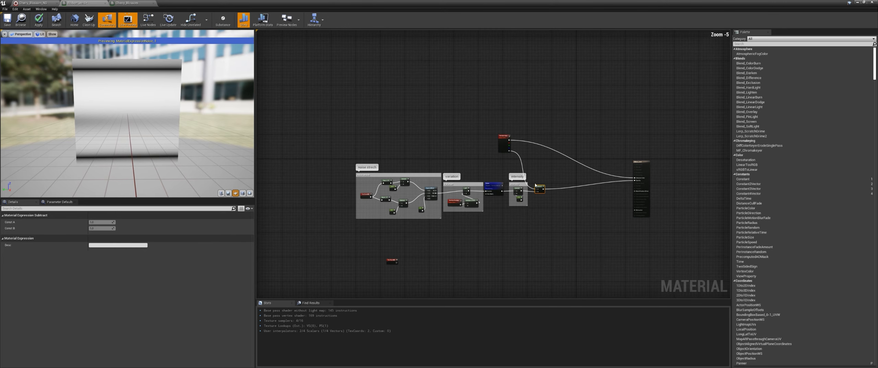
drag(552, 164, 324, 229)
text(c)
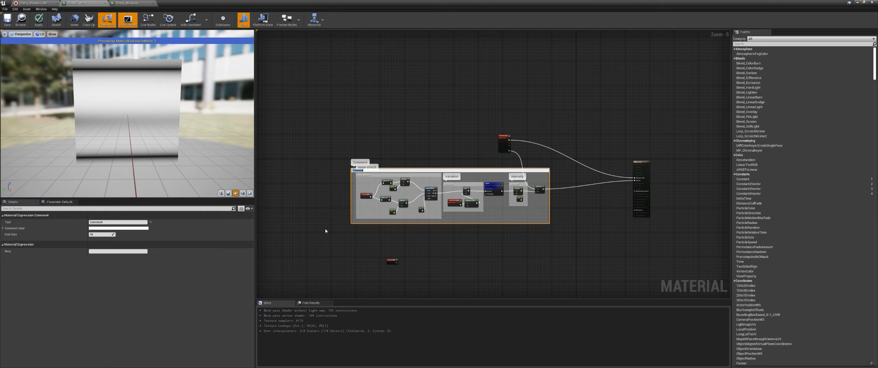
text(noise)
key(Return)
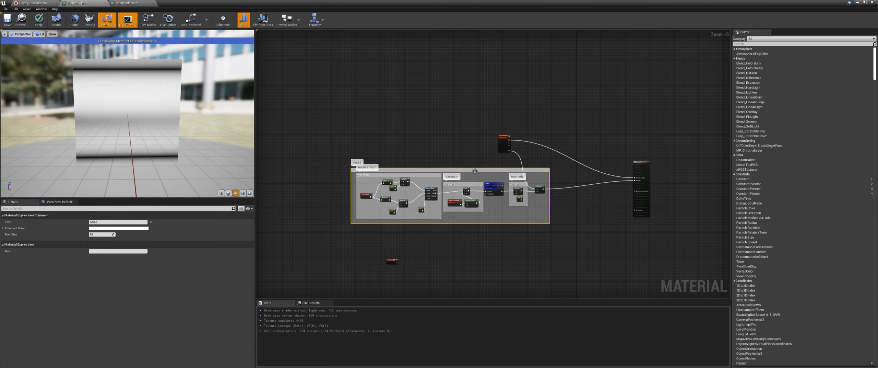
drag(476, 169, 442, 160)
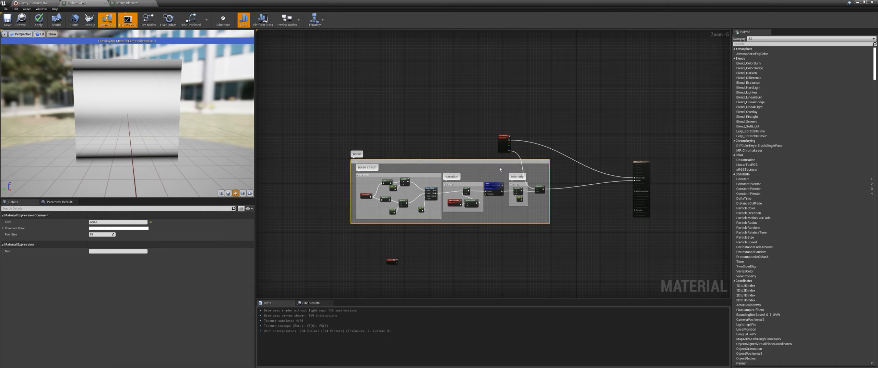
Add a Component Mask to the separate TexCoord node below the noise comment, keeping only the G channel.
scroll(473, 233, up, 2)
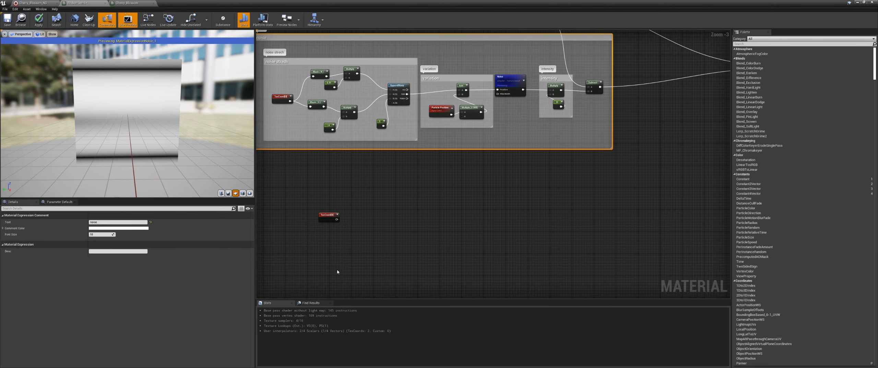
right_drag(359, 249, 372, 205)
drag(348, 182, 398, 217)
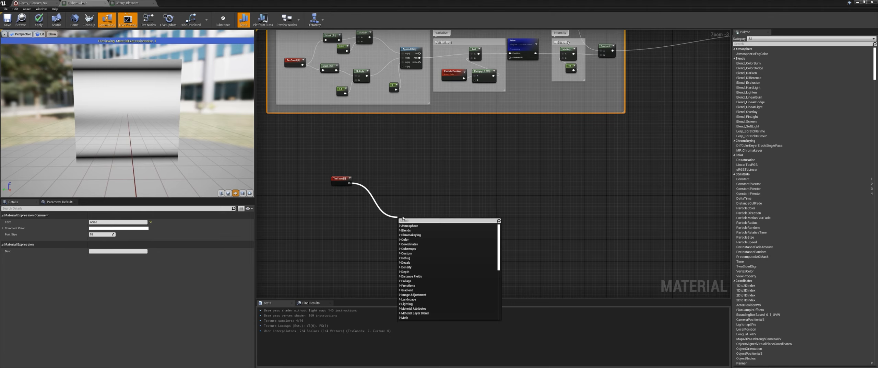
text(comp)
key(Return)
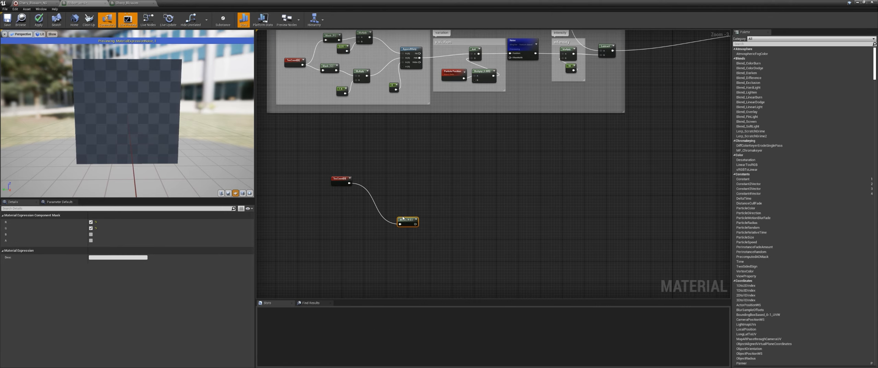
click(91, 222)
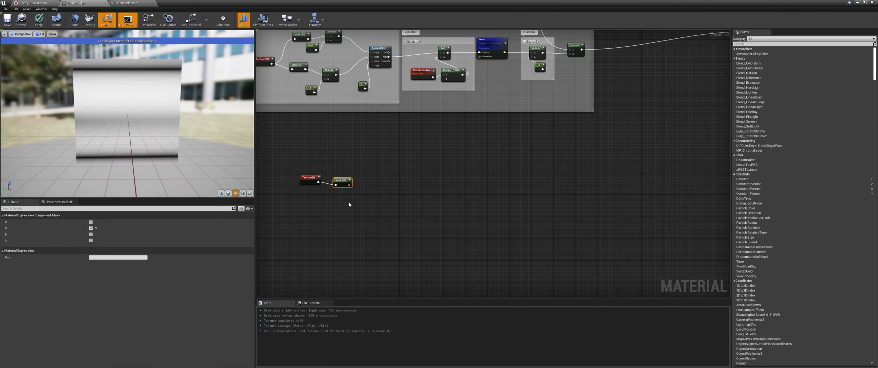
Chain an Add node and a Multiply node after the new G mask, and start previewing the Multiply node.
drag(349, 184, 441, 191)
text(add)
key(Return)
text(mul)
key(Return)
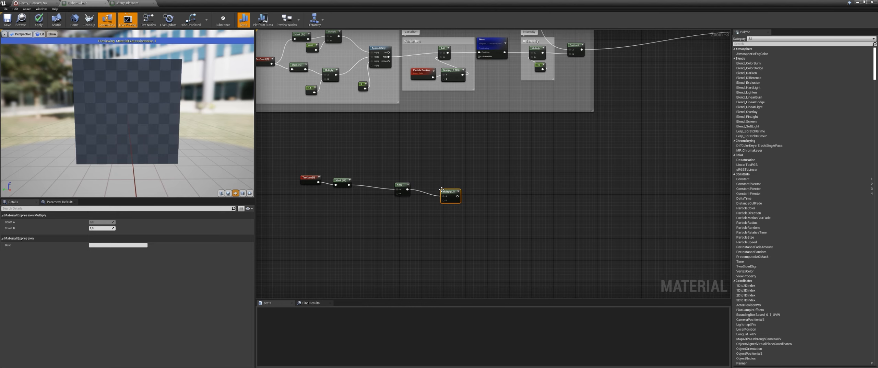
drag(448, 195, 425, 189)
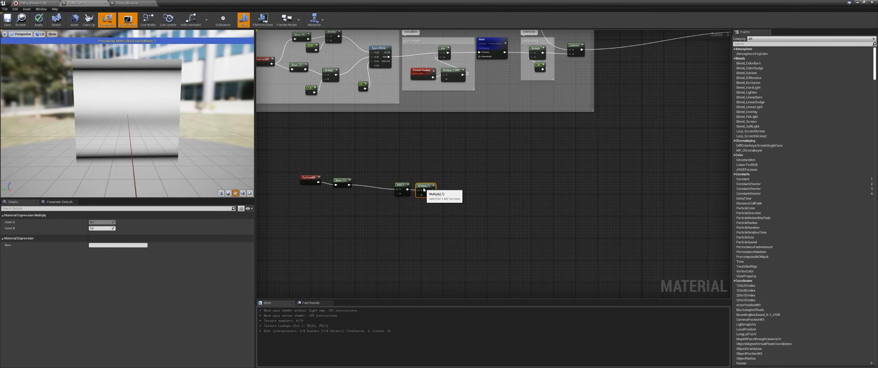
right_click(426, 188)
click(426, 188)
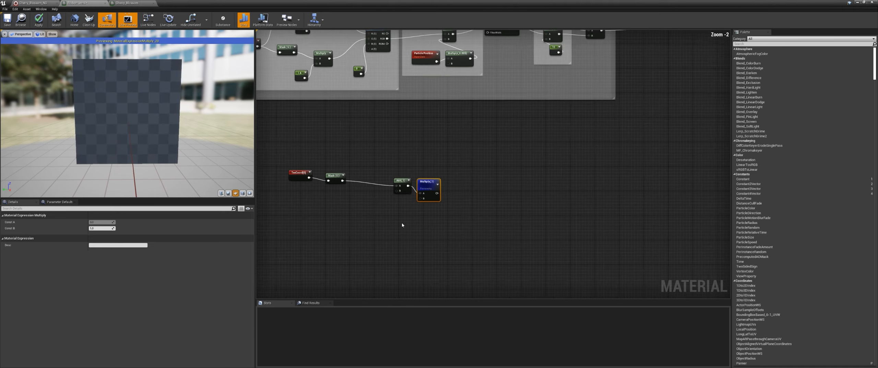
Add two Constant nodes and connect them to the B inputs of the new Add and Multiply nodes.
scroll(408, 221, up, 2)
click(395, 199)
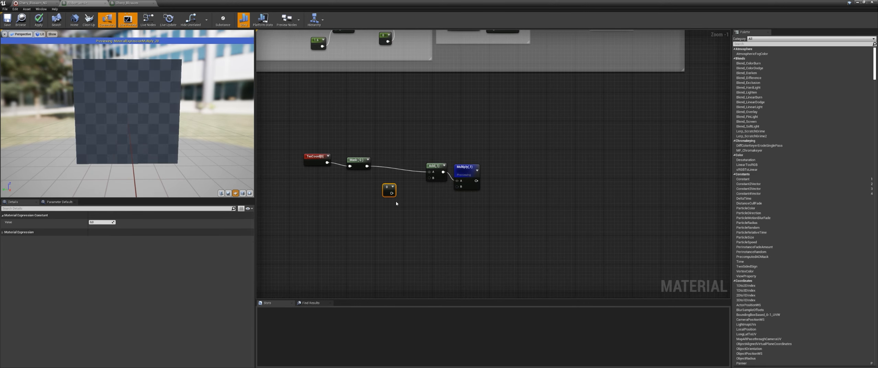
click(424, 235)
drag(391, 193, 429, 177)
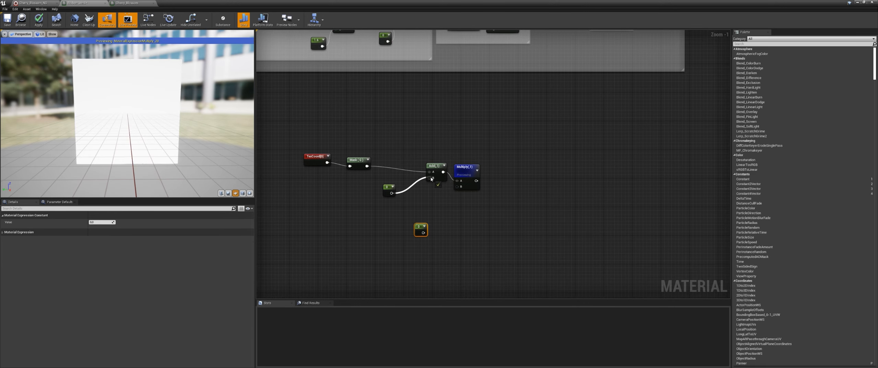
drag(423, 232, 457, 191)
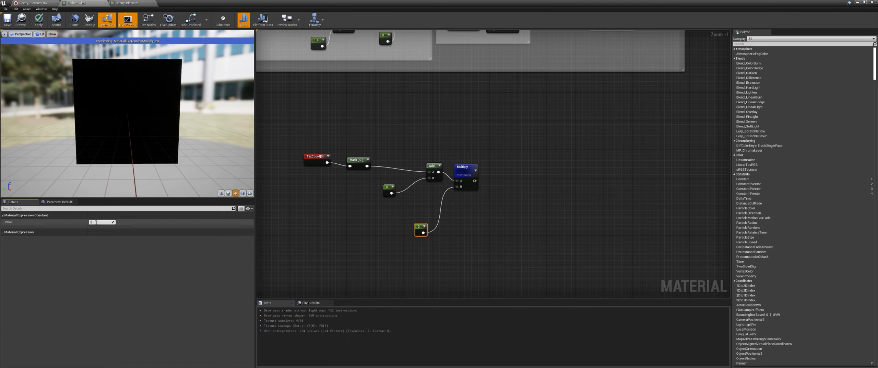
Confirm a new value for the constant feeding Multiply and tighten the placement of both nodes.
key(Return)
drag(471, 166, 467, 160)
drag(424, 230, 440, 217)
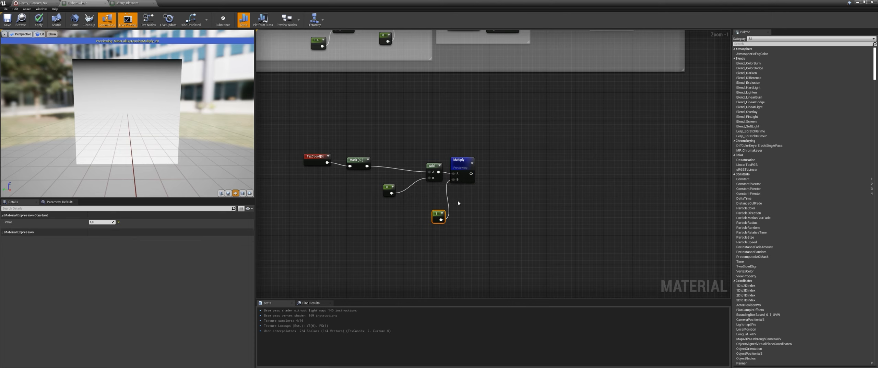
Try a negative offset on the constant feeding Add, and reset it to its default.
scroll(452, 202, up, 1)
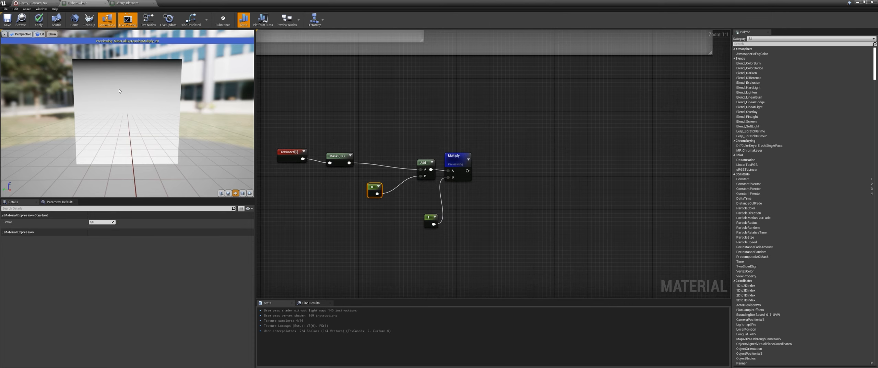
drag(95, 222, 93, 222)
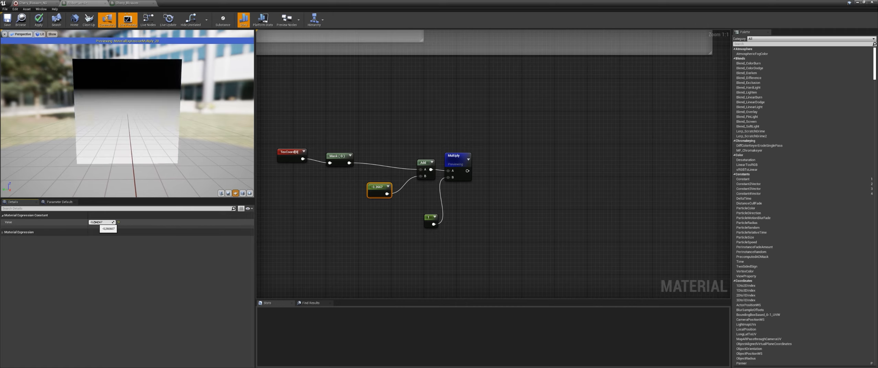
click(119, 221)
Tuck the two constants beneath Add and Multiply, and paste a copy of all four nodes below.
right_drag(426, 223, 409, 204)
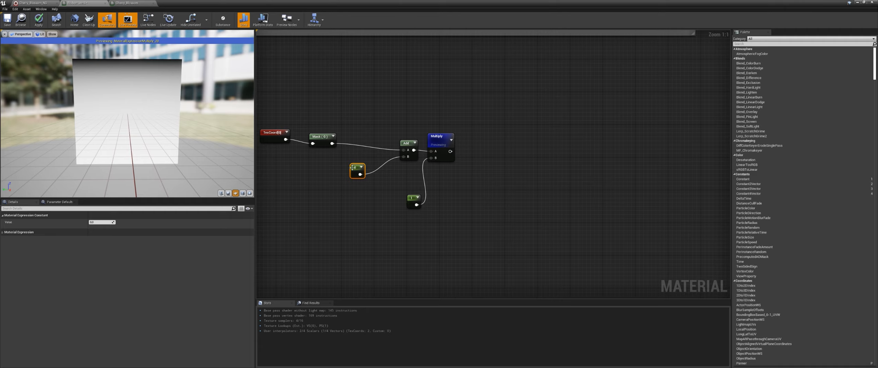
drag(352, 167, 401, 169)
drag(410, 199, 430, 170)
drag(469, 194, 405, 147)
key(ctrl+c)
key(ctrl+v)
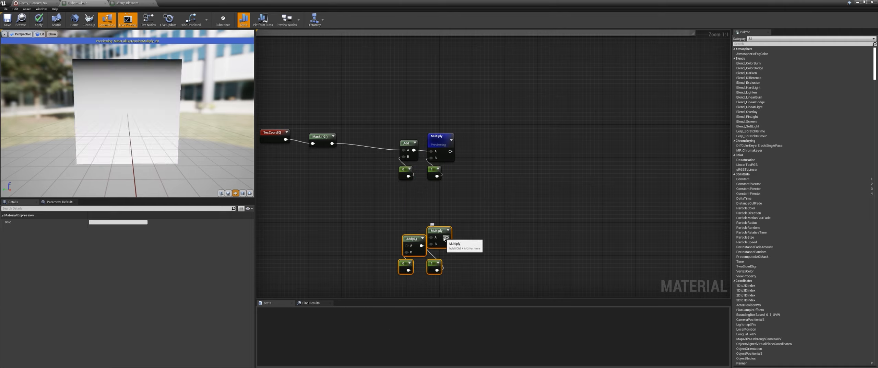
Branch a 1-x node from the G mask and connect it to the copied Add node's A input.
drag(332, 143, 368, 208)
text(one)
key(Return)
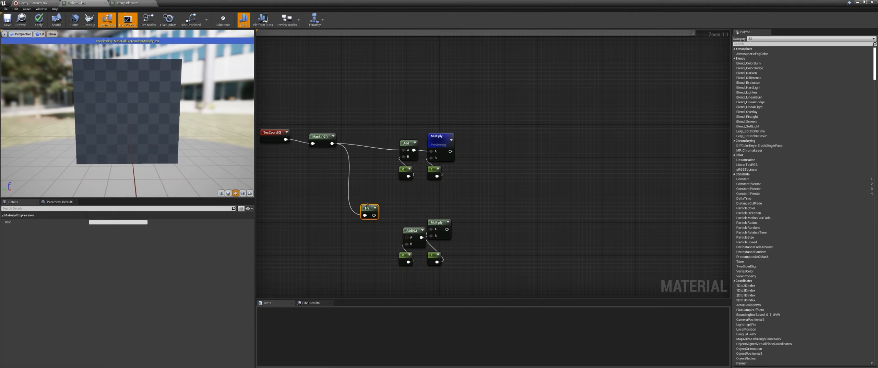
drag(374, 215, 407, 237)
Preview the inverted gradient at the lower Multiply node, and switch the preview back to the upper Multiply.
right_drag(461, 244, 438, 246)
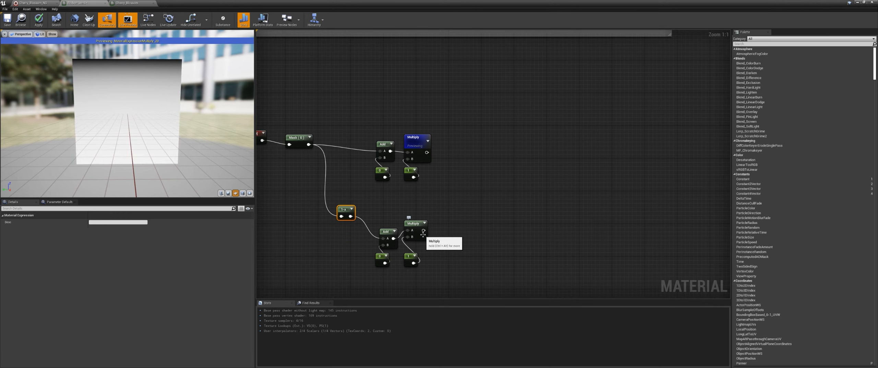
drag(424, 230, 498, 175)
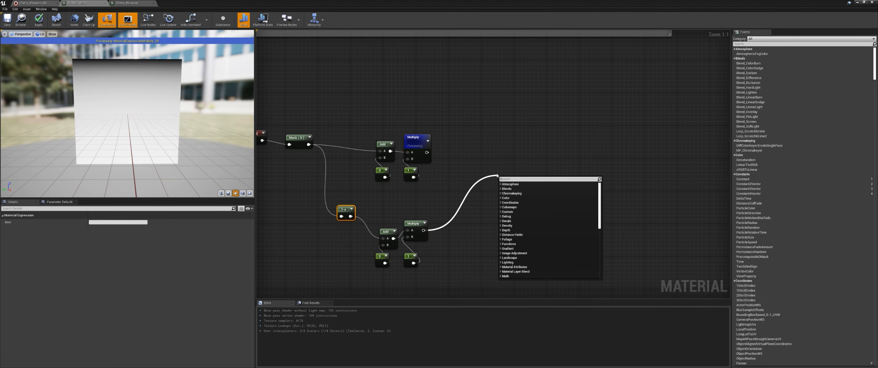
click(422, 200)
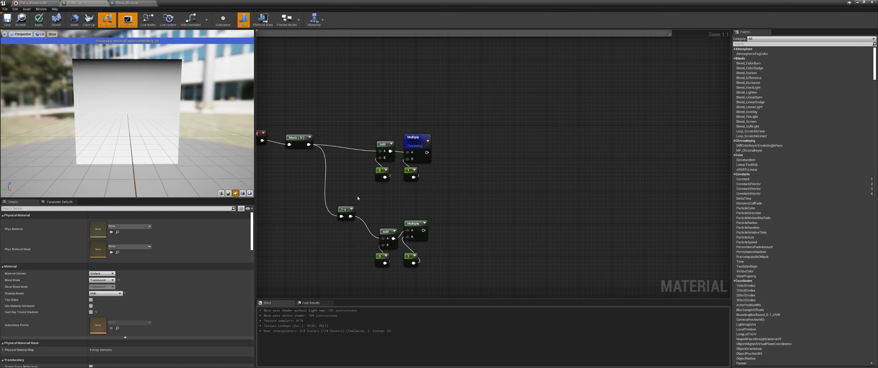
right_click(416, 222)
click(427, 231)
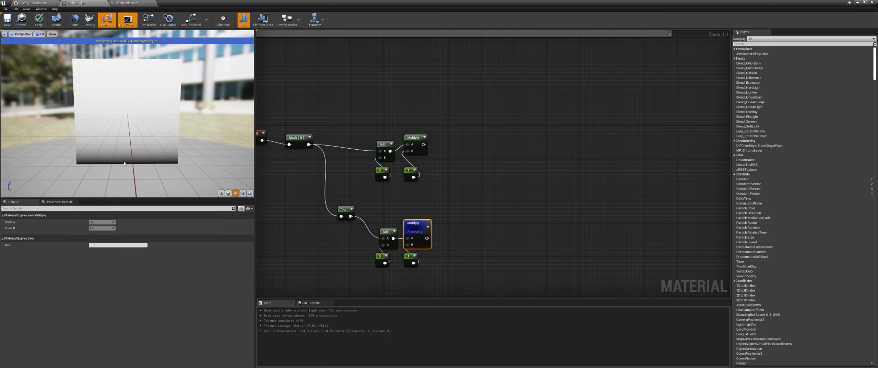
right_click(415, 138)
click(426, 145)
right_drag(446, 192, 401, 192)
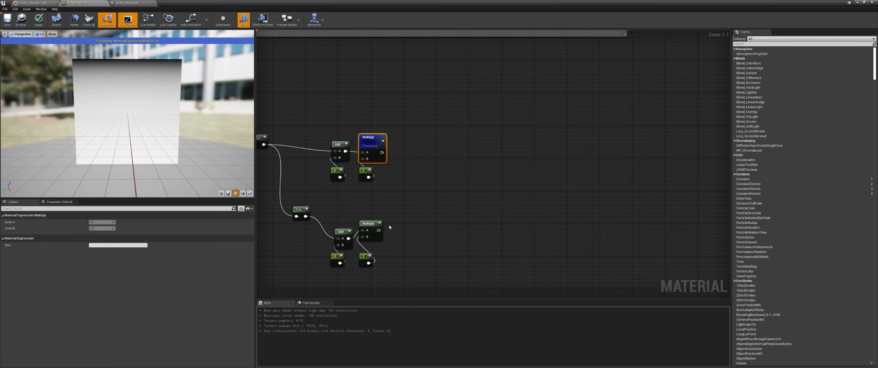
Combine the upper and lower gradient Multiply outputs in a new Multiply node, and preview the product.
drag(378, 230, 440, 168)
text(mul)
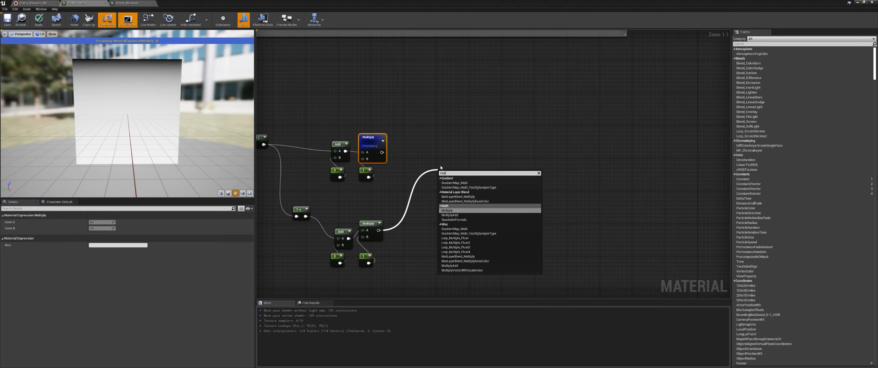
key(Return)
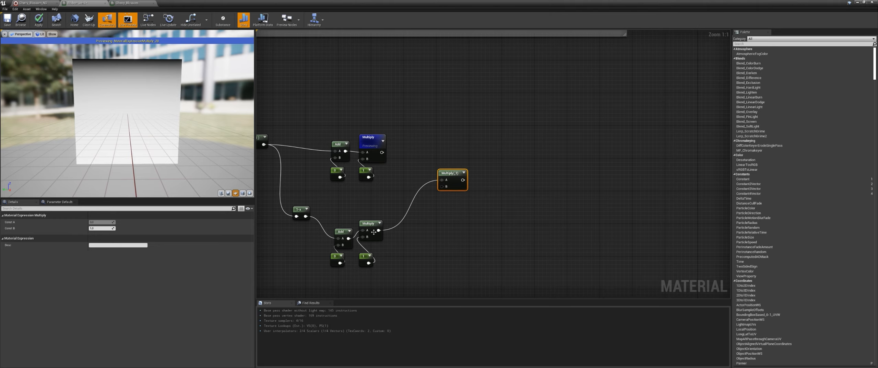
drag(378, 230, 442, 186)
drag(381, 152, 442, 180)
drag(452, 174, 422, 155)
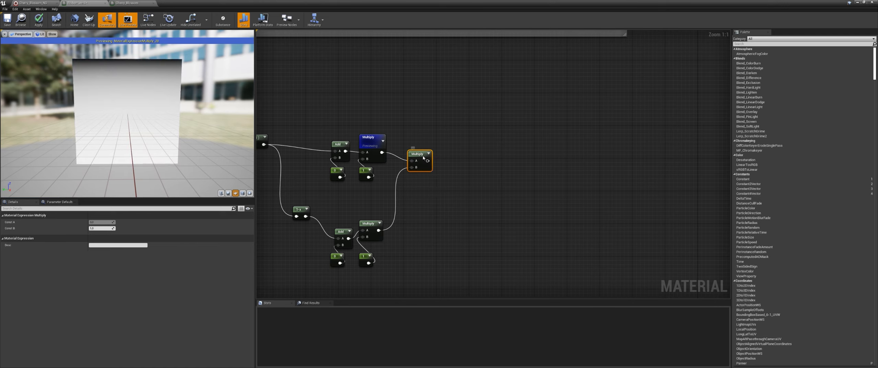
right_click(422, 155)
click(434, 159)
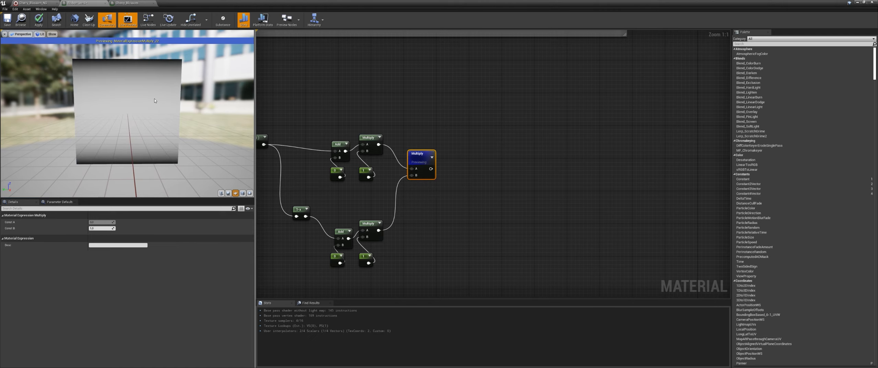
Tidy the edge gradient nodes and wrap the whole network in a comment named "soft sides".
right_drag(291, 113, 297, 143)
drag(428, 182, 425, 206)
right_drag(345, 217, 476, 199)
drag(394, 130, 400, 195)
scroll(528, 171, down, 4)
right_drag(583, 148, 460, 272)
scroll(468, 137, up, 2)
right_drag(545, 215, 579, 125)
scroll(474, 180, down, 1)
right_drag(490, 239, 552, 138)
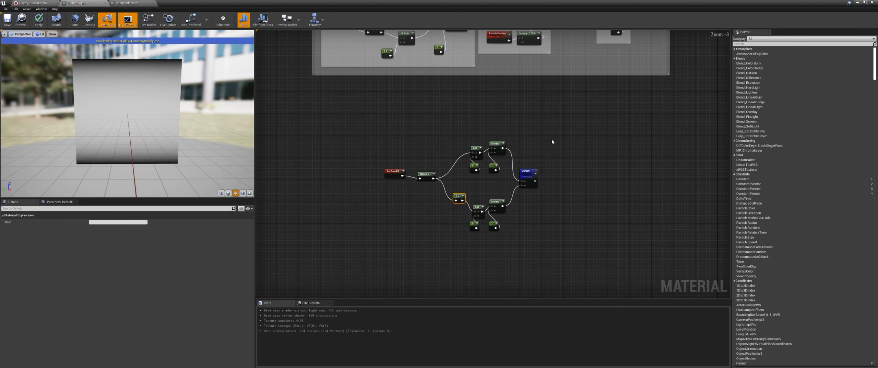
drag(580, 115, 405, 265)
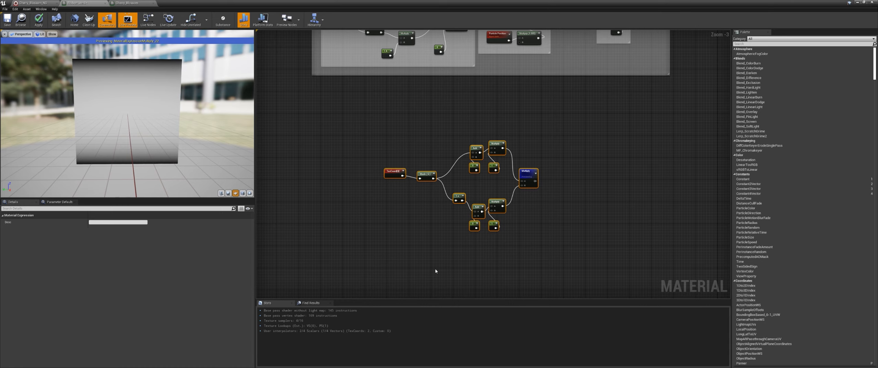
key(c)
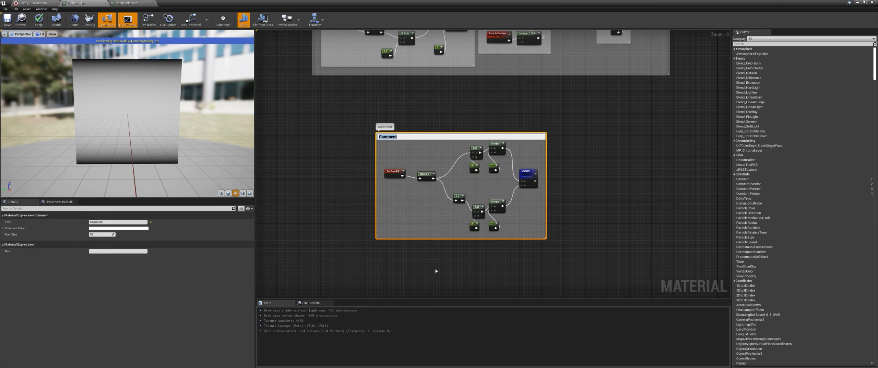
text(soft sides)
key(Return)
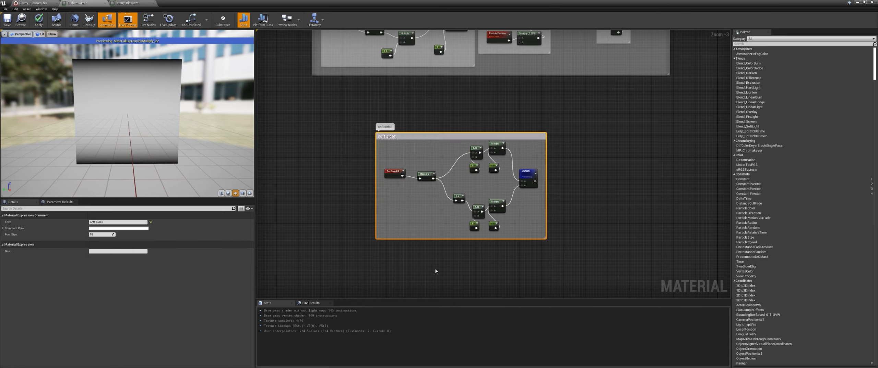
Move the soft sides group directly beneath the noise group, closer to the material output.
drag(484, 137, 654, 98)
scroll(654, 98, up, 1)
right_drag(653, 98, 437, 191)
drag(442, 191, 479, 174)
Try subtracting the soft sides mask from the existing Subtract output with a second Subtract node feeding Opacity.
right_drag(510, 150, 487, 192)
drag(418, 137, 461, 140)
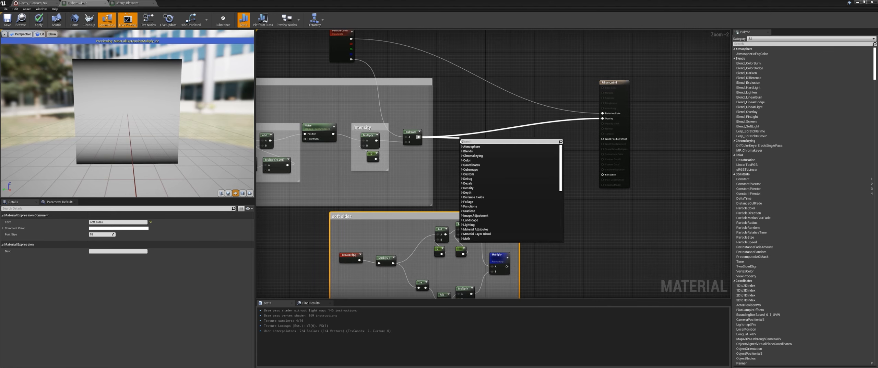
text(sub)
key(Return)
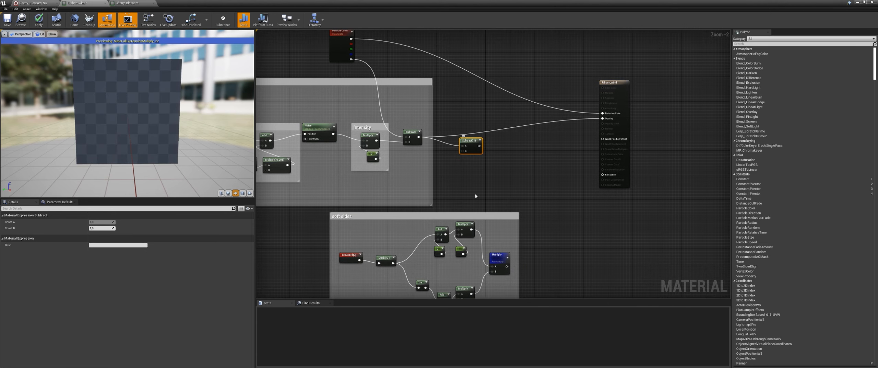
drag(506, 266, 603, 118)
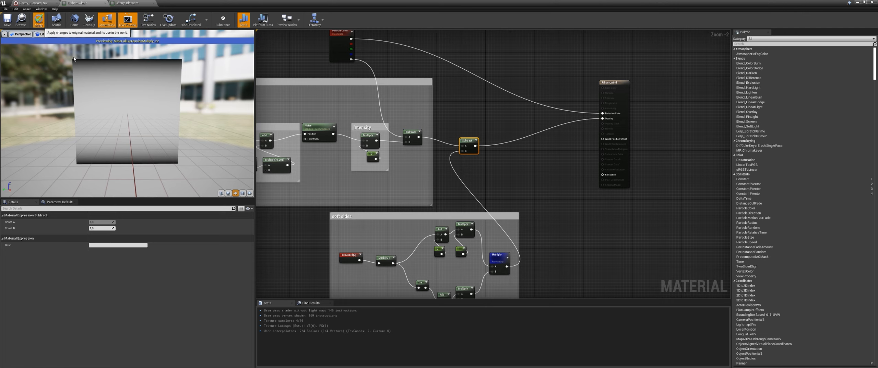
Replace the second Subtract with a Multiply combining the first Subtract and soft sides outputs, feed it to Opacity, and apply the material.
right_drag(492, 182, 473, 166)
drag(466, 87, 426, 152)
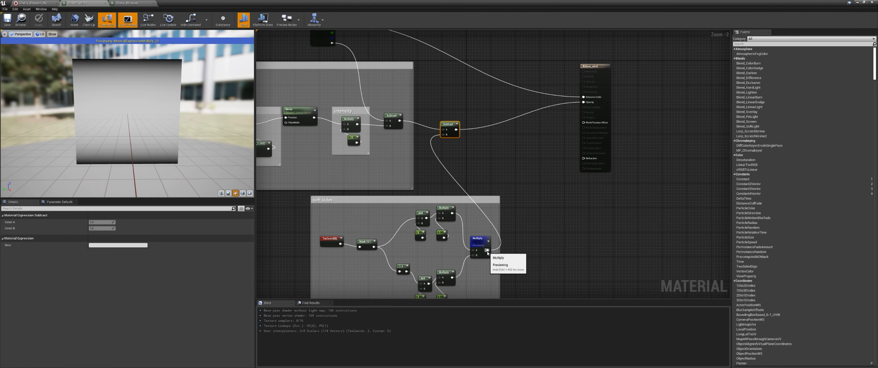
key(Delete)
drag(488, 250, 480, 131)
text(mul)
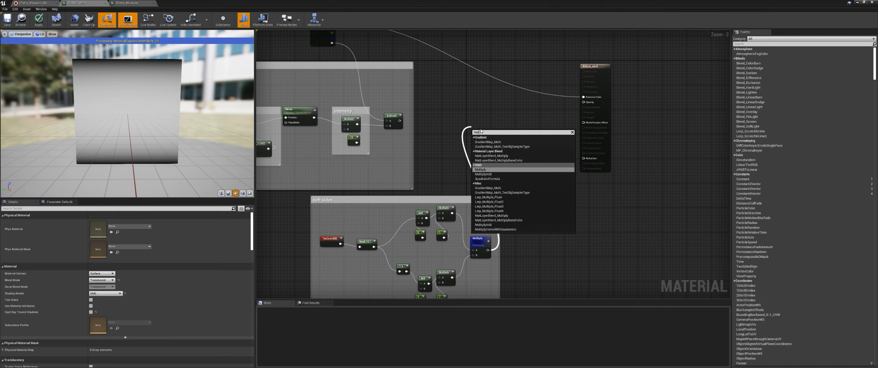
key(Return)
drag(399, 122, 474, 136)
drag(487, 250, 475, 142)
drag(486, 137, 584, 102)
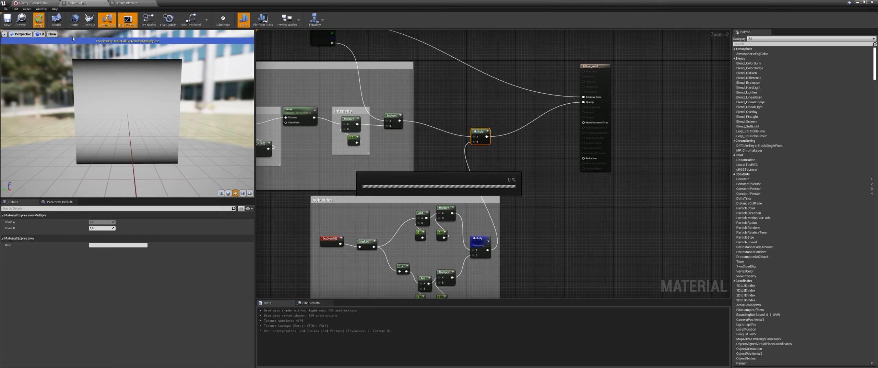
Inspect the ribbons in the Niagara system preview and the level viewport.
click(32, 3)
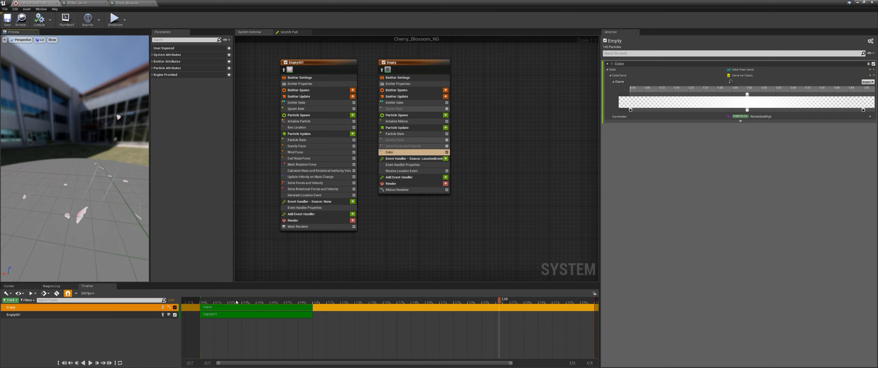
drag(370, 3, 652, 48)
click(395, 167)
scroll(395, 168, up, 6)
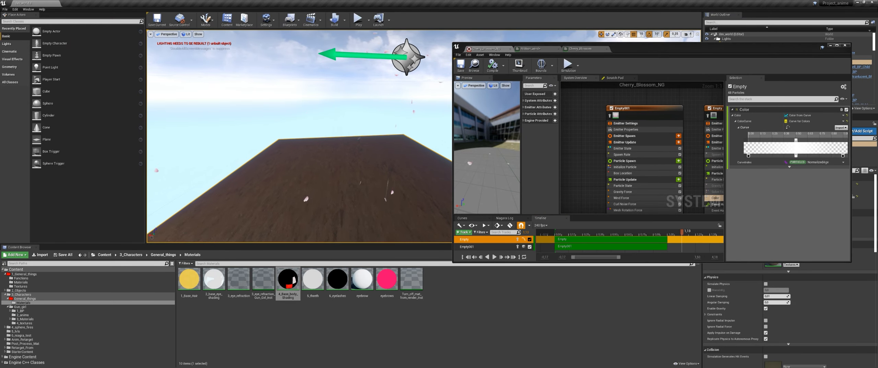
right_click(380, 179)
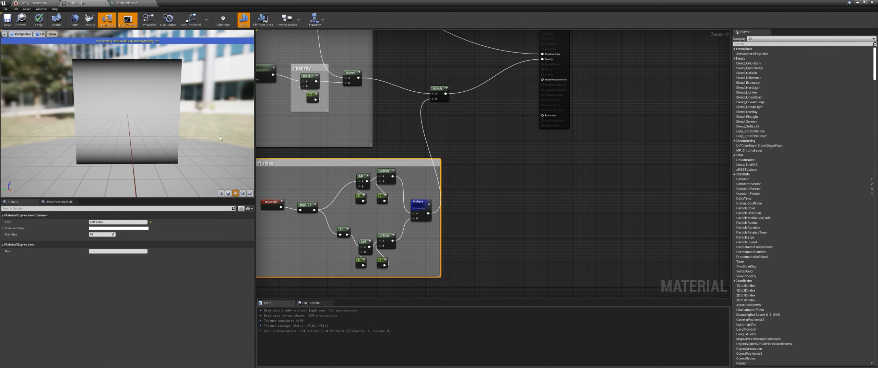
Insert a Multiply node inside the soft sides group between its output and the final Multiply's B input.
right_drag(378, 143, 454, 138)
drag(505, 209, 557, 195)
text(multiply)
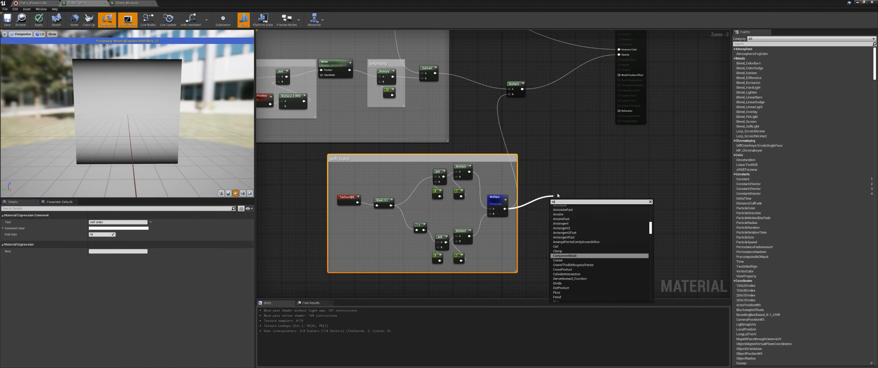
key(Return)
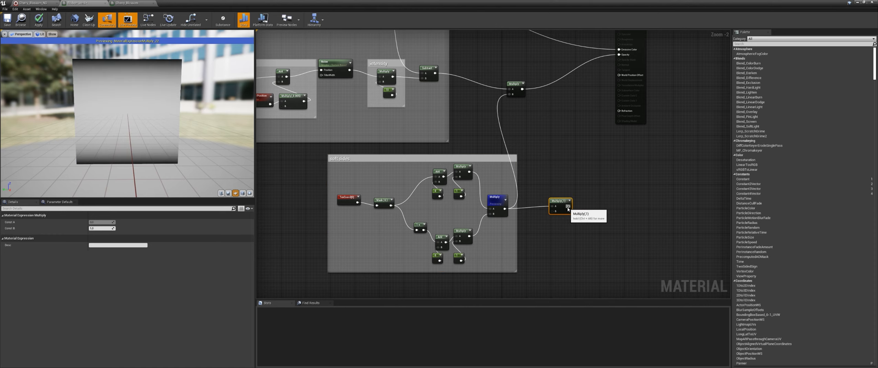
drag(568, 206, 510, 94)
drag(516, 197, 547, 204)
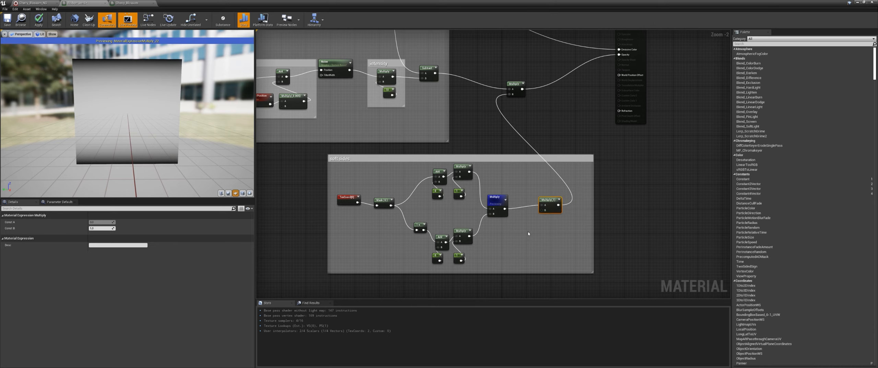
Feed a constant of 4 into the new Multiply's B input, apply the material, and check the Niagara effect.
click(528, 231)
drag(531, 234, 542, 210)
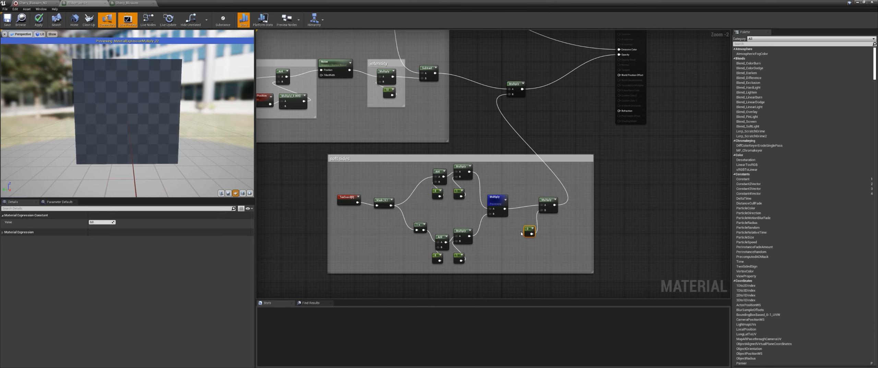
click(97, 221)
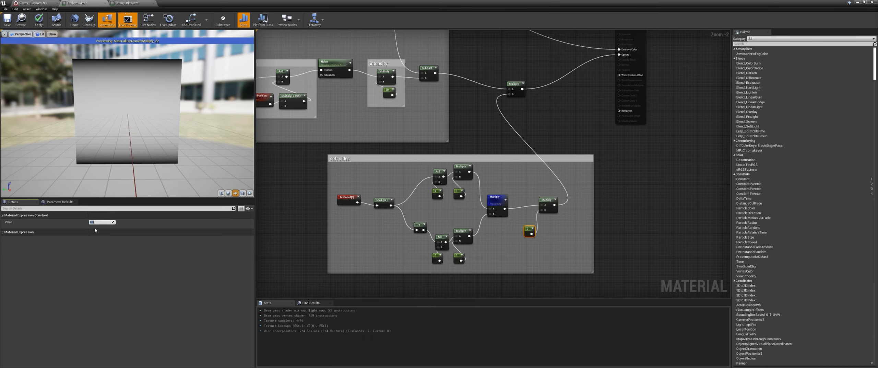
text(4)
key(Return)
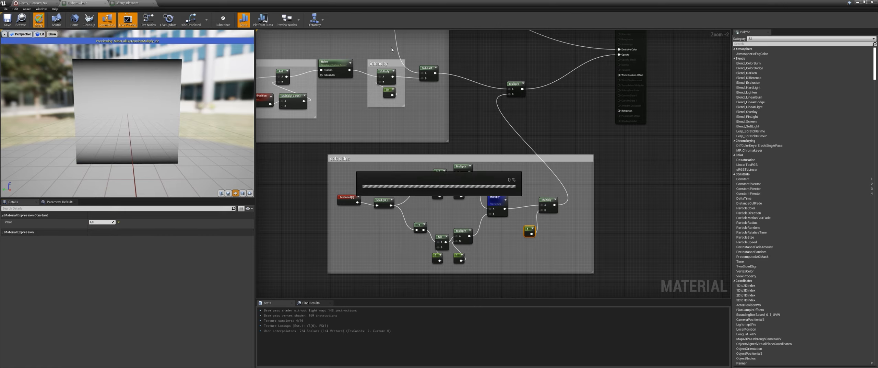
click(38, 4)
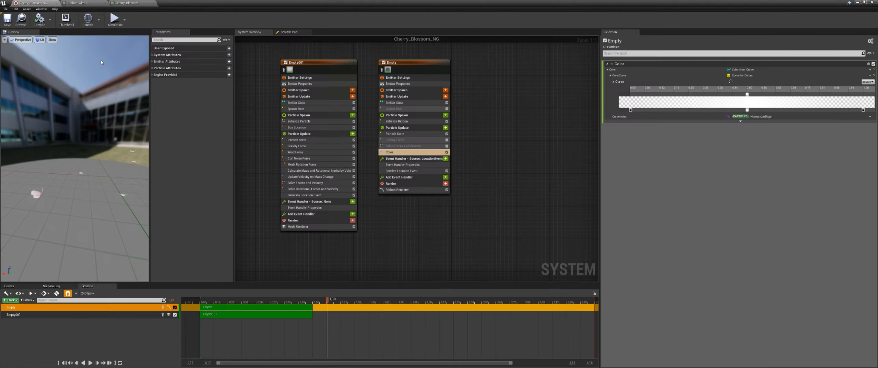
Relocate the intensity group to between the final Multiply and Saturate, wiring Noise directly into Subtract.
click(92, 3)
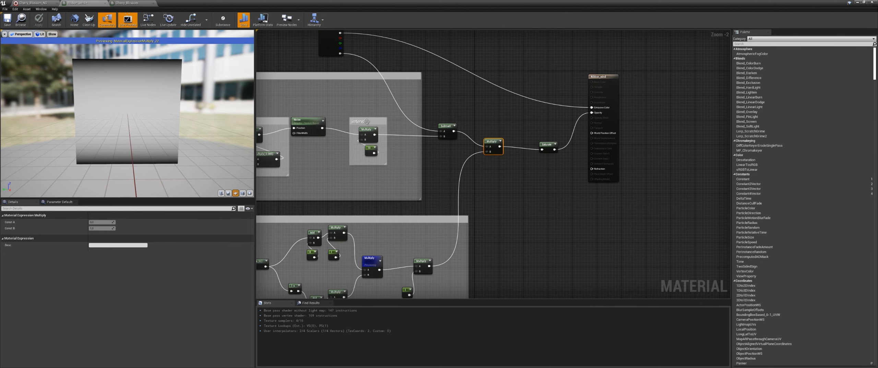
drag(367, 122, 571, 148)
click(552, 148)
drag(322, 127, 442, 136)
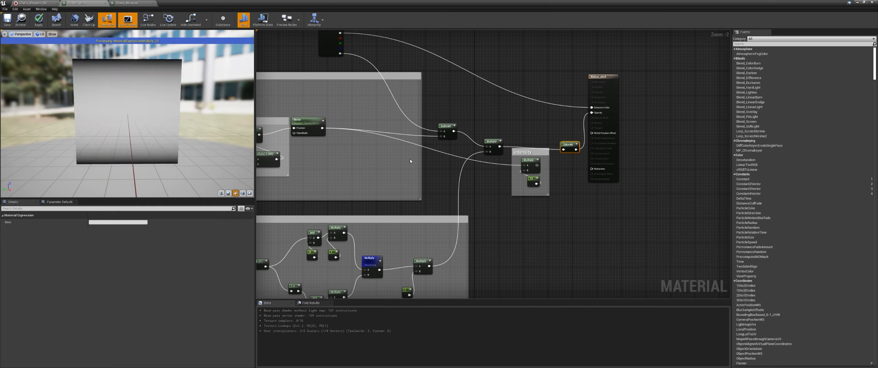
drag(500, 146, 563, 149)
Align Subtract, Multiply and the intensity group in one row, and check the result in the Niagara system.
right_drag(486, 168, 529, 173)
drag(488, 131, 421, 128)
drag(533, 147, 484, 139)
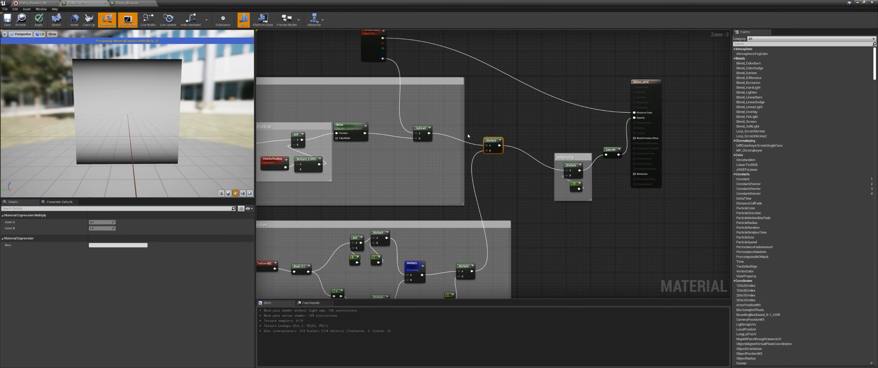
drag(570, 157, 514, 121)
click(32, 3)
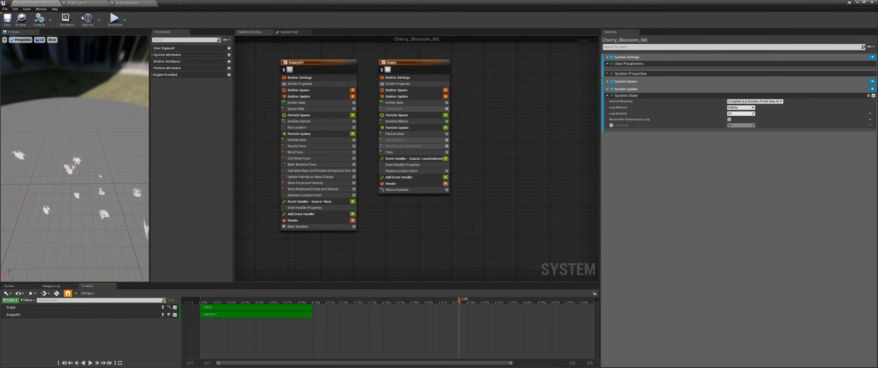
Set the constant in the intensity group of the ribbon material to 4 and apply the change.
click(85, 3)
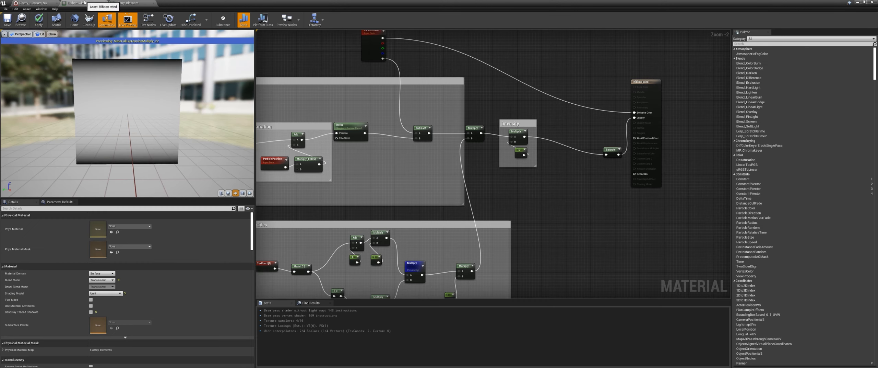
right_drag(424, 225, 383, 193)
click(479, 117)
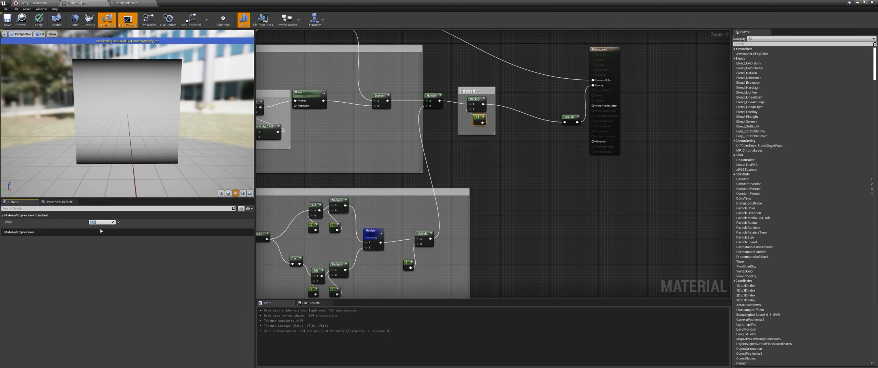
text(4)
key(Return)
click(39, 24)
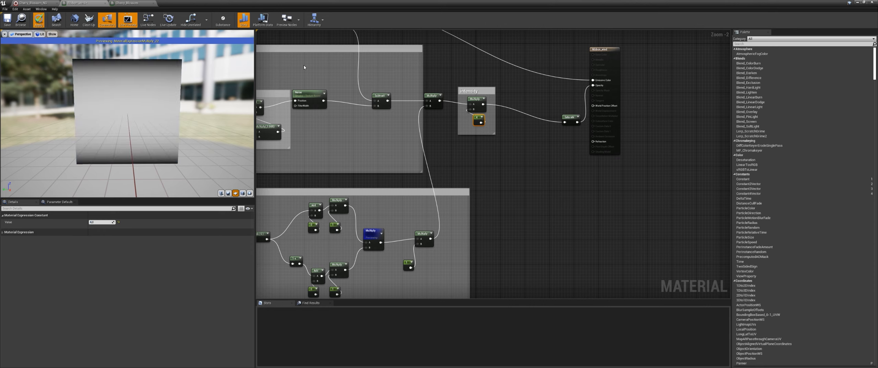
Shrink the material editor window to examine the wind ribbons in the level viewport alongside the node graph.
double_click(346, 3)
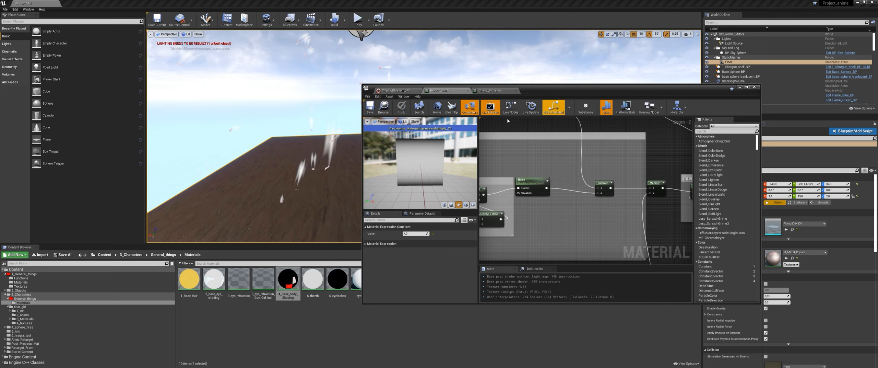
click(316, 155)
right_click(317, 155)
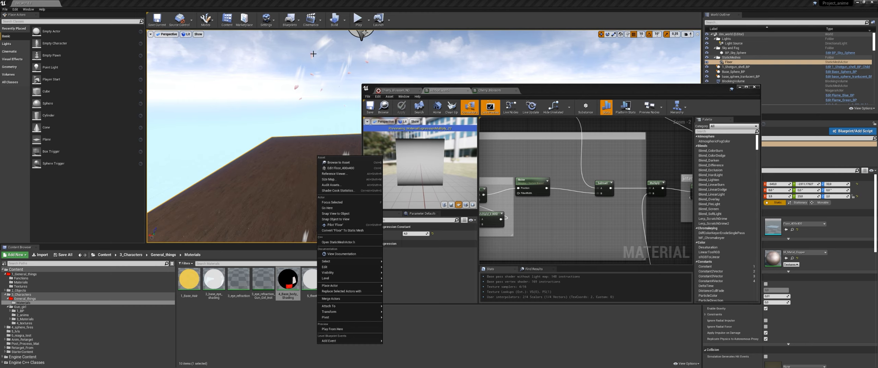
drag(534, 88, 518, 70)
scroll(557, 200, down, 2)
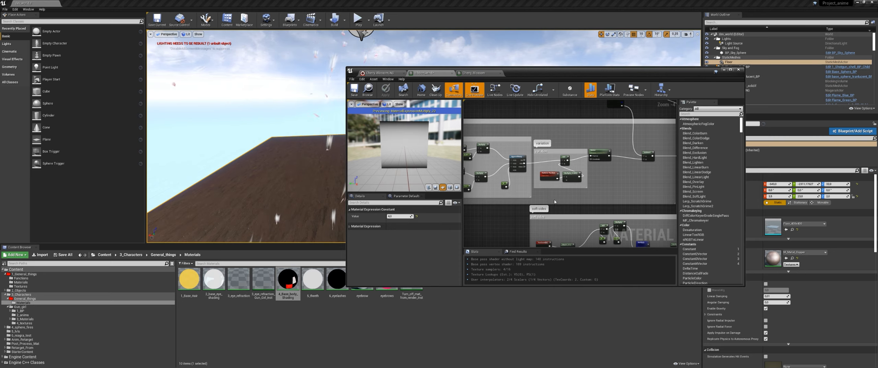
scroll(514, 212, up, 1)
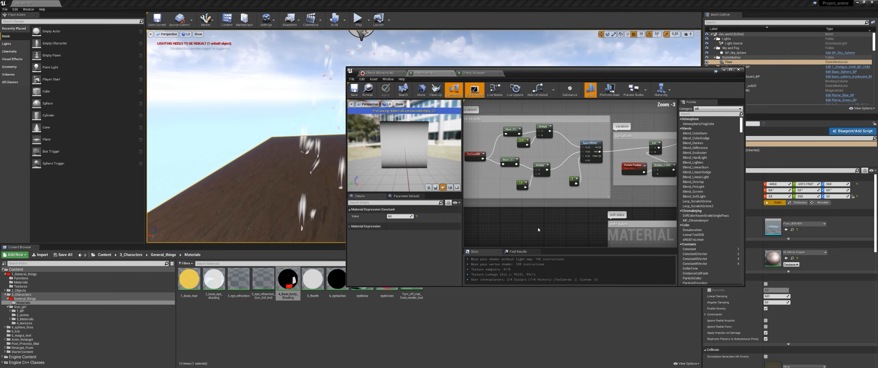
Set the Output Min of the Noise node in the ribbon material to 0.5 and apply the change.
scroll(514, 211, down, 1)
right_drag(515, 212, 538, 218)
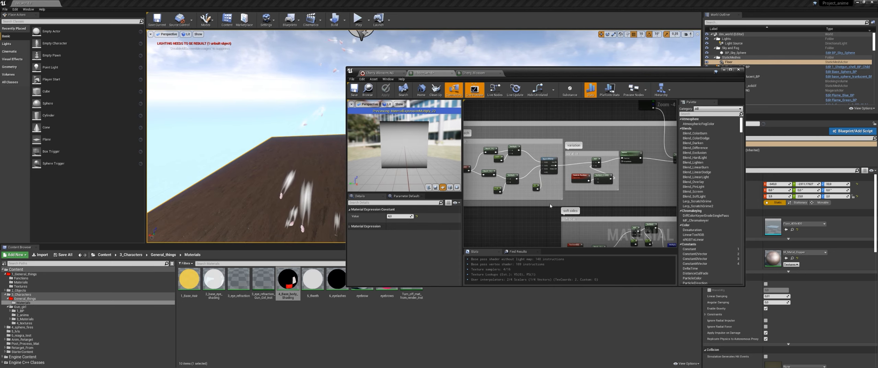
right_drag(615, 179, 576, 190)
scroll(575, 190, up, 1)
click(585, 161)
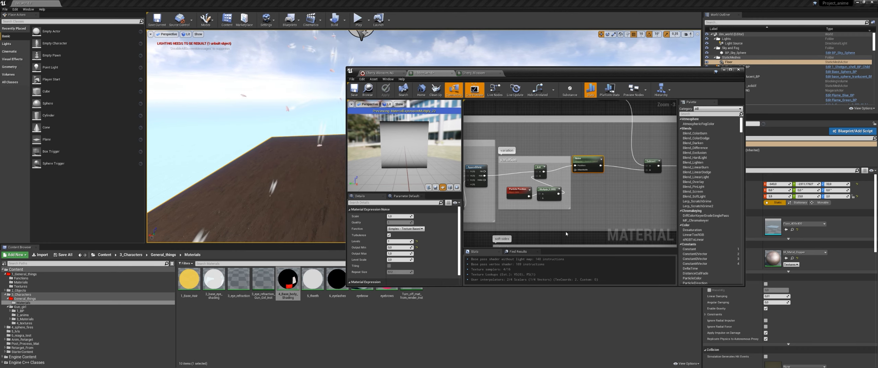
drag(397, 247, 405, 247)
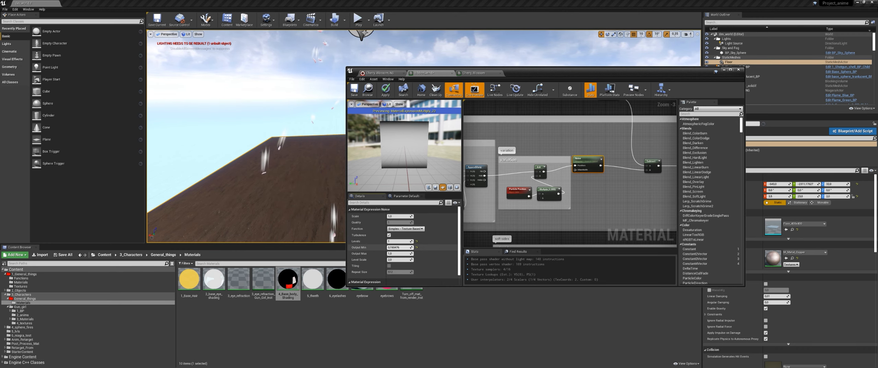
click(385, 90)
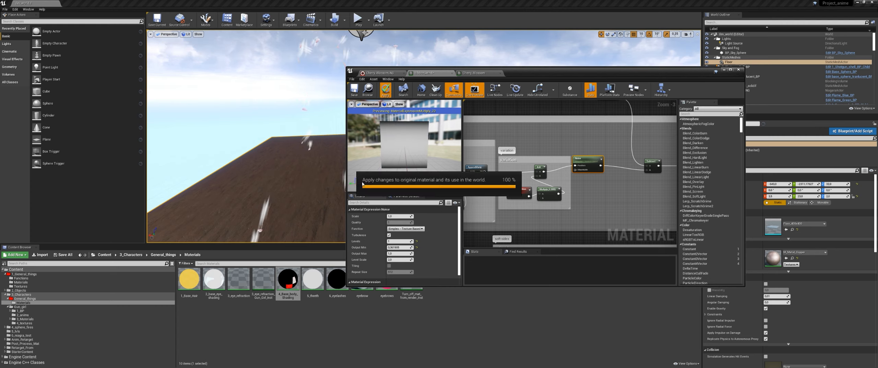
click(397, 247)
text(0,5)
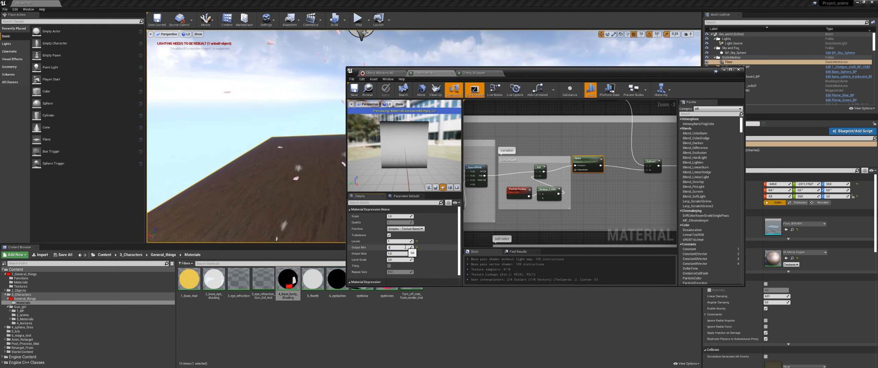
key(Return)
scroll(587, 213, down, 2)
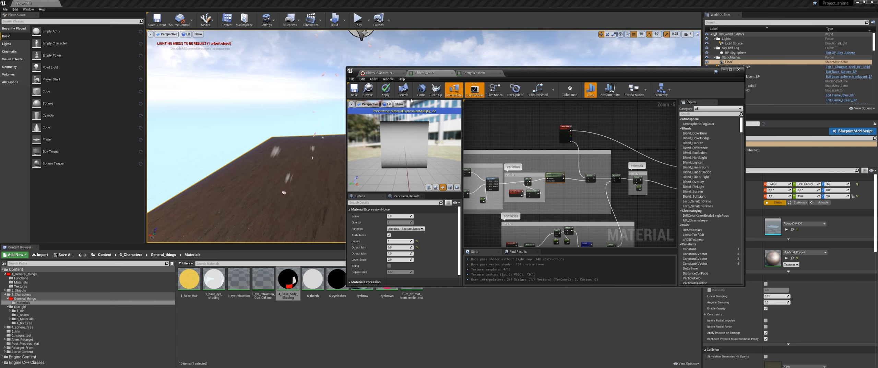
click(385, 90)
Duplicate the intensity group into the space between Noise and Subtract and feed the Noise output into its Multiply.
scroll(516, 188, up, 3)
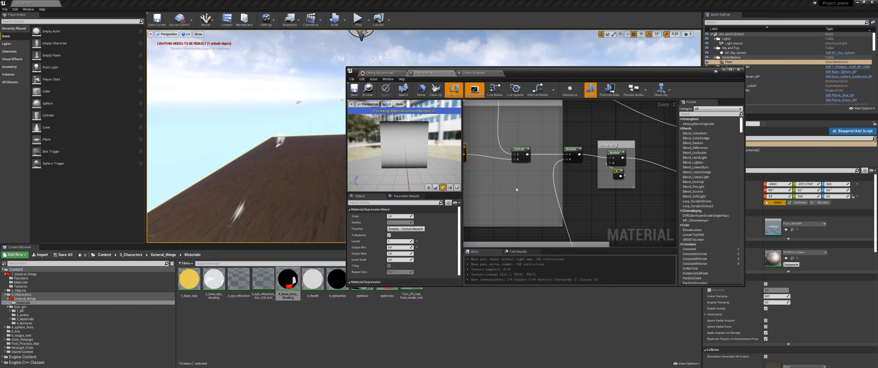
click(598, 185)
key(ctrl+c)
right_drag(509, 186, 561, 195)
key(ctrl+v)
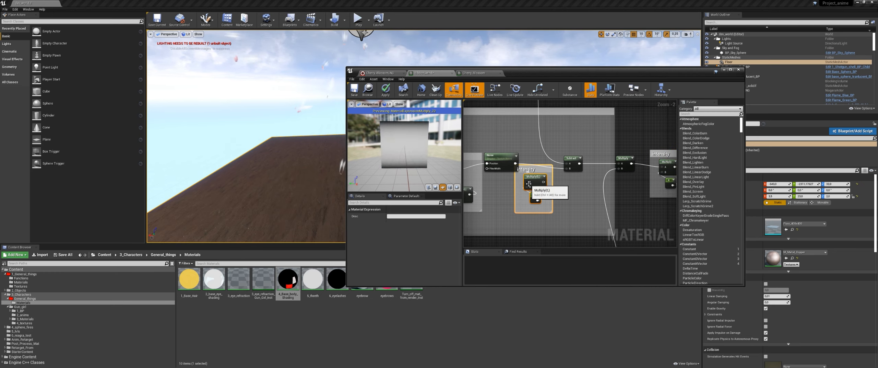
drag(529, 184, 538, 190)
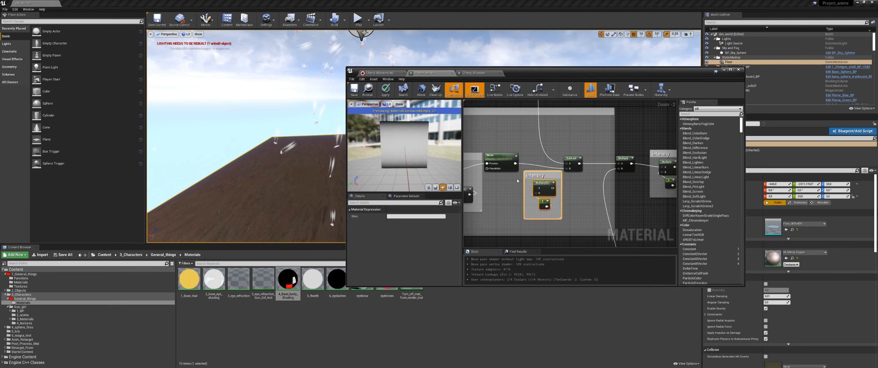
drag(515, 163, 537, 188)
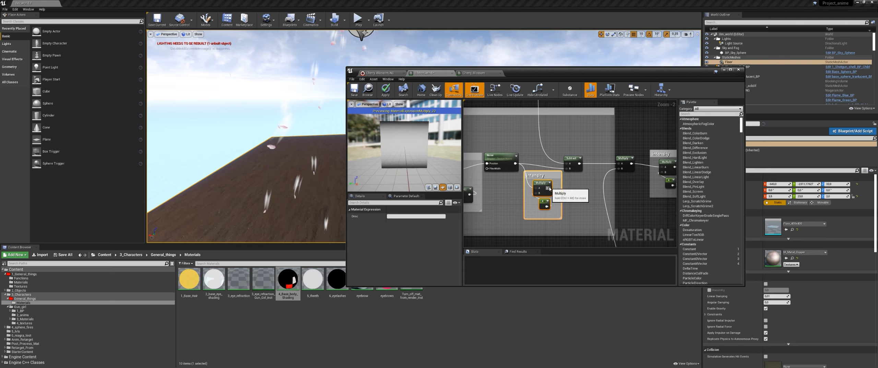
Delete the duplicated comment box and line up its Multiply and constant between Noise and Subtract.
click(539, 177)
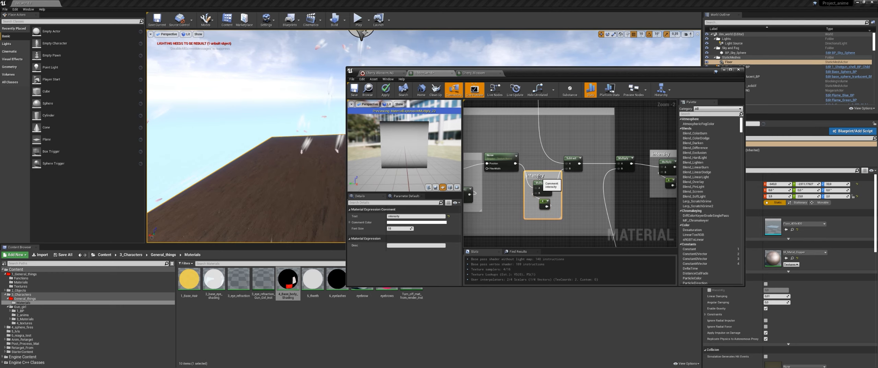
key(Delete)
drag(551, 172, 538, 215)
drag(541, 201, 542, 180)
Set the constant of the Multiply after Noise to 10 and apply the material.
click(541, 180)
click(404, 216)
text(1)
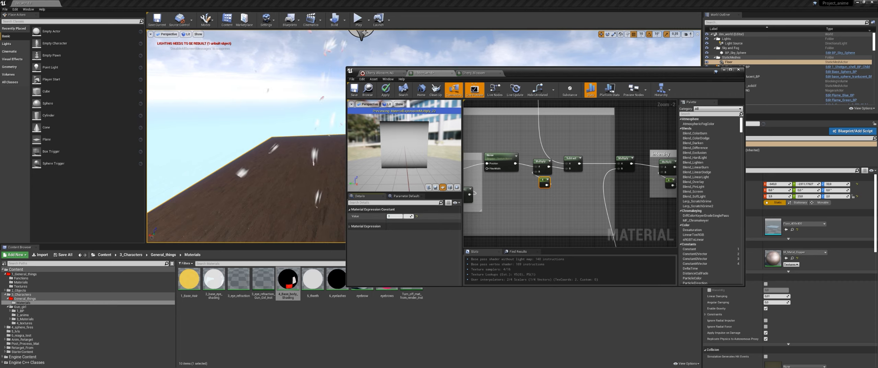
text(0)
key(Return)
click(385, 90)
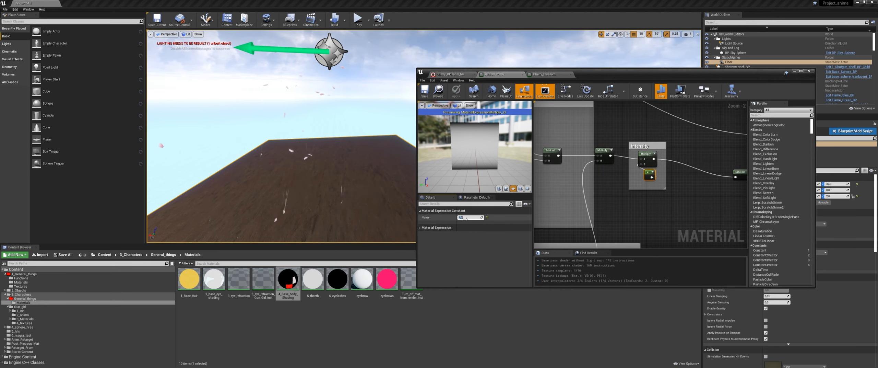
Test several constants in the intensity group, applying the changes to compare the ribbons in the level viewport.
key(Return)
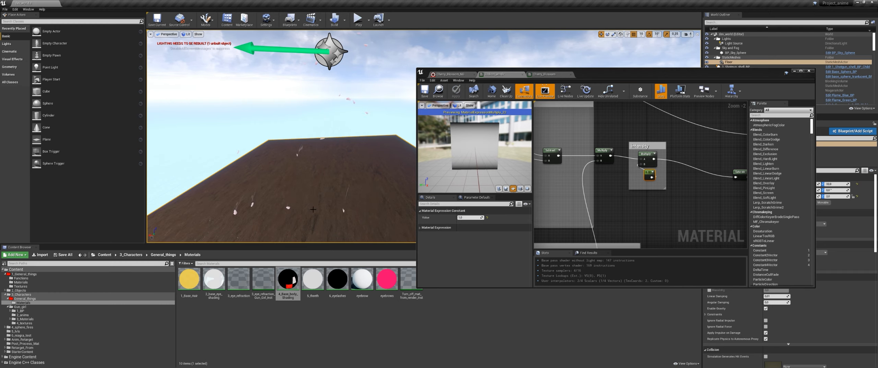
drag(471, 217, 487, 217)
click(456, 94)
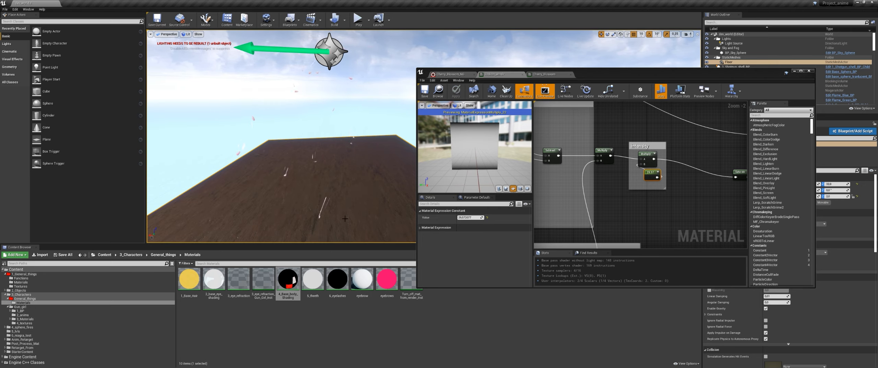
click(466, 218)
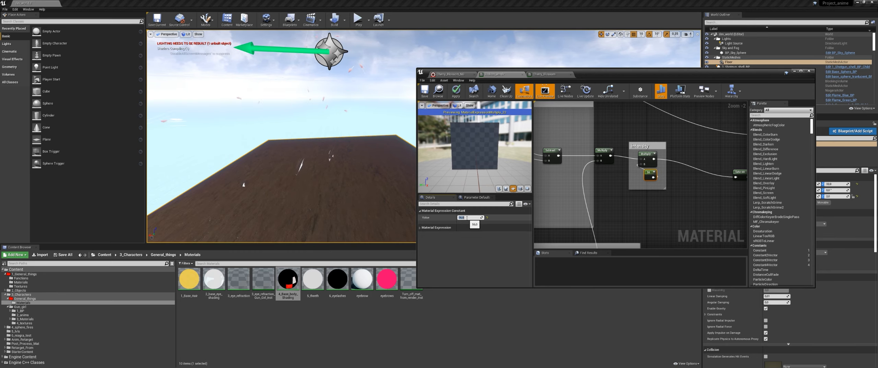
key(Return)
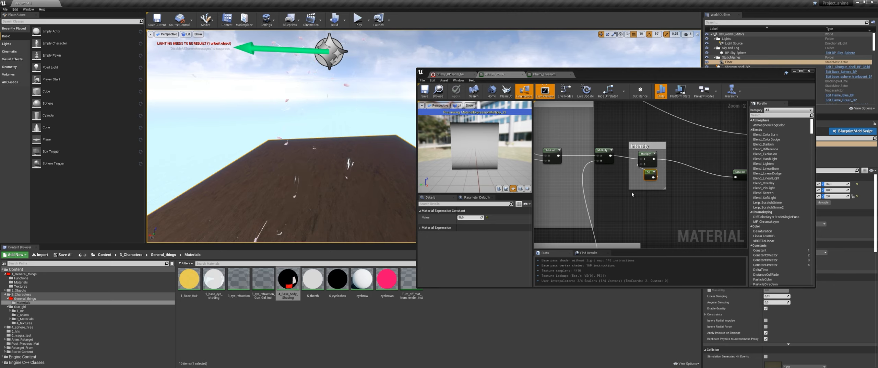
Set the constant in the intensity group to 5, apply it and check the ribbons in the level viewport.
click(471, 217)
text(5)
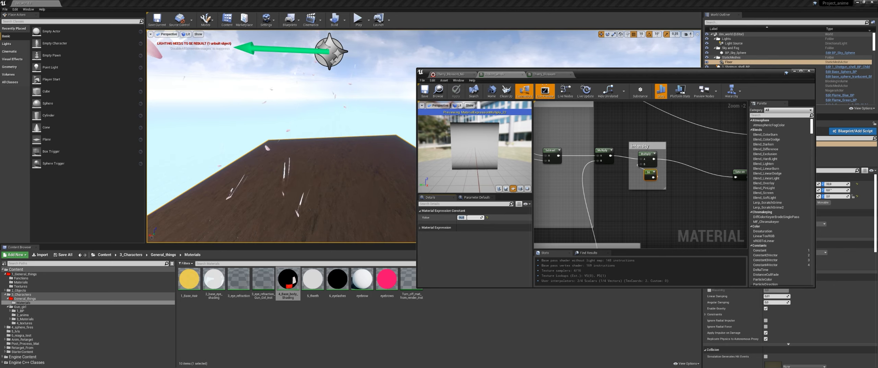
key(Return)
click(456, 91)
click(290, 211)
scroll(290, 211, down, 2)
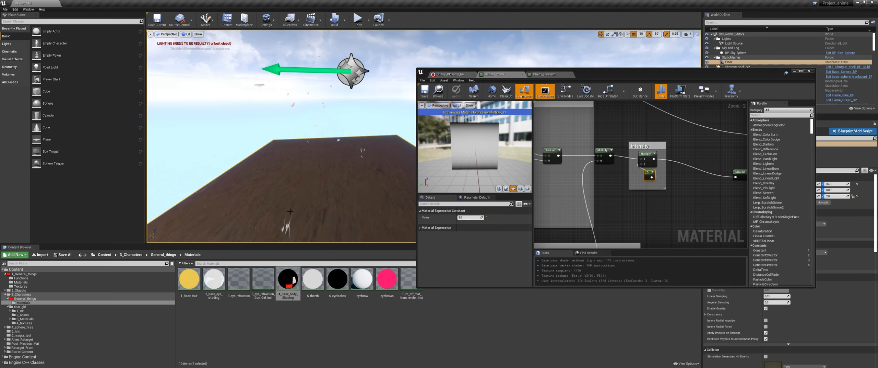
Move Saturate next to the intensity group, save the material and inspect the ribbons in the level viewport.
right_drag(608, 197, 556, 211)
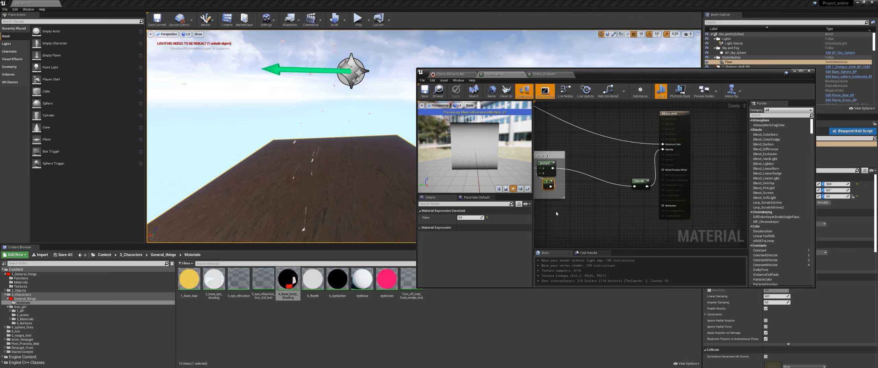
drag(634, 186, 571, 166)
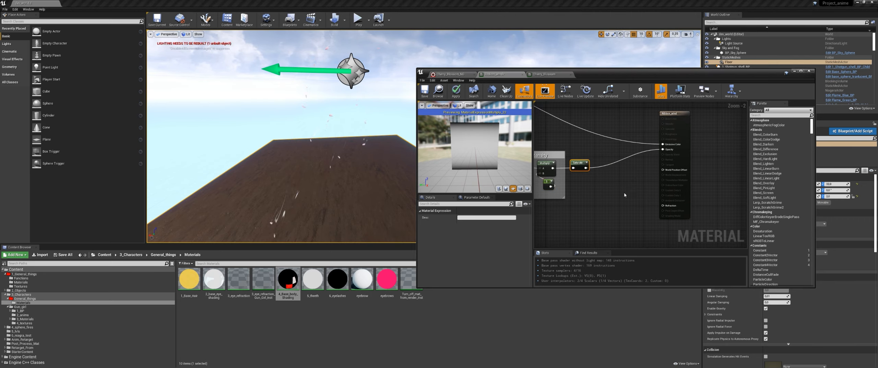
right_drag(633, 197, 653, 194)
key(ctrl+s)
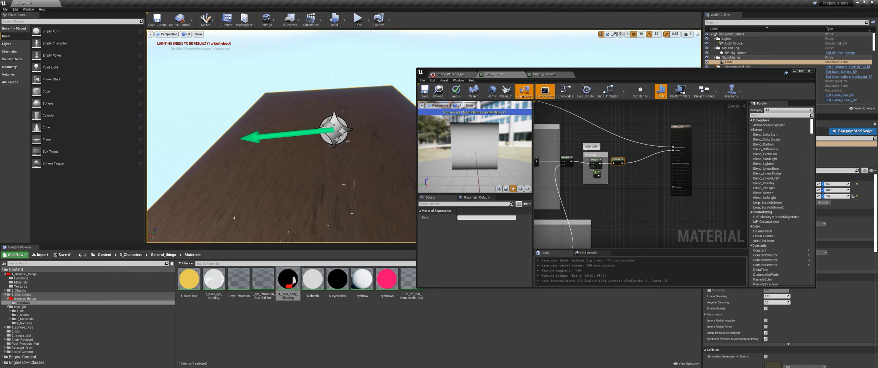
key(d)
key(d)
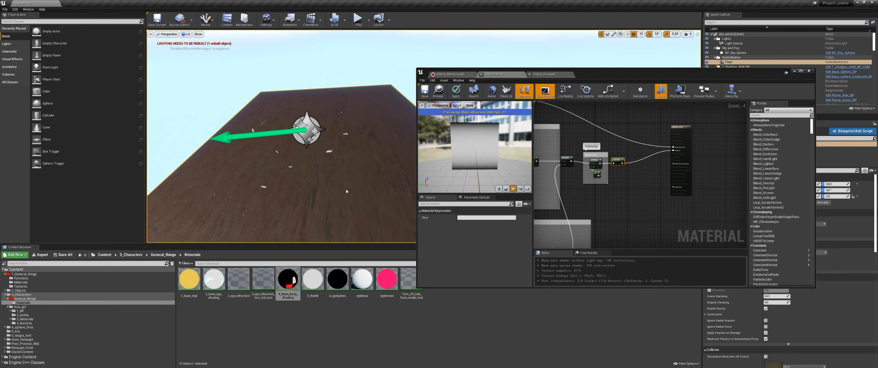
key(a)
key(a)
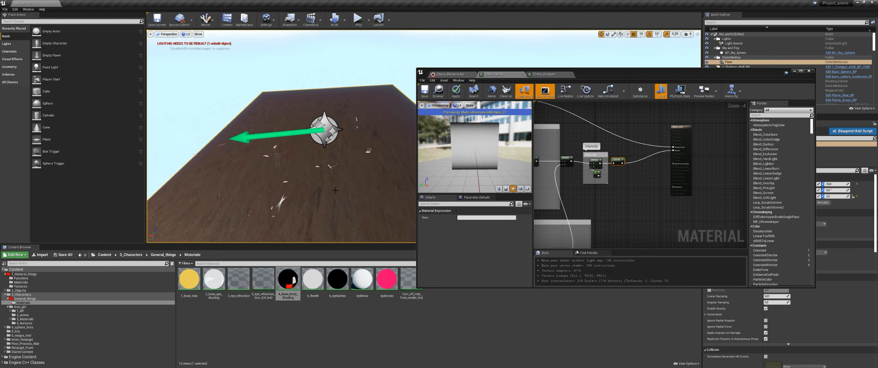
Add a Scale Ribbon Width module to Particle Update of the Empty ribbon emitter in the Cherry_Blossom_NG system.
click(447, 74)
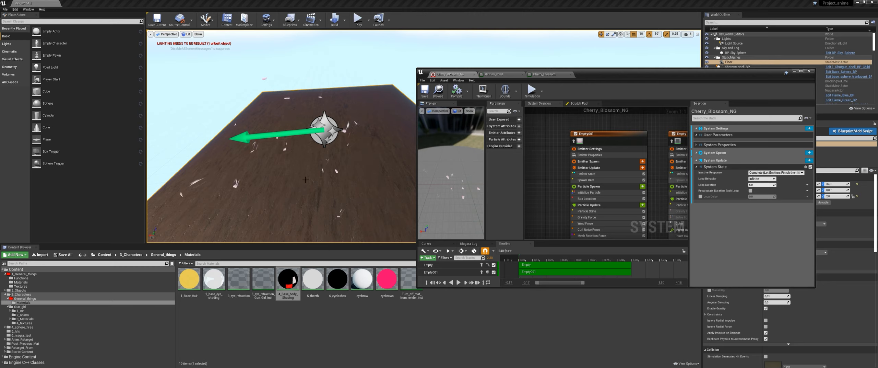
scroll(554, 144, down, 4)
right_drag(636, 216, 582, 206)
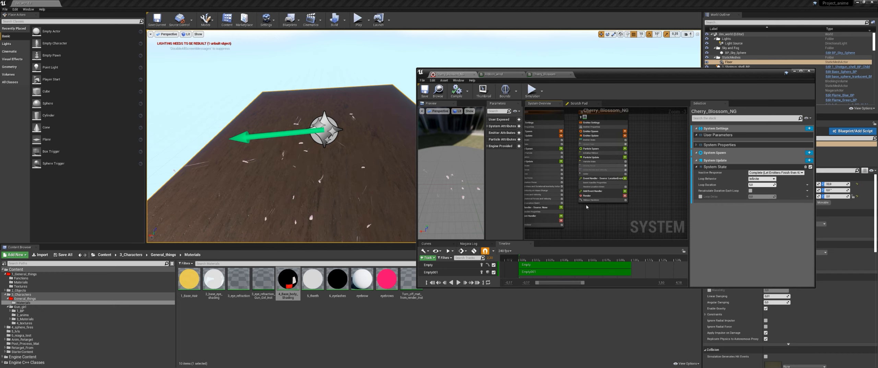
scroll(607, 199, up, 3)
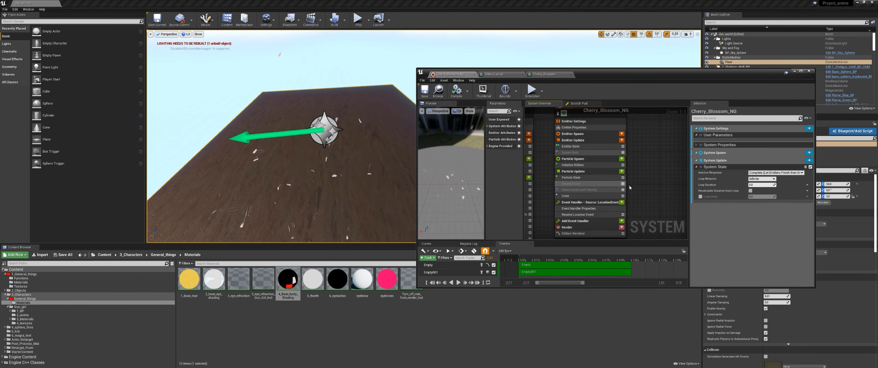
right_drag(641, 191, 651, 188)
click(586, 162)
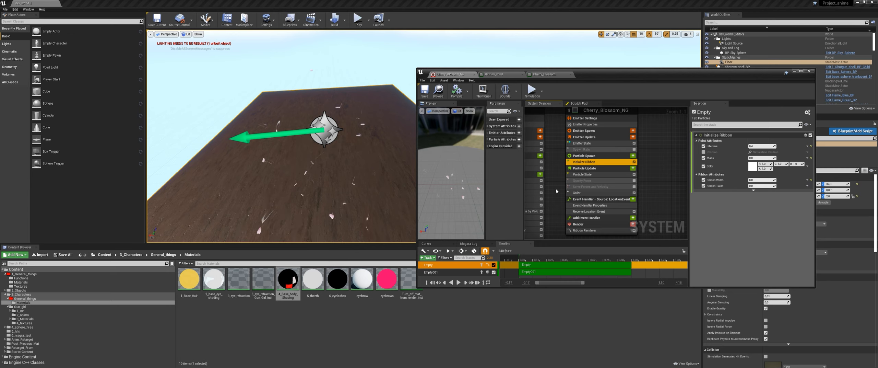
right_drag(556, 188, 547, 179)
click(594, 160)
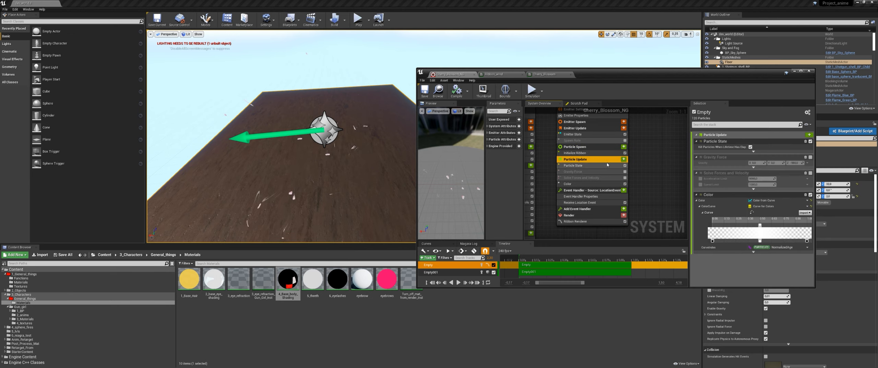
click(623, 160)
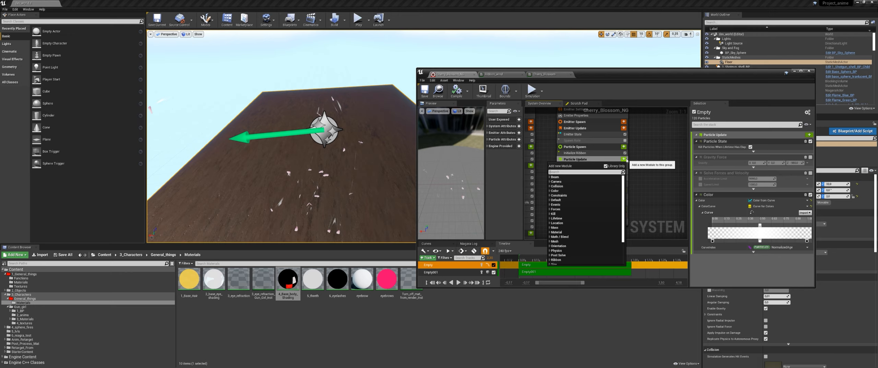
text(ribbo)
key(Return)
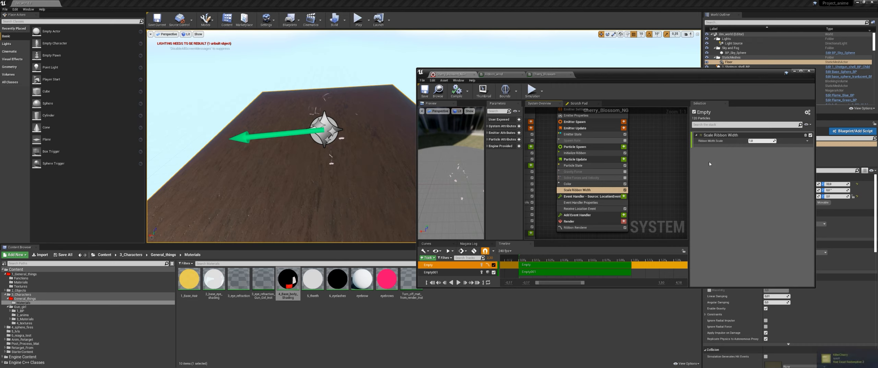
Drive the Ribbon Width Scale with Float from Curve and maximize the Niagara editor window.
click(807, 141)
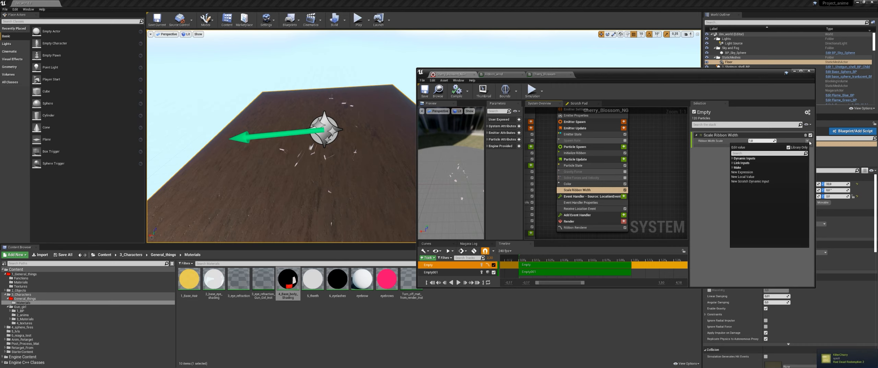
text(curve)
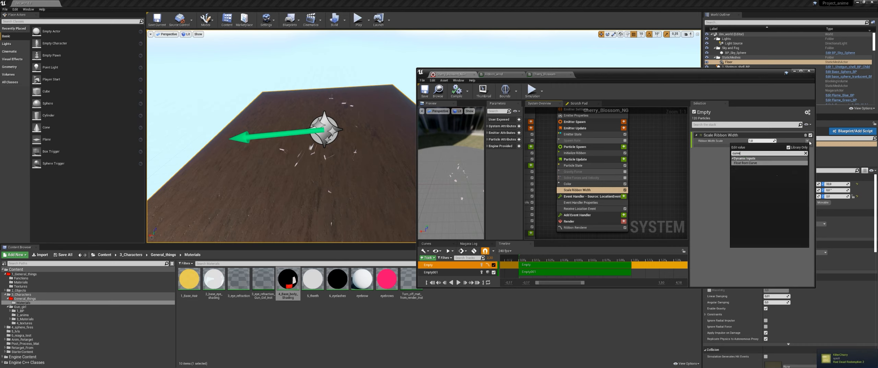
key(Return)
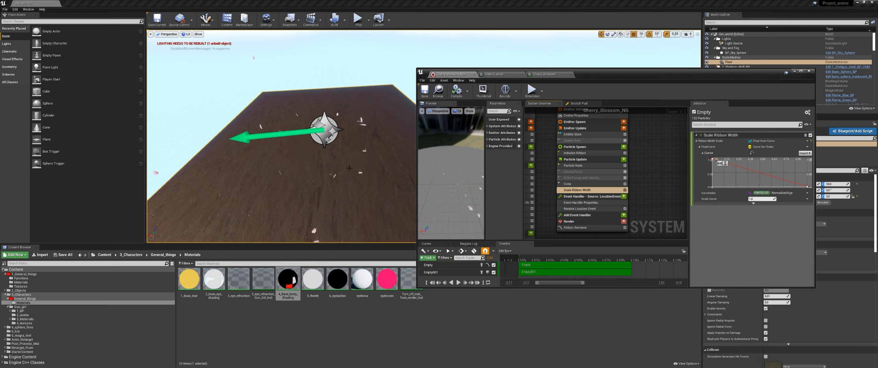
drag(610, 73, 617, 0)
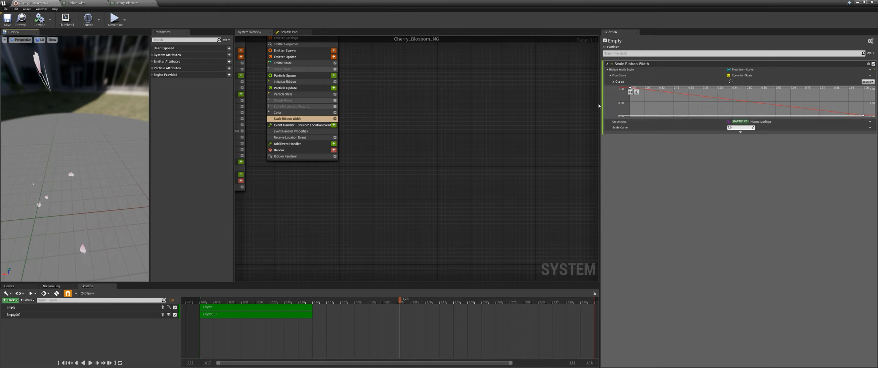
Reverse the ribbon width curve so it rises from 0 at the start of particle life to 1 at the end.
middle_drag(56, 99, 75, 97)
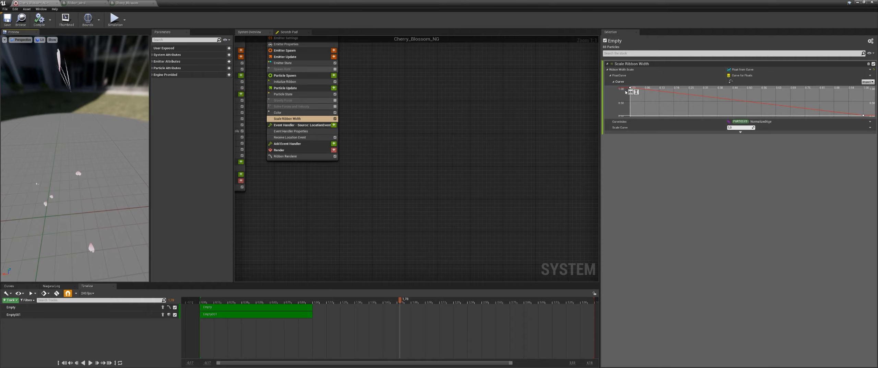
click(630, 90)
drag(630, 90, 630, 116)
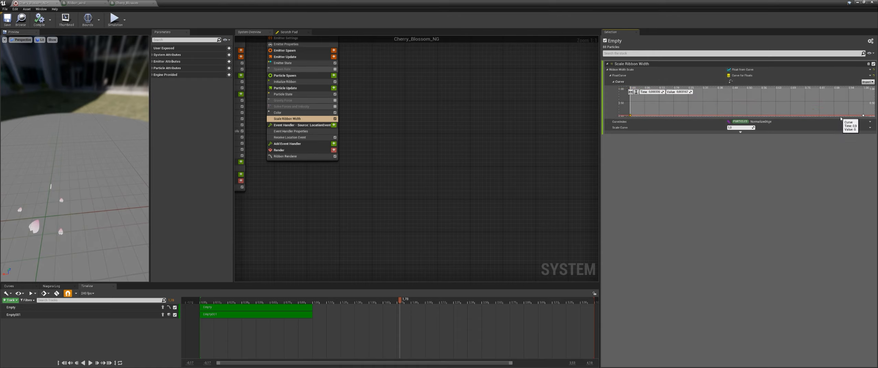
drag(861, 116, 860, 90)
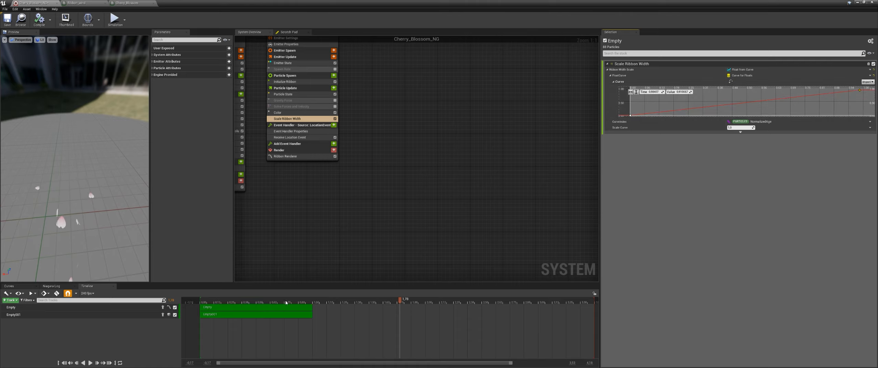
drag(50, 154, 50, 137)
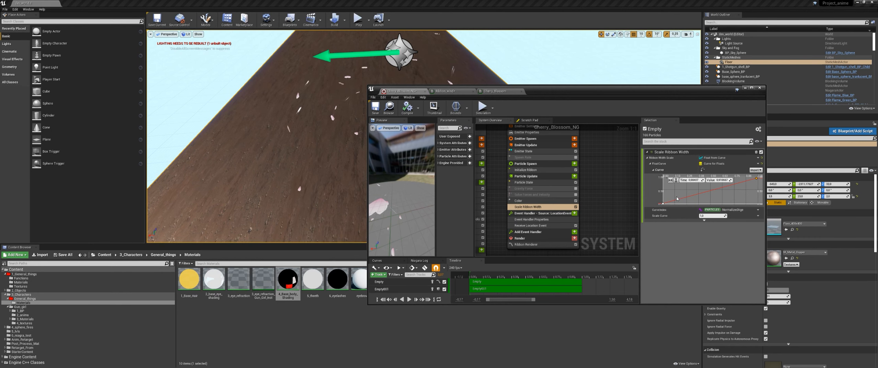
Set the time of the ribbon width curve's first key to 0.
click(663, 203)
click(696, 180)
text(0)
key(Return)
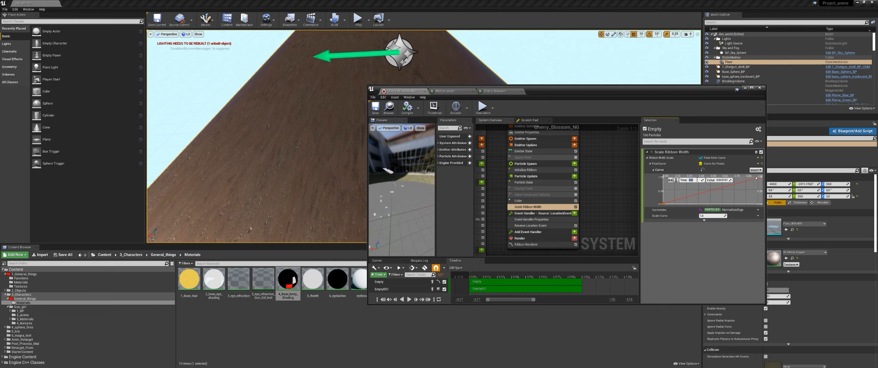
click(724, 179)
Set the value of the curve's last key to 5, compare the ribbons in the level viewport, and reduce it to 2.5.
click(756, 178)
click(697, 180)
text(5)
key(Return)
drag(543, 95, 612, 95)
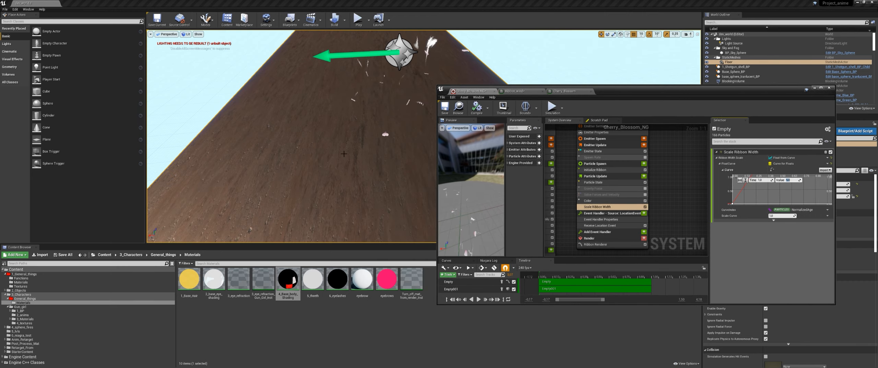
click(787, 181)
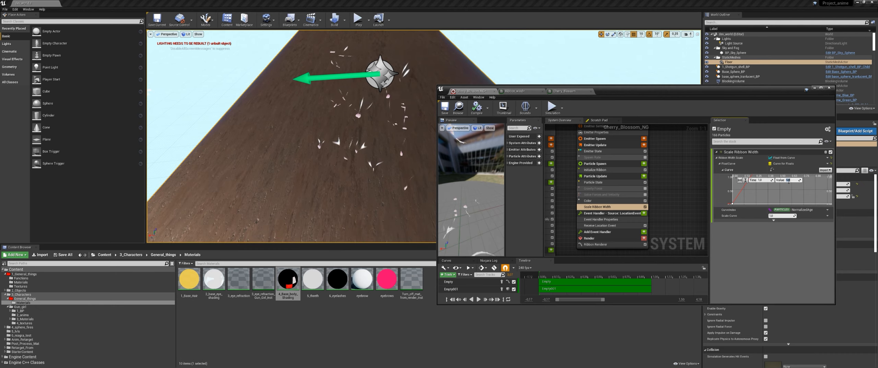
text(2,5)
key(Return)
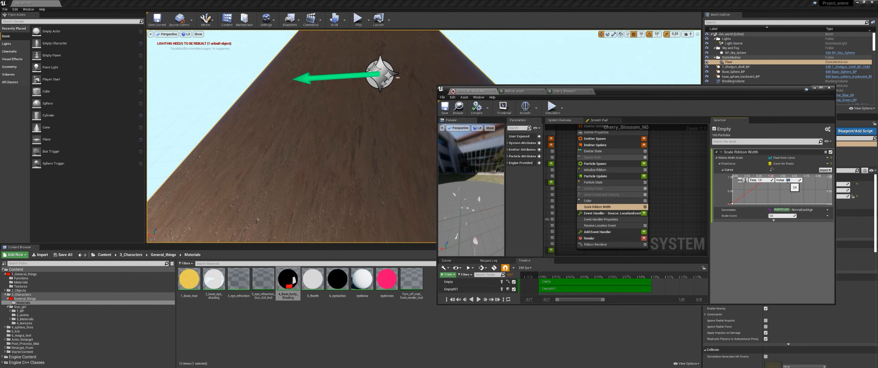
Undo the last curve edits and set the first key's value to 1 so the ribbon width falls over life.
click(732, 203)
key(ctrl+z)
key(ctrl+z)
click(789, 180)
text(1)
key(Return)
key(Return)
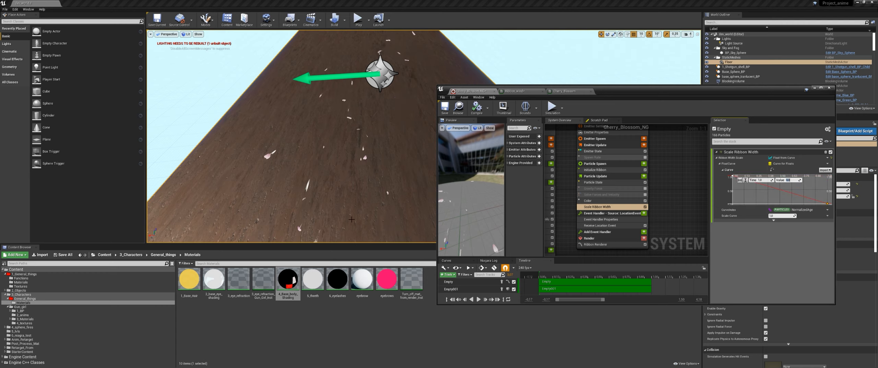
Inspect the ribbons in the level viewport, then scrub the timeline of the maximized Niagara editor to check the trails.
right_drag(352, 221, 361, 220)
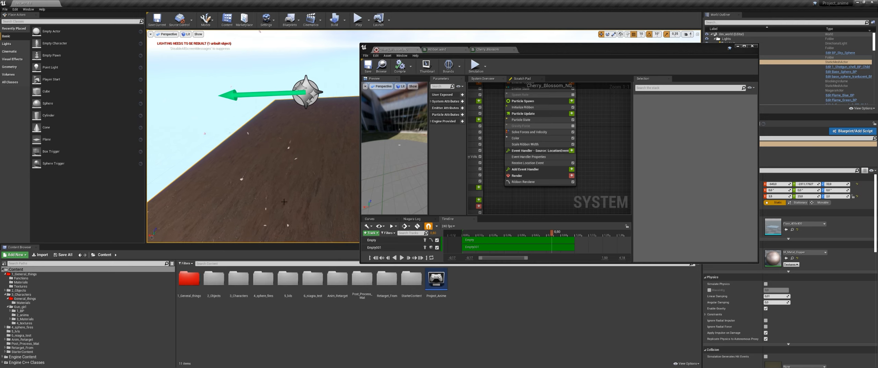
drag(583, 51, 594, 41)
double_click(594, 42)
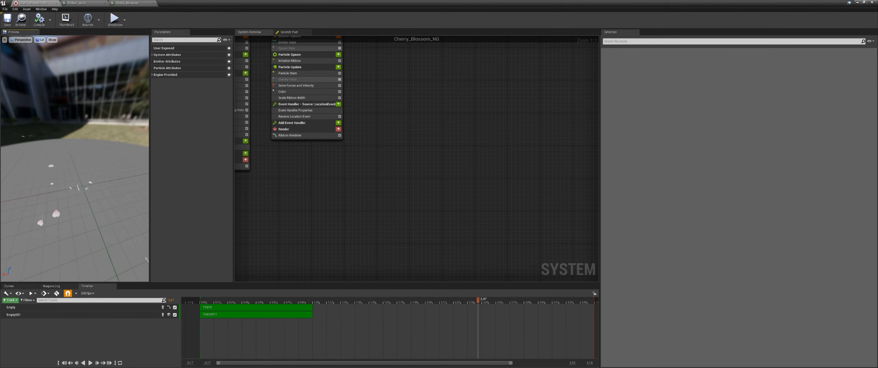
drag(343, 302, 521, 313)
middle_drag(100, 206, 77, 194)
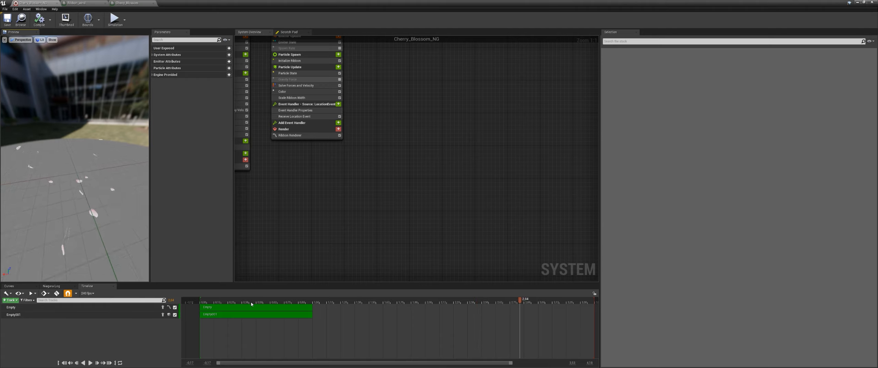
drag(257, 301, 432, 309)
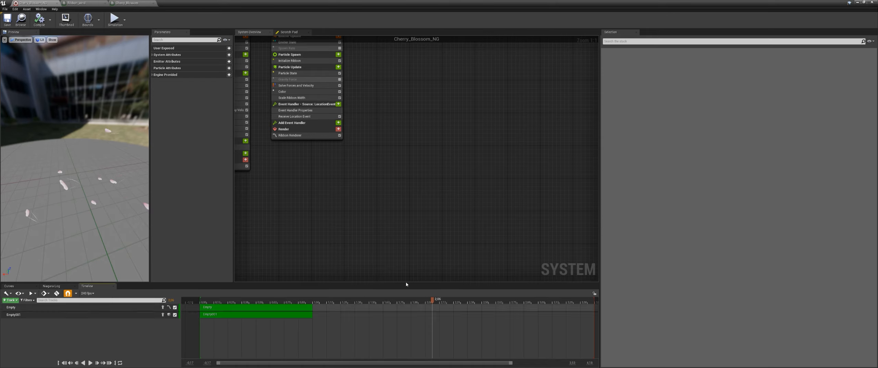
Add a Curl Noise Force module to Particle Update of the Empty ribbon emitter and fix its dependency issue.
right_drag(406, 281, 386, 284)
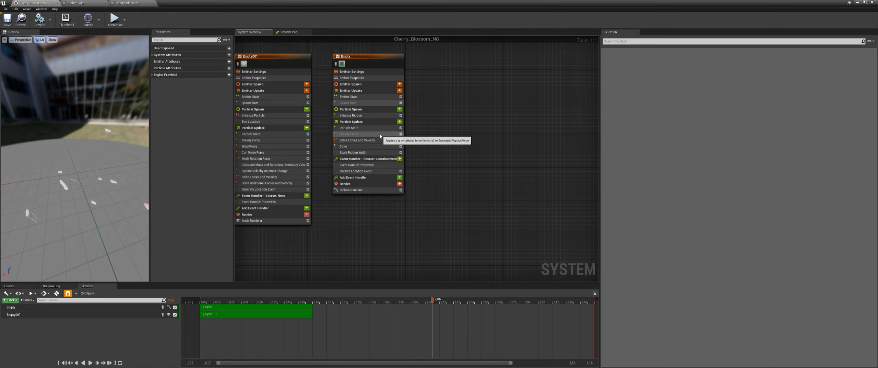
click(399, 122)
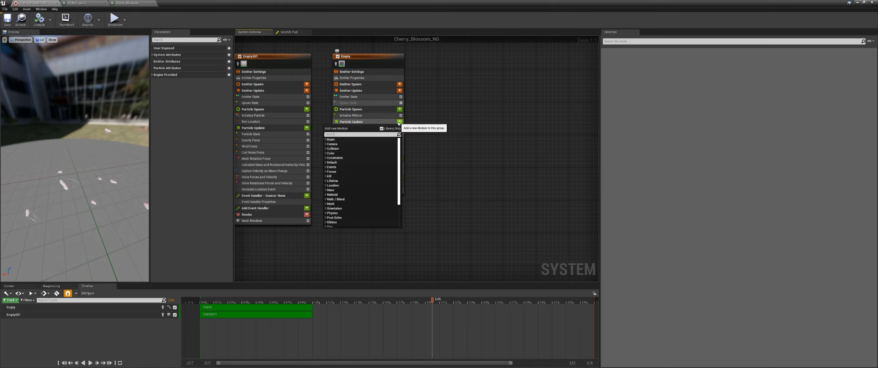
text(cur)
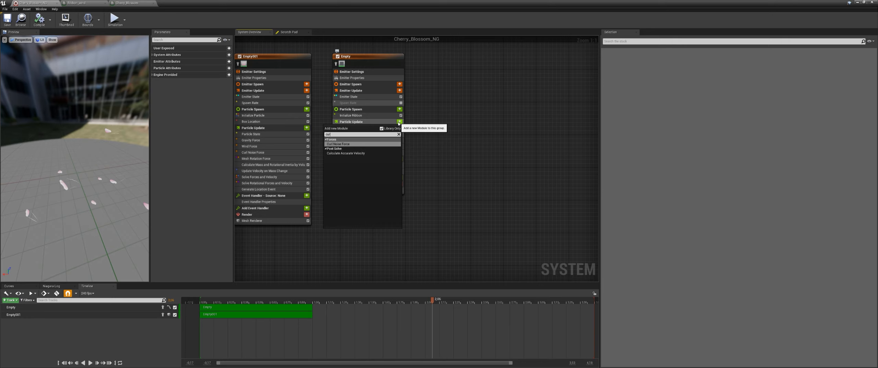
key(Return)
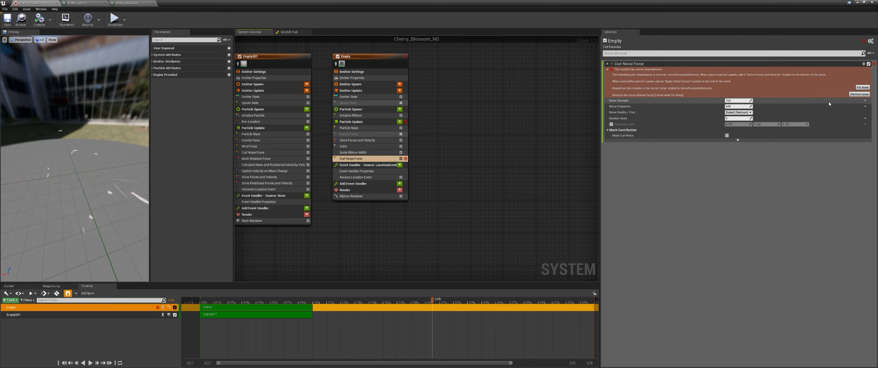
click(862, 87)
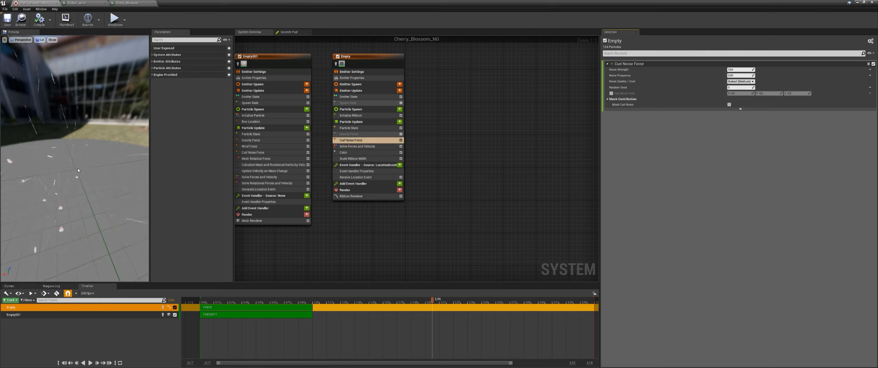
Lower the Noise Strength of the ribbon emitter's Curl Noise Force while comparing the trails in the preview and level viewport.
scroll(79, 170, up, 5)
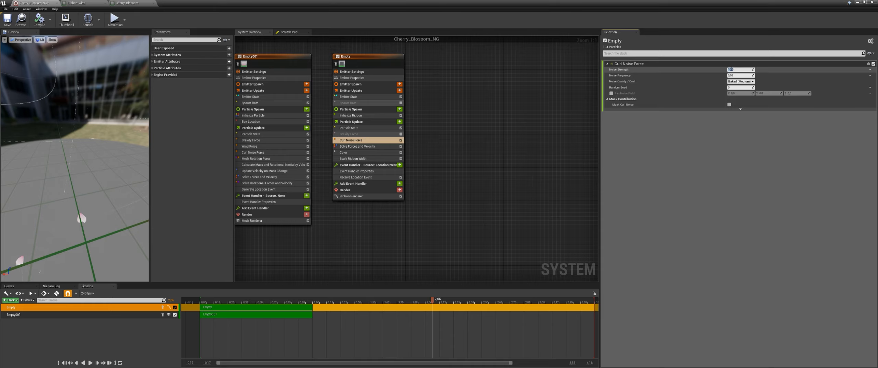
key(Return)
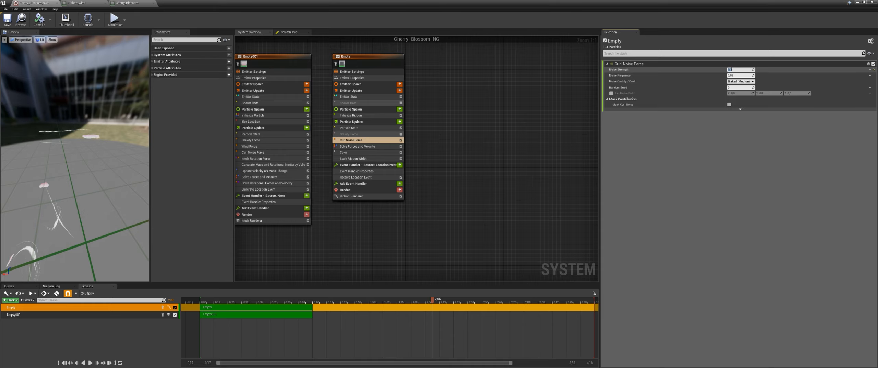
double_click(317, 8)
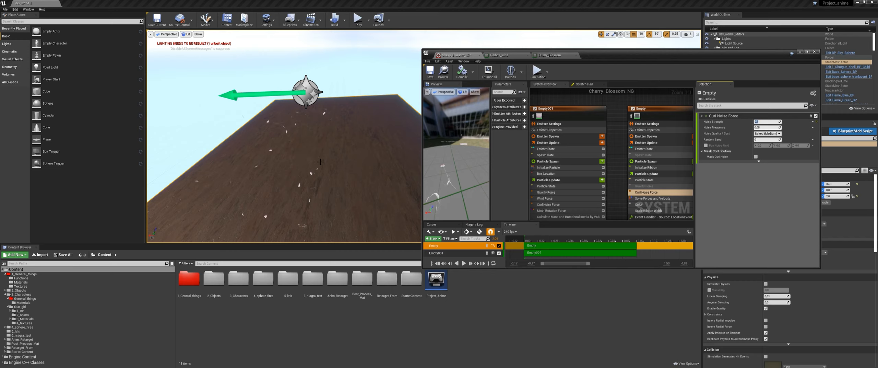
click(767, 121)
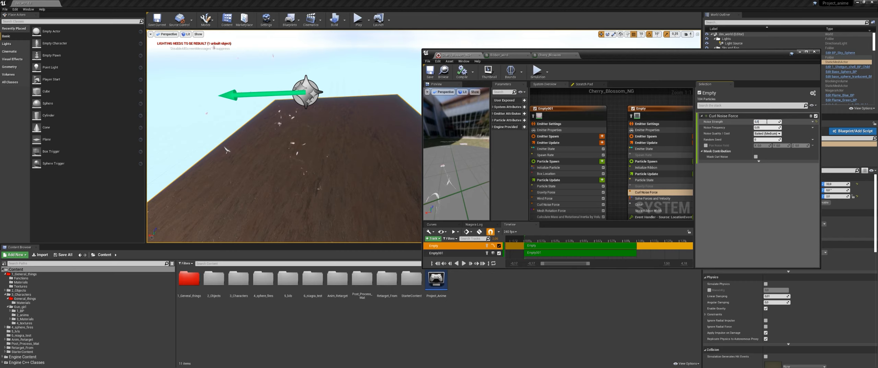
key(Return)
middle_drag(287, 160, 279, 161)
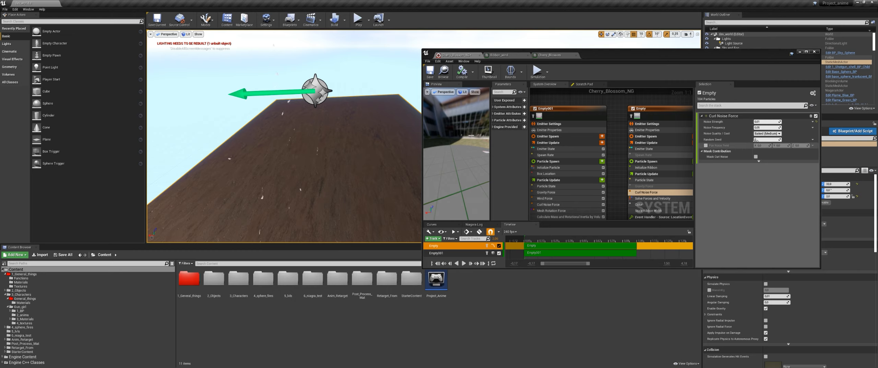
Set the Noise Frequency of the Curl Noise Force to 0.03 and check the ribbons in the level viewport.
drag(760, 128, 768, 128)
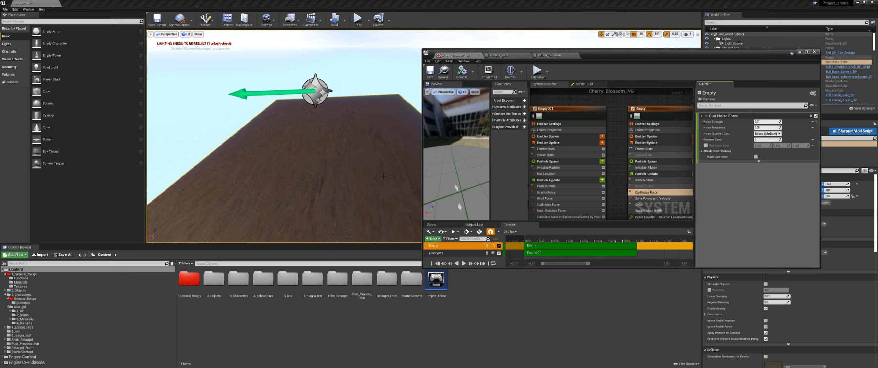
right_drag(317, 178, 319, 179)
click(761, 127)
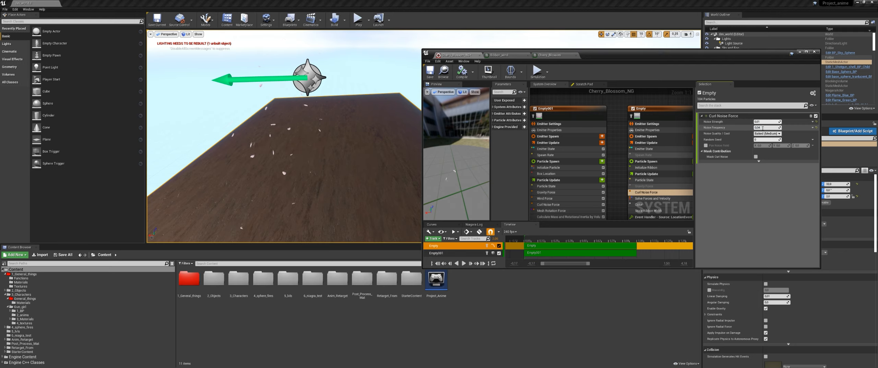
text(0,03)
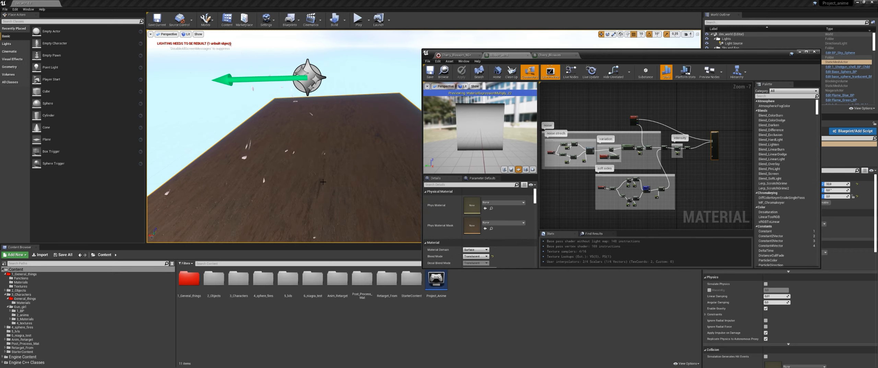
scroll(323, 182, up, 2)
middle_drag(323, 182, 286, 153)
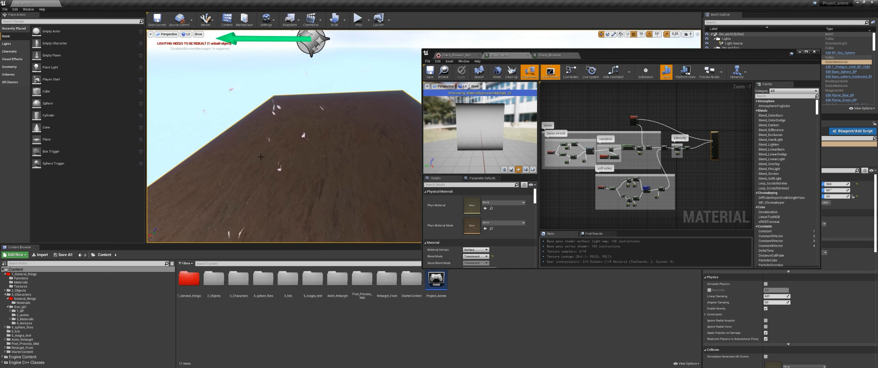
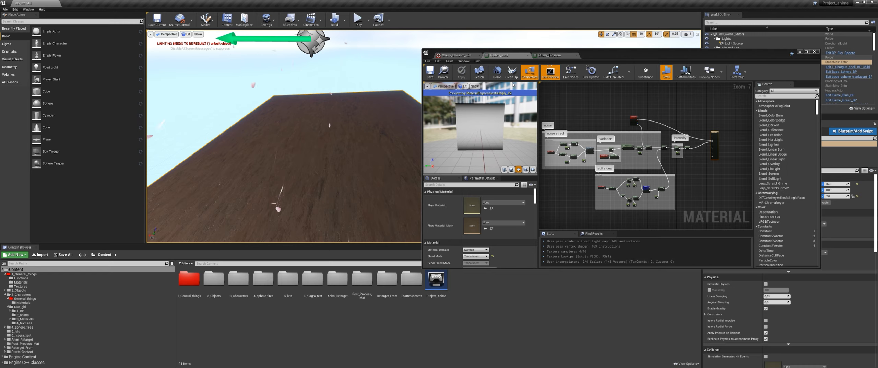
Look over the Cherry_Blossom material graph, then return to the Niagara system and scrub the timeline to examine the petals and trails.
click(552, 58)
drag(604, 56, 621, 0)
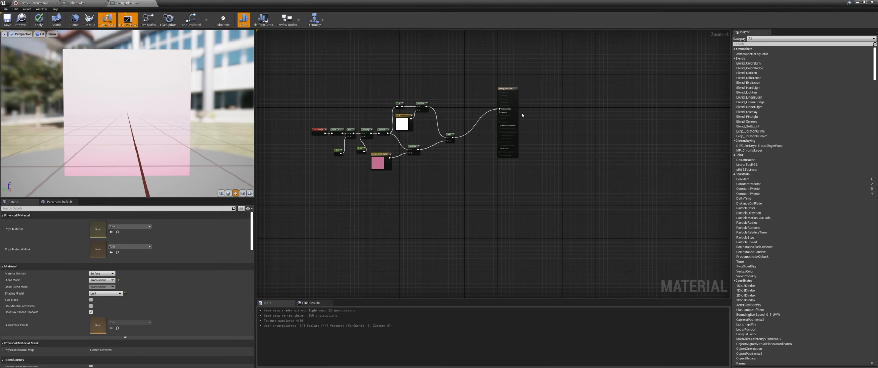
right_drag(351, 175, 418, 192)
drag(414, 3, 552, 1)
click(370, 49)
drag(146, 160, 123, 161)
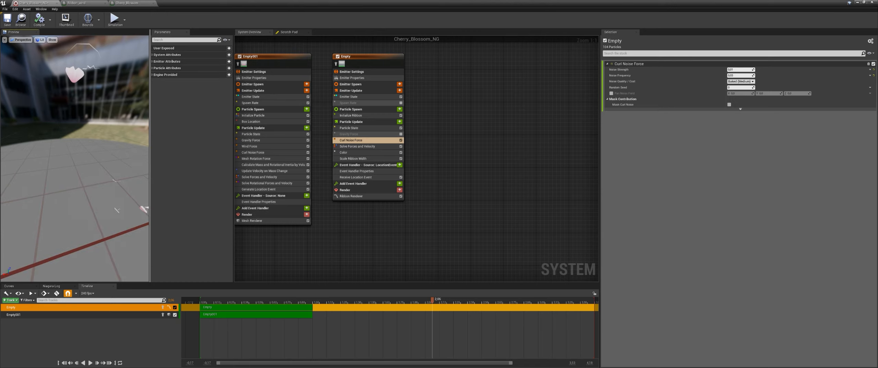
drag(243, 302, 461, 317)
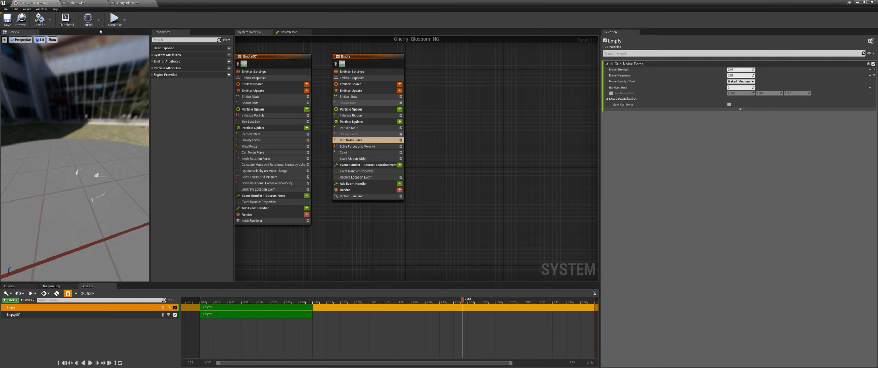
Add a Noise node to the Cherry_Blossom material graph and place it below the pink color constant.
click(127, 2)
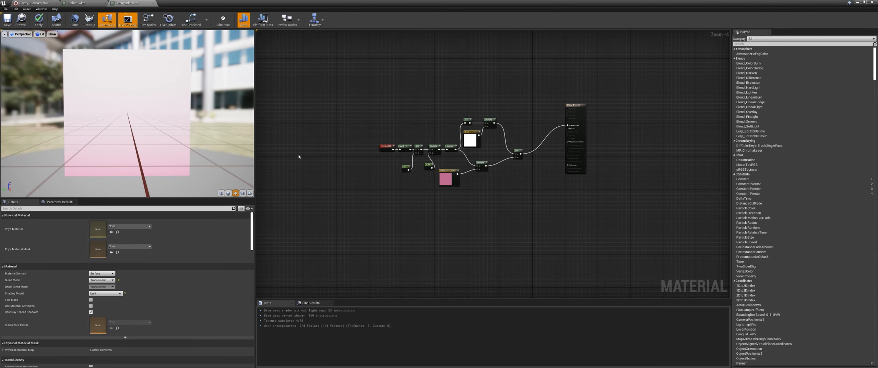
scroll(446, 219, up, 2)
right_click(451, 233)
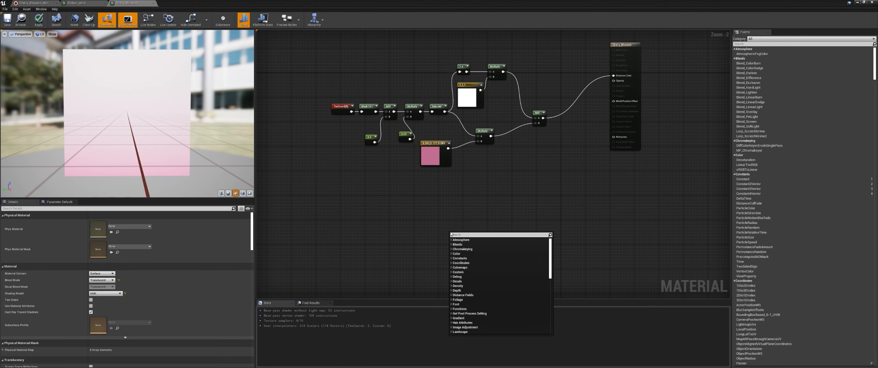
text(noi)
key(Return)
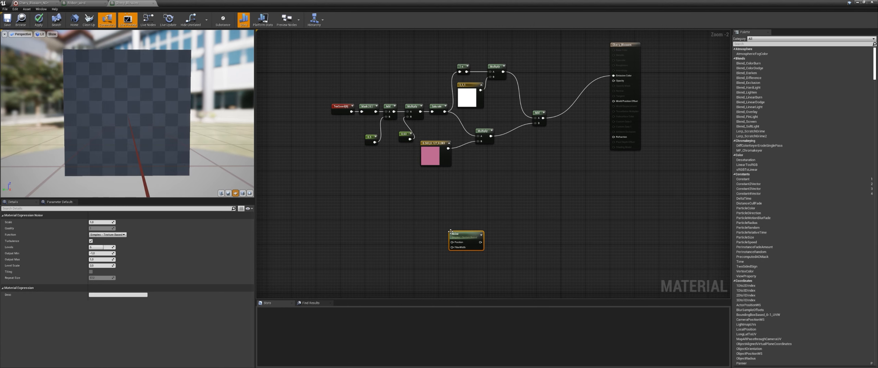
drag(451, 232, 441, 190)
right_drag(469, 201, 467, 216)
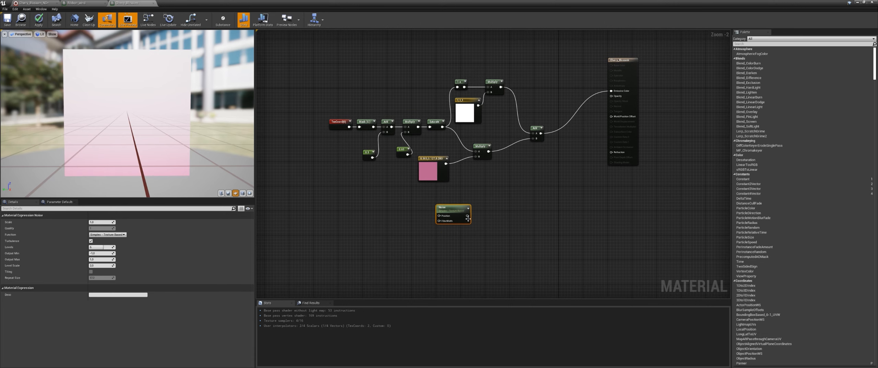
Connect the Noise node's output to World Position Offset and check the petals in the Cherry_Blossom_NG system preview.
drag(467, 216, 611, 116)
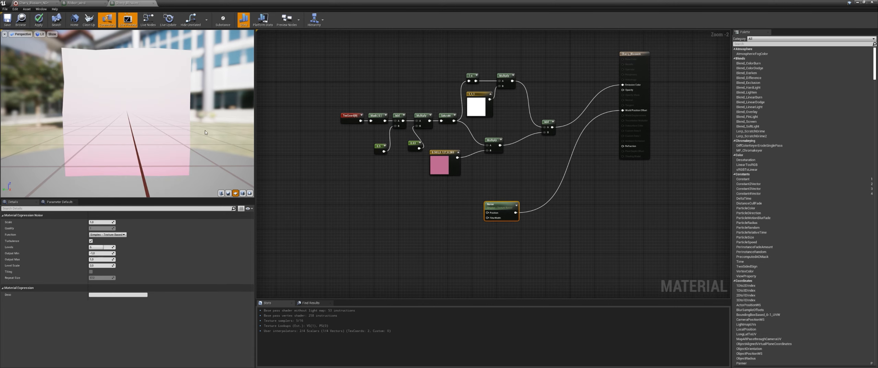
drag(151, 103, 201, 124)
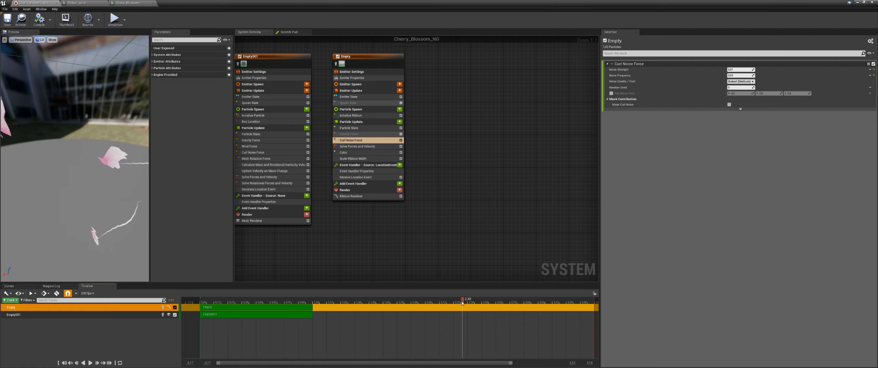
mouse_move(463, 302)
mouse_down()
mouse_move(526, 304)
mouse_move(422, 305)
mouse_move(449, 306)
mouse_up()
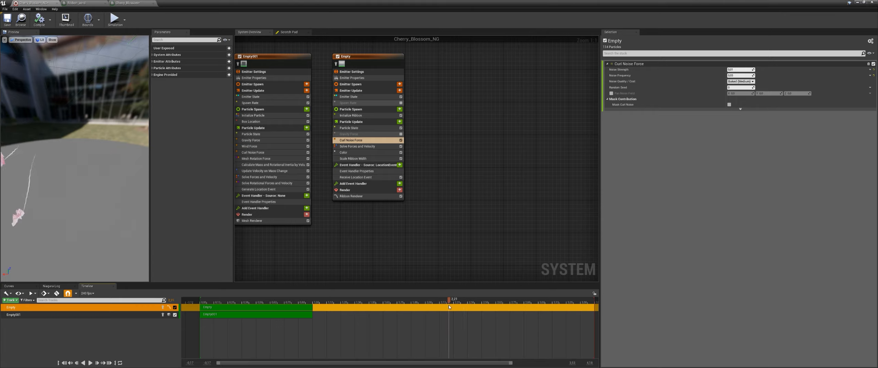
click(128, 3)
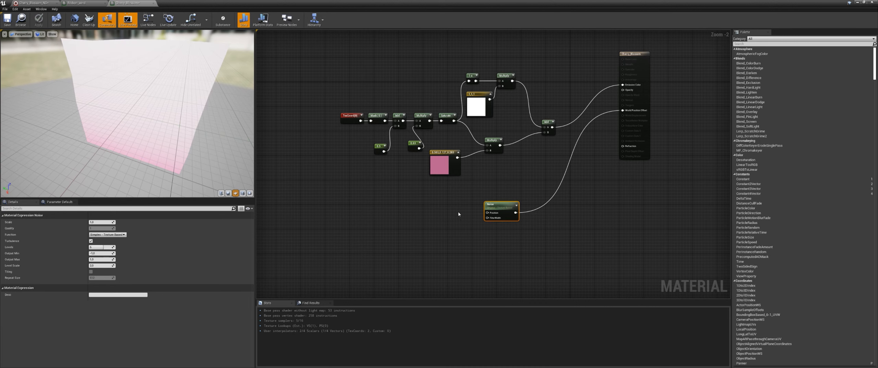
Start previewing the Noise node and set its Scale to 0.01.
scroll(458, 214, up, 2)
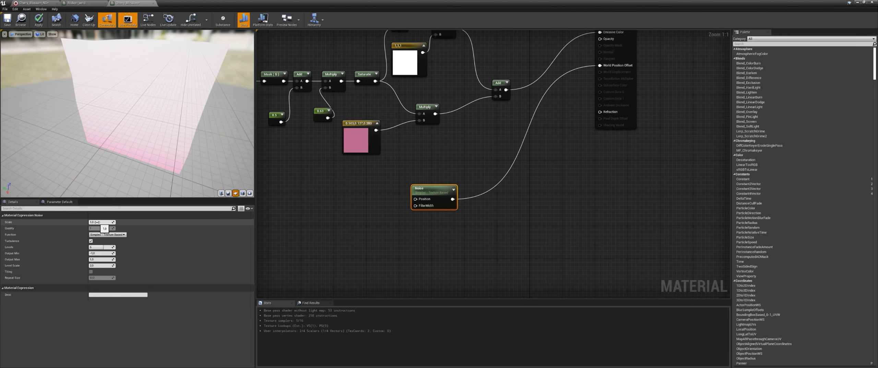
right_drag(274, 227, 228, 244)
right_click(394, 204)
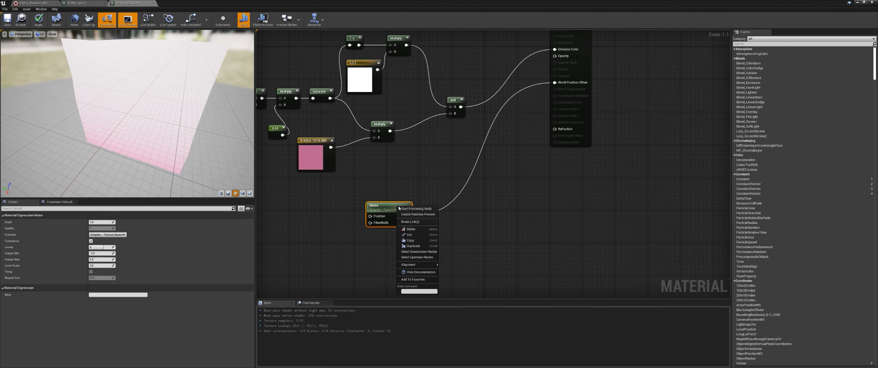
click(411, 209)
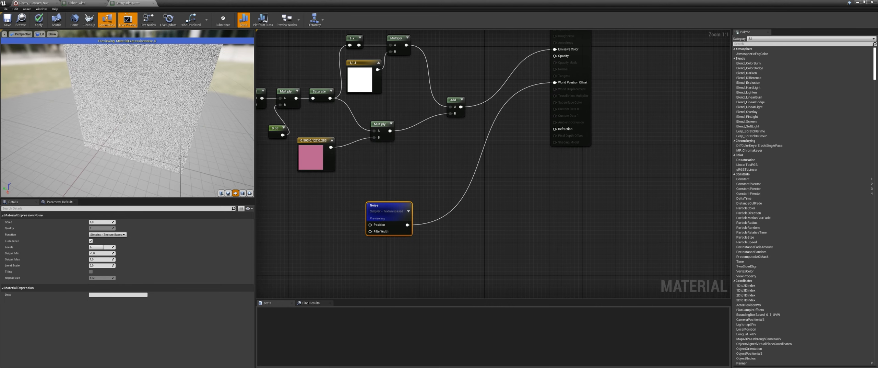
click(106, 221)
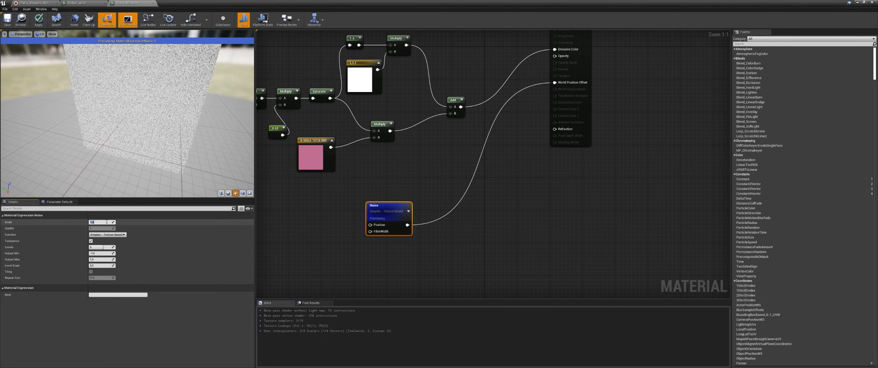
text(0,01)
key(Return)
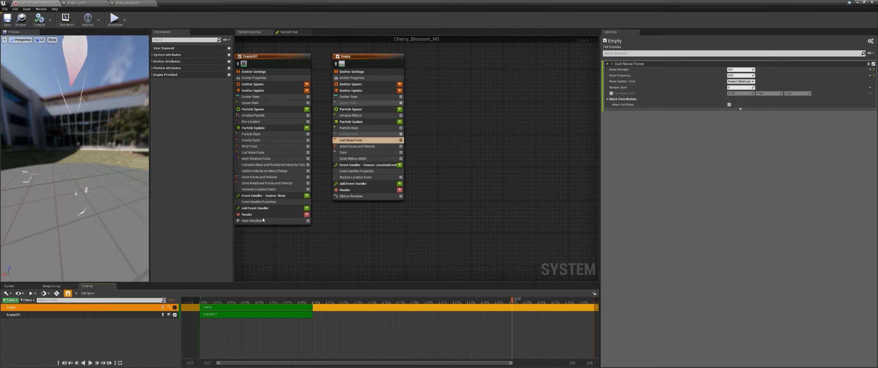
Shrink the editor window to uncover the level viewport and set the Noise node's Levels to 1.
click(522, 302)
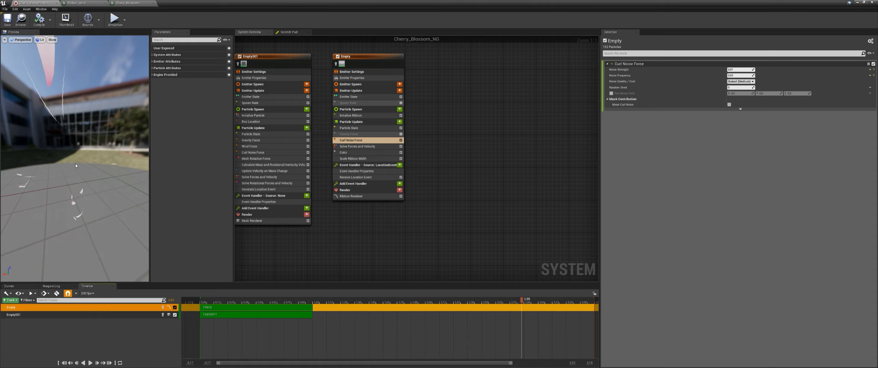
drag(425, 3, 614, 78)
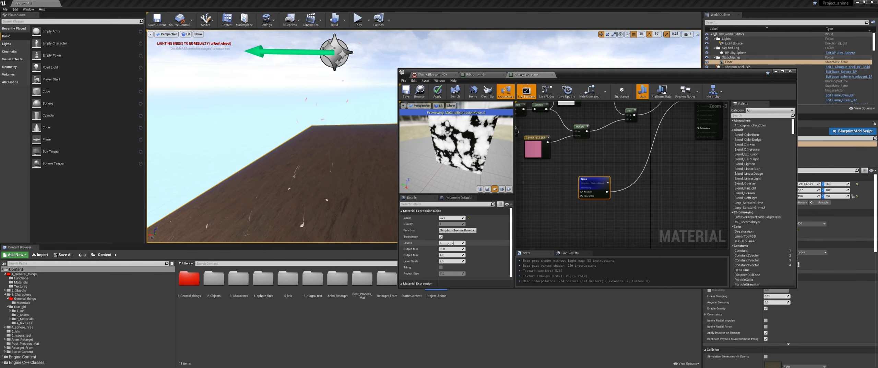
key(Return)
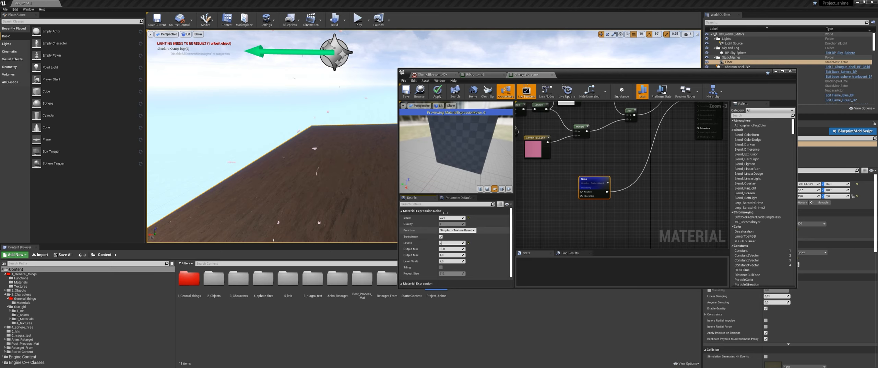
double_click(445, 242)
text(1)
key(Return)
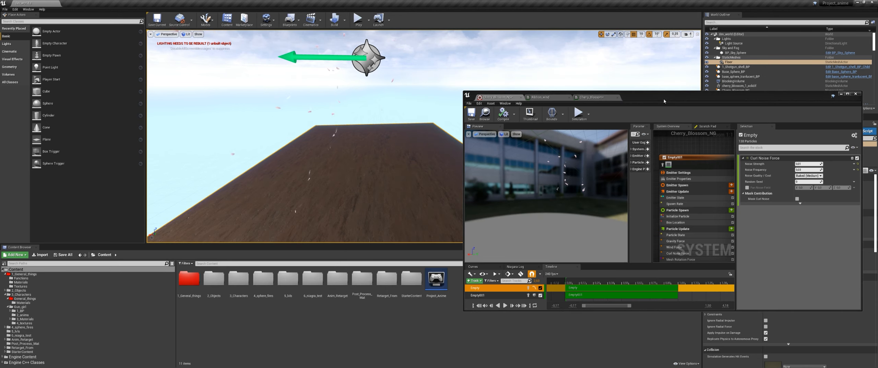
Set the Lifetime in Initialize Particle of the Empty001 emitter to 20 and view the falling petals in the level.
drag(663, 100, 540, 83)
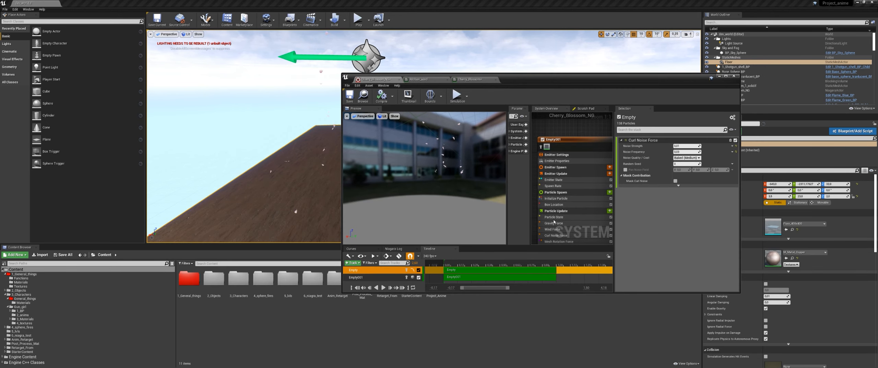
scroll(562, 172, down, 3)
right_click(574, 162)
right_drag(575, 162, 612, 184)
scroll(562, 165, up, 4)
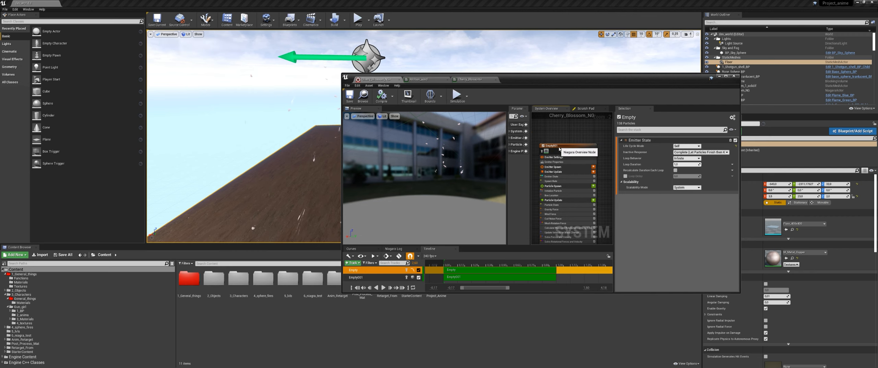
click(558, 145)
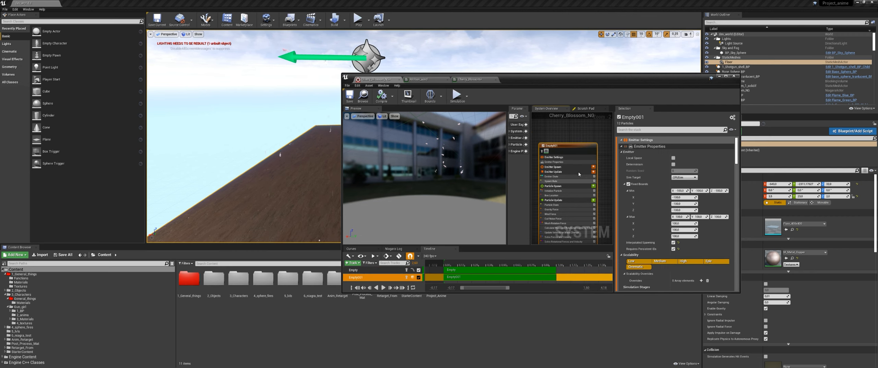
click(554, 181)
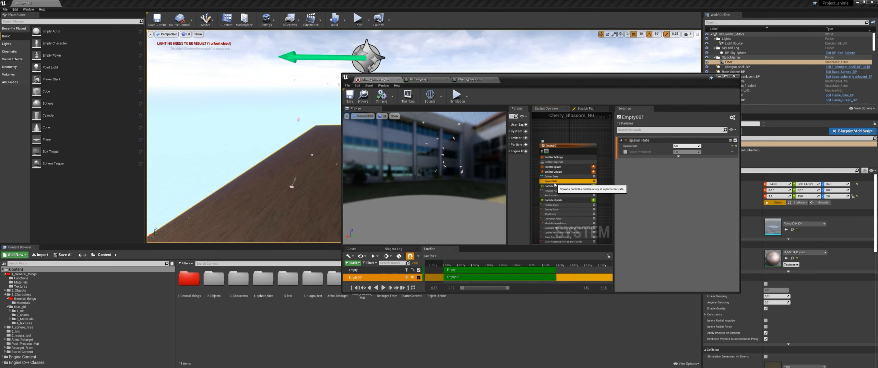
click(557, 190)
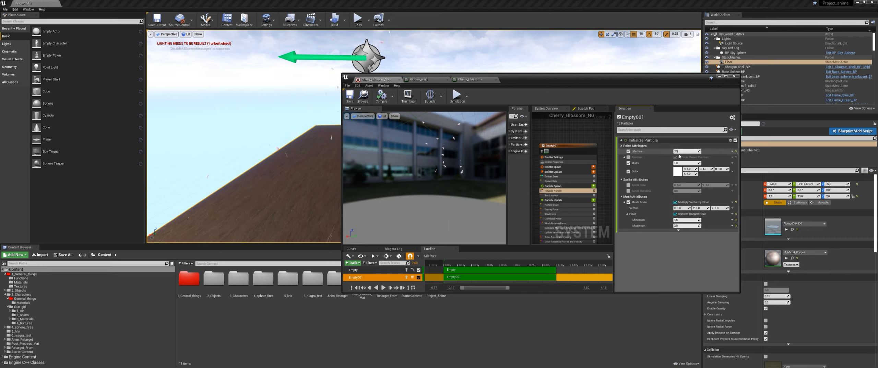
key(Return)
key(d)
right_drag(261, 177, 257, 190)
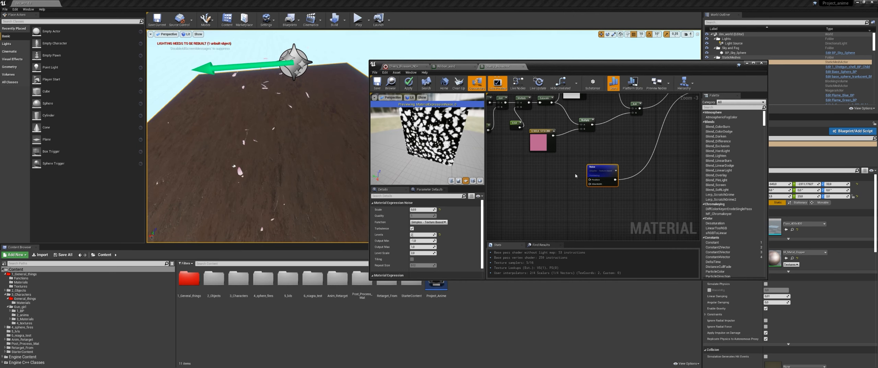
Add a Particle Position node beside Noise, try it as the Noise Position input, and break that link again.
right_click(544, 185)
text(parti)
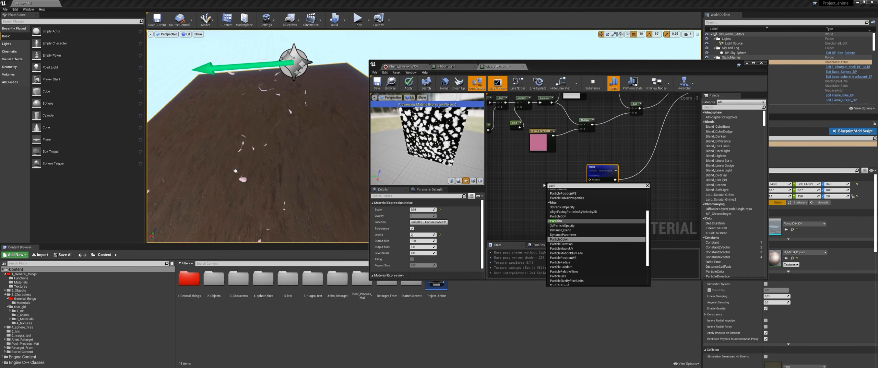
text(cle pos)
key(Return)
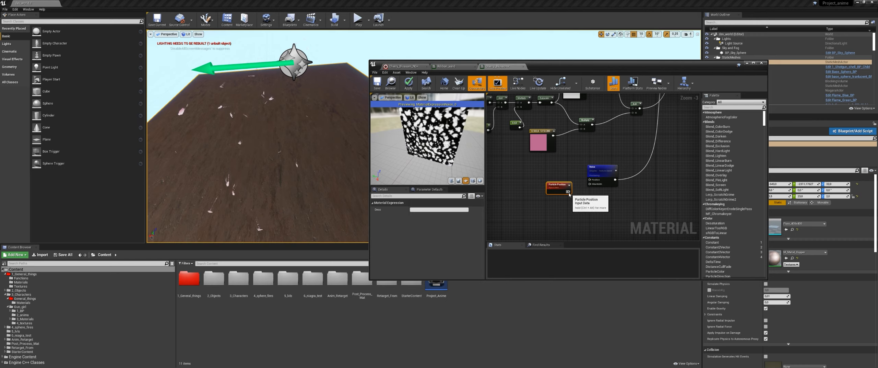
drag(568, 191, 589, 180)
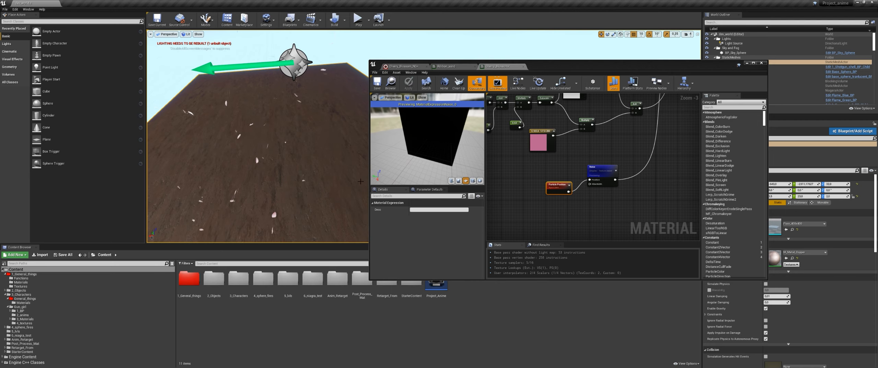
alt+click(589, 179)
Route the Noise output into Emissive Color and disconnect it from World Position Offset.
right_drag(638, 137, 567, 189)
scroll(589, 164, down, 1)
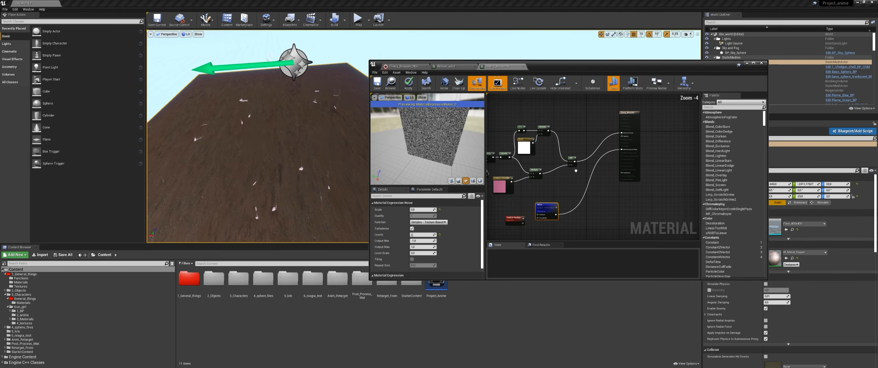
drag(557, 214, 621, 133)
alt+click(622, 149)
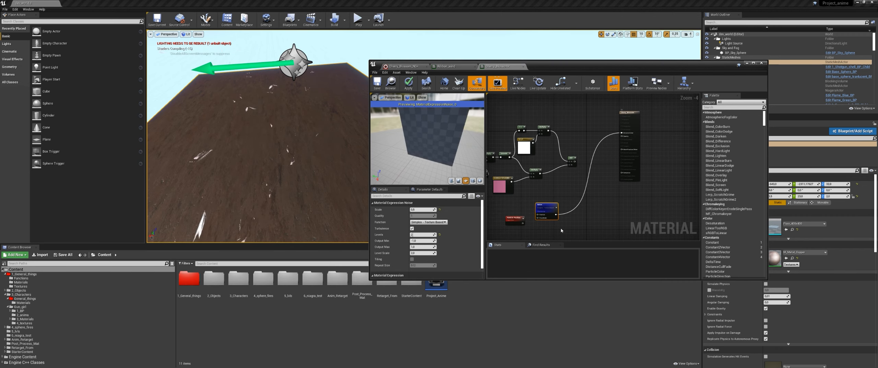
Adjust the Noise node's Scale and apply the material, checking the petals in the Cherry_Blossom_NG preview.
drag(545, 205, 552, 203)
click(425, 209)
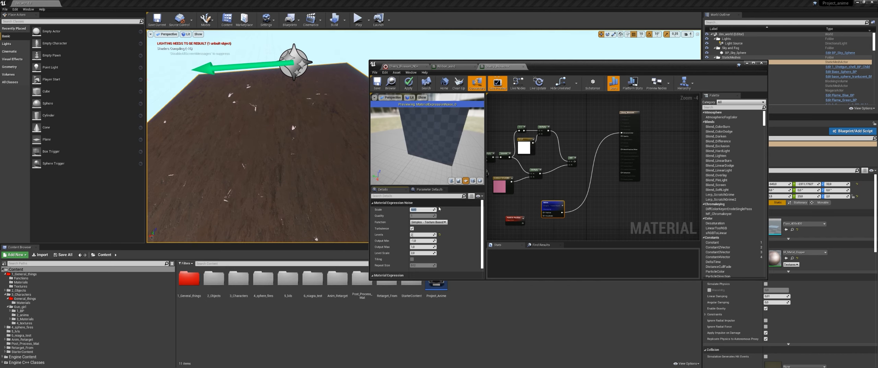
key(Return)
click(409, 84)
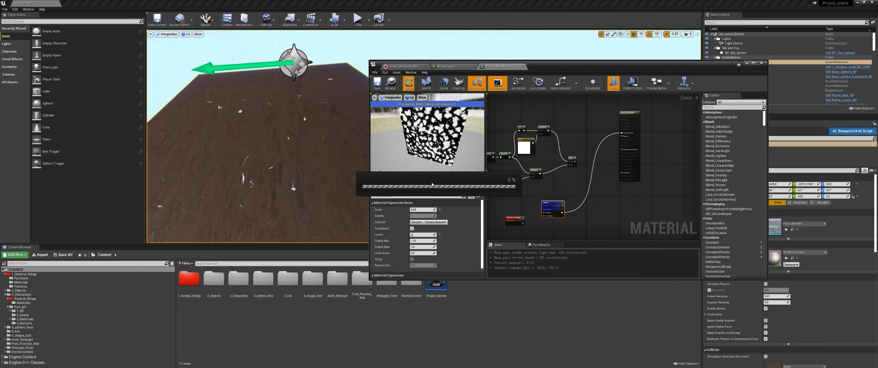
click(401, 66)
mouse_move(457, 182)
mouse_down()
mouse_move(417, 197)
mouse_move(439, 185)
mouse_move(416, 186)
mouse_move(455, 176)
mouse_up()
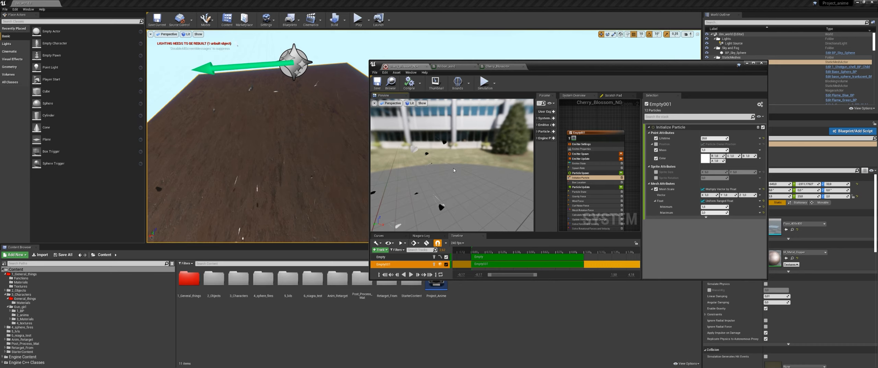
drag(479, 251, 541, 251)
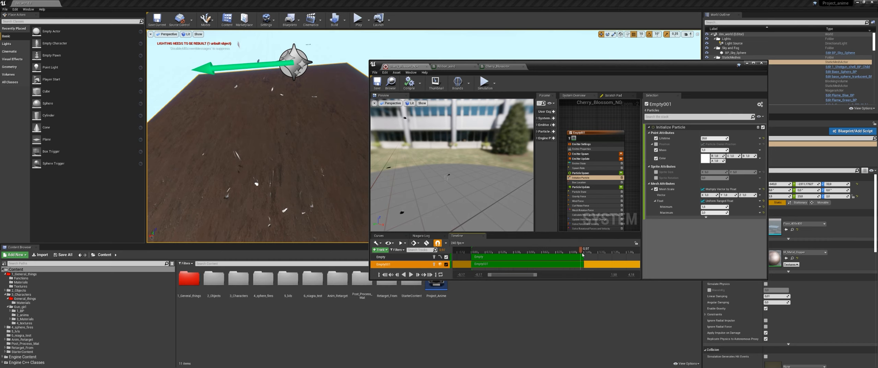
Connect the Noise output to World Position Offset alongside Emissive Color and apply the Cherry_Blossom material.
click(497, 66)
drag(562, 210, 621, 136)
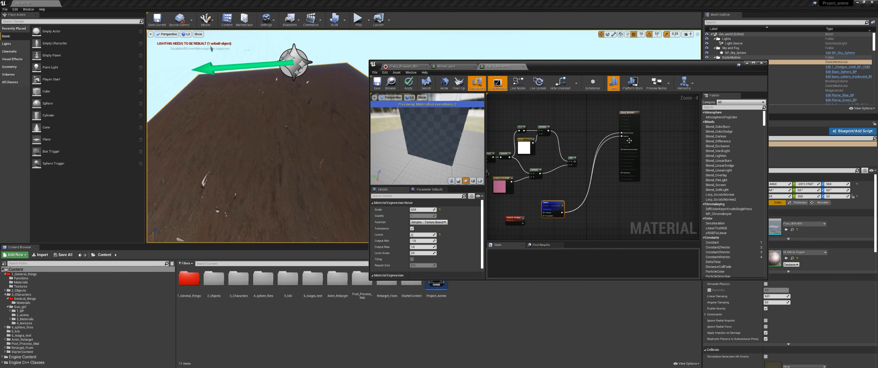
click(409, 83)
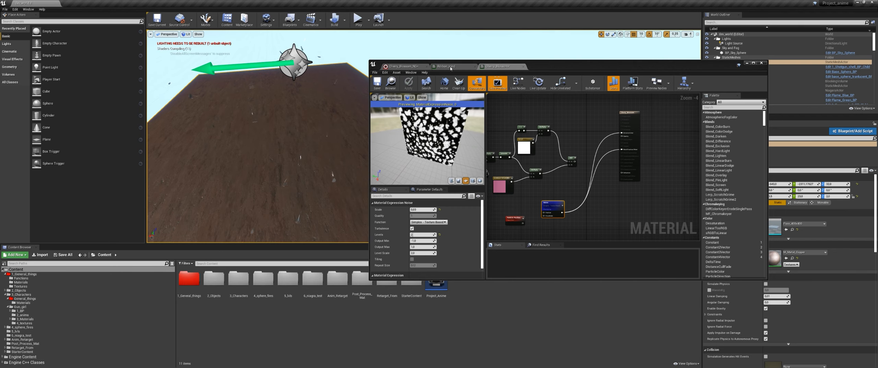
Examine the noise-driven petals in the Cherry_Blossom_NG preview from several angles and at different points of the timeline.
click(449, 66)
click(402, 66)
right_drag(439, 186, 487, 188)
click(529, 251)
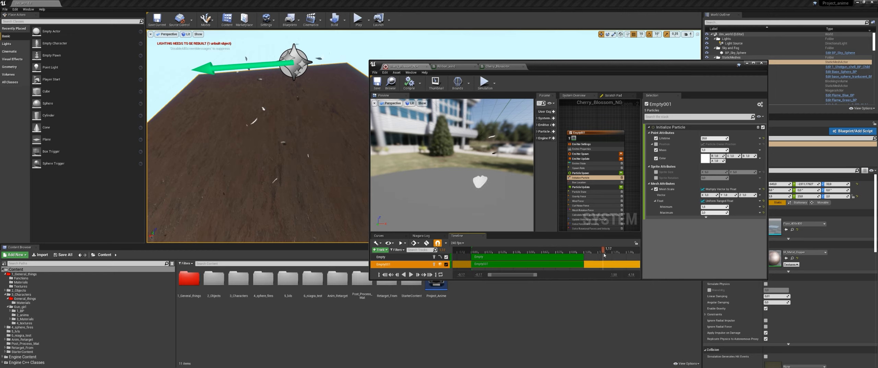
right_drag(456, 194, 496, 217)
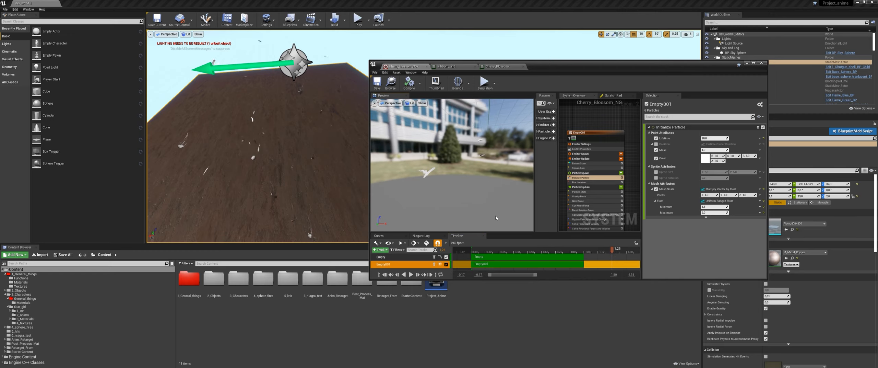
right_drag(480, 192, 514, 209)
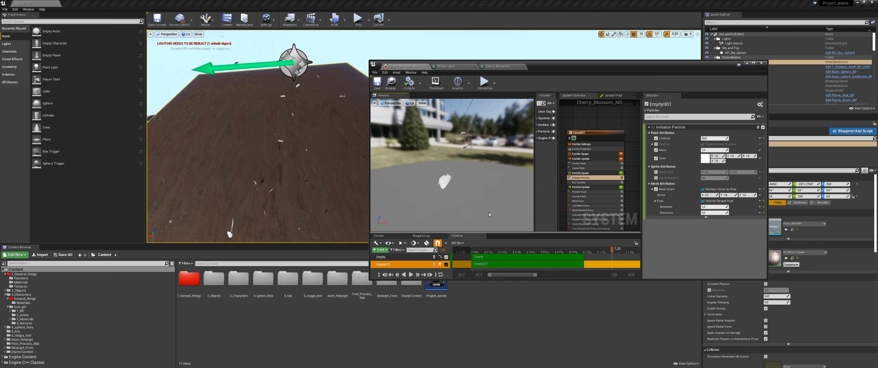
drag(612, 250, 633, 251)
drag(456, 178, 490, 179)
right_drag(470, 175, 458, 159)
drag(470, 175, 426, 174)
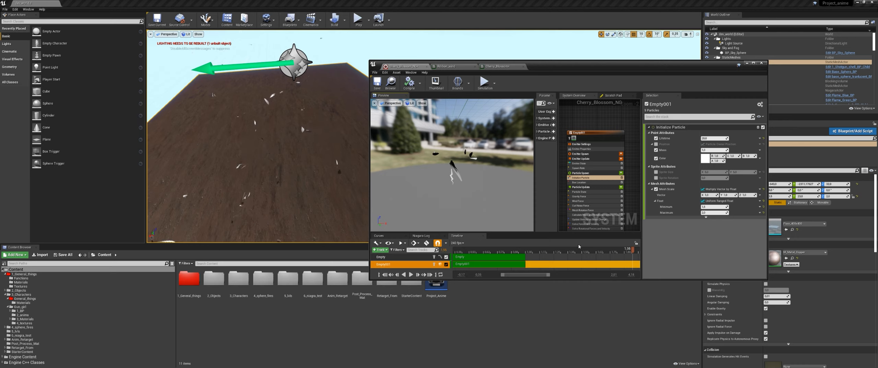
drag(530, 274, 585, 274)
click(546, 251)
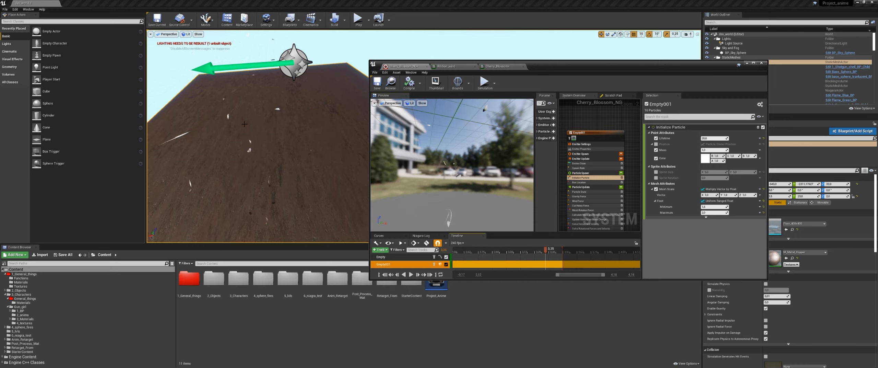
Delete the unused Absolute World Position node, connect the Add output to Emissive Color, and apply the Cherry_Blossom material.
click(497, 66)
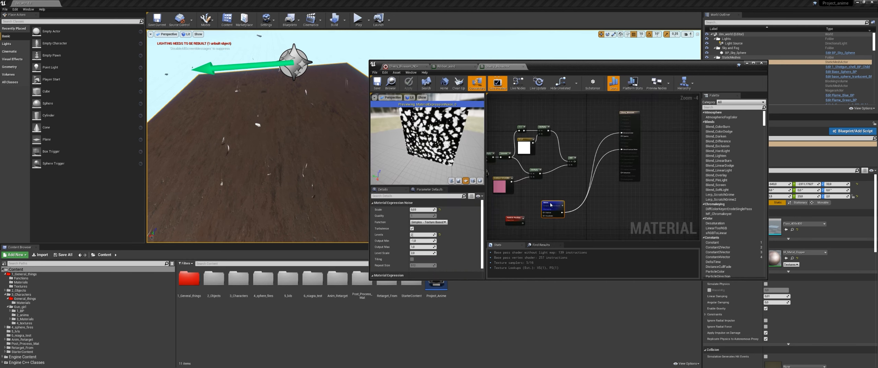
key(Delete)
scroll(572, 169, up, 1)
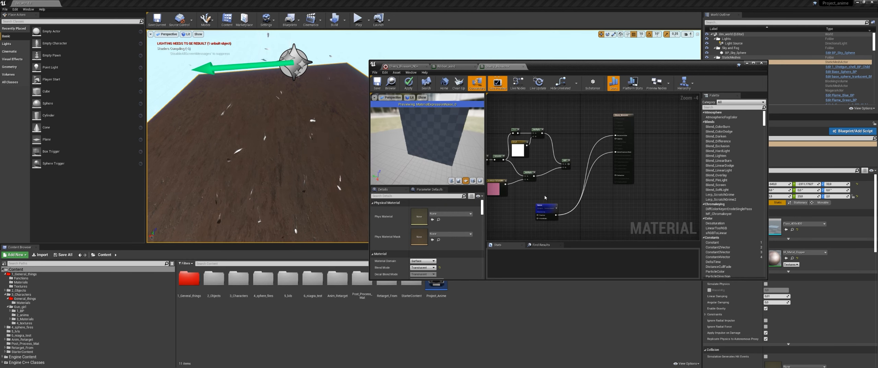
drag(568, 163, 631, 124)
right_drag(584, 190, 618, 164)
click(408, 84)
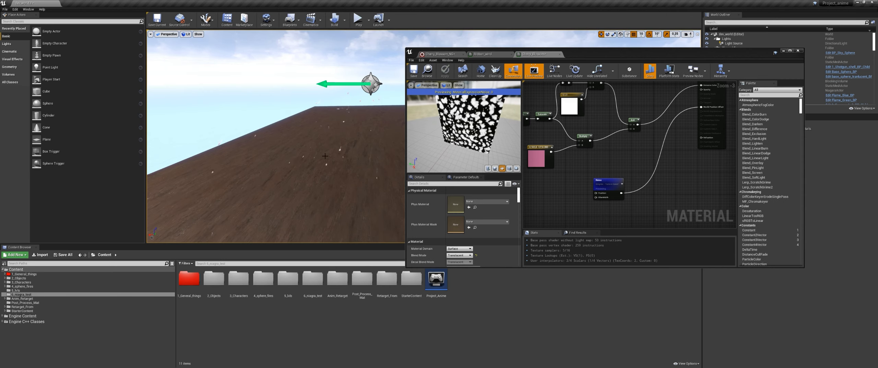
Play the level and inspect the deformed petals around the character, then stop and view them in the editor.
drag(325, 155, 327, 122)
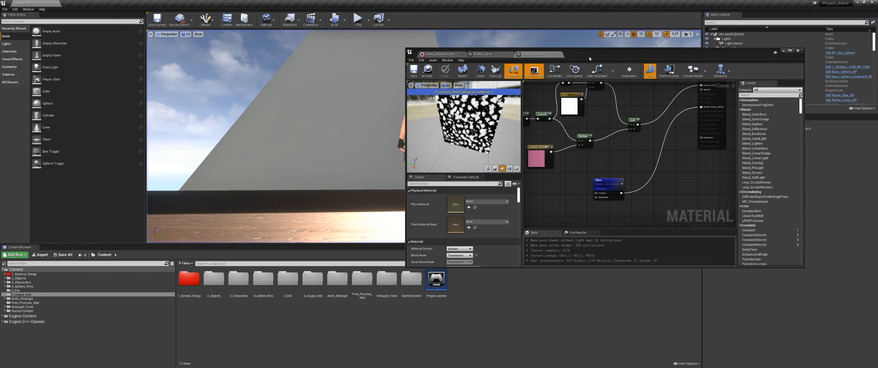
drag(590, 56, 855, 63)
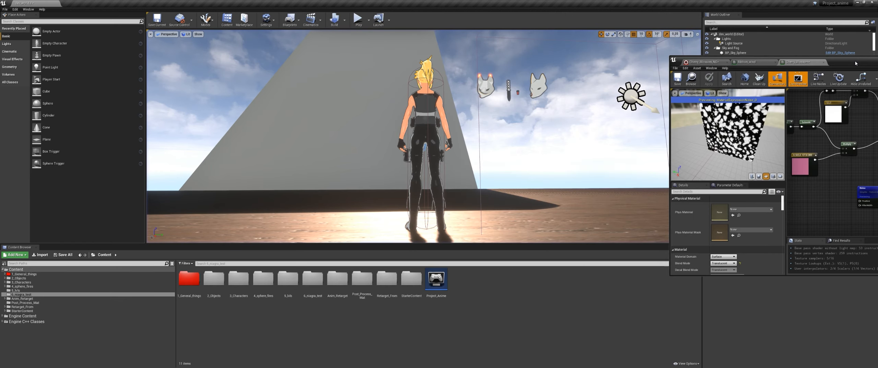
click(358, 19)
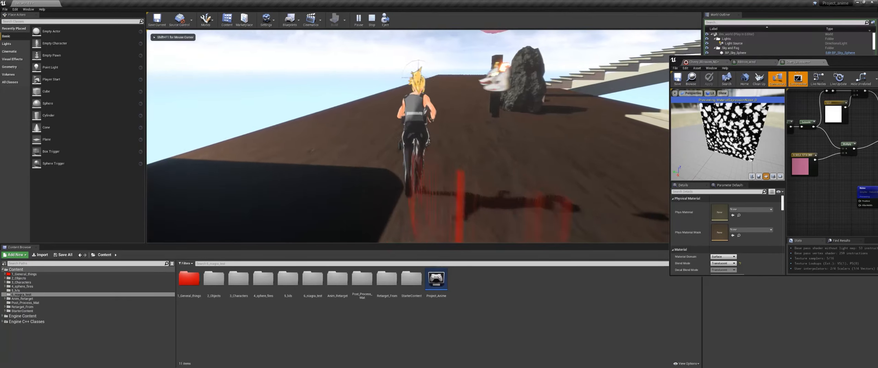
key(w)
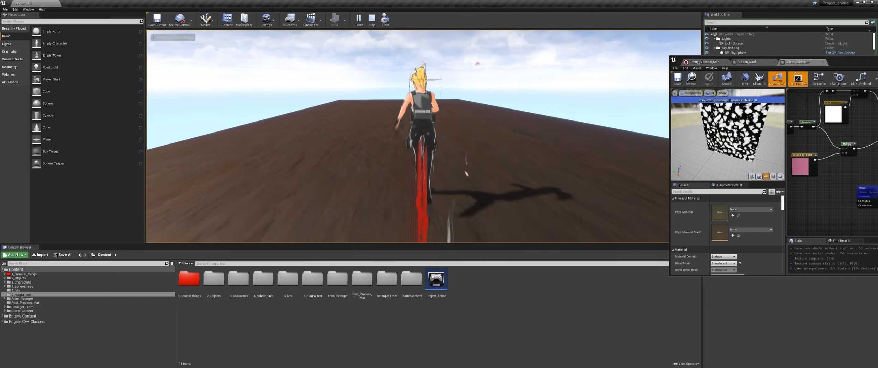
key(s)
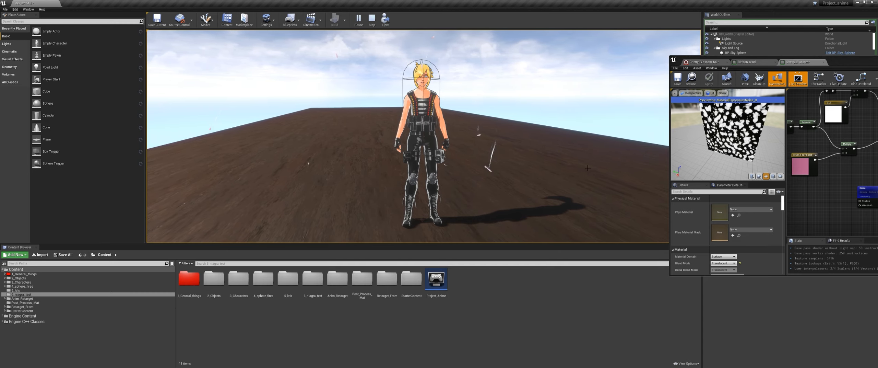
key(Escape)
right_drag(450, 165, 451, 165)
key(q)
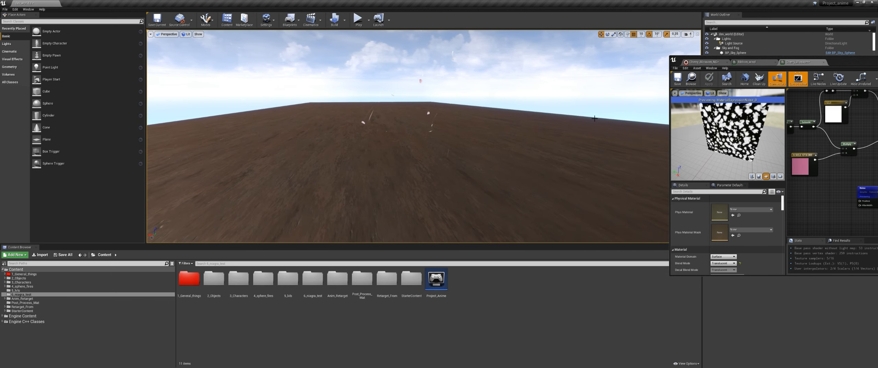
Add an Absolute World Position node, connect it to the Noise node's Position input, and apply the material.
drag(877, 61, 594, 33)
mouse_move(550, 165)
right_down()
mouse_move(566, 158)
mouse_move(553, 163)
right_up()
scroll(554, 182, up, 1)
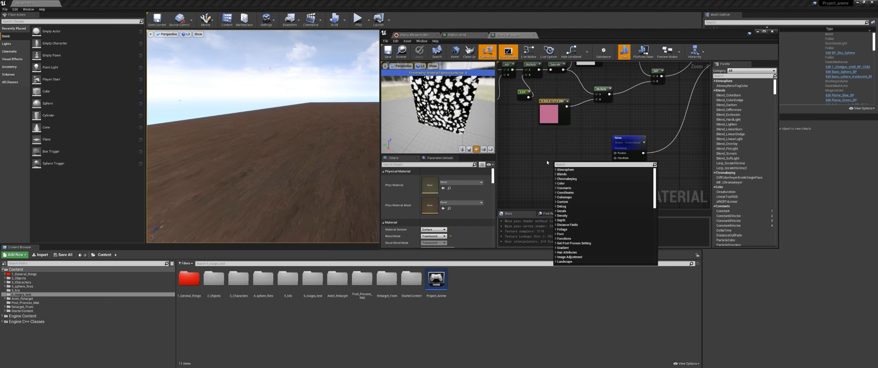
text(worl)
key(Return)
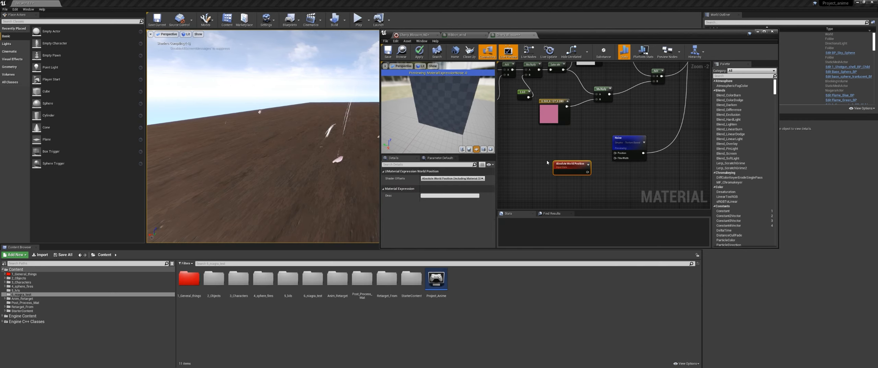
drag(587, 172, 615, 153)
click(419, 52)
right_drag(324, 168, 329, 172)
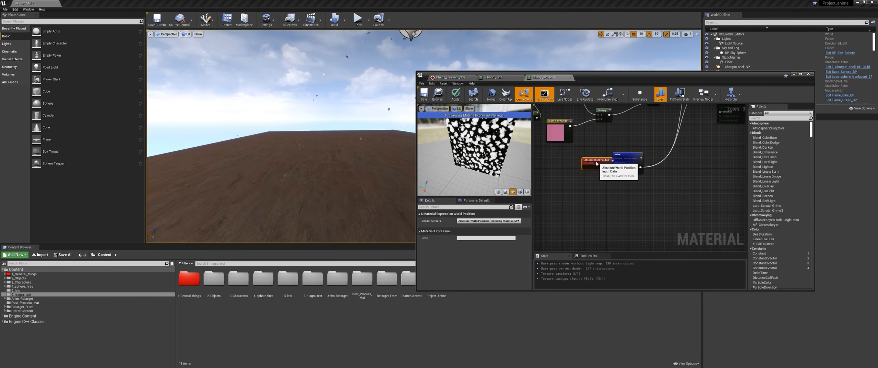
Move the Absolute World Position and Noise nodes together, and space them apart to make room for nodes between them.
ctrl+click(626, 162)
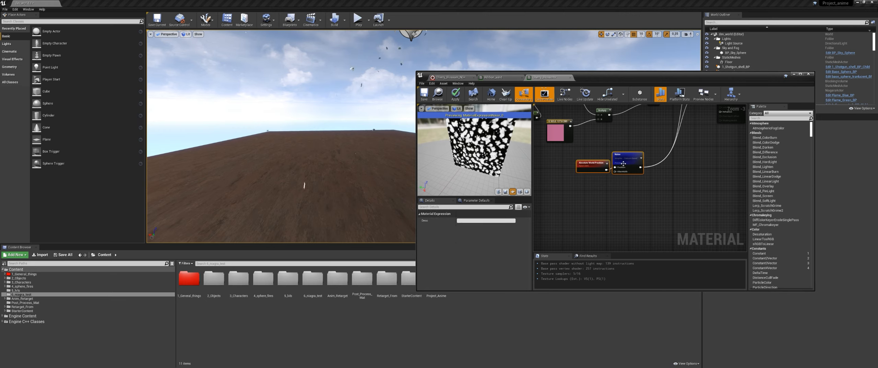
drag(627, 161, 569, 179)
right_drag(593, 194, 644, 190)
click(579, 177)
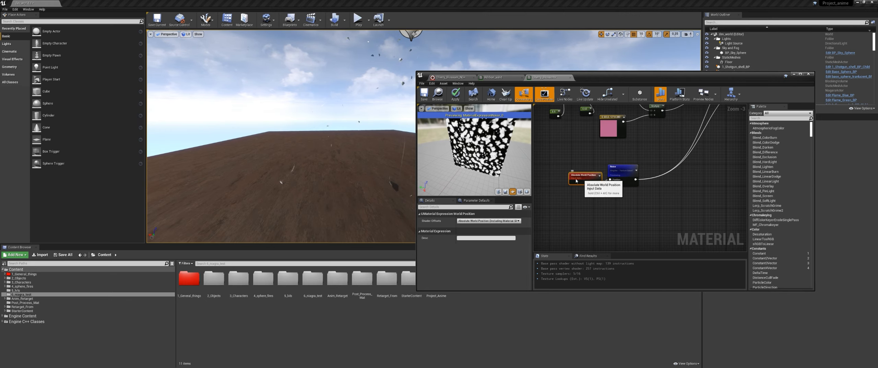
drag(581, 179, 529, 173)
Add a SplitComponents node on the Absolute World Position output and place both nodes farther from Noise.
right_drag(583, 185, 604, 185)
right_click(606, 181)
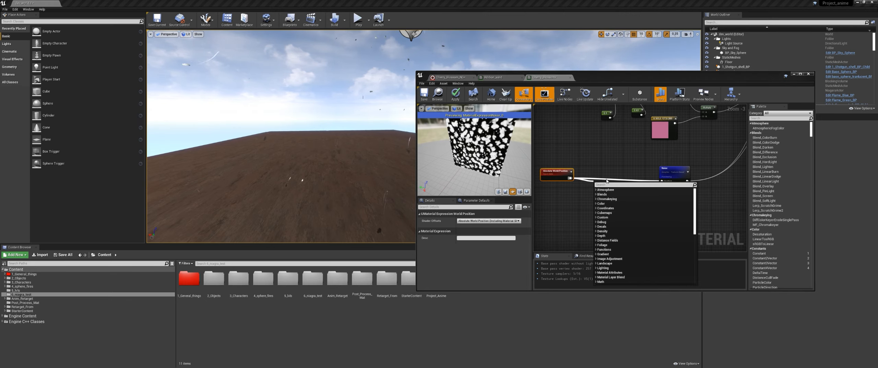
text(split)
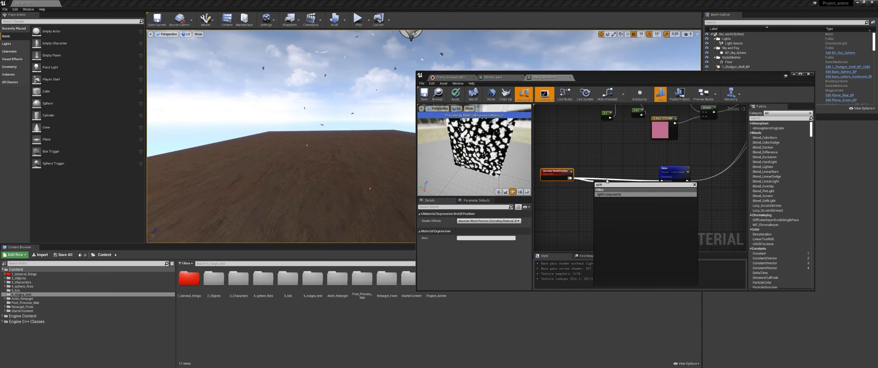
key(Return)
drag(607, 182, 593, 176)
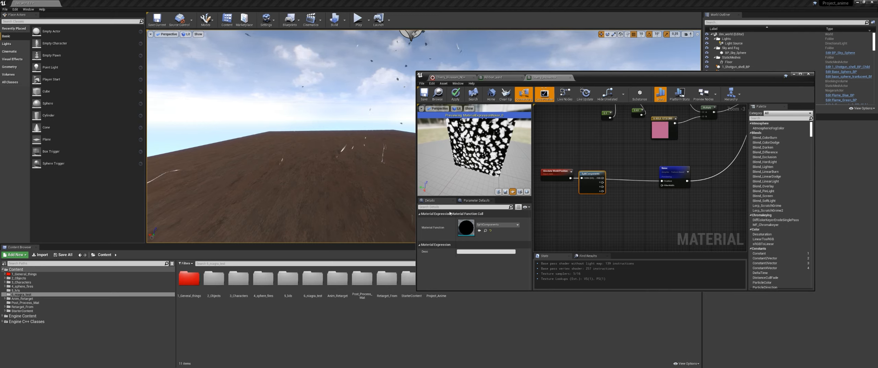
scroll(571, 187, up, 2)
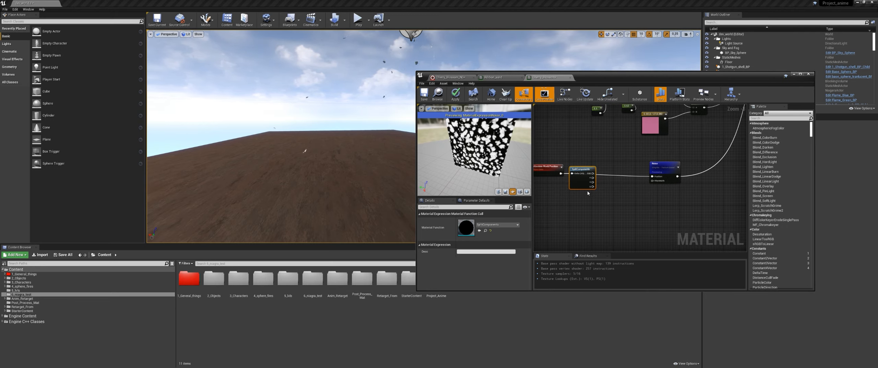
right_drag(571, 187, 627, 169)
drag(642, 134, 576, 150)
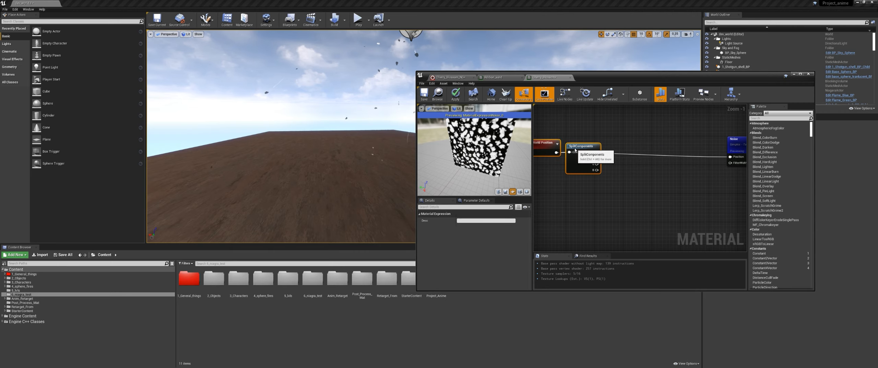
Add a Subtract node on the SplitComponents B output and set its Const B to 0.7.
right_drag(615, 175, 585, 175)
drag(567, 171, 597, 174)
text(sub)
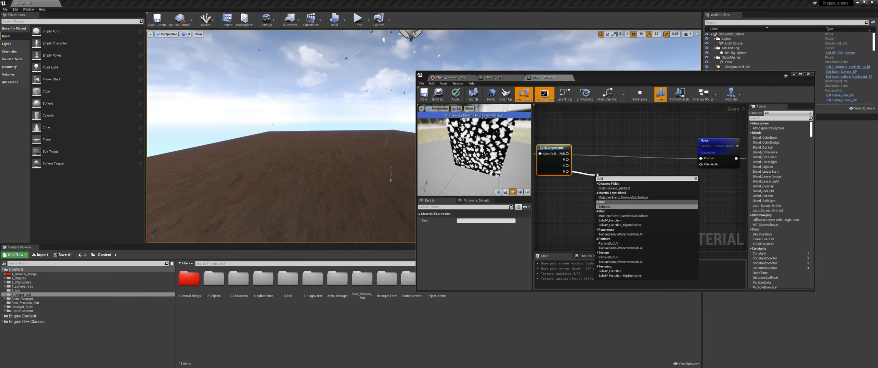
key(Return)
click(463, 227)
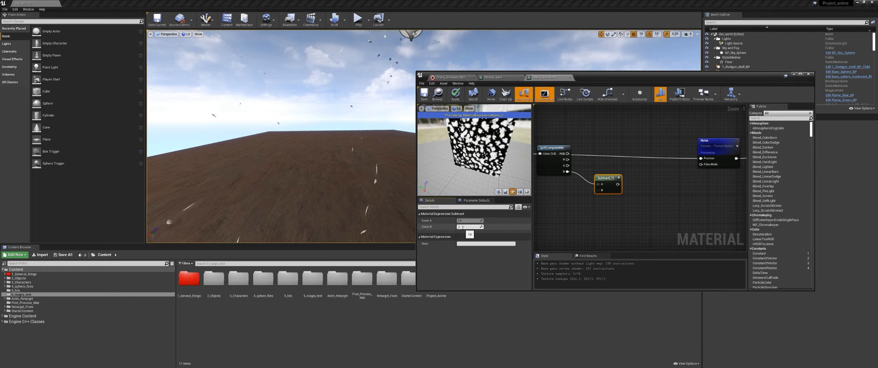
text(0.7)
key(Return)
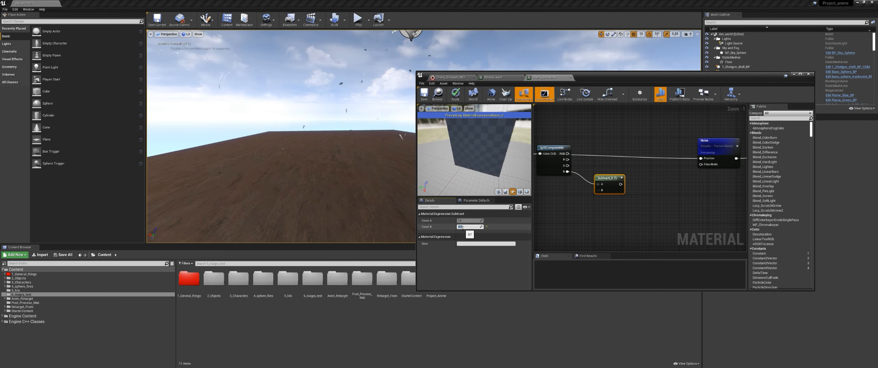
Add an AppendMany node combining the R and G components with the Subtract result, and feed its RGB output into Noise's Position.
drag(620, 183, 648, 168)
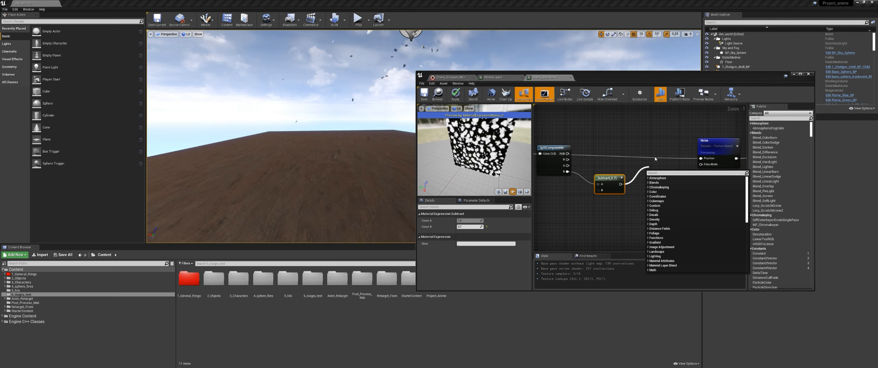
text(append)
key(Return)
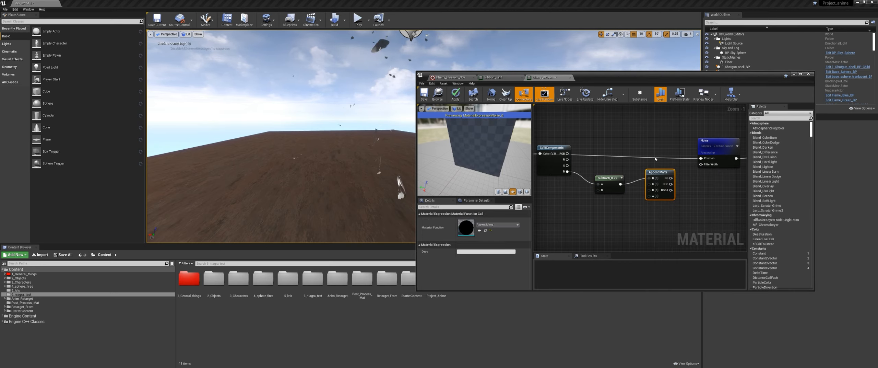
drag(658, 173, 652, 144)
drag(620, 185, 643, 162)
drag(567, 165, 643, 155)
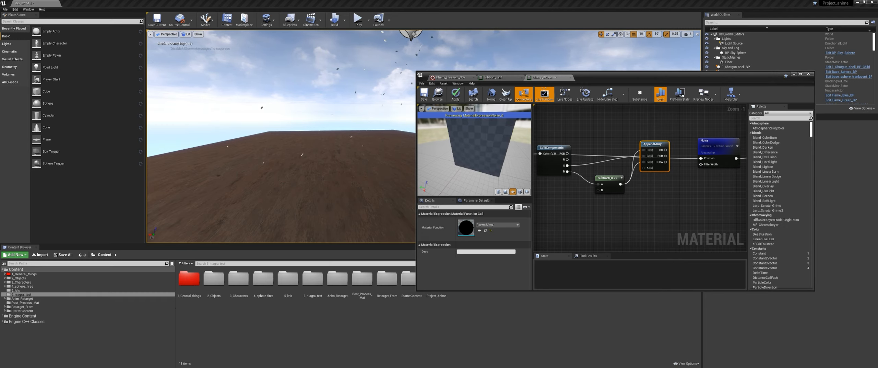
drag(568, 159, 700, 158)
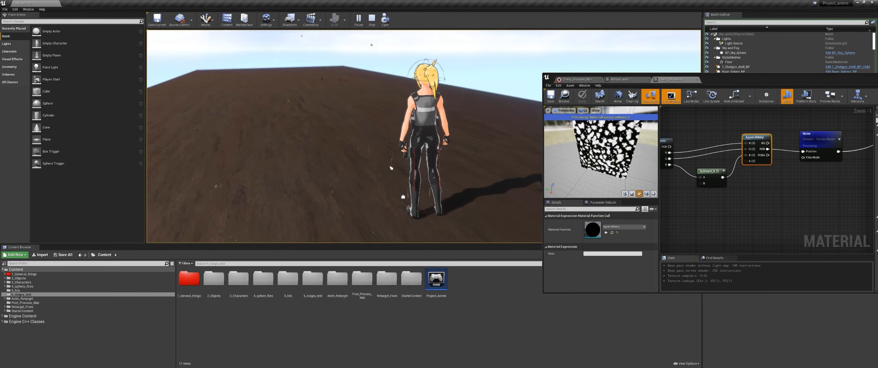
Stop the running level, reconnect the Add output to Emissive Color, and play the level again.
key(Escape)
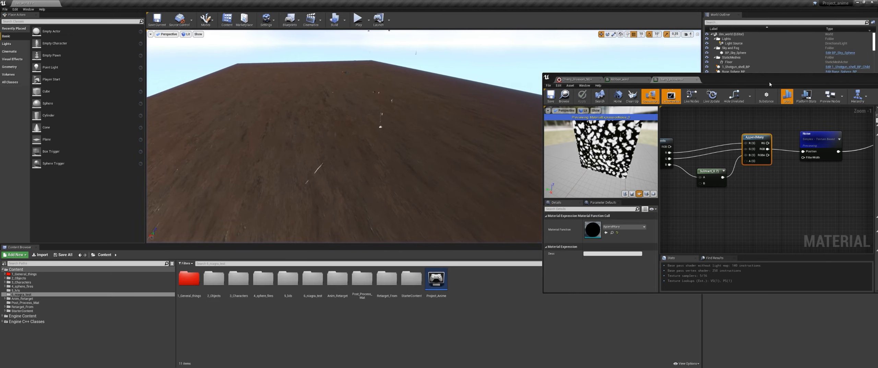
drag(769, 84, 531, 65)
scroll(549, 147, down, 4)
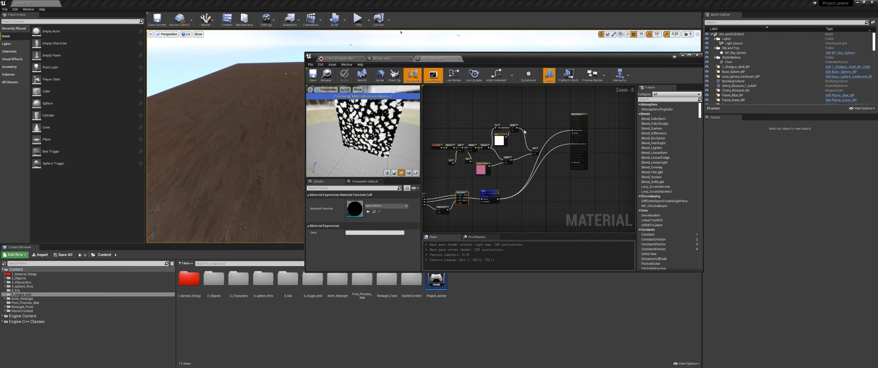
scroll(531, 157, up, 3)
drag(542, 147, 612, 104)
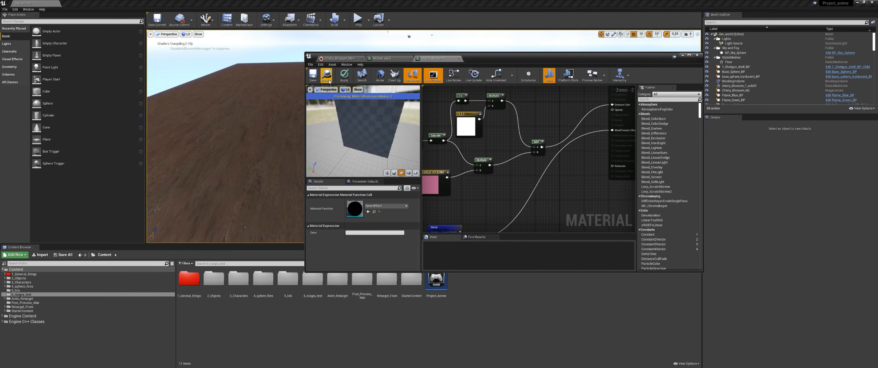
drag(487, 58, 651, 67)
click(358, 18)
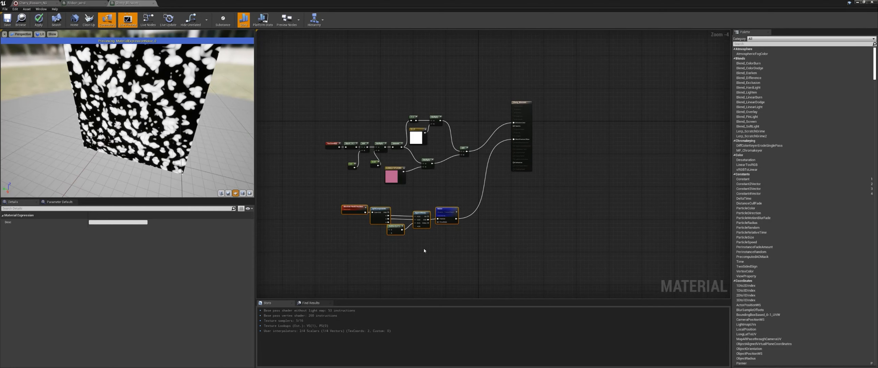
Group the world-position noise nodes in a comment titled "deform" and adjust the placement of the group and its nodes.
scroll(424, 247, up, 2)
drag(546, 257, 371, 202)
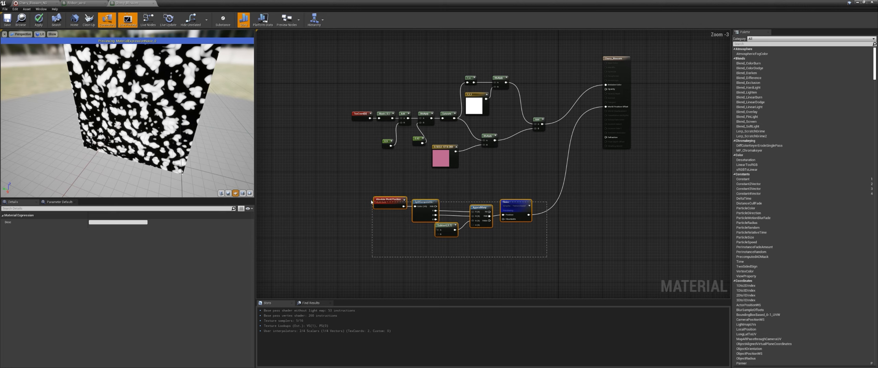
key(c)
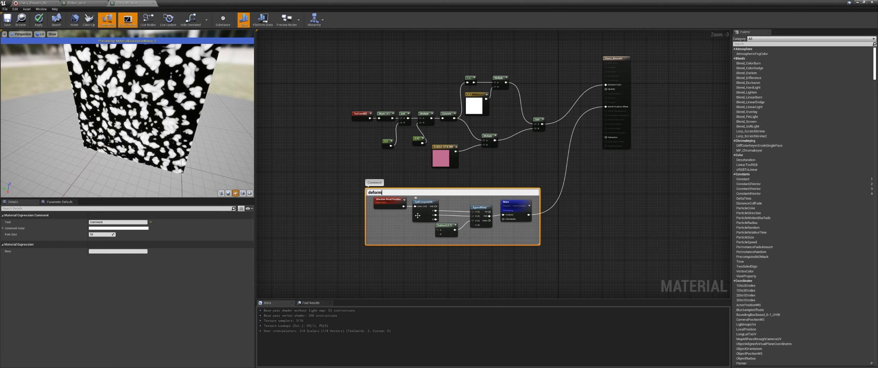
key(Return)
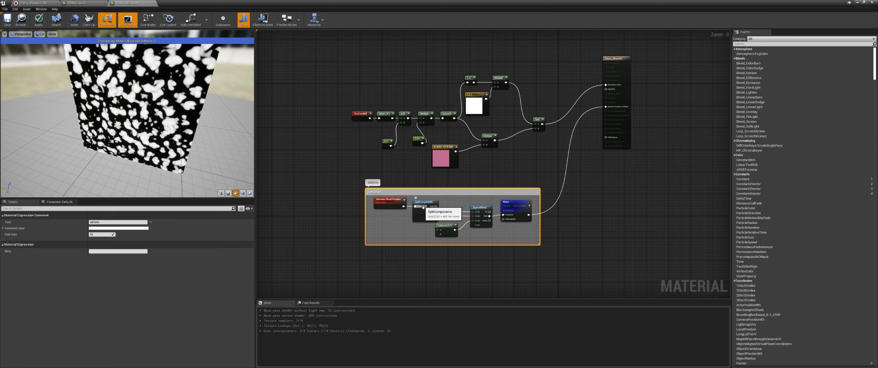
shift+click(398, 203)
shift+click(425, 204)
drag(425, 204, 414, 207)
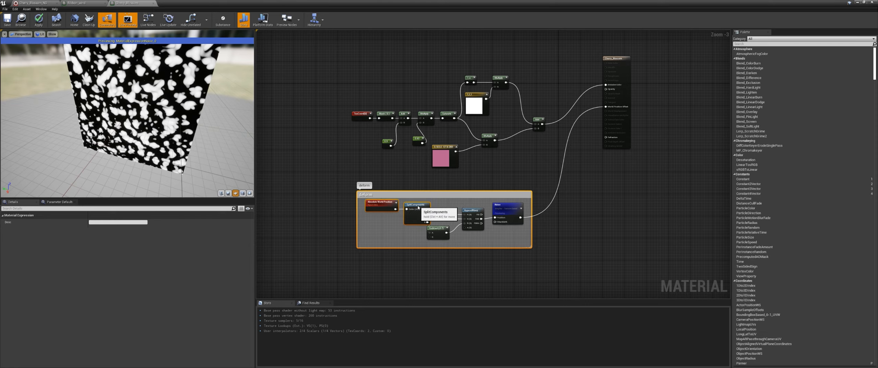
drag(434, 232, 441, 230)
Group the nodes feeding the colour in the Cherry_Blossom material in a comment titled "base_col".
right_drag(472, 181, 485, 229)
drag(552, 215, 355, 99)
key(c)
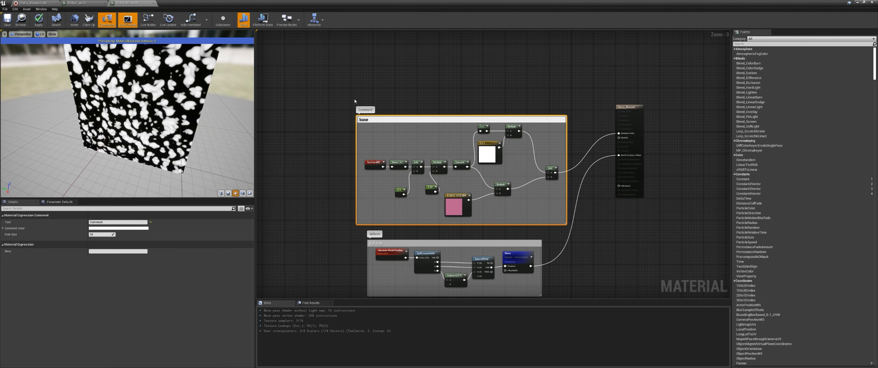
text(base_col)
key(Return)
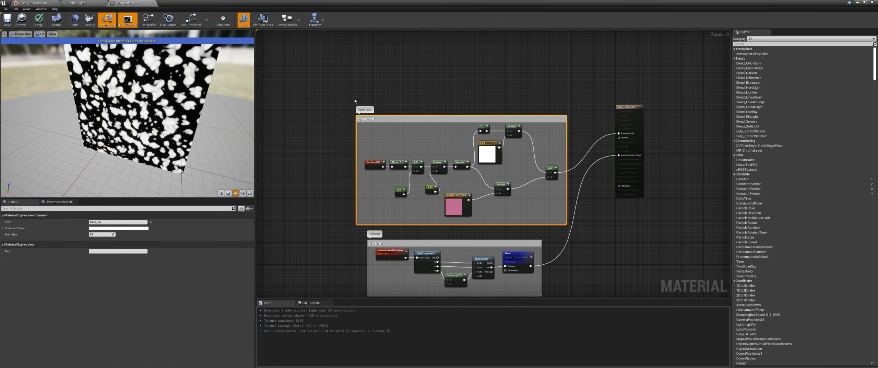
right_drag(556, 181, 519, 181)
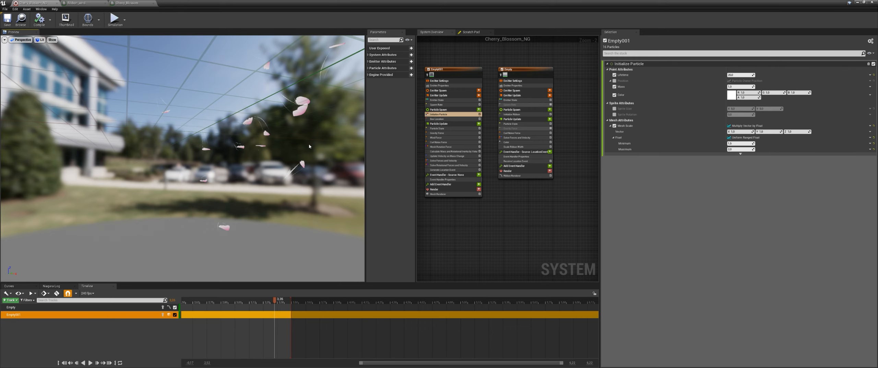
Return to the Cherry_Blossom_NG system and move the Empty and Empty001 emitter nodes apart to open space between them.
drag(282, 147, 206, 146)
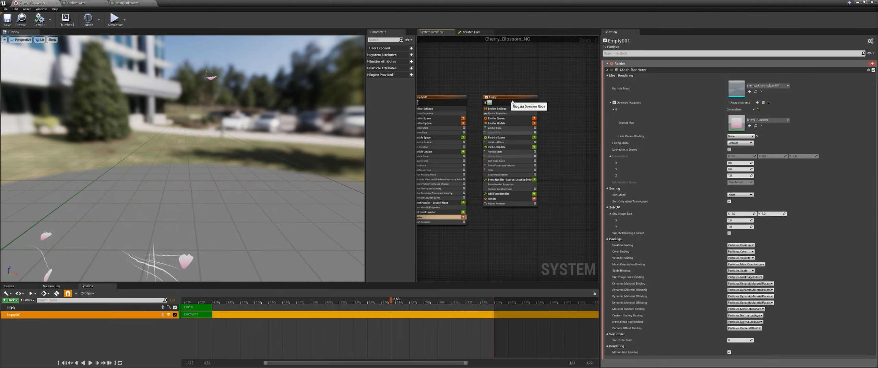
drag(508, 97, 565, 98)
right_drag(487, 126, 518, 129)
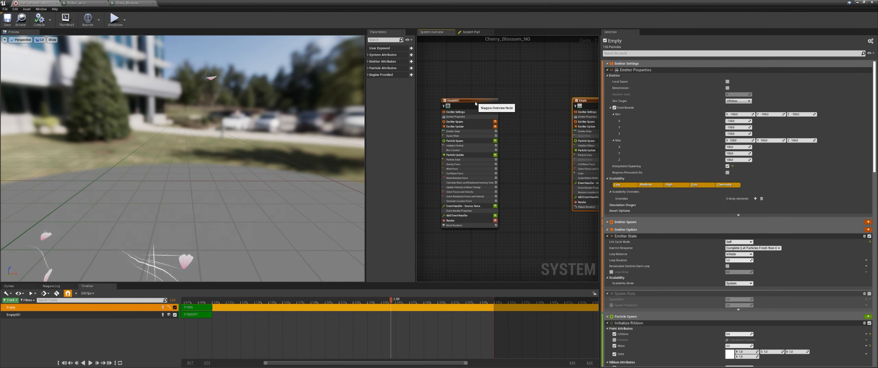
drag(471, 100, 446, 105)
right_drag(488, 116, 536, 98)
drag(541, 68, 457, 225)
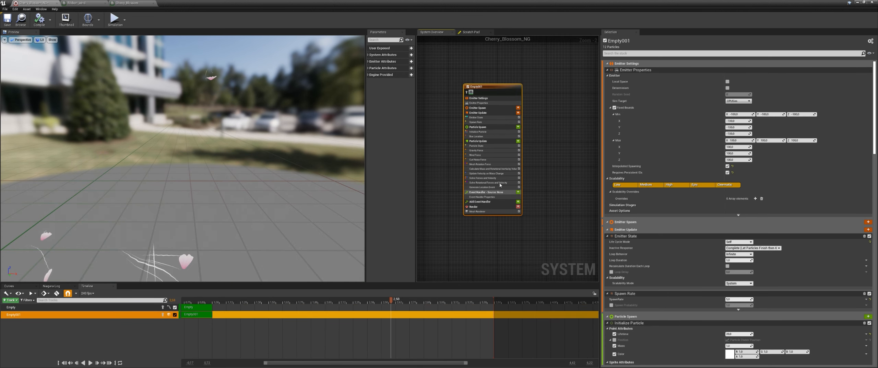
right_click(480, 169)
right_drag(536, 147, 491, 169)
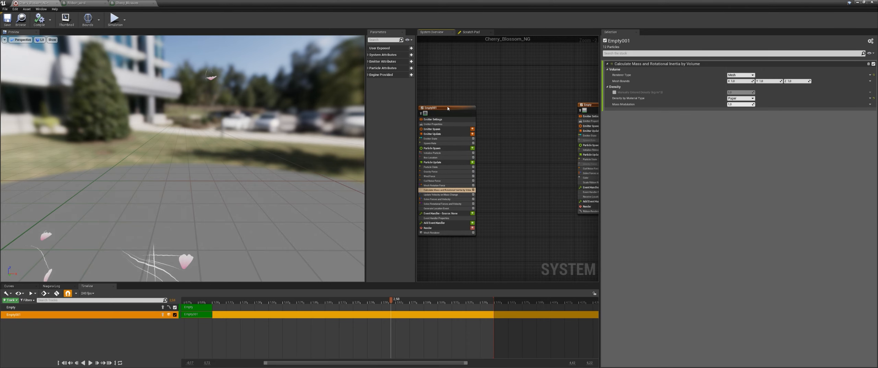
Duplicate the Empty001 emitter and place the copy beside the original, between it and the Empty emitter.
click(446, 108)
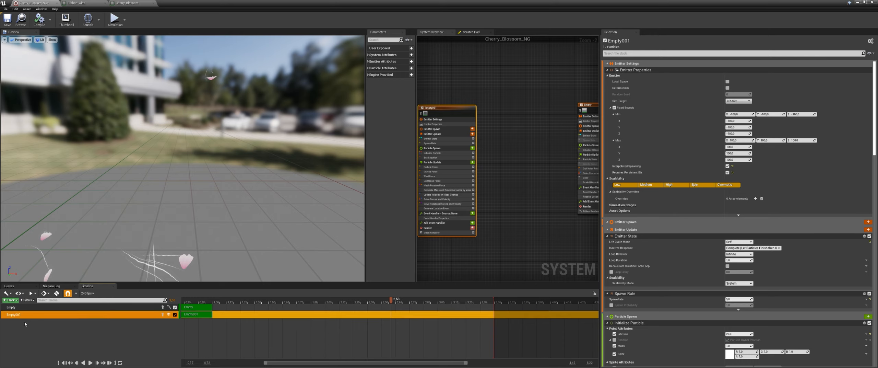
key(ctrl+v)
scroll(545, 195, down, 3)
right_drag(548, 198, 495, 197)
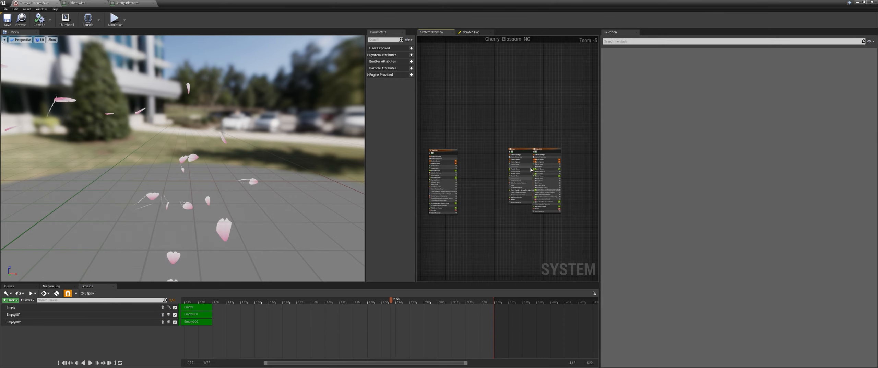
drag(552, 152, 487, 153)
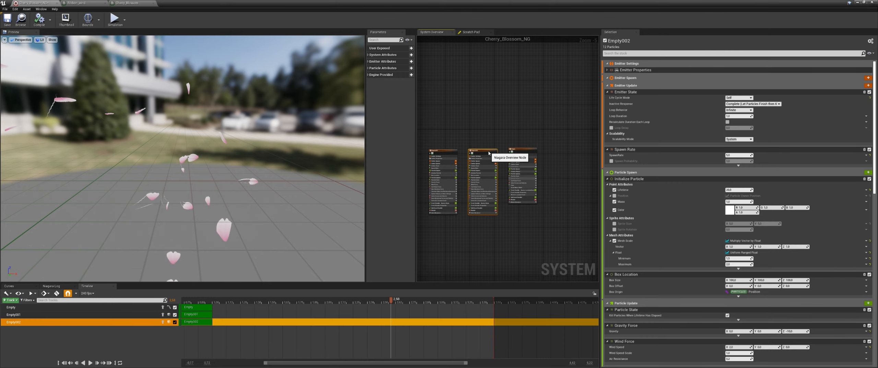
scroll(471, 226, up, 3)
click(204, 302)
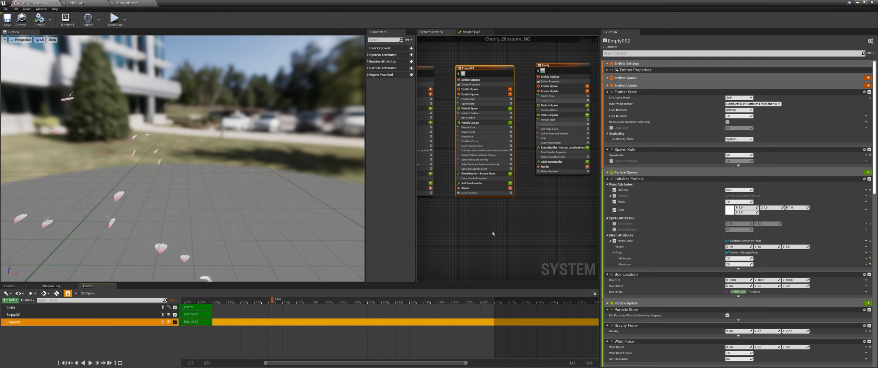
right_drag(493, 233, 480, 247)
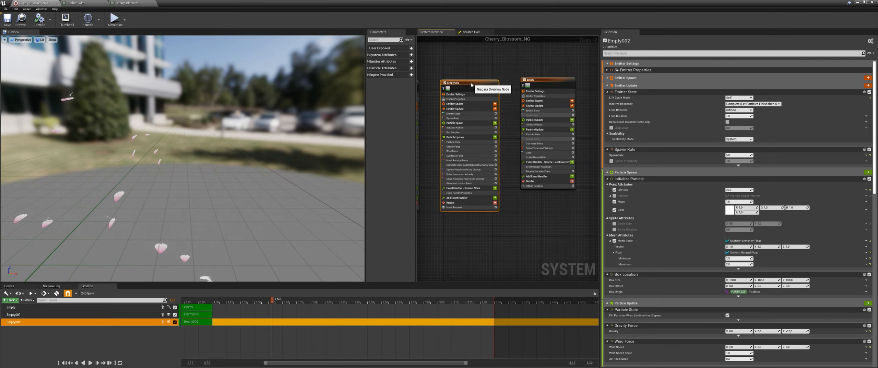
drag(471, 85, 456, 88)
right_drag(497, 239, 555, 227)
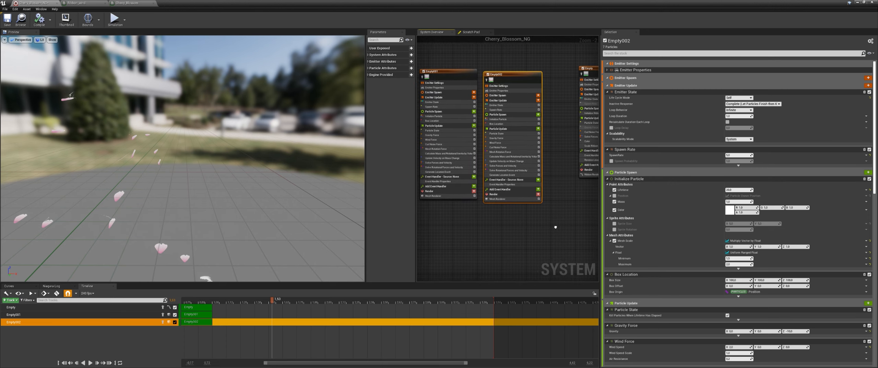
Examine the event handler properties of the duplicated emitter and of the Empty ribbon emitter.
scroll(555, 227, up, 2)
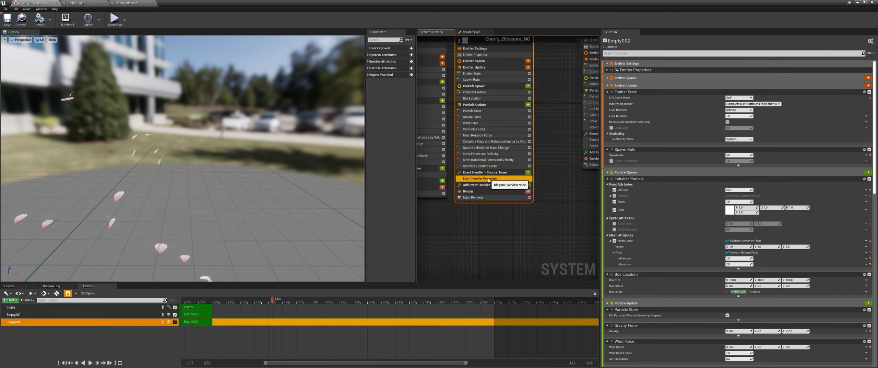
click(489, 179)
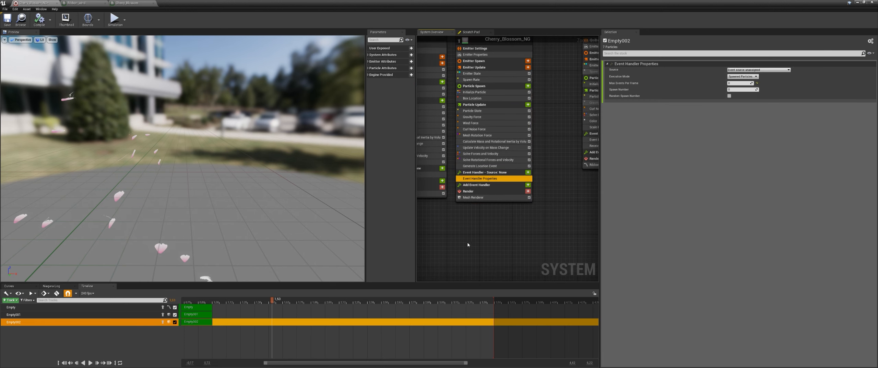
mouse_move(436, 243)
right_down()
mouse_move(496, 253)
mouse_move(518, 247)
mouse_move(519, 238)
mouse_move(440, 253)
right_up()
click(487, 179)
click(518, 162)
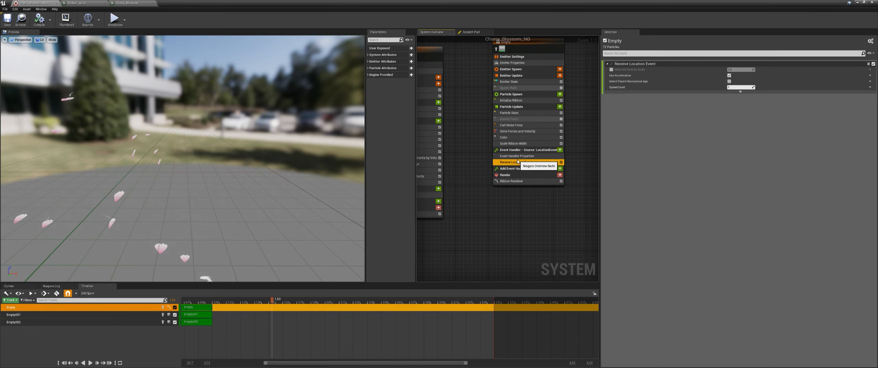
click(517, 156)
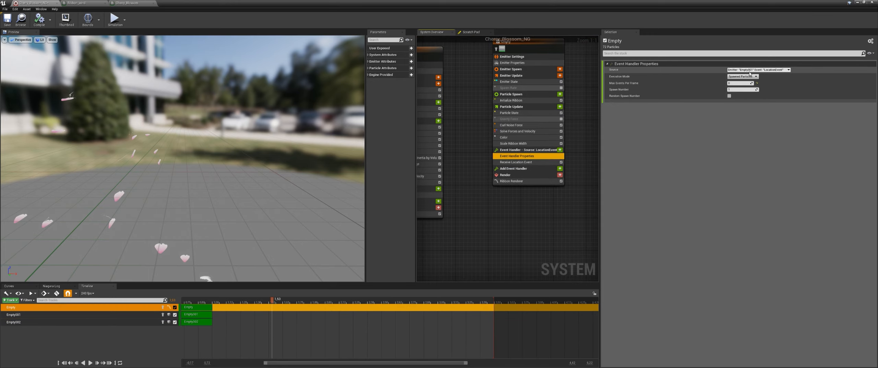
right_drag(464, 233, 559, 241)
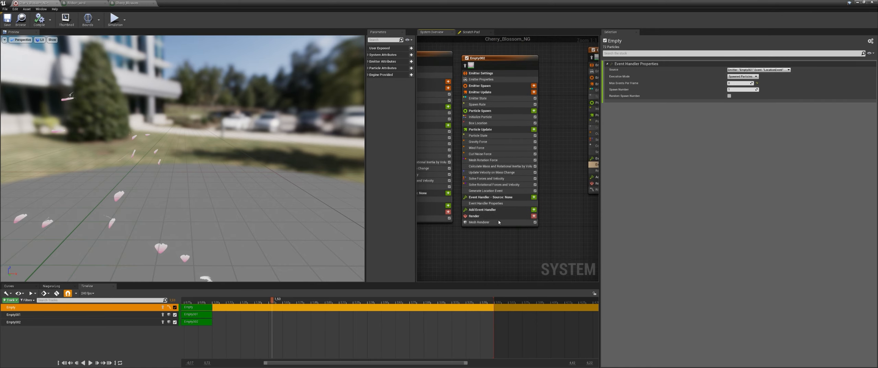
click(487, 209)
right_drag(458, 235, 526, 252)
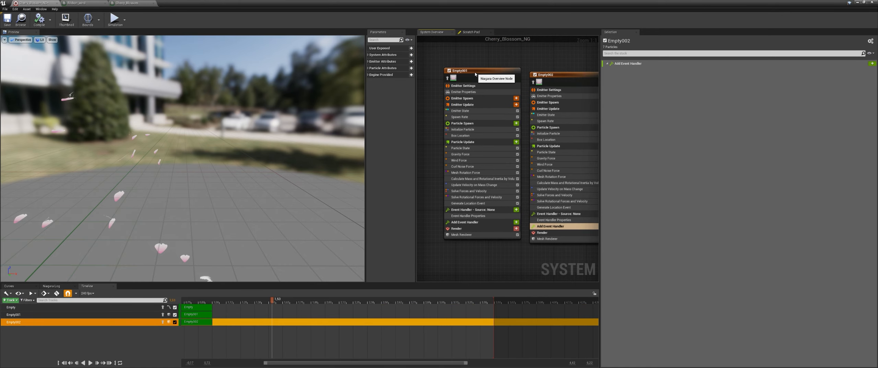
Rename the Empty001 emitter to cherry_blossom_1_solidif, matching the mesh asset's name in the Content Browser.
click(475, 73)
double_click(475, 72)
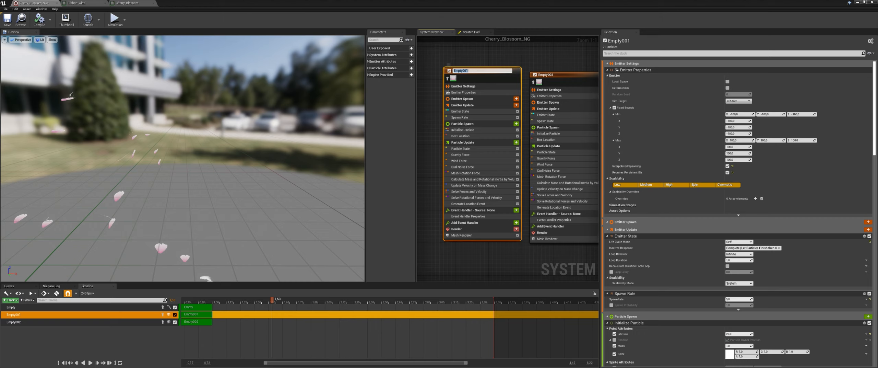
right_drag(497, 55, 481, 61)
double_click(457, 77)
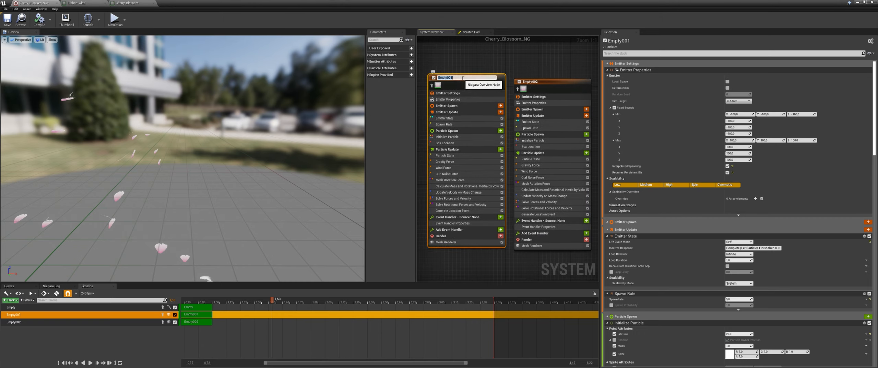
drag(566, 3, 611, 52)
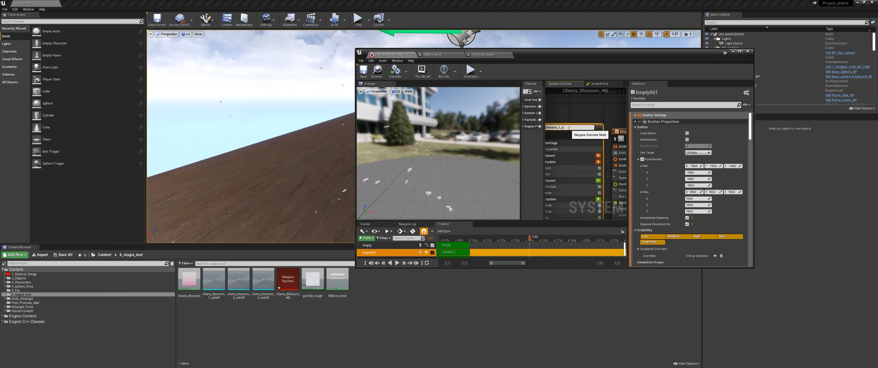
key(Return)
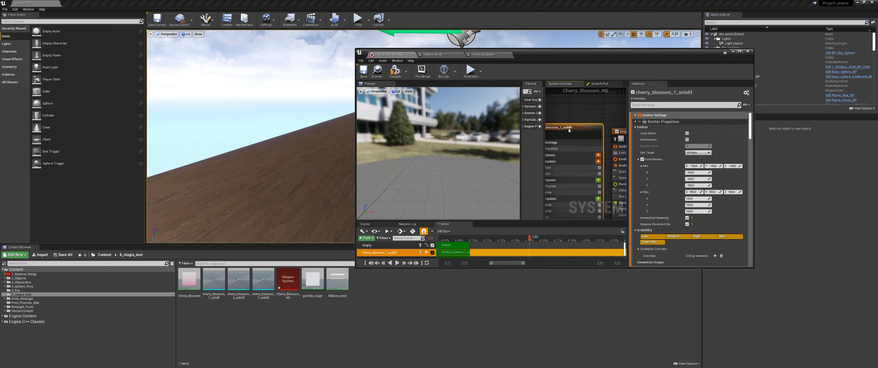
Rename the Empty002 emitter to Cherry_blossom_2_solidif and maximize the Niagara editor window again.
right_drag(595, 121, 567, 103)
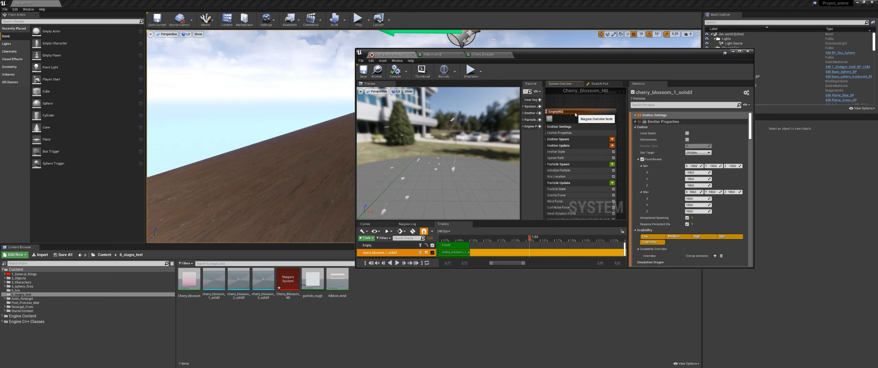
double_click(577, 110)
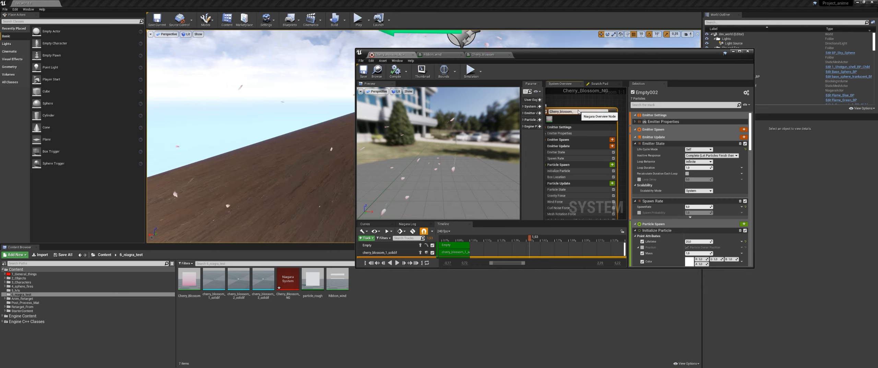
text(Cherry_blossom_2_solidif)
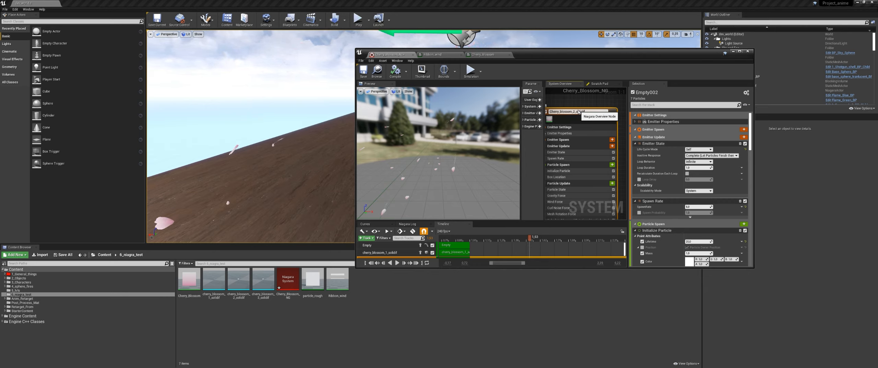
key(Return)
double_click(603, 52)
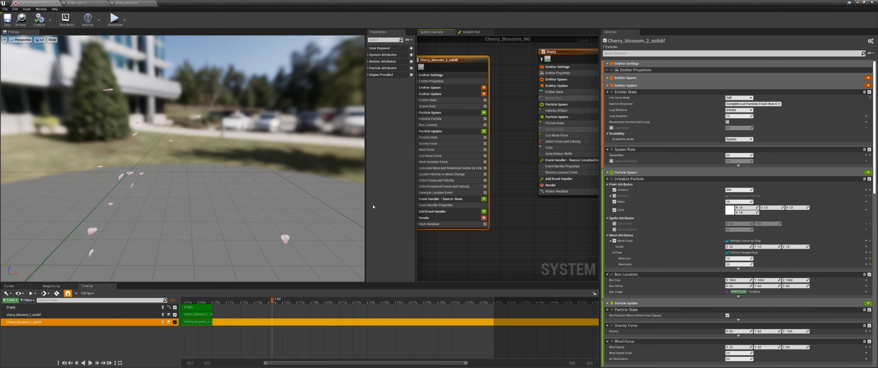
Move the Empty ribbon emitter node closer to the Cherry_blossom_2_solidif node.
scroll(529, 215, down, 2)
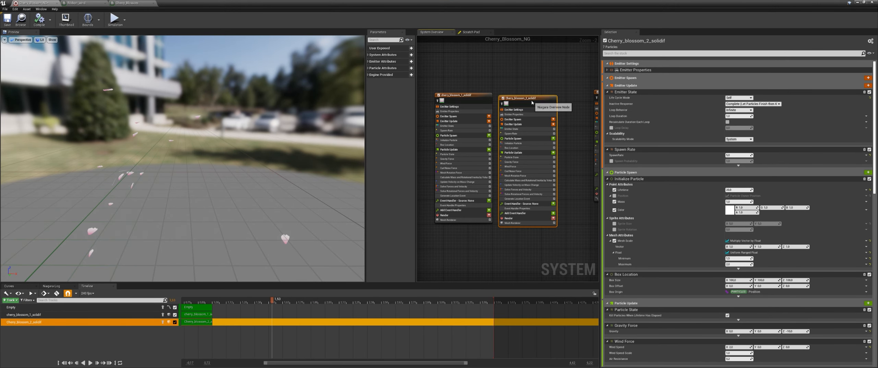
right_drag(535, 232, 471, 235)
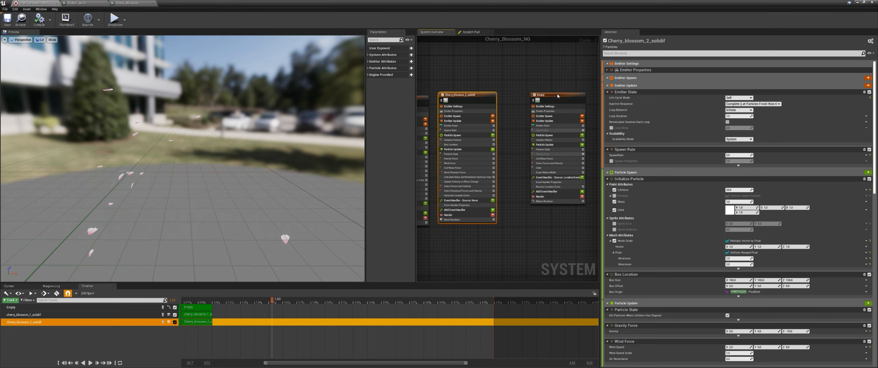
drag(556, 94, 540, 94)
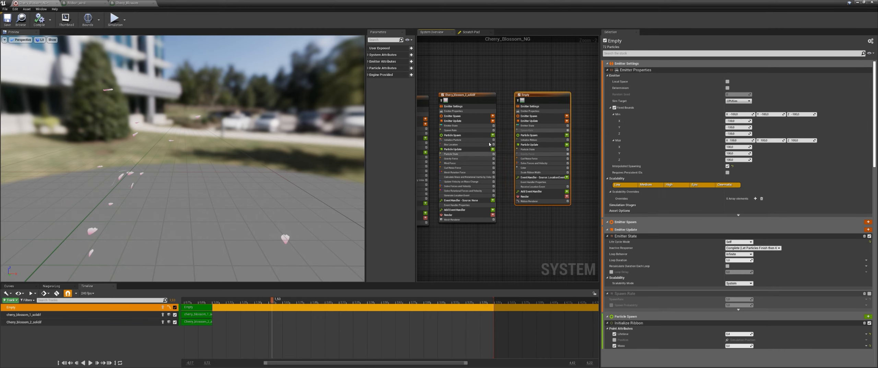
Set the Empty emitter's event handler source to the Location Event of cherry_blossom_1_solidif and preview the particles along the timeline.
click(534, 182)
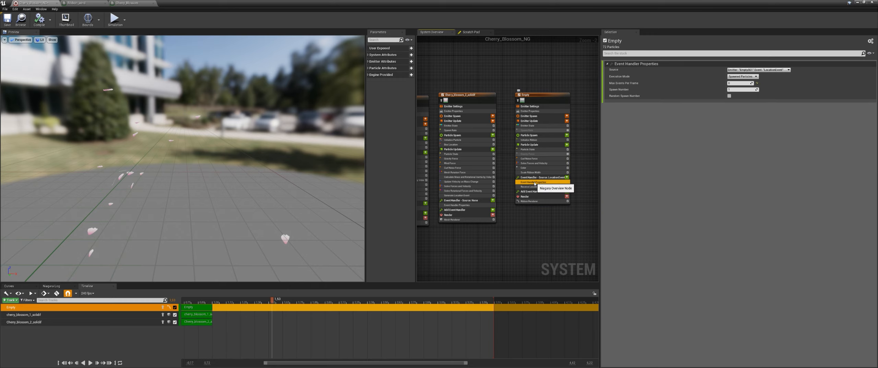
mouse_move(496, 243)
right_down()
mouse_move(533, 237)
mouse_move(503, 233)
right_up()
click(751, 70)
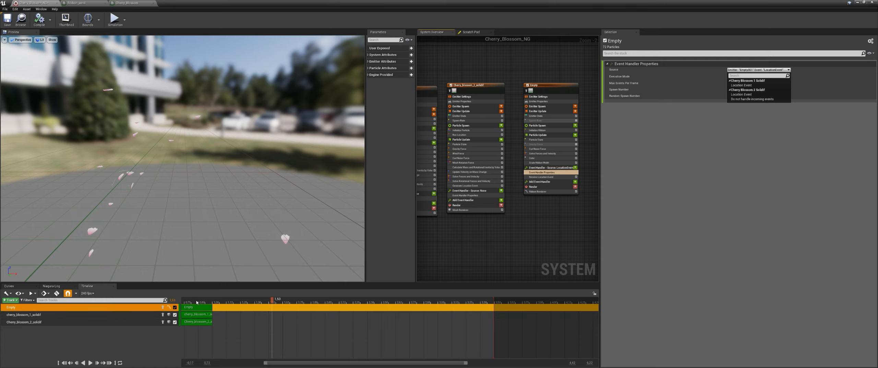
click(754, 87)
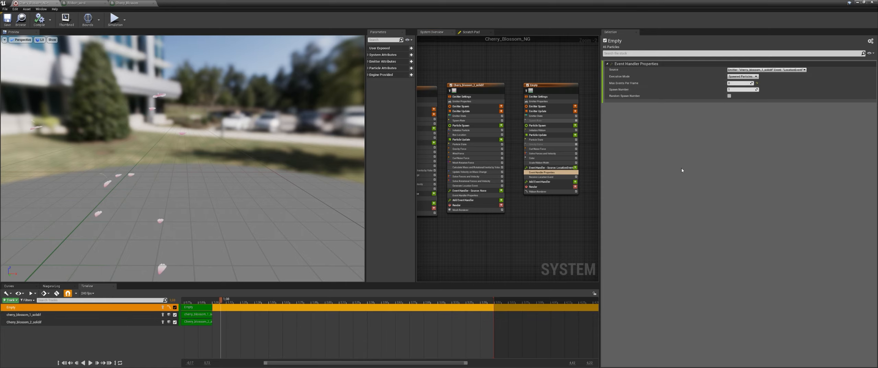
drag(461, 327, 467, 328)
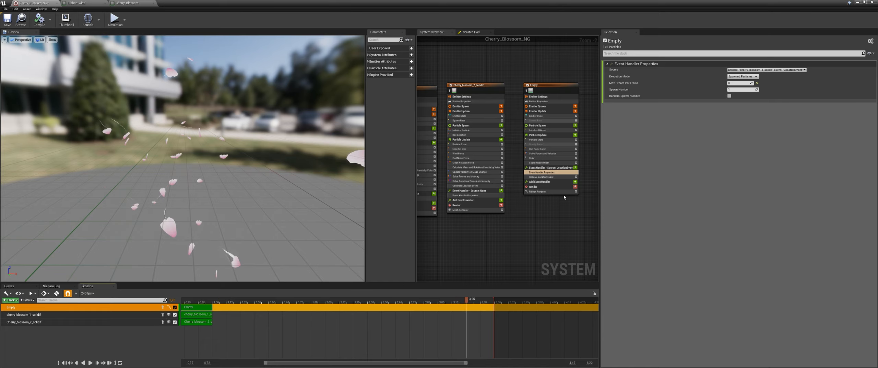
right_drag(538, 233, 541, 229)
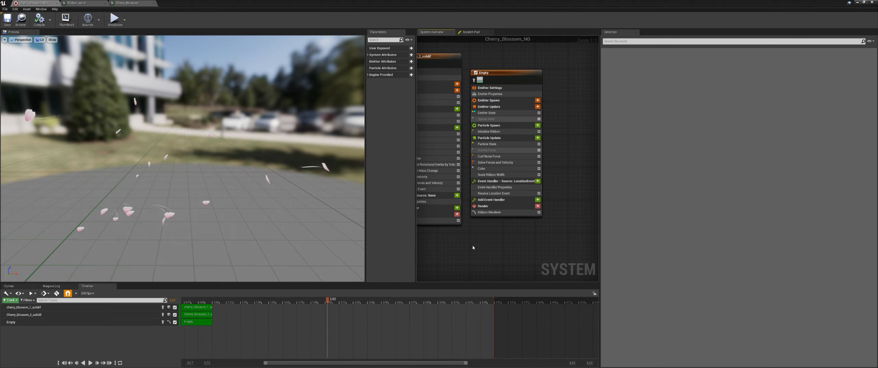
Disable the Cherry_blossom_2_solidif emitter in the system overview.
scroll(471, 247, down, 4)
right_drag(477, 244, 506, 241)
click(557, 113)
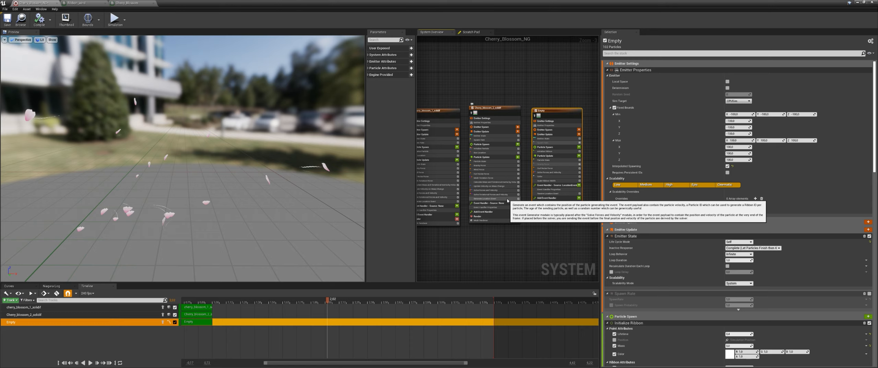
right_drag(494, 235, 518, 217)
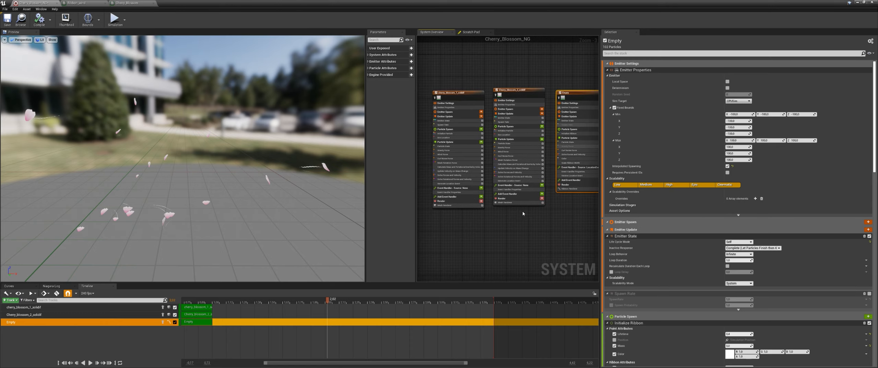
scroll(468, 223, up, 1)
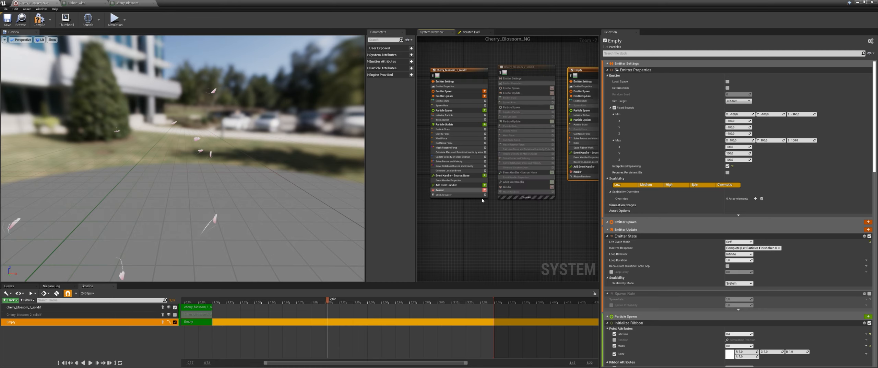
Add a second Mesh Renderer to the render stage of the cherry_blossom_1_solidif emitter.
right_drag(450, 234, 478, 210)
scroll(477, 211, up, 1)
click(519, 158)
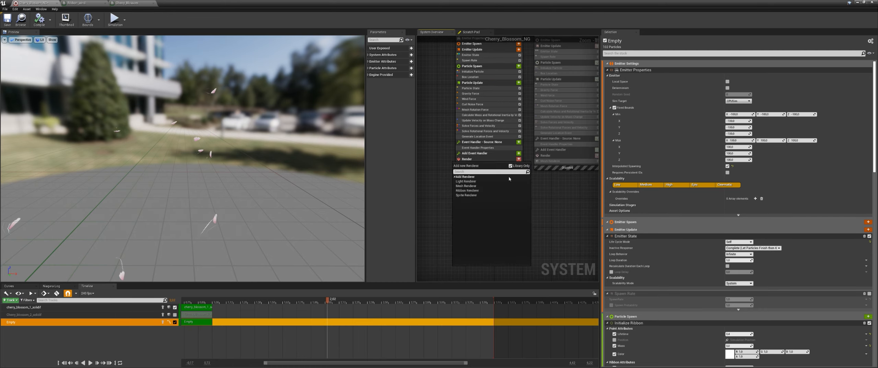
click(472, 187)
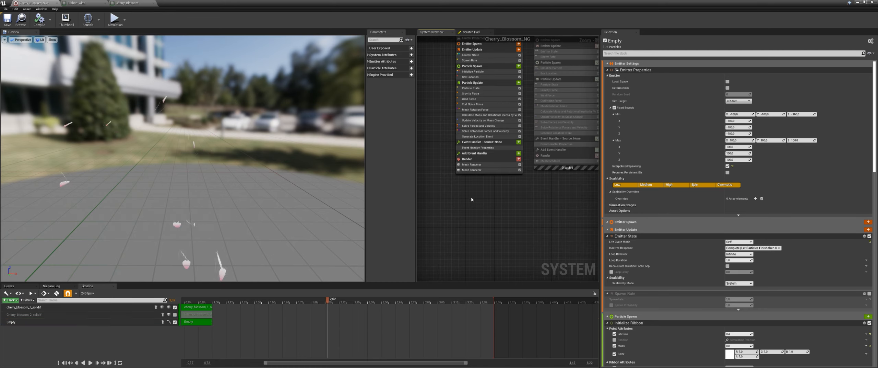
Set the particle mesh of the newly added second Mesh Renderer to cherry_blossom_2_solidif.
scroll(472, 187, up, 1)
click(480, 163)
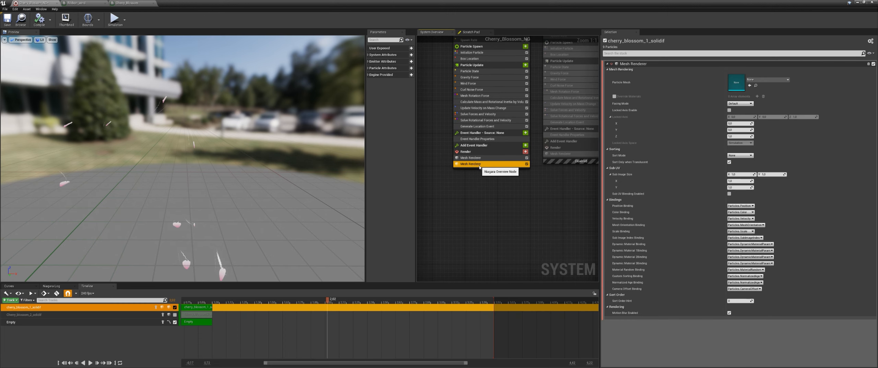
click(750, 81)
text(cherr)
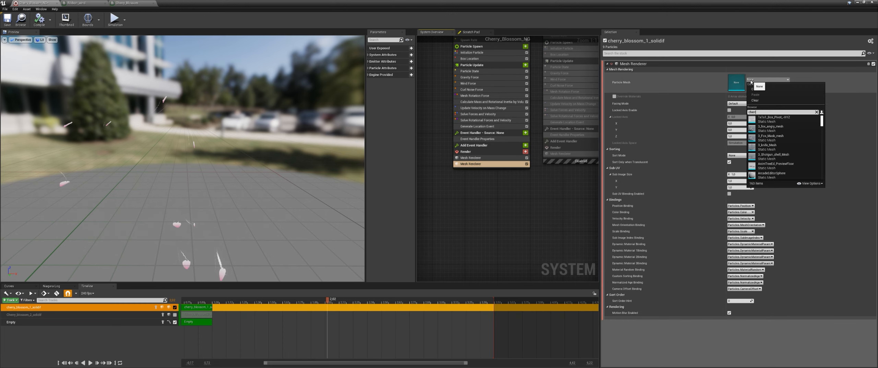
text(y)
key(Down)
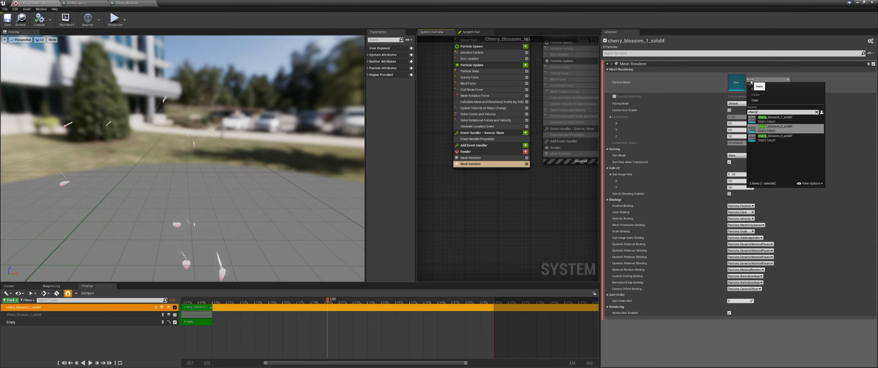
key(Return)
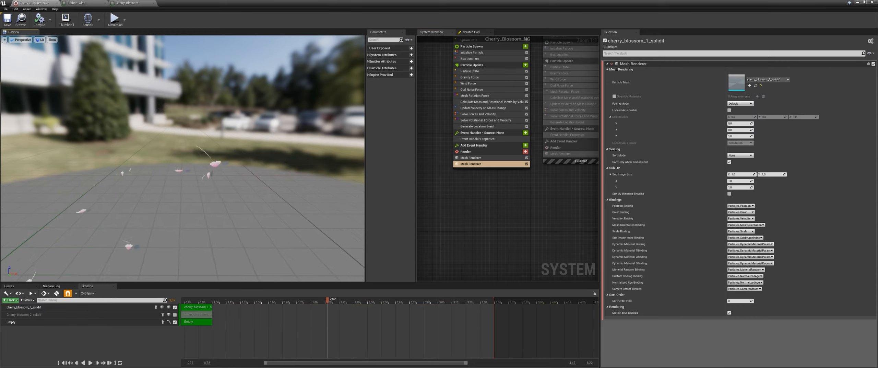
Preview the mixed petals at another point in time and delete the second Mesh Renderer from cherry_blossom_1_solidif.
right_drag(213, 178, 204, 176)
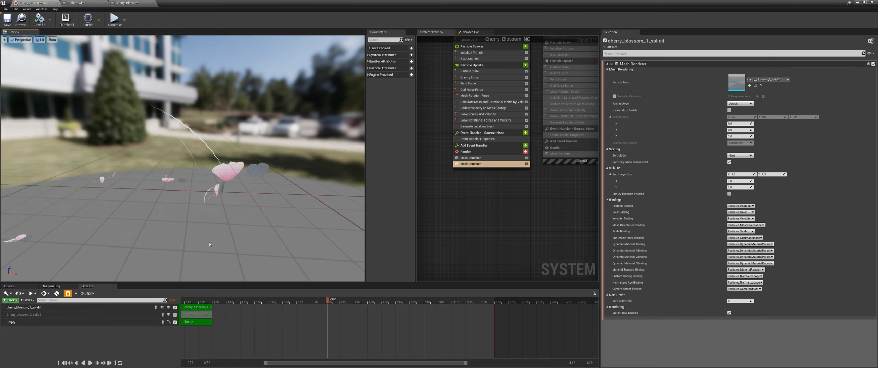
drag(327, 299, 353, 285)
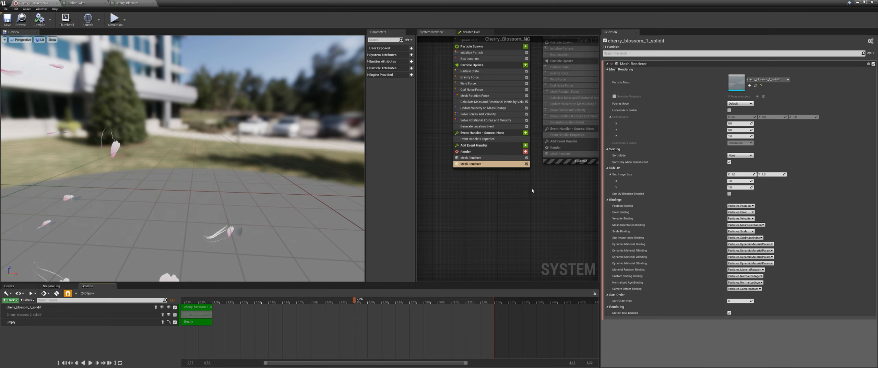
click(495, 164)
click(507, 190)
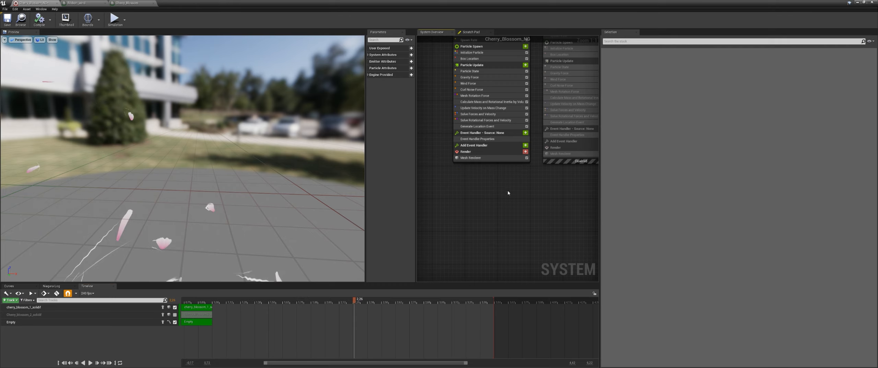
Re-enable the Cherry_blossom_2_solidif emitter and align its node level with the cherry_blossom_1_solidif node.
scroll(480, 199, down, 2)
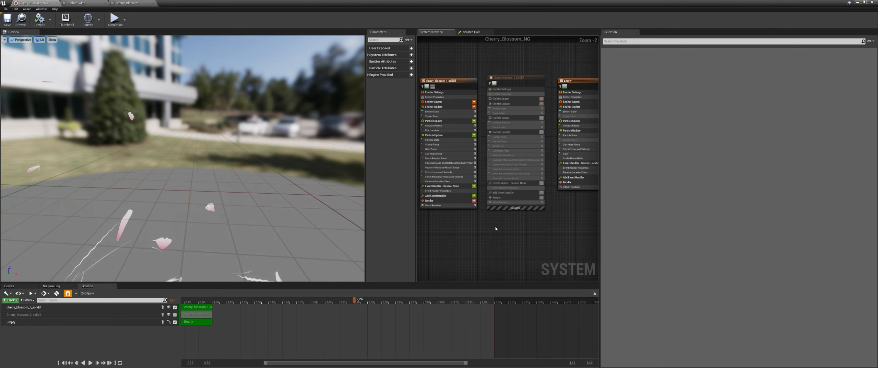
right_drag(494, 228, 471, 238)
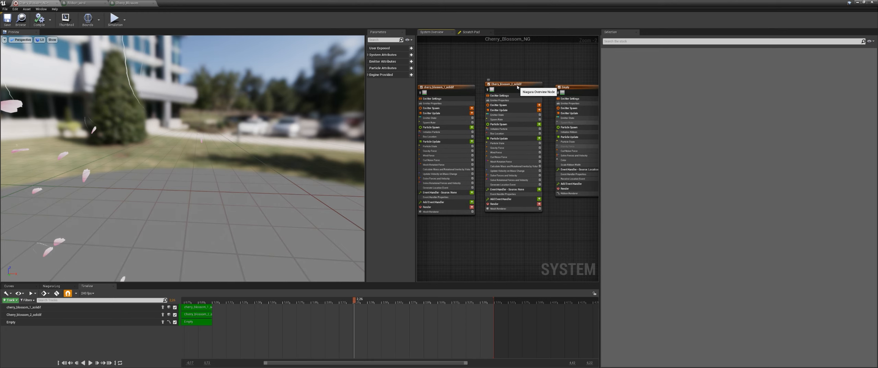
drag(515, 84, 513, 87)
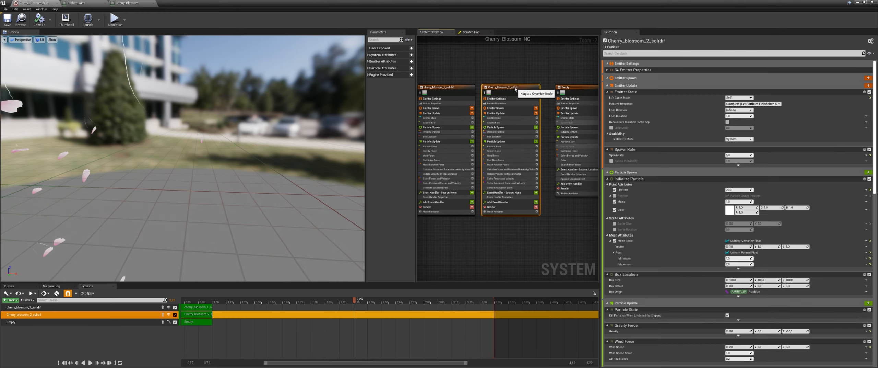
Set the particle mesh of the Cherry_blossom_2_solidif emitter's Mesh Renderer to cherry_blossom_2_solidif.
click(497, 211)
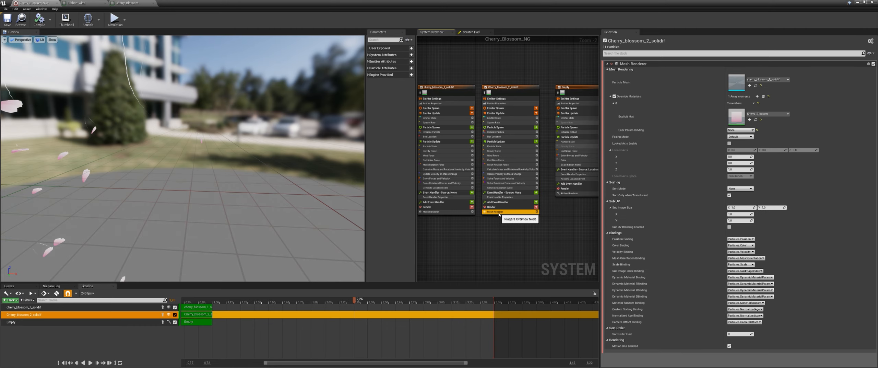
click(787, 79)
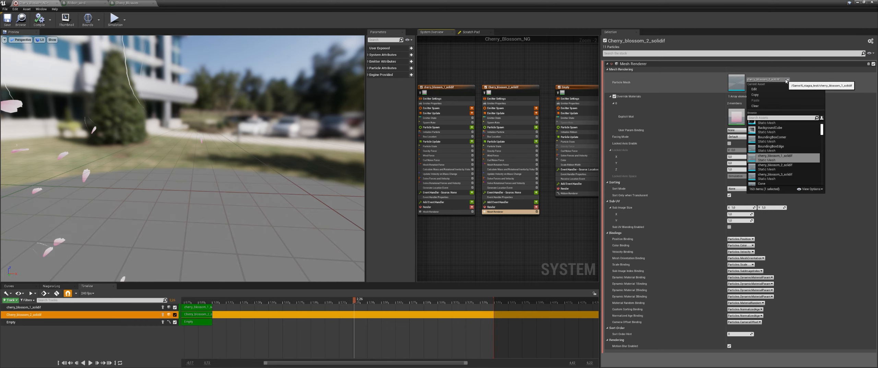
text(cherry)
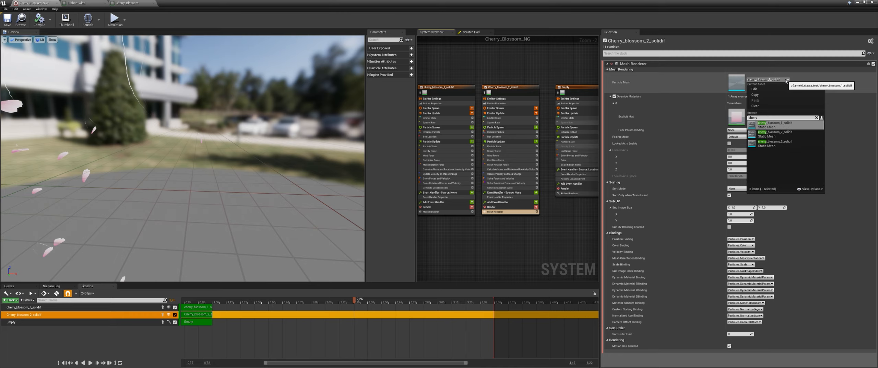
key(Down)
key(Return)
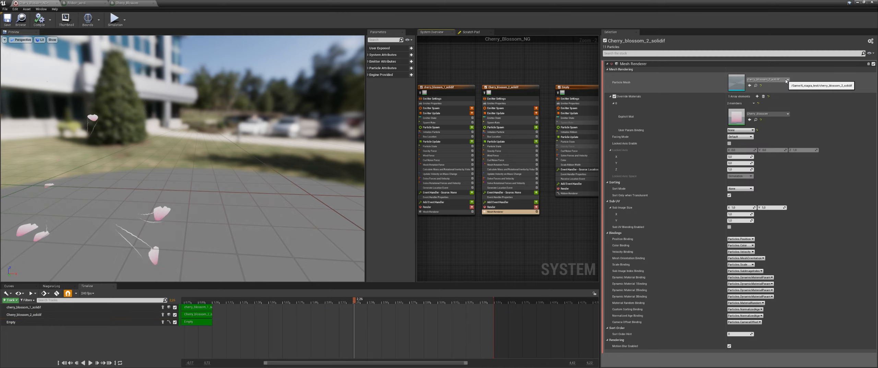
Disable the cherry_blossom_1_solidif emitter and inspect the second petal shape up close in the preview.
click(422, 87)
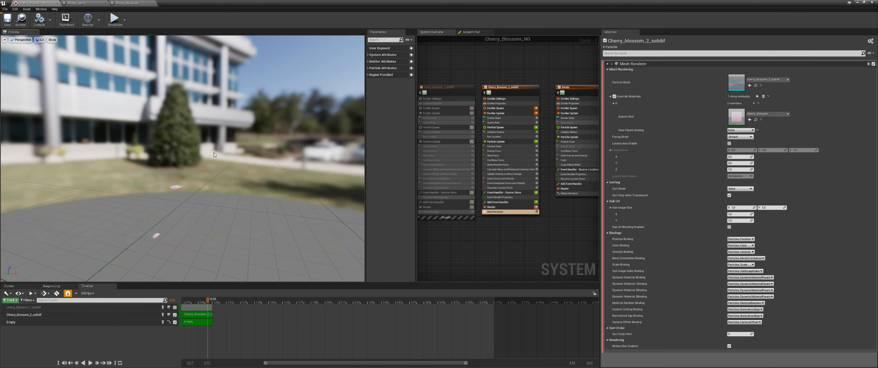
drag(214, 155, 233, 163)
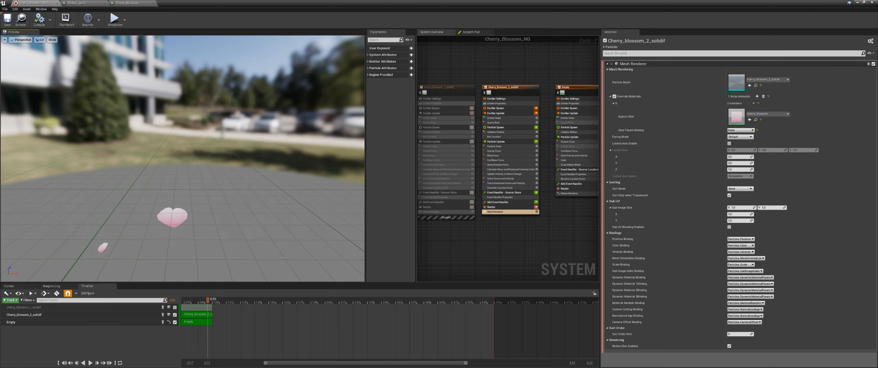
Switch to Blender, select the middle petal, Plane.001, and inspect its thickness from the side.
key(super)
key(super)
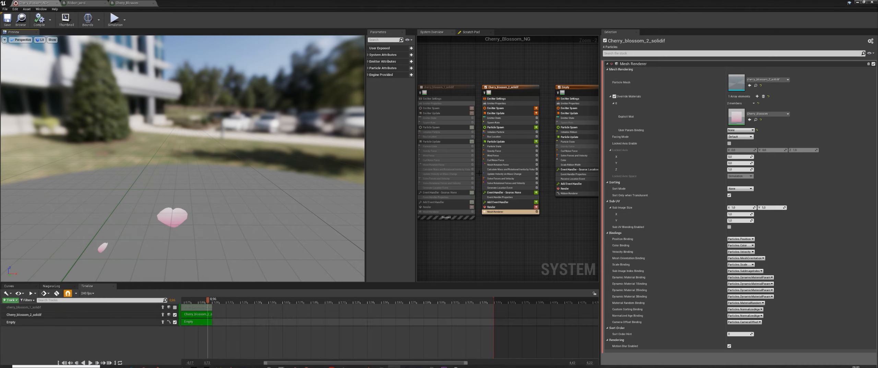
key(alt+Tab)
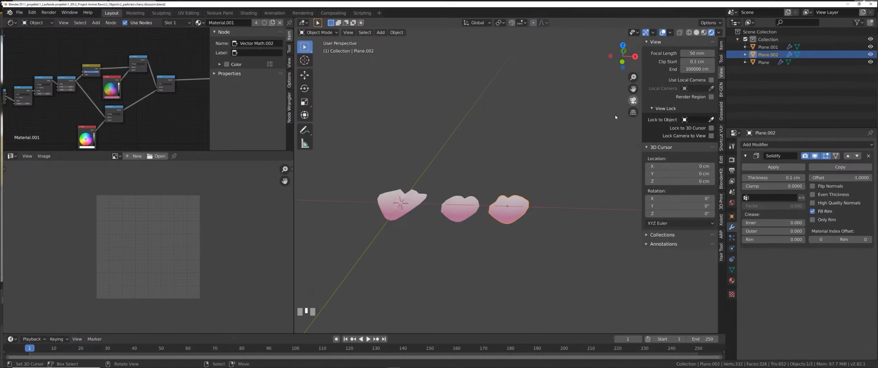
right_click(470, 207)
middle_drag(469, 207, 506, 240)
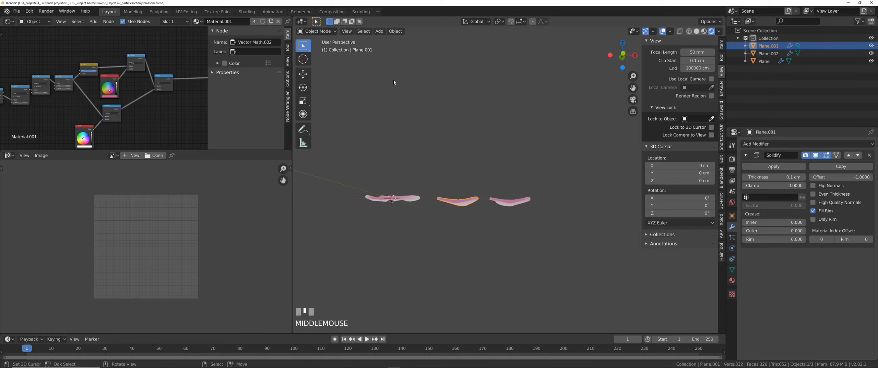
middle_drag(446, 161, 461, 197)
Export the selected middle petal as FBX with Apply Modifiers enabled, overwriting cherry blossom_2_solidif.fbx.
click(17, 11)
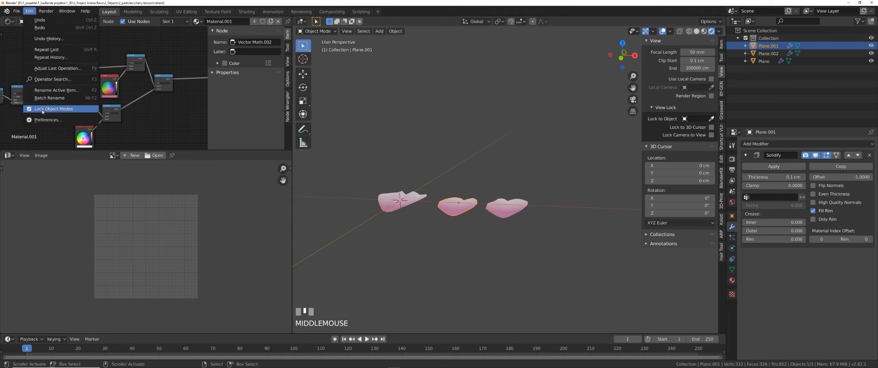
mouse_move(69, 122)
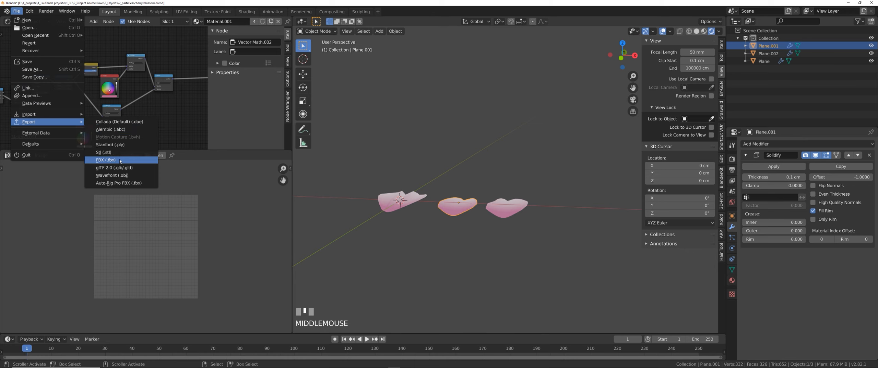
click(106, 159)
drag(504, 4, 305, 49)
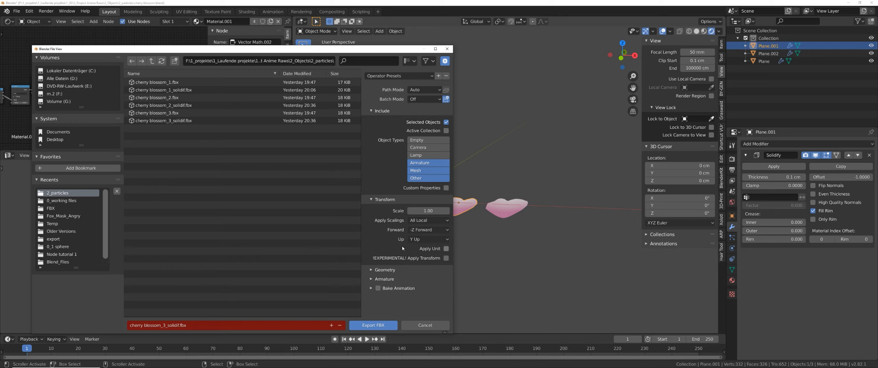
click(385, 270)
scroll(440, 273, down, 2)
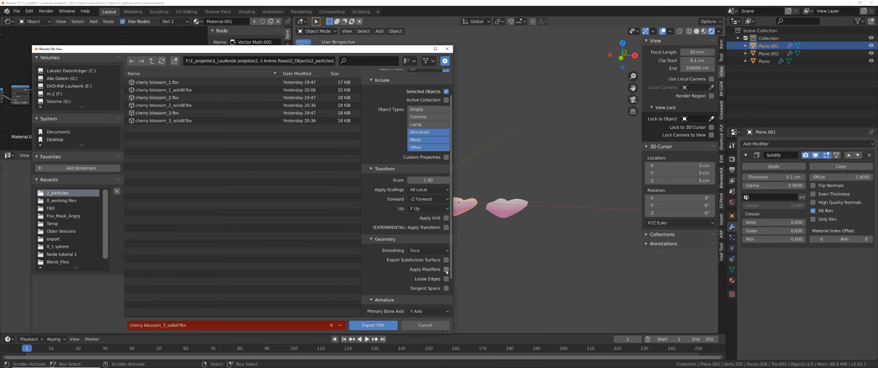
click(170, 105)
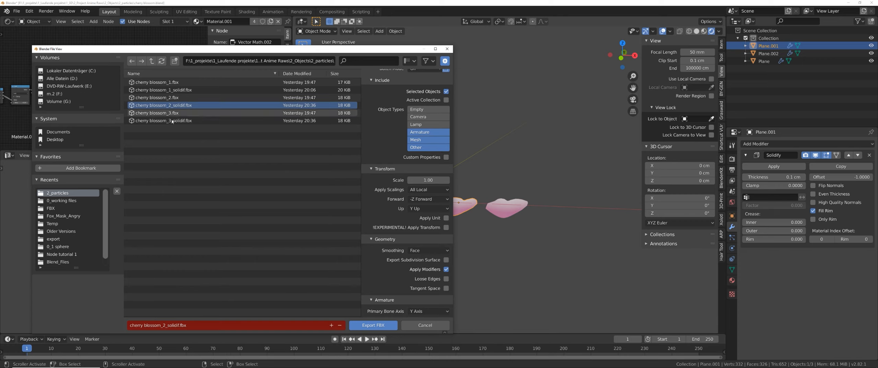
click(374, 325)
Export the third petal, Plane.002, as FBX with Apply Modifiers enabled, overwriting cherry blossom_3_solidif.fbx, and switch back to Unreal Engine.
right_click(512, 208)
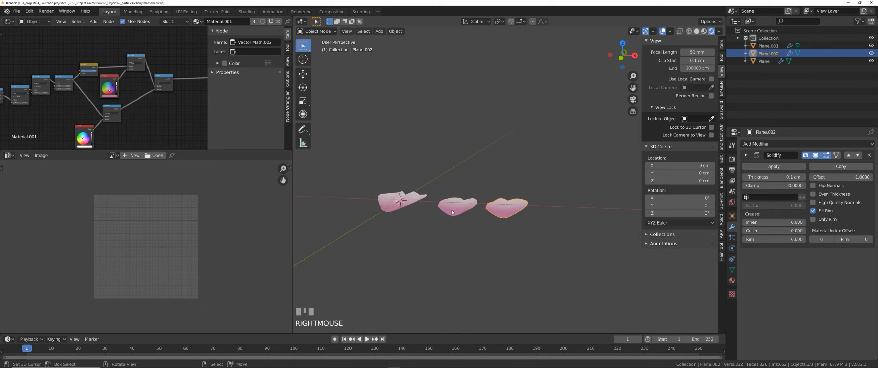
click(17, 11)
mouse_move(51, 122)
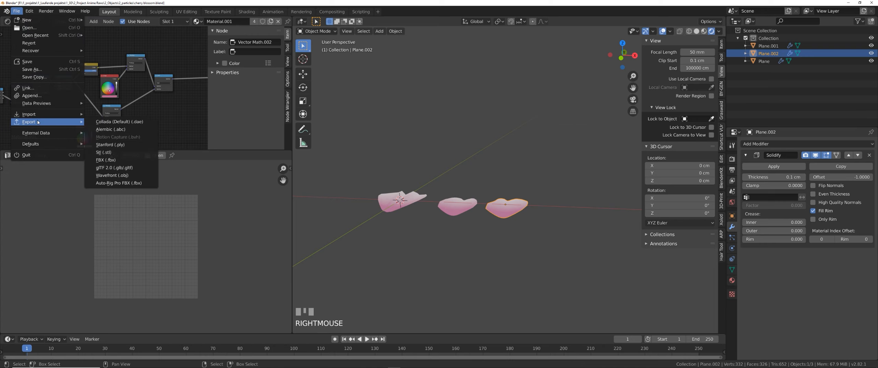
click(120, 160)
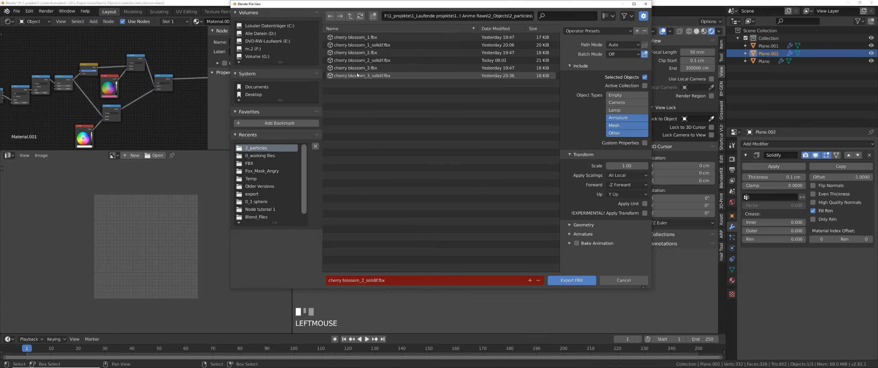
click(583, 225)
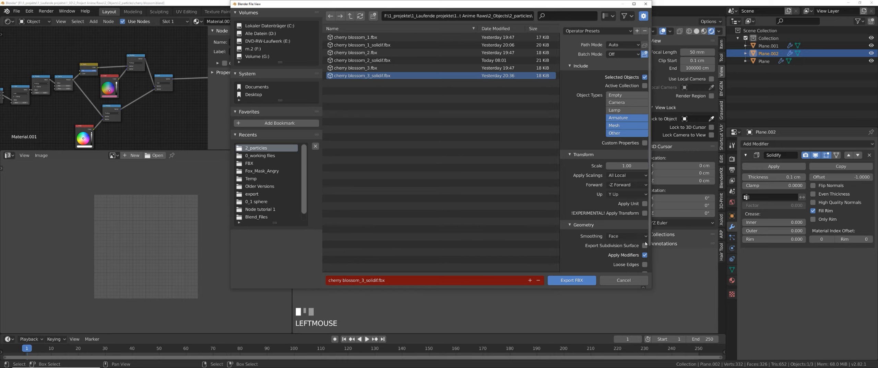
click(571, 280)
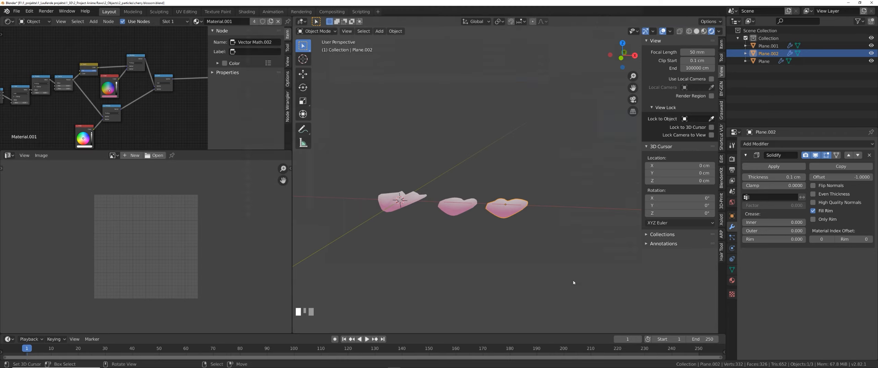
click(845, 2)
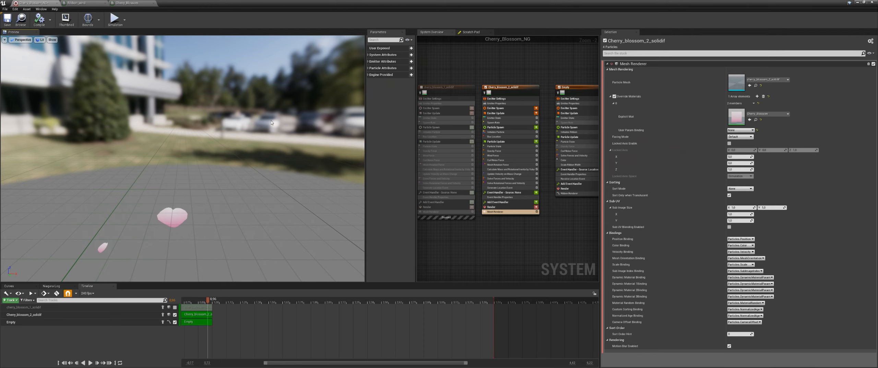
Delete the old cherry_blossom_2_solidif and cherry_blossom_3_solidif meshes and import the re-exported FBX files into 6_niagra_test.
drag(359, 3, 485, 53)
click(240, 284)
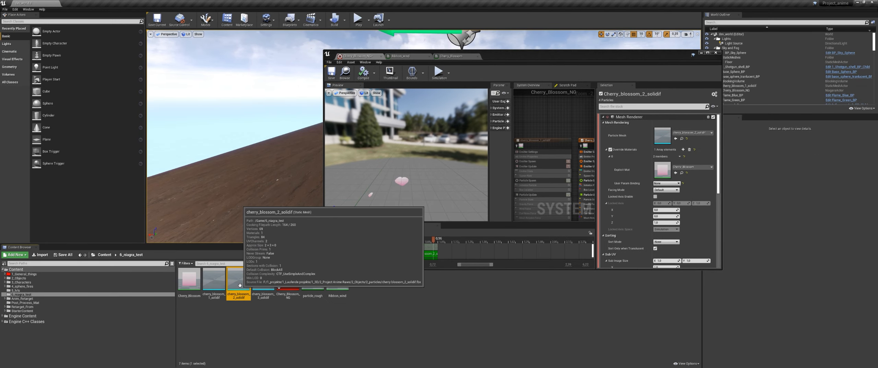
key(Delete)
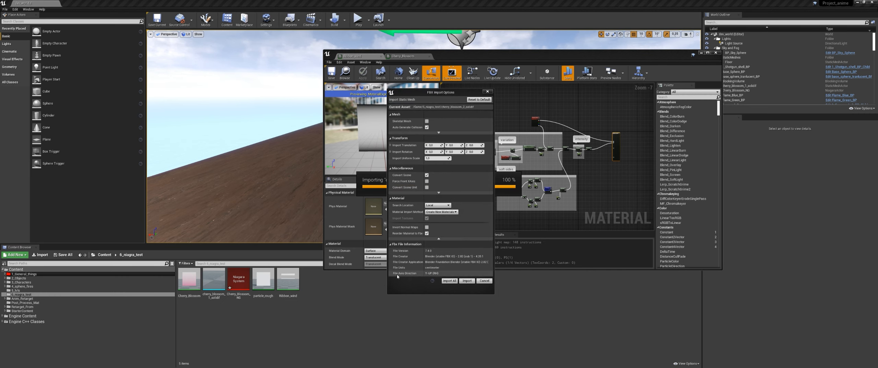
click(450, 282)
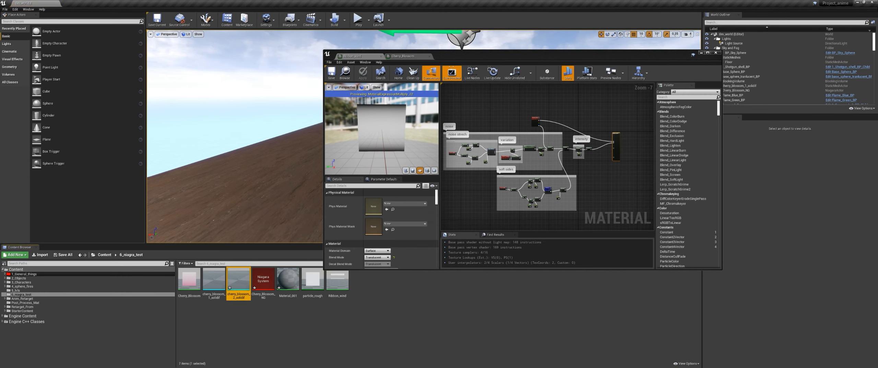
click(450, 282)
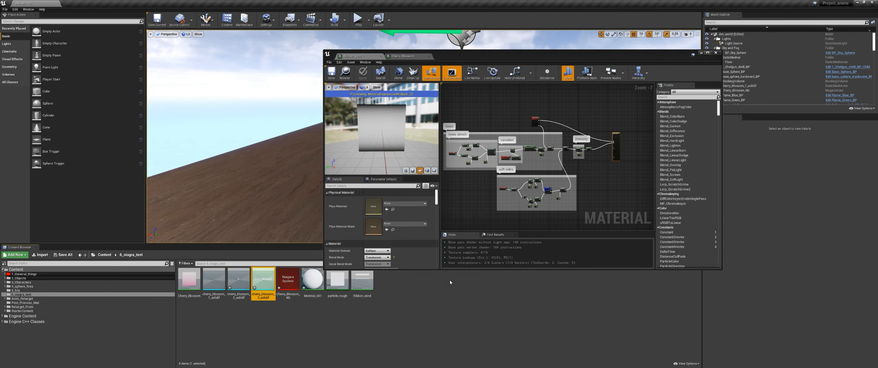
Reopen the Cherry_Blossom_NG Niagara system from the 6_niagra_test folder and move its editor clear of the mesh assets.
drag(607, 55, 575, 36)
click(285, 282)
double_click(286, 283)
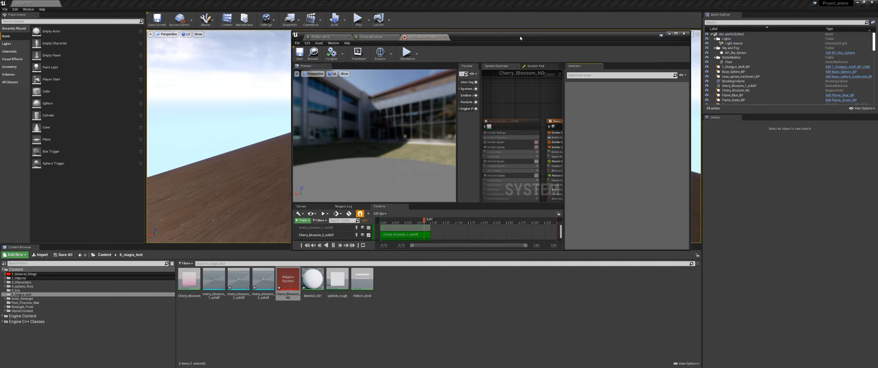
drag(519, 36, 563, 0)
double_click(501, 10)
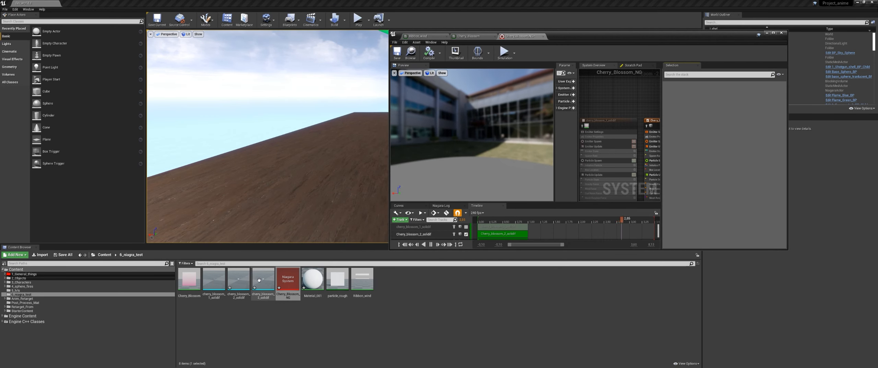
Open the newly imported cherry_blossom_2_solidif static mesh and inspect its shape up close.
double_click(238, 279)
scroll(494, 187, up, 12)
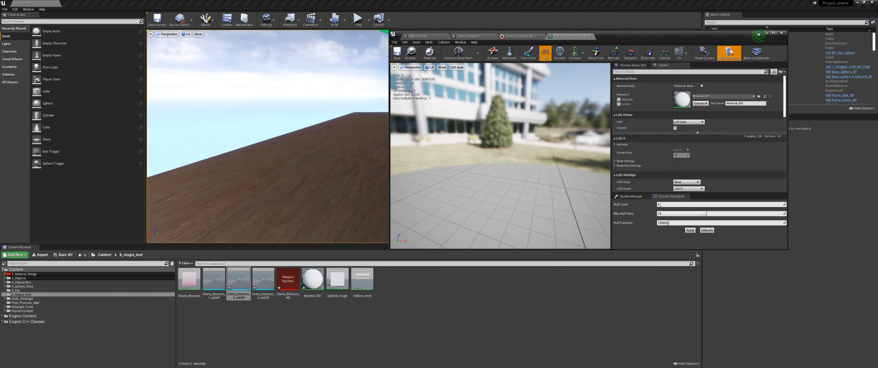
alt+drag(494, 187, 514, 161)
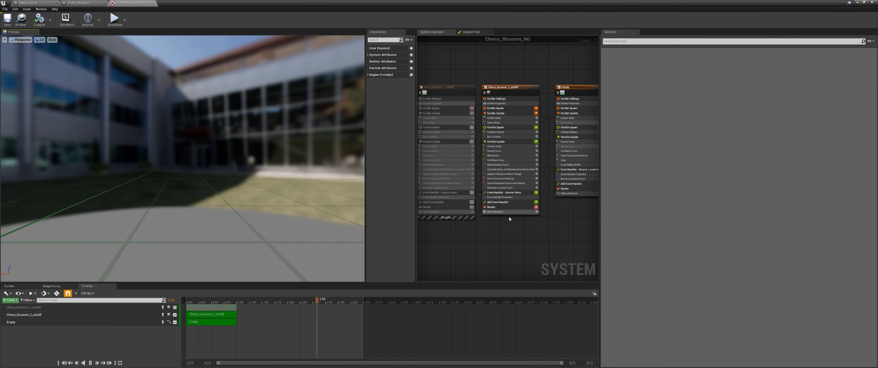
In the Cherry_blossom_2_solidif emitter's Mesh Renderer, search the available particle meshes for "cherry".
click(503, 212)
click(716, 81)
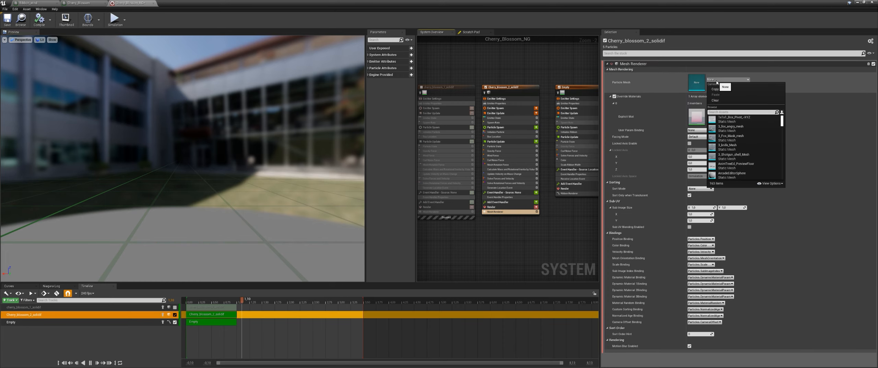
text(cherry)
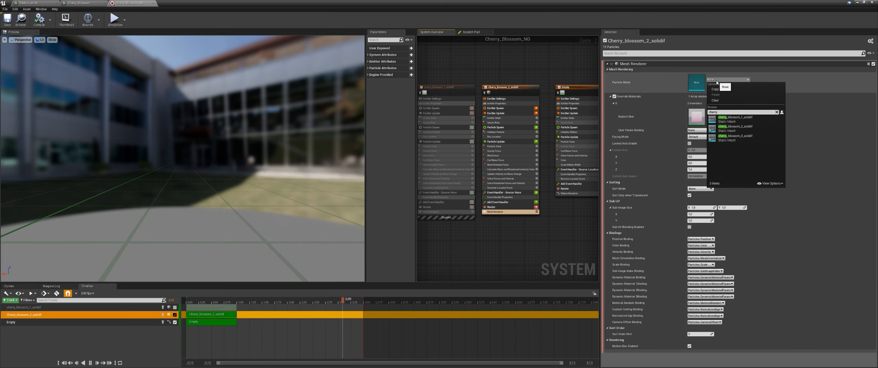
Assign the cherry_blossom_2_solidif static mesh as the particle mesh of the Cherry_blossom_2_solidif emitter's mesh renderer.
key(Return)
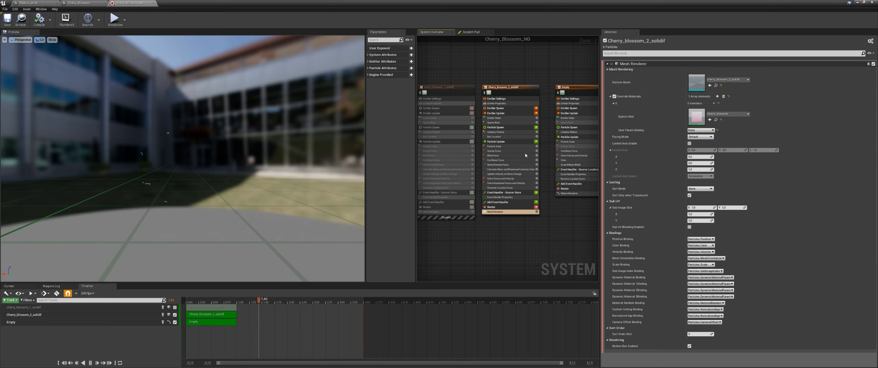
drag(167, 161, 220, 189)
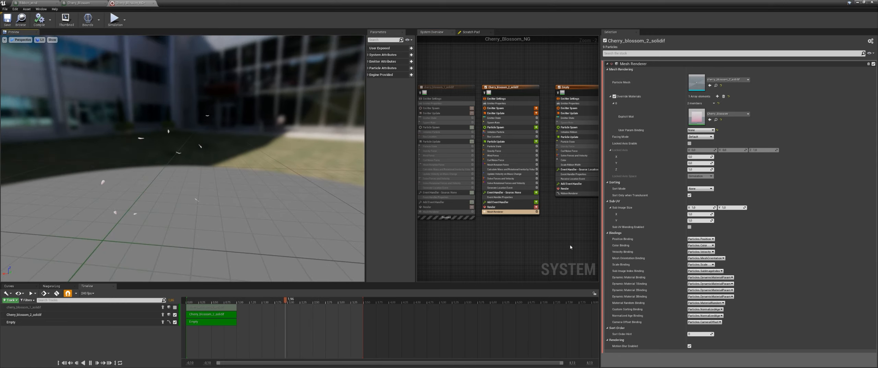
Re-enable the disabled cherry_blossom_1_solidif emitter.
scroll(526, 128, down, 2)
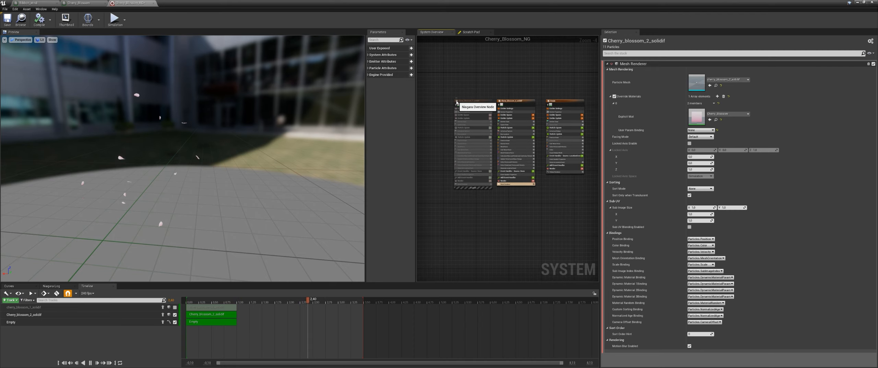
click(456, 101)
drag(355, 159, 335, 165)
click(474, 101)
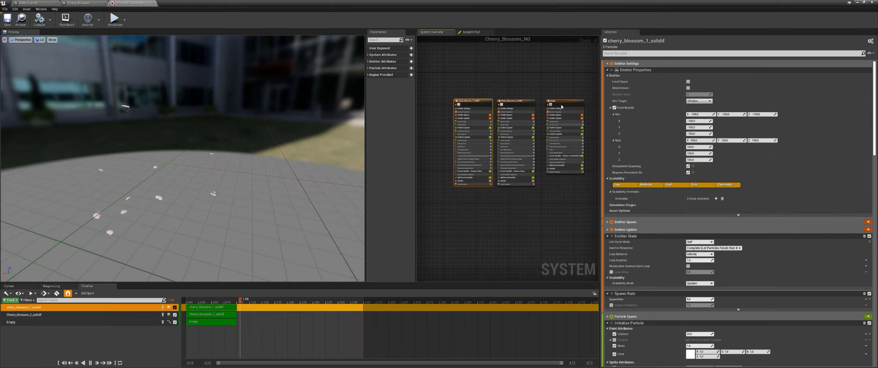
Place the Empty emitter node directly beneath the cherry_blossom_1_solidif emitter in the system overview.
click(564, 102)
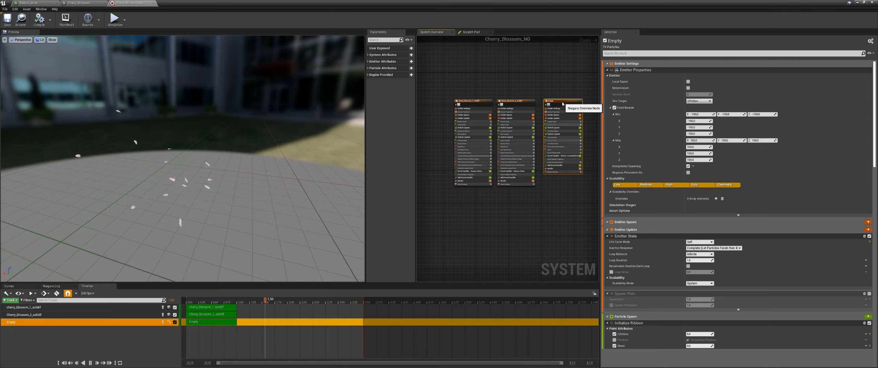
drag(564, 104, 473, 193)
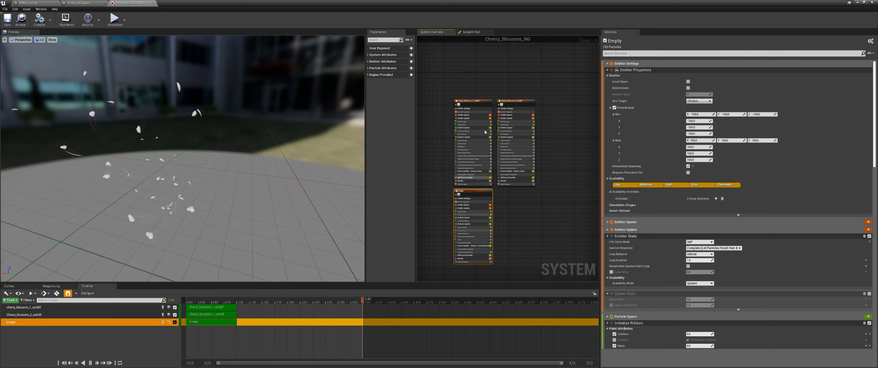
drag(495, 90, 444, 214)
click(489, 234)
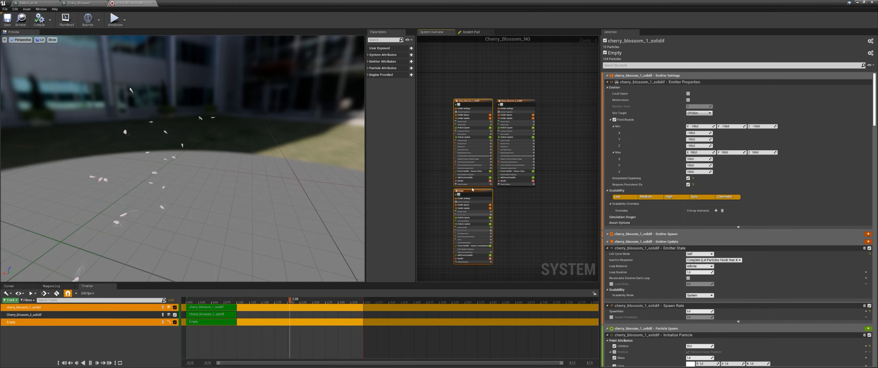
Duplicate the Empty ribbon emitter and place the copy beside it, under the Cherry_blossom_2_solidif emitter.
scroll(454, 153, up, 1)
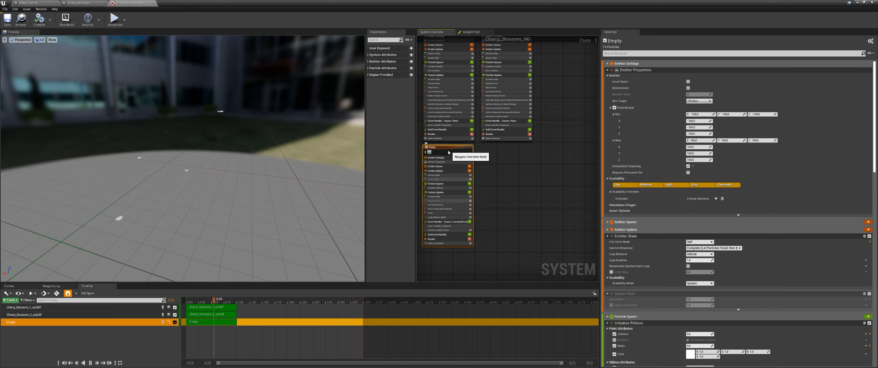
key(ctrl+v)
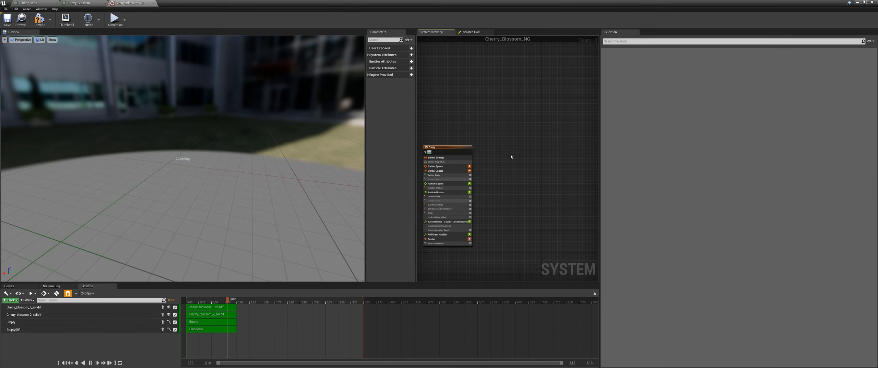
scroll(515, 151, down, 1)
drag(515, 155, 496, 149)
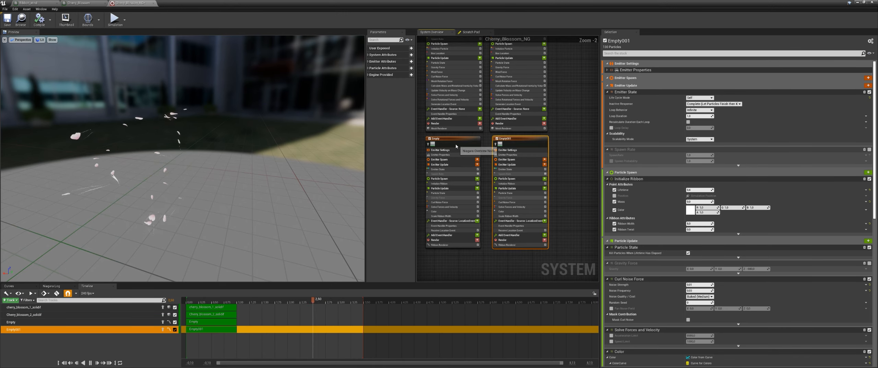
Rename the original Empty emitter to Cherry_blossom_1_solidif_wind.
scroll(486, 185, up, 2)
click(484, 191)
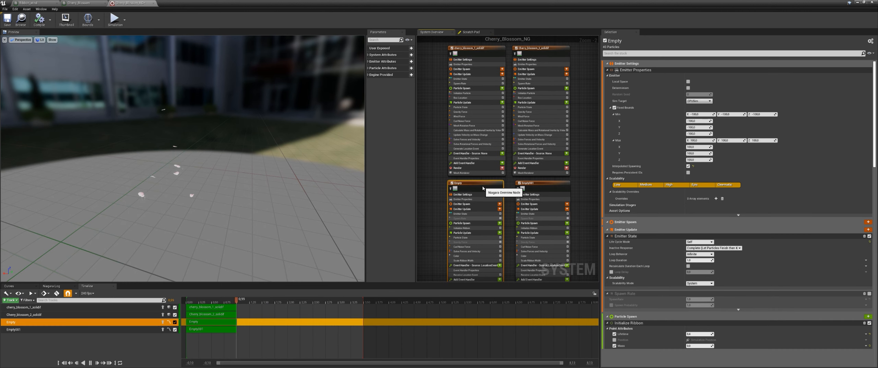
text(Cherry_)
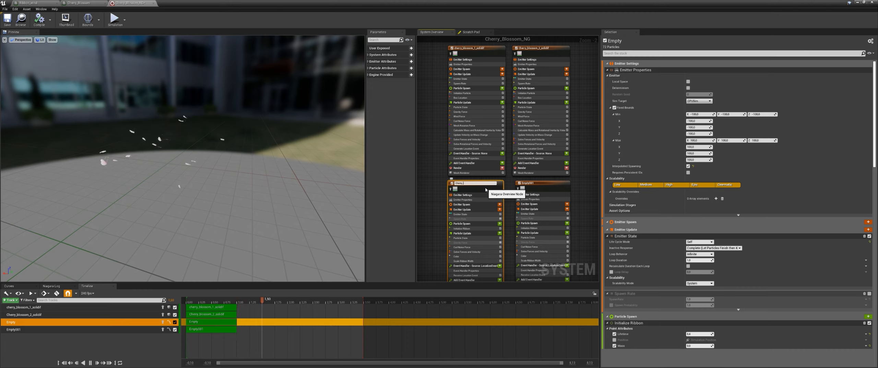
text(bloossom_1_solidif)
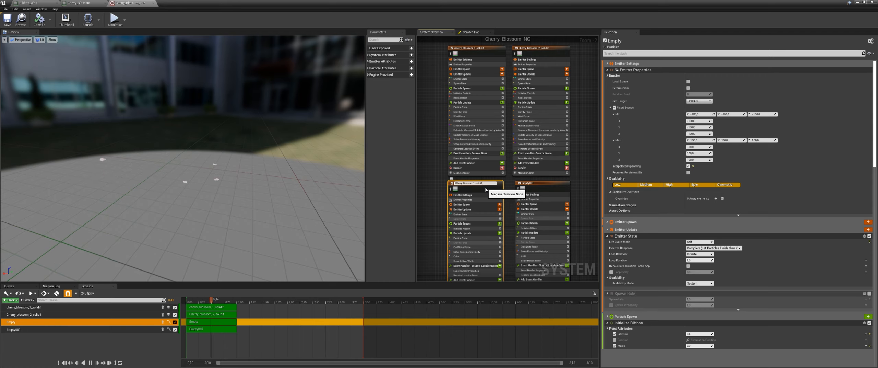
text(_wind)
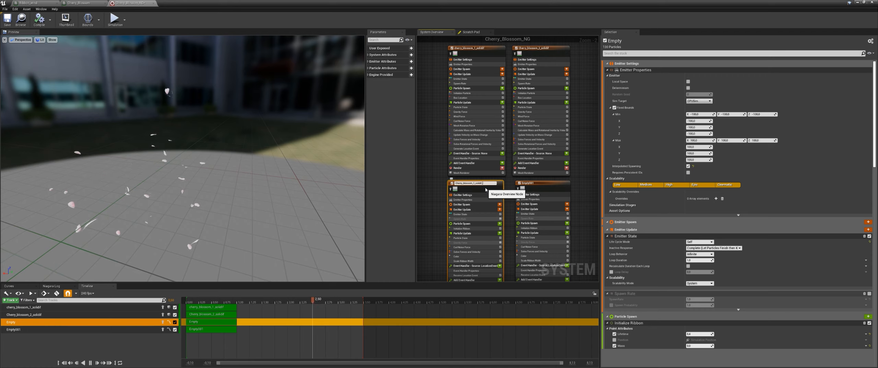
key(Return)
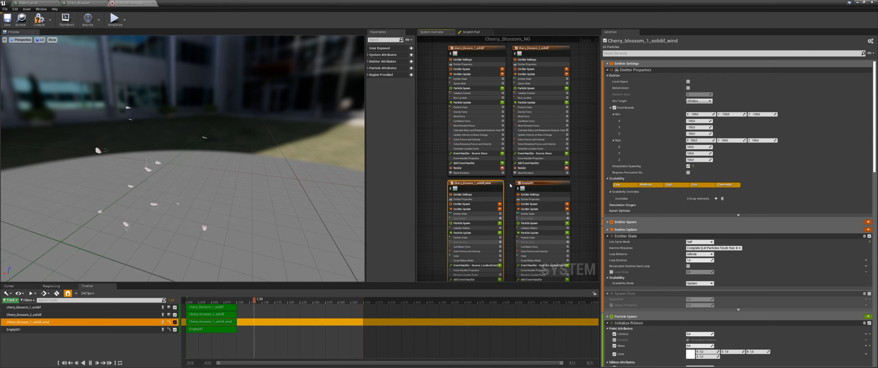
Reuse the first wind emitter's name to rename the duplicated ribbon emitter as Cherry_blossom_2_solidif_wind.
right_drag(487, 185, 464, 184)
double_click(464, 183)
key(ctrl+c)
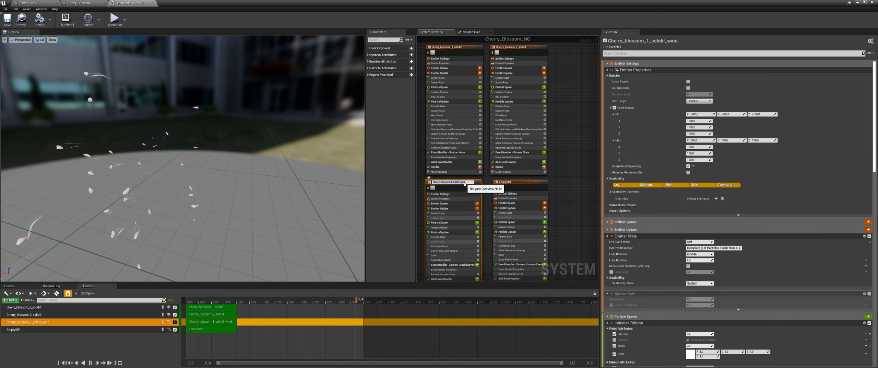
key(Return)
click(514, 182)
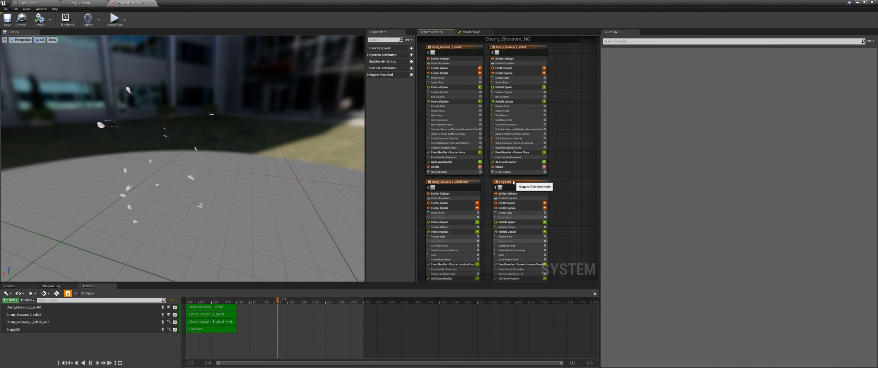
click(514, 182)
key(ctrl+v)
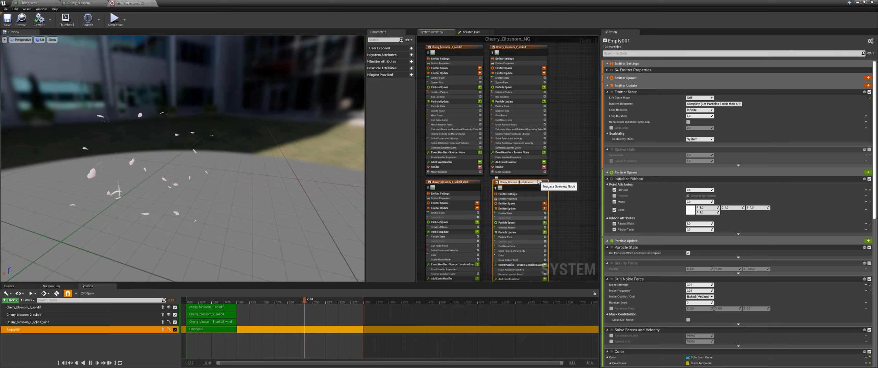
key(Return)
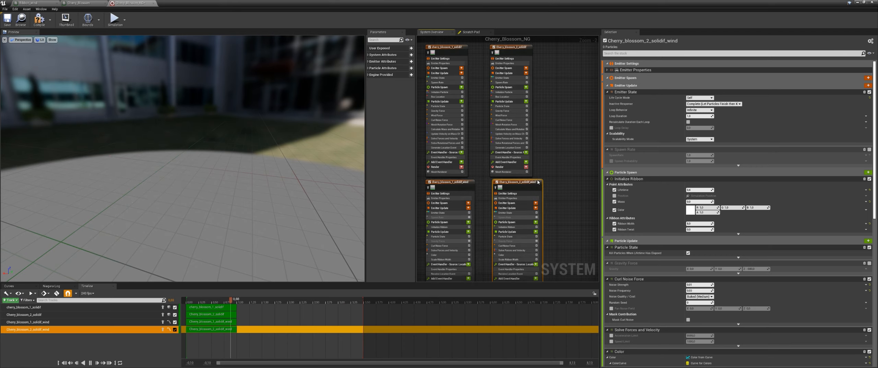
Set the event handler source of Cherry_blossom_2_solidif_wind to the Location Event of Cherry Blossom 2 Solidif.
right_drag(565, 172, 550, 150)
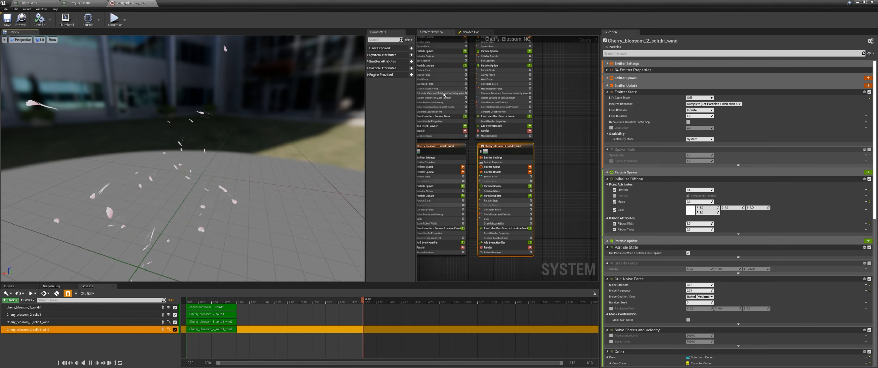
right_drag(470, 97, 487, 115)
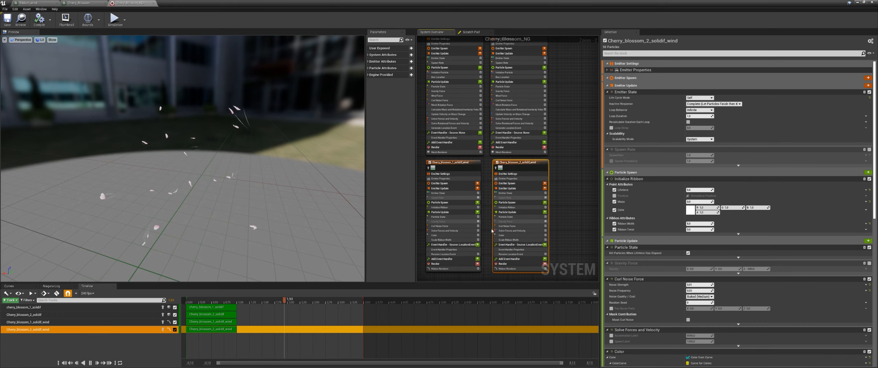
right_drag(582, 225, 566, 185)
scroll(520, 242, up, 1)
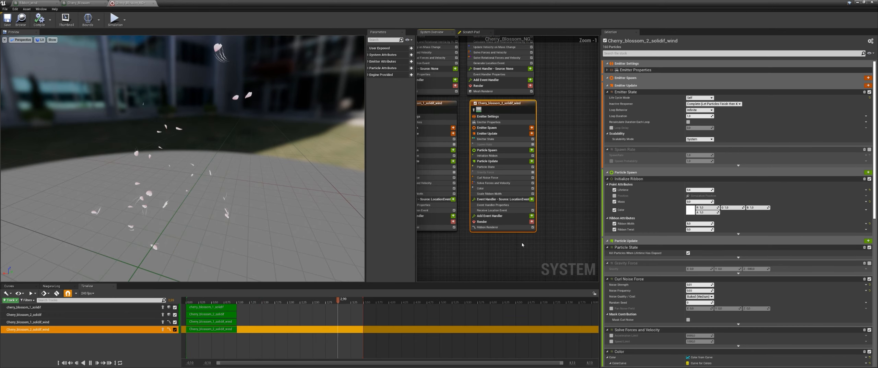
click(489, 226)
click(496, 210)
click(494, 205)
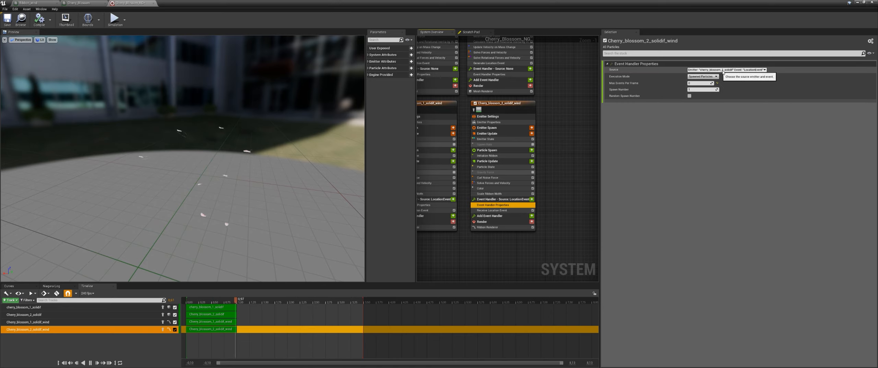
click(738, 70)
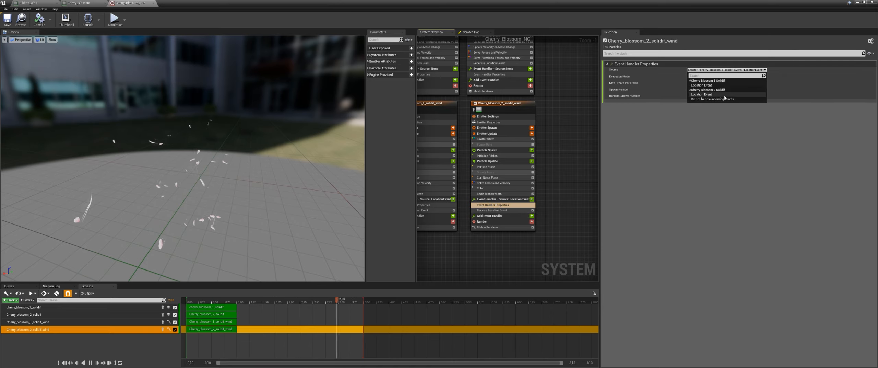
click(701, 95)
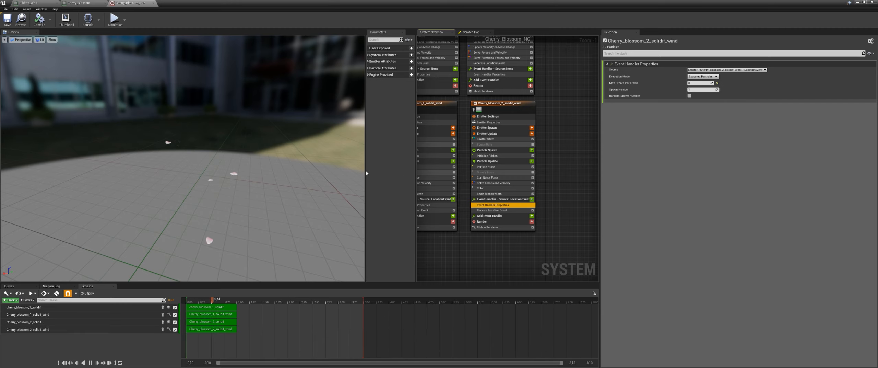
Inspect the petals and their wind ribbons up close in the preview while scrubbing the timeline.
drag(192, 239, 199, 187)
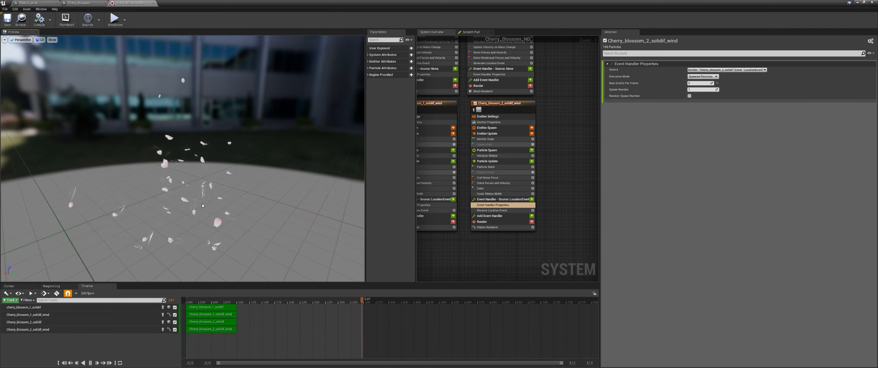
scroll(199, 186, up, 1)
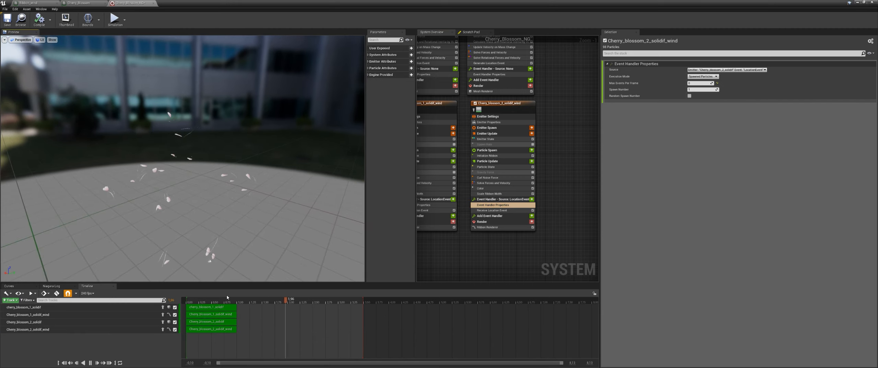
click(239, 301)
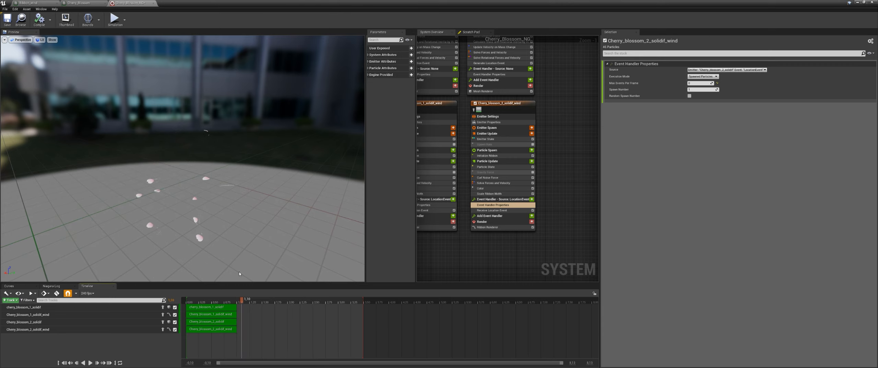
drag(231, 205, 220, 185)
scroll(230, 205, up, 3)
drag(242, 300, 258, 302)
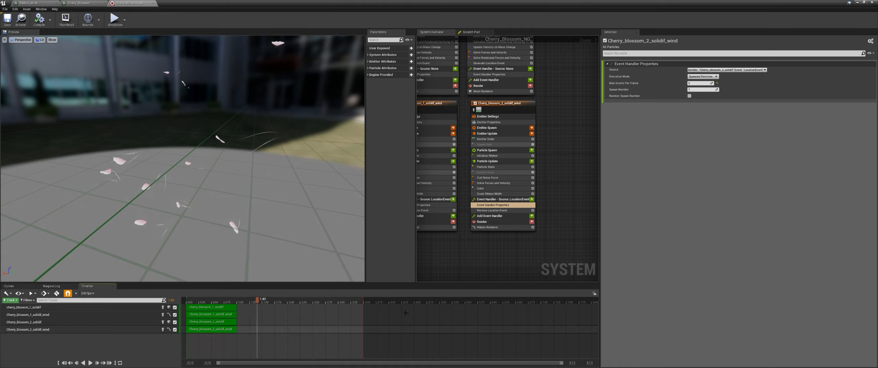
Switch to Blender and hide the first petal object, Plane, at the world origin.
key(super)
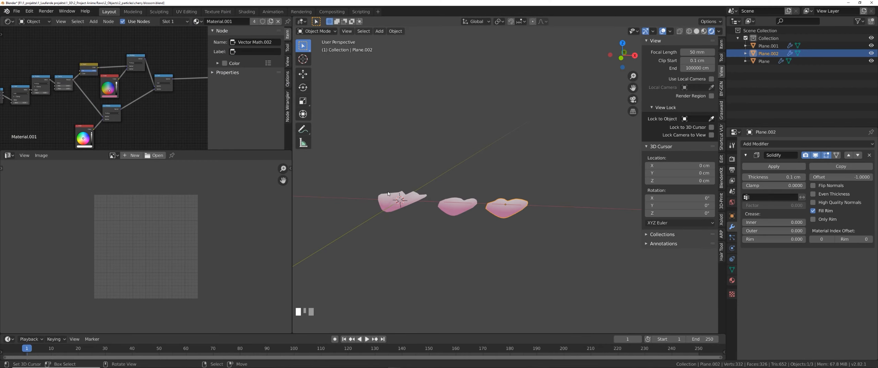
middle_drag(387, 193, 453, 229)
right_click(456, 209)
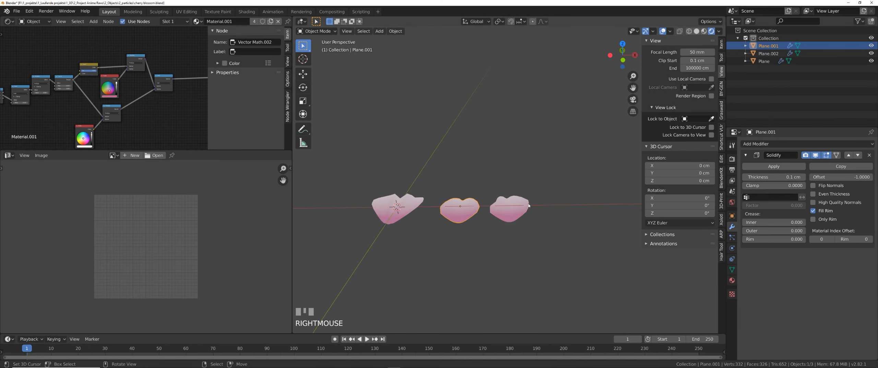
middle_drag(486, 258, 489, 260)
right_click(407, 213)
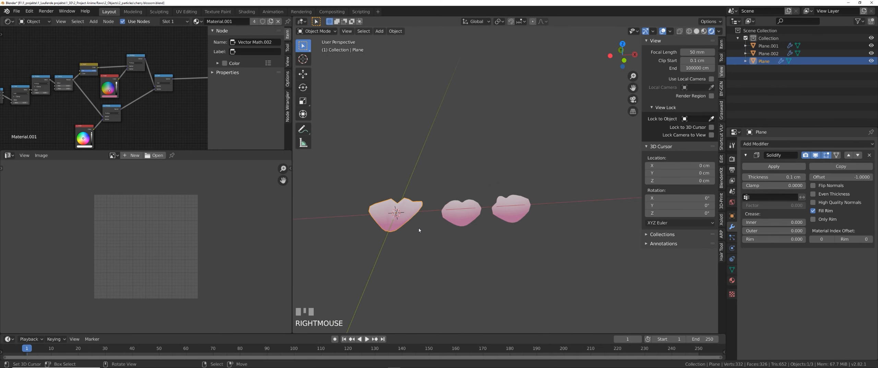
shift+middle_drag(427, 233, 443, 236)
key(h)
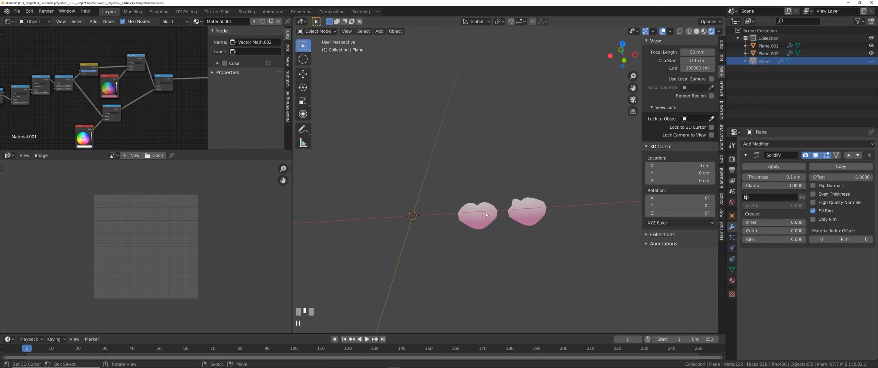
Clear the location of the middle petal, Plane.001, to place it at the world origin.
right_click(486, 214)
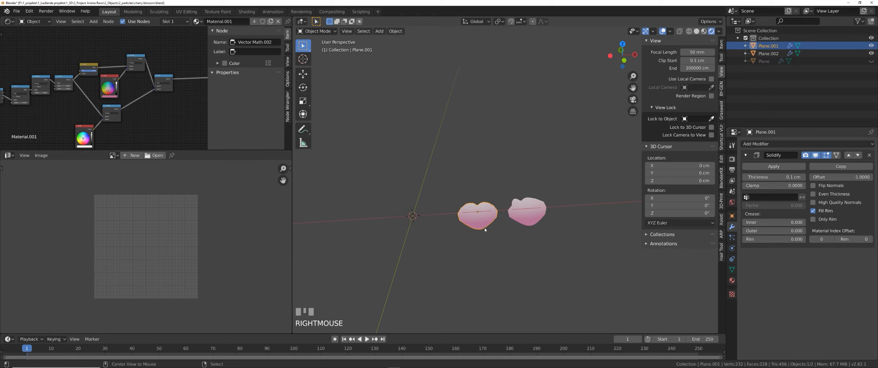
key(alt+g)
shift+middle_drag(445, 244, 455, 245)
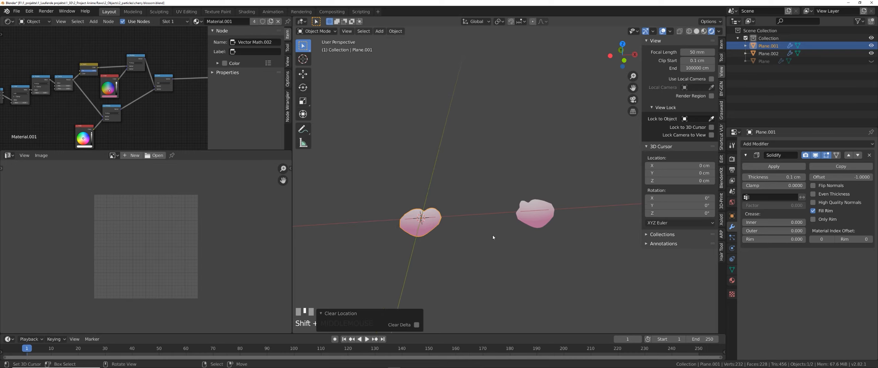
Export the petal Plane.001 at the world origin as FBX, overwriting cherry blossom_2_solidif.fbx, with modifiers applied.
right_click(537, 215)
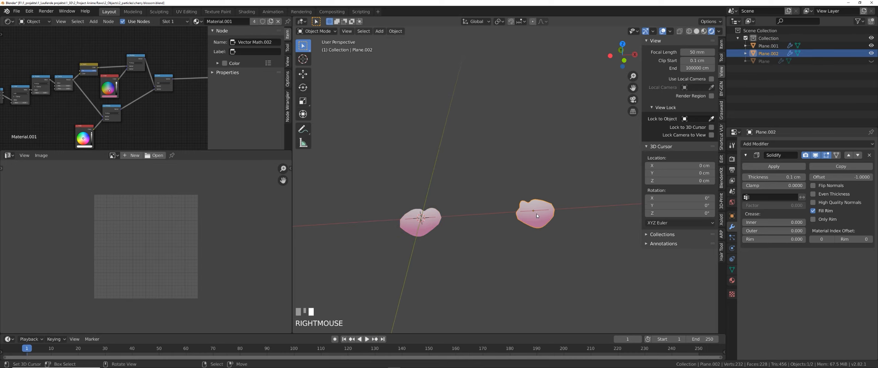
right_click(433, 234)
shift+middle_drag(440, 218, 462, 219)
click(20, 13)
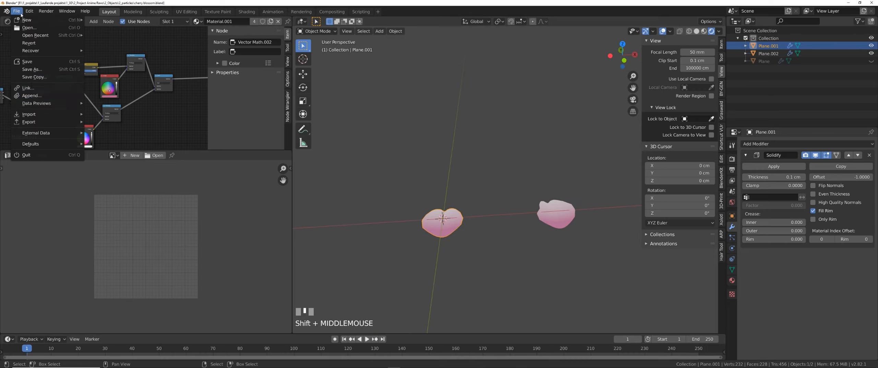
mouse_move(48, 122)
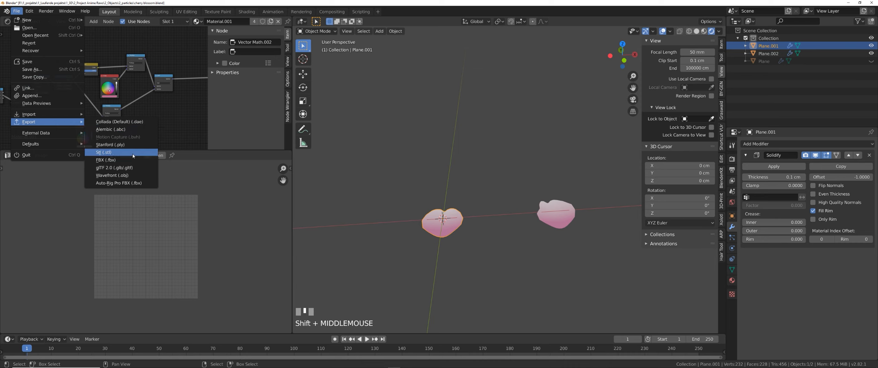
click(113, 160)
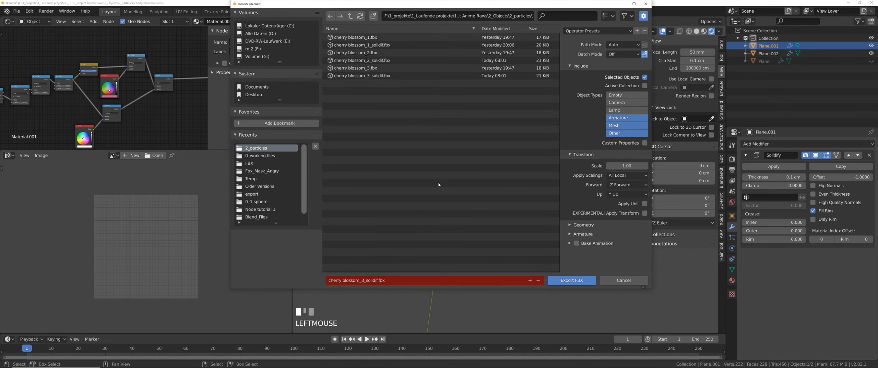
click(377, 60)
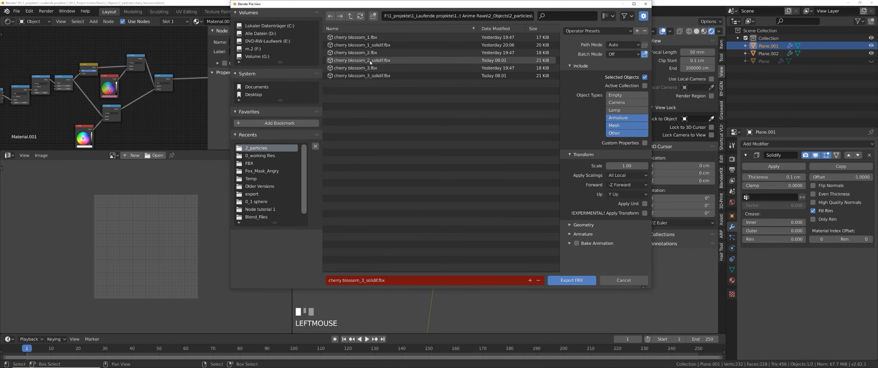
click(592, 224)
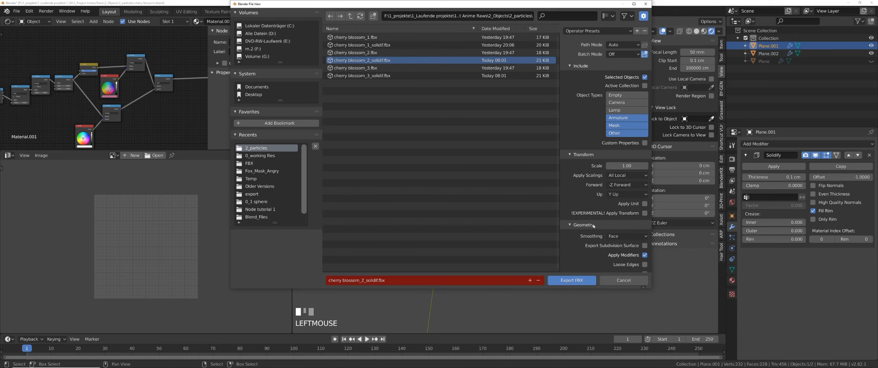
click(571, 279)
Hide the petal Plane.001 and clear the location of Plane.002 to place it at the world origin.
right_click(555, 213)
right_click(443, 222)
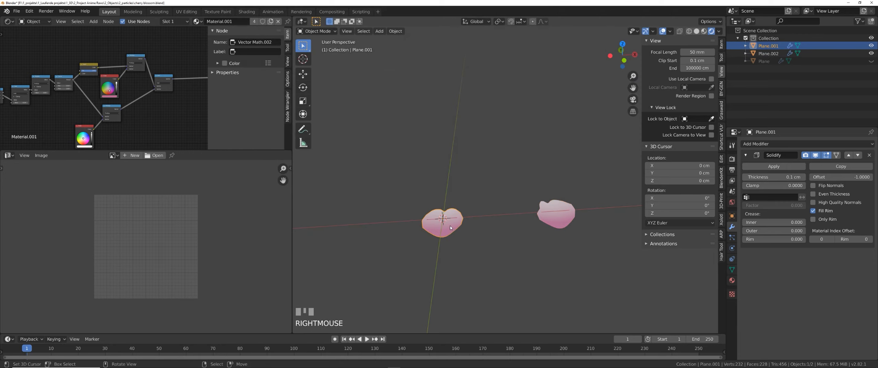
key(h)
right_click(556, 213)
key(alt+g)
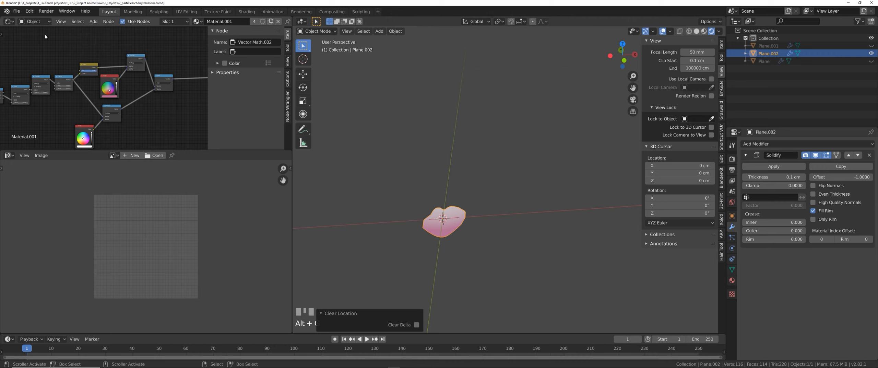
Export the petal Plane.002 as FBX, overwriting cherry blossom_3_solidif.fbx, with modifiers applied.
click(17, 14)
mouse_move(36, 123)
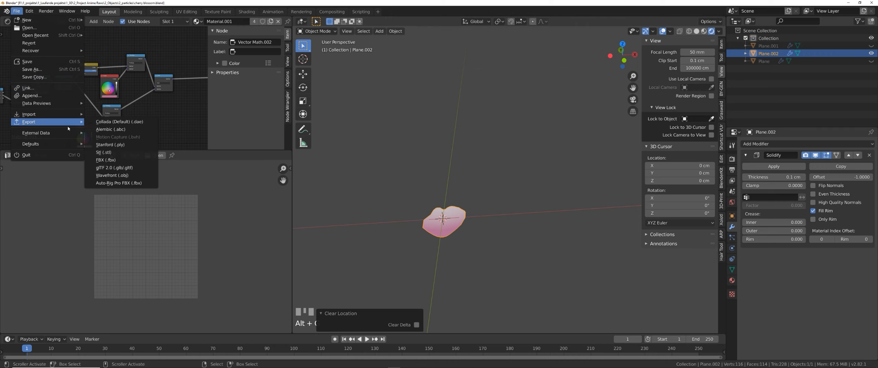
click(103, 161)
click(379, 76)
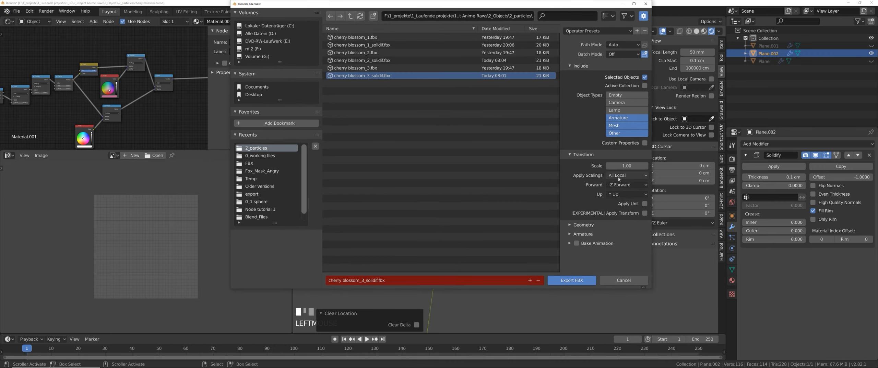
click(605, 226)
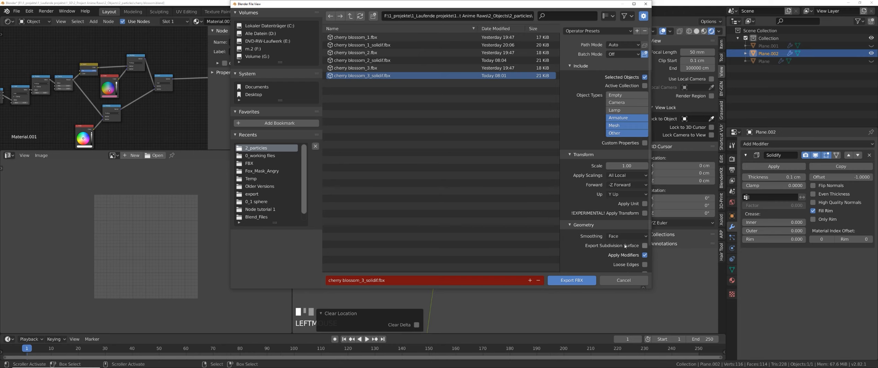
click(586, 283)
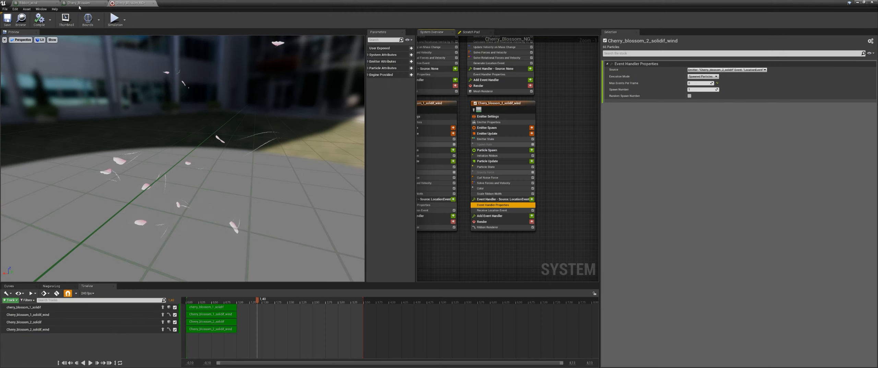
Switch to Unreal Editor and delete the cherry_blossom_2_solidif and cherry_blossom_3_solidif static meshes from the 6_niagra_test folder.
drag(175, 3, 405, 56)
click(240, 292)
ctrl+click(257, 290)
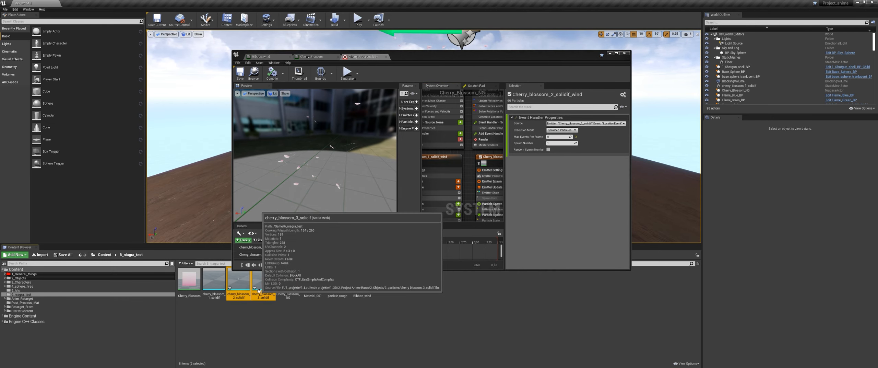
key(Delete)
click(391, 267)
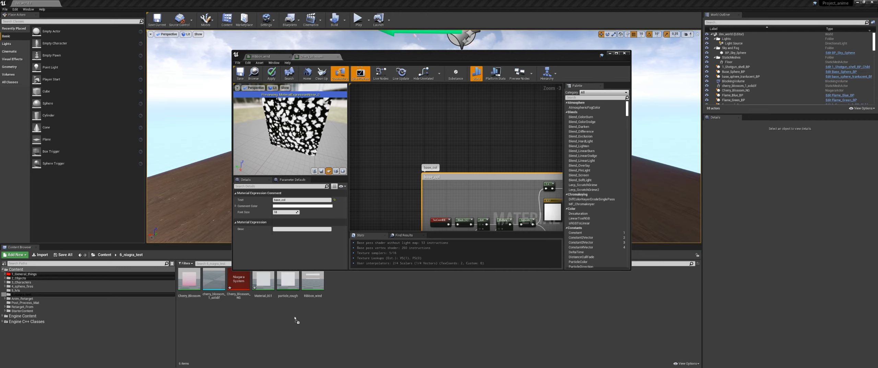
Import the re-exported cherry_blossom_2_solidif and cherry_blossom_3_solidif meshes into the 6_niagra_test folder.
click(450, 281)
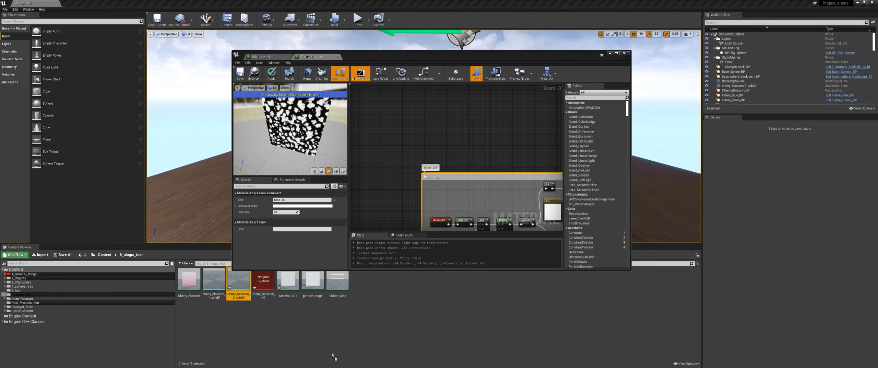
click(449, 281)
click(616, 53)
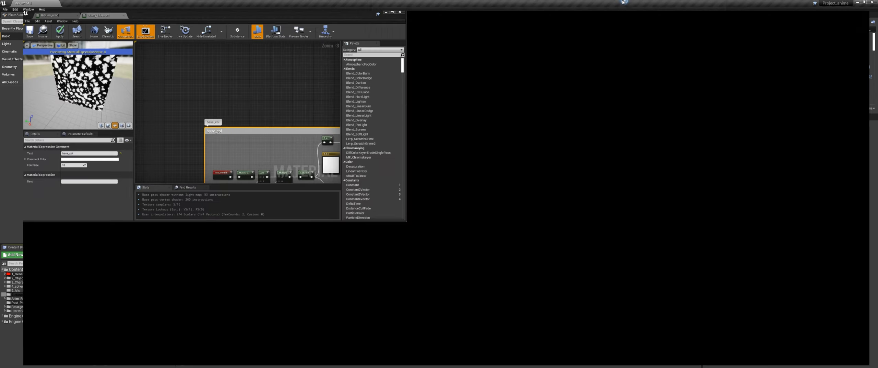
double_click(261, 2)
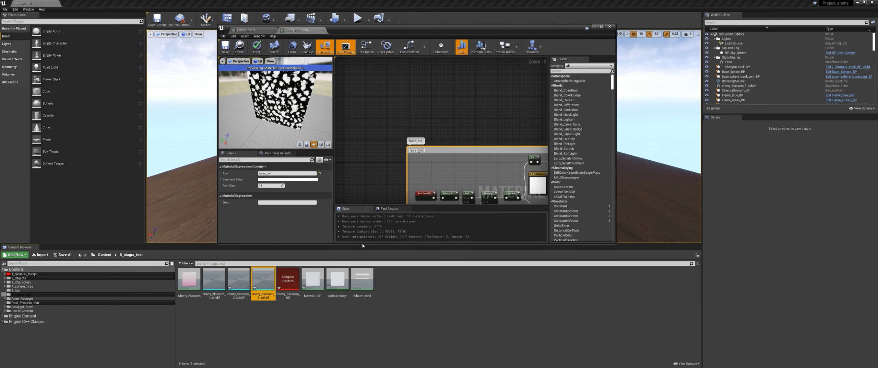
Reopen the Cherry_Blossom_NG system and set the particle mesh of the Cherry_blossom_2_solidif emitter to cherry_blossom_2_solidif.
double_click(288, 278)
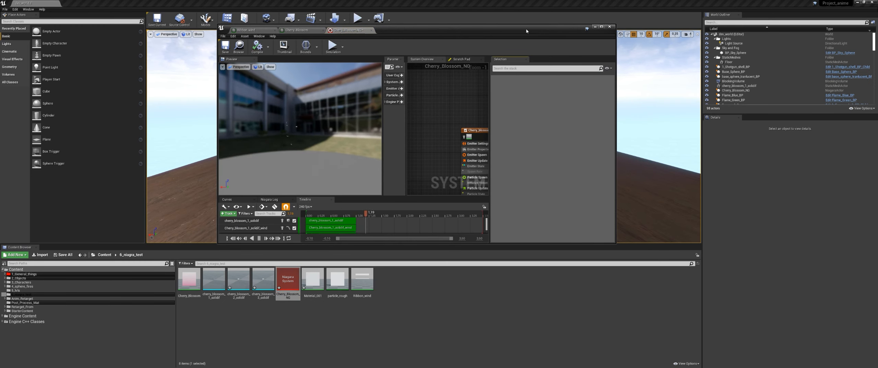
double_click(524, 31)
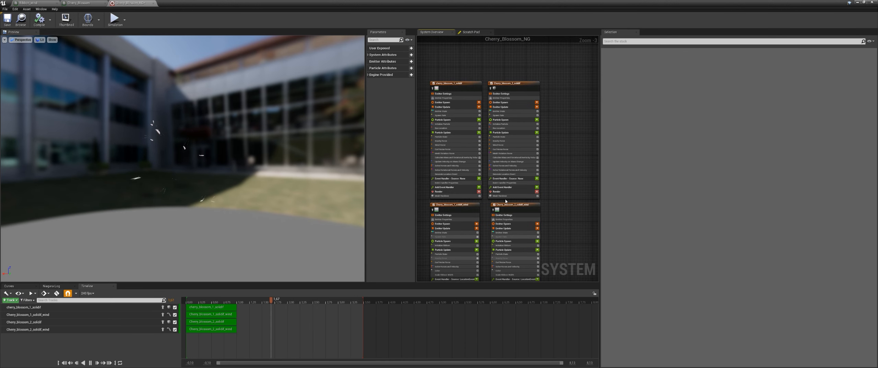
click(504, 195)
click(720, 80)
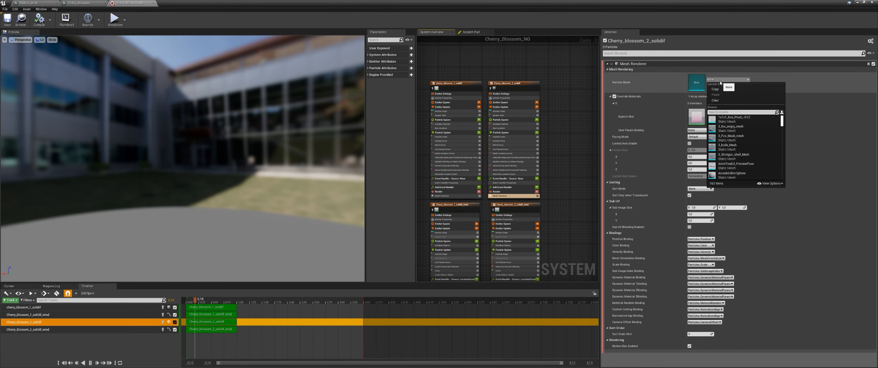
text(cher)
key(Down)
key(Down)
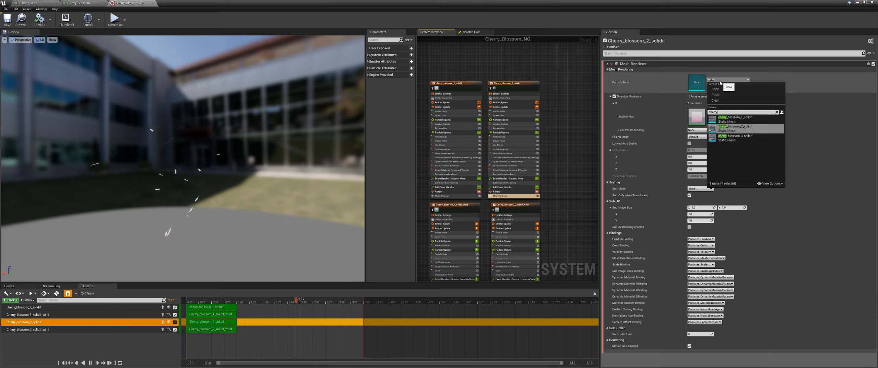
key(Return)
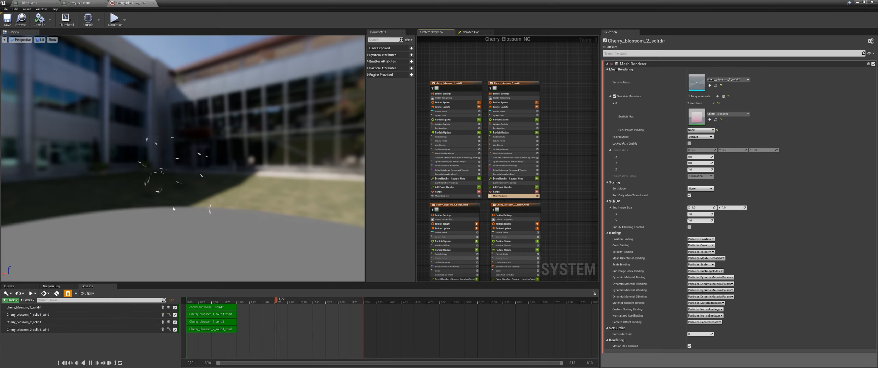
Temporarily disable emitters to isolate the second petal emitter and its wind ribbons, and examine them in the preview while scrubbing the timeline.
drag(173, 208, 139, 233)
scroll(173, 209, up, 3)
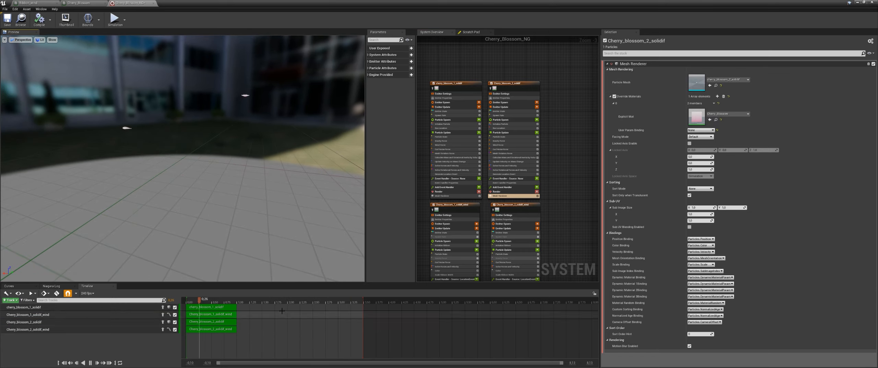
click(219, 301)
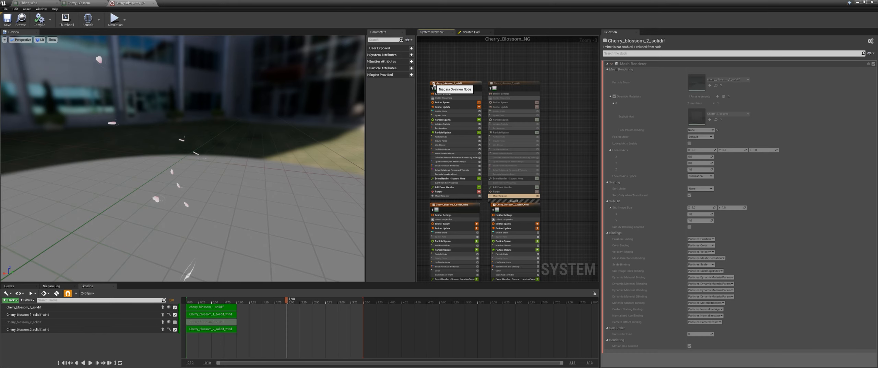
click(433, 84)
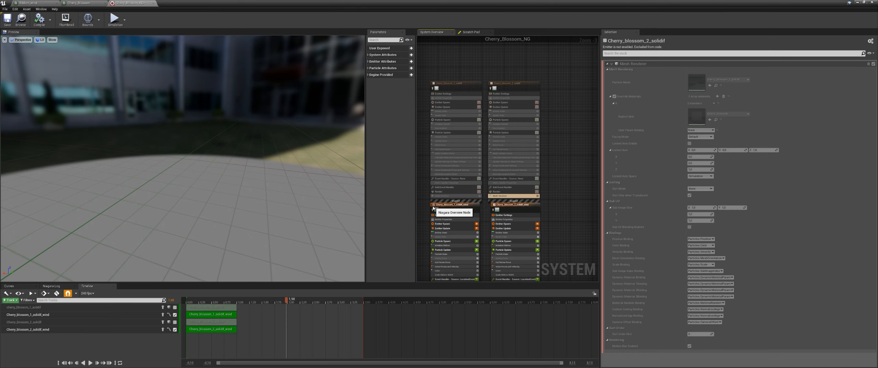
click(434, 205)
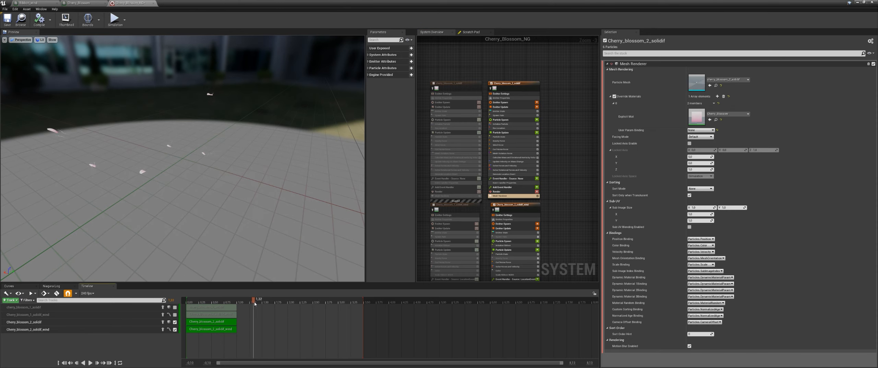
drag(255, 303, 275, 304)
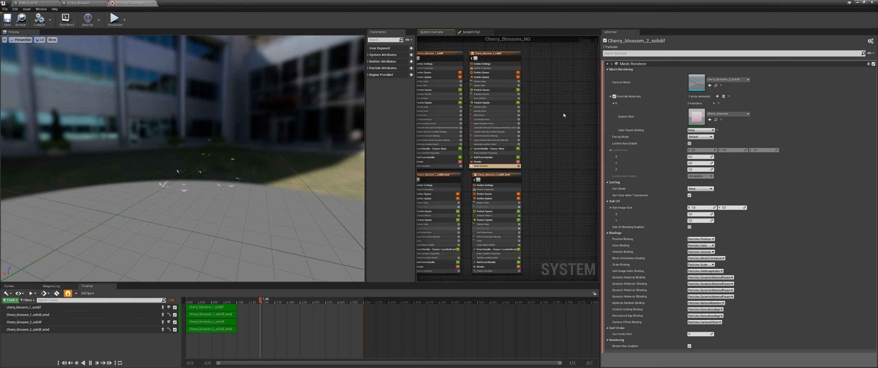
Duplicate the Cherry_blossom_2_solidif emitter, place the copy beside it and rename it Cherry_blossom_3_solidif001.
right_drag(562, 112, 536, 140)
click(495, 97)
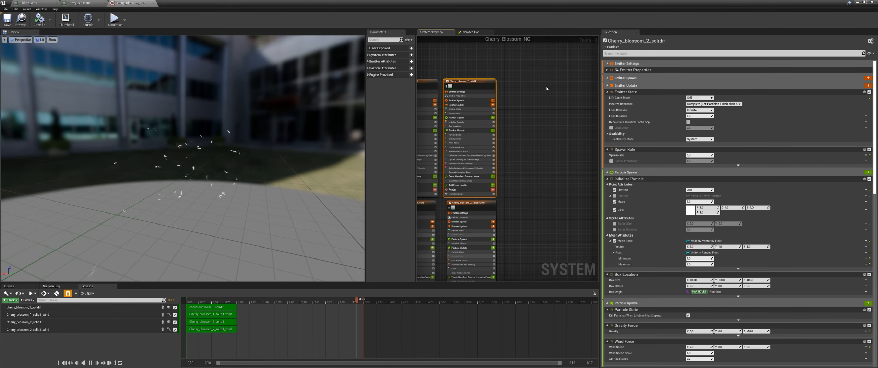
key(ctrl+d)
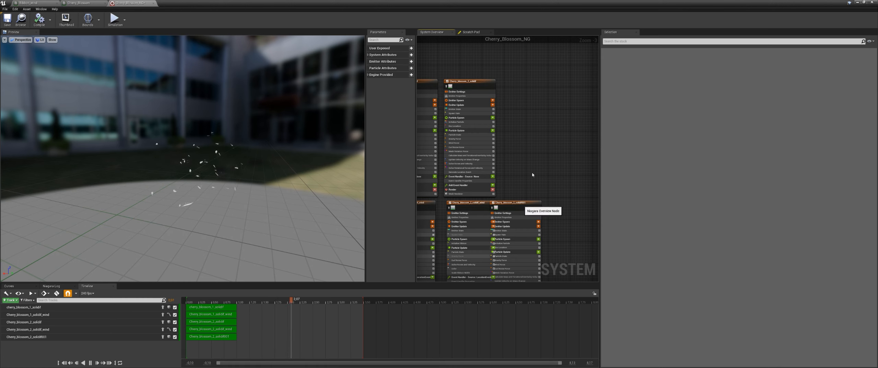
drag(523, 207, 532, 85)
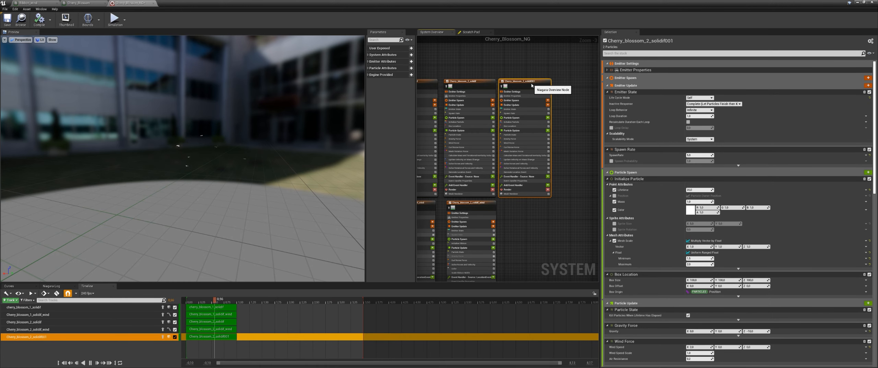
double_click(526, 82)
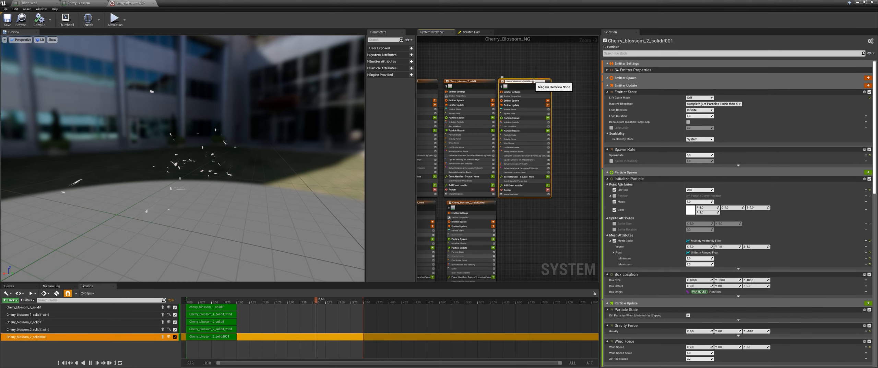
key(Return)
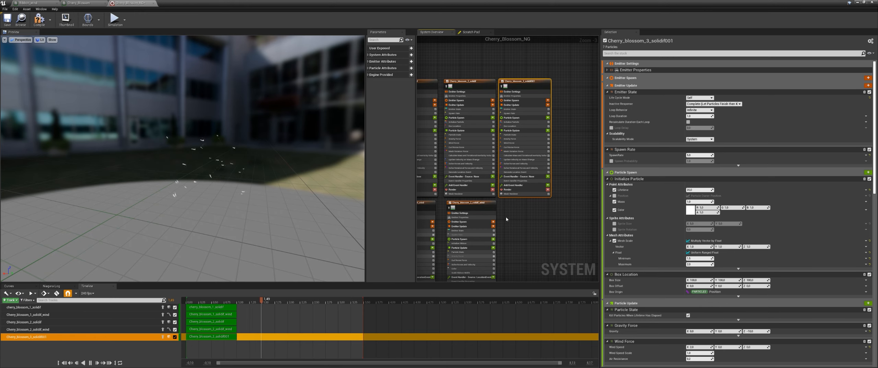
Set the Mesh Renderer's particle mesh of Cherry_blossom_3_solidif001 to cherry_blossom_3_solidif.
click(513, 194)
click(722, 80)
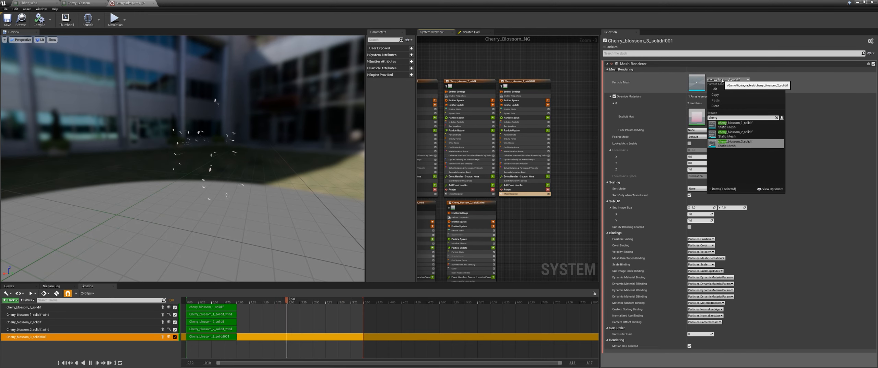
click(733, 144)
Duplicate the Cherry_blossom_2_solidif_wind emitter and place the copy below the third petal emitter.
click(474, 203)
right_drag(545, 210, 531, 166)
key(ctrl+d)
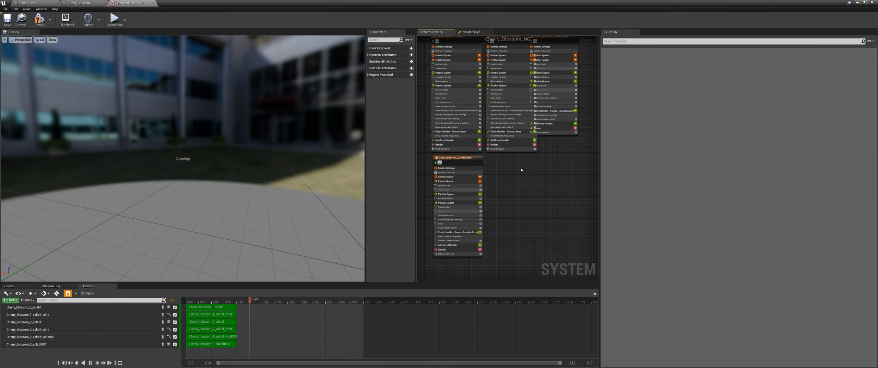
scroll(552, 155, down, 1)
drag(562, 68, 535, 159)
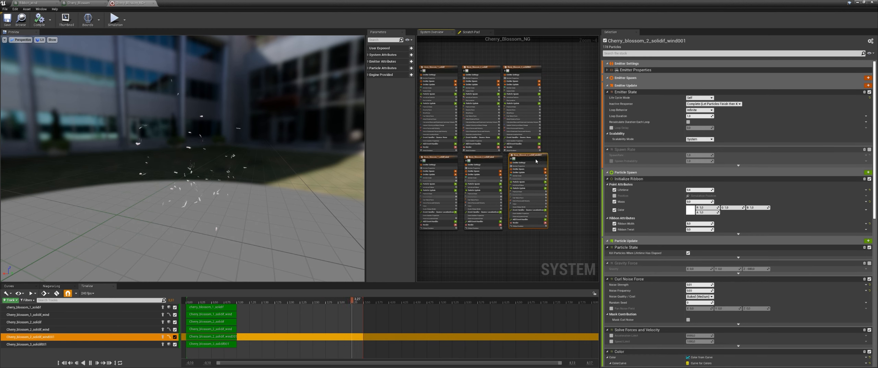
Rename the copied wind emitter Cherry_blossom_3_solidif_wind and the third petal emitter Cherry_blossom_3_solidif.
scroll(523, 158, up, 3)
double_click(522, 155)
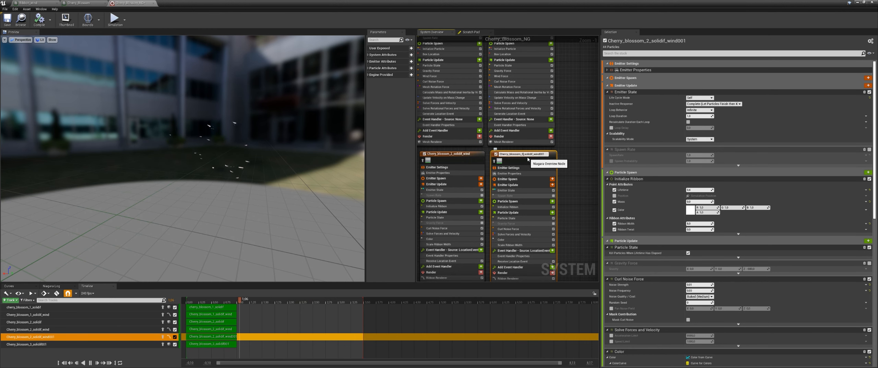
key(Return)
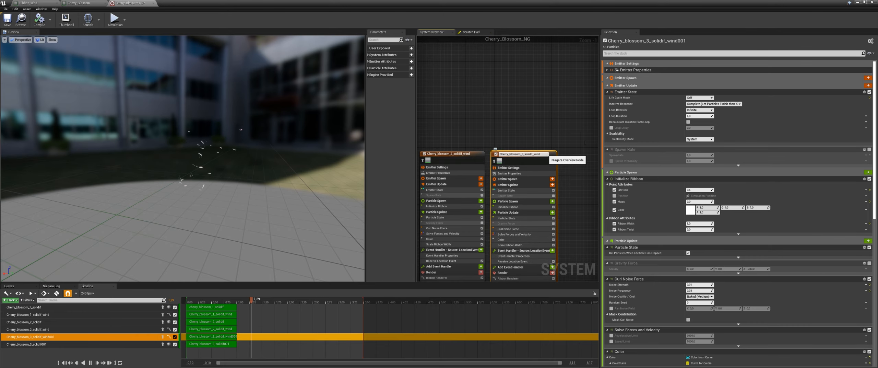
key(ctrl+z)
click(525, 82)
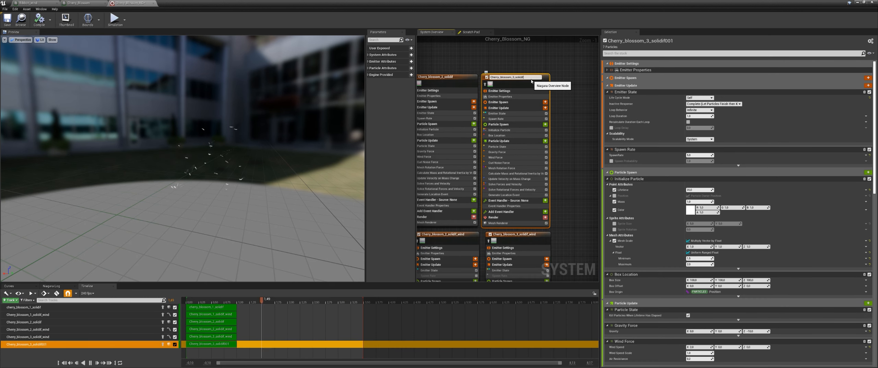
key(Return)
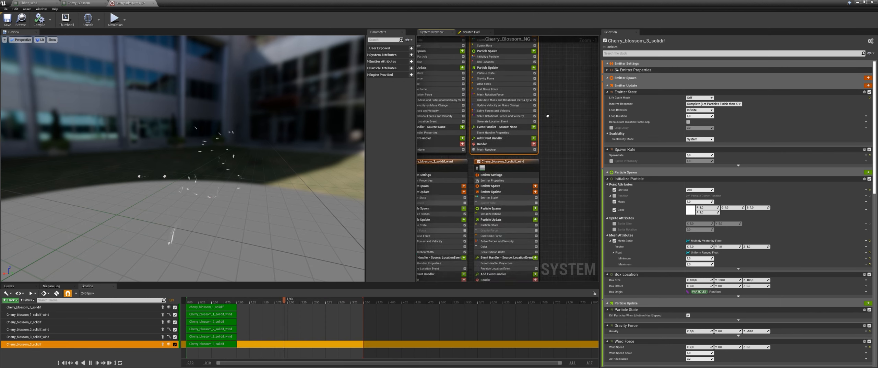
Set the event handler source of Cherry_blossom_3_solidif_wind to the LocationEvent of Cherry_blossom_3_solidif.
click(492, 194)
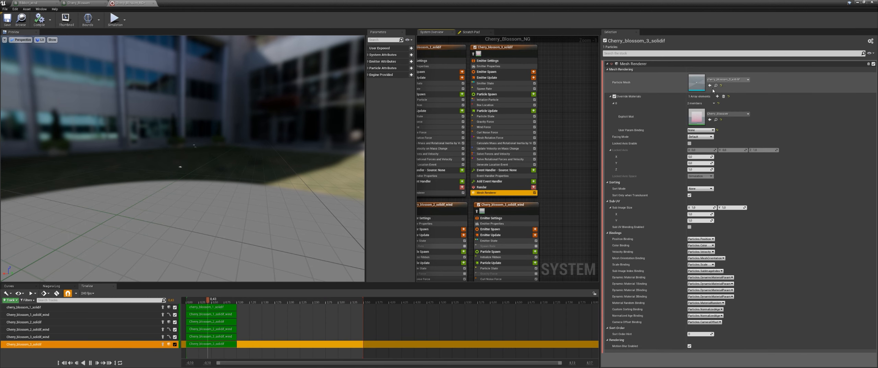
click(491, 187)
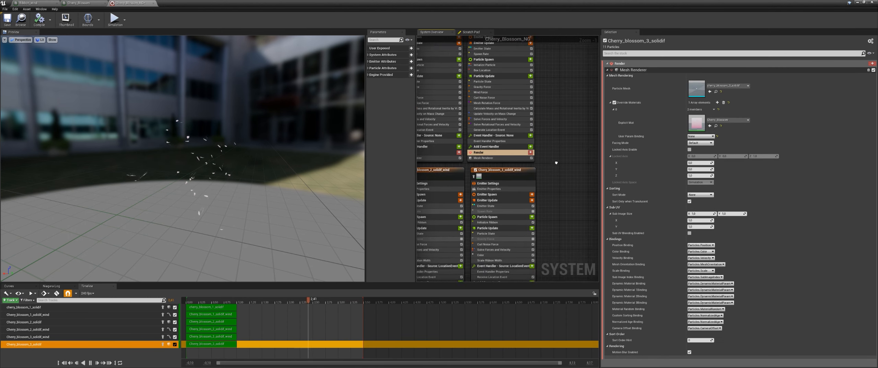
click(491, 234)
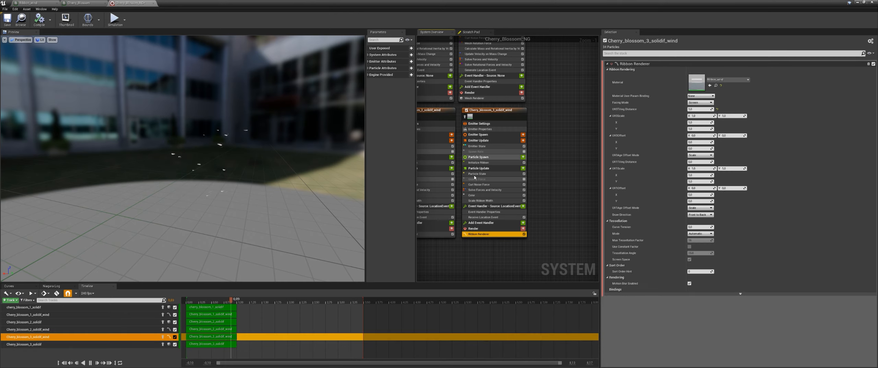
click(484, 212)
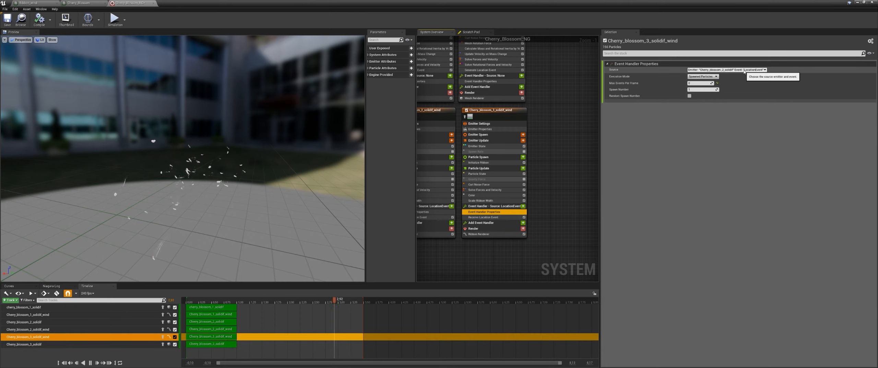
click(727, 70)
click(709, 103)
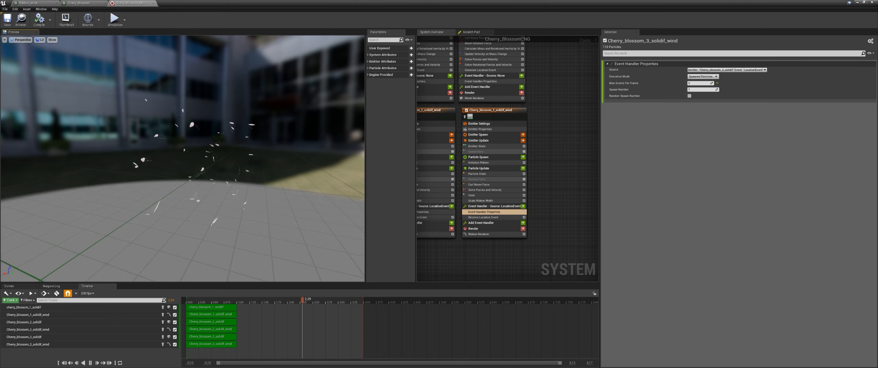
Temporarily disable the first and second petal emitters and their wind ribbons, and examine the third pair in the preview.
scroll(533, 100, down, 2)
right_drag(502, 106, 533, 169)
right_click(493, 142)
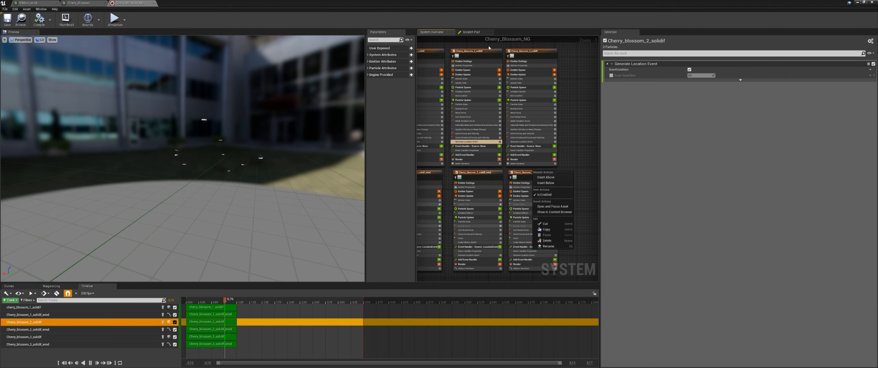
right_drag(454, 50, 507, 66)
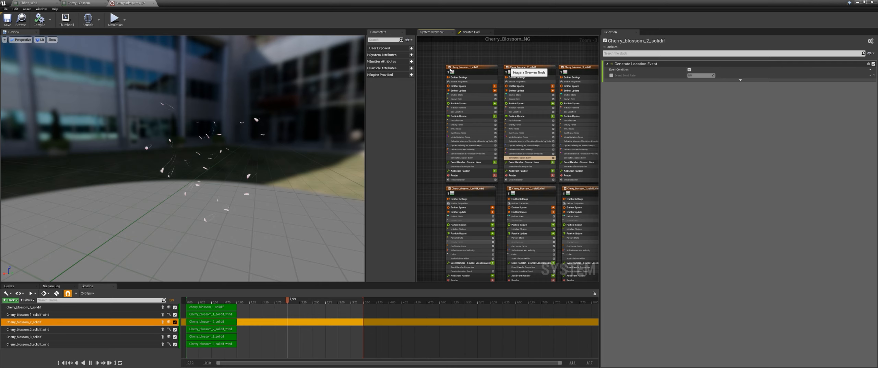
click(449, 188)
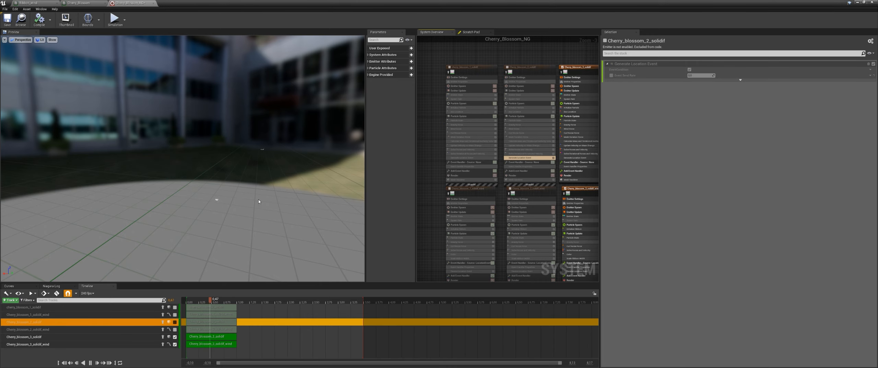
drag(244, 174, 241, 196)
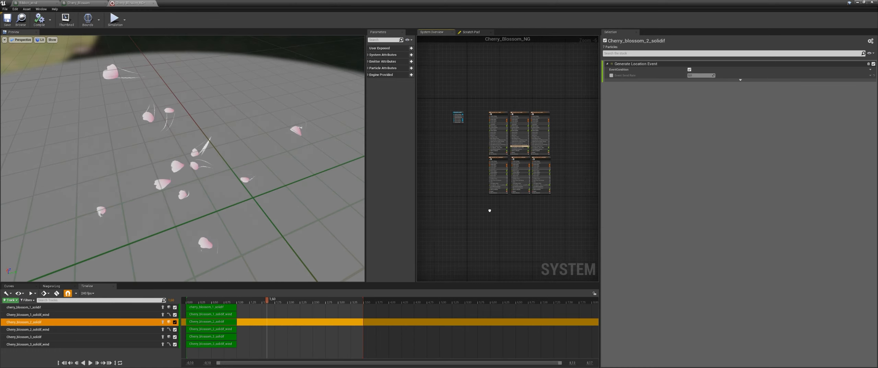
Save the Niagara system and examine the complete cherry blossom effect in the level viewport.
key(ctrl+s)
drag(484, 4, 877, 45)
middle_drag(448, 134, 461, 130)
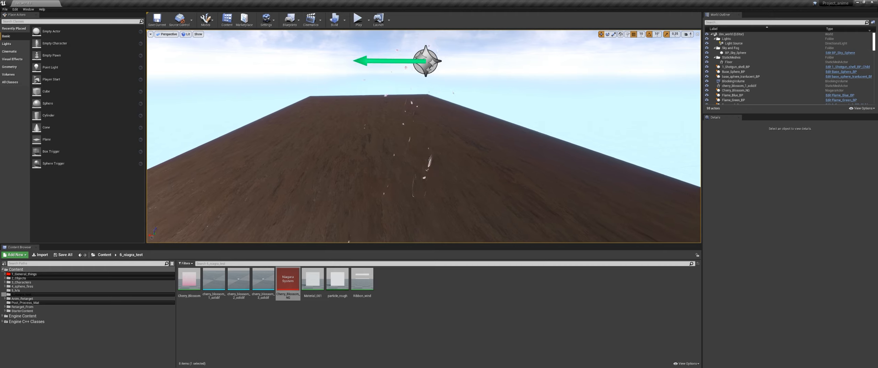
scroll(448, 134, up, 2)
scroll(448, 134, up, 3)
right_drag(447, 134, 419, 134)
key(d)
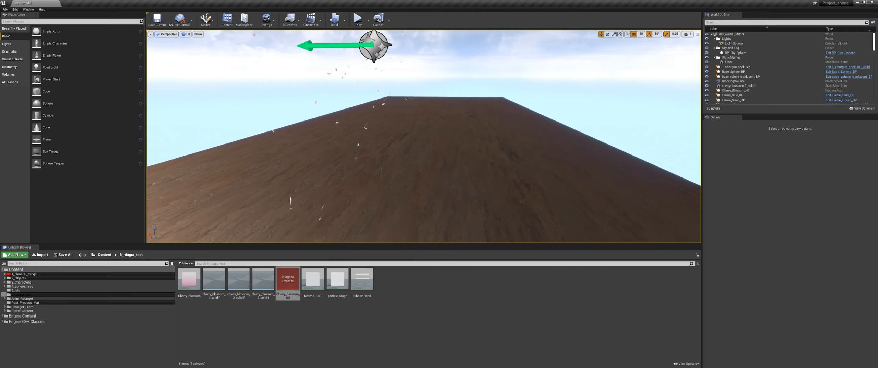
alt+drag(408, 174, 425, 174)
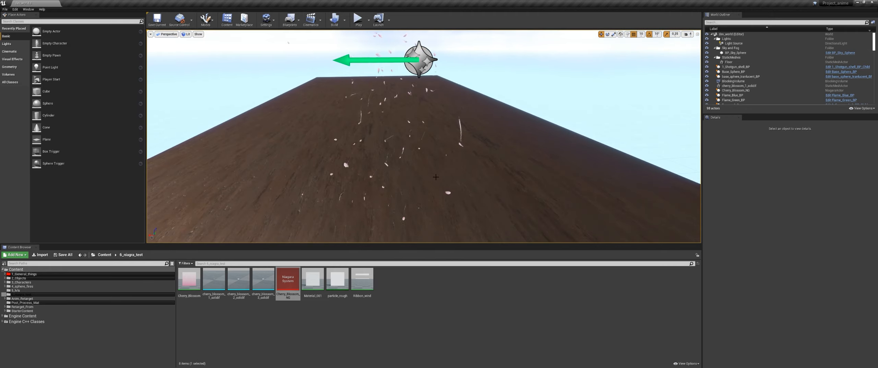
Play-test the level by walking the character through the falling petals, stop it, and view the effect from farther away.
key(alt+p)
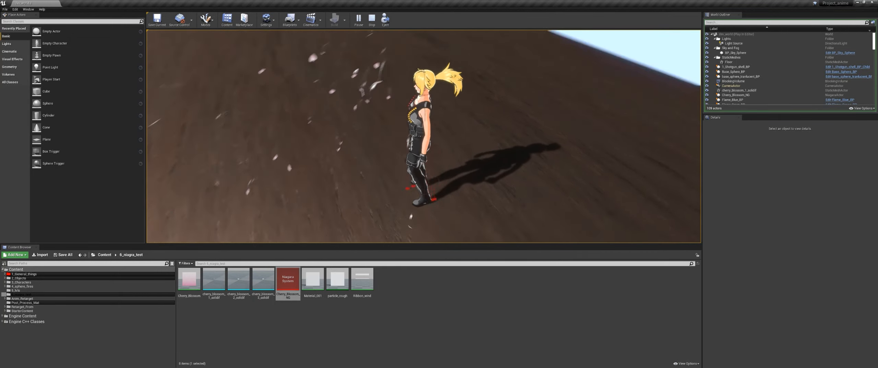
key(a)
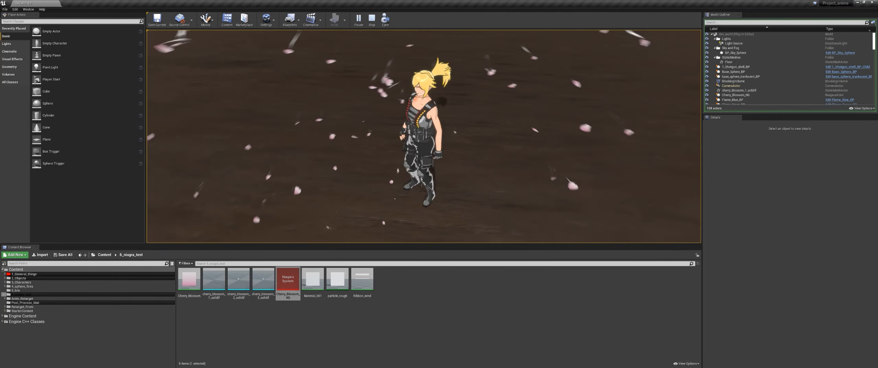
key(w)
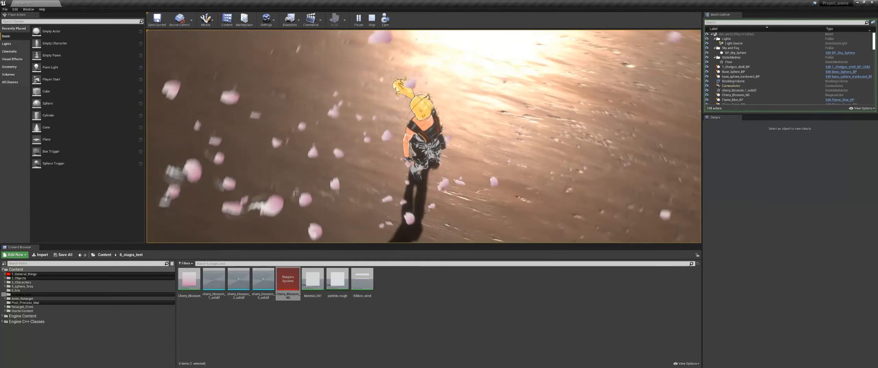
key(w)
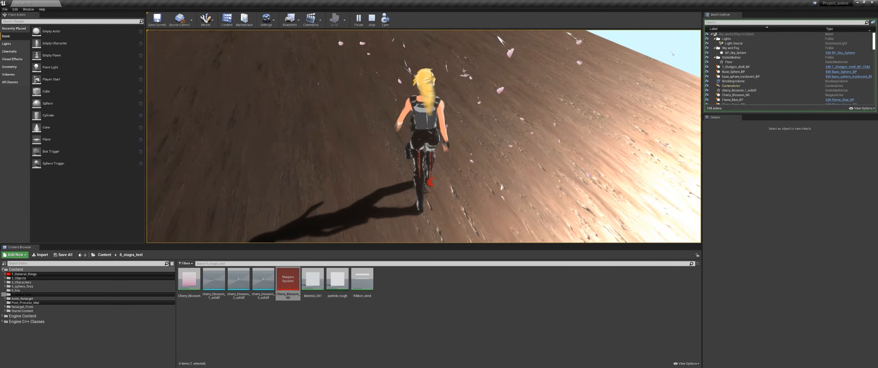
key(Escape)
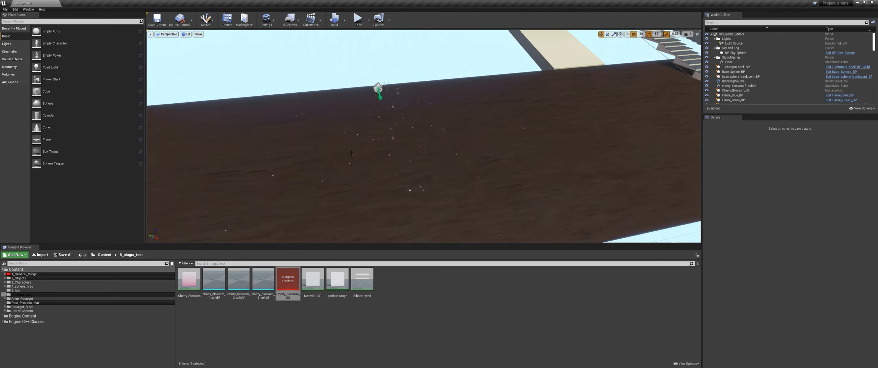
middle_drag(351, 154, 425, 139)
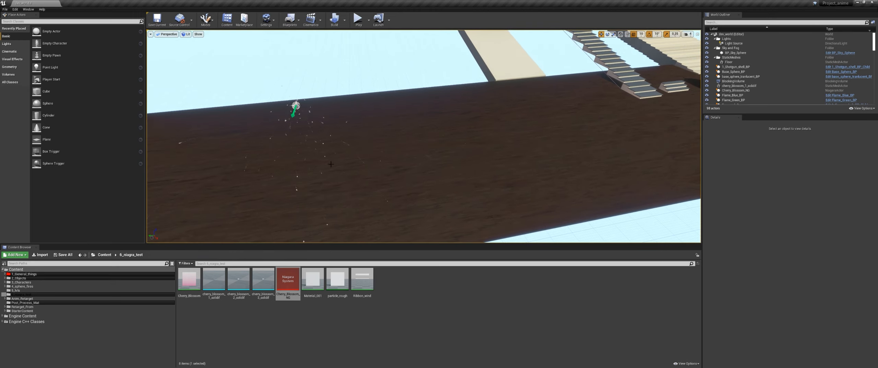
right_drag(331, 164, 264, 147)
key(d)
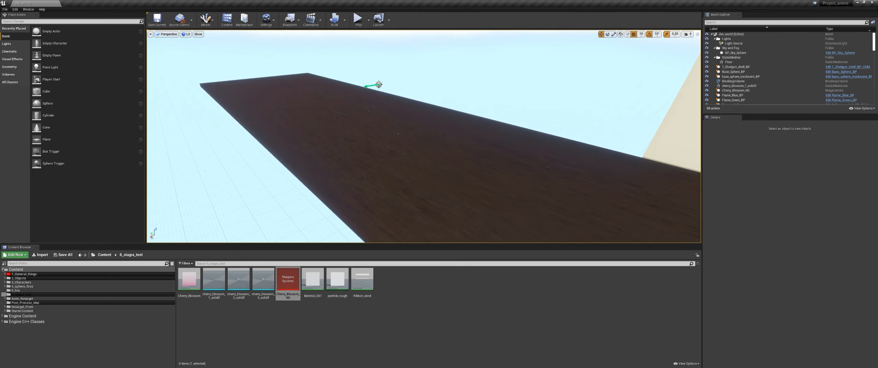
right_drag(307, 167, 343, 161)
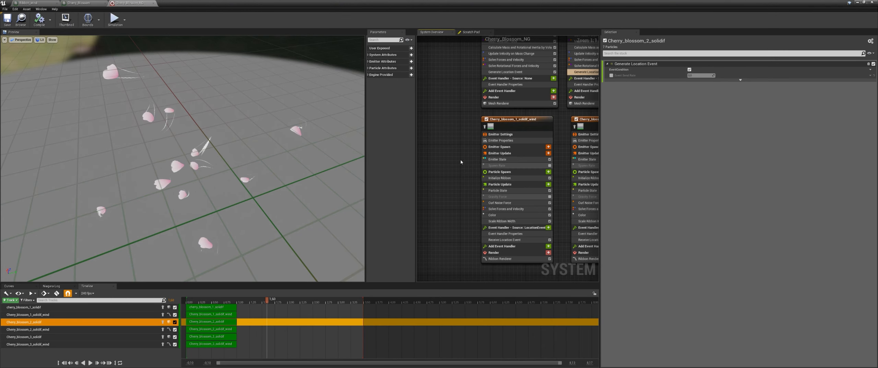
Change the Spawn Rate of each of the three petal emitters.
scroll(461, 162, down, 1)
right_drag(460, 162, 411, 248)
right_drag(500, 55, 496, 90)
click(446, 130)
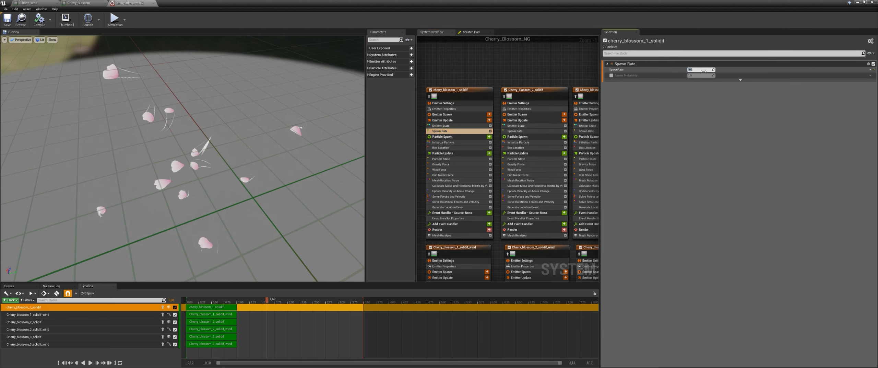
key(Return)
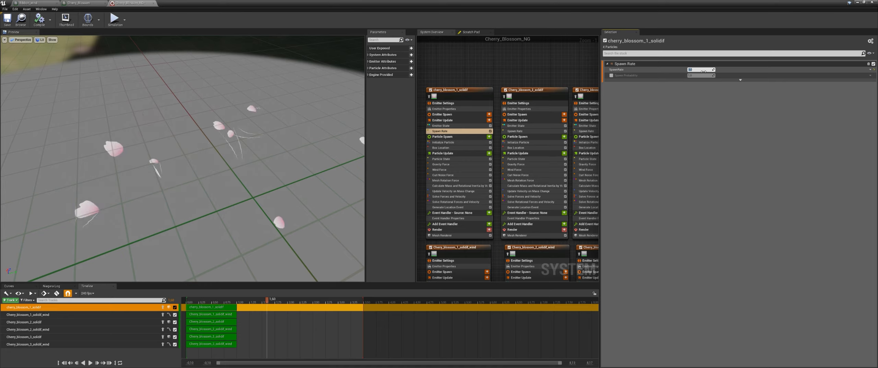
click(517, 131)
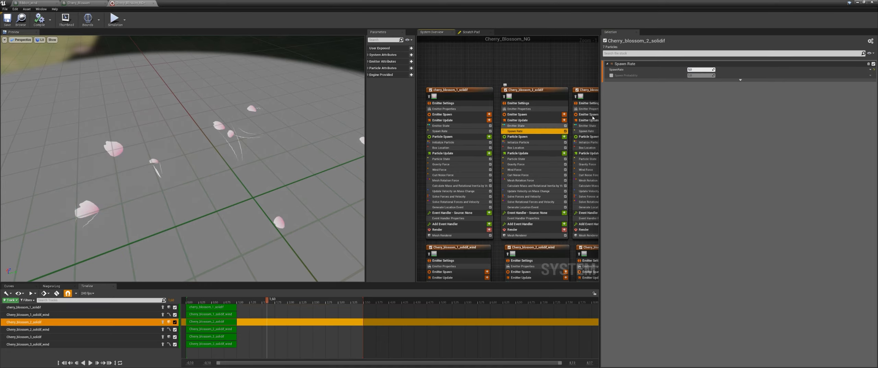
key(Return)
right_drag(534, 81, 461, 83)
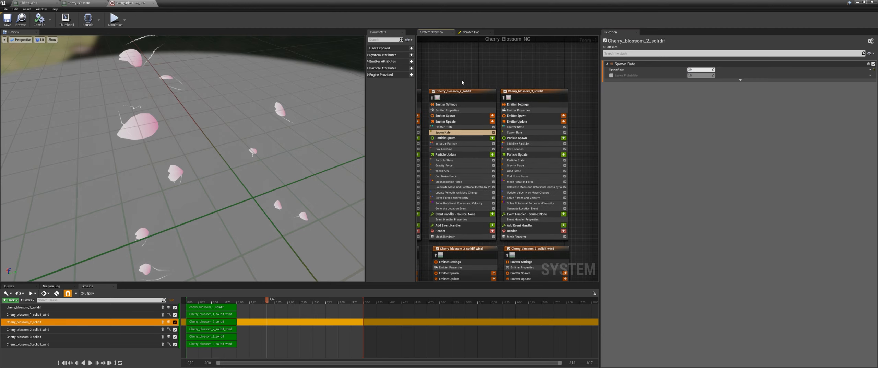
click(517, 133)
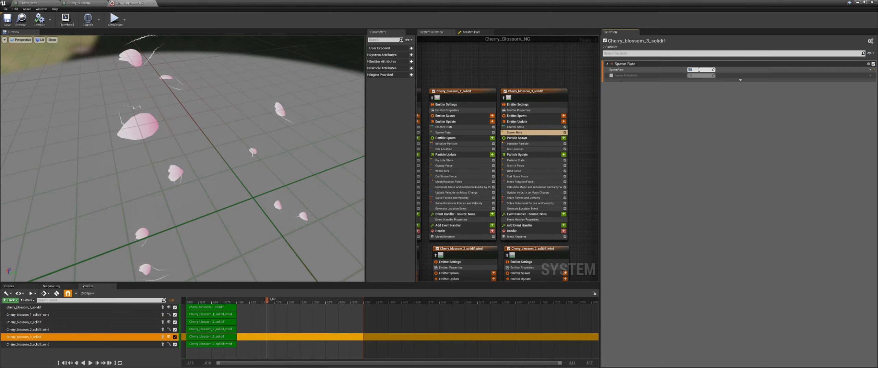
key(Return)
right_drag(468, 119, 491, 103)
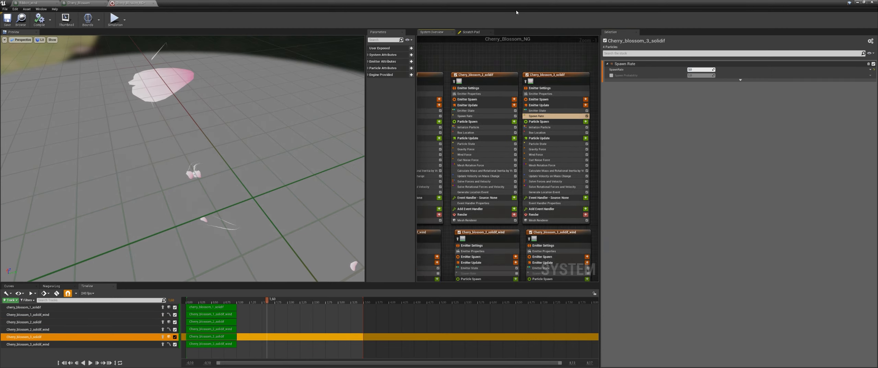
Check the density of the falling petals in the level viewport.
drag(517, 5, 673, 89)
right_drag(387, 144, 354, 139)
key(w)
Disable the second and third petal emitters to isolate the first one, and examine its petals in the preview.
right_drag(471, 63, 438, 66)
click(465, 81)
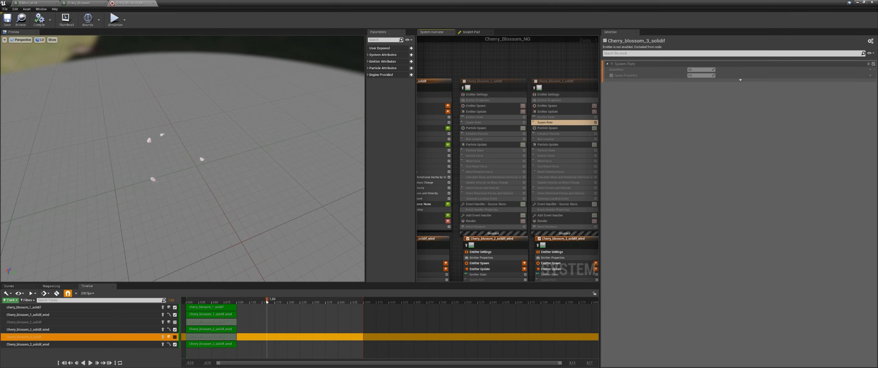
drag(330, 303, 345, 303)
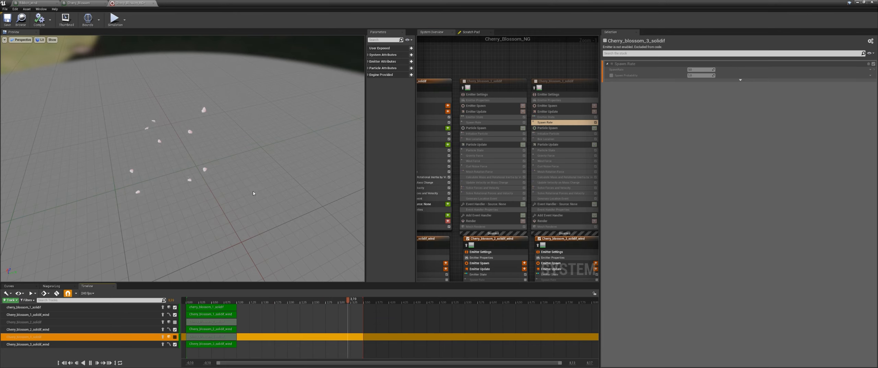
drag(253, 193, 205, 188)
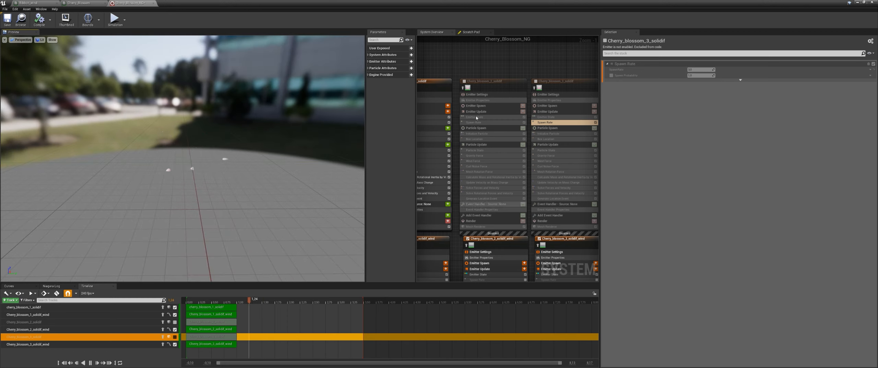
right_drag(436, 132, 507, 117)
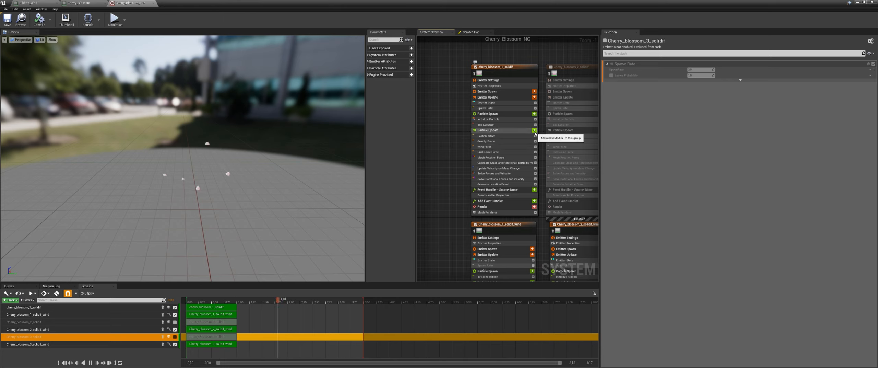
right_drag(451, 162, 446, 157)
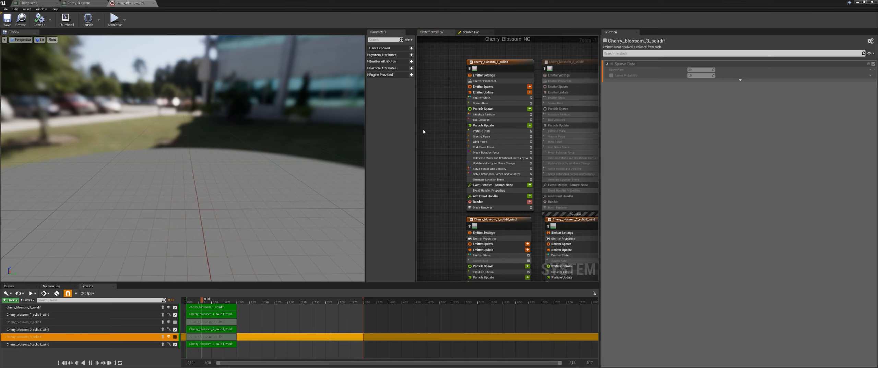
Add a Collision module to the first petal emitter's Particle Update and place it above Solve Forces and Velocity.
click(529, 126)
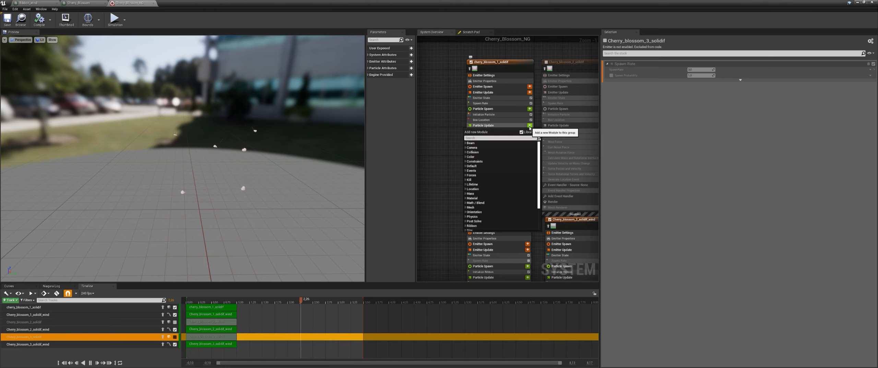
text(coll)
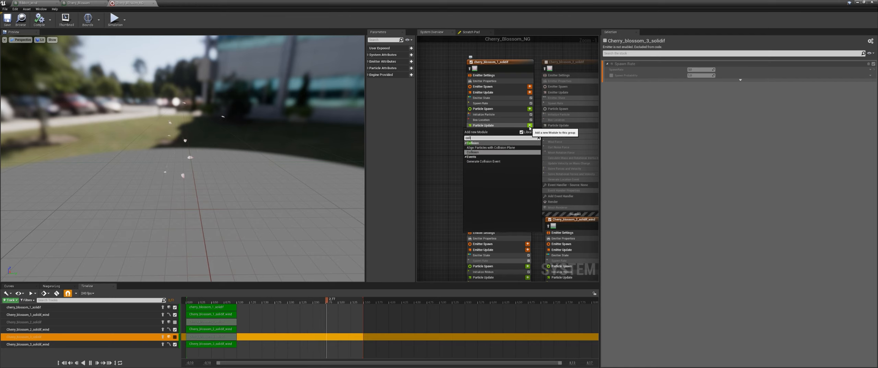
key(Return)
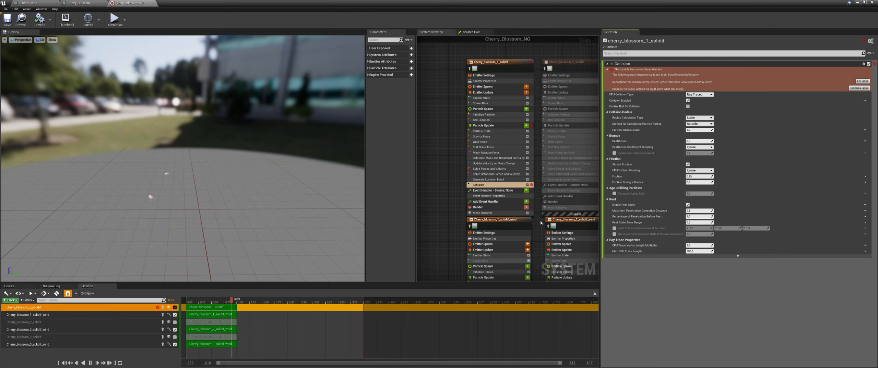
drag(484, 185, 485, 167)
scroll(500, 183, up, 1)
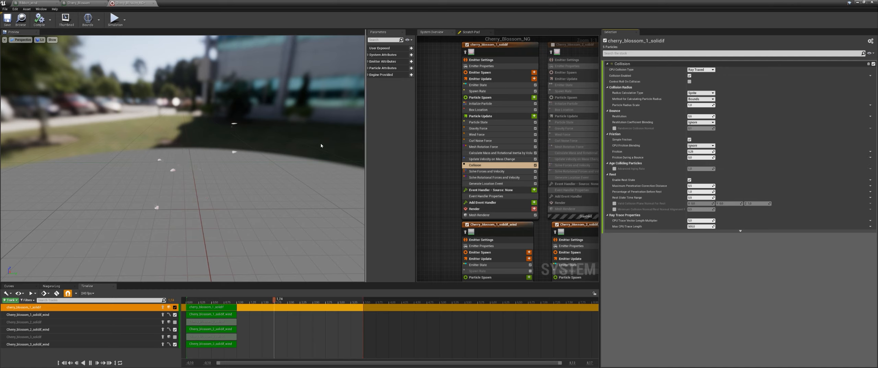
Set the Collision module's Radius Calculation Type to Mesh and check the mesh scale in Initialize Particle.
click(712, 70)
click(709, 74)
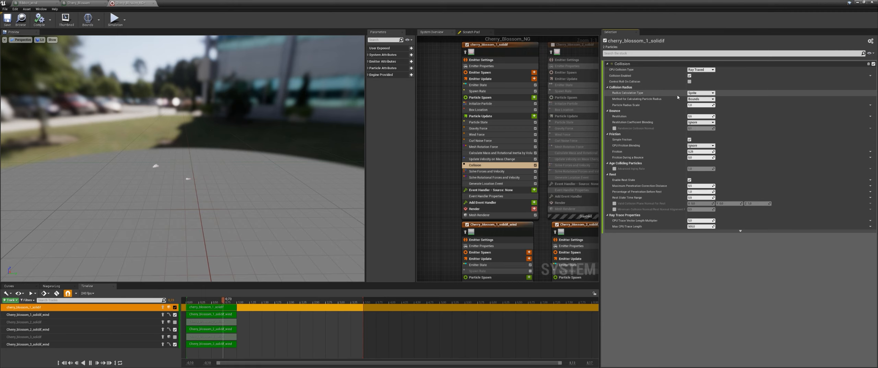
click(701, 93)
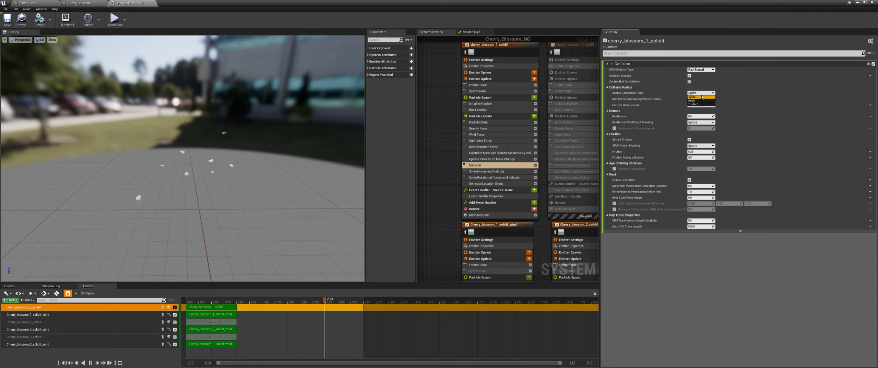
click(699, 100)
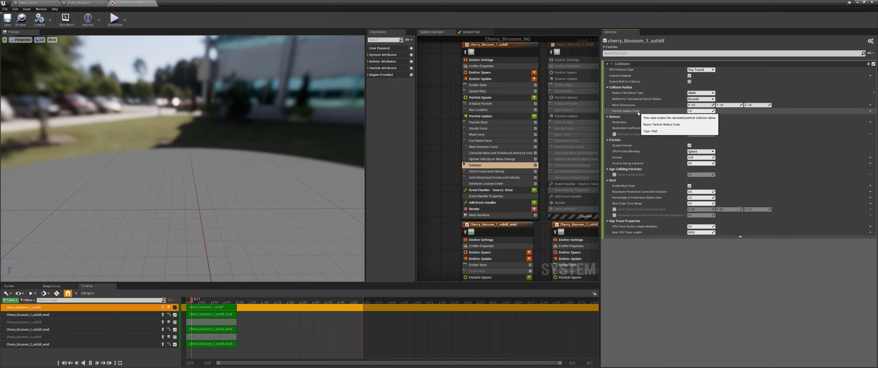
click(484, 104)
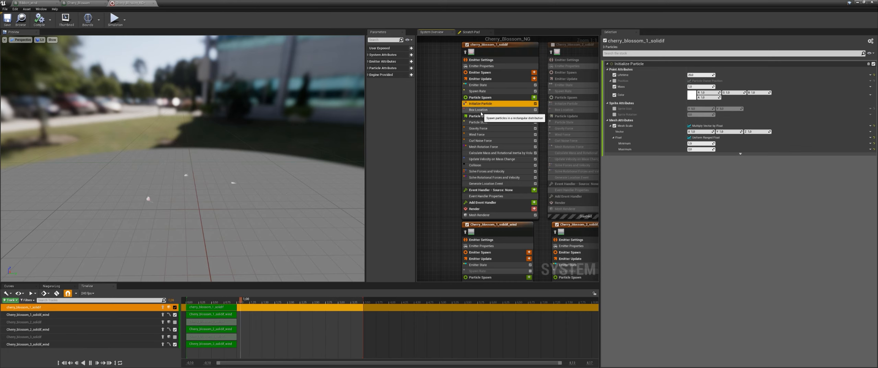
right_drag(455, 135, 439, 139)
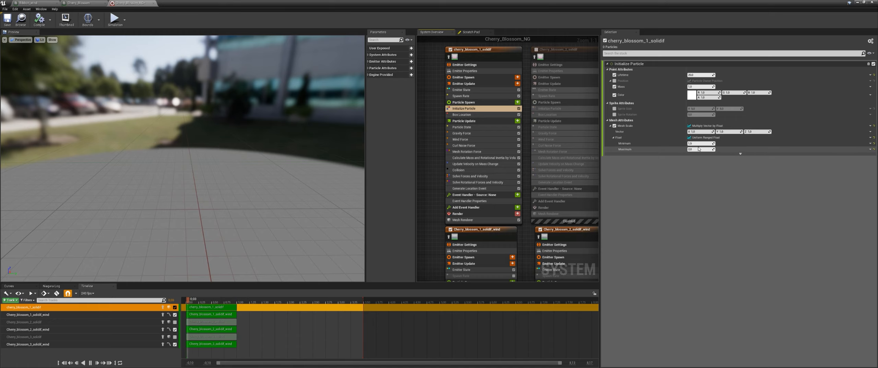
click(480, 169)
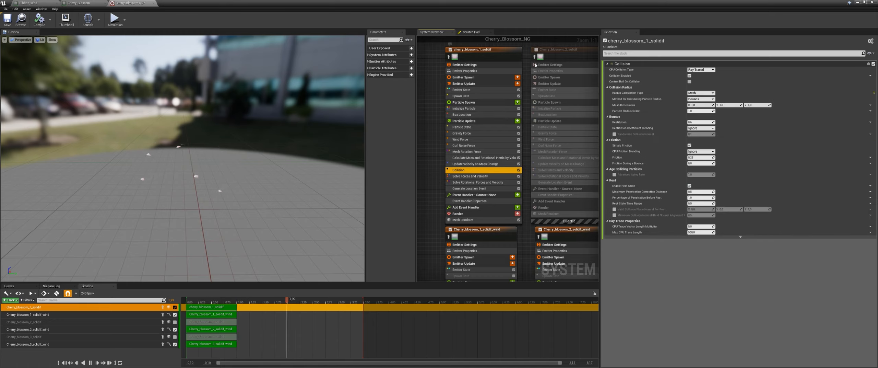
Change the Collision module's Restitution and check how the petals land on the floor in the level viewport.
drag(527, 4, 877, 51)
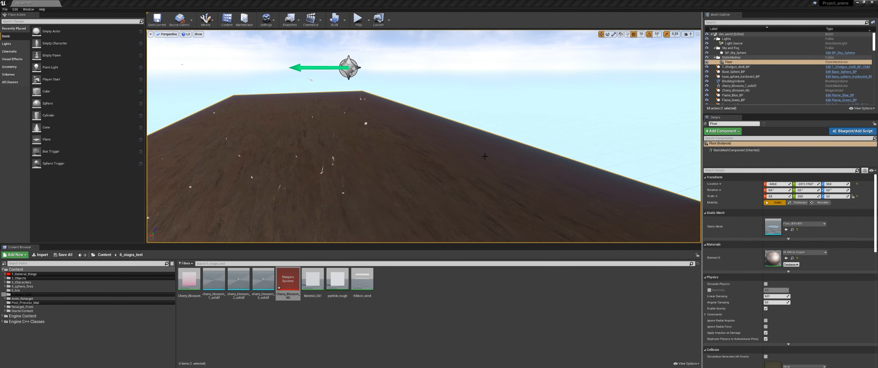
right_drag(393, 164, 379, 175)
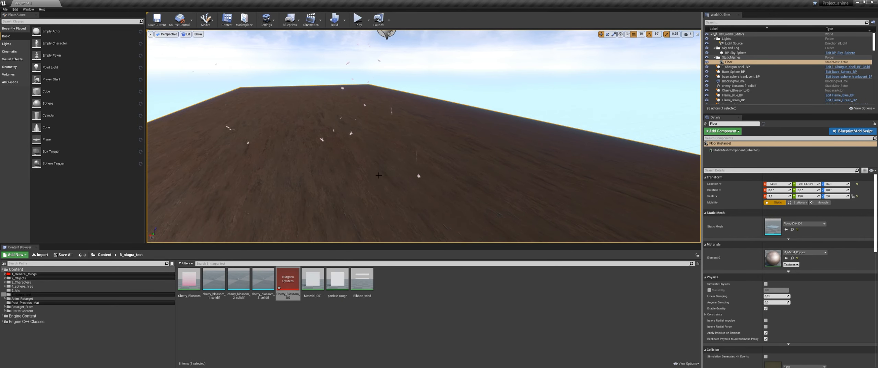
drag(877, 52, 572, 1)
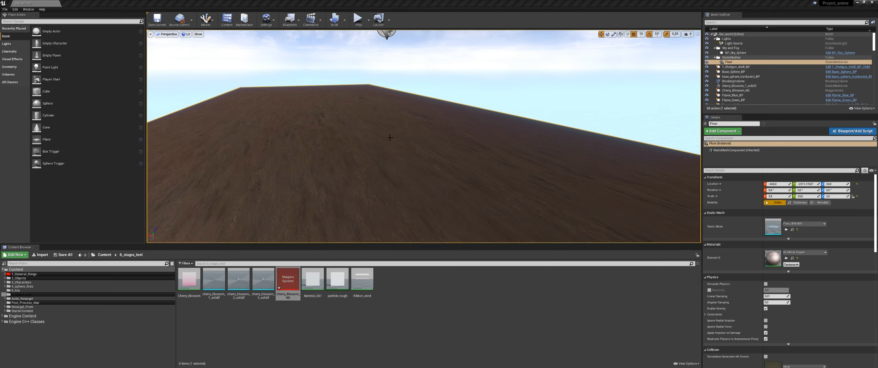
key(s)
right_drag(390, 137, 389, 137)
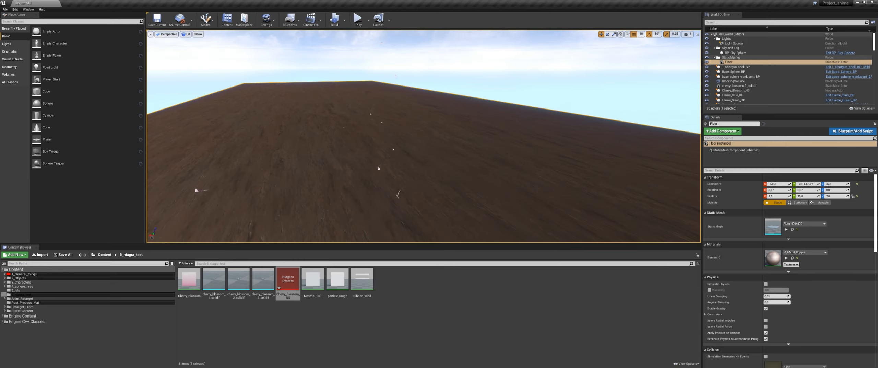
right_drag(390, 137, 390, 138)
mouse_move(390, 137)
middle_down()
mouse_move(387, 157)
mouse_move(387, 145)
middle_up()
mouse_move(390, 138)
right_down()
mouse_move(390, 99)
mouse_move(388, 179)
mouse_move(389, 143)
right_up()
middle_drag(388, 143, 394, 152)
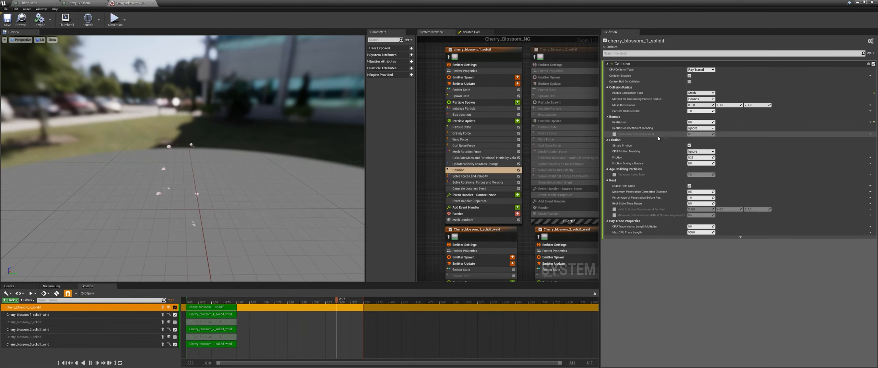
Try higher Friction and Friction During a Bounce values, check the petals in the level, and revert both.
click(696, 164)
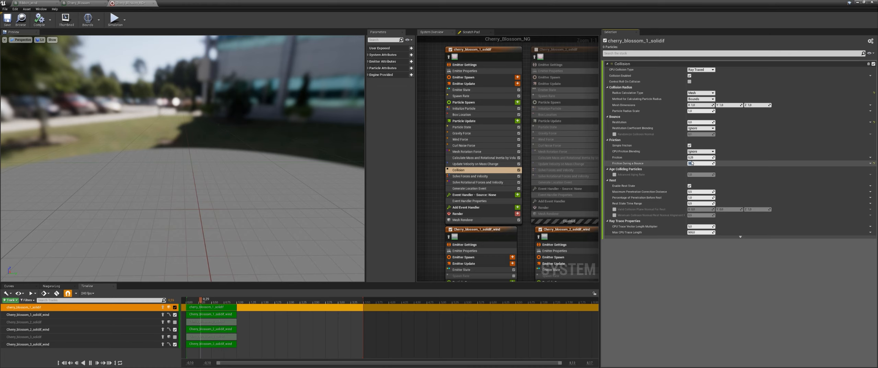
key(Return)
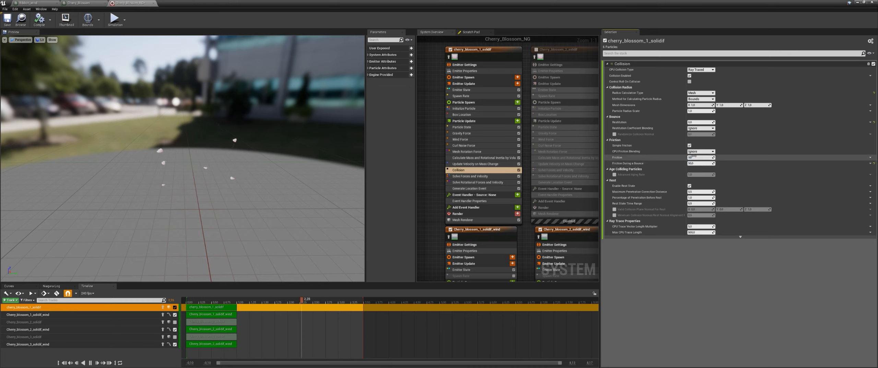
drag(647, 4, 697, 61)
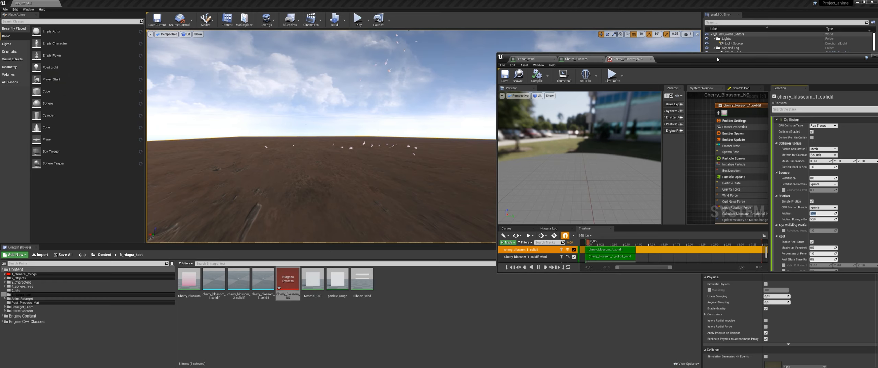
double_click(681, 59)
right_drag(441, 191, 434, 198)
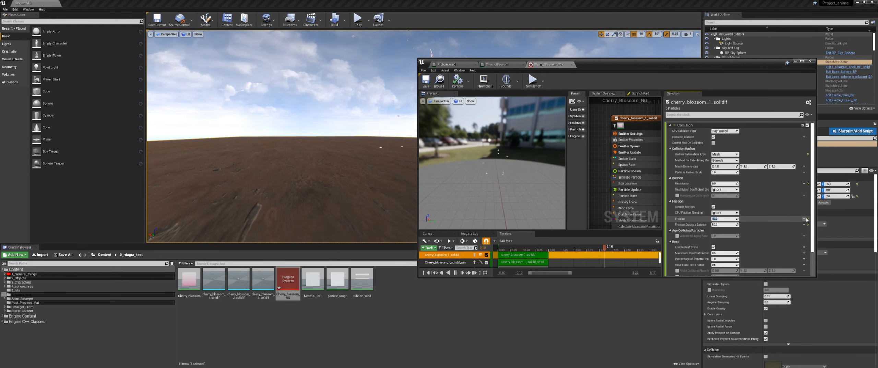
click(808, 219)
click(807, 224)
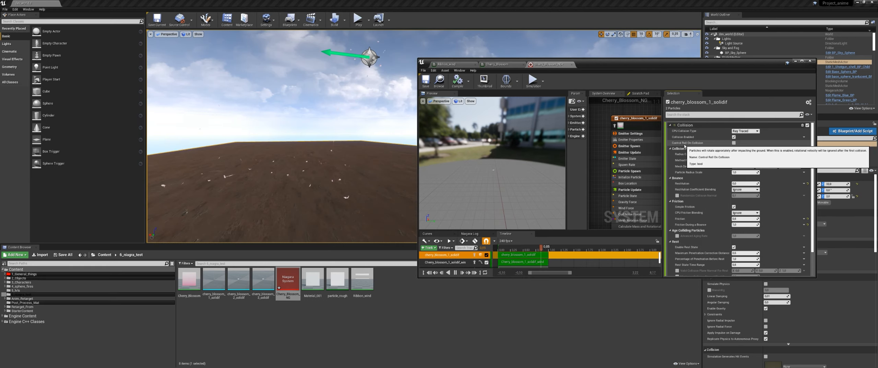
Enable Control Roll On Collision, set Friction to 2, and examine the petals on the floor in the level.
click(734, 143)
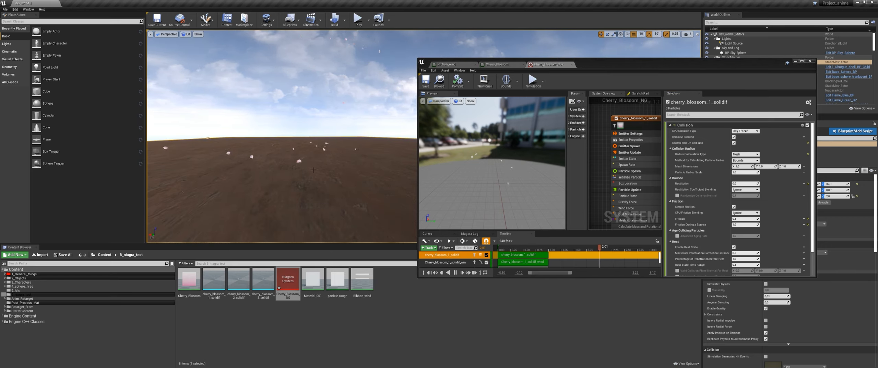
click(741, 219)
text(2)
key(Return)
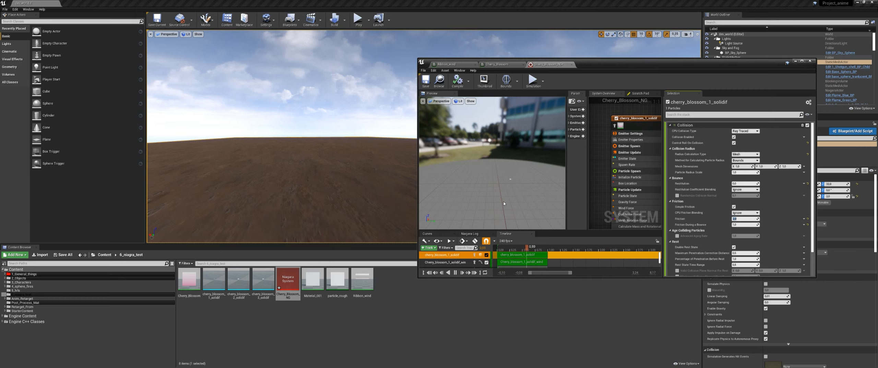
middle_drag(350, 168, 352, 126)
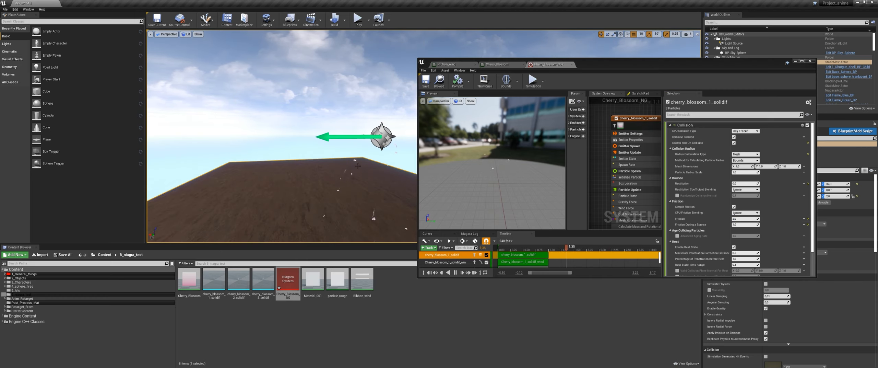
click(383, 138)
drag(381, 119, 381, 213)
click(331, 197)
middle_drag(331, 197, 331, 234)
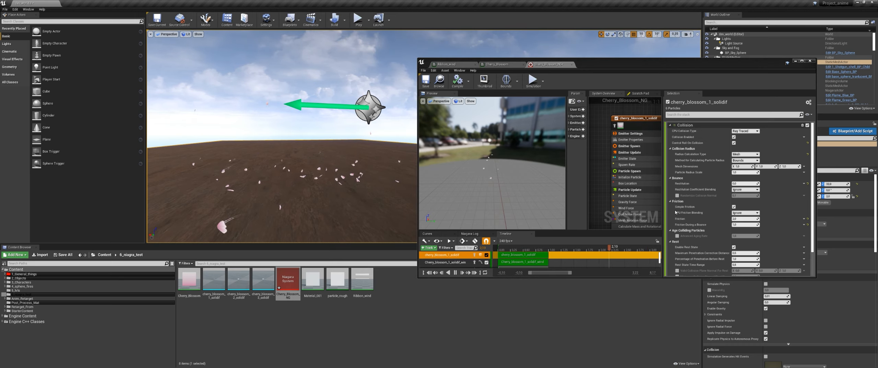
Set the Collision module's Friction During a Bounce to 2.
click(739, 225)
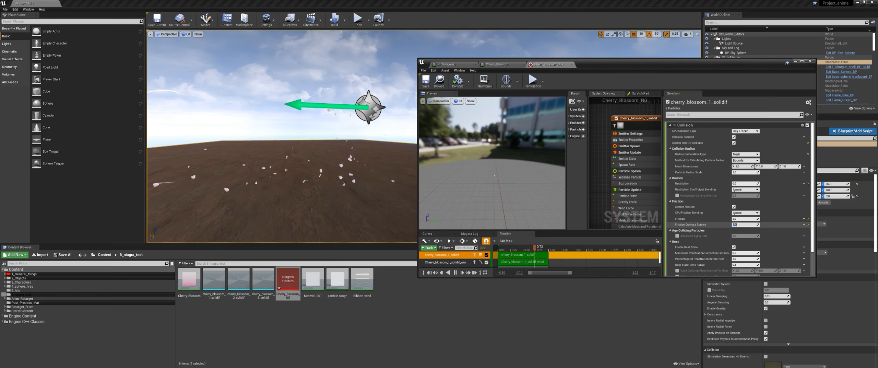
text(2)
key(Return)
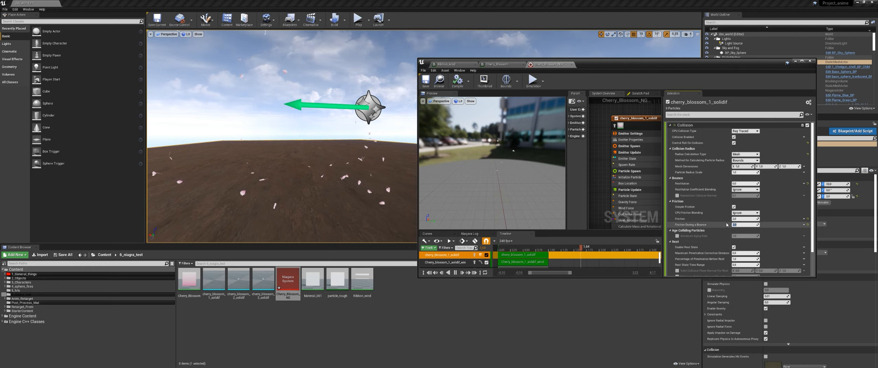
Try Friction values of 99 and 100 for the petal collision, watch the petals in the level, and reset Friction.
click(739, 219)
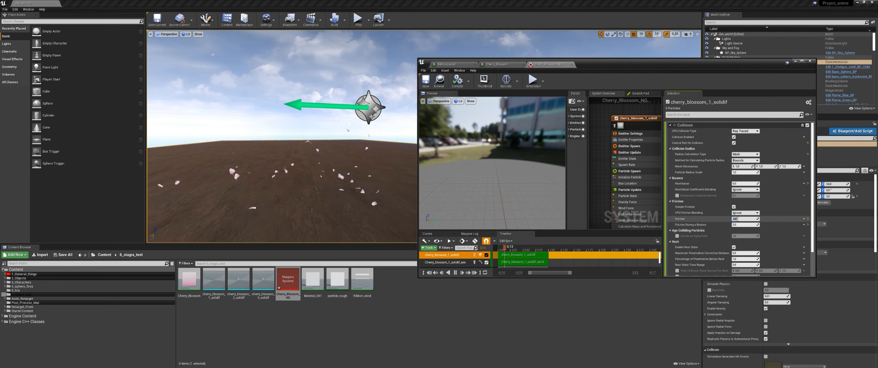
text(99)
key(Return)
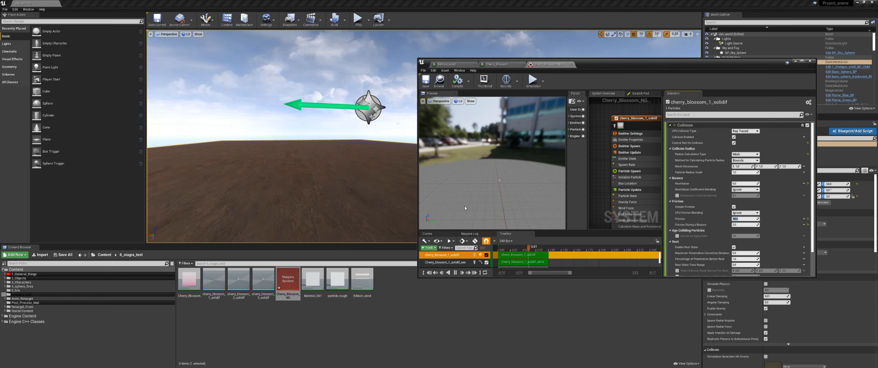
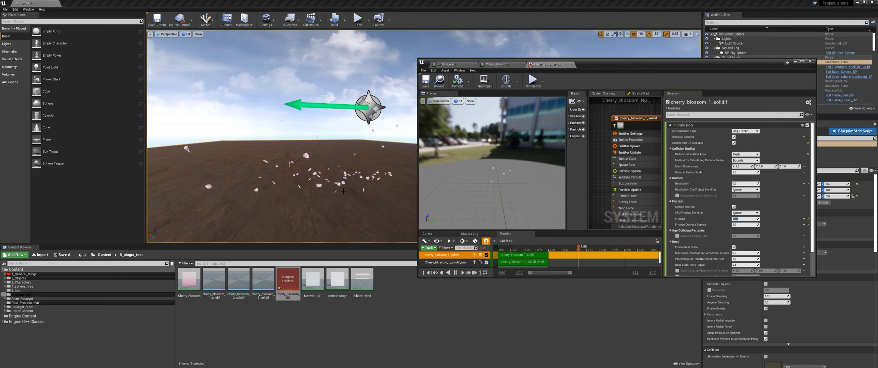
text(100)
key(Return)
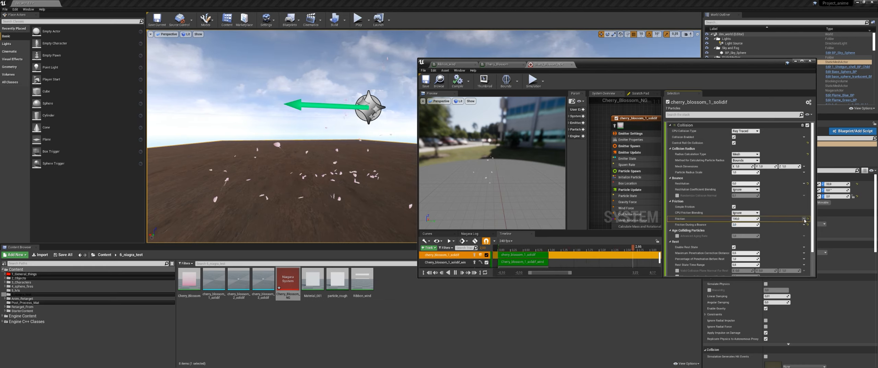
click(750, 219)
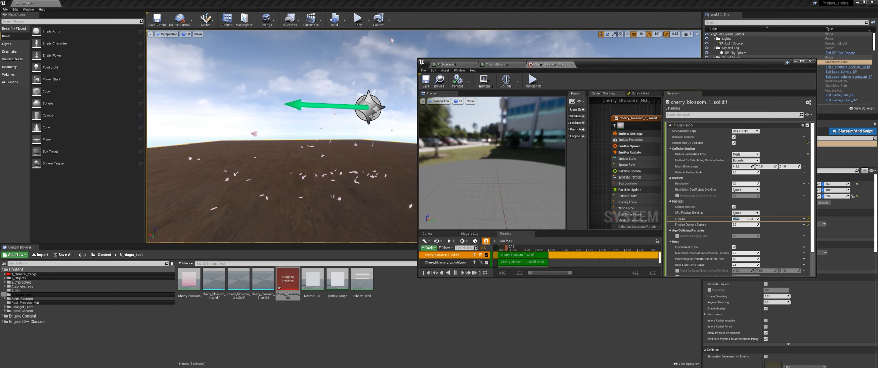
click(807, 219)
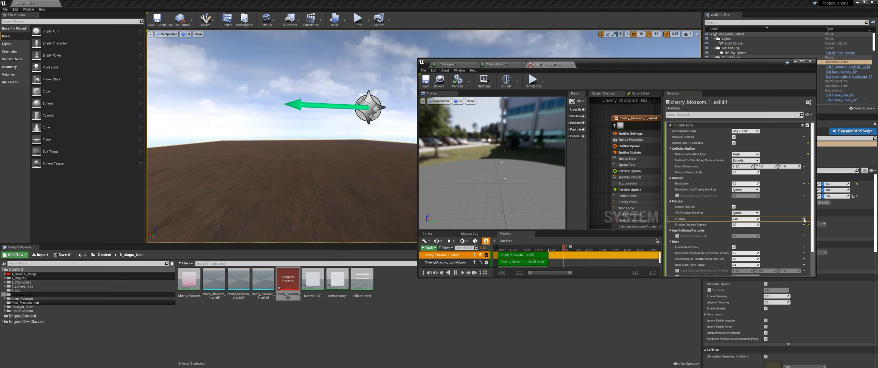
Drive the Collision module's Friction with a Uniform Ranged Float dynamic input.
click(803, 218)
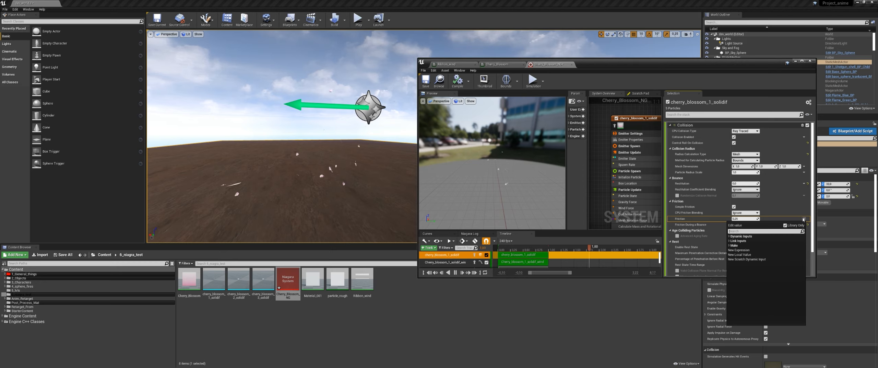
text(uni)
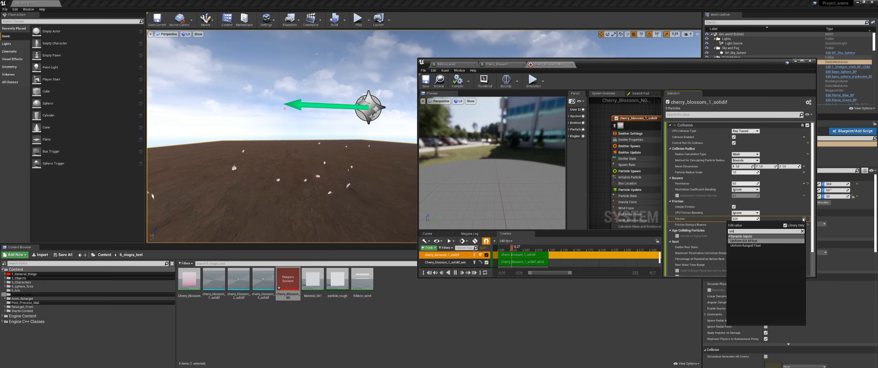
click(745, 245)
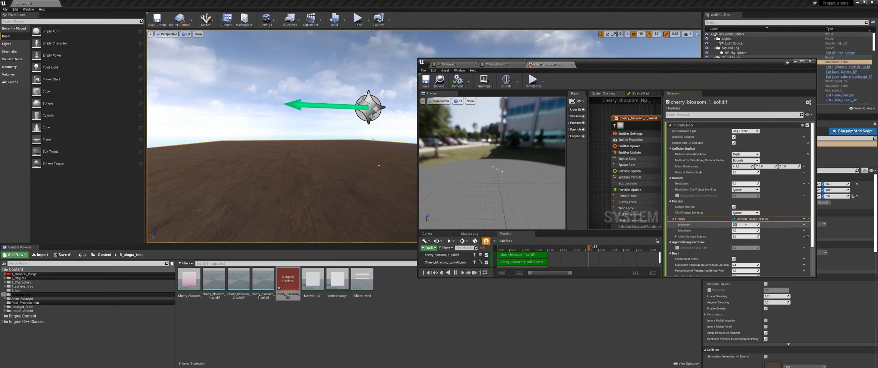
Set the Minimum of the ranged Friction, try a Maximum of 50 while watching the petals, and settle on a Maximum of 10.
key(Return)
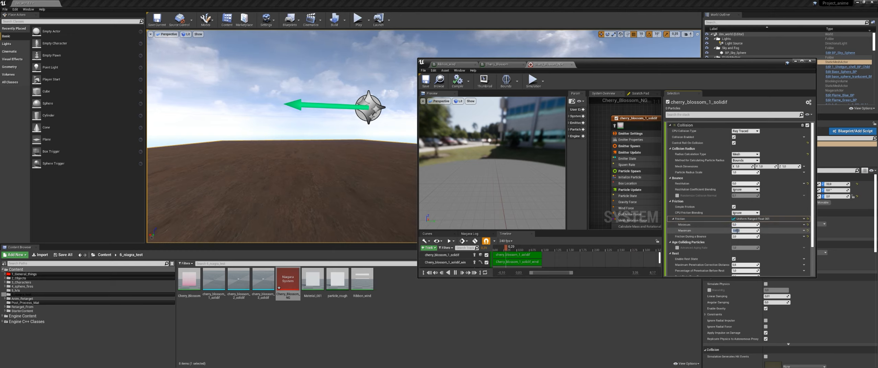
key(Return)
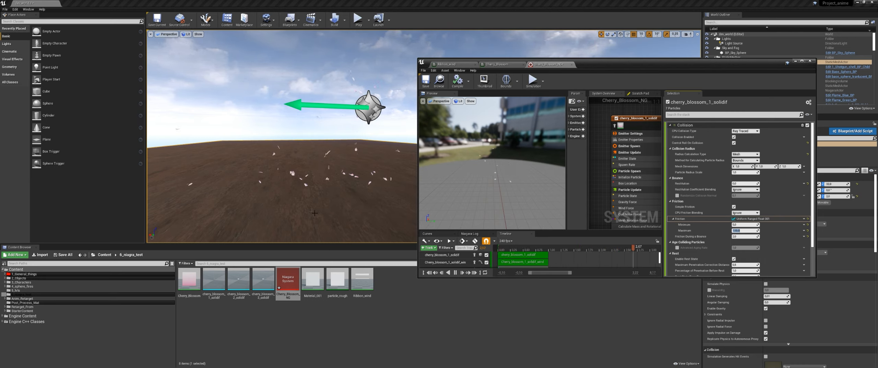
text(50)
key(Return)
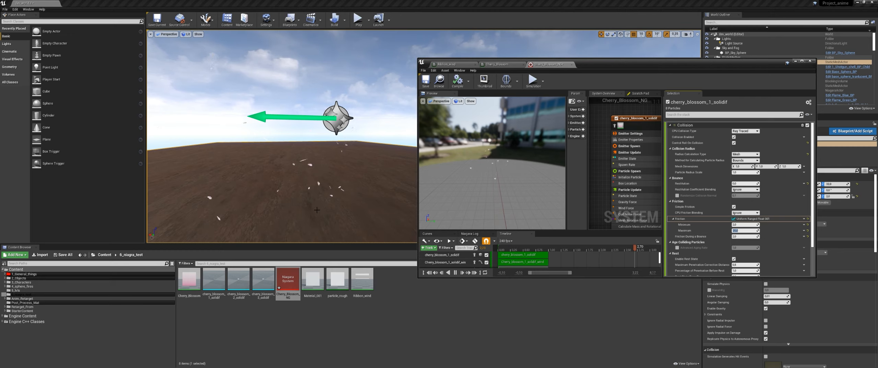
right_drag(285, 208, 278, 208)
click(745, 231)
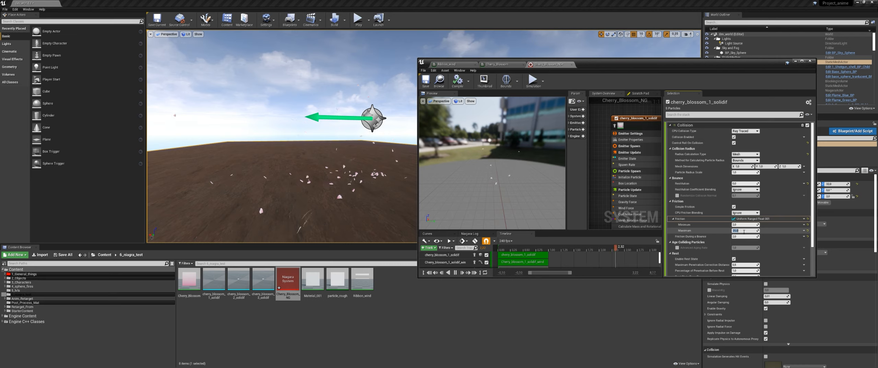
text(10)
key(Return)
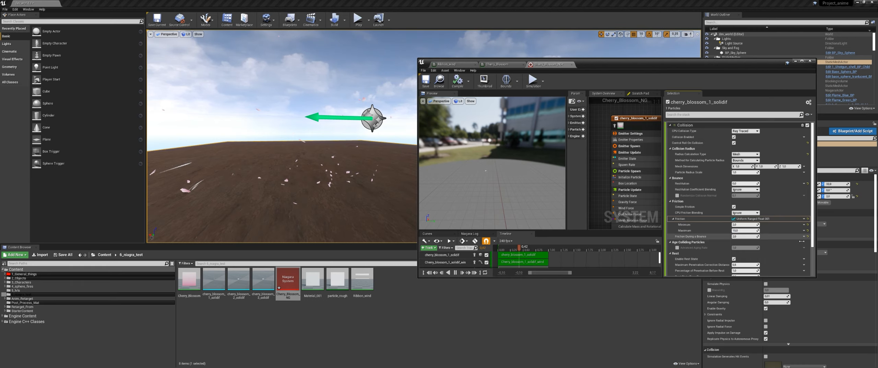
Try a Friction During a Bounce value of 99, watch the petals in the level, and reset the value.
drag(740, 237, 788, 237)
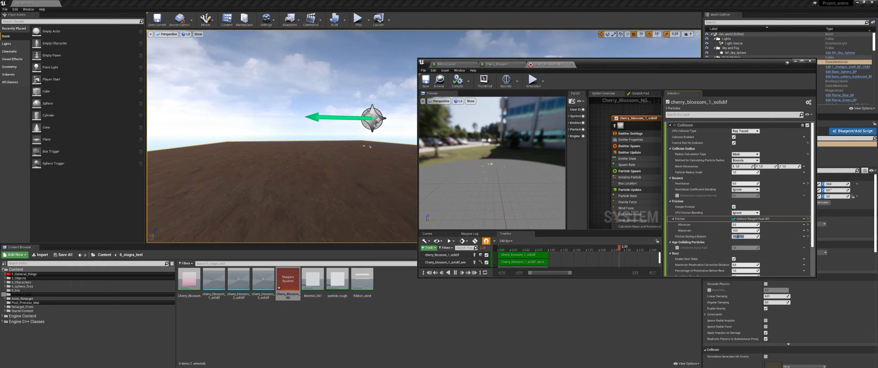
text(99)
right_drag(363, 171, 364, 171)
key(w)
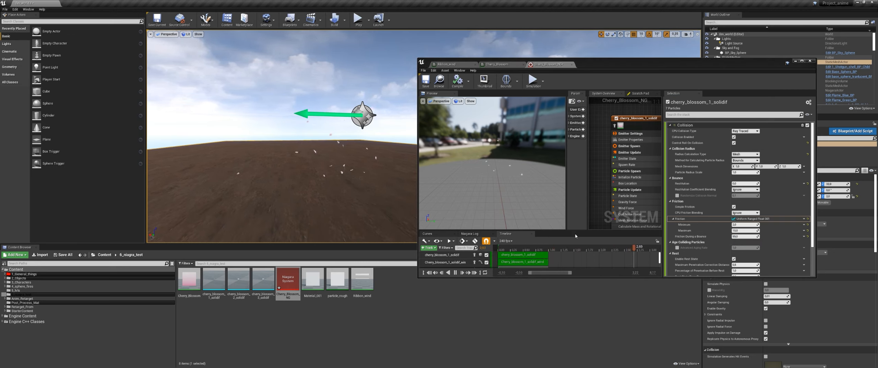
click(743, 236)
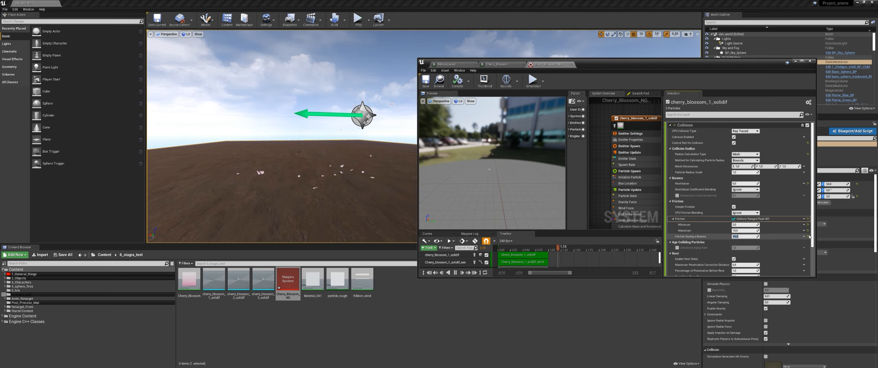
click(809, 236)
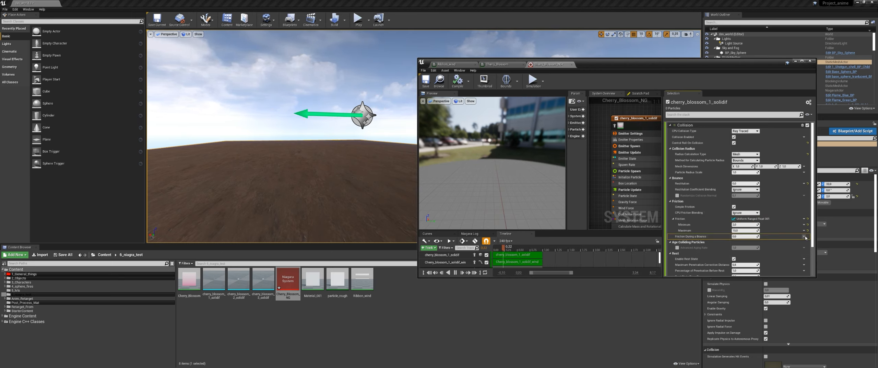
Drive Friction During a Bounce with a Uniform Ranged Float and set its minimum and maximum.
click(804, 236)
text(unifo)
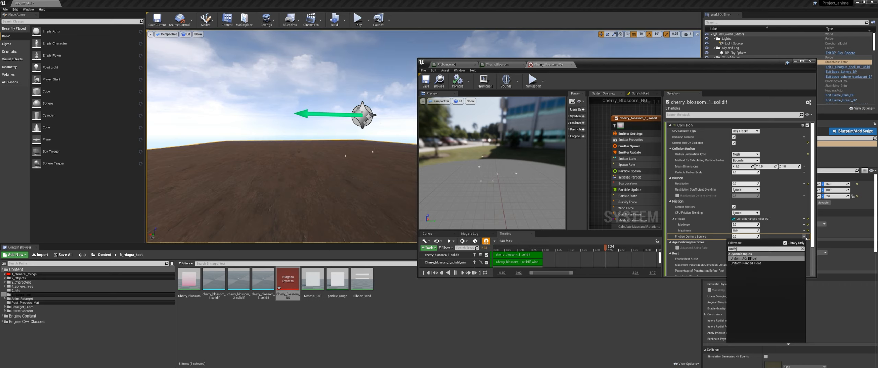
click(743, 262)
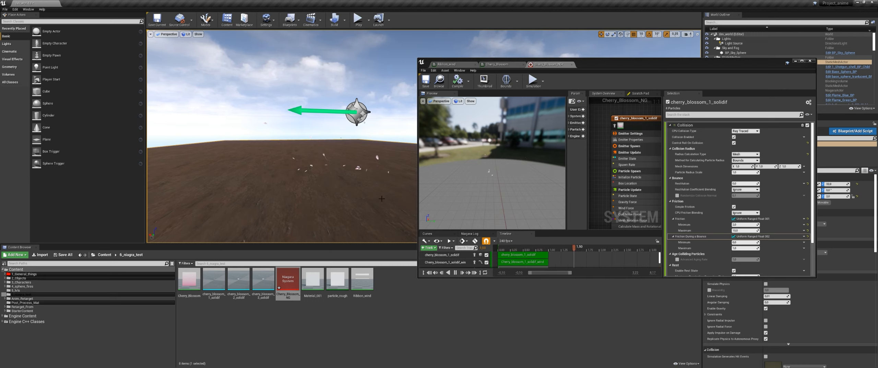
click(739, 242)
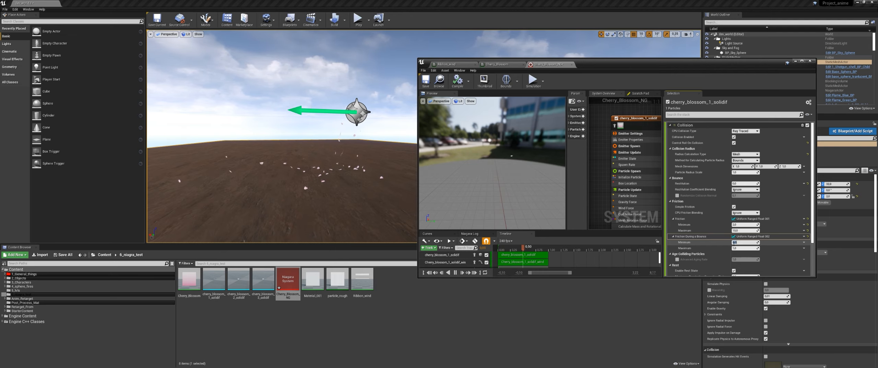
click(743, 247)
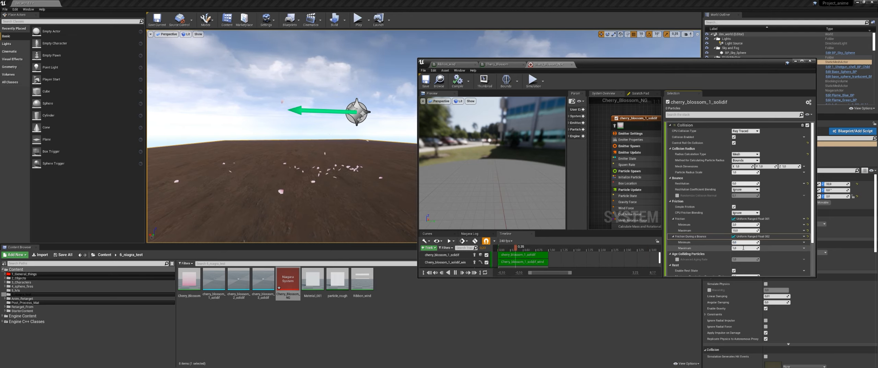
key(Return)
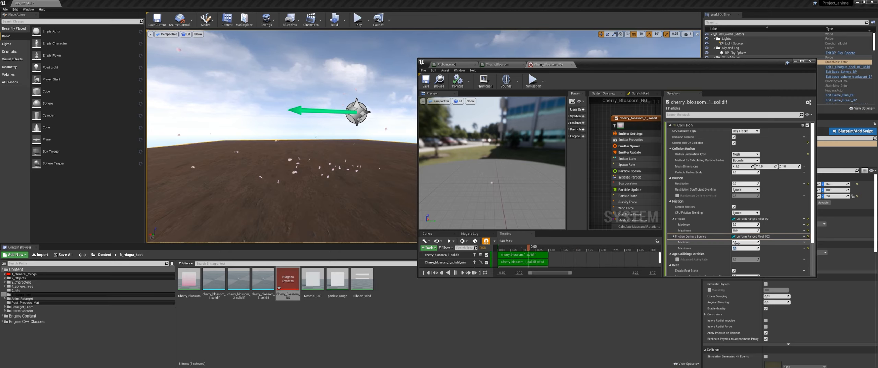
key(Return)
Maximize the Niagara editor window and enable the Cherry_blossom_2_solidif emitter.
alt+drag(376, 179, 366, 187)
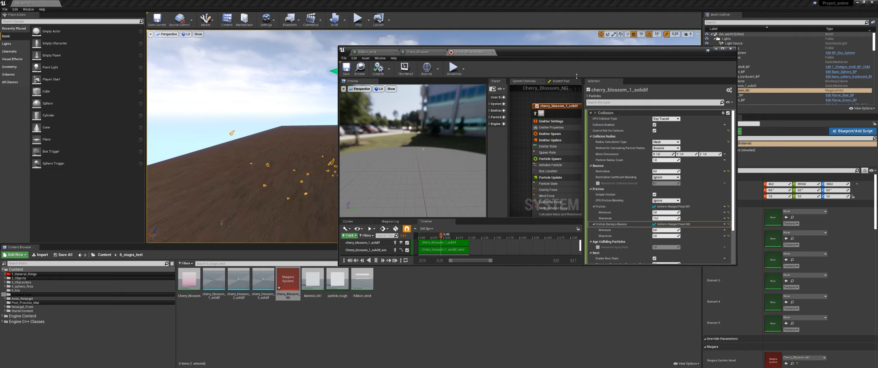
drag(518, 52, 554, 0)
right_drag(395, 167, 383, 159)
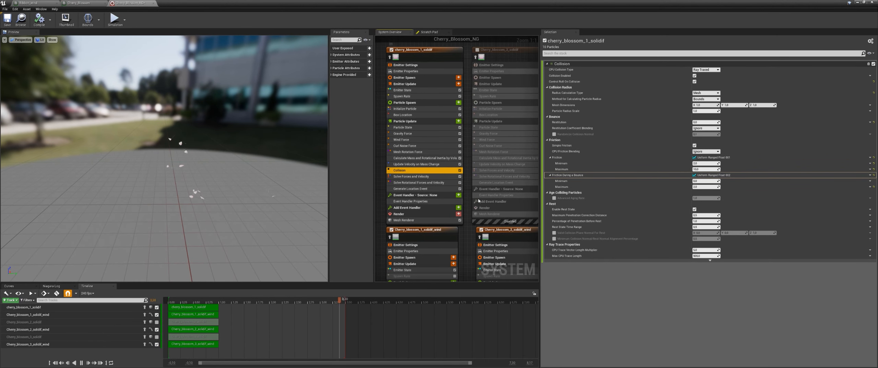
right_drag(471, 190, 448, 202)
click(455, 61)
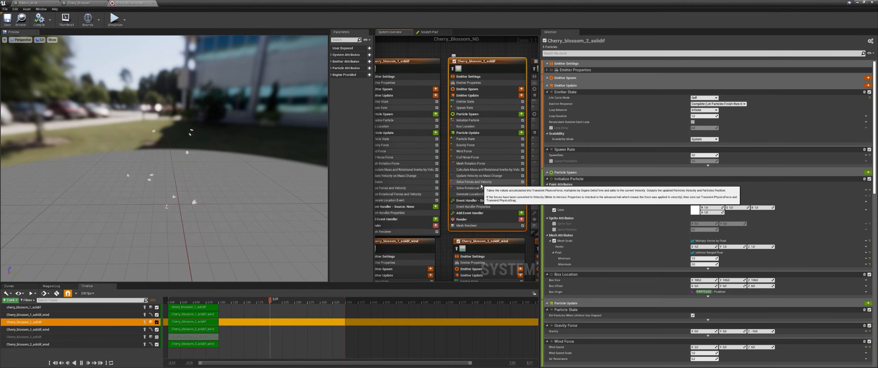
Add a Collision module to Particle Update of Cherry_blossom_2_solidif and fix its placement issue so it precedes Solve Forces and Velocity.
scroll(481, 186, down, 1)
click(394, 183)
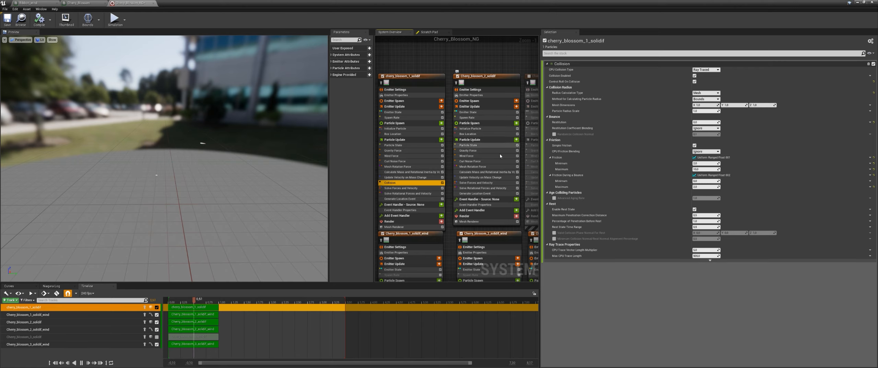
click(515, 140)
text(collision)
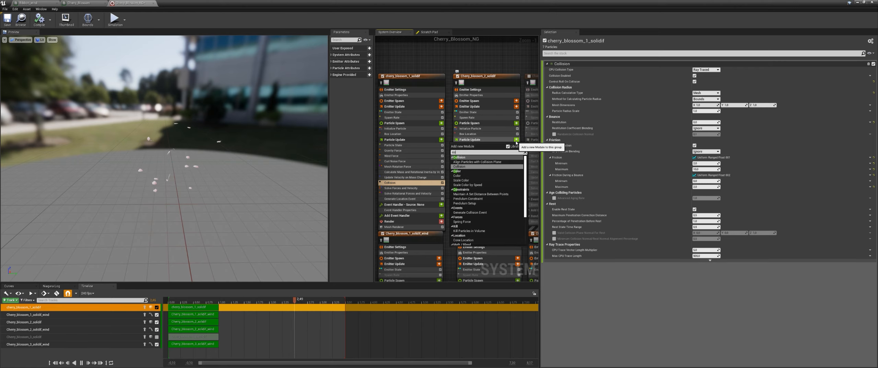
key(Return)
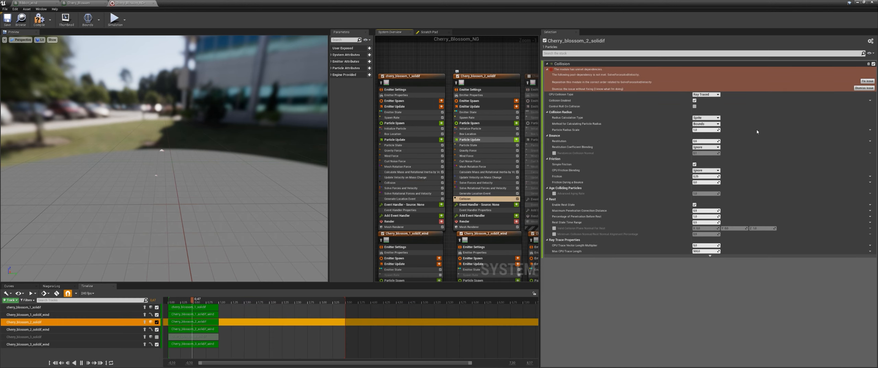
click(867, 81)
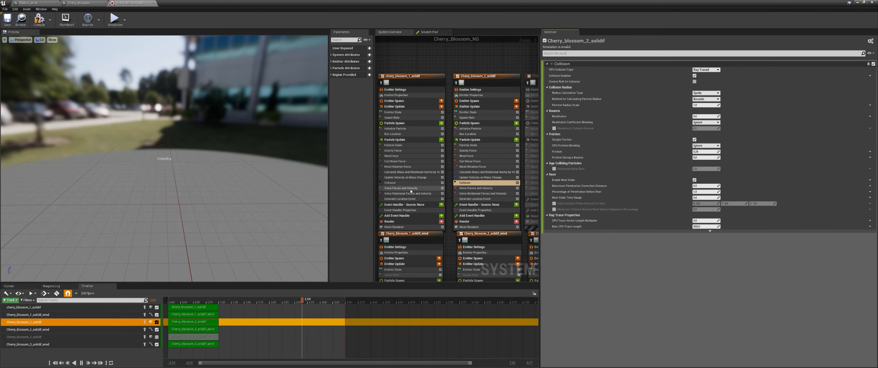
Enable Control Roll On Collision and set Radius Calculation Type to Mesh in the Collision module of Cherry_blossom_2_solidif.
click(401, 183)
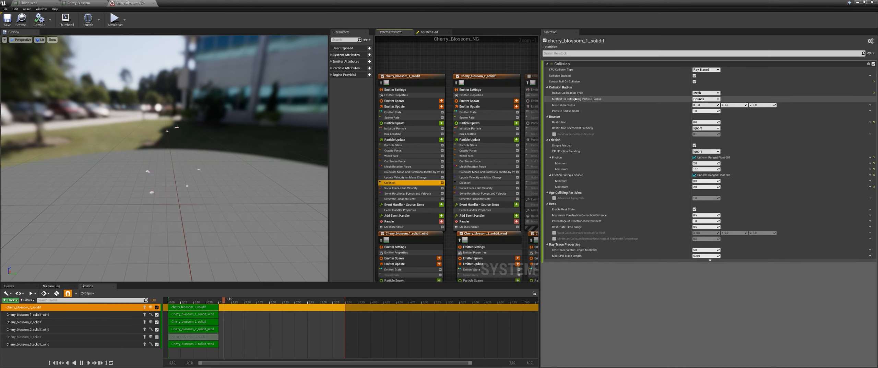
click(473, 183)
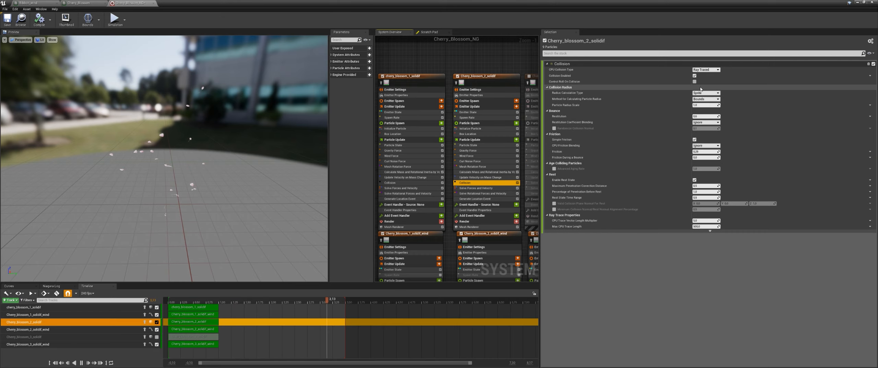
click(694, 81)
click(699, 93)
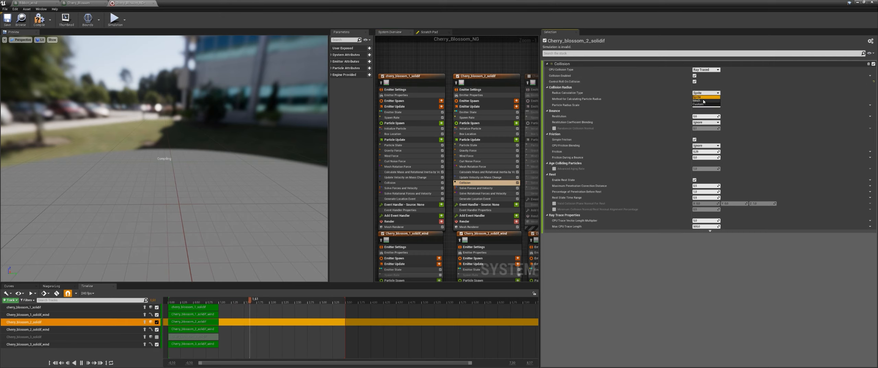
click(703, 103)
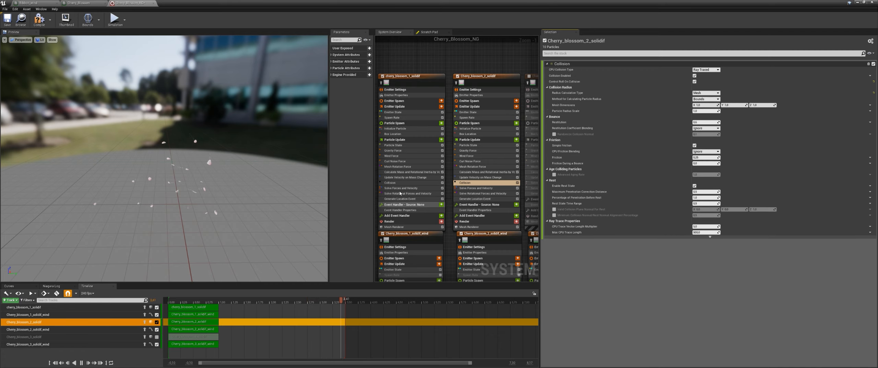
Match the Collision Restitution of Cherry_blossom_2_solidif to that of cherry_blossom_1_solidif.
click(405, 182)
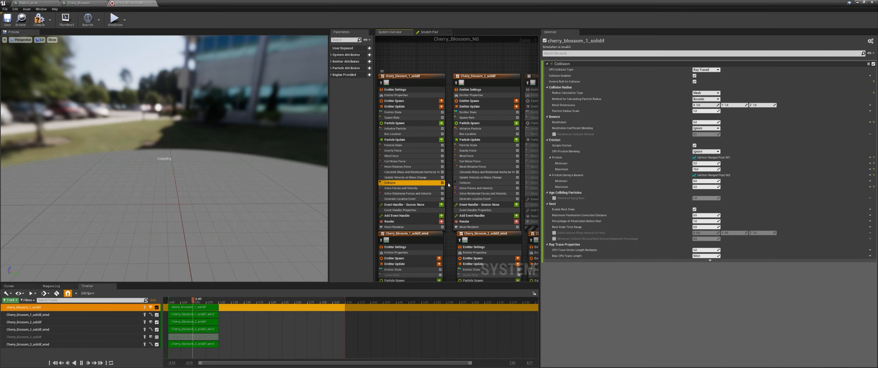
click(468, 182)
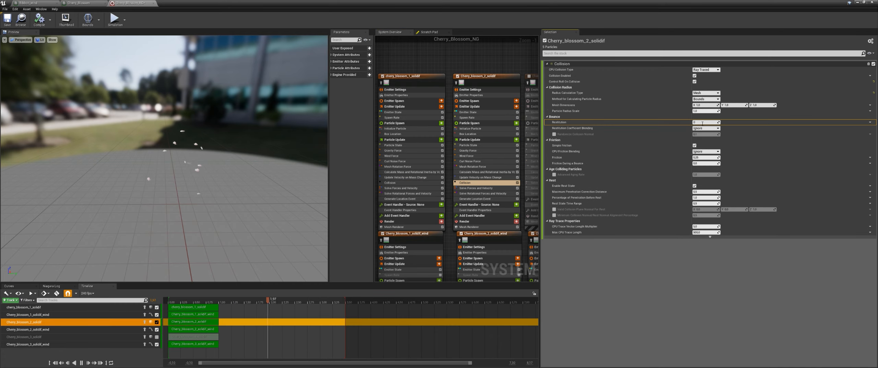
click(404, 182)
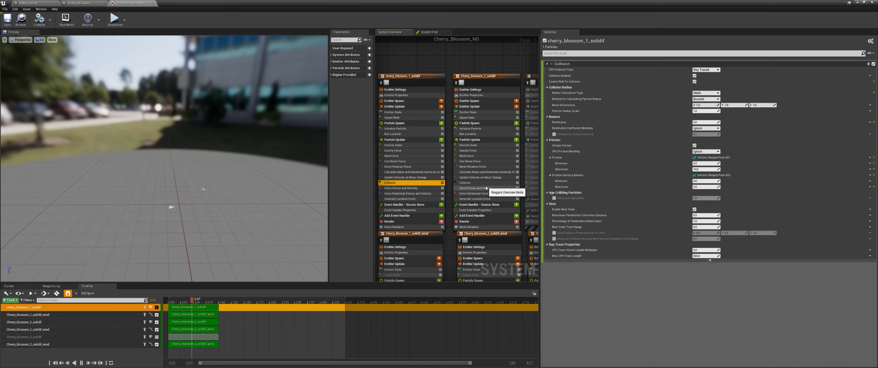
Drive the Collision Friction of Cherry_blossom_2_solidif with a Uniform Ranged Float, matching the first emitter's range with a Maximum of 10.
click(468, 183)
click(863, 159)
text(uniform)
key(Return)
click(404, 182)
click(466, 183)
click(404, 183)
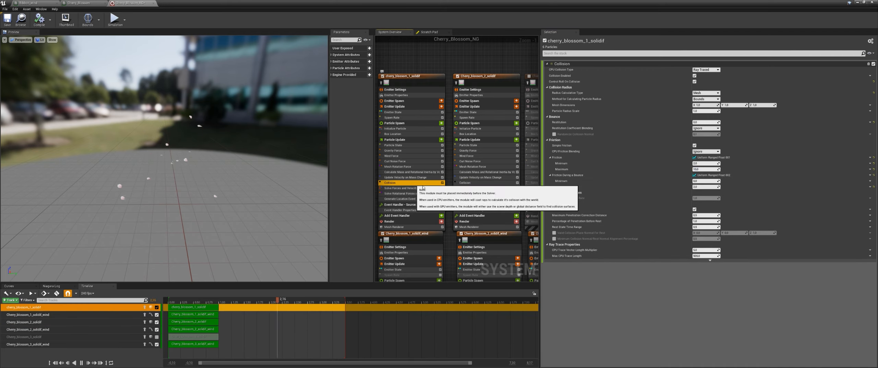
Drive Friction During a Bounce of Cherry_blossom_2_solidif with a Uniform Ranged Float and set its Maximum to 2.
click(471, 182)
click(869, 175)
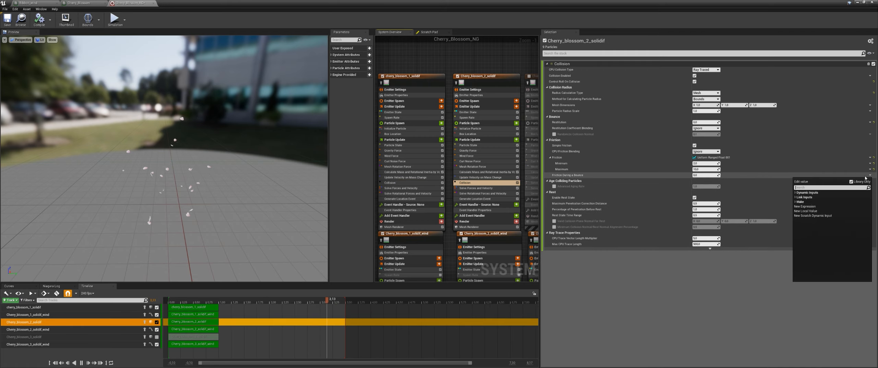
text(uniform)
key(Return)
click(702, 187)
text(2)
key(Return)
click(395, 183)
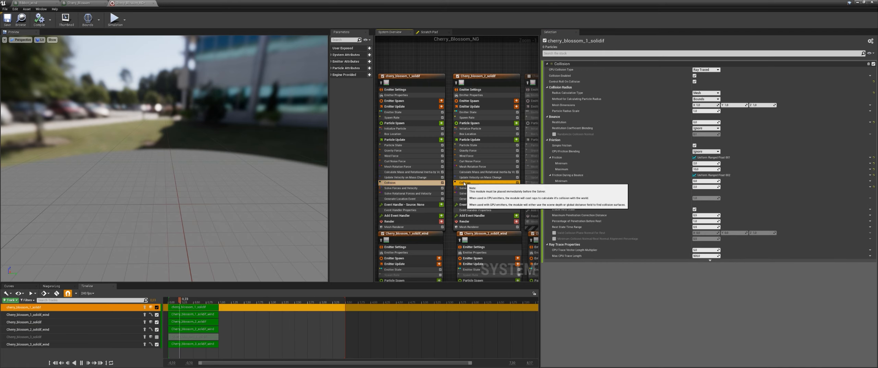
Enable Cherry_blossom_3_solidif, add a Collision module before Solve Forces and Velocity, and set its Radius Calculation Type to Mesh.
click(464, 182)
right_drag(514, 137, 428, 141)
click(442, 78)
click(470, 185)
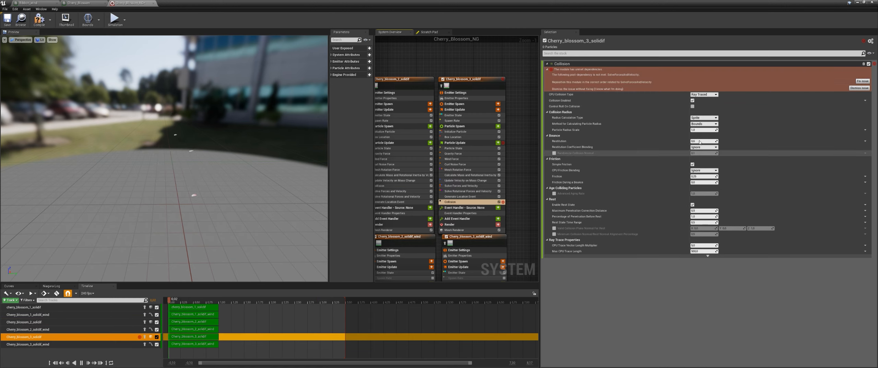
click(706, 92)
click(697, 100)
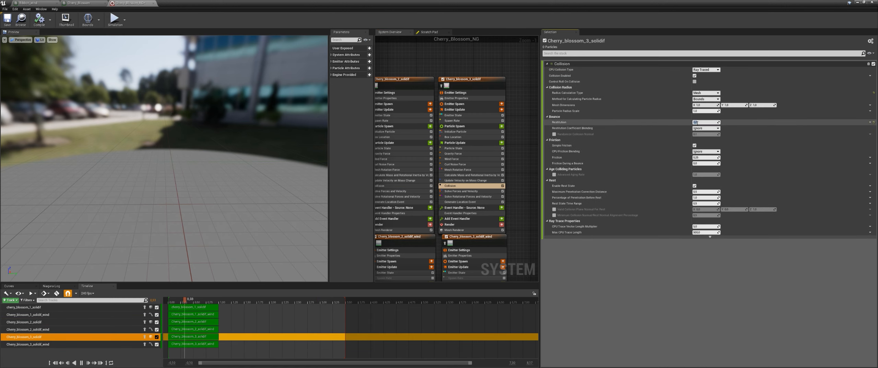
Drive the Collision Friction of Cherry_blossom_3_solidif with a Uniform Ranged Float, setting its Minimum to 2 and Maximum to 10.
right_drag(431, 178, 437, 179)
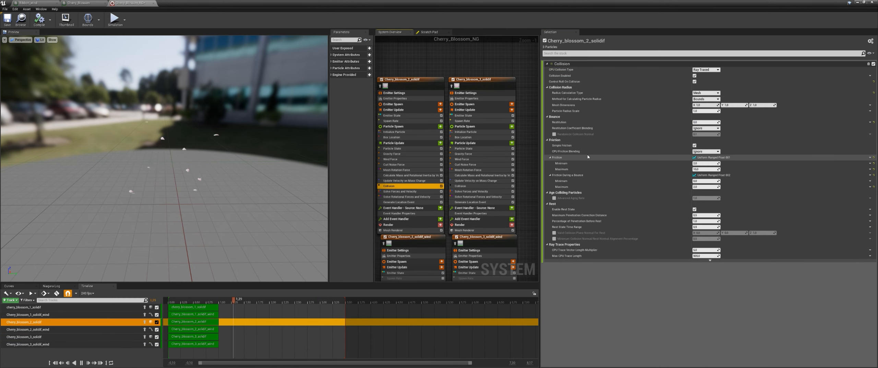
click(870, 157)
text(u)
click(812, 183)
click(389, 185)
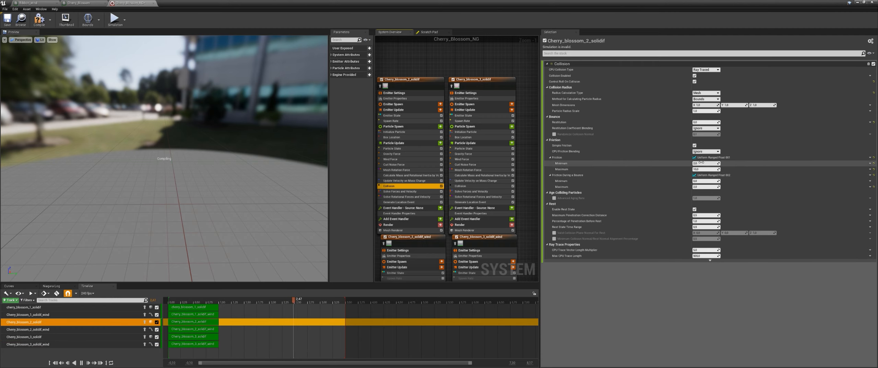
click(460, 186)
click(704, 164)
text(2)
click(703, 169)
text(10)
key(Return)
Drive Cherry_blossom_3_solidif's Friction During a Bounce with a Uniform Ranged Float, set its Maximum to 2, and enable the roll-on-collision option.
click(870, 175)
text(unif)
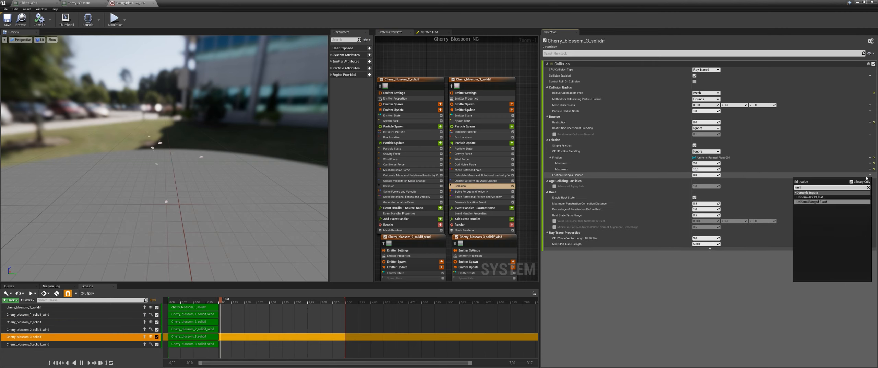
click(811, 201)
click(704, 186)
text(2)
key(Return)
click(508, 185)
click(694, 81)
scroll(533, 99, down, 4)
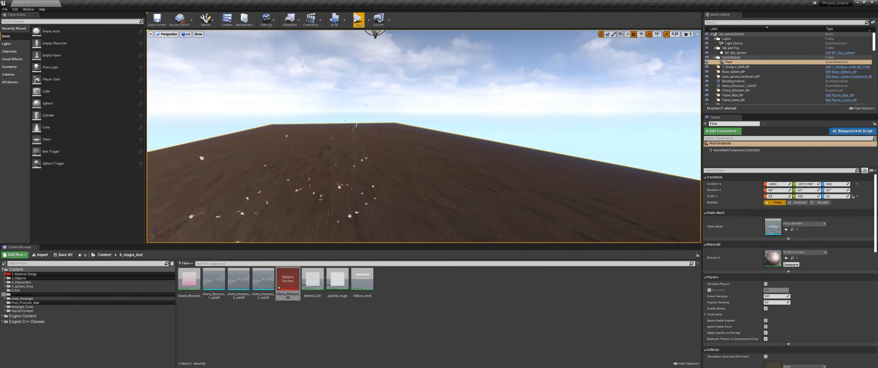
Play the level and examine from several angles how the petals fall and settle on the floor.
click(356, 19)
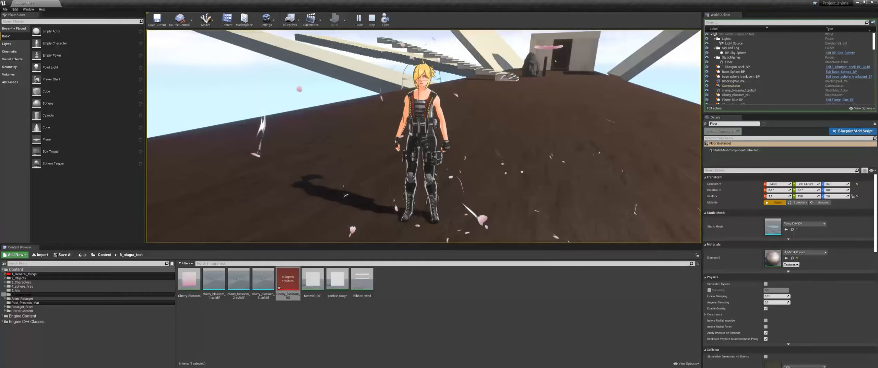
key(d)
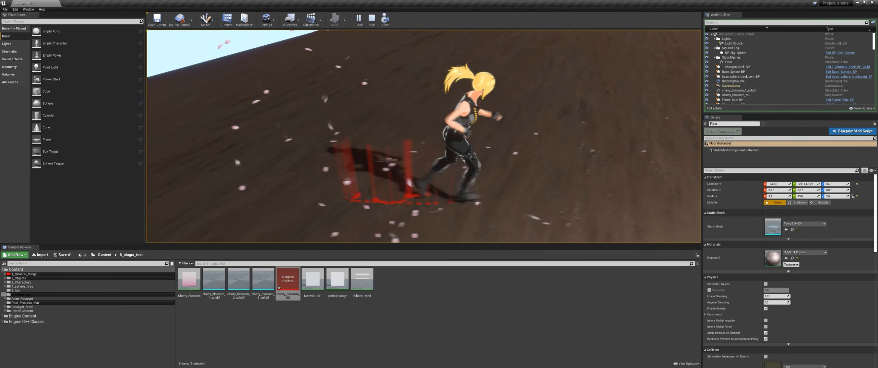
key(w)
key(Escape)
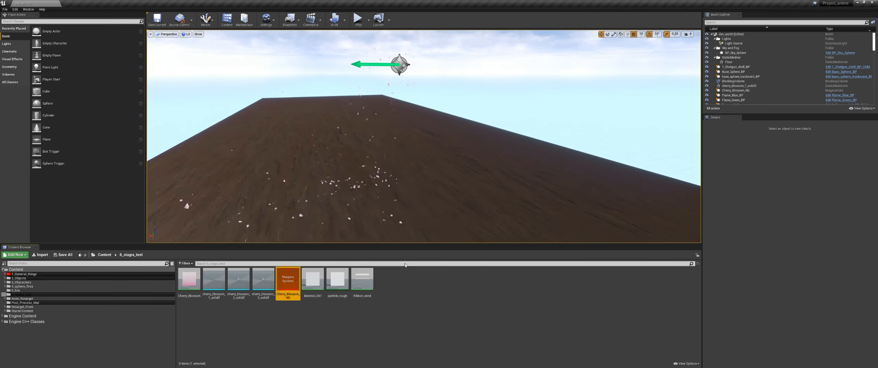
alt+drag(397, 205, 165, 195)
right_drag(466, 161, 443, 162)
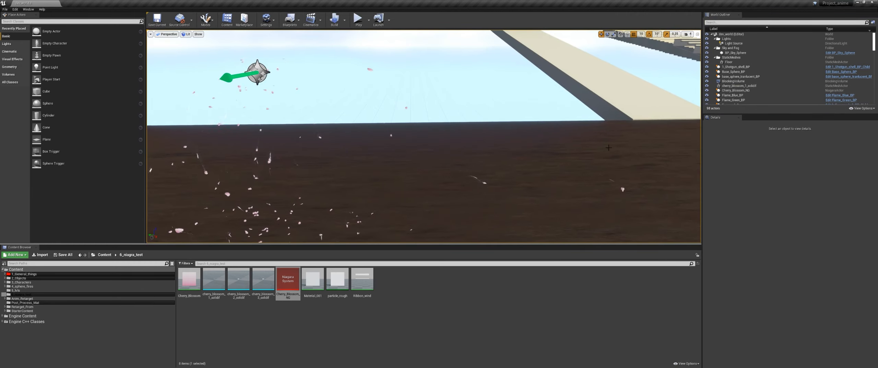
scroll(467, 161, down, 2)
alt+drag(466, 162, 363, 150)
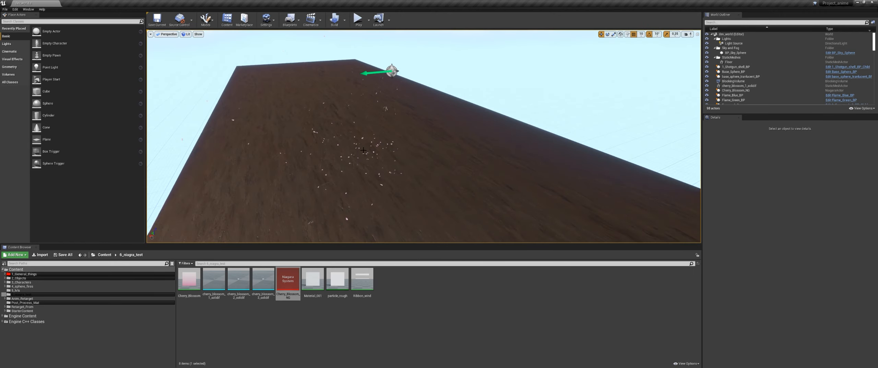
Set the Mesh Scale Minimum in the Initialize Particle module of cherry_blossom_1_solidif to 3.
drag(877, 103, 660, 93)
double_click(660, 93)
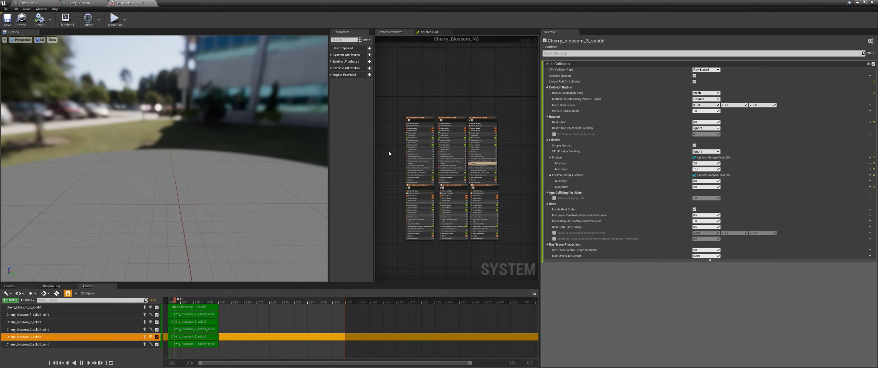
scroll(389, 152, up, 3)
right_drag(394, 157, 384, 173)
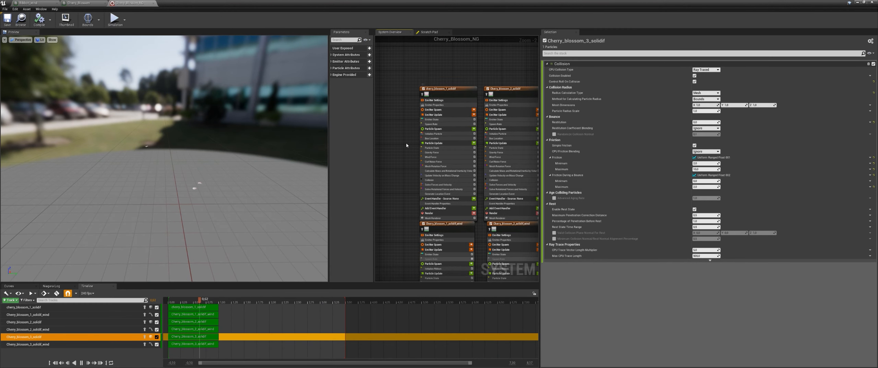
scroll(428, 146, up, 1)
click(426, 143)
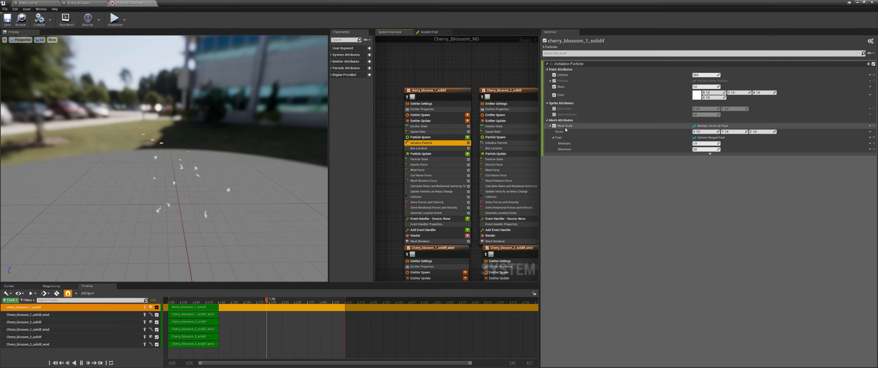
click(703, 143)
text(3)
key(Return)
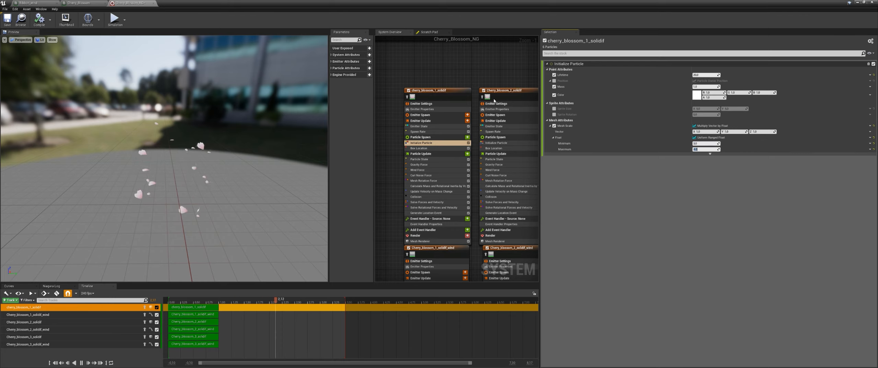
Set the Mesh Scale Minimum in the Initialize Particle module of Cherry_blossom_2_solidif to 3.
right_drag(494, 100, 442, 96)
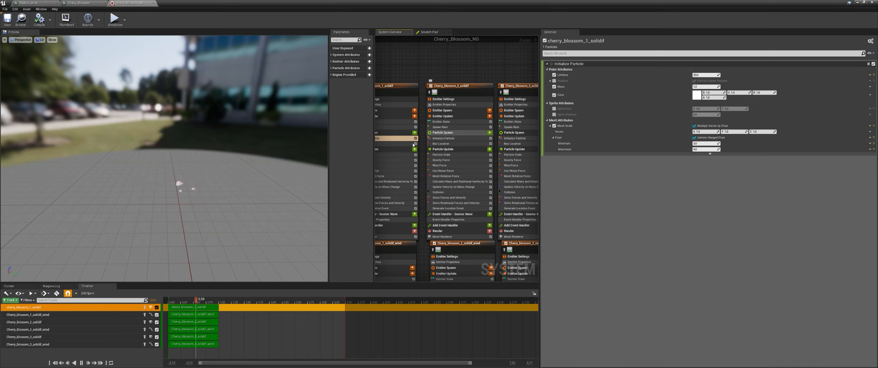
right_drag(413, 171, 431, 175)
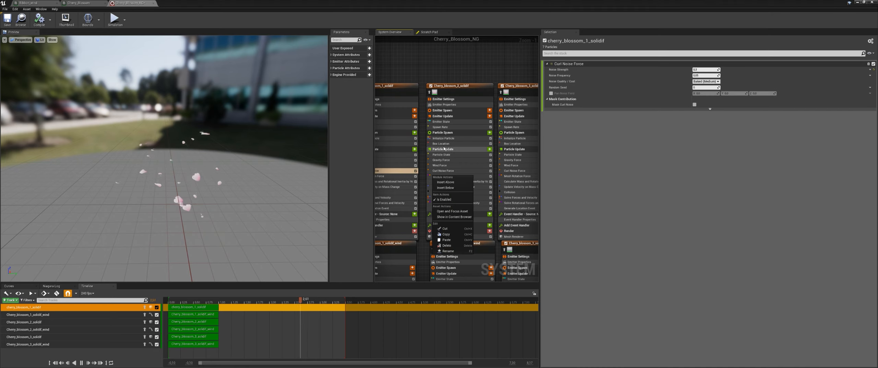
right_drag(425, 144, 453, 163)
click(472, 156)
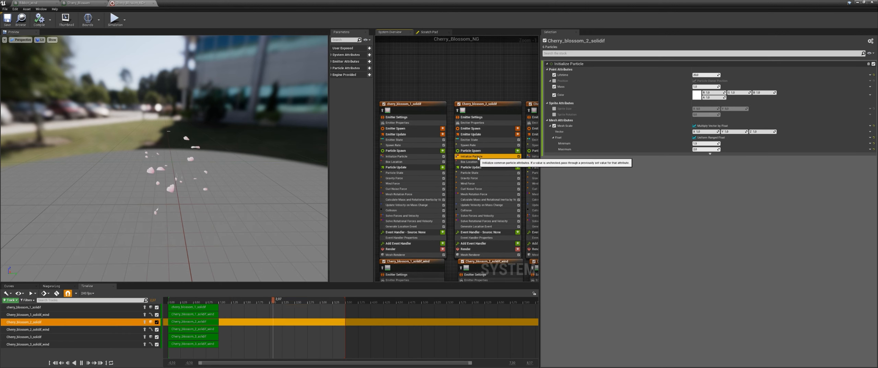
click(708, 144)
text(3)
key(Return)
Set the Mesh Scale Minimum in the Initialize Particle module of Cherry_blossom_3_solidif to 3.
right_drag(480, 68, 385, 53)
click(449, 140)
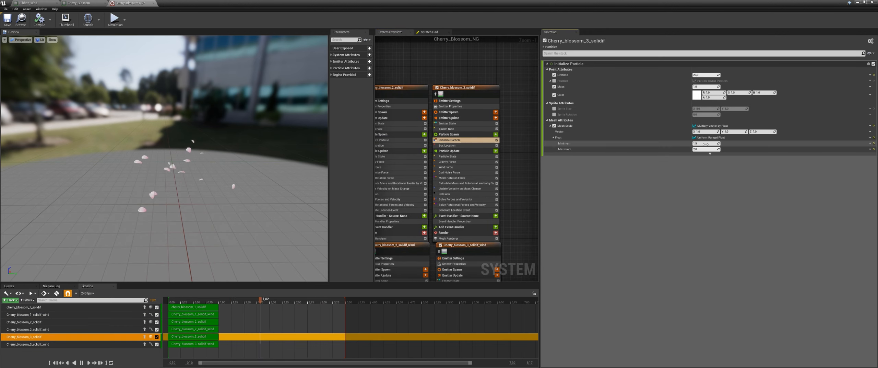
click(700, 144)
text(3)
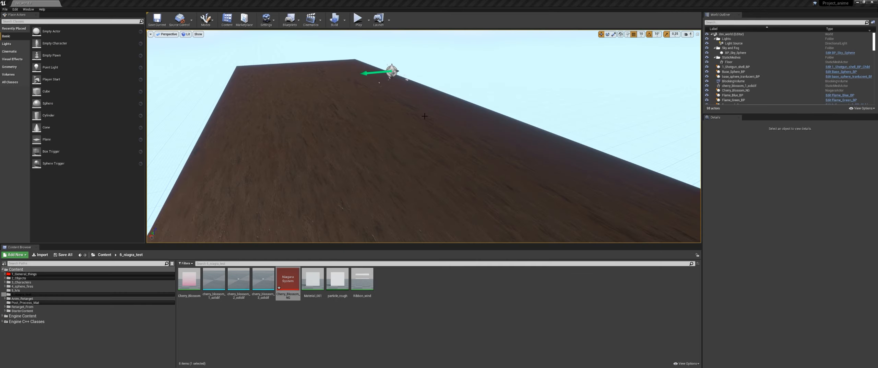
Test the petal size by playing the level and revisit the Mesh Scale range in the petal emitters' Initialize Particle modules.
middle_drag(424, 116, 404, 114)
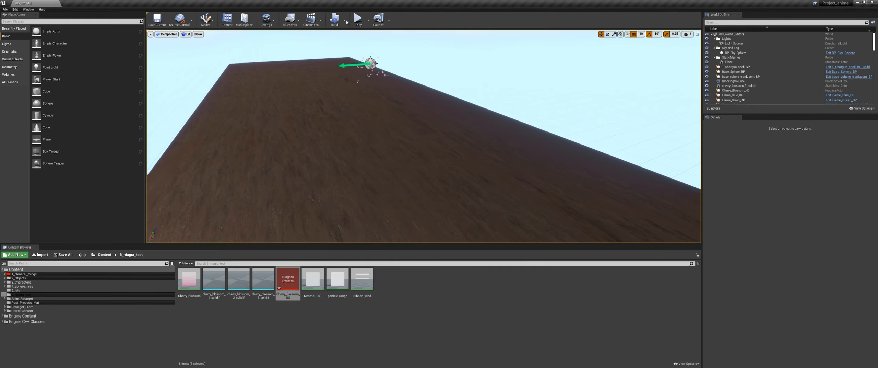
click(358, 19)
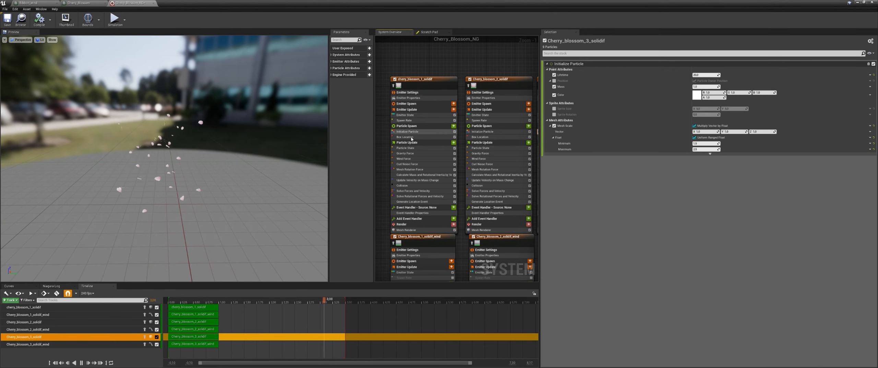
click(408, 132)
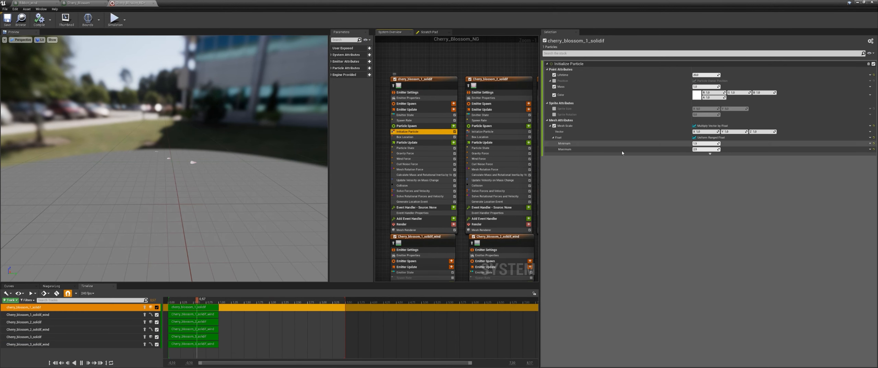
click(482, 132)
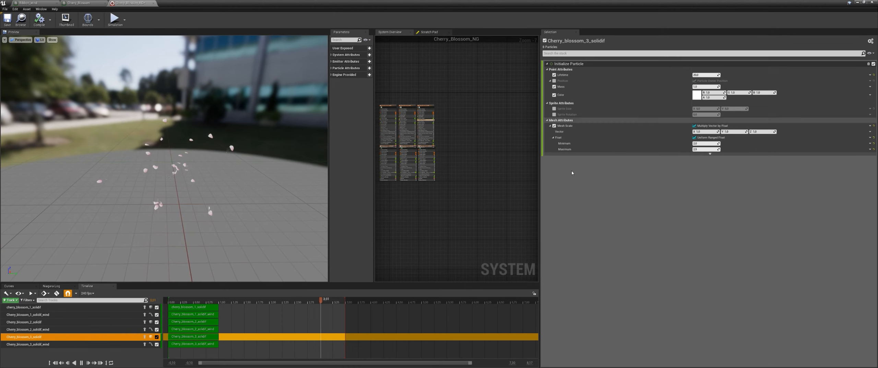
Disable the three wind ribbon emitters and check the falling petals alone in the level viewport.
scroll(398, 231, up, 3)
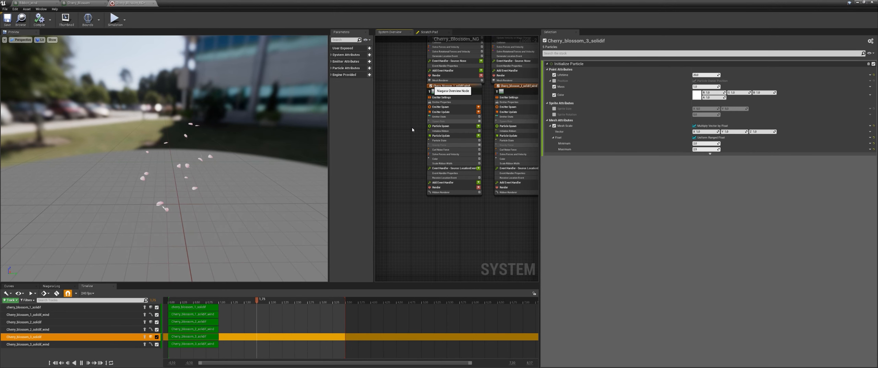
right_drag(412, 128, 407, 131)
click(493, 88)
right_drag(493, 225, 412, 241)
click(472, 105)
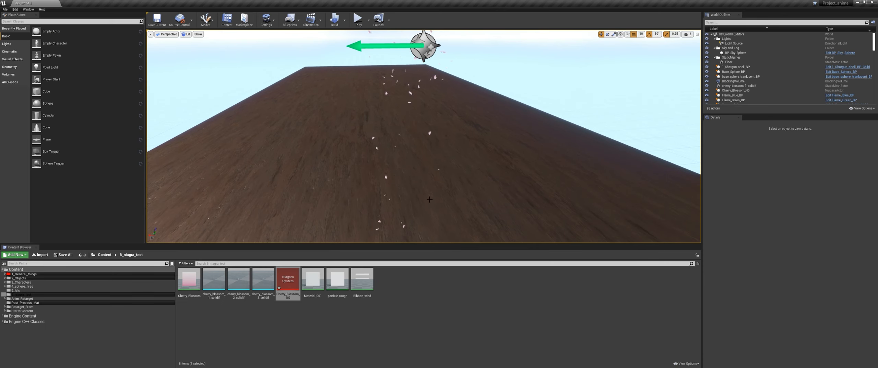
right_drag(430, 199, 431, 229)
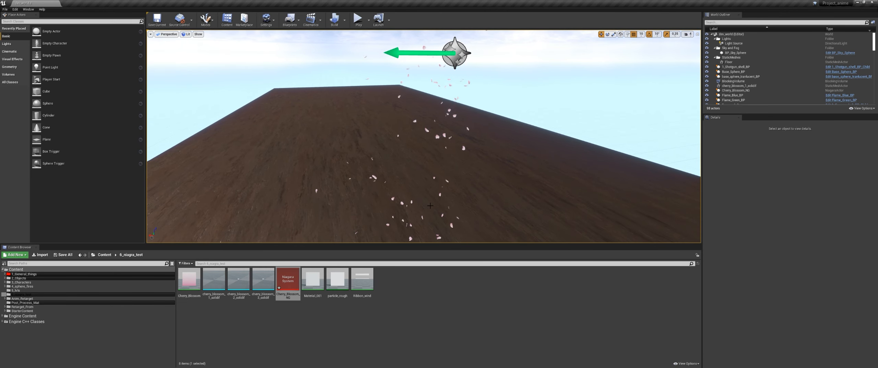
right_drag(465, 193, 494, 145)
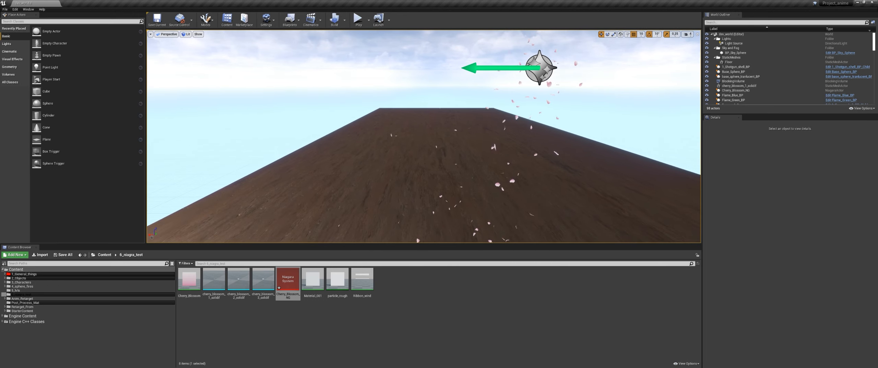
Set the constant in the intensity group of the Ribbon_wind material to 1.
drag(876, 68, 583, 1)
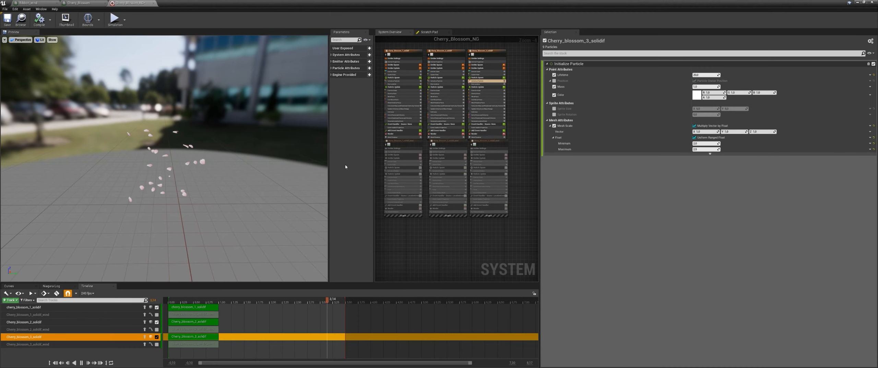
click(28, 2)
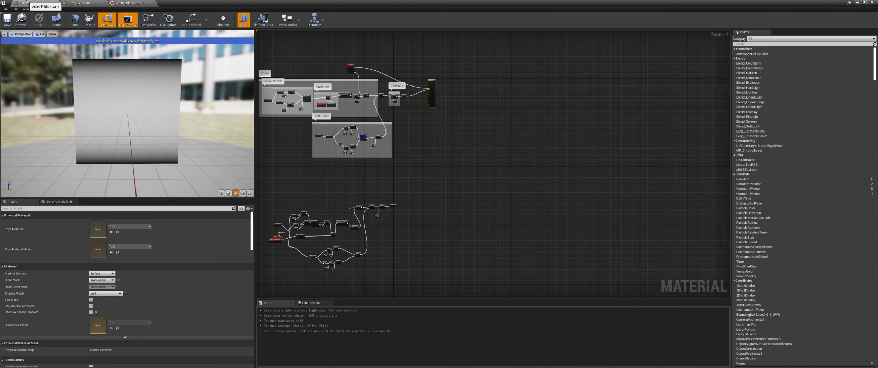
right_drag(350, 146, 442, 212)
scroll(443, 213, up, 4)
right_drag(575, 124, 503, 201)
scroll(504, 202, up, 2)
right_drag(505, 141, 480, 156)
click(480, 156)
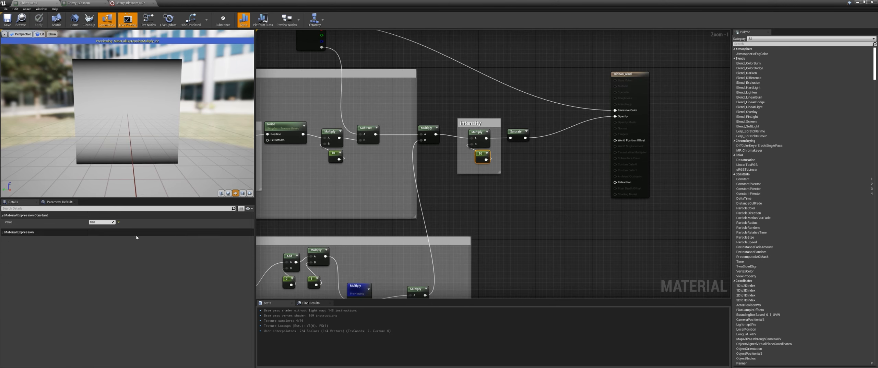
click(104, 222)
text(1)
key(Return)
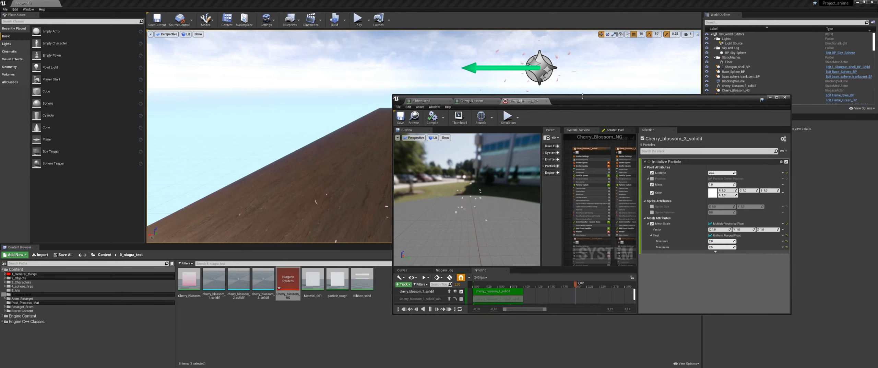
Examine the cherry blossom effect in the level viewport with the changed ribbon material intensity.
right_drag(579, 240, 578, 200)
click(421, 98)
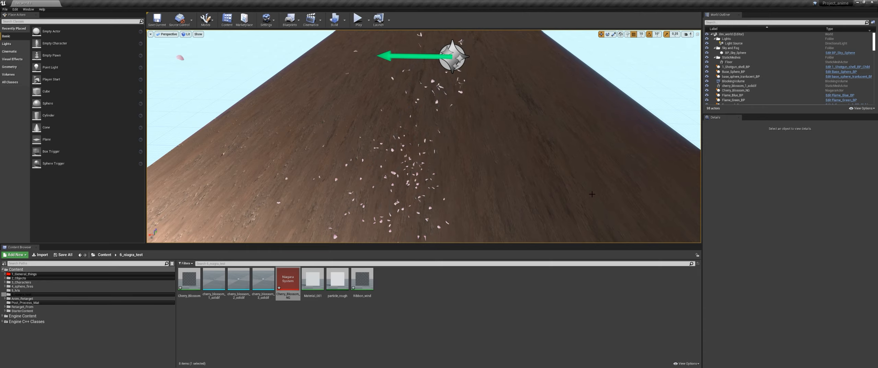
right_drag(466, 197, 466, 153)
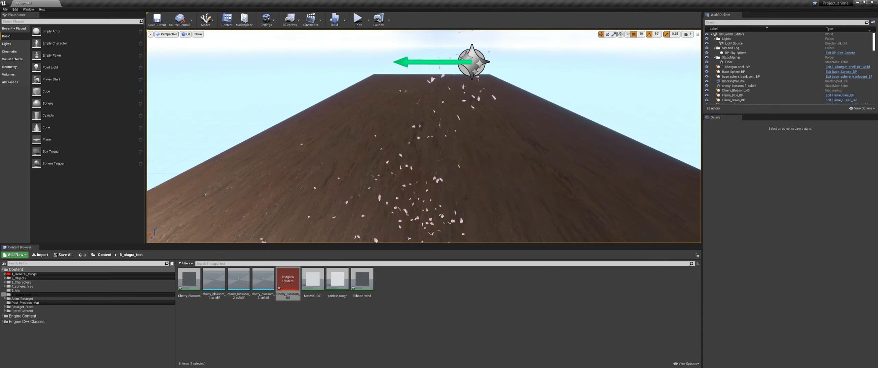
right_drag(466, 201, 470, 189)
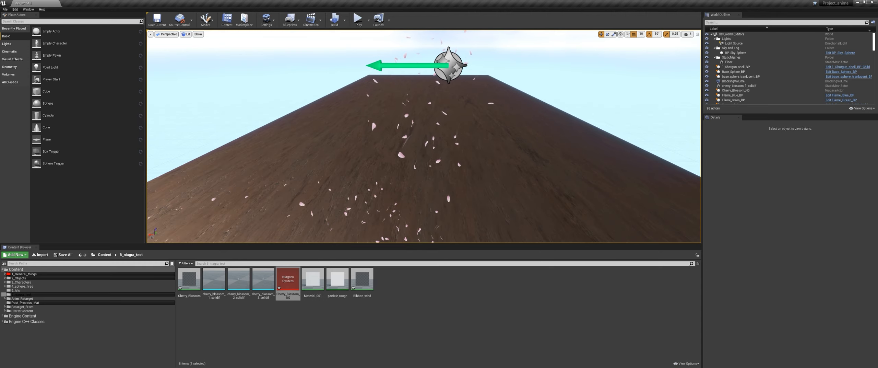
Change the value of the constant in the Intensity group of the Ribbon_wind material.
drag(877, 93, 483, 69)
right_drag(555, 186, 457, 152)
right_drag(552, 156, 476, 150)
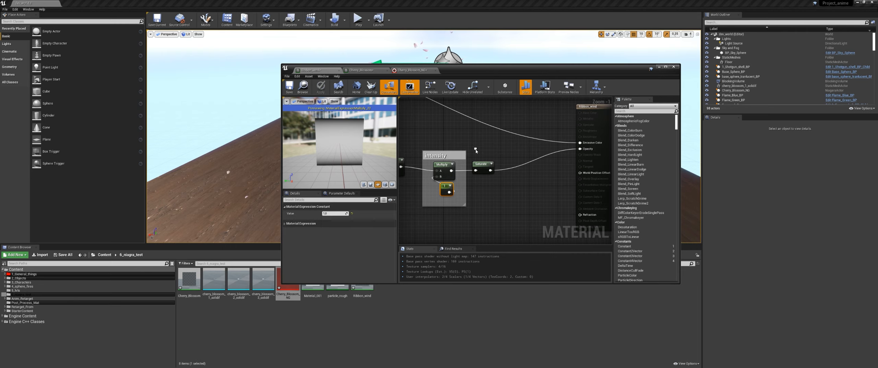
click(336, 214)
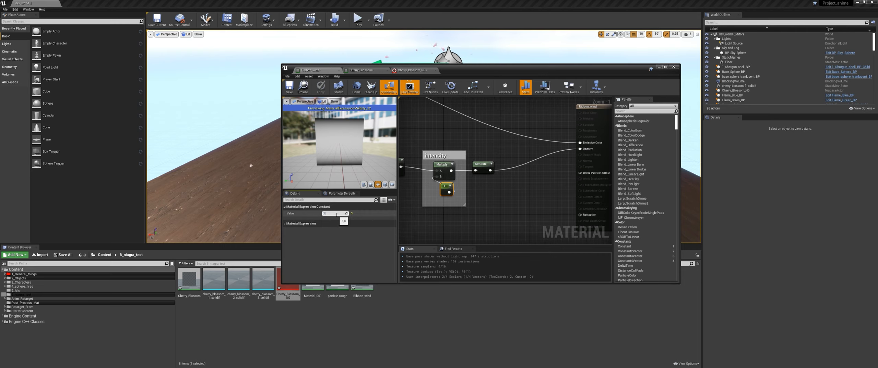
key(Return)
Insert a Subtract node between the Noise and Multiply nodes of the ribbon material and preview the Multiply node.
scroll(435, 213, down, 2)
right_drag(434, 214, 500, 199)
mouse_move(469, 168)
mouse_down()
mouse_move(496, 168)
mouse_move(470, 173)
mouse_up()
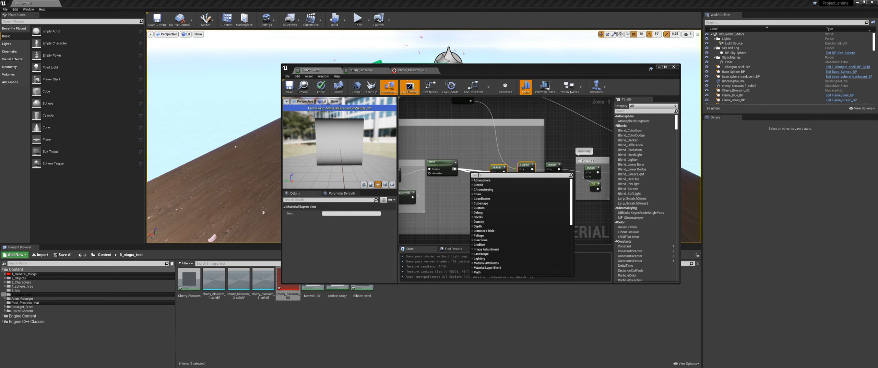
text(sub)
key(Return)
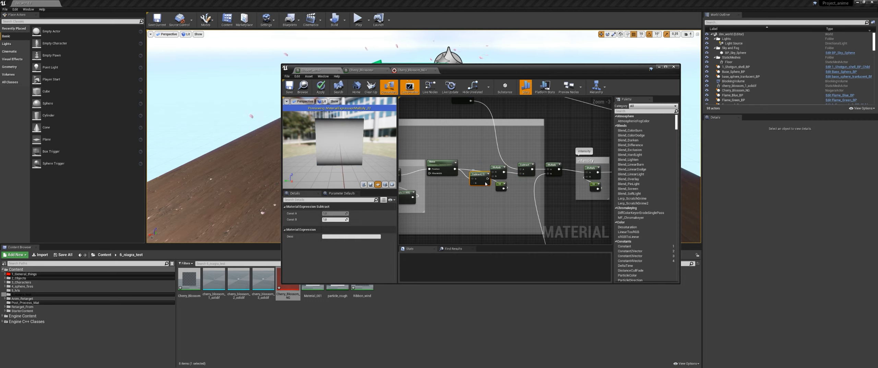
scroll(485, 184, up, 2)
right_click(500, 156)
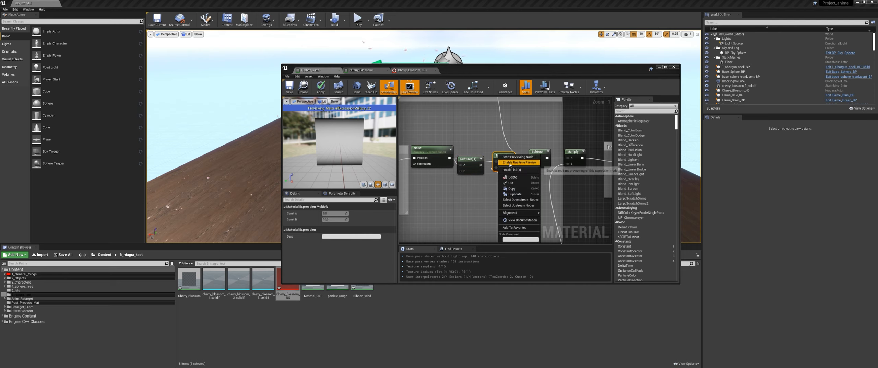
click(510, 163)
scroll(501, 175, up, 1)
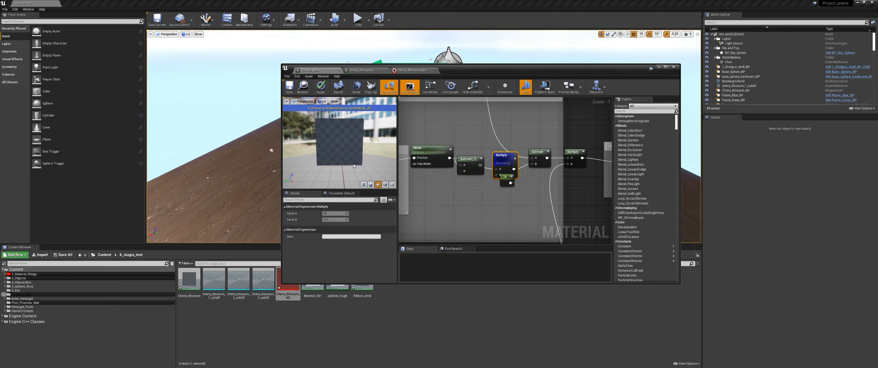
Connect a new constant of 0.3 to the Subtract node's B input and check the ribbons in the level viewport.
key(1)
click(433, 188)
drag(443, 197, 454, 165)
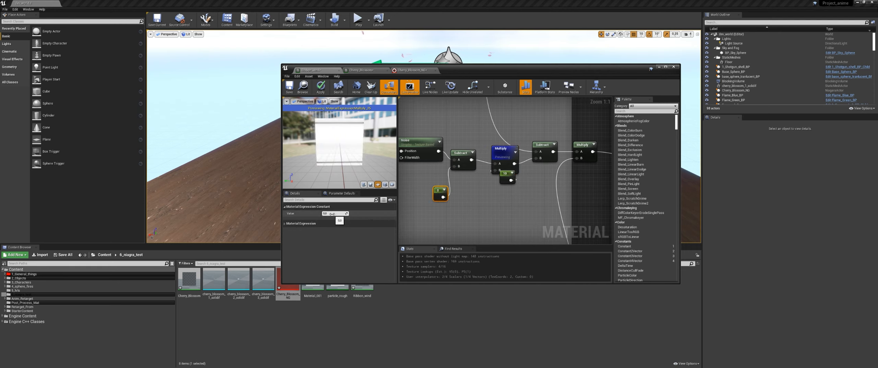
key(Return)
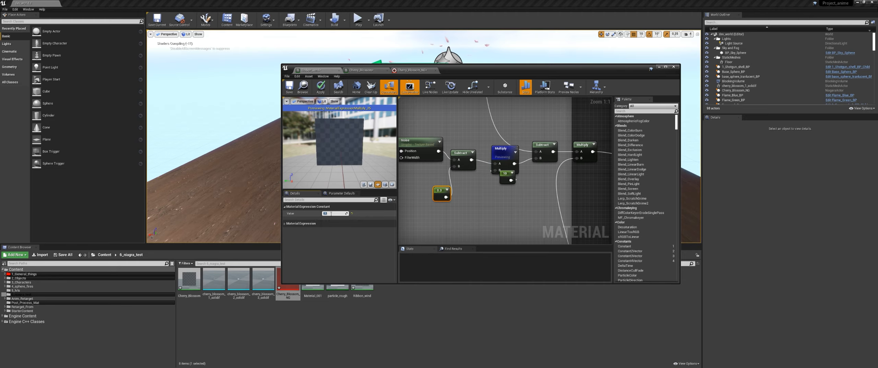
drag(498, 71, 877, 78)
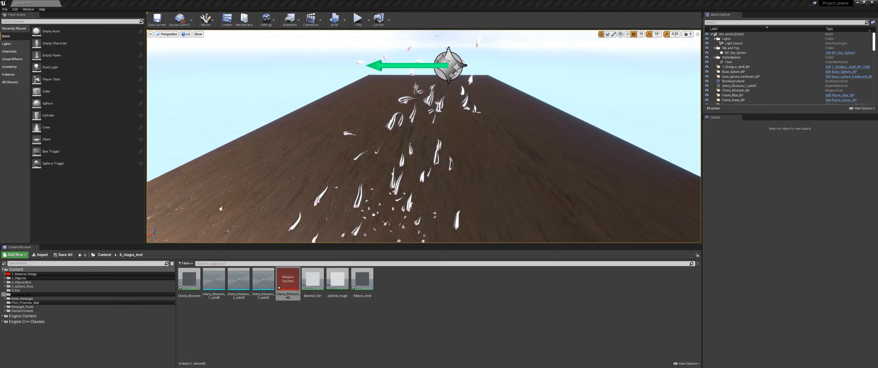
scroll(446, 164, up, 2)
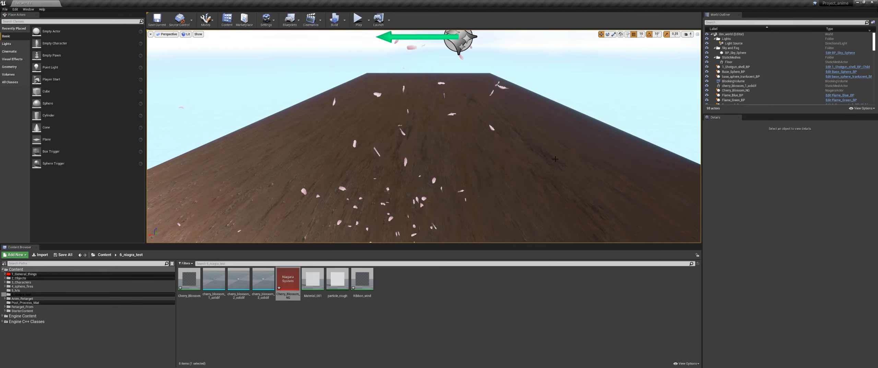
Try -0.3 and -0.1 as the constant feeding the Subtract node after Noise.
drag(876, 50, 630, 52)
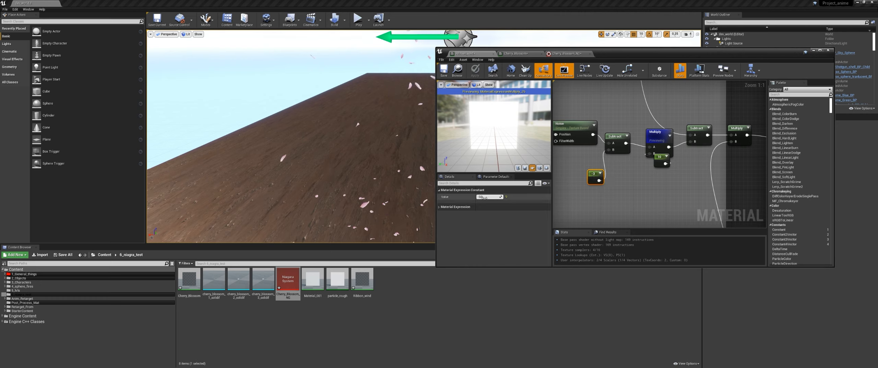
text(0.3)
key(Return)
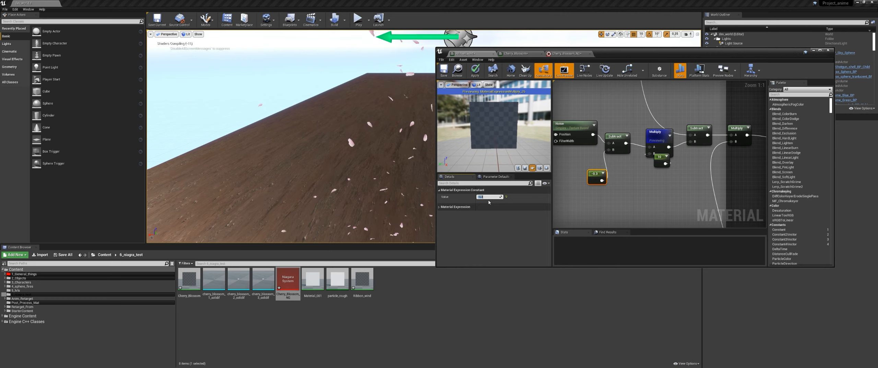
click(475, 71)
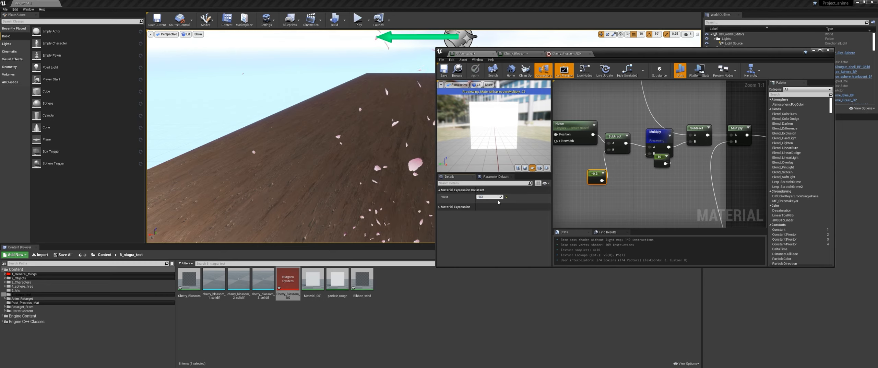
key(BackSpace)
text(1)
key(Return)
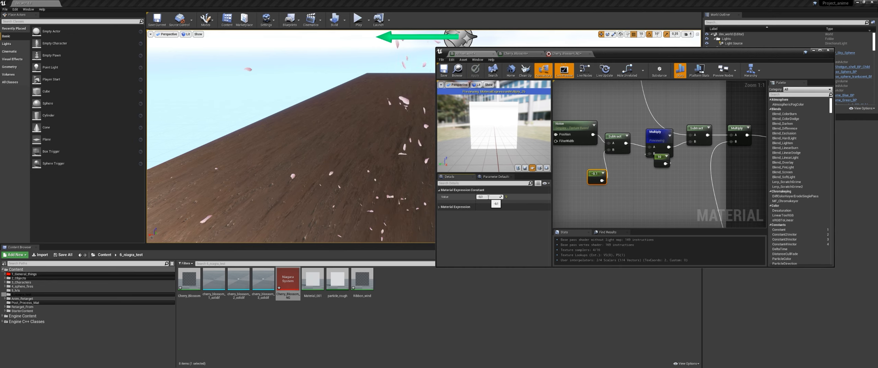
Try -0.05 and -0.01 as the constant feeding the Subtract node, applying the material for each value.
text(-0,05)
key(Return)
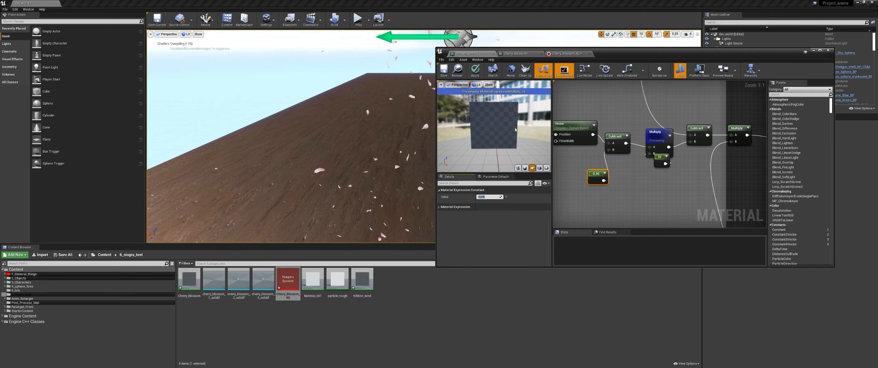
click(478, 71)
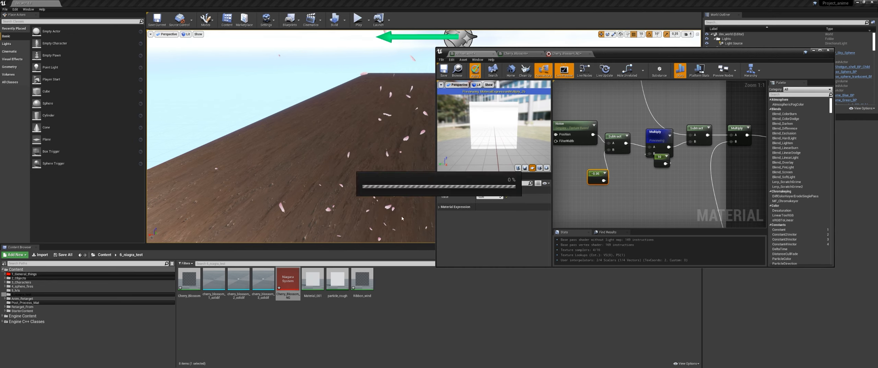
click(491, 196)
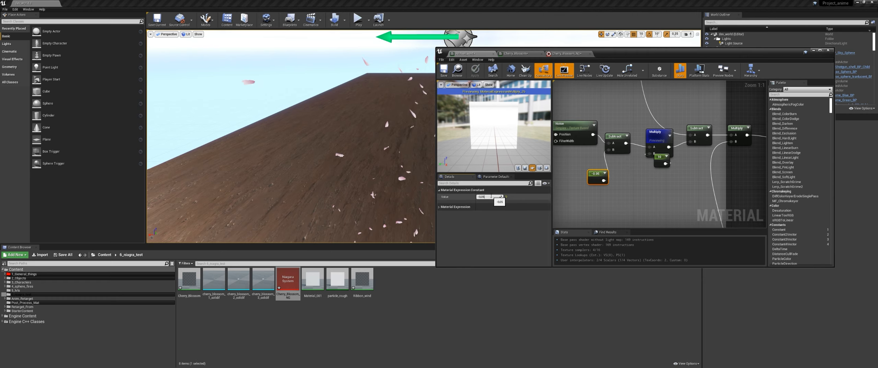
text(-0,0)
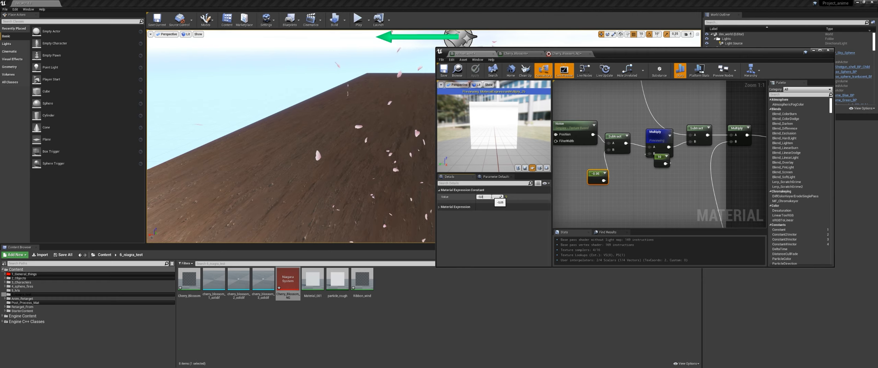
text(1)
key(Return)
click(475, 70)
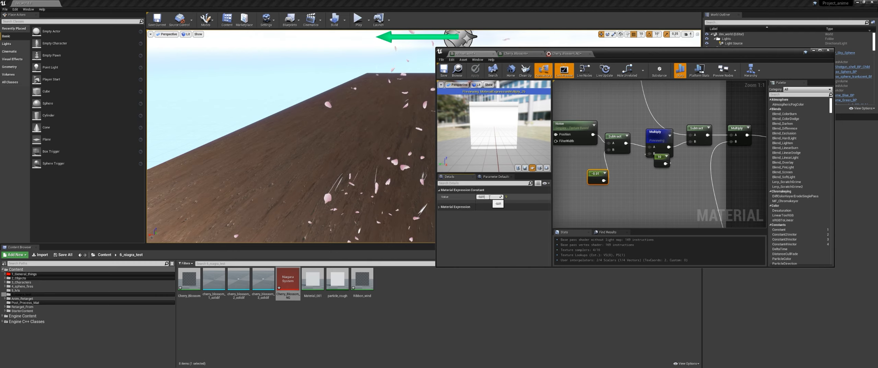
Set the Subtract node's constant to -0.02, apply the material and check the falling petals in the level viewport.
key(BackSpace)
text(2)
key(Return)
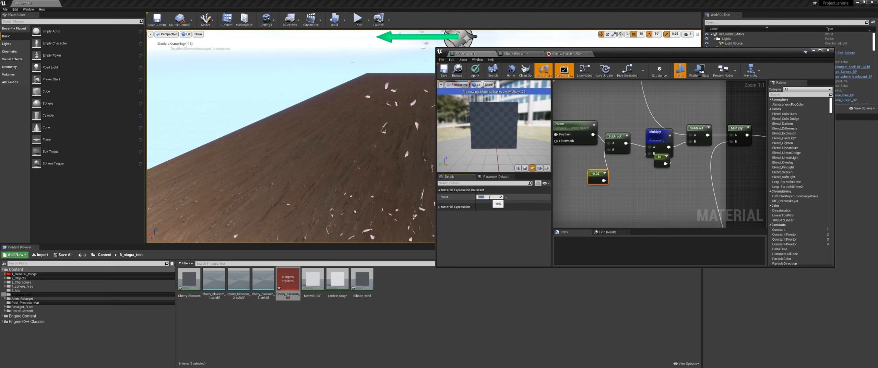
click(475, 70)
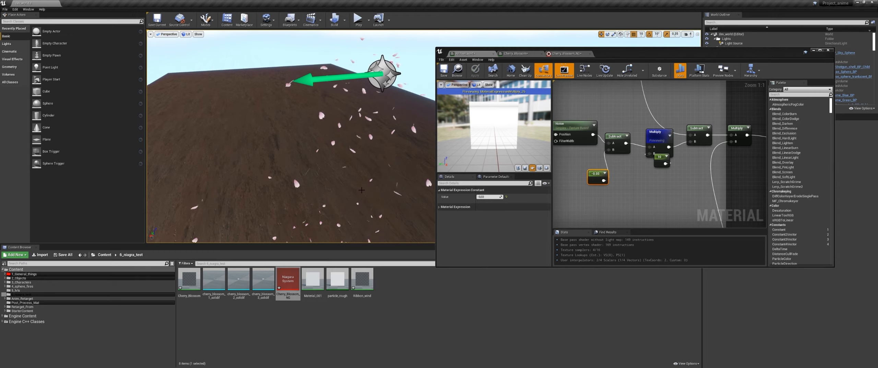
right_drag(361, 189, 355, 185)
drag(682, 52, 877, 61)
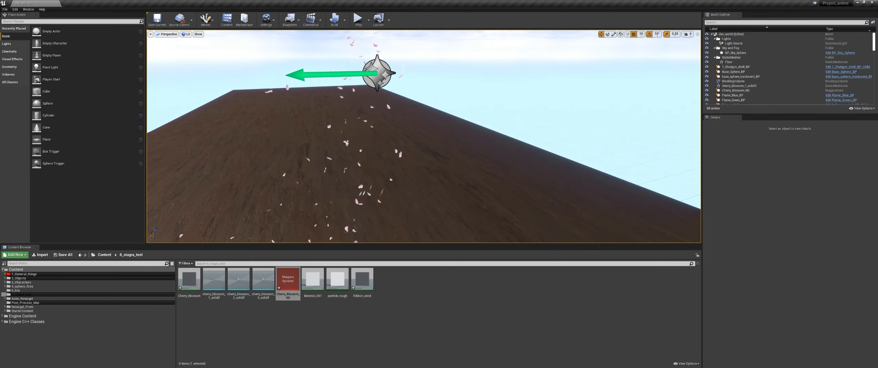
right_drag(392, 100, 345, 111)
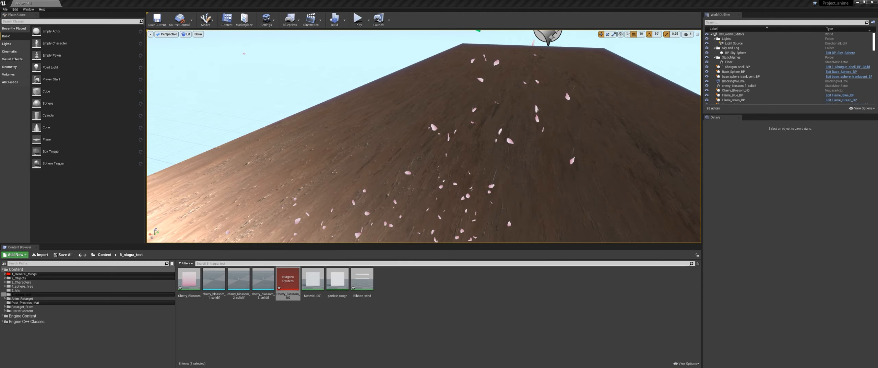
right_drag(497, 228, 524, 227)
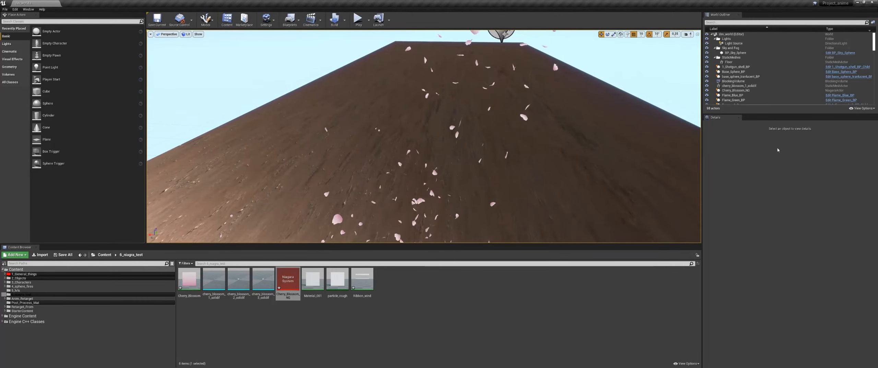
Bring up the Cherry_Blossom_NG system at full size and view the Emitter Properties of the cherry_blossom_1_solidif emitter.
drag(877, 103, 603, 83)
click(504, 84)
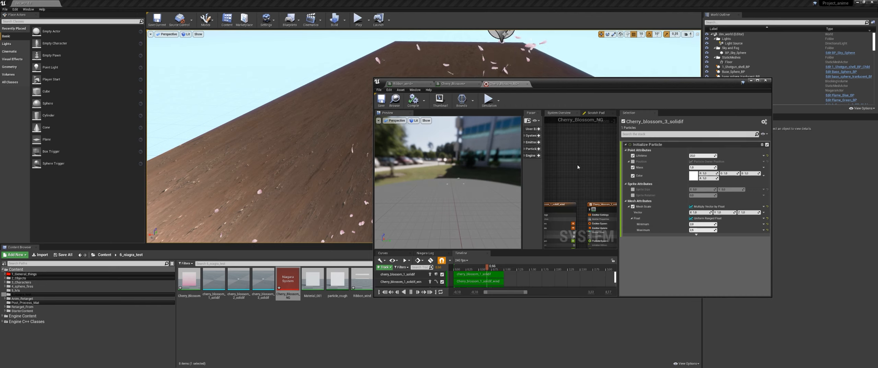
scroll(577, 168, down, 1)
double_click(625, 84)
right_drag(427, 91, 513, 108)
right_drag(434, 76, 397, 181)
scroll(396, 182, up, 3)
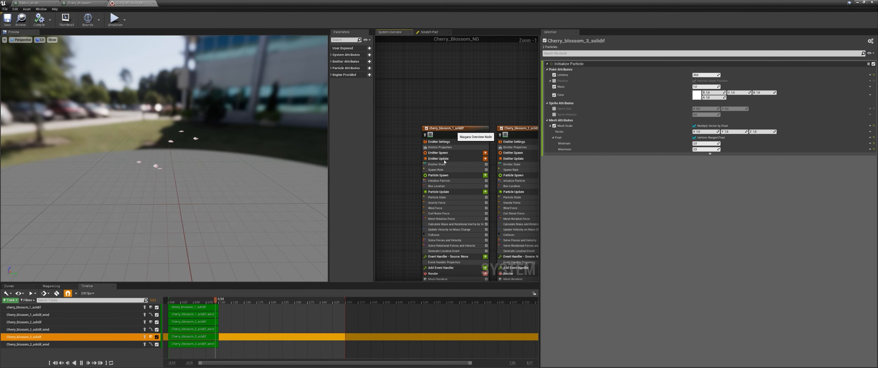
click(444, 162)
click(440, 147)
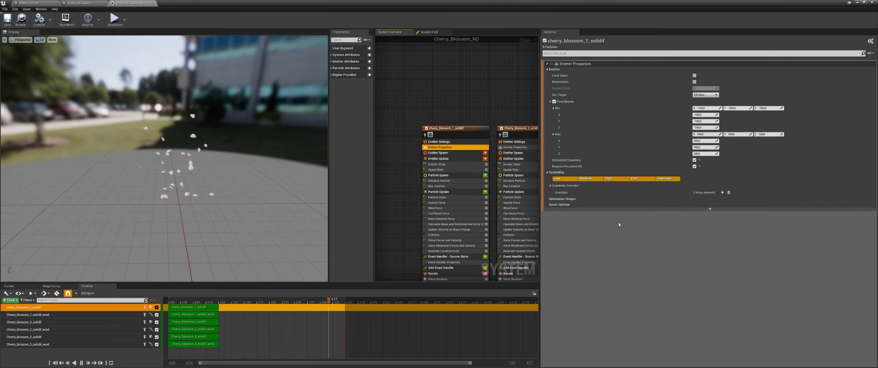
Search the cherry_blossom_1_solidif emitter's settings for "motion" and disable Motion Blur Enabled in its Mesh Renderer.
click(456, 132)
scroll(643, 221, down, 3)
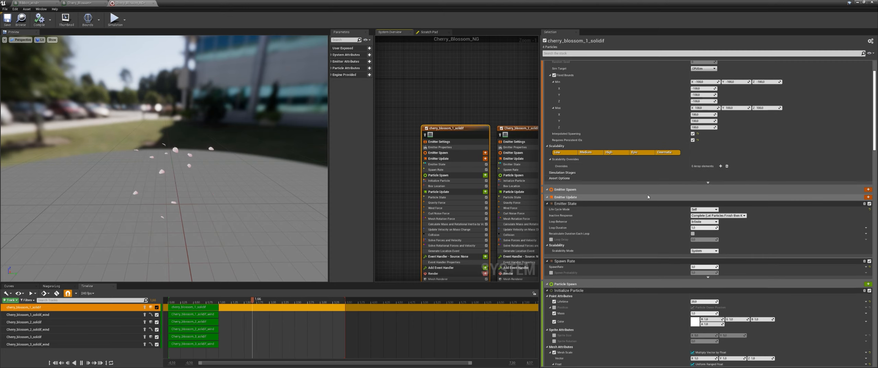
click(588, 54)
text(motion)
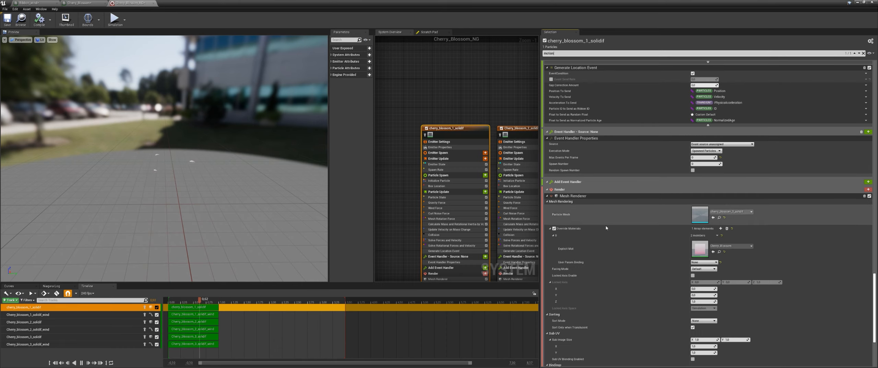
scroll(606, 227, down, 4)
scroll(613, 239, down, 1)
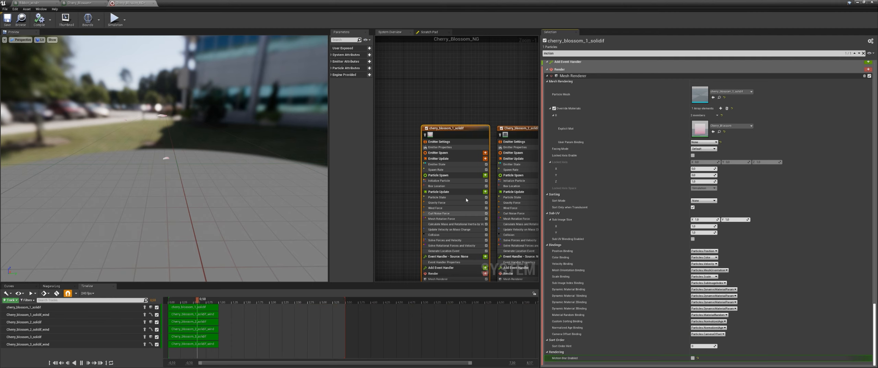
Disable Motion Blur Enabled for the cherry_blossom_2_solidif and cherry_blossom_3_solidif emitters and save the Cherry_Blossom_NG system.
right_drag(496, 101, 426, 88)
click(456, 116)
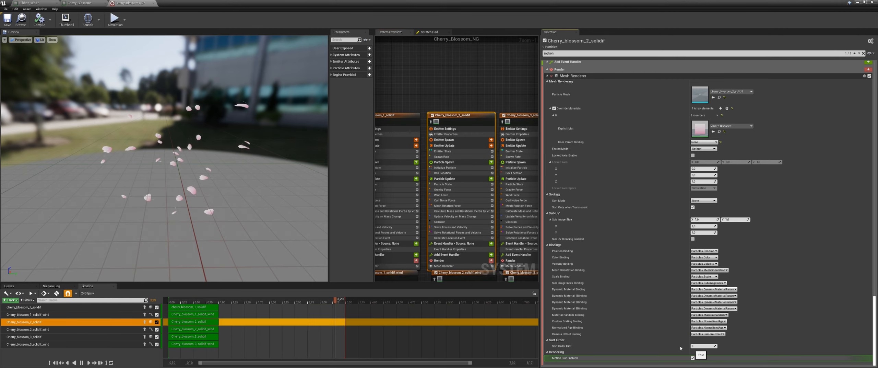
click(692, 358)
right_drag(534, 117, 465, 98)
click(465, 103)
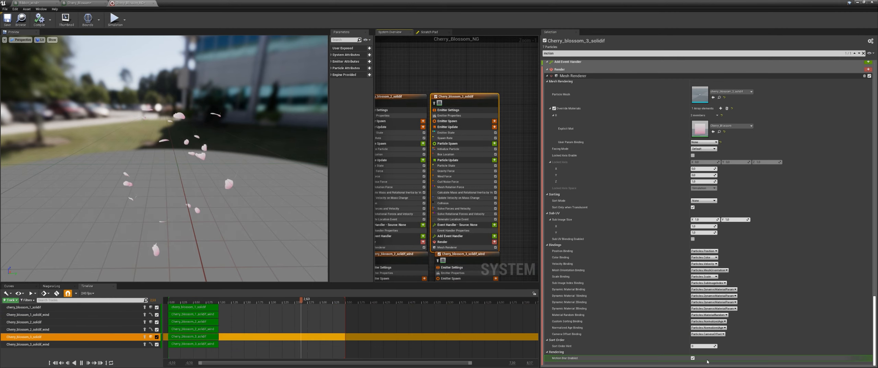
click(692, 357)
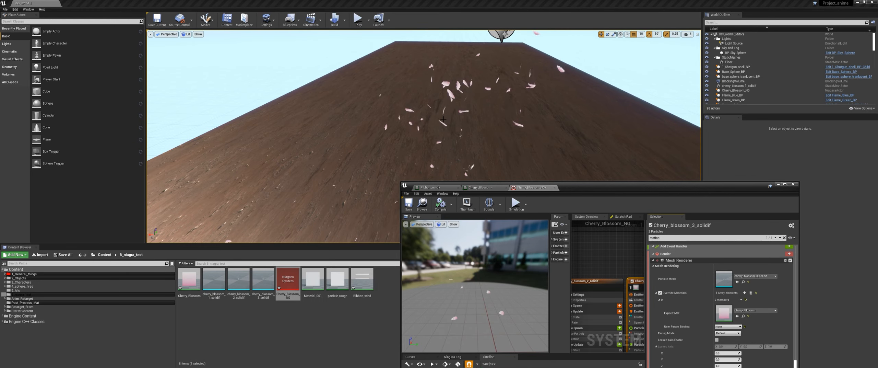
middle_drag(443, 119, 329, 145)
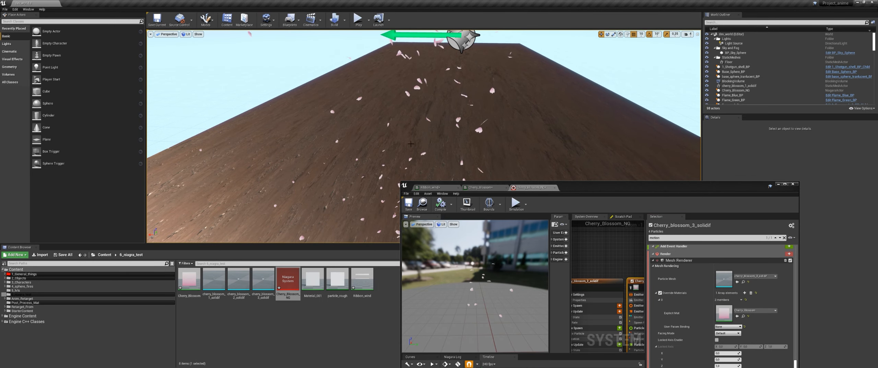
click(408, 203)
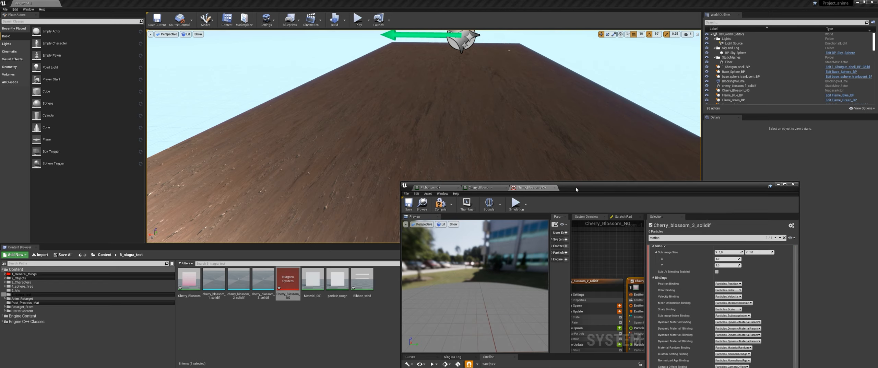
Bring the Cherry_Blossom_NG system to full size and add a second Mesh Renderer to the cherry_blossom_1_solidif emitter.
double_click(575, 186)
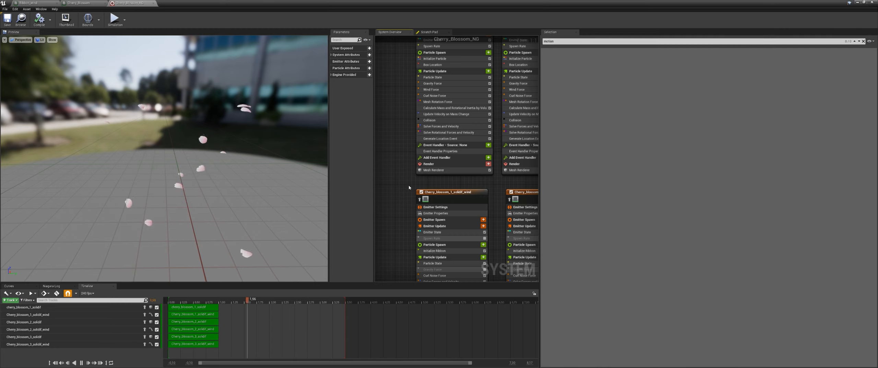
right_drag(409, 187, 425, 229)
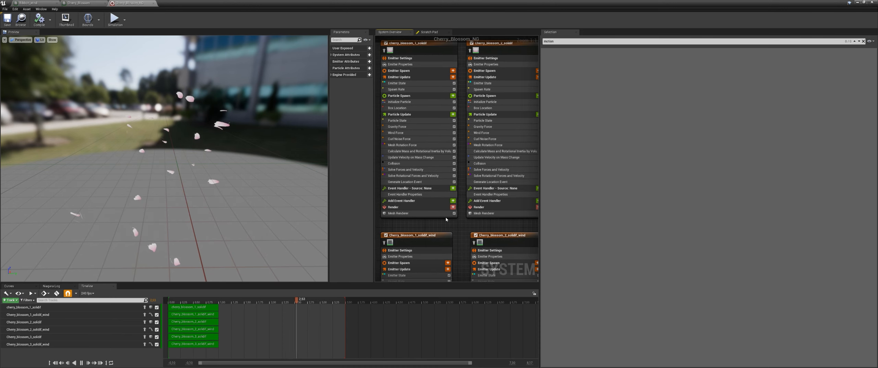
click(453, 207)
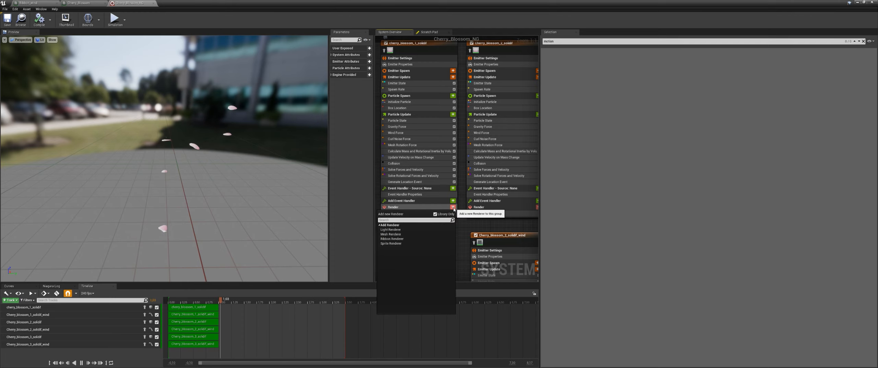
click(411, 224)
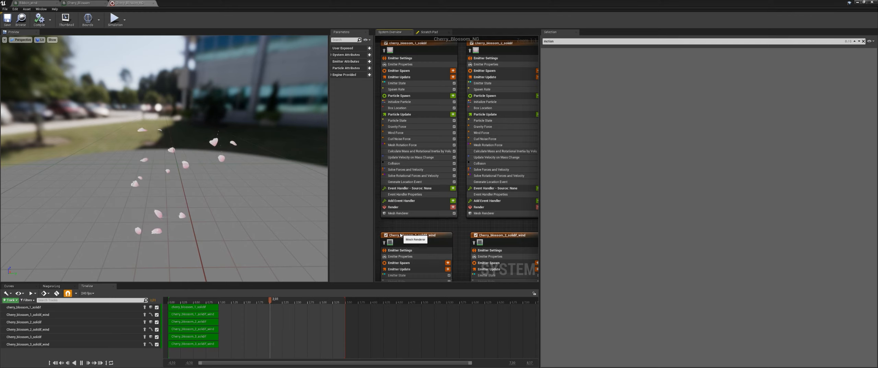
click(412, 213)
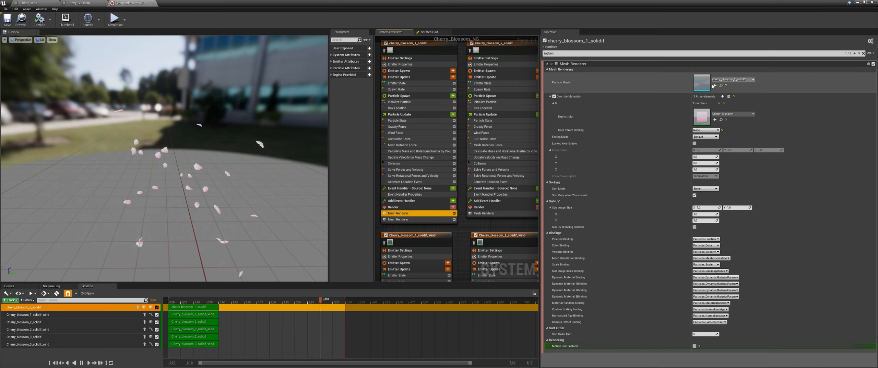
click(410, 219)
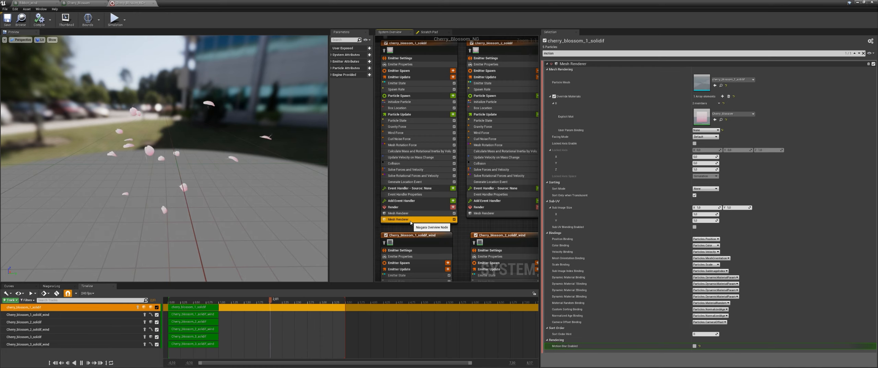
Set the new Mesh Renderer's particle mesh to cherry_blossom_1_solidif and add one material override element.
click(724, 80)
text(cherry)
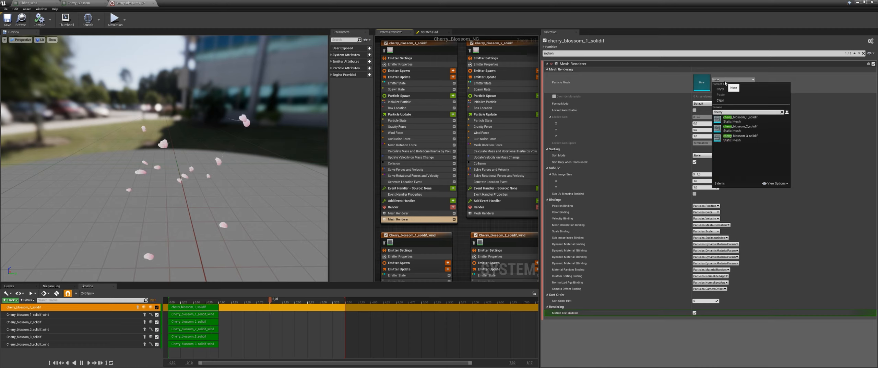
key(Return)
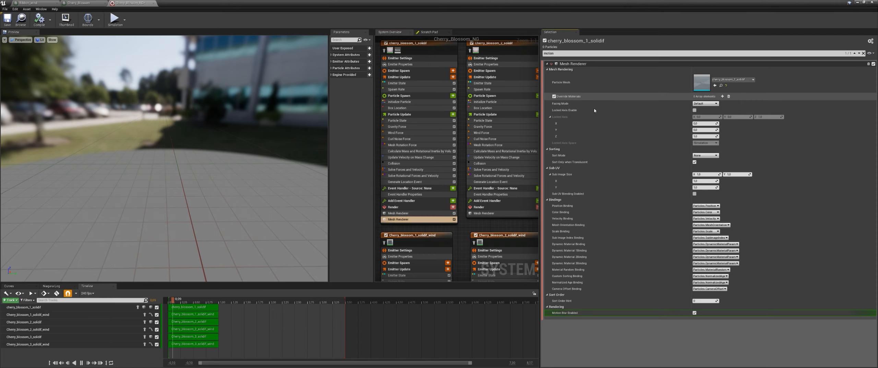
click(722, 95)
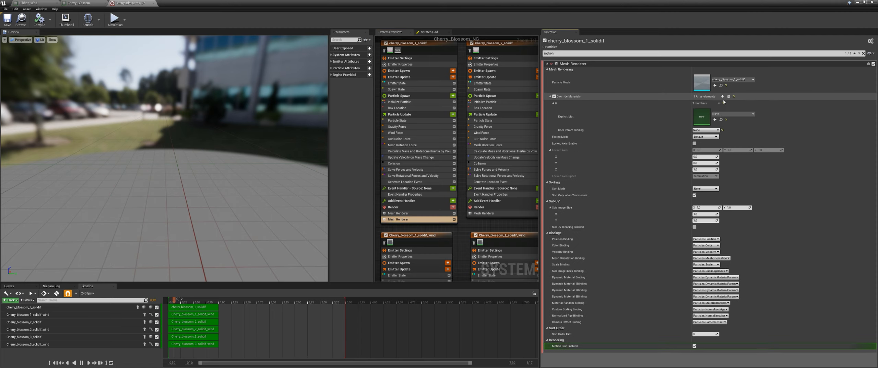
Pick the outline material from 1_General_things/Materials and assign it as the new Mesh Renderer's Explicit Mat.
double_click(627, 2)
click(124, 268)
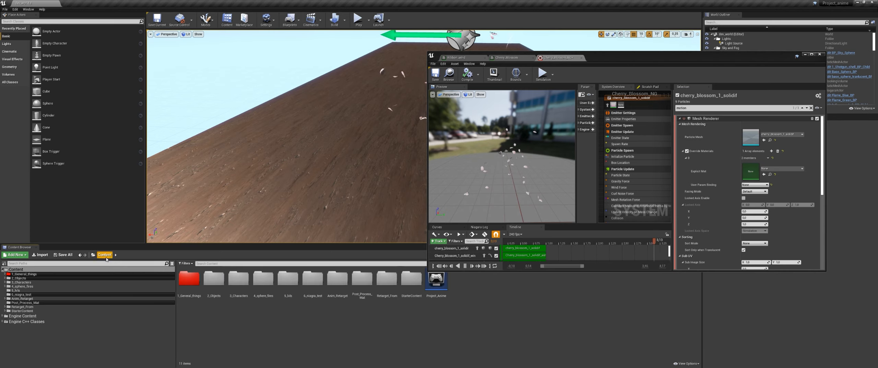
double_click(193, 295)
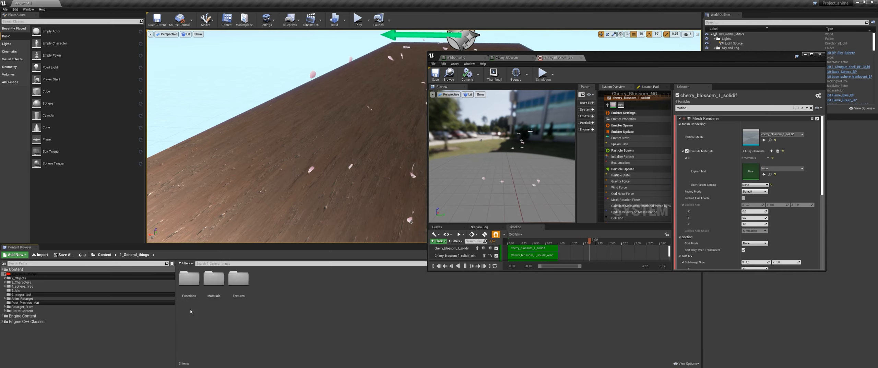
double_click(214, 292)
click(214, 292)
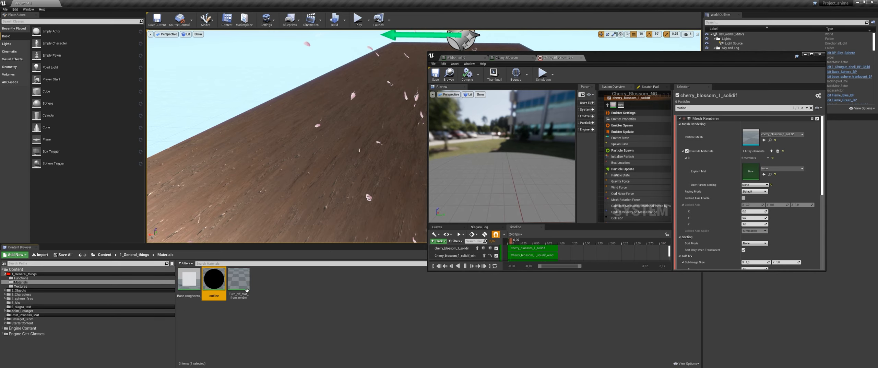
drag(658, 59, 493, 38)
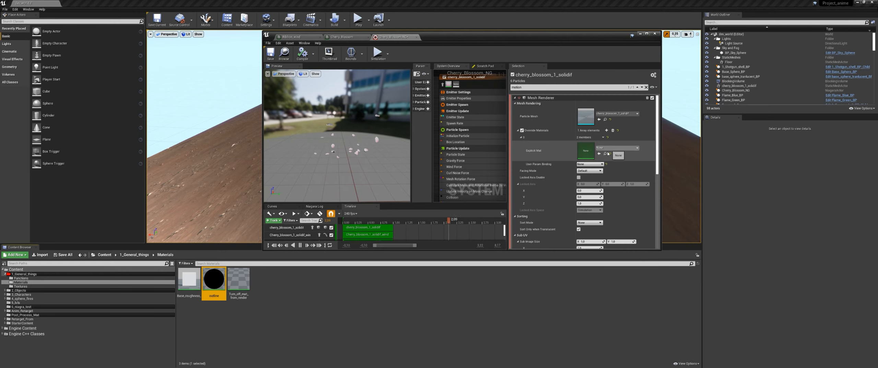
click(599, 154)
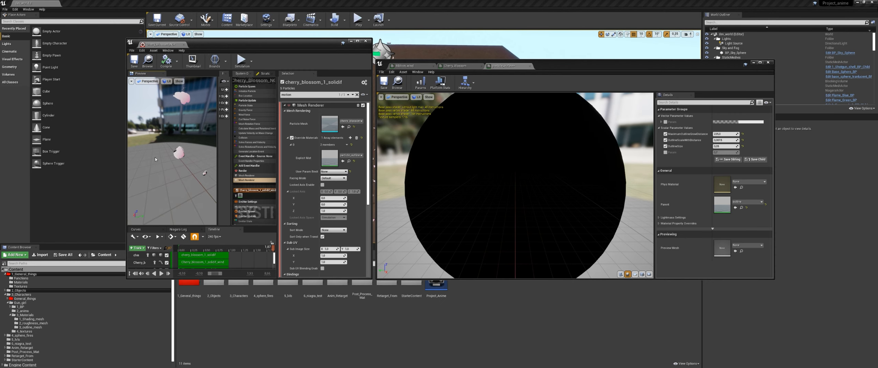
Examine the outlined petals in the Niagara preview alongside the Cherry_Blossom material graph.
drag(155, 158, 168, 144)
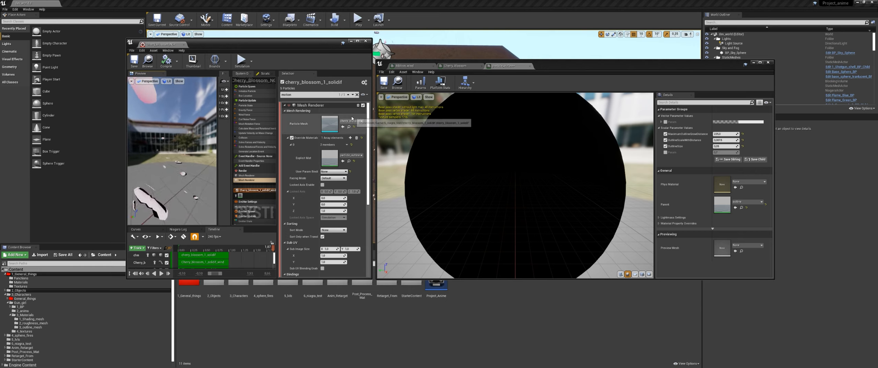
click(453, 67)
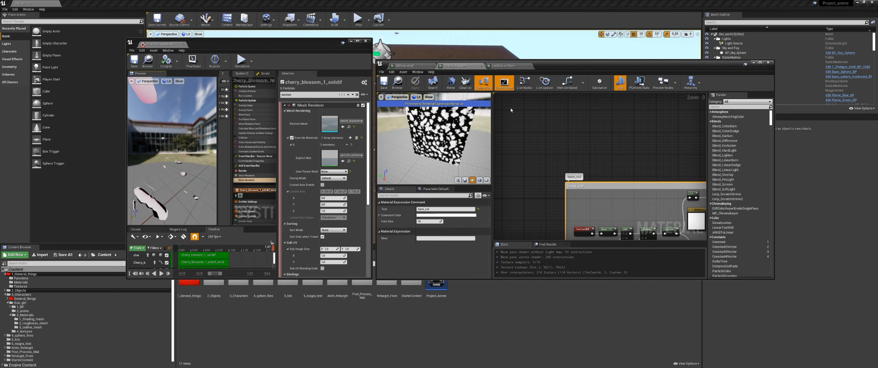
drag(585, 71, 587, 43)
scroll(599, 144, down, 4)
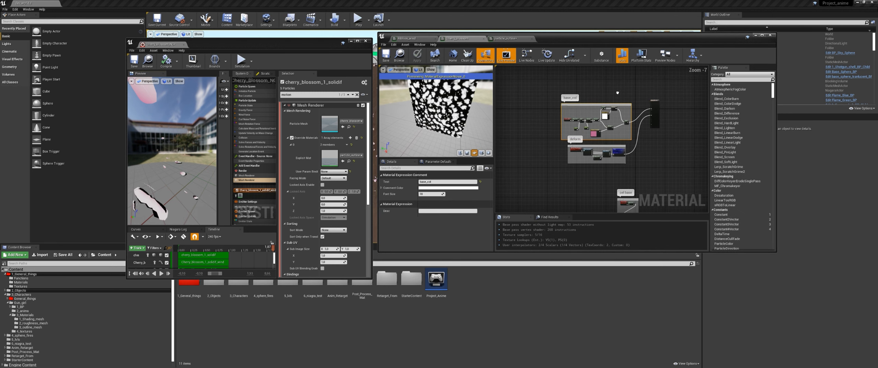
drag(183, 192, 165, 185)
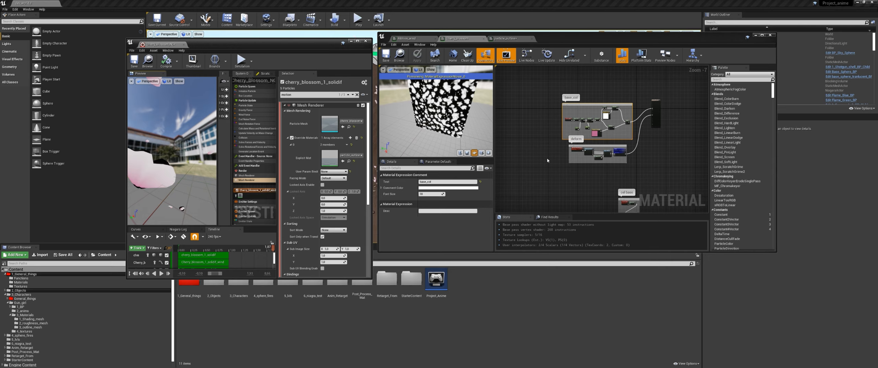
Select the deform comment group with all its nodes in the Cherry_Blossom material graph.
right_drag(543, 159, 537, 150)
scroll(600, 181, up, 3)
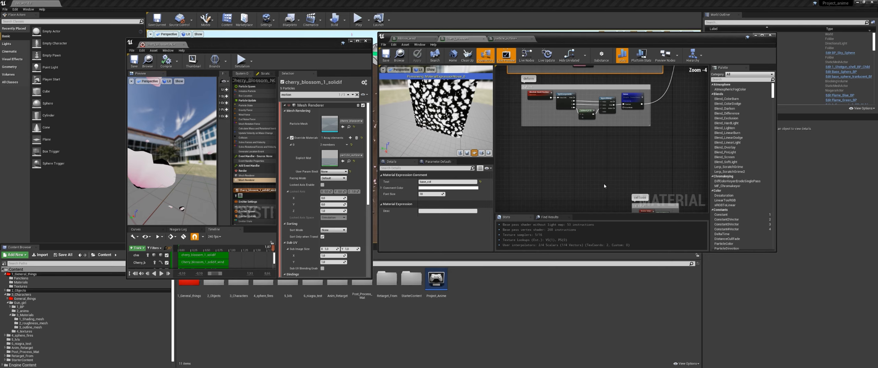
right_drag(616, 149, 632, 167)
right_drag(659, 146, 707, 156)
scroll(655, 161, up, 1)
drag(703, 104, 526, 175)
right_drag(618, 178, 530, 185)
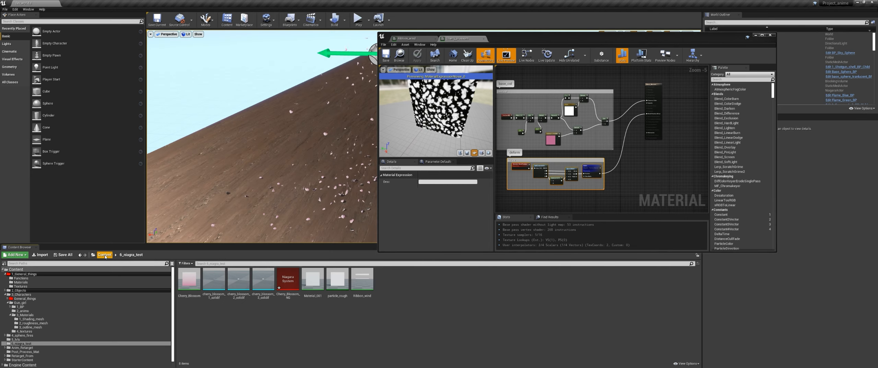
Duplicate the outline material in 1_General_things/Materials as particle_outline and move the copy into the 6_niagra_test folder.
click(104, 255)
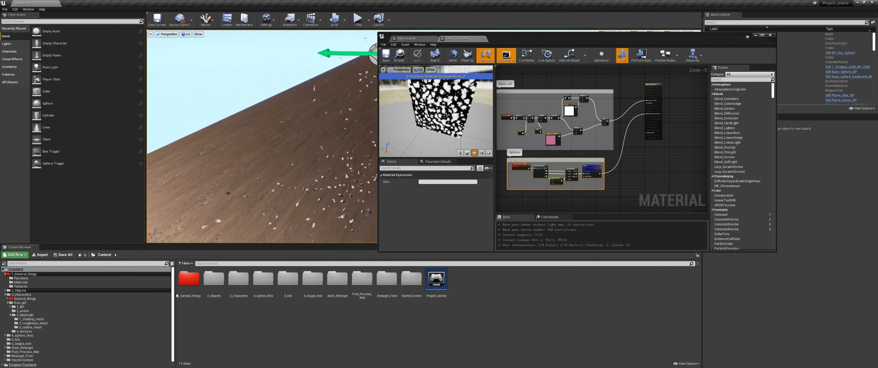
double_click(189, 281)
double_click(213, 293)
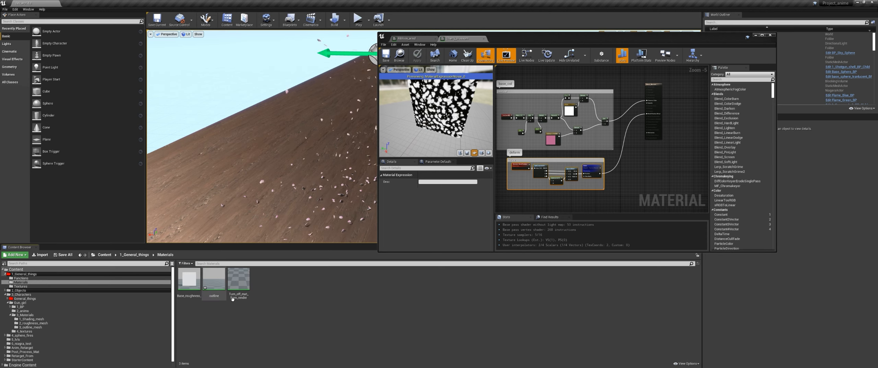
right_click(218, 286)
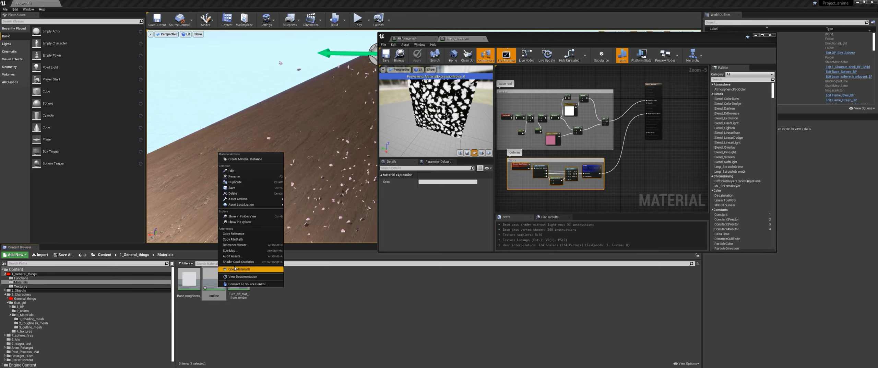
click(240, 184)
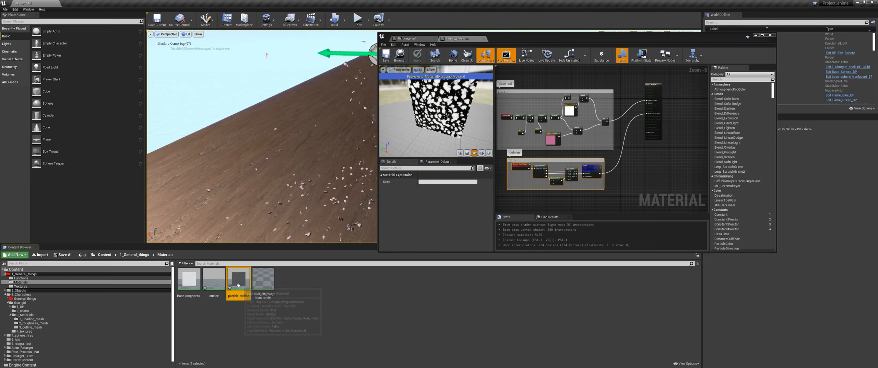
drag(239, 285, 22, 310)
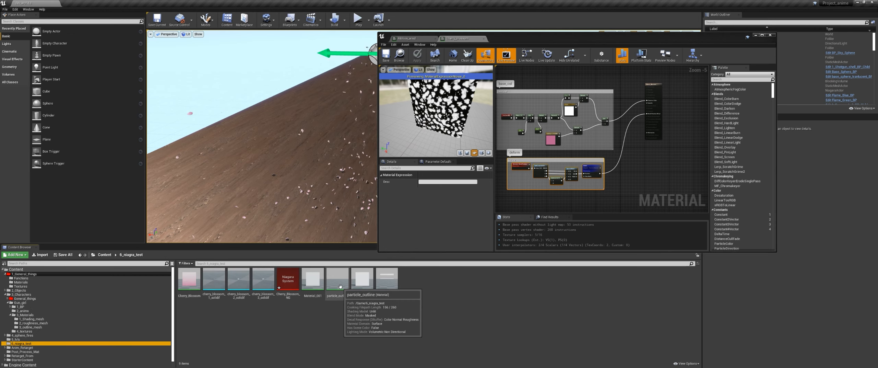
Open the particle_outline material and space out its result node, Add node and deform comment group.
double_click(339, 286)
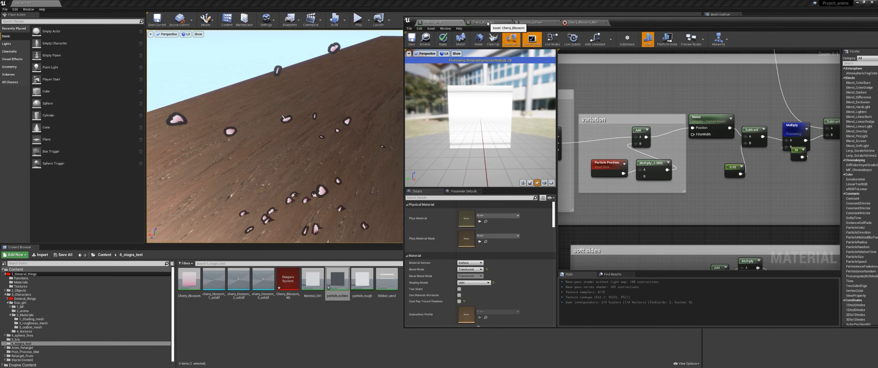
click(488, 23)
click(530, 23)
mouse_move(663, 165)
right_down()
mouse_move(648, 168)
mouse_move(671, 160)
right_up()
drag(606, 162, 721, 154)
right_drag(773, 93, 700, 80)
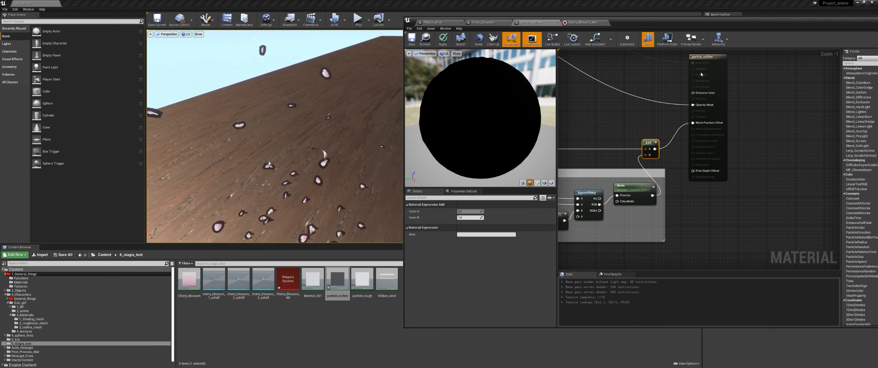
drag(709, 59, 759, 62)
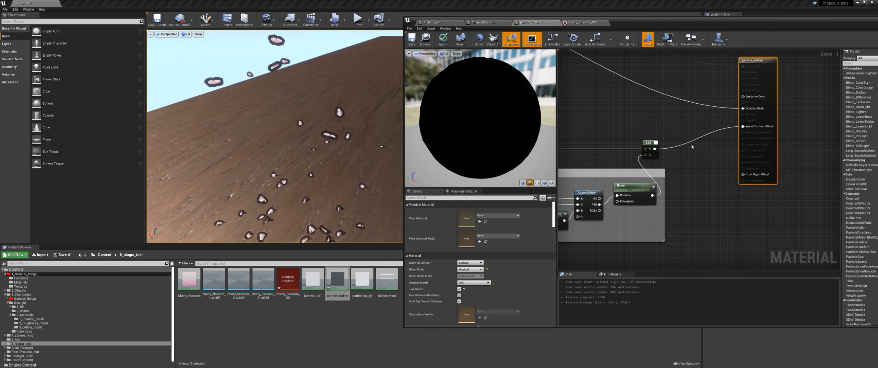
drag(655, 146, 686, 149)
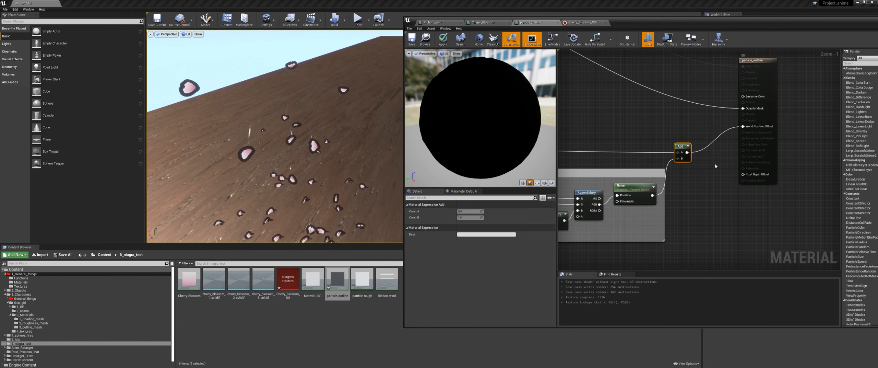
right_drag(687, 190, 766, 190)
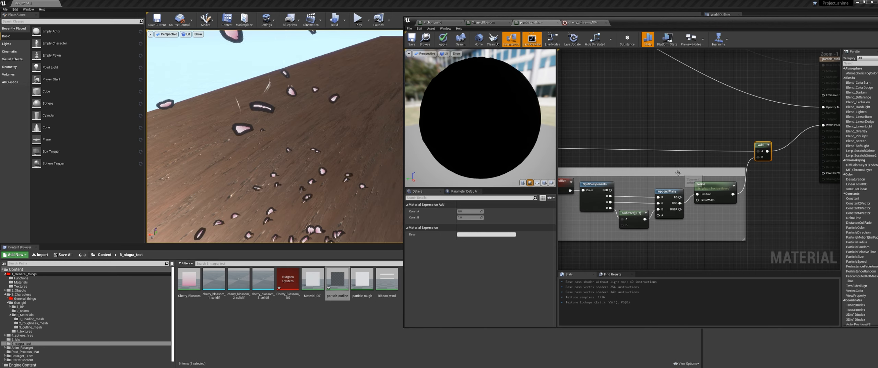
drag(678, 173, 729, 174)
right_drag(797, 158, 730, 160)
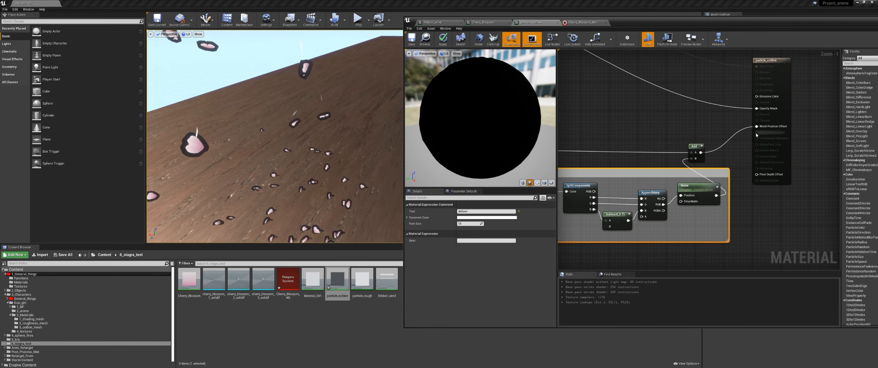
Connect the original outline offset directly to World Position Offset in particle_outline, bypassing the Add node fed by the deform noise.
drag(812, 135, 558, 251)
click(658, 174)
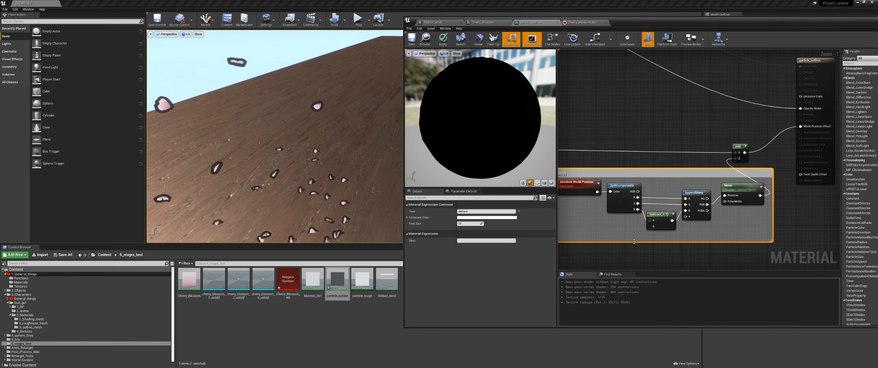
right_drag(691, 190, 670, 188)
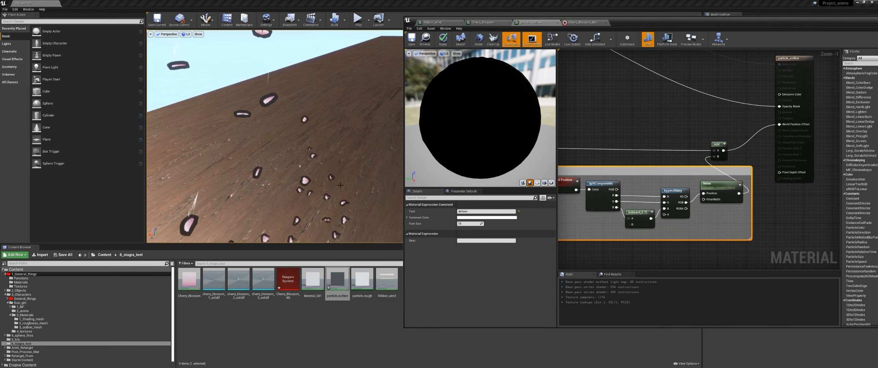
mouse_move(657, 160)
right_down()
mouse_move(785, 152)
mouse_move(657, 155)
right_up()
drag(572, 144, 757, 122)
right_drag(704, 173, 737, 160)
mouse_move(640, 142)
right_down()
mouse_move(704, 138)
mouse_move(776, 148)
mouse_move(654, 147)
right_up()
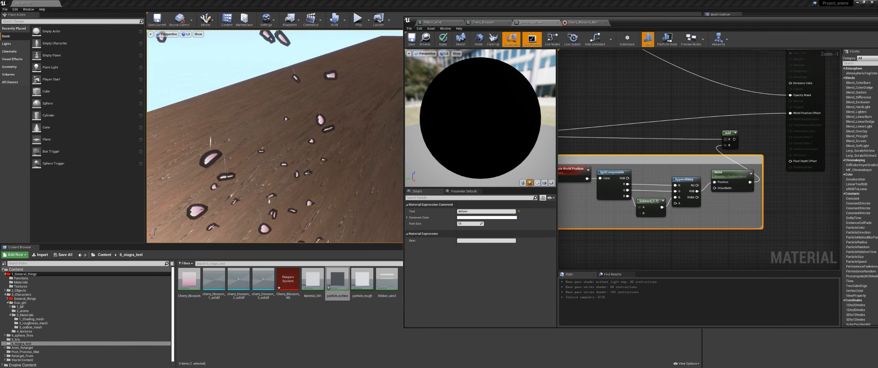
right_drag(737, 141, 738, 163)
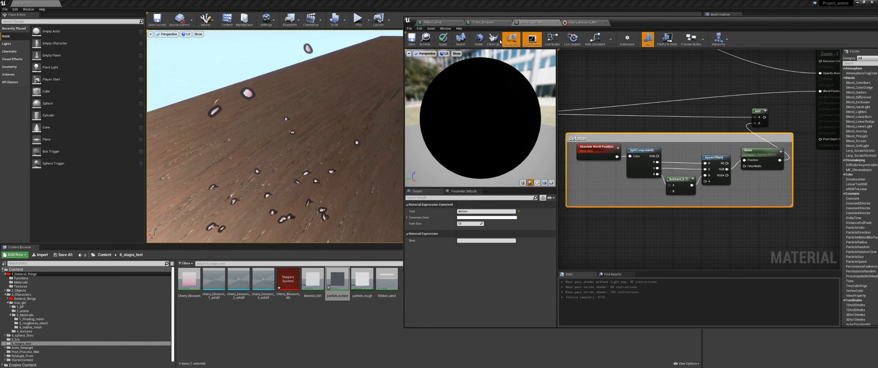
Reconnect the Add node fed by the deform noise to World Position Offset in particle_outline, apply the material and close it.
click(486, 24)
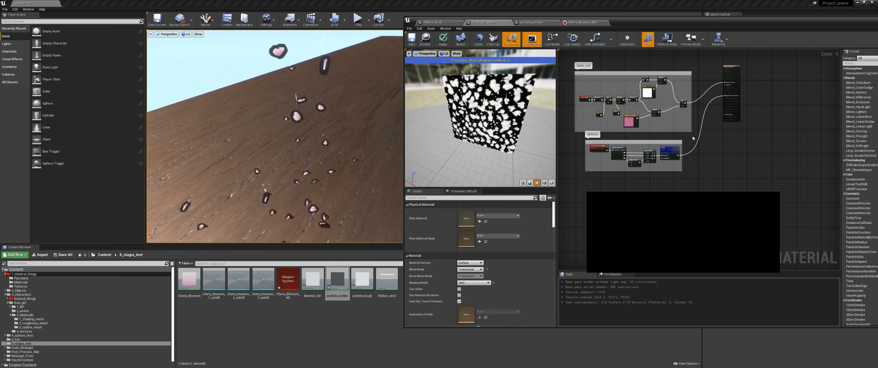
drag(692, 138, 581, 186)
click(530, 23)
right_drag(770, 126, 668, 128)
drag(664, 120, 720, 93)
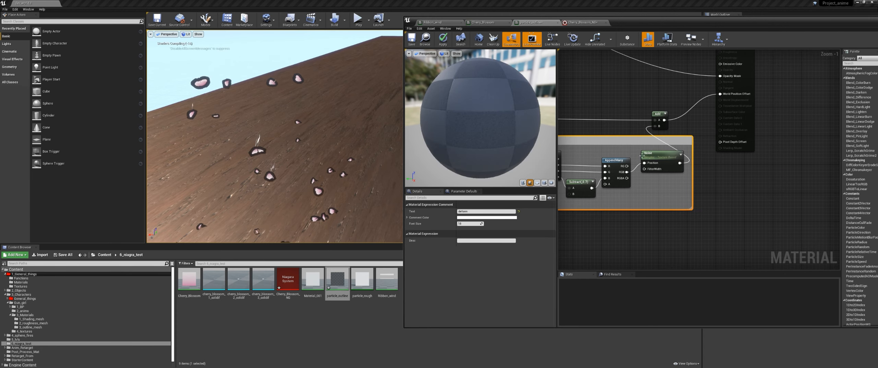
click(443, 39)
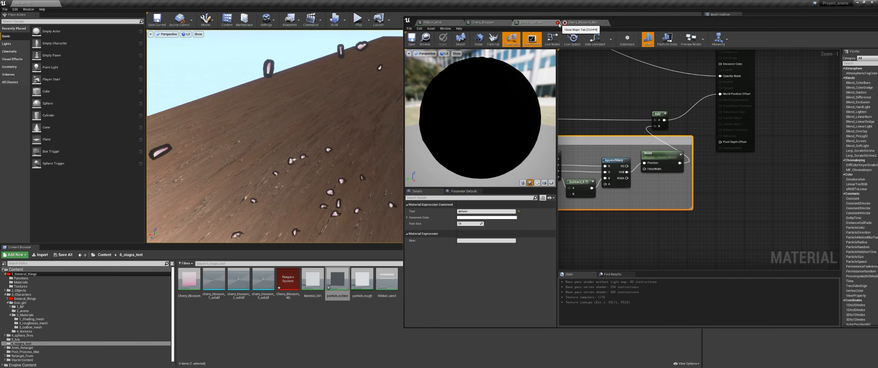
click(557, 22)
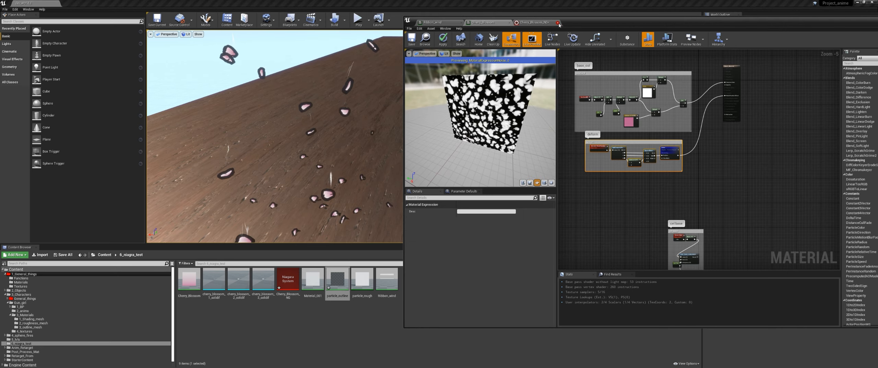
Create a material instance of particle_outline named particle_outline_Inst in the 6_niagra_test folder.
drag(579, 25, 645, 28)
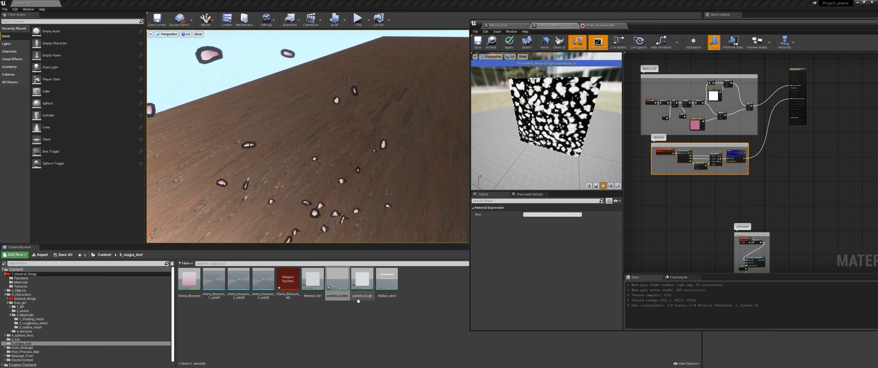
right_click(340, 280)
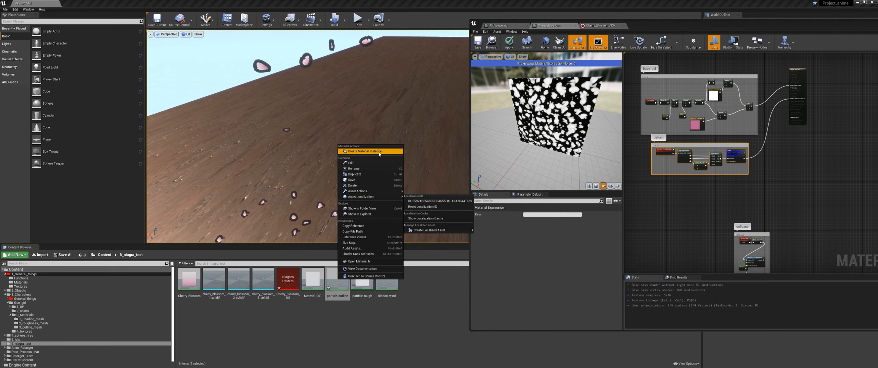
click(363, 151)
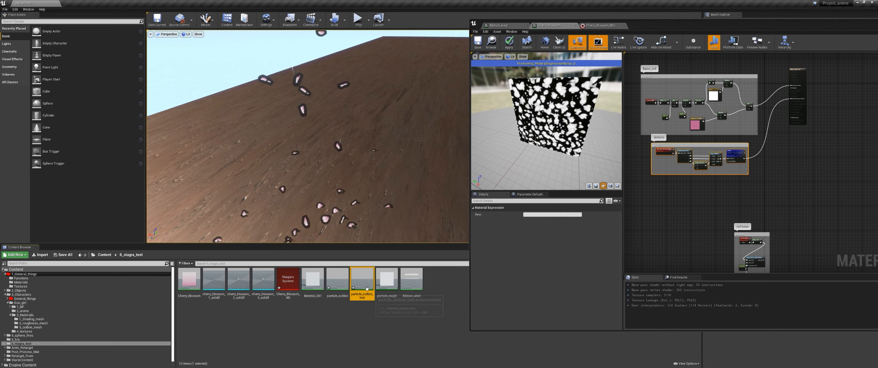
Assign particle_outline_Inst as the explicit override material of the outline mesh renderer in cherry_blossom_1_solidif.
click(549, 26)
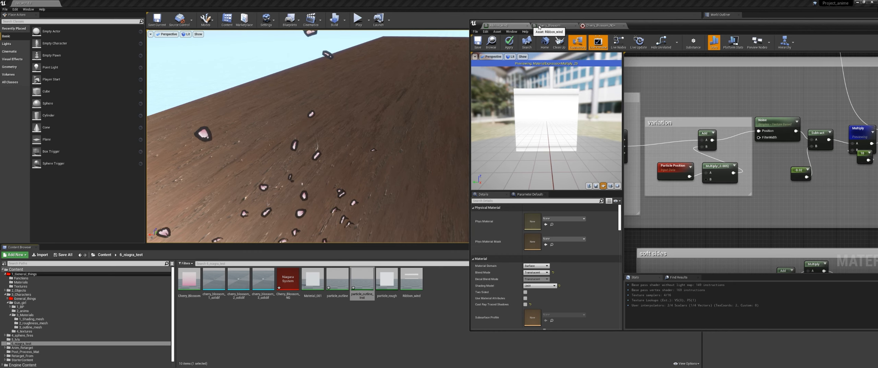
click(594, 26)
drag(593, 26, 452, 21)
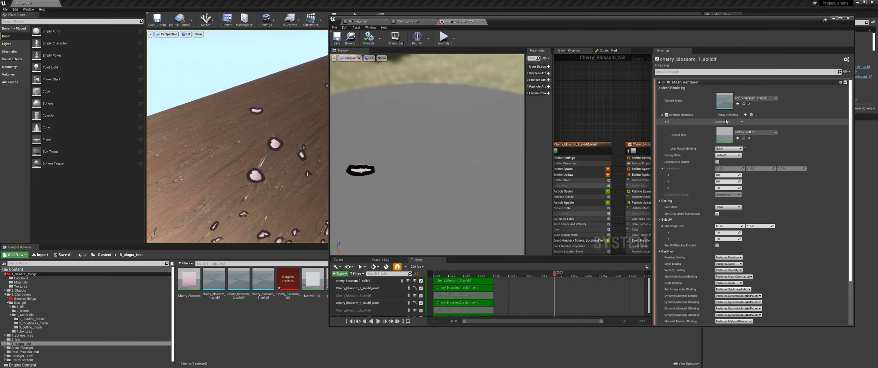
click(737, 138)
Open particle_outline_Inst, override its maximum outline draw distance and set the outline scale with distance to 0.0015.
drag(525, 23, 552, 44)
double_click(361, 277)
click(687, 106)
click(747, 107)
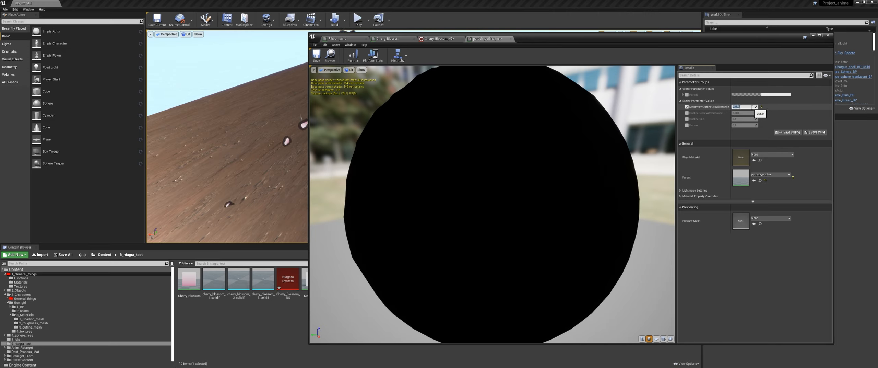
click(686, 112)
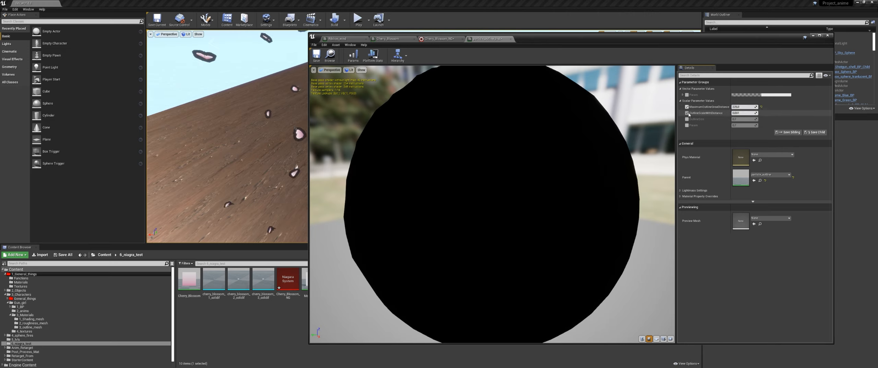
click(739, 113)
text(0.0015)
key(Return)
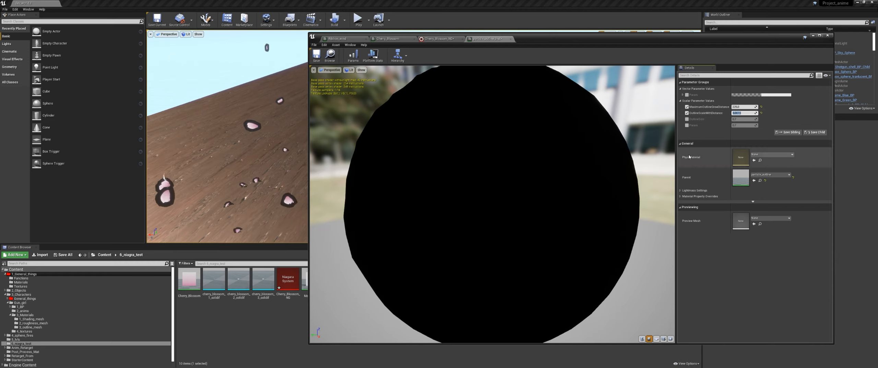
Enable the OutlineSize override in particle_outline_Inst and try a negative value, checking the petals in the level.
click(687, 118)
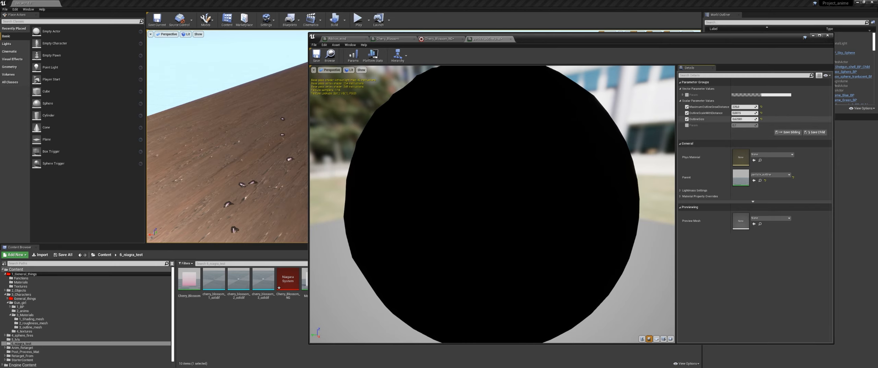
drag(741, 119, 728, 119)
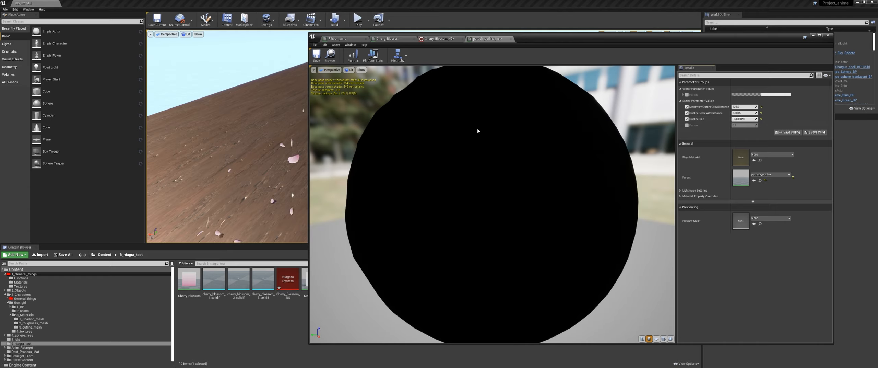
right_drag(262, 151, 355, 153)
drag(557, 39, 877, 52)
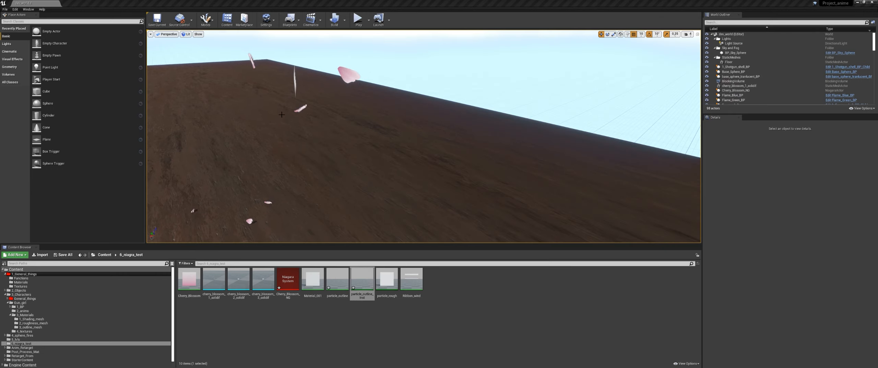
right_drag(262, 157, 262, 162)
Examine the petals in the Cherry_Blossom_NG preview and look over the emitter nodes of the system.
key(alt+Tab)
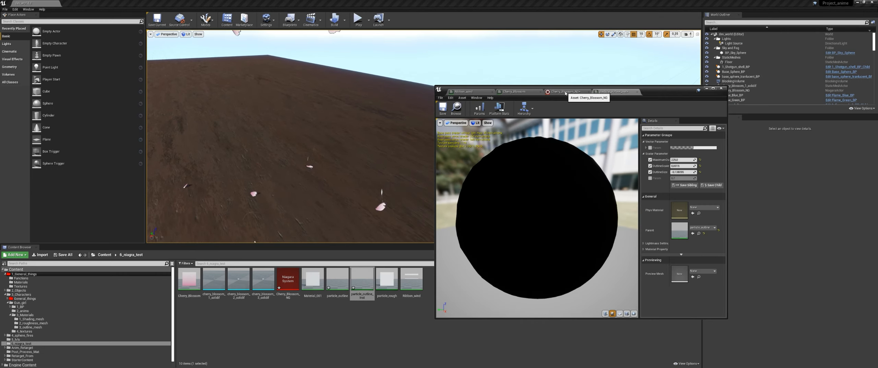
click(517, 92)
click(563, 93)
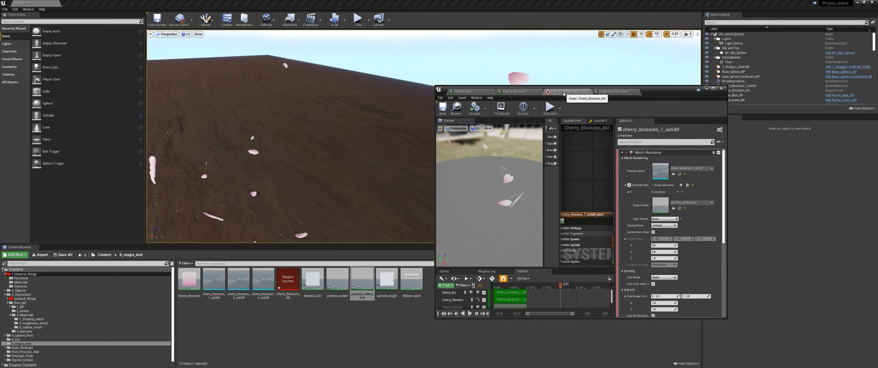
drag(658, 91, 667, 1)
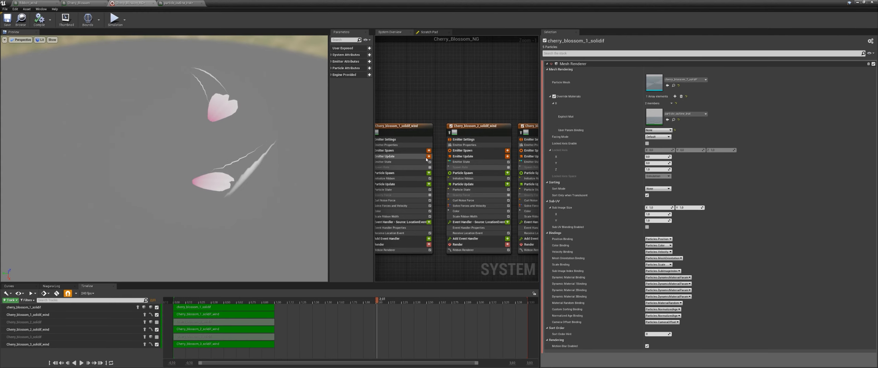
right_drag(466, 73, 460, 53)
right_drag(460, 264, 492, 279)
scroll(472, 153, up, 1)
right_drag(471, 153, 452, 222)
Set OutlineSize to 0.1 in particle_outline_Inst and check the falling petals against the sky.
drag(490, 8, 633, 74)
click(648, 73)
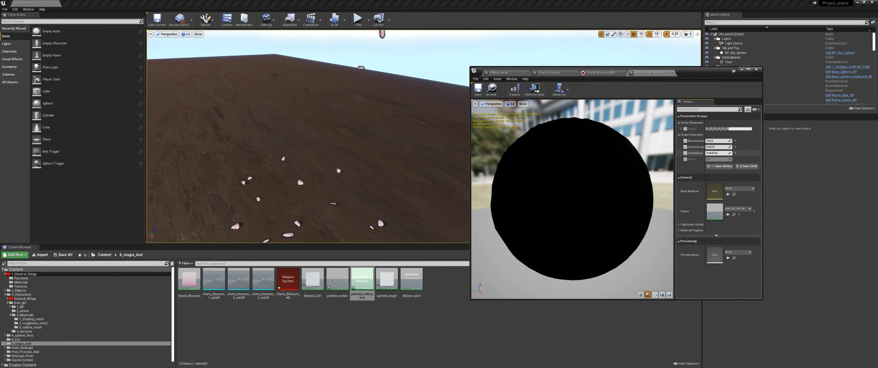
drag(713, 153, 730, 154)
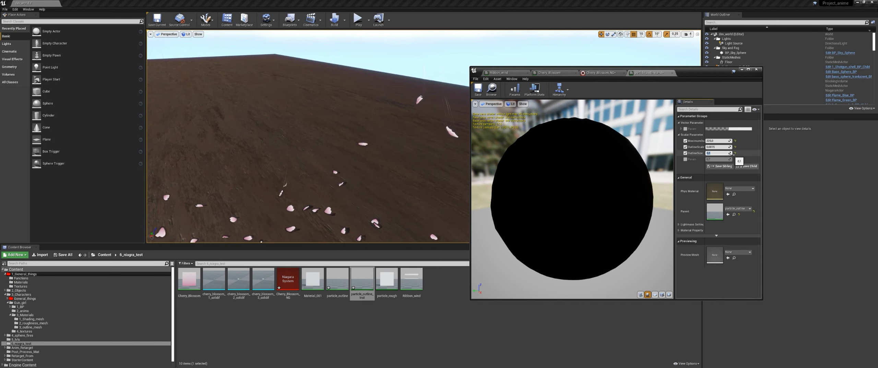
right_drag(354, 163, 354, 163)
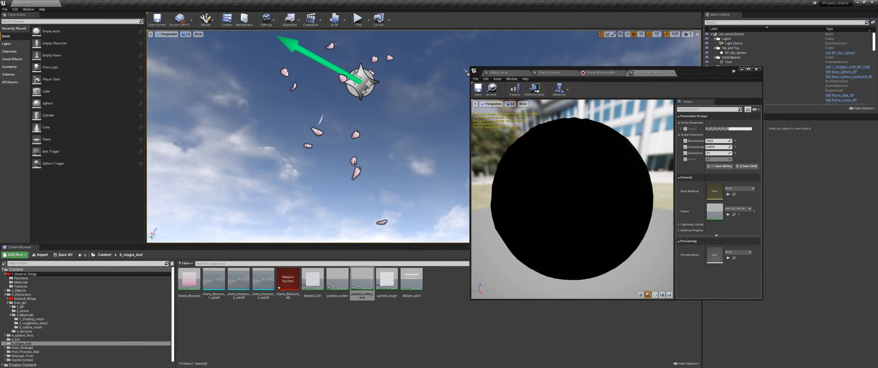
Try an OutlineSize of 0.05 in particle_outline_Inst, return it to 0.1 and view the petals above the ground.
click(714, 153)
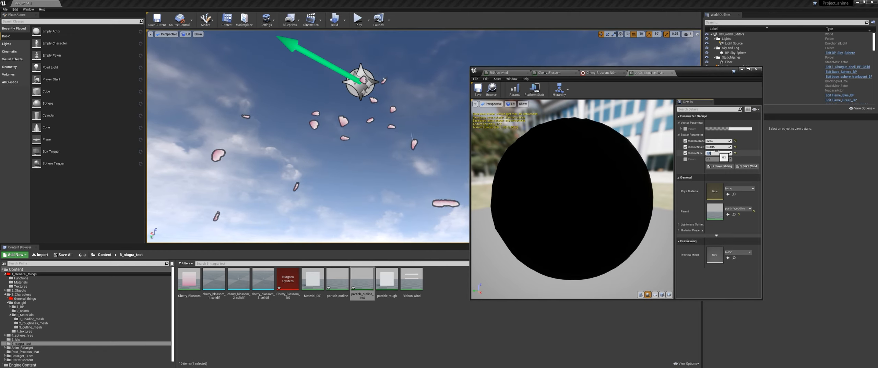
text(0,05)
key(Return)
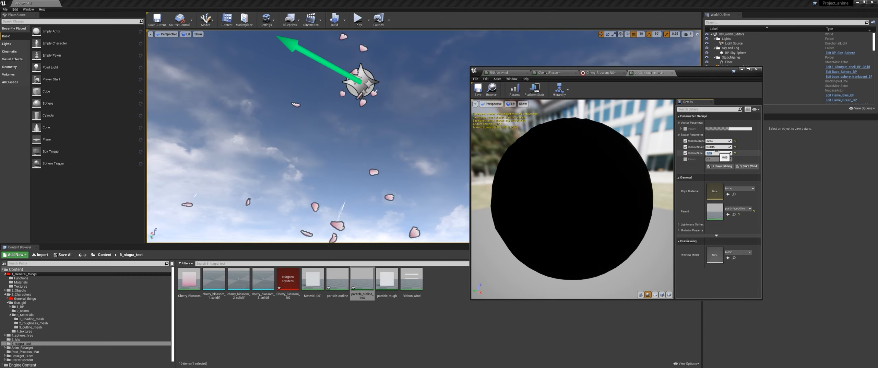
drag(722, 153, 722, 154)
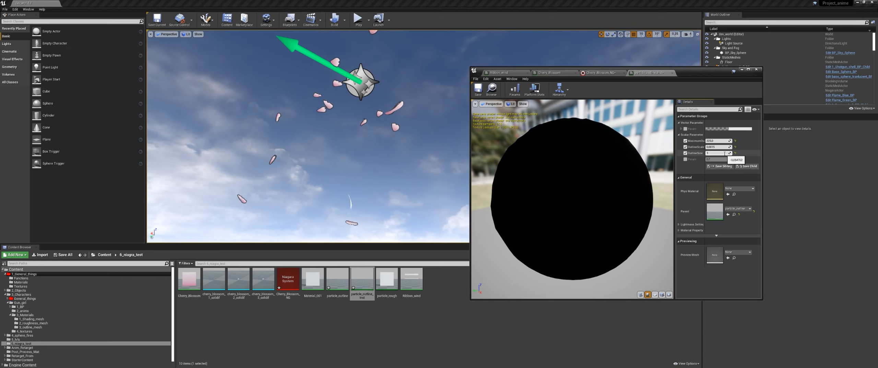
text(0,1)
key(Return)
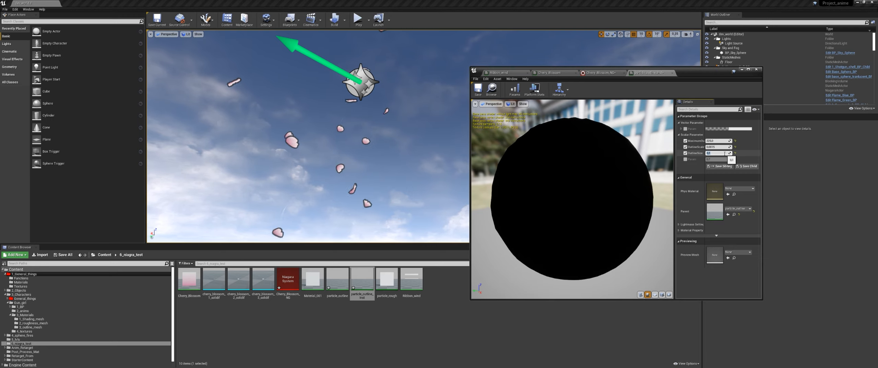
key(e)
right_drag(336, 165, 316, 166)
key(q)
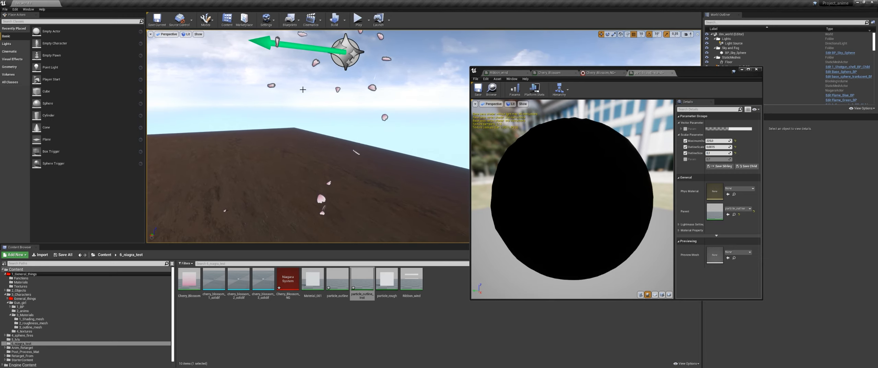
Enable the Cherry_blossom_2_solidif emitter in Cherry_Blossom_NG and add a second mesh renderer to it.
click(600, 72)
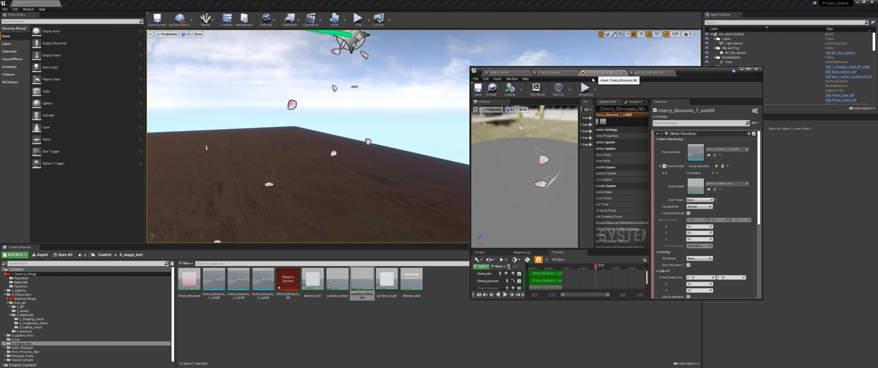
double_click(692, 74)
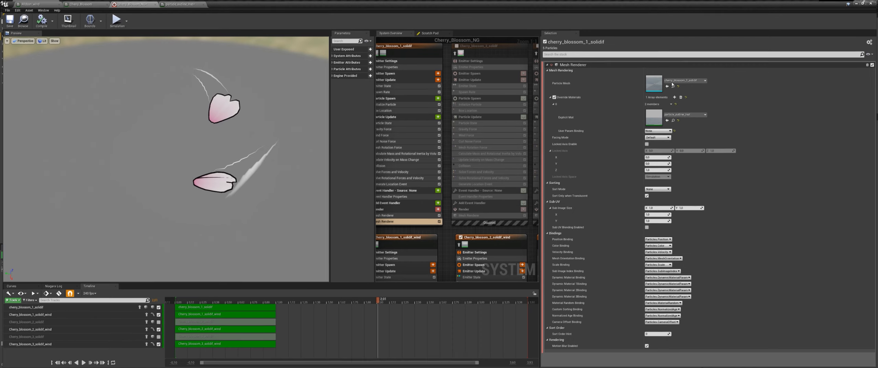
scroll(465, 232, up, 4)
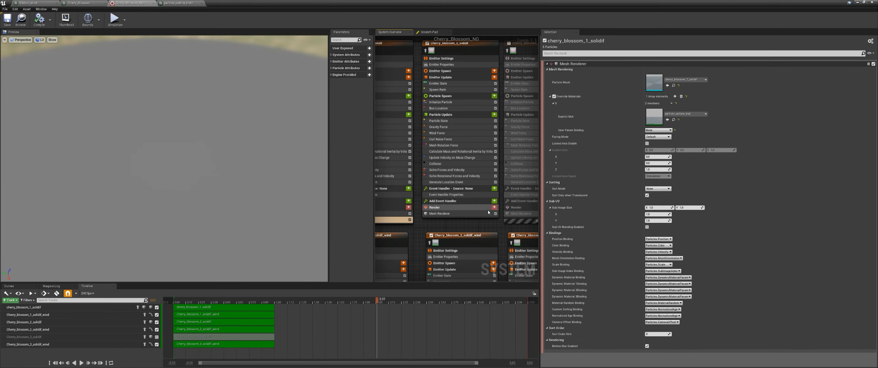
click(493, 207)
click(432, 233)
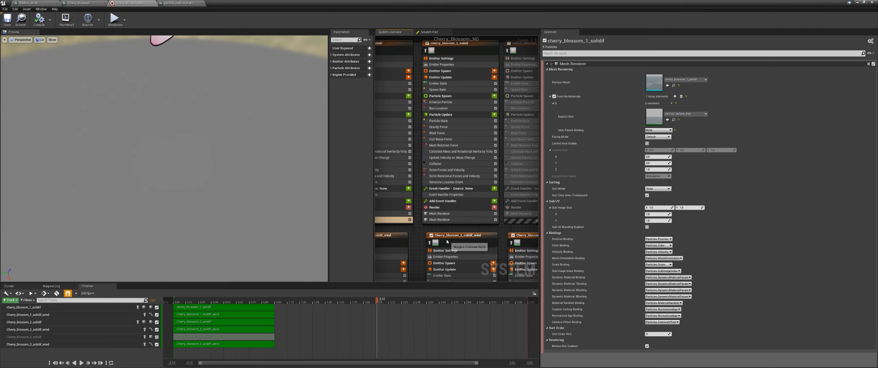
Set the particle mesh of the new mesh renderer in Cherry_blossom_2_solidif to cherry_blossom_2_solidif.
click(445, 220)
click(700, 79)
text(c)
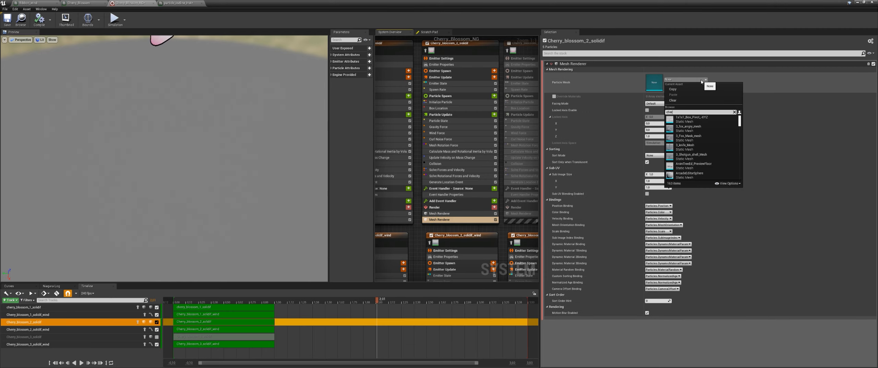
text(her)
key(Down)
key(Down)
key(Return)
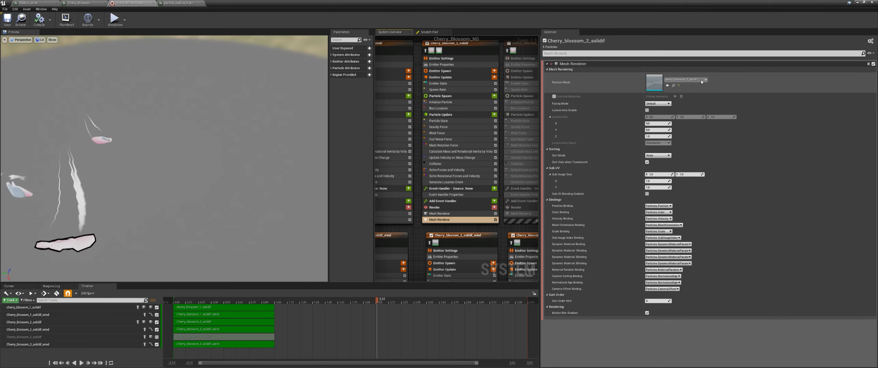
Override the material of the second mesh renderer in Cherry_blossom_2_solidif with particle_outline_Inst.
drag(494, 3, 638, 31)
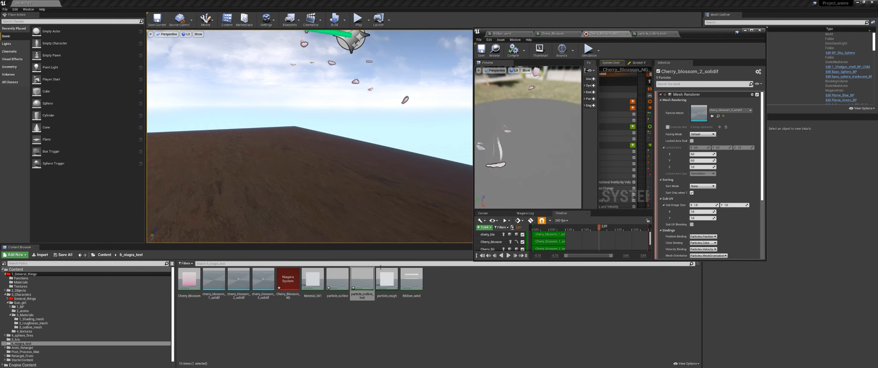
drag(696, 32, 710, 0)
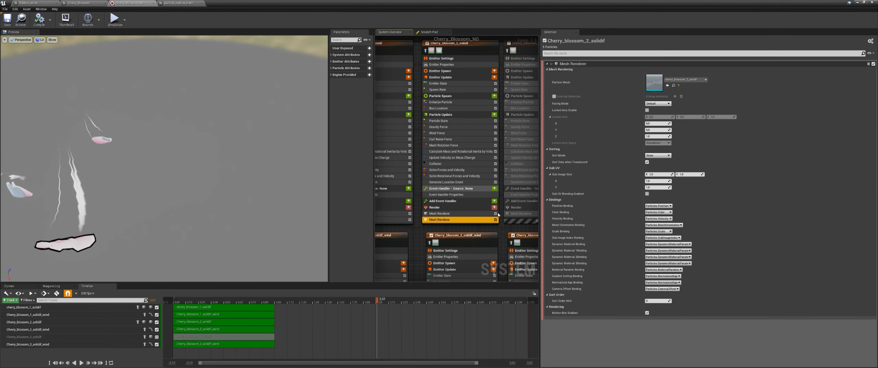
click(674, 96)
click(685, 113)
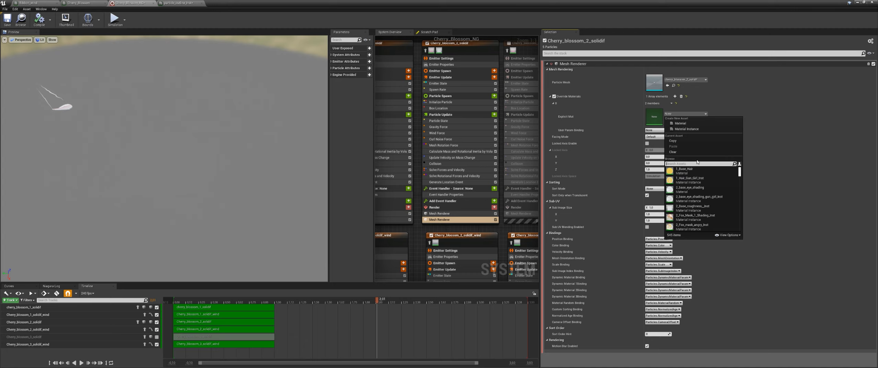
click(707, 105)
click(667, 120)
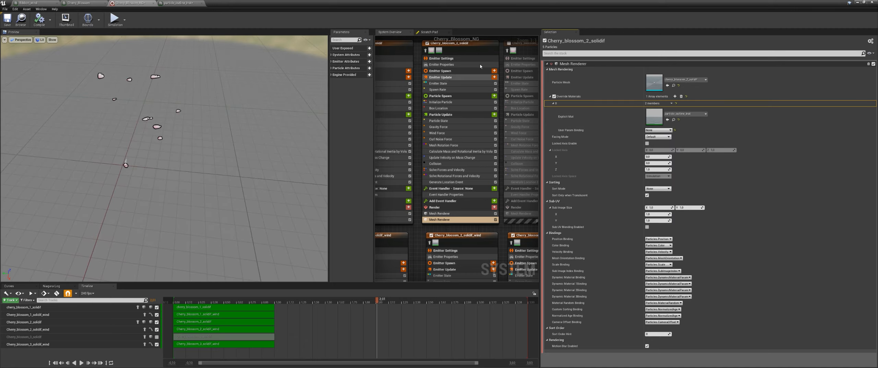
Enable the Cherry_blossom_3_solidif emitter in Cherry_Blossom_NG and add a second mesh renderer to it.
right_drag(526, 81, 463, 122)
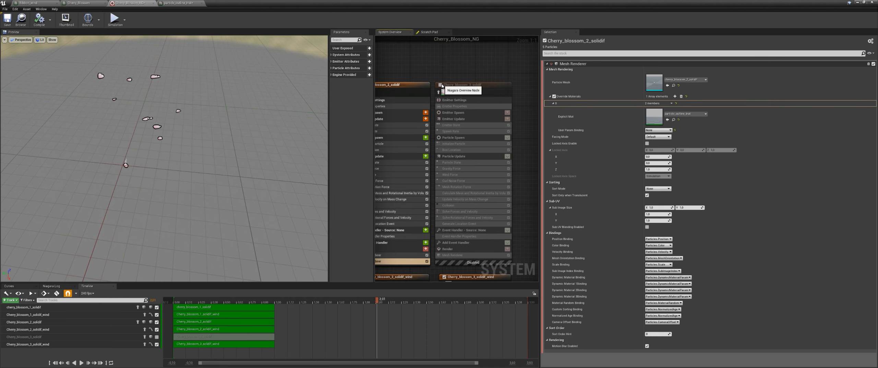
right_drag(518, 243, 510, 191)
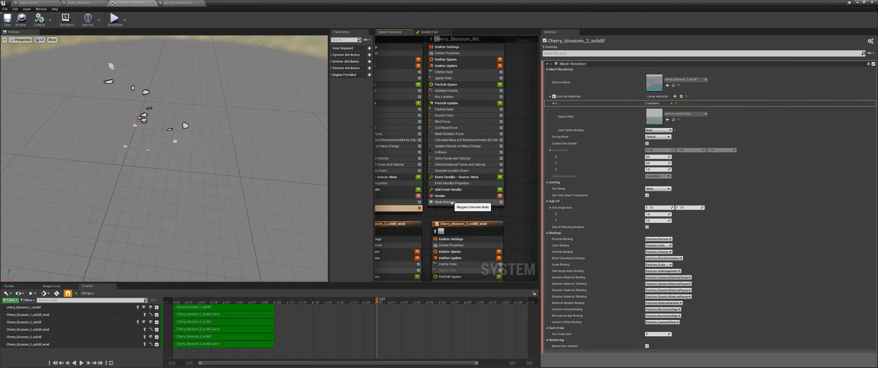
click(499, 195)
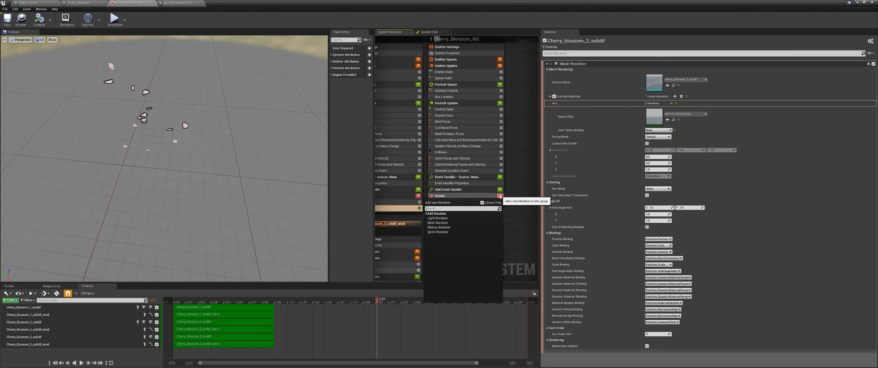
click(445, 223)
Give the new mesh renderer in Cherry_blossom_3_solidif the cherry_blossom_3_solidif mesh and override its material with particle_outline_Inst.
click(683, 81)
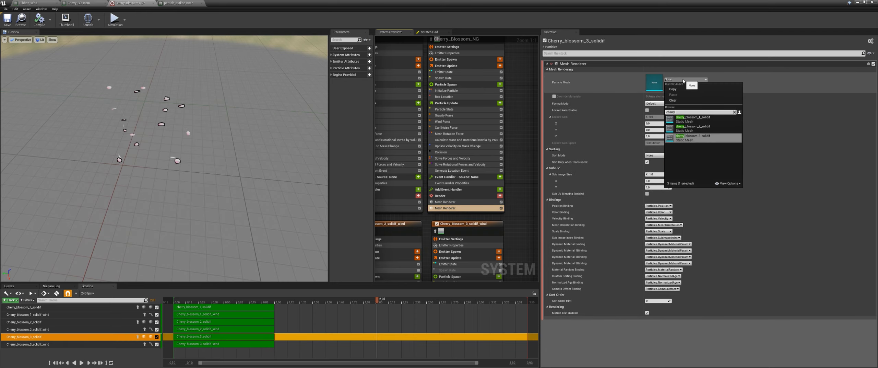
click(689, 137)
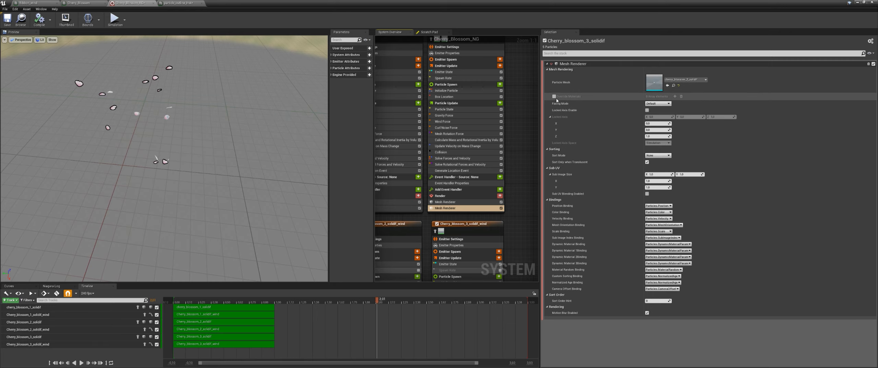
click(675, 96)
click(667, 120)
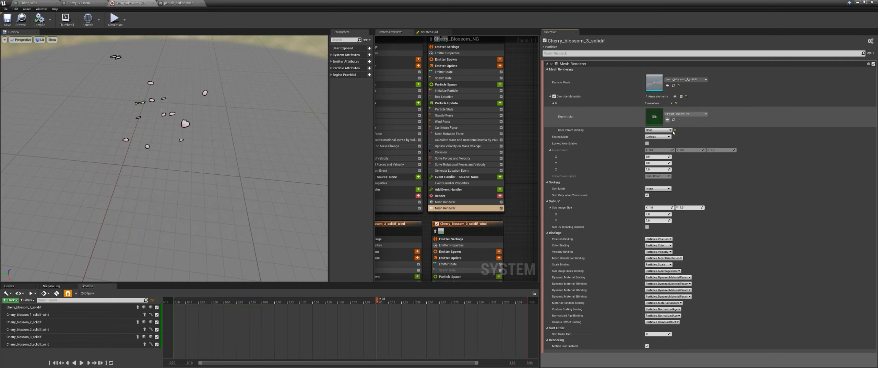
Return to the level and examine the outlined petals falling against the sky and the ground.
drag(610, 4, 596, 137)
click(719, 135)
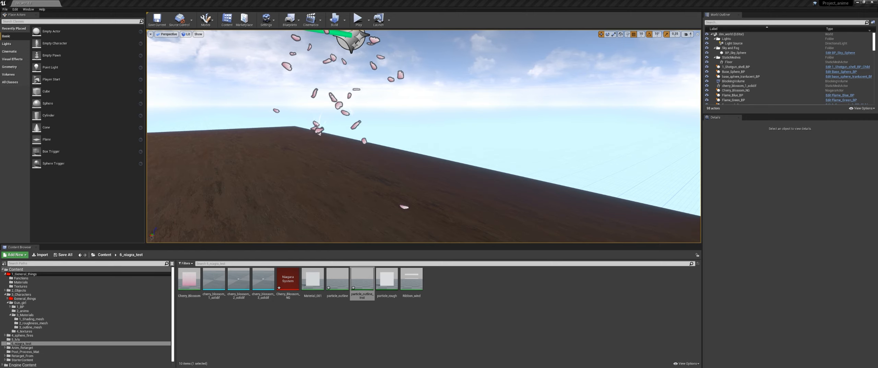
right_drag(423, 136, 389, 140)
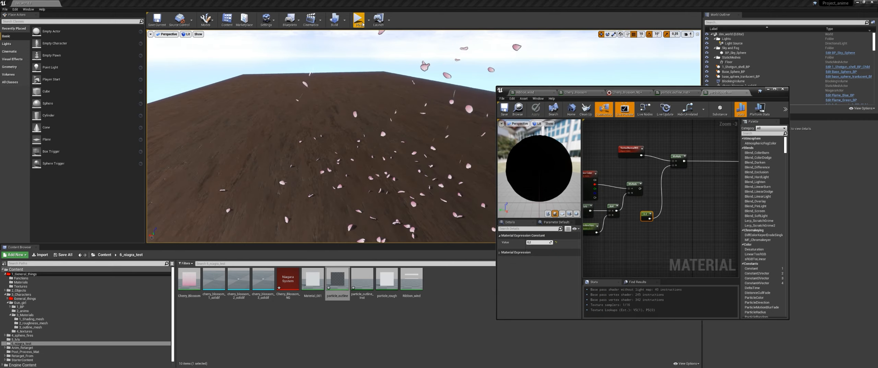
Play the level and move the character into the falling petals to check the effect around it in game.
click(358, 20)
key(w)
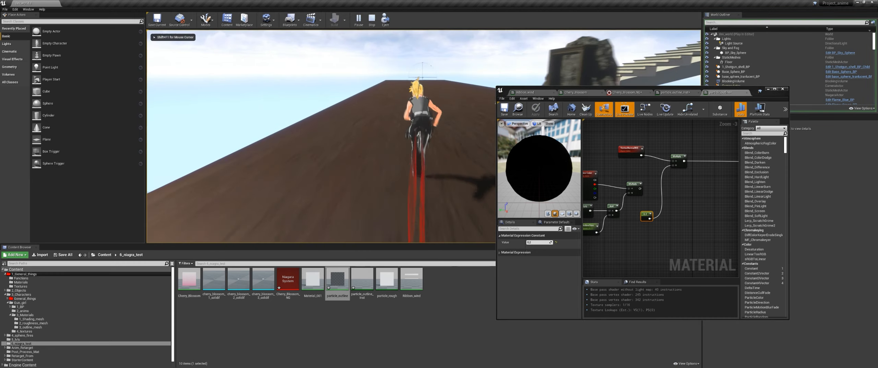
key(space)
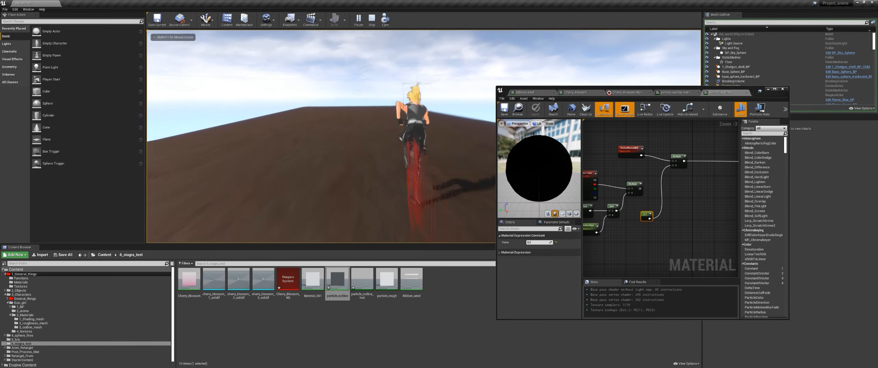
key(s)
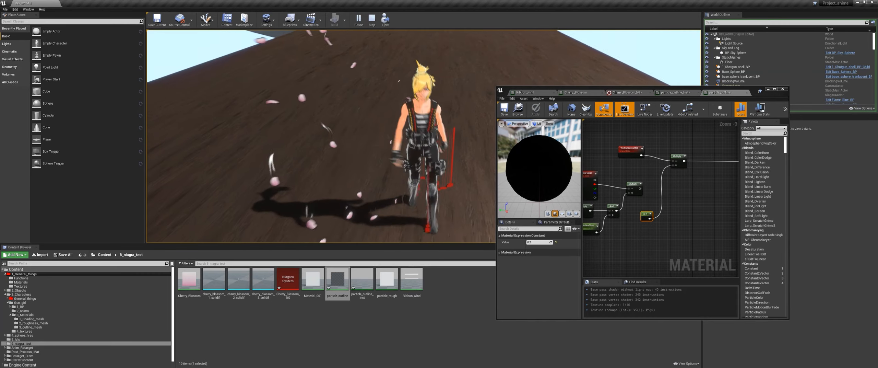
key(a)
key(s)
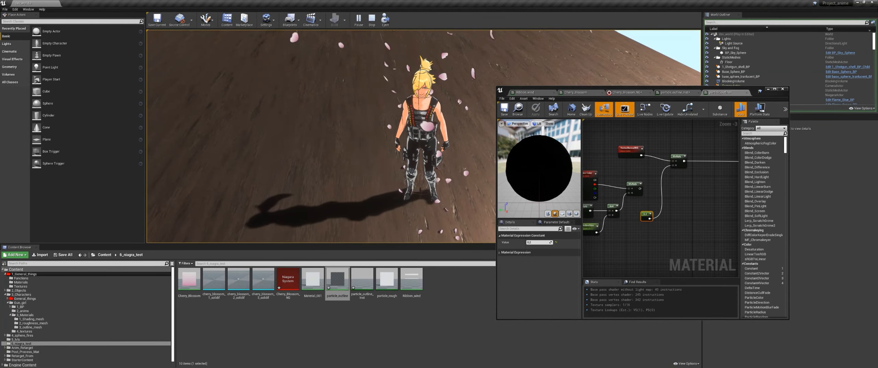